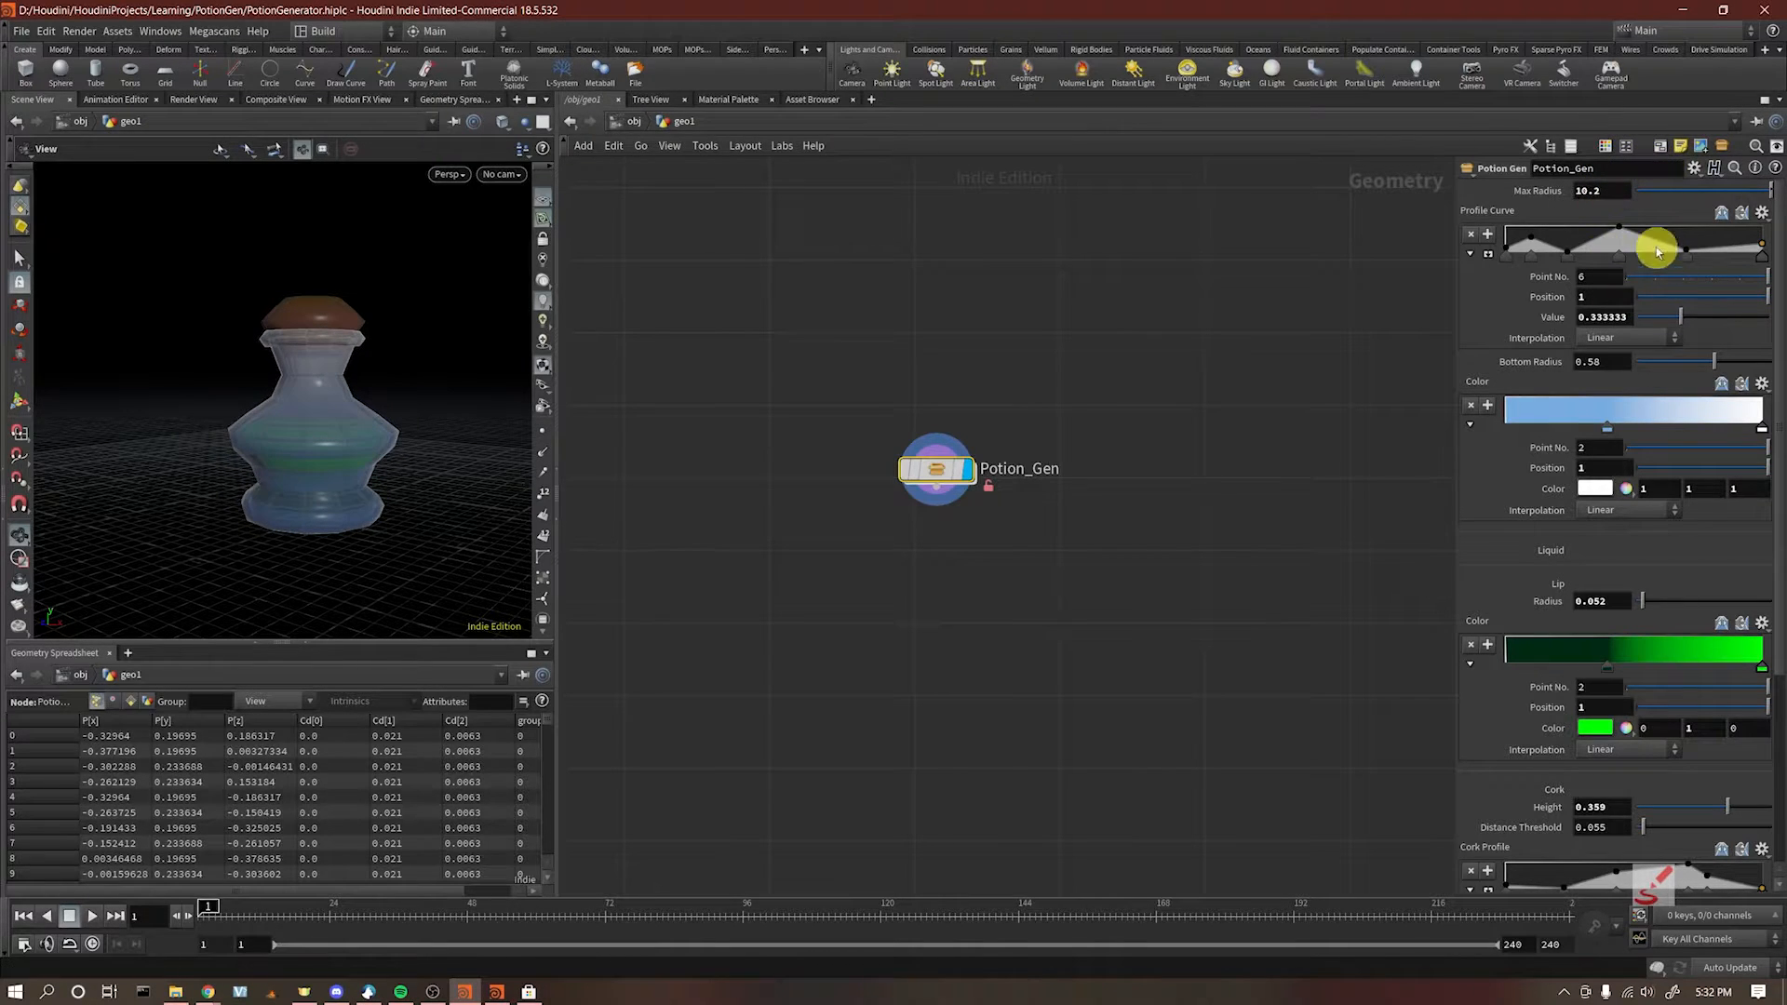
Step: Reshape the bottle's profile curve by moving its middle peak and placing point 3 at position about 0.26 with value 0.5
left_click_drag(1621, 230, 1678, 246)
left_click_drag(1568, 251, 1574, 245)
left_click_drag(407, 419, 372, 432)
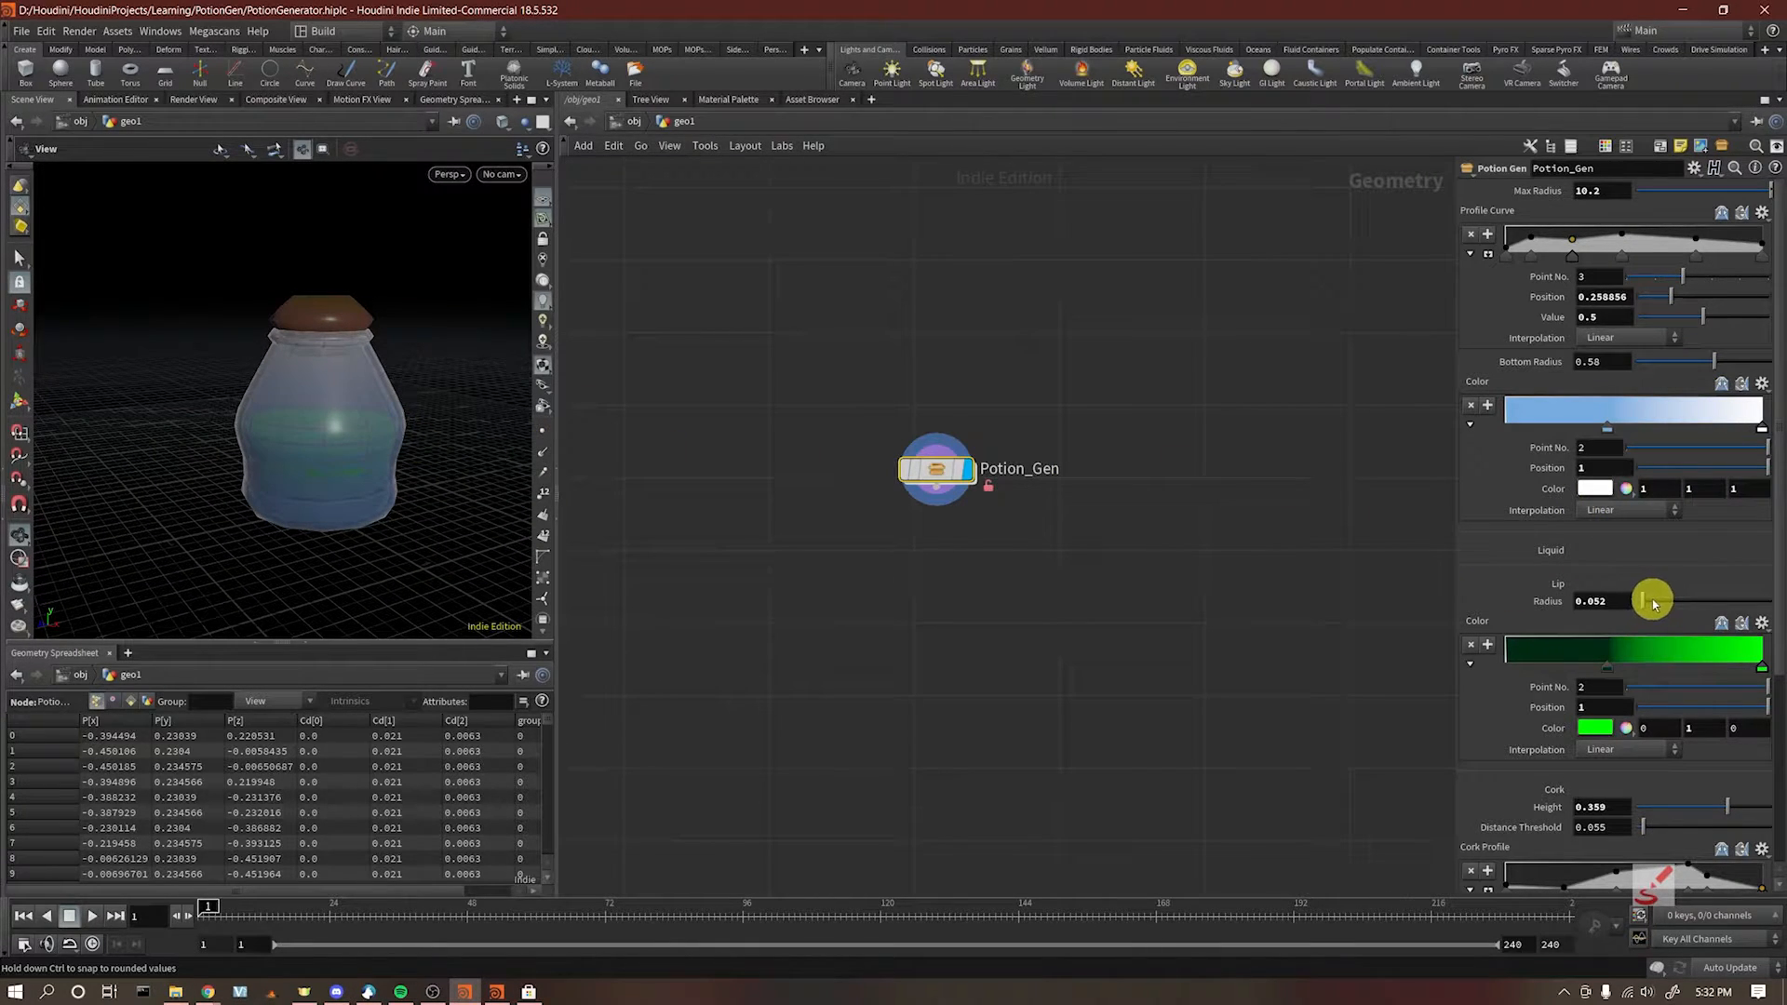
Step: Set the liquid lip radius to 0.082 and the cork height to 0.49 on the potion generator
left_click_drag(1664, 602, 1644, 604)
scroll(1525, 596, "down", 3)
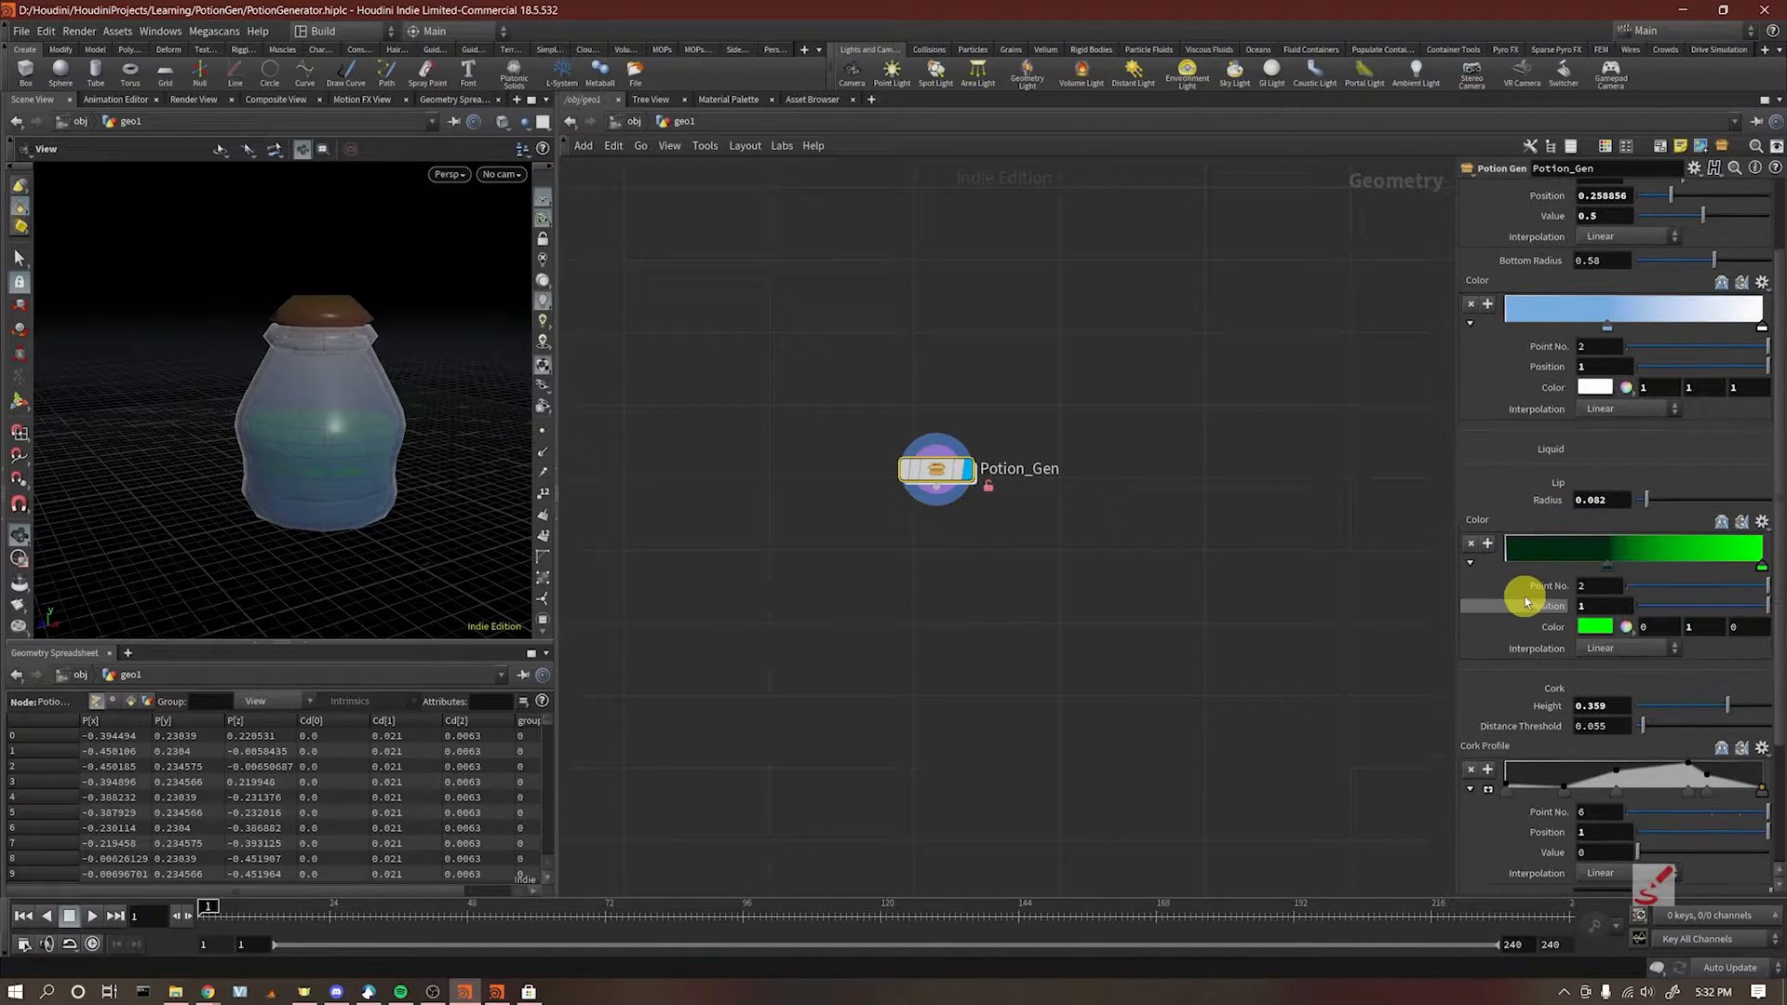
scroll(1548, 511, "down", 5)
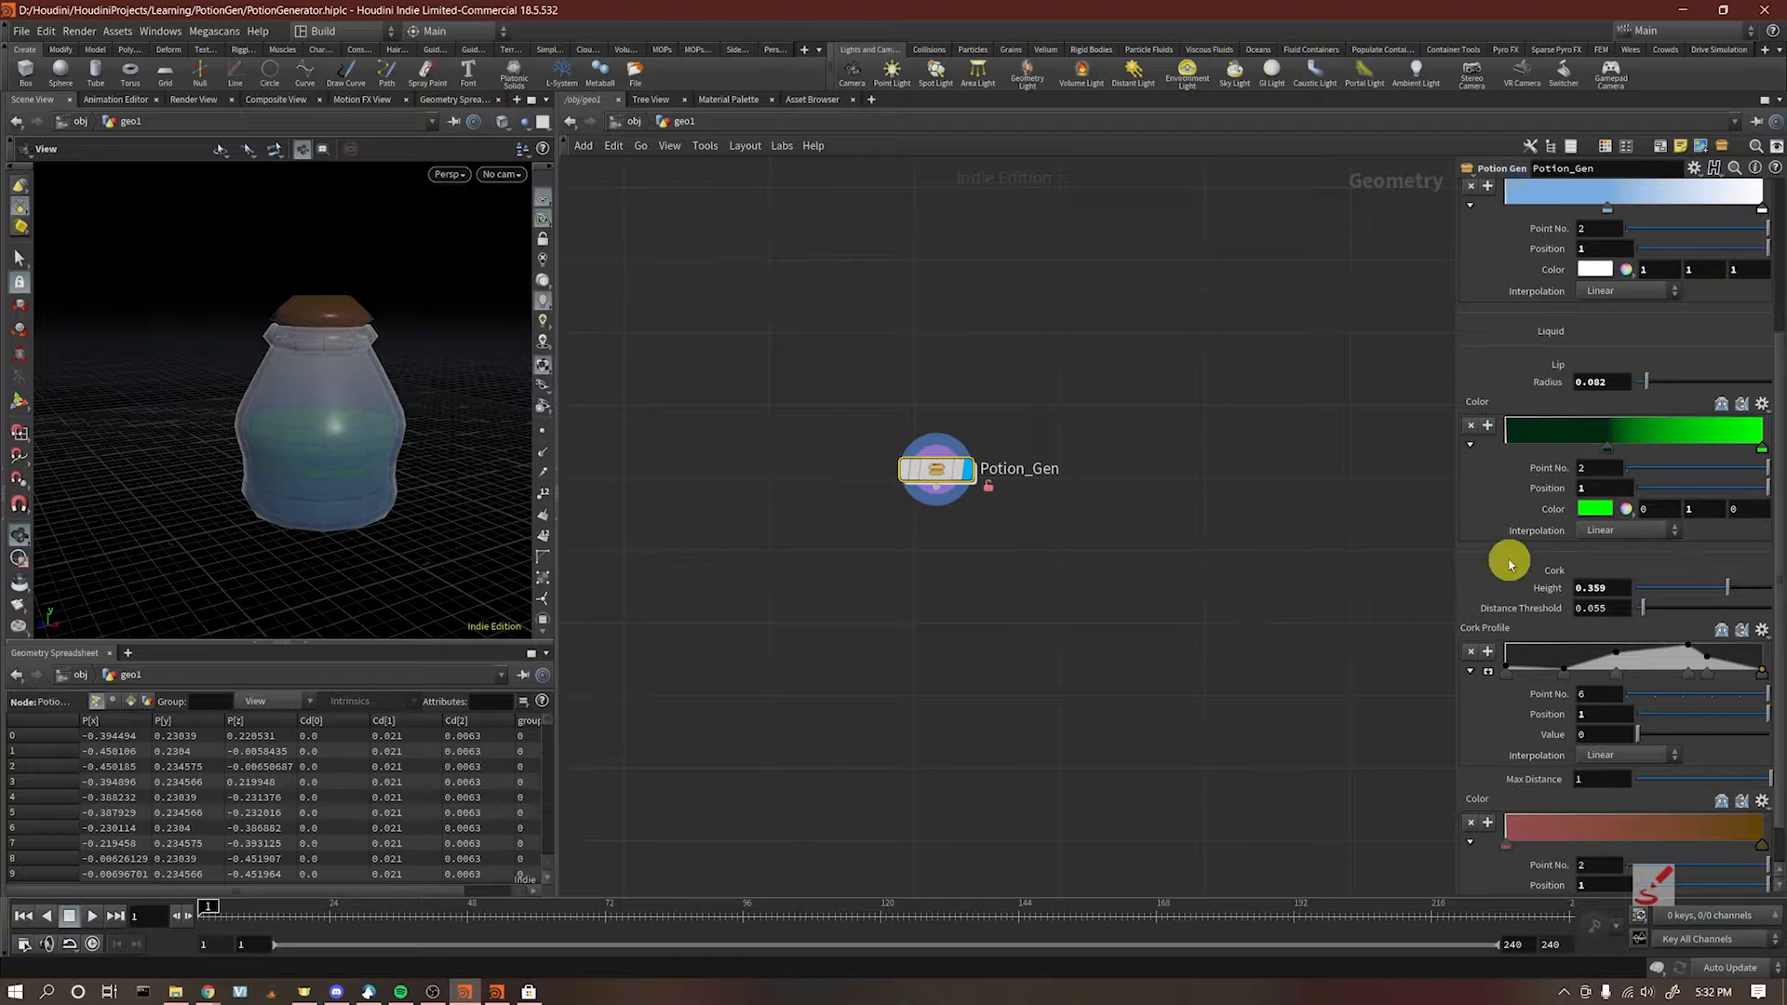
mouse_move(1730, 546)
left_mouse_down()
mouse_move(1696, 544)
mouse_move(1756, 544)
mouse_move(1737, 545)
left_mouse_up()
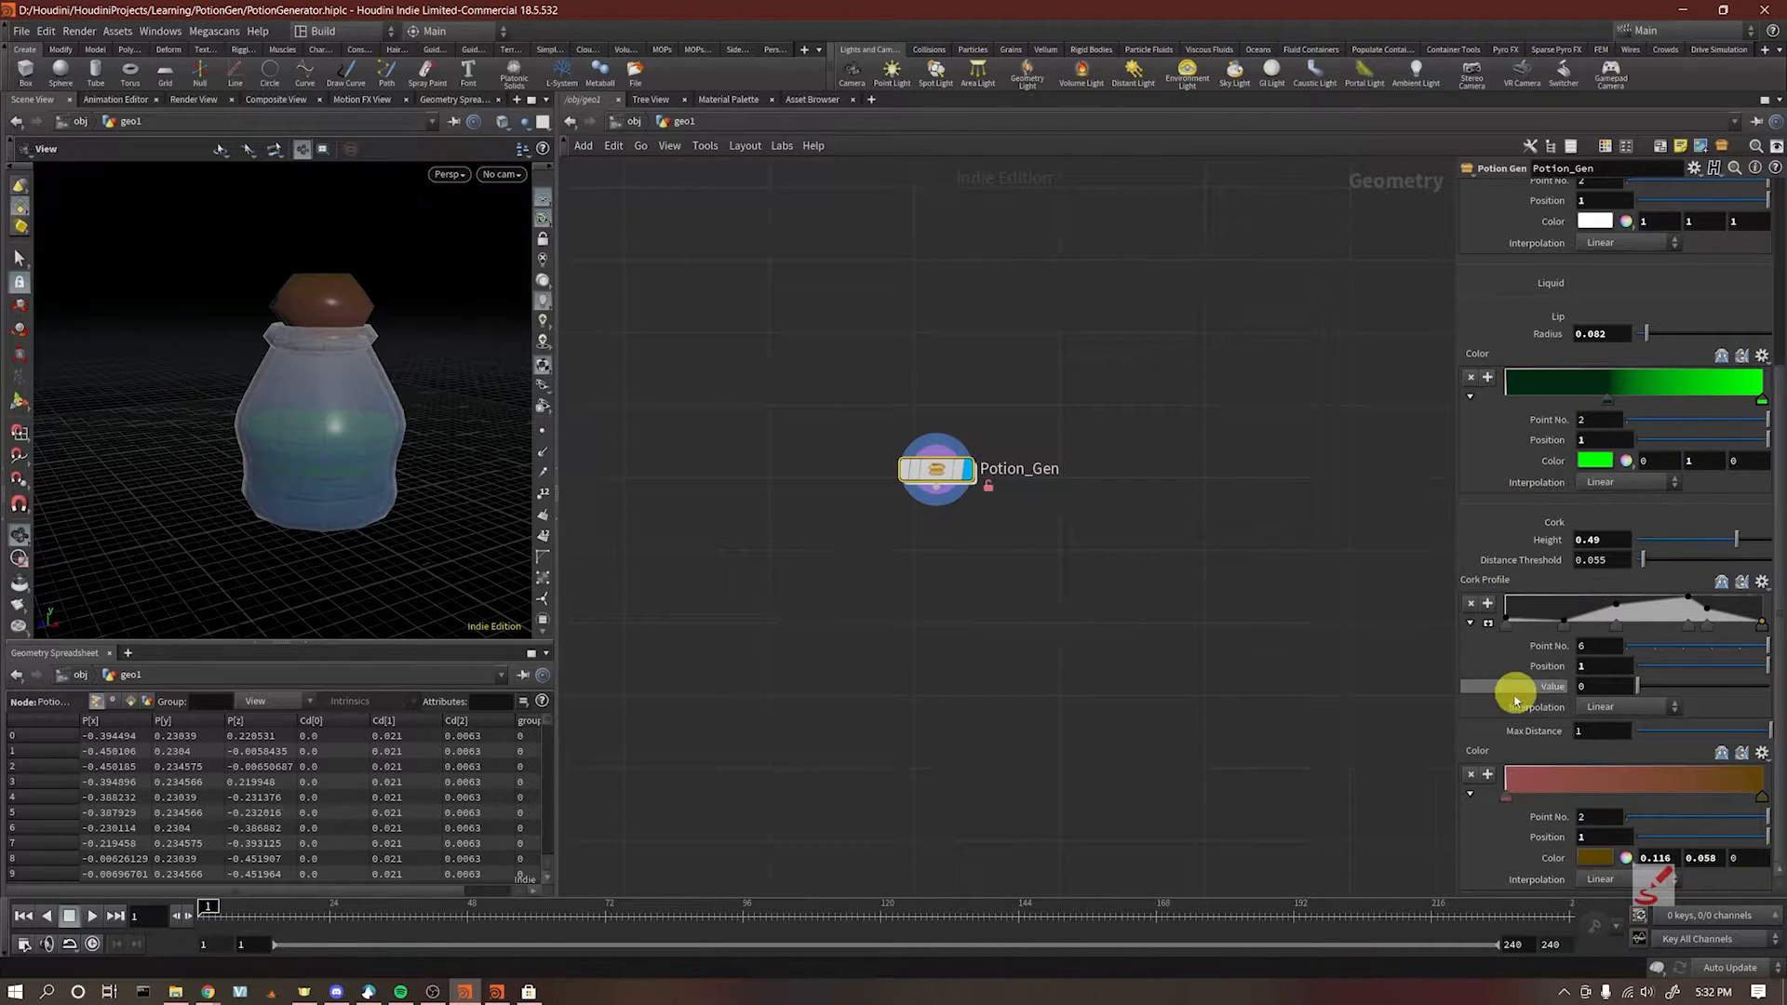
Step: Create a Geometry object in the empty scene's object network and go inside it
mouse_move(949, 476)
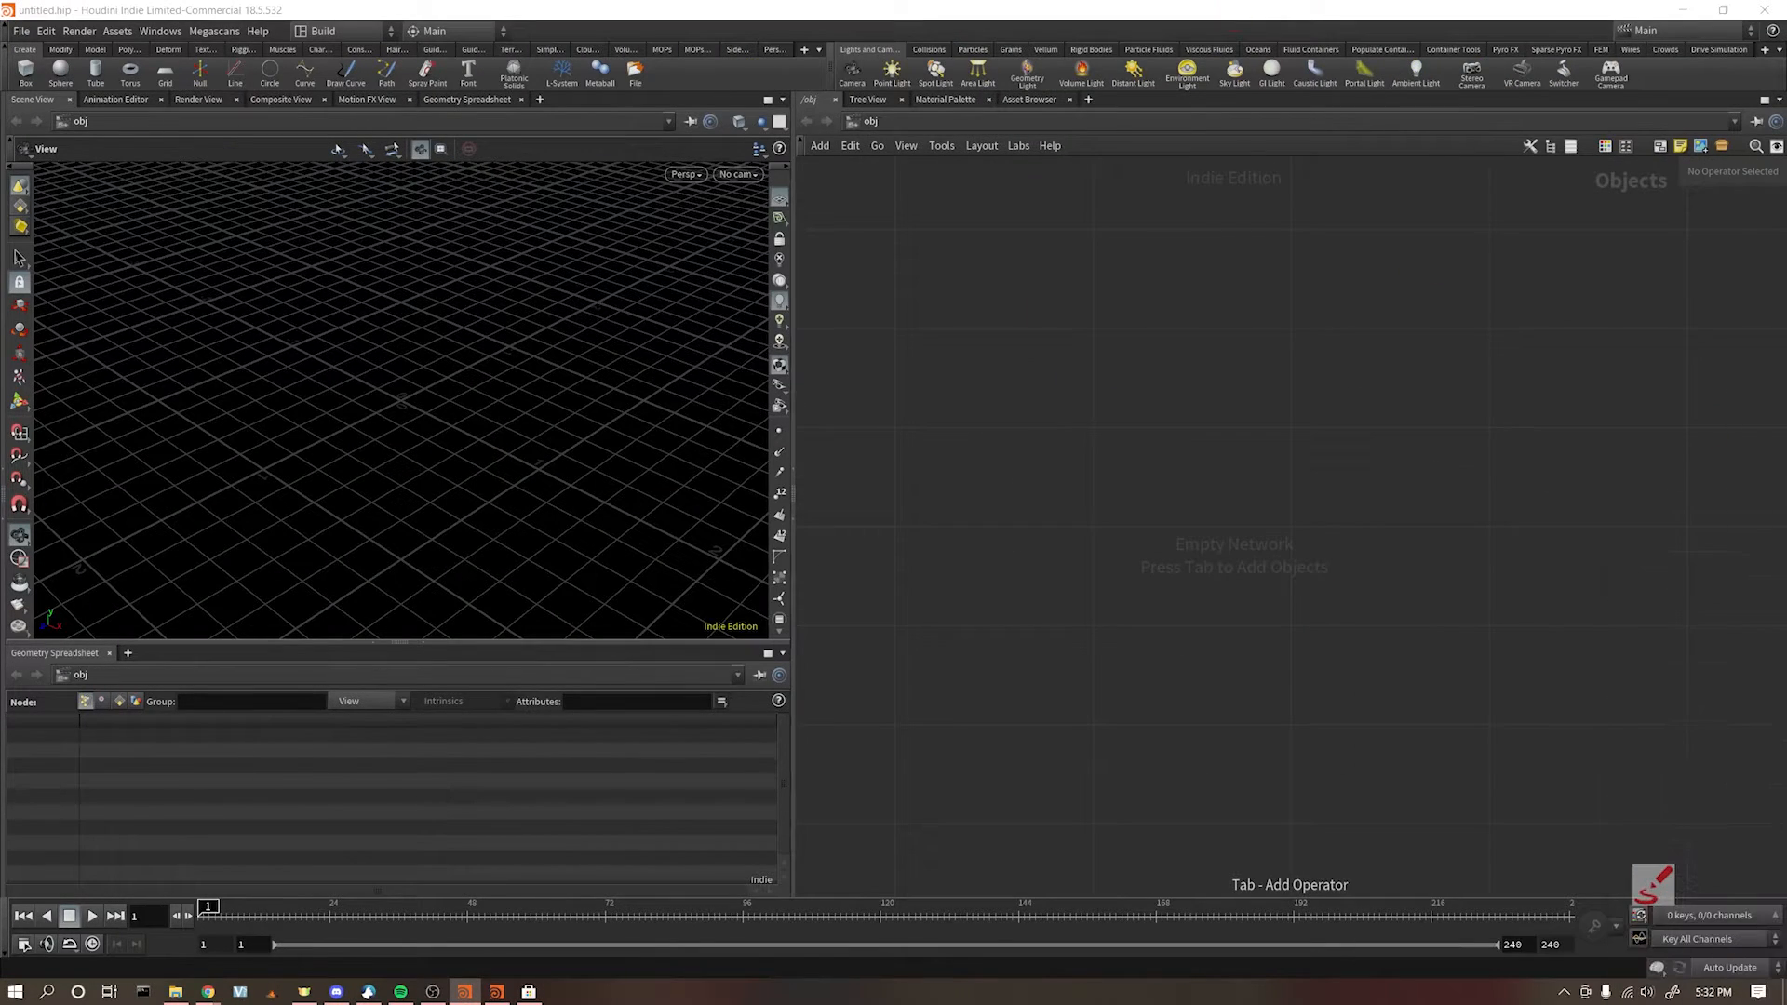
left_click(1114, 432)
left_click(1166, 318)
key("Tab")
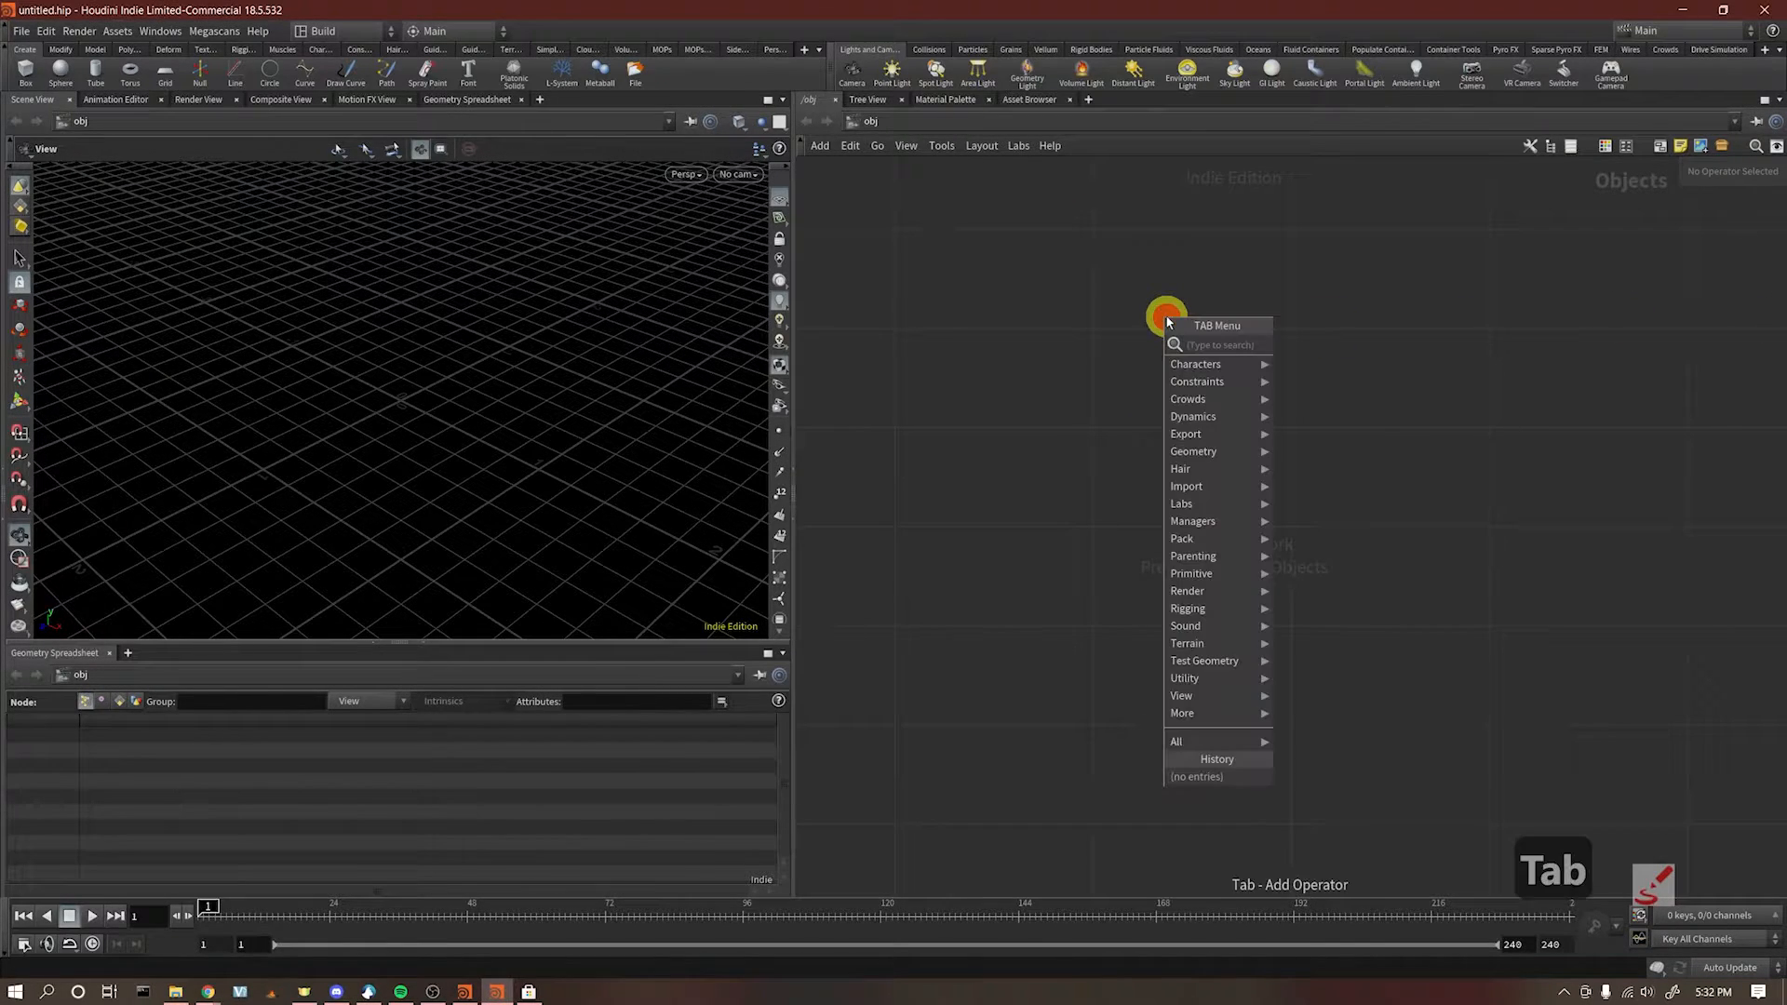
type("lin")
key("BackSpace")
key("BackSpace")
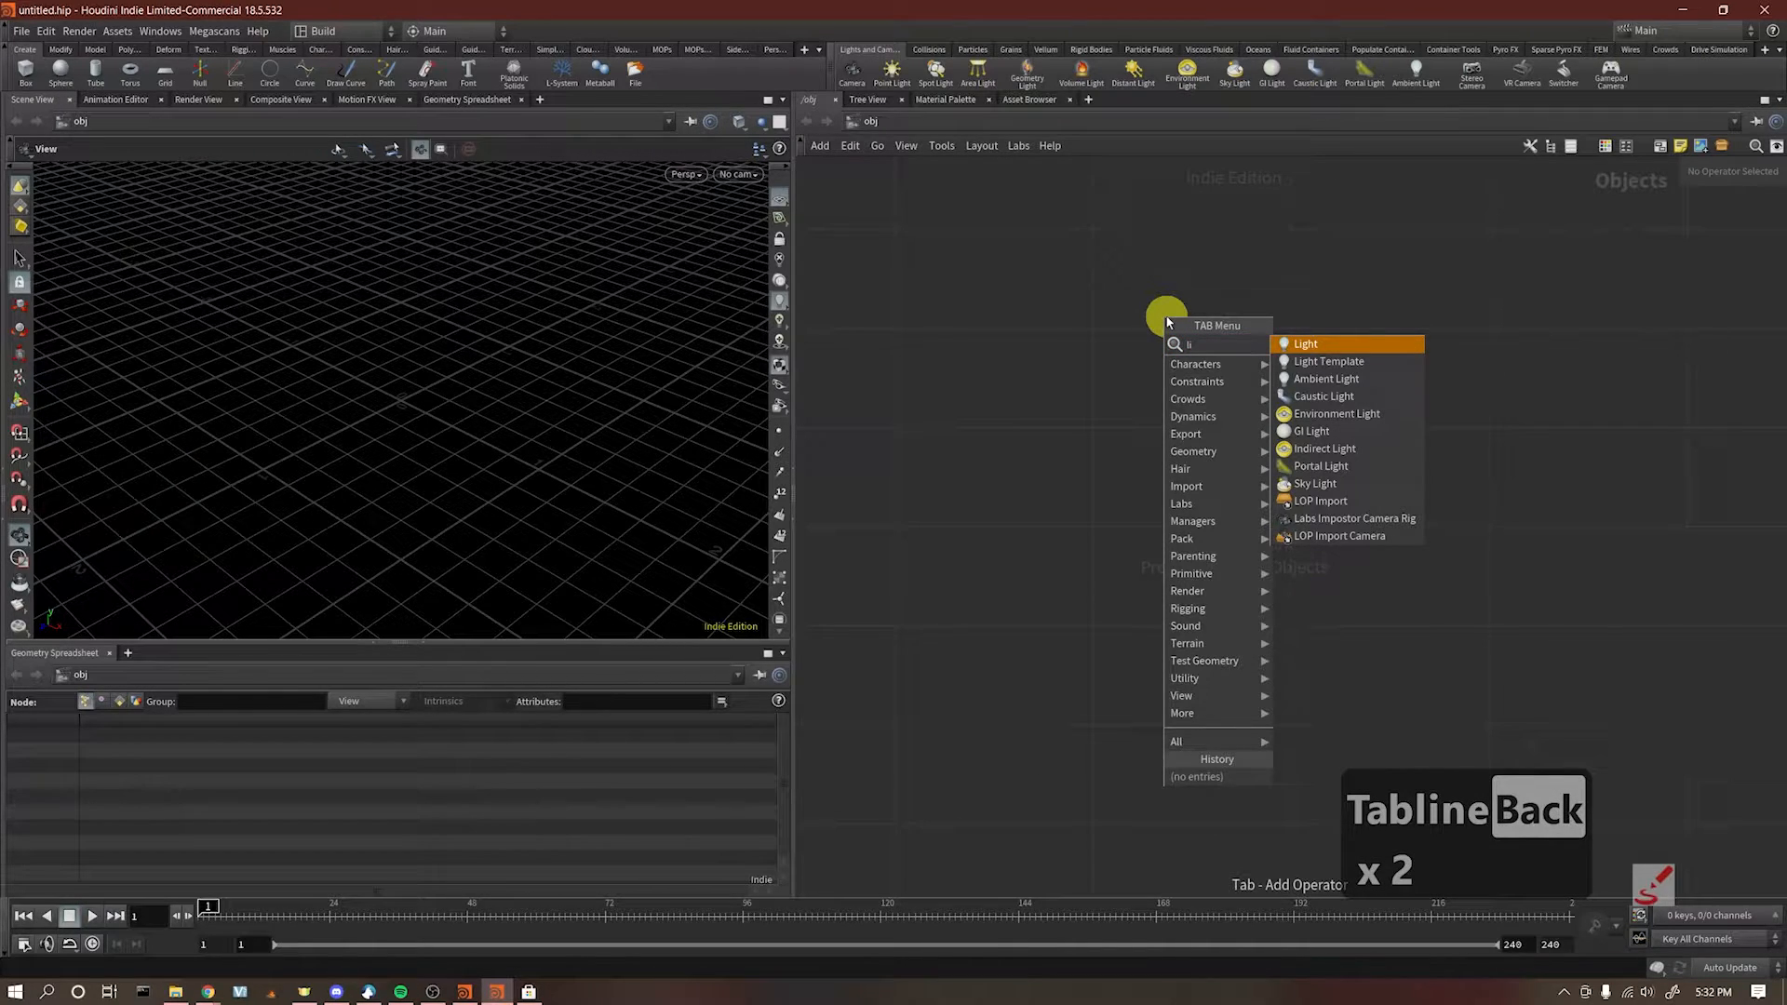
key("BackSpace")
key("BackSpace")
type("geo")
key("Return")
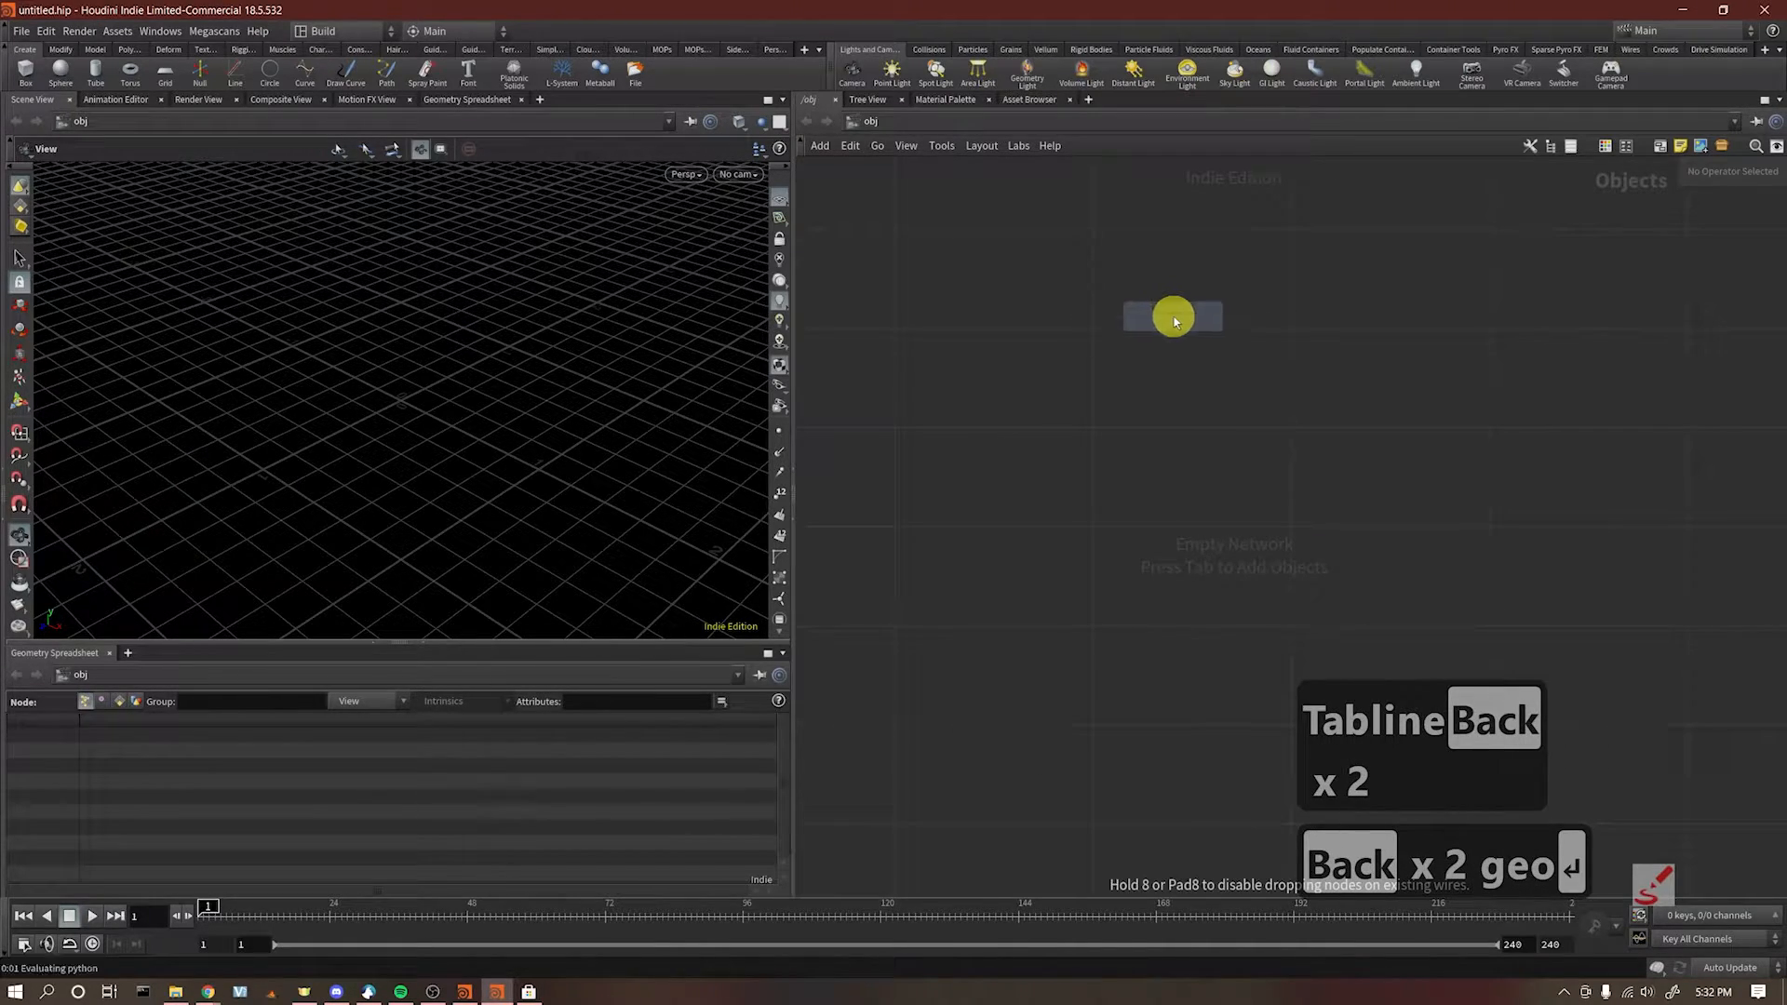
left_click(1175, 317)
double_click(1214, 343)
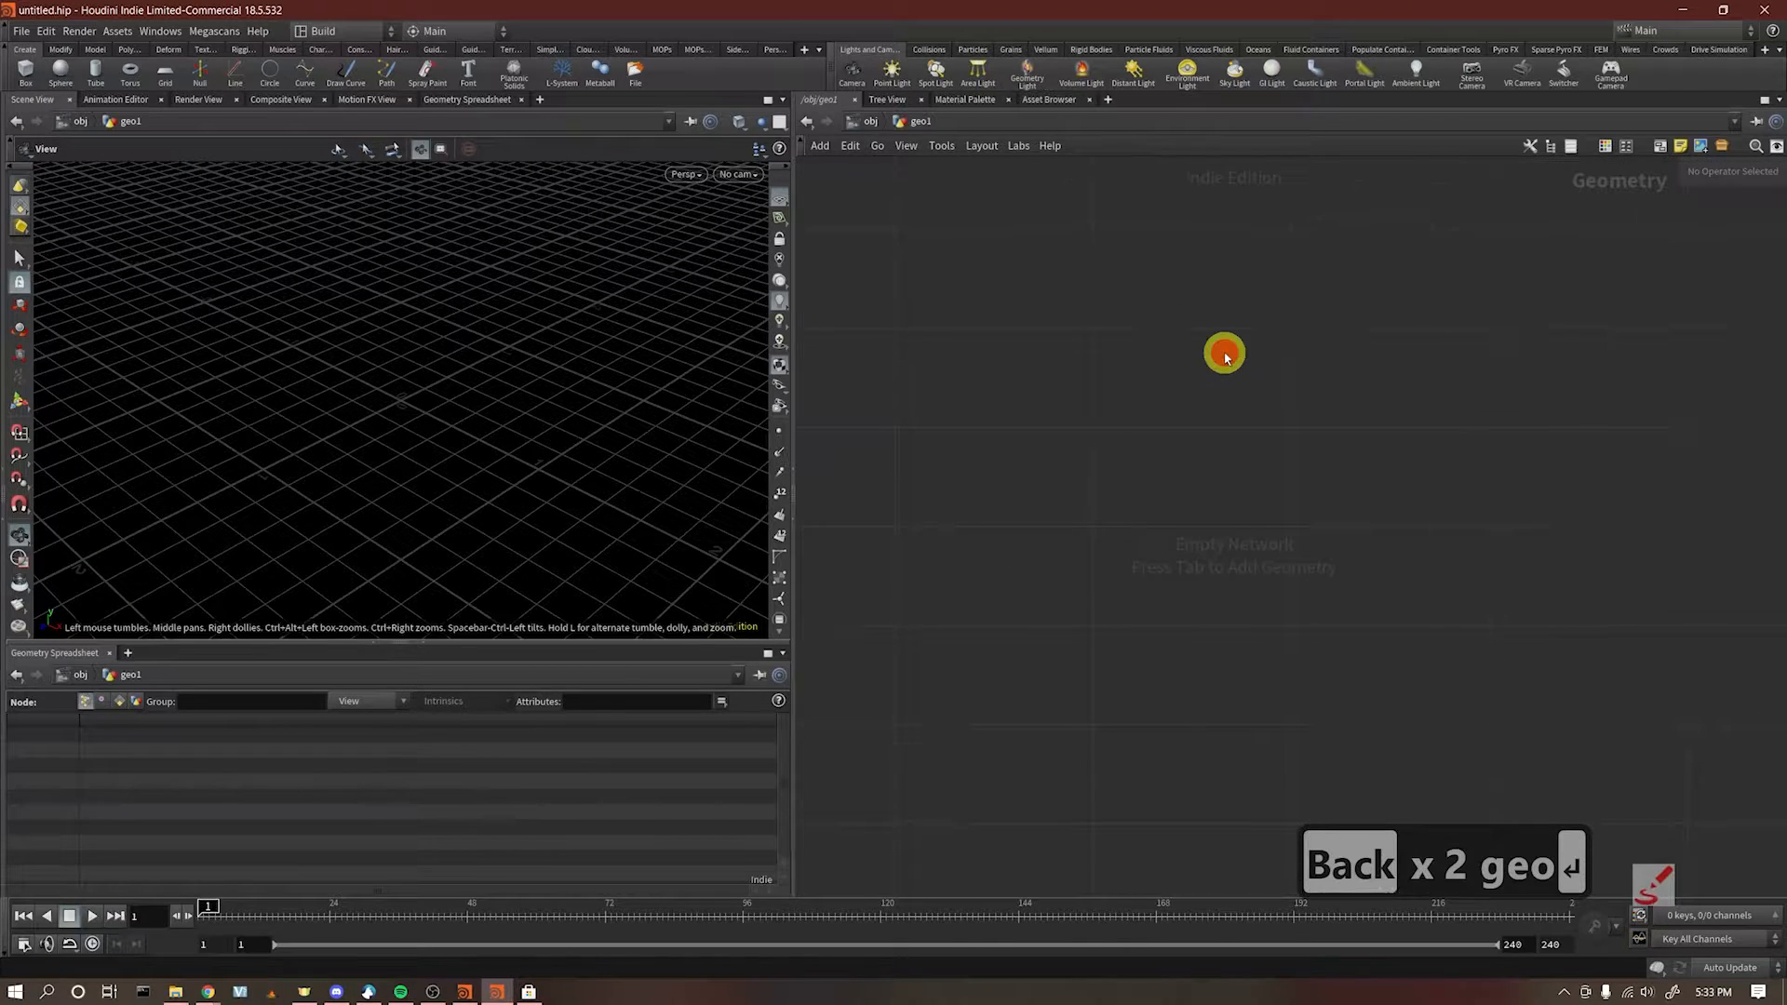
Step: Add a Line node to the geometry network
key("Tab")
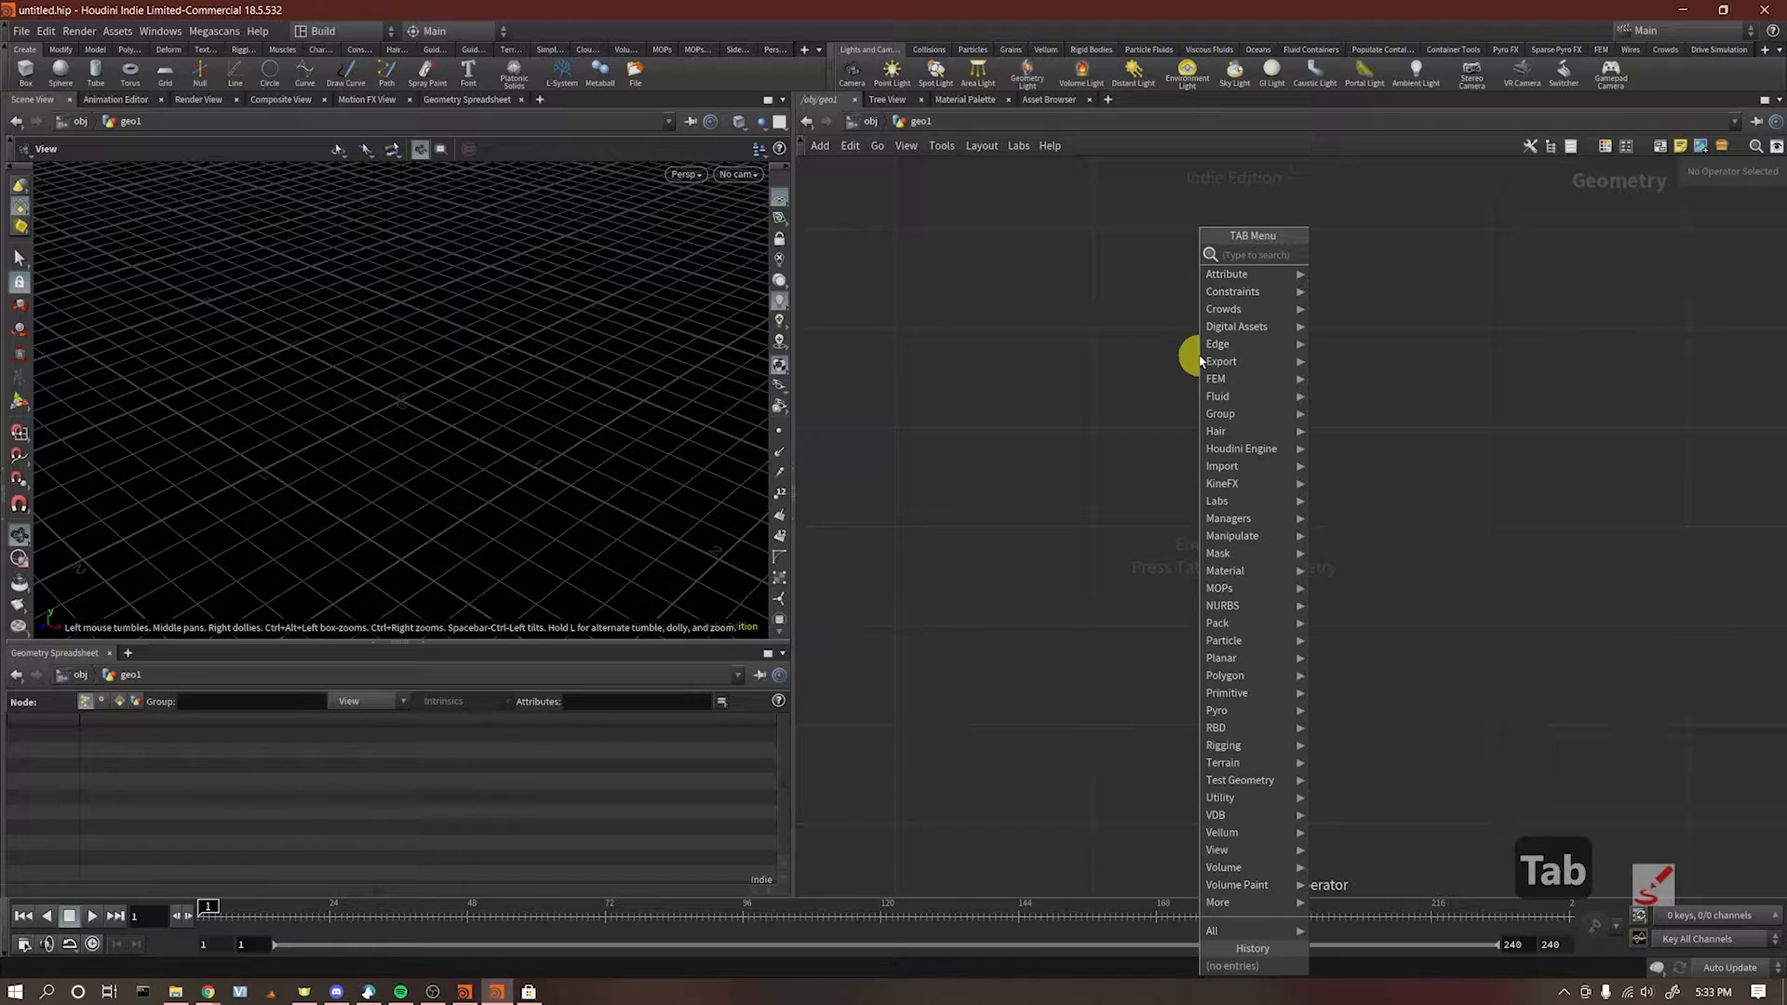
type("line")
key("Return")
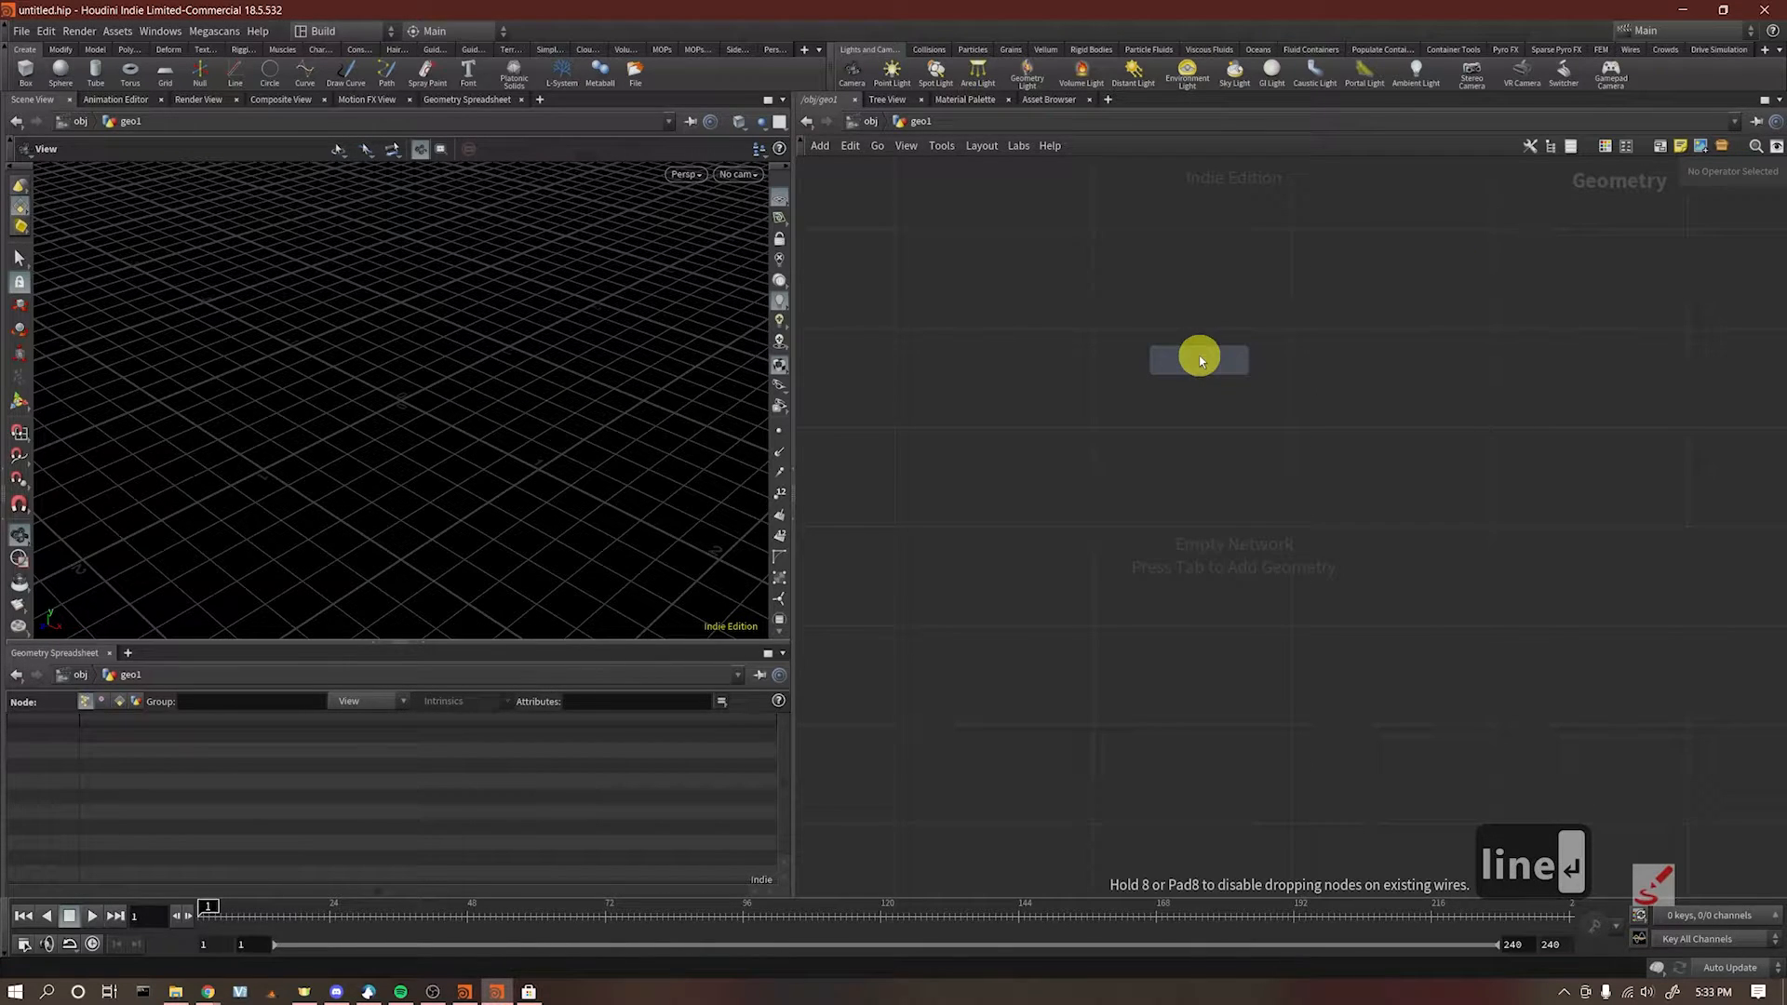
left_click(1200, 359)
left_click(598, 407)
left_click_drag(528, 371, 596, 423)
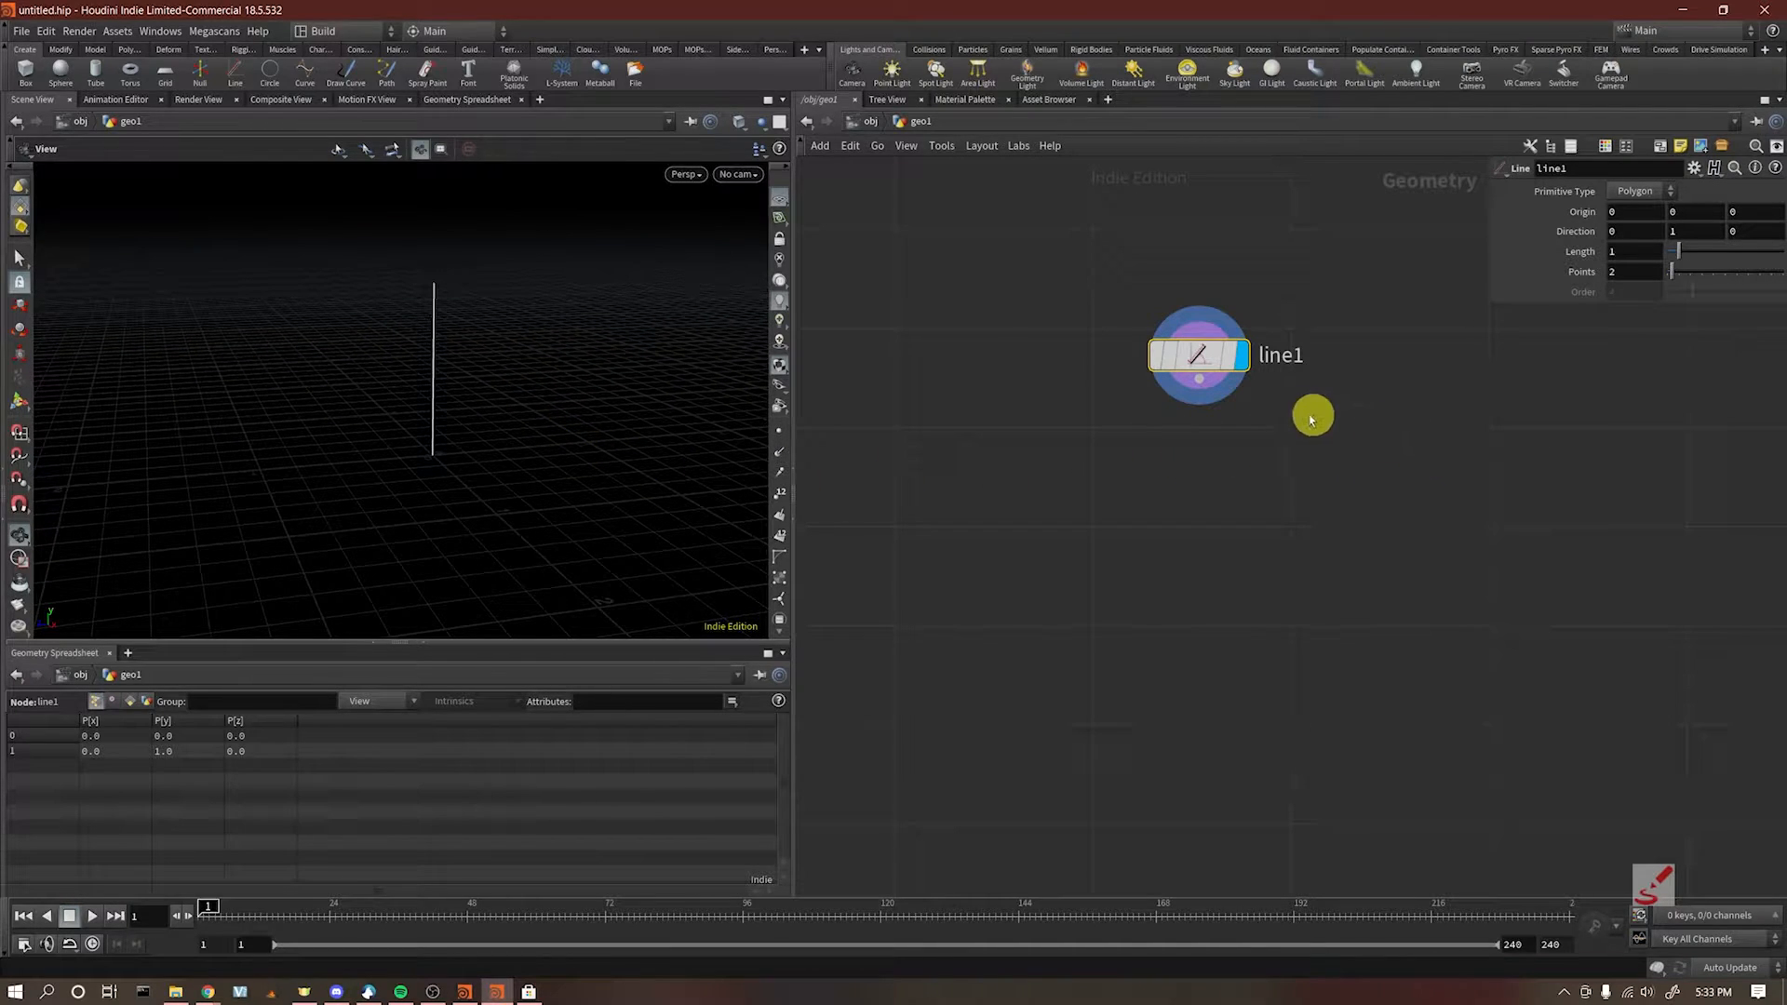
left_click_drag(1199, 380, 1234, 499)
left_click(1217, 390)
key("Tab")
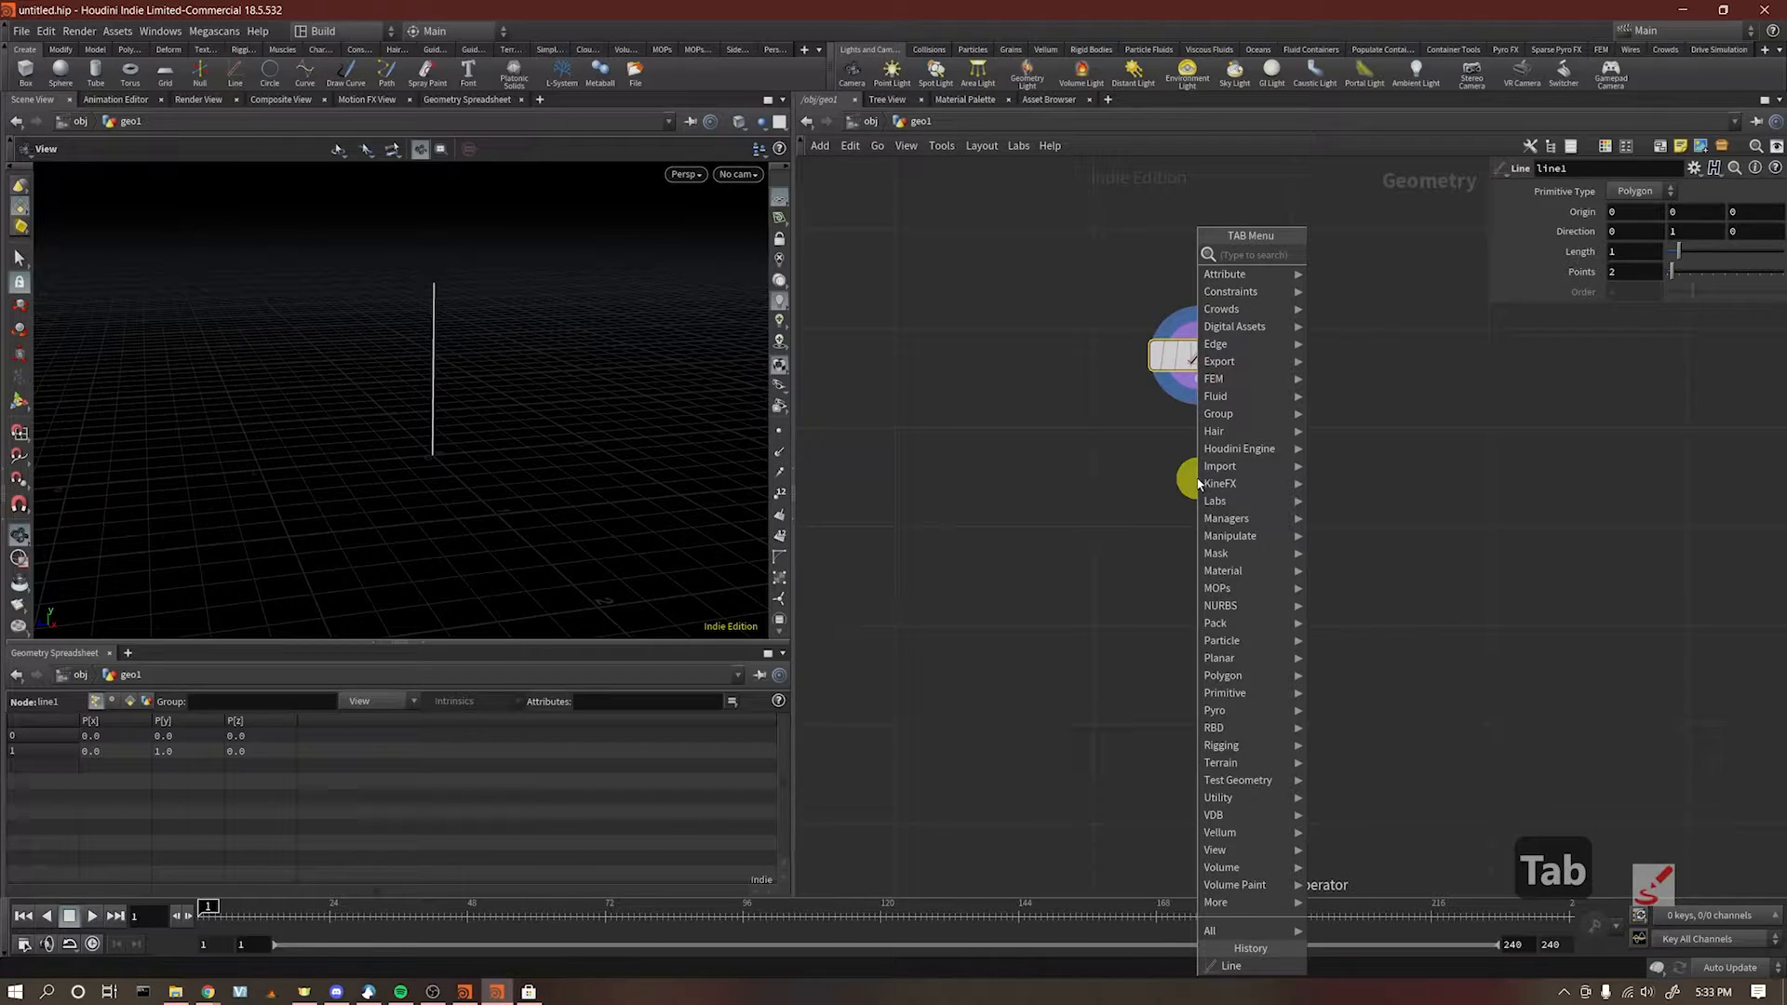
left_click(1437, 451)
Step: Try a length of 0.78 on the line and undo the change
left_click_drag(1686, 256, 1675, 254)
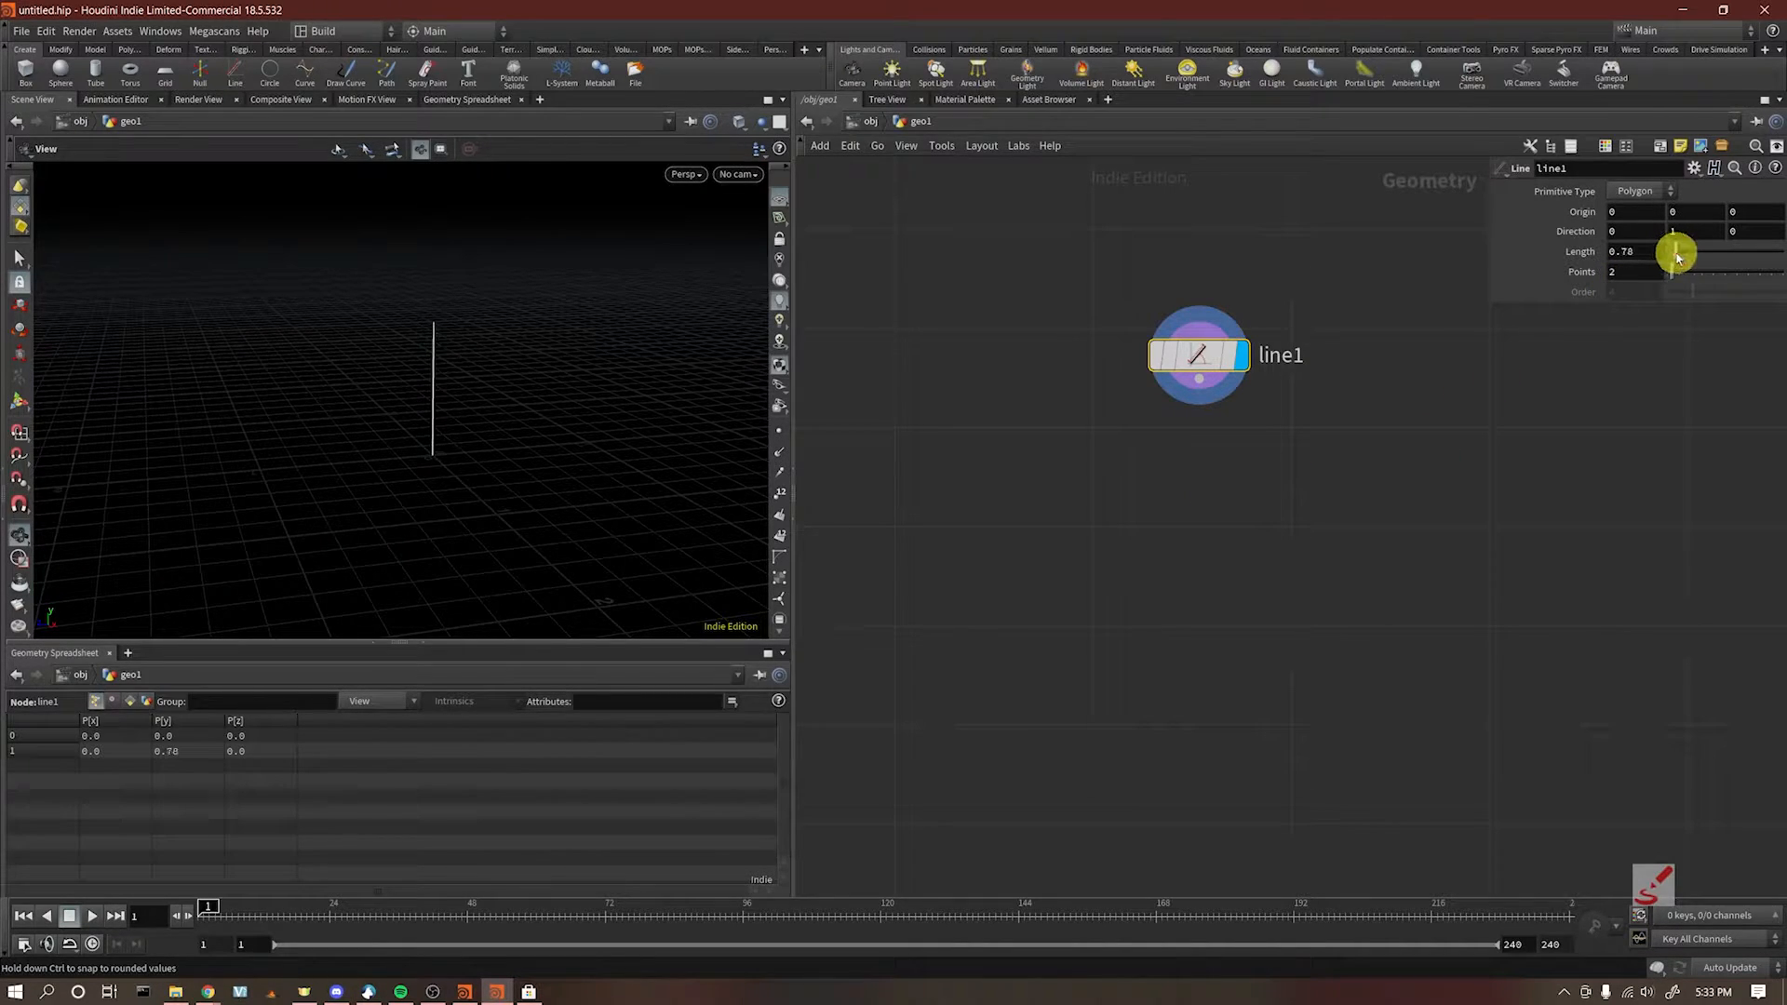
key("ctrl+z")
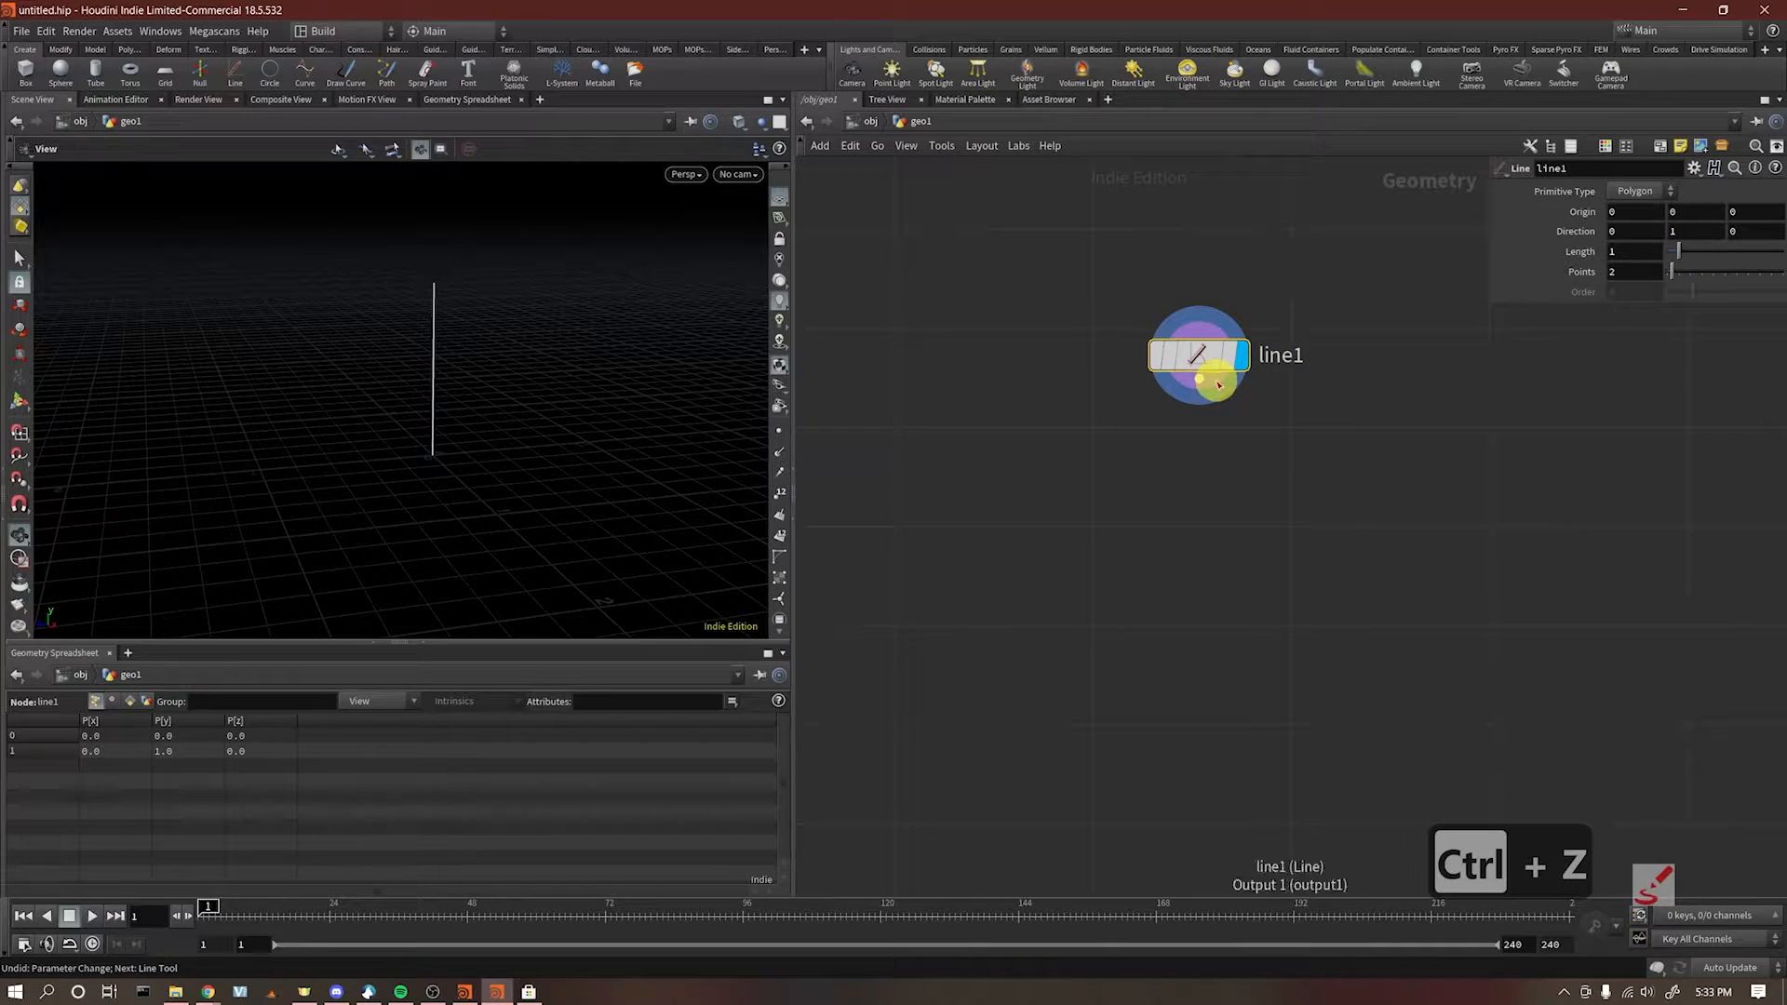
Step: Turn on point display in the viewport and test the line with 3 points before restoring it to 2
left_click(778, 431)
scroll(431, 276, "up", 2)
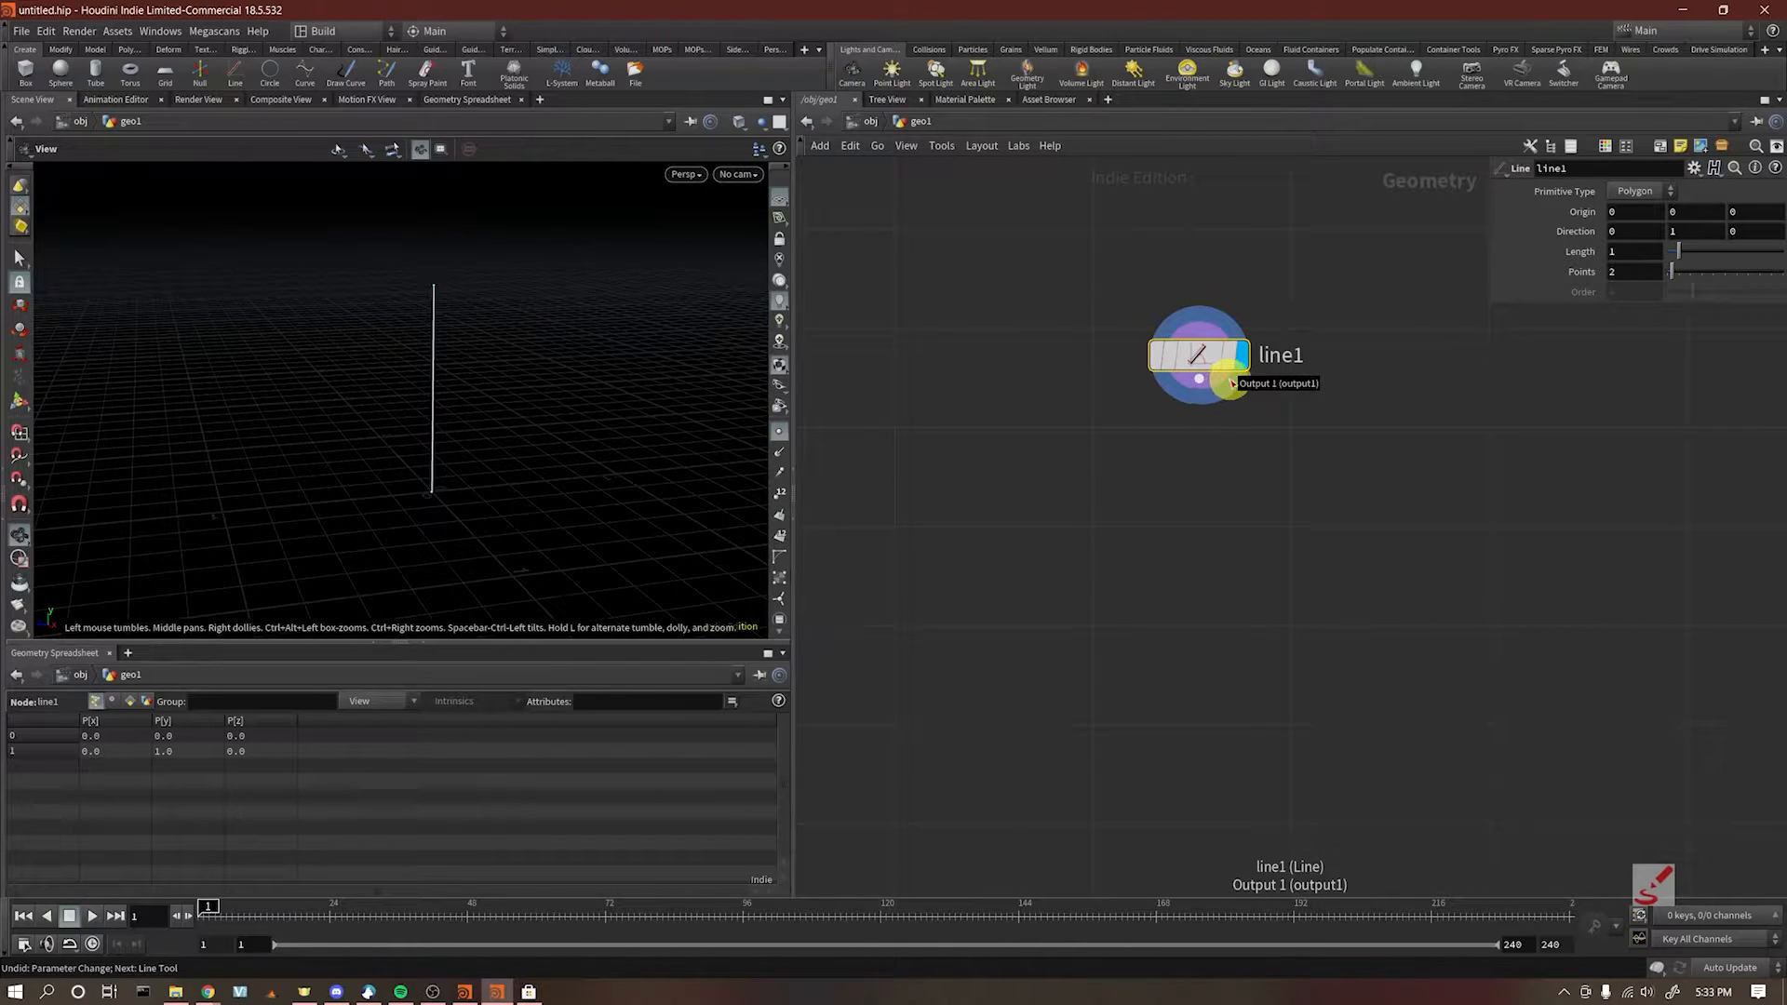
left_click_drag(1673, 272, 1644, 271)
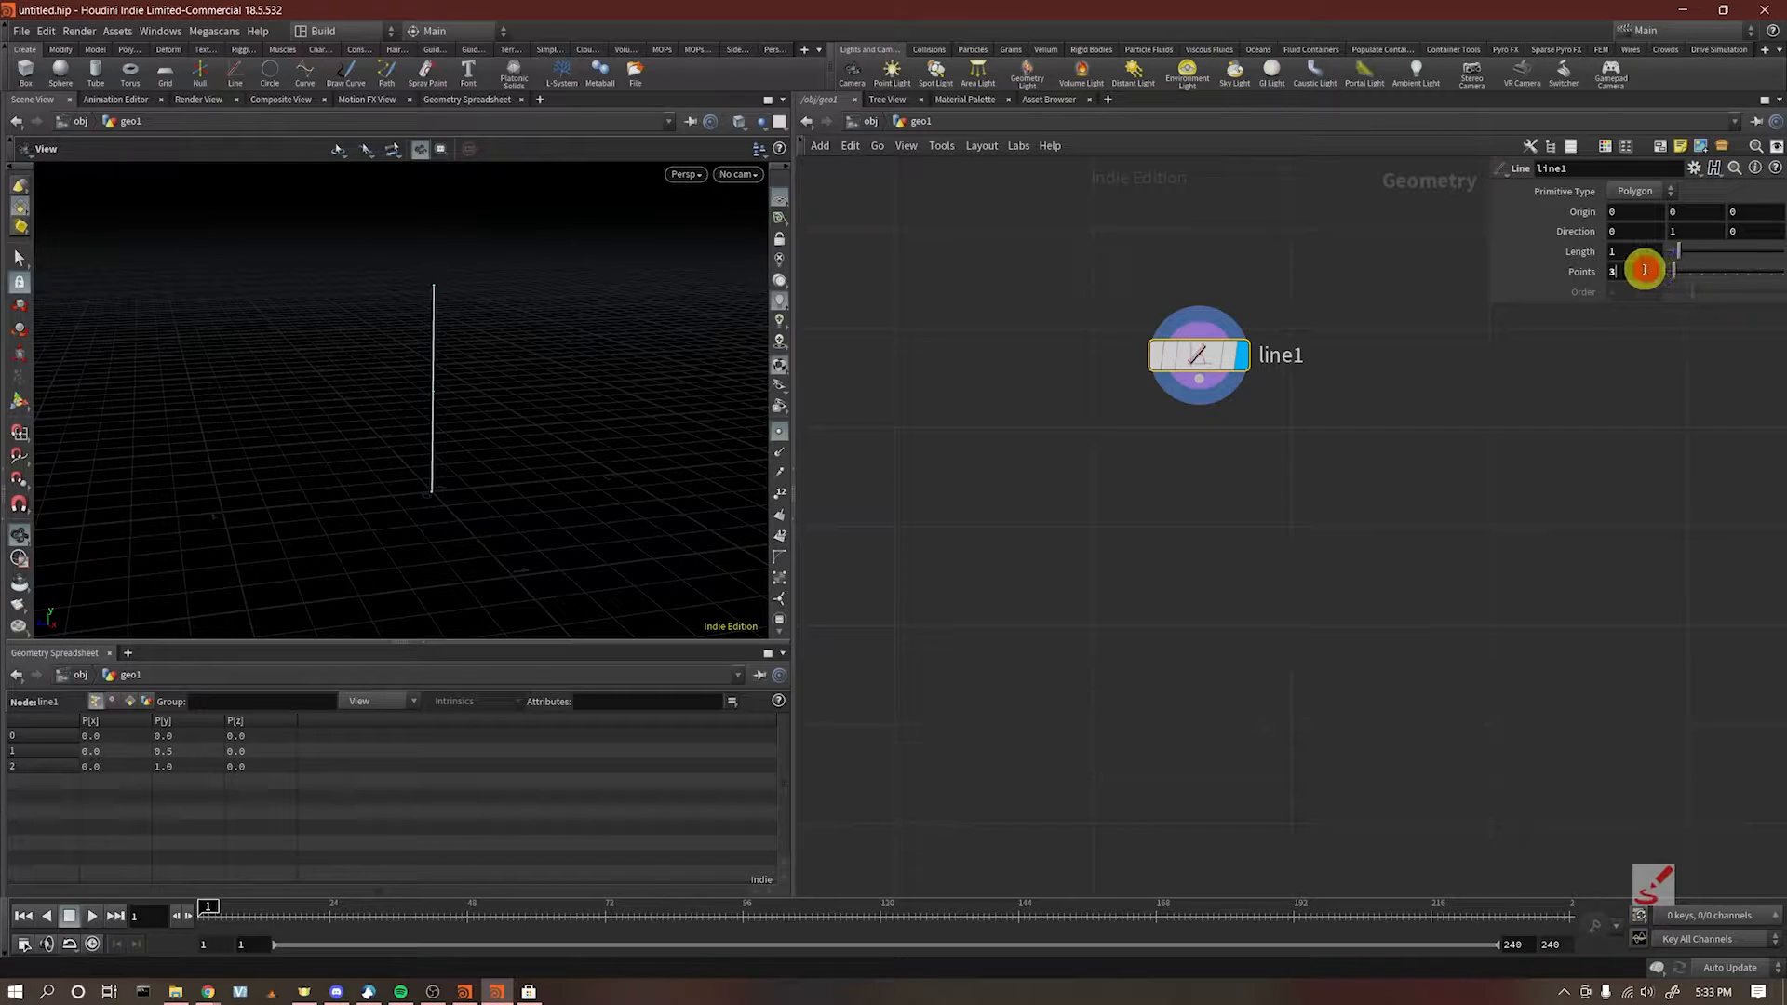
Step: Add a Sweep node wired to the line's output, align it beneath the Line node, and display it
left_click(1185, 393)
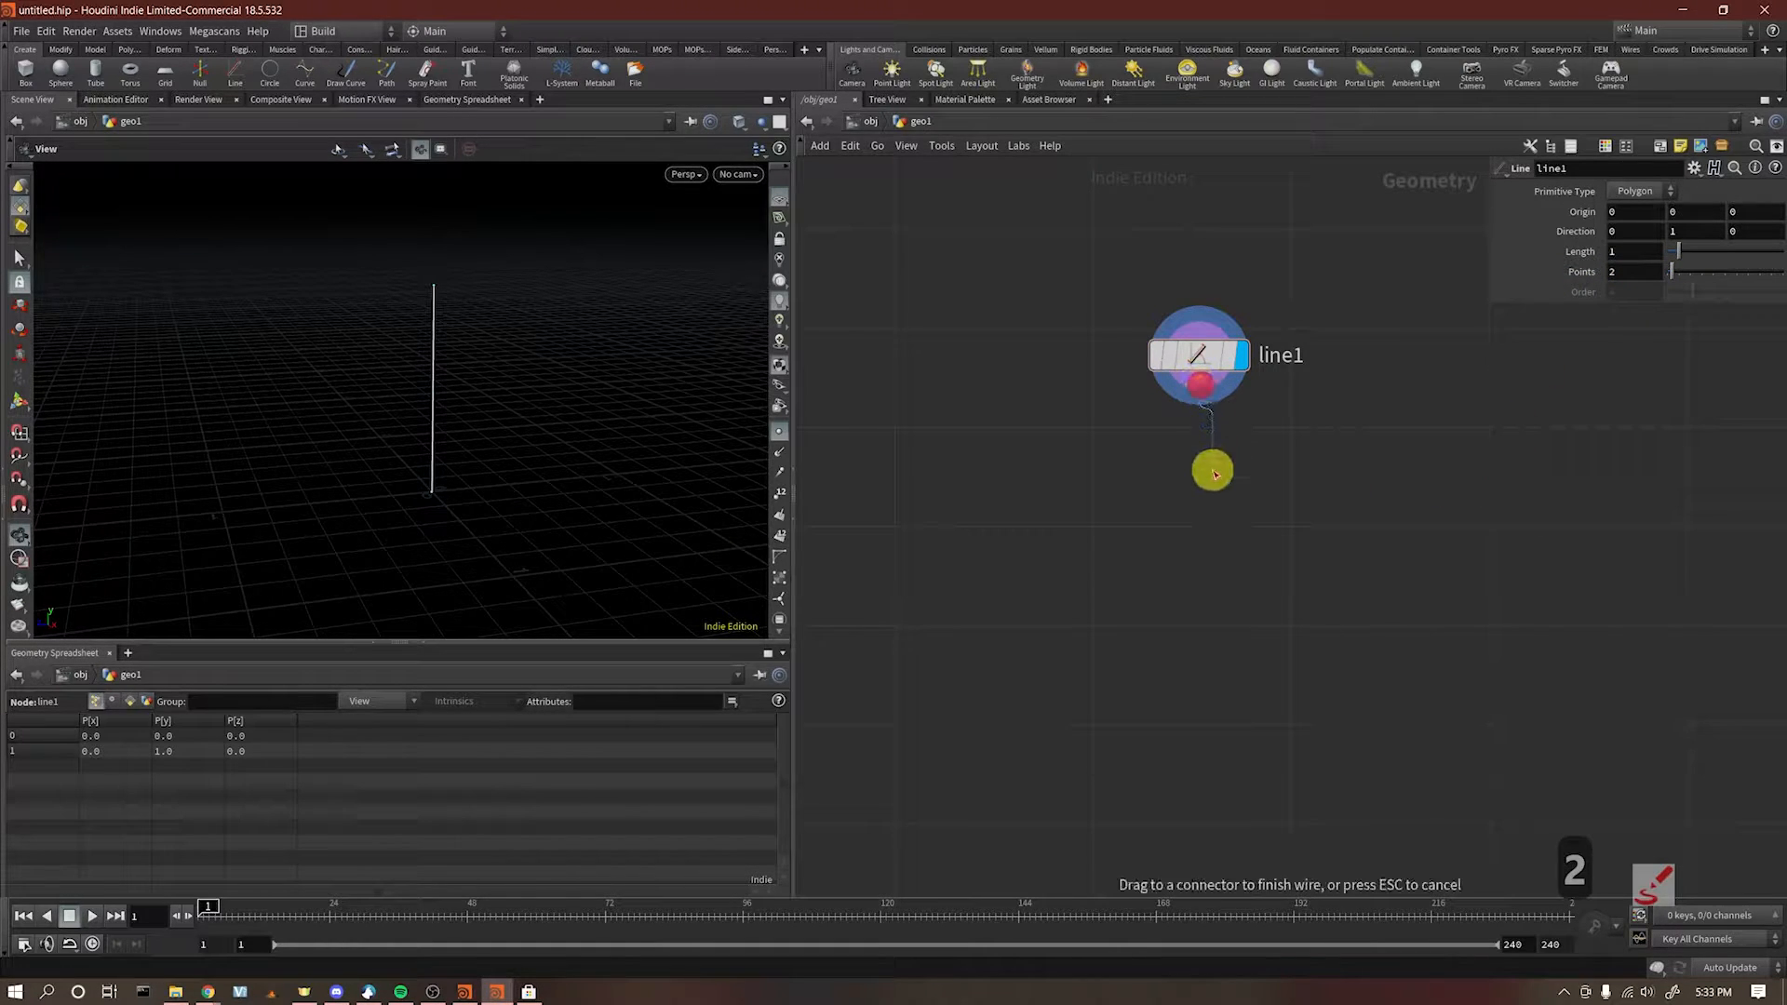
key("Tab")
type("sweep")
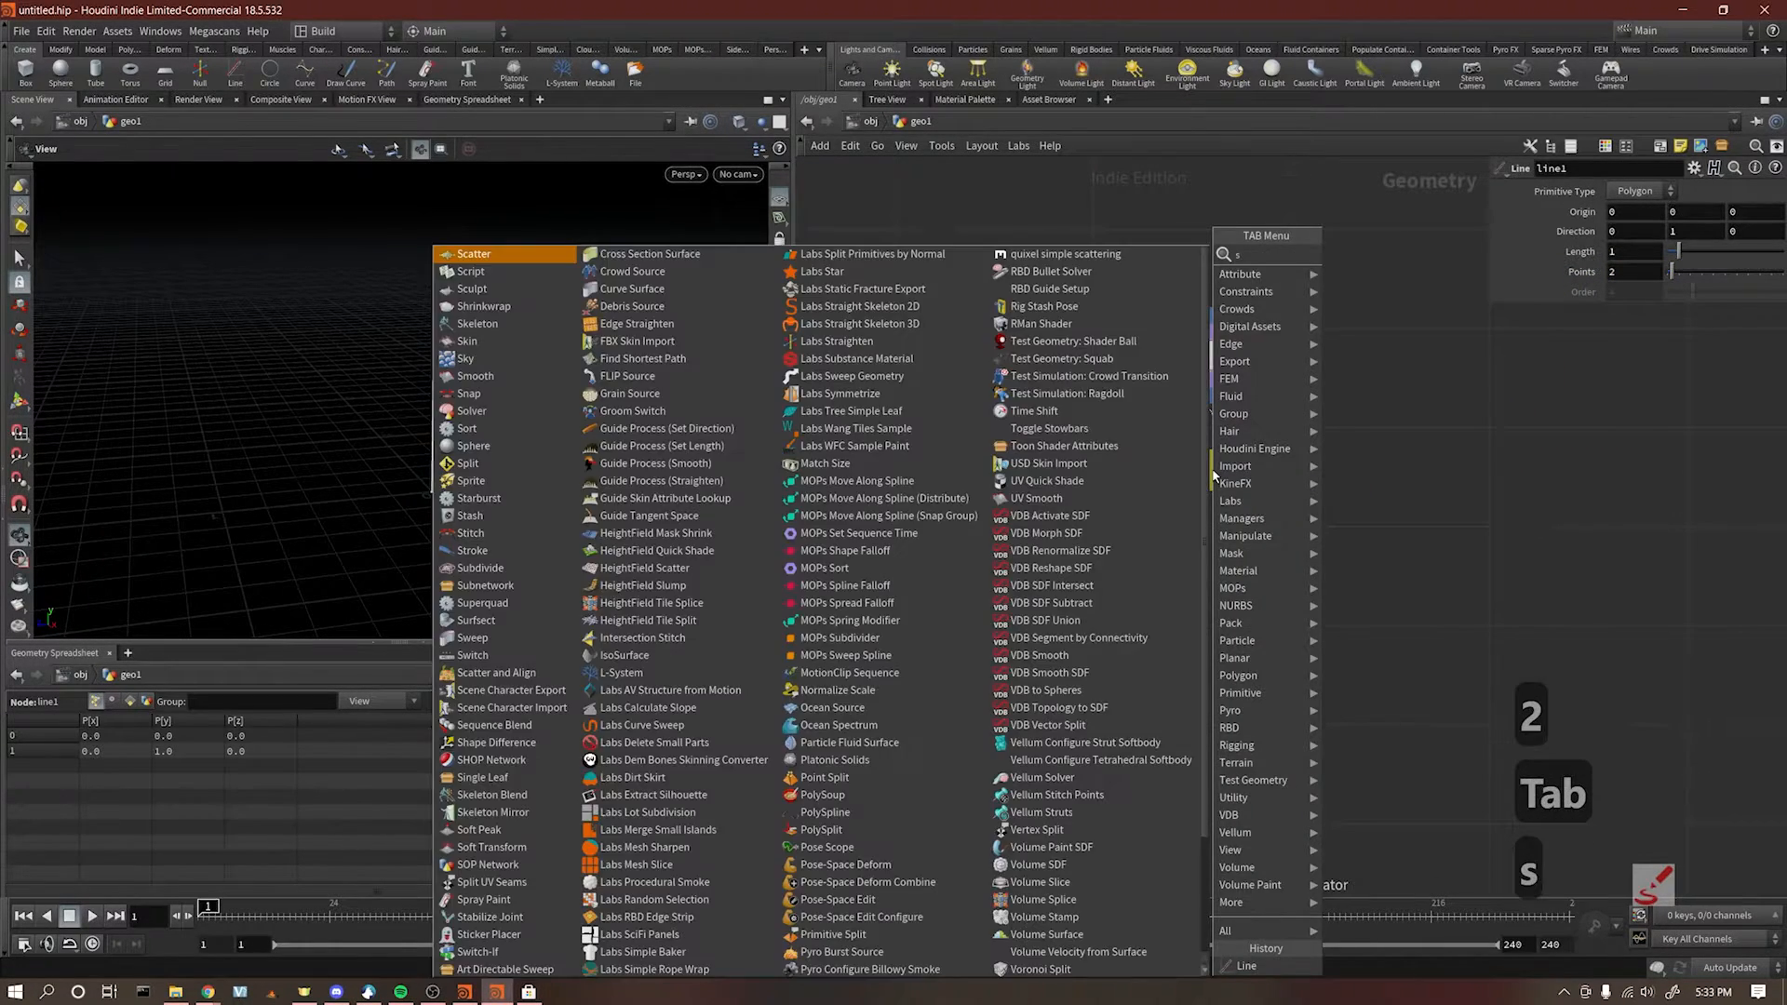
key("Return")
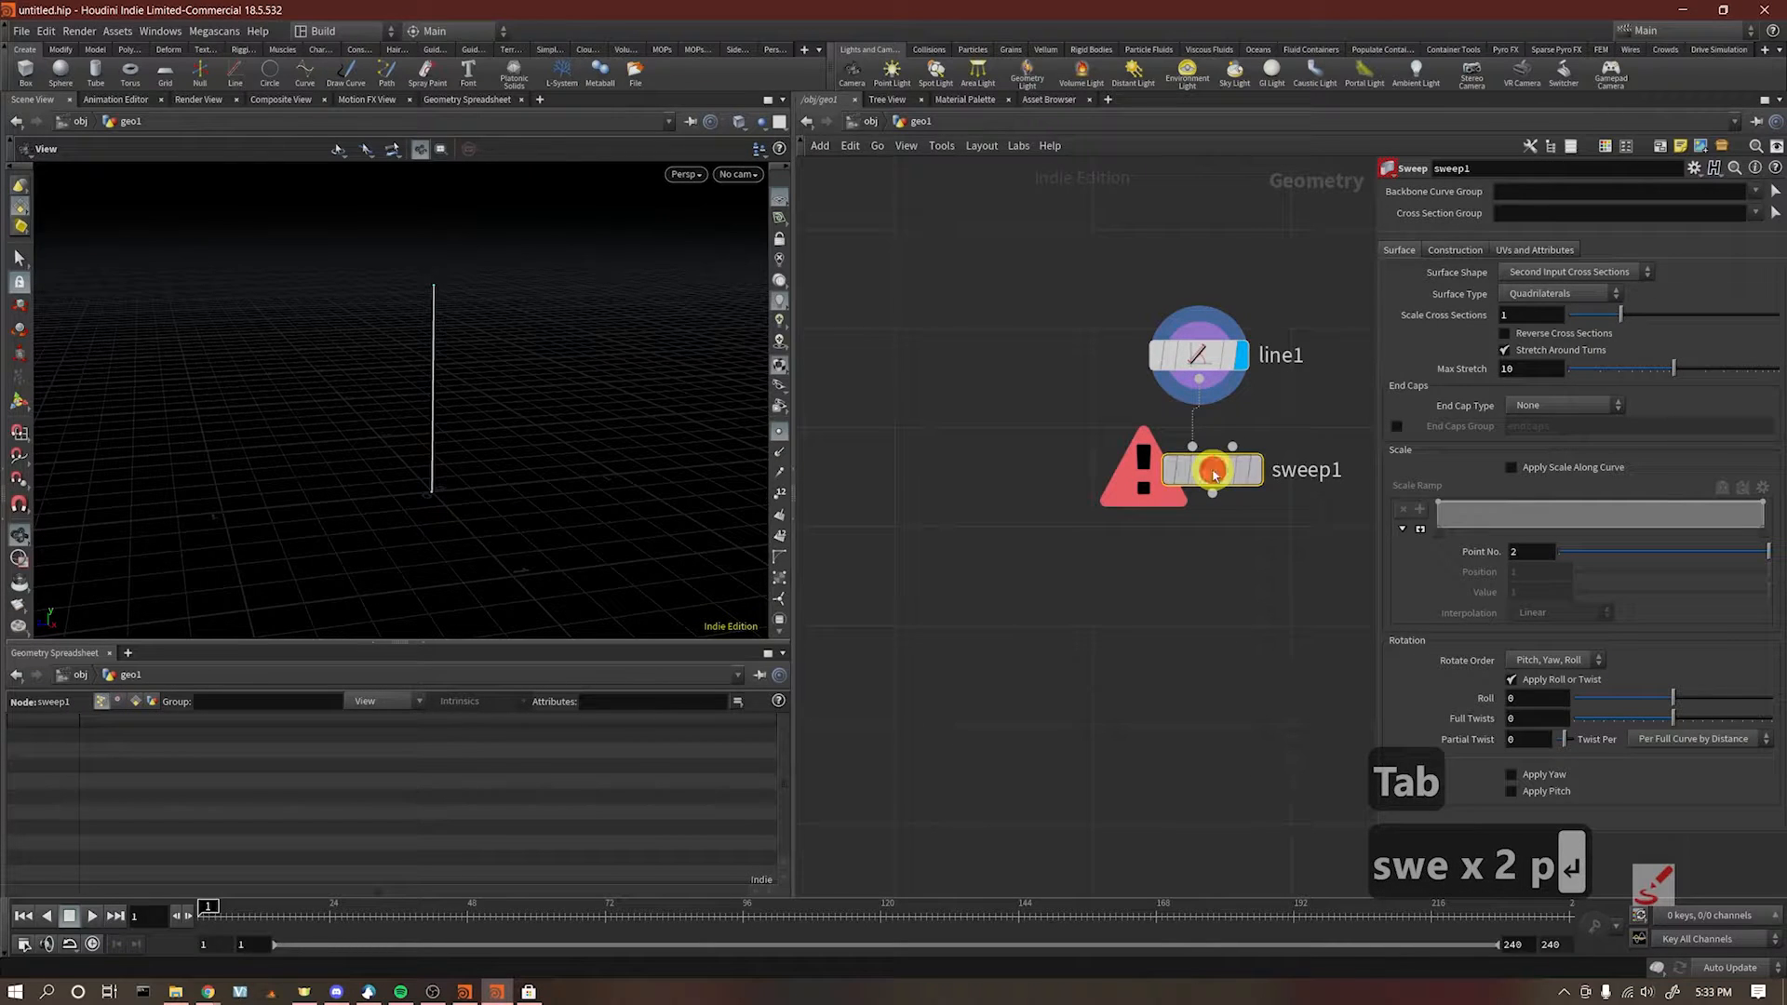
left_click_drag(1215, 475, 1202, 495)
left_click(1253, 435)
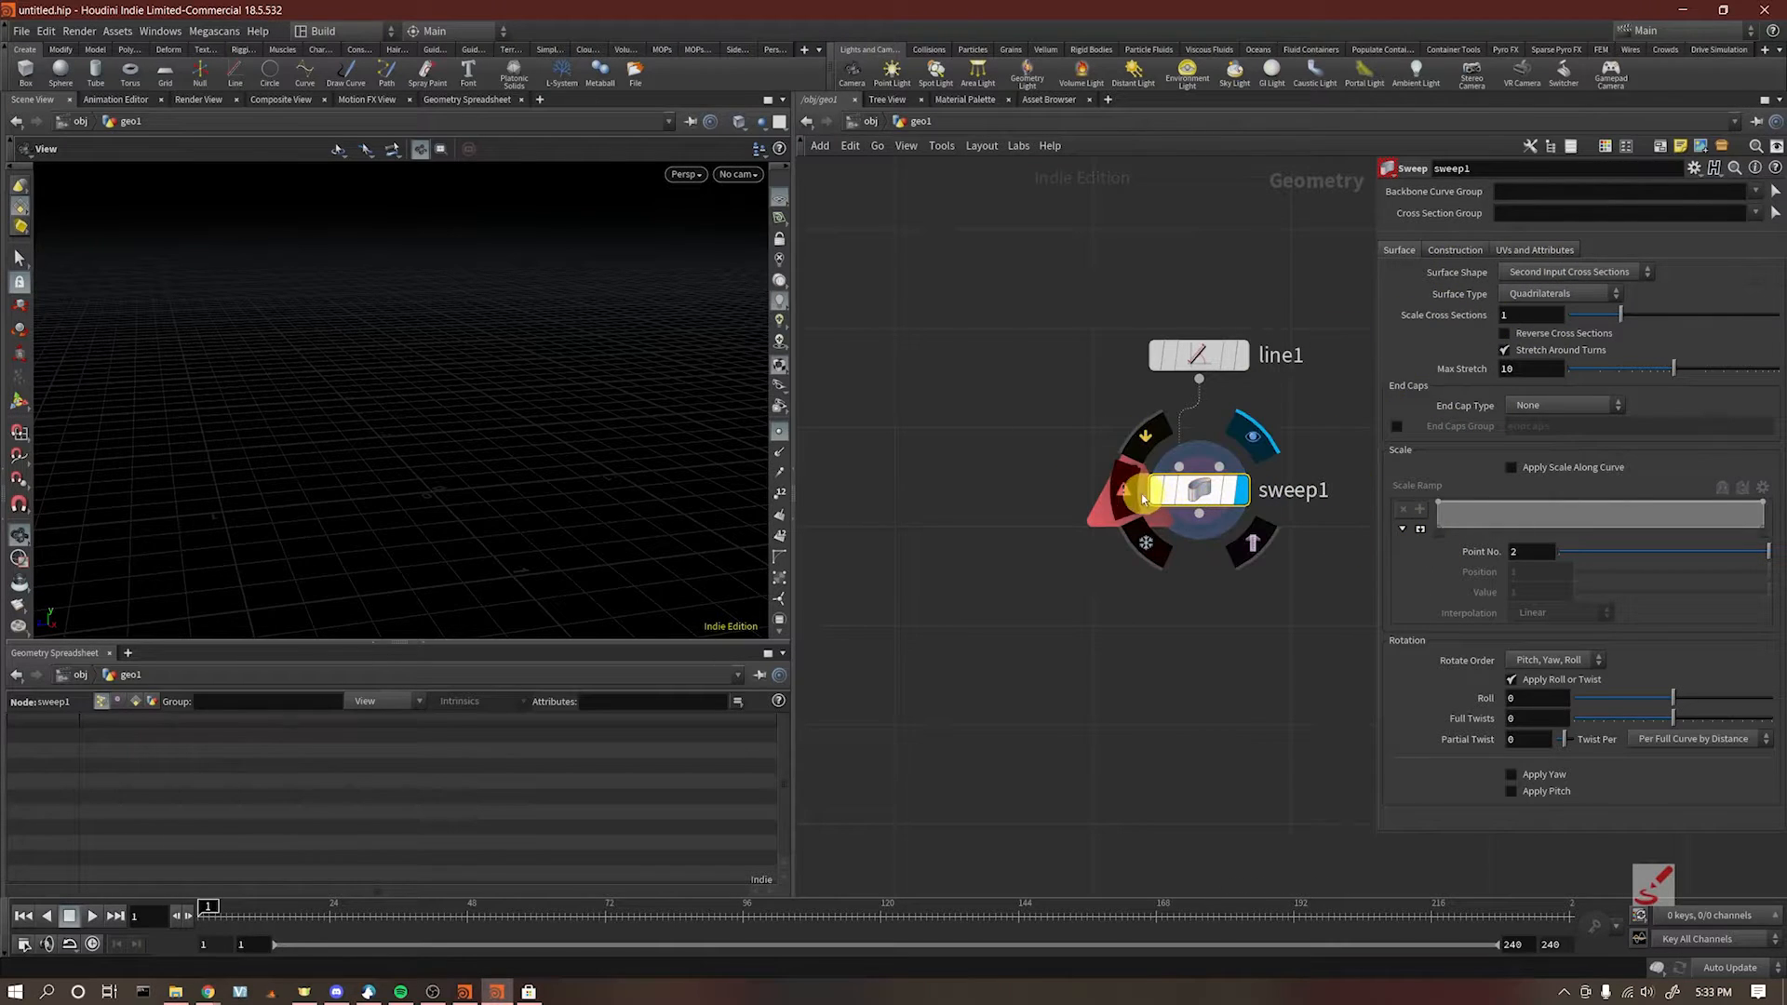
Step: Check the Sweep node's error information and set its surface shape to Round Tube
left_click(1133, 498)
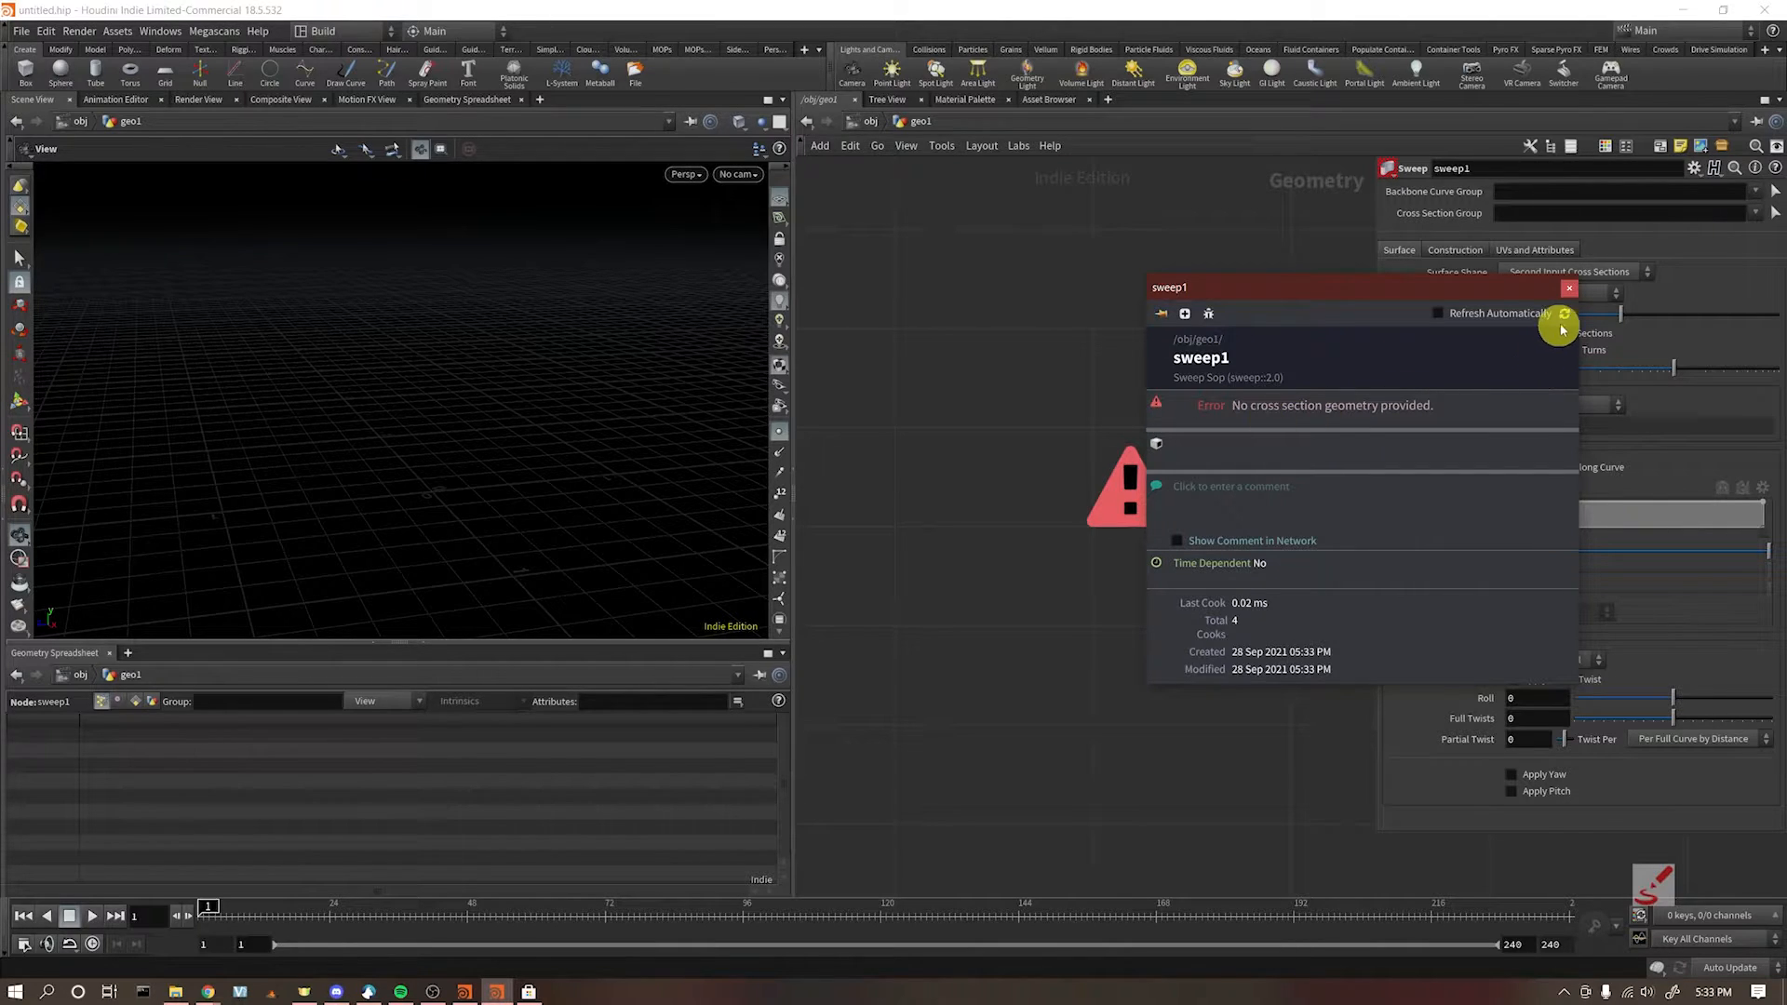
left_click(1569, 288)
left_click(1515, 277)
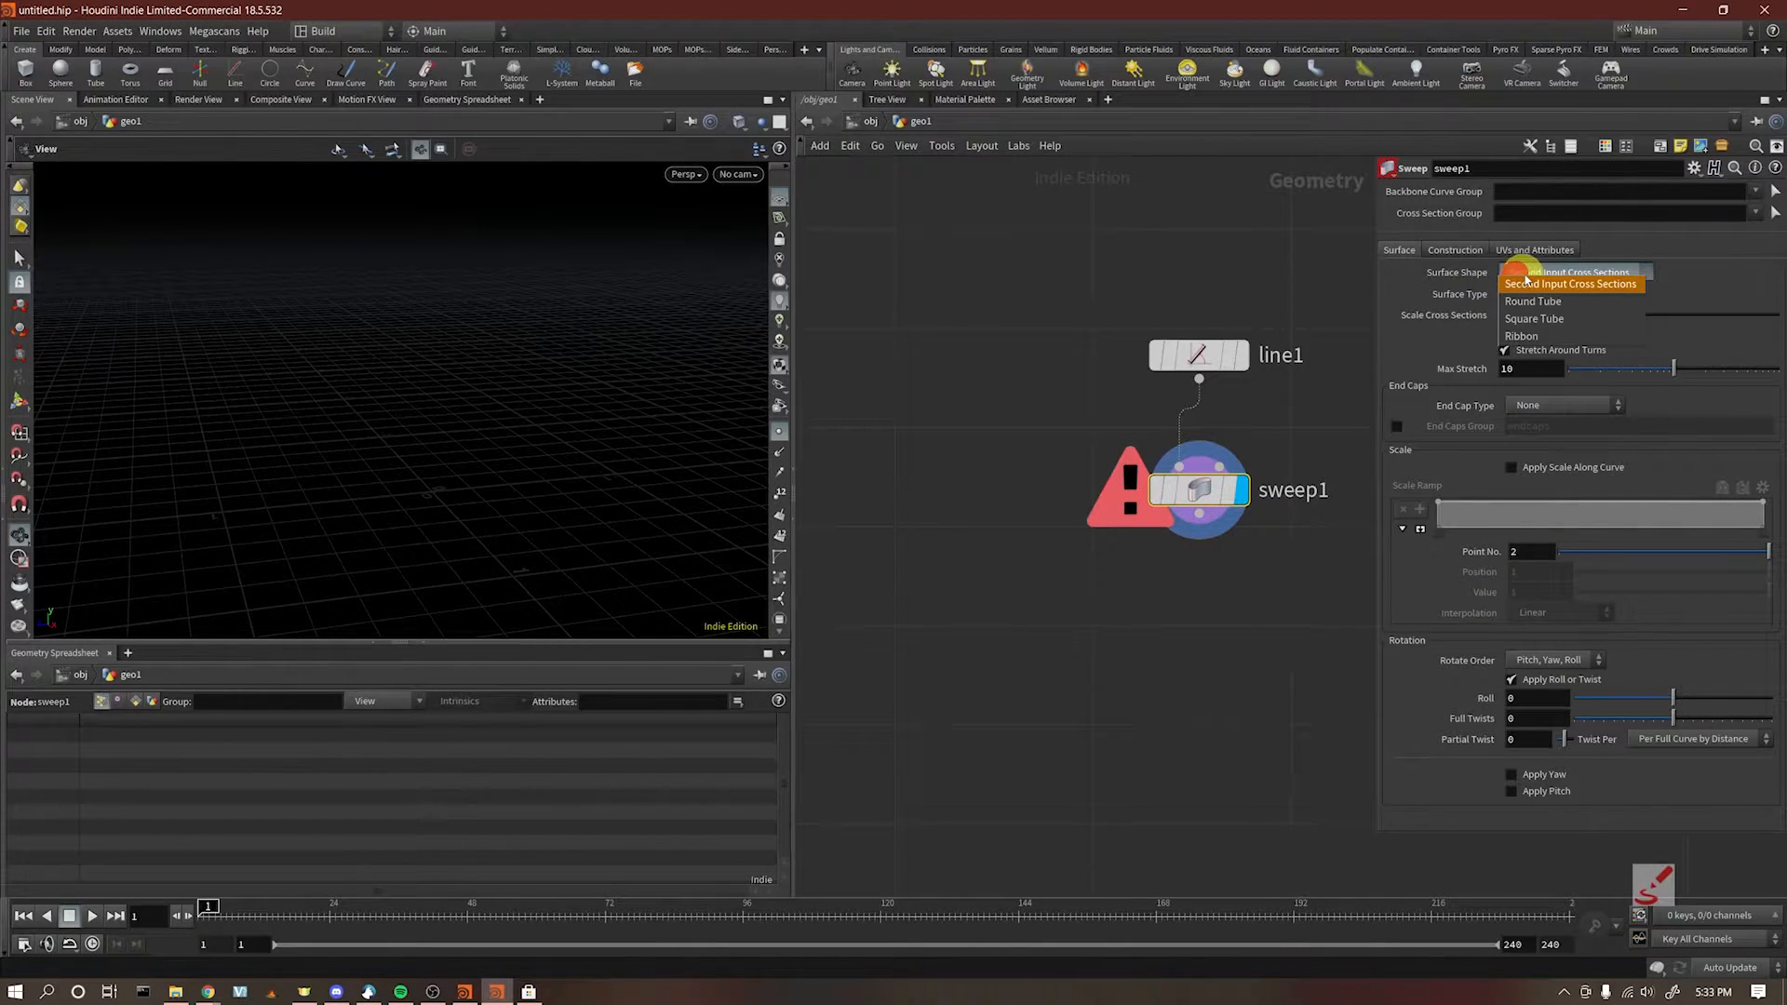
left_click(1573, 301)
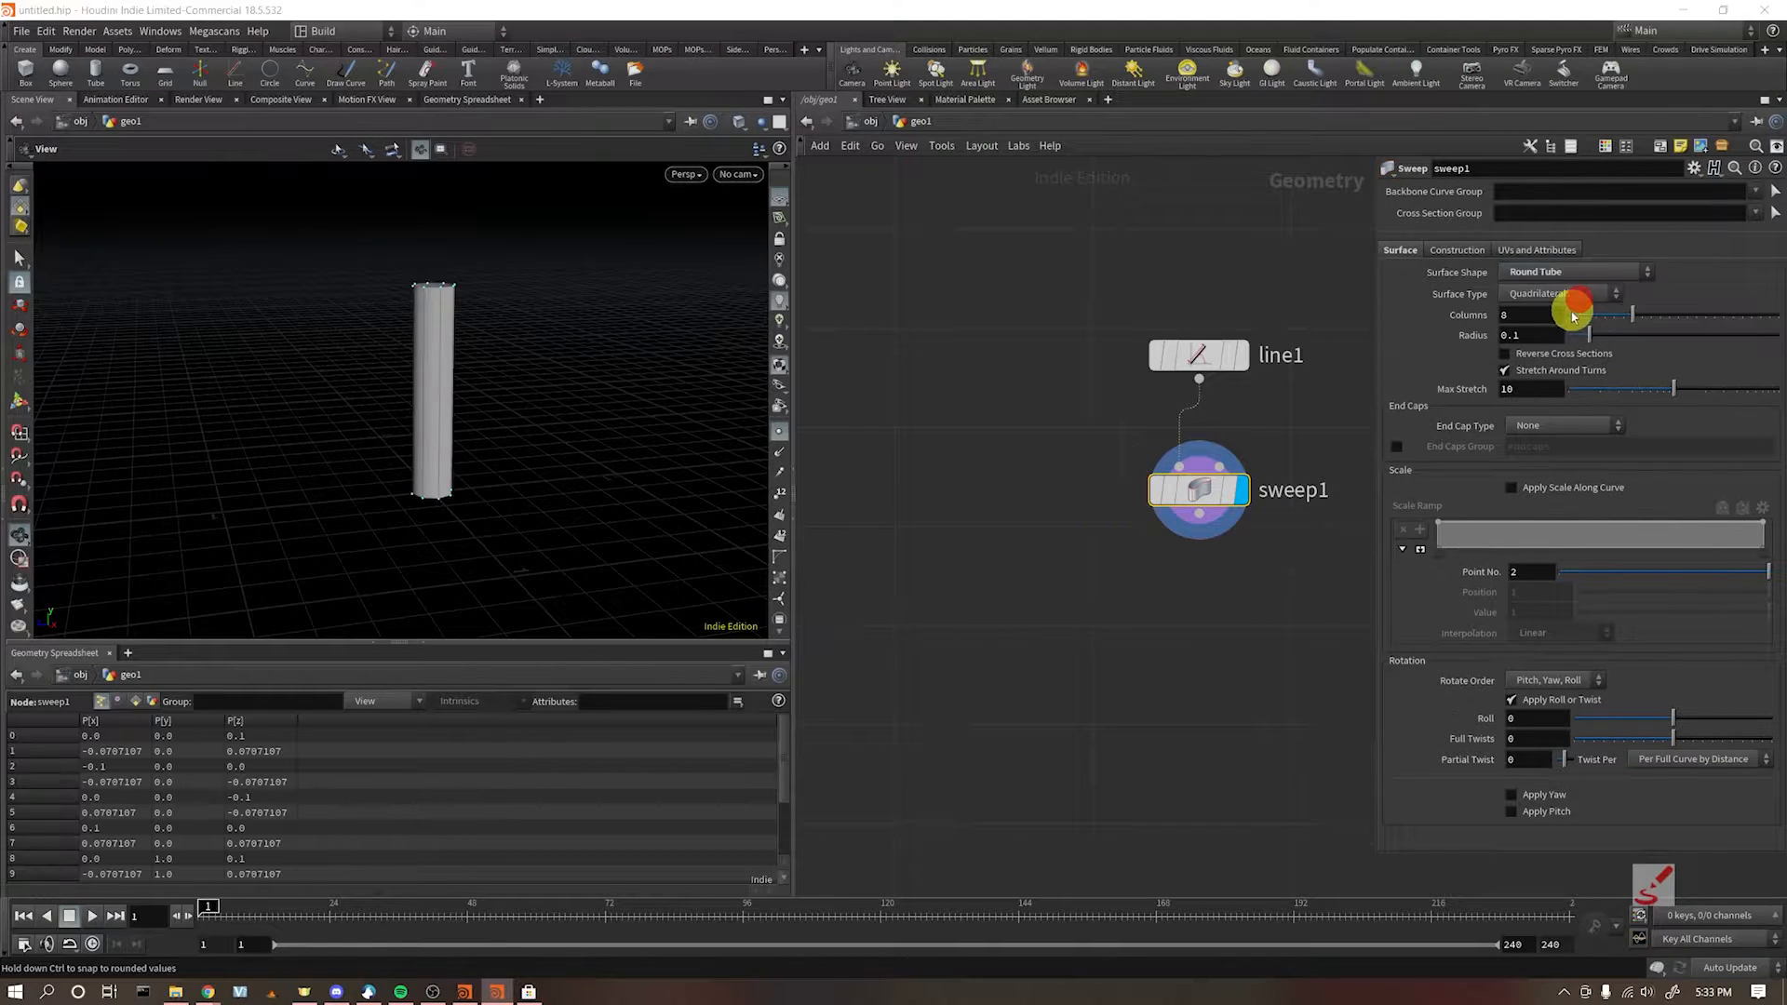
mouse_move(479, 359)
left_mouse_down()
mouse_move(479, 451)
mouse_move(479, 384)
left_mouse_up()
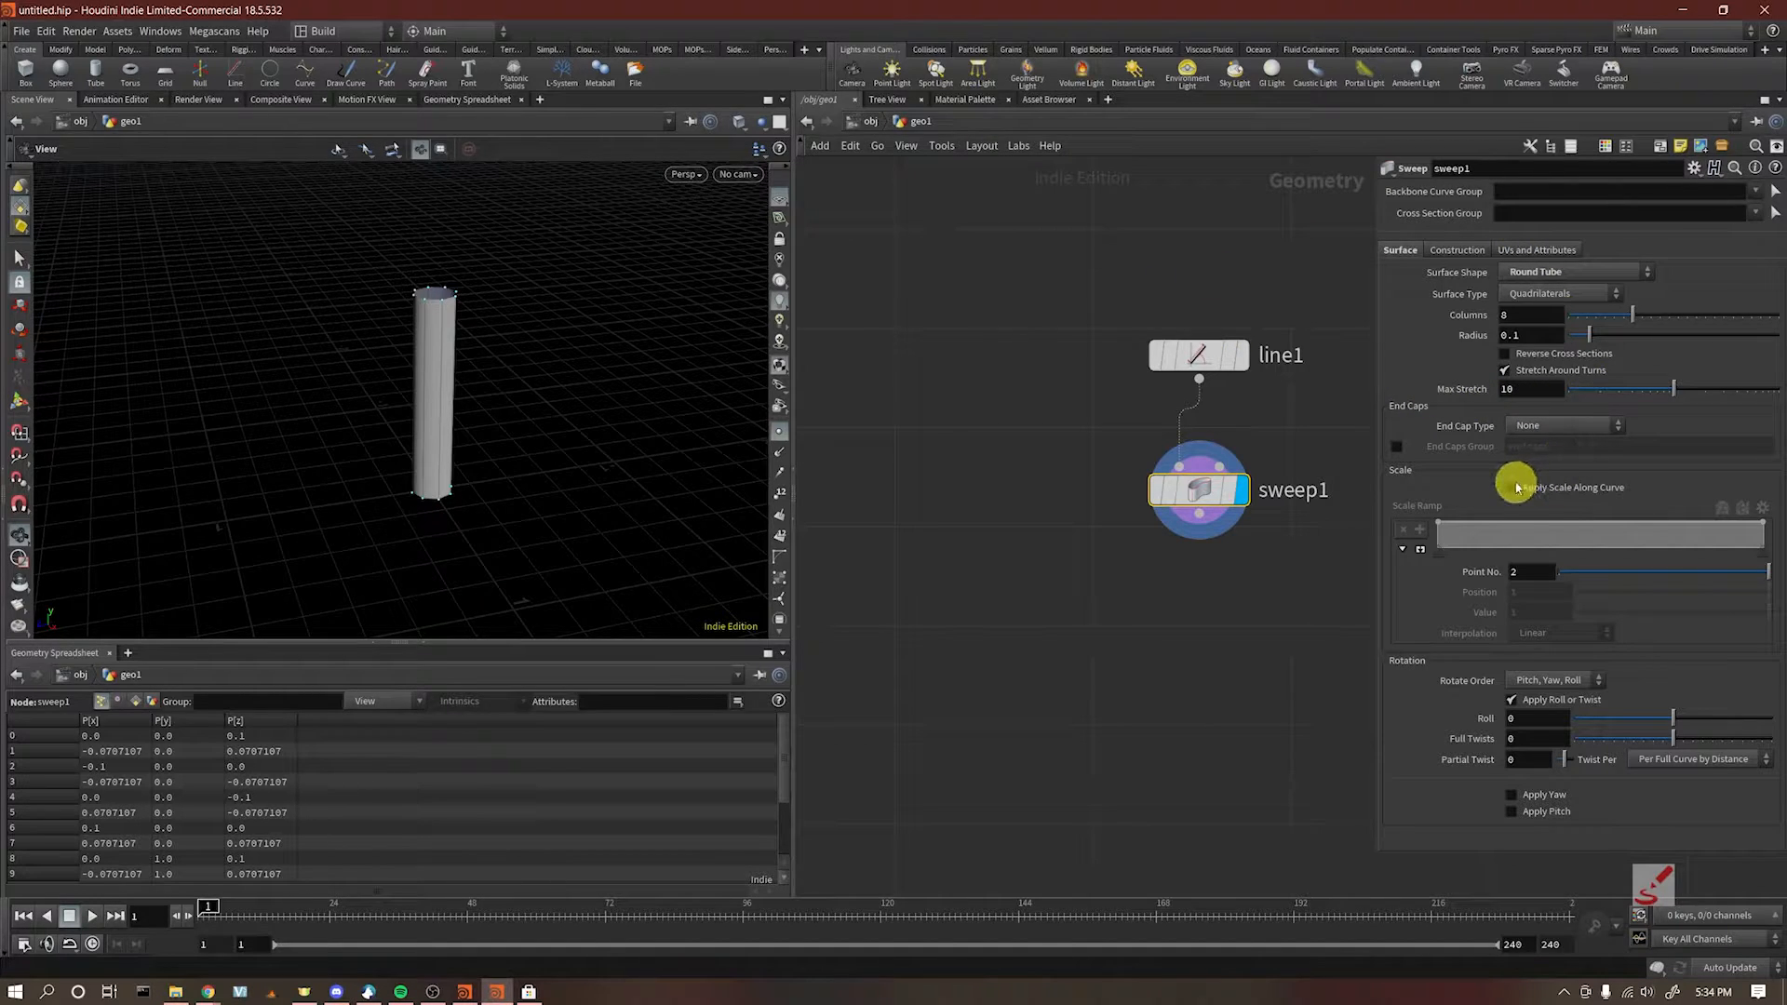
Step: Apply scale along the curve on the Sweep and add a ramp point at position about 0.376 with value about 0.444
left_click(1512, 489)
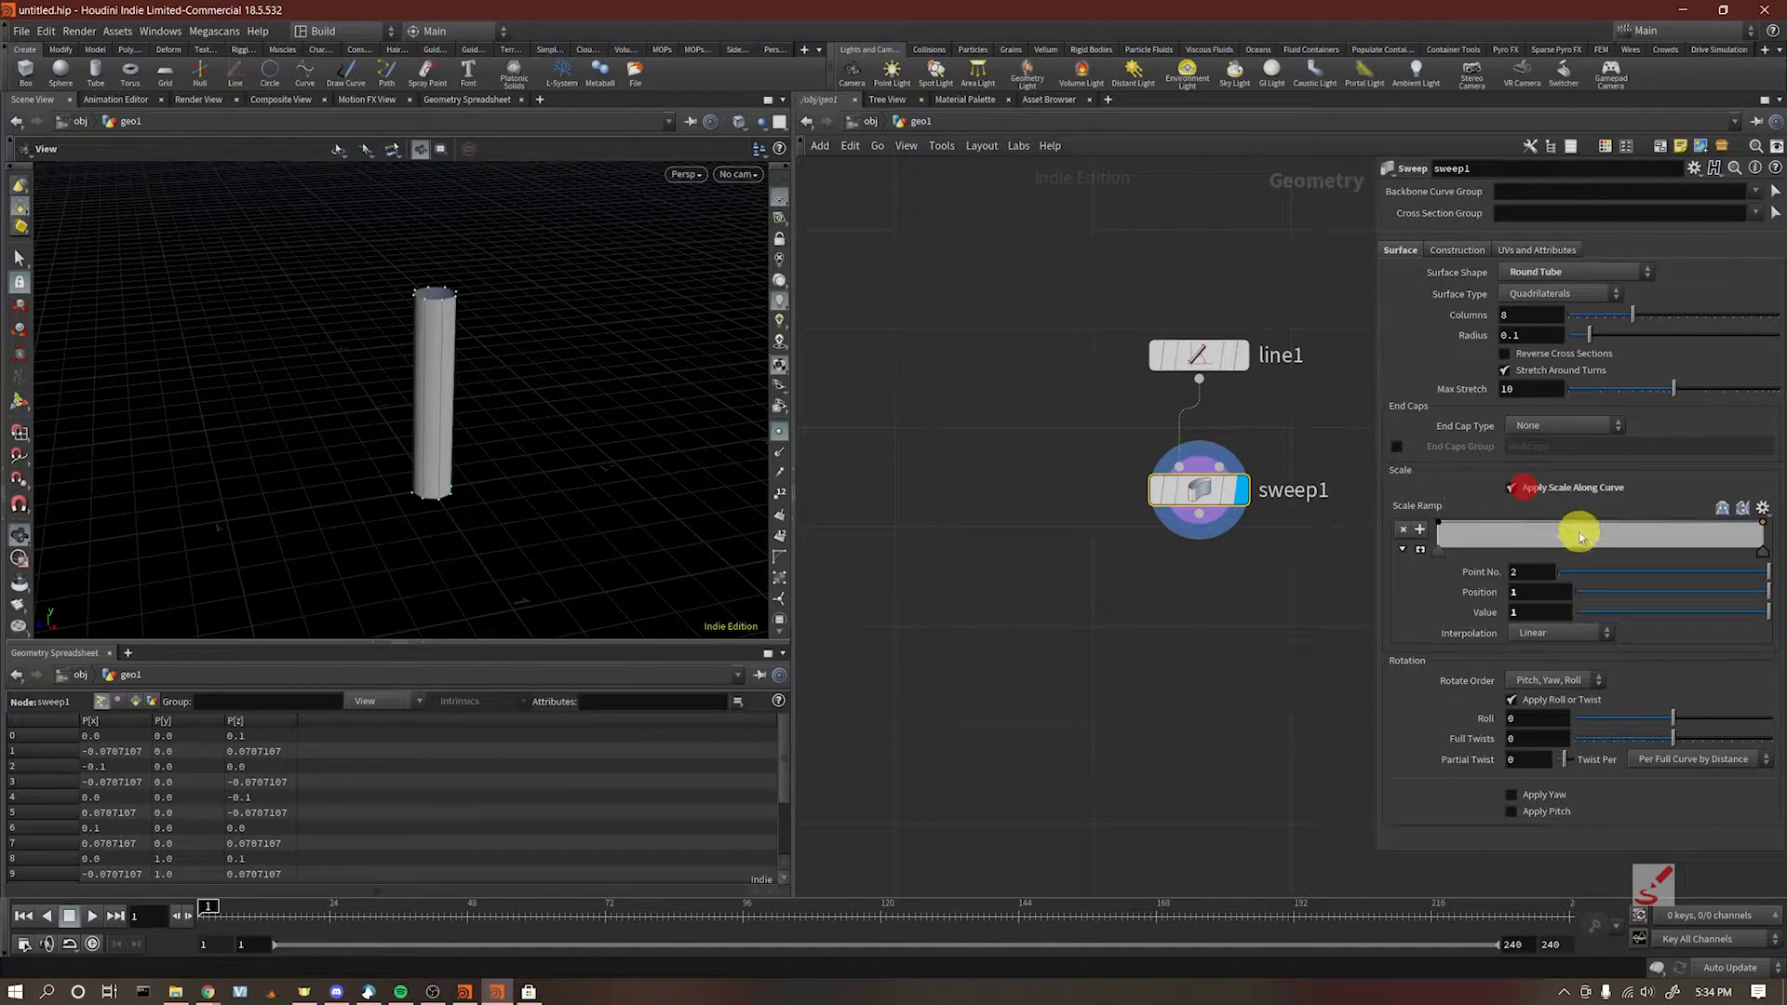
left_click_drag(1526, 531, 1563, 533)
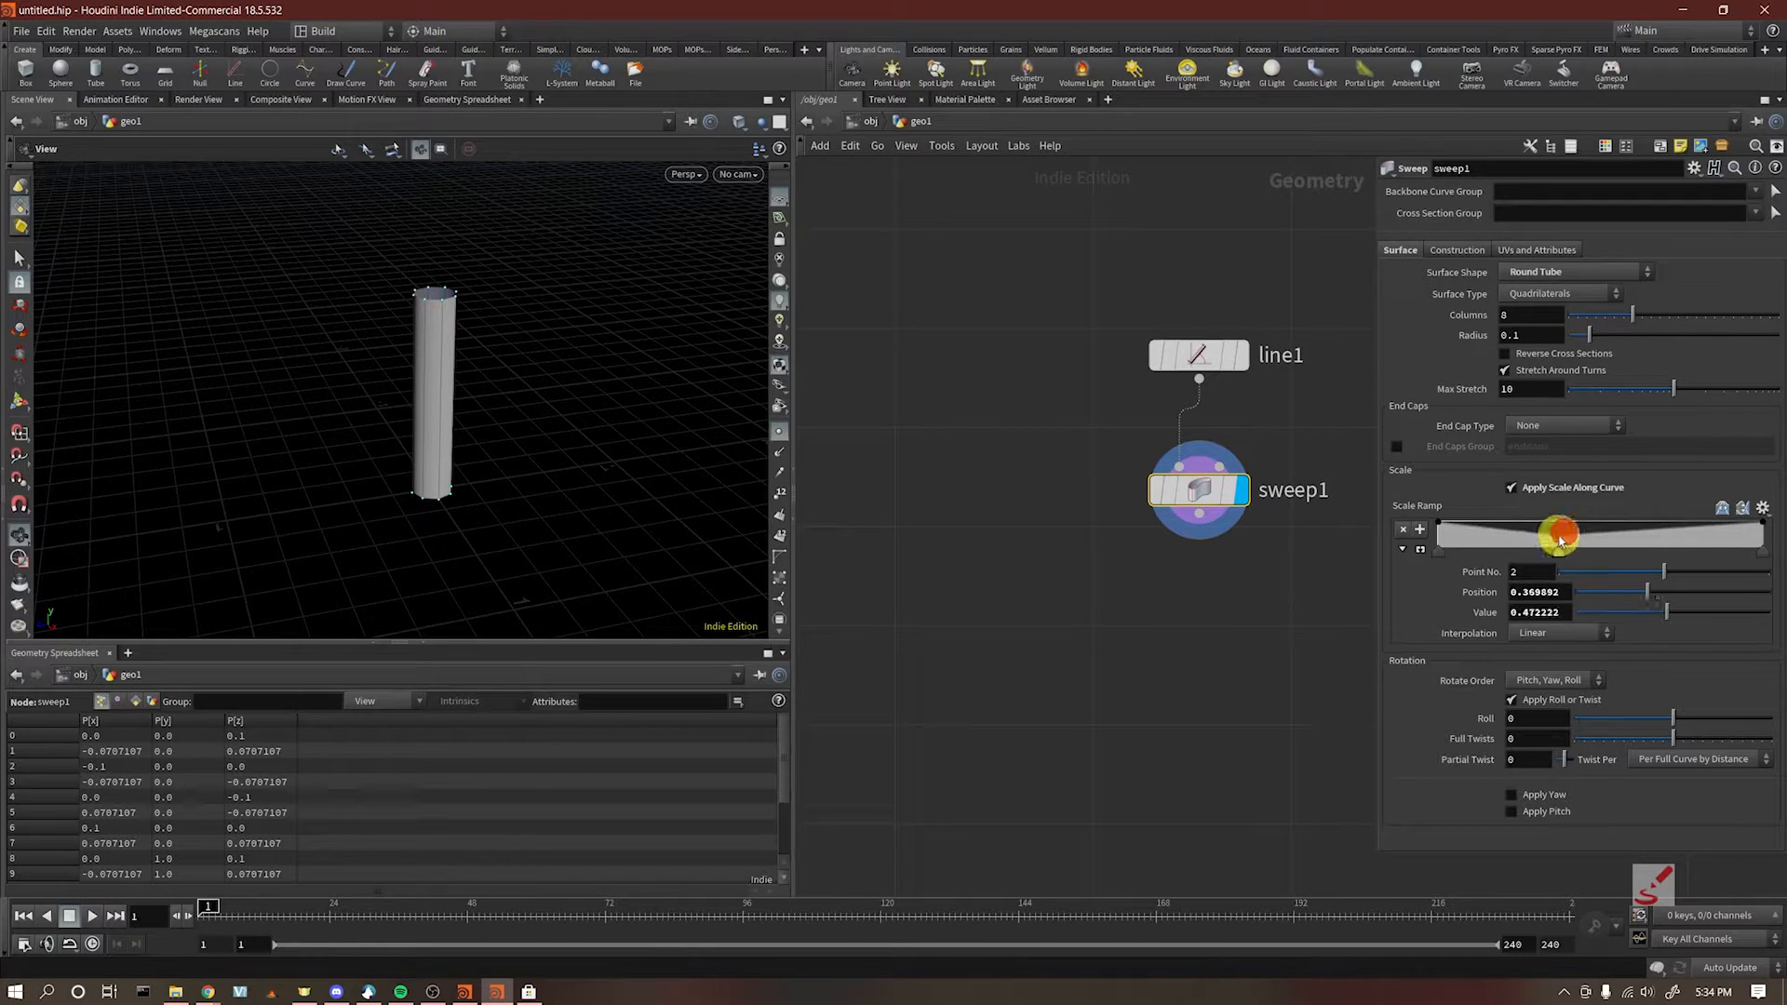
Step: Raise the line's point count to 10 and reselect the Sweep node
left_click_drag(1053, 292, 1285, 389)
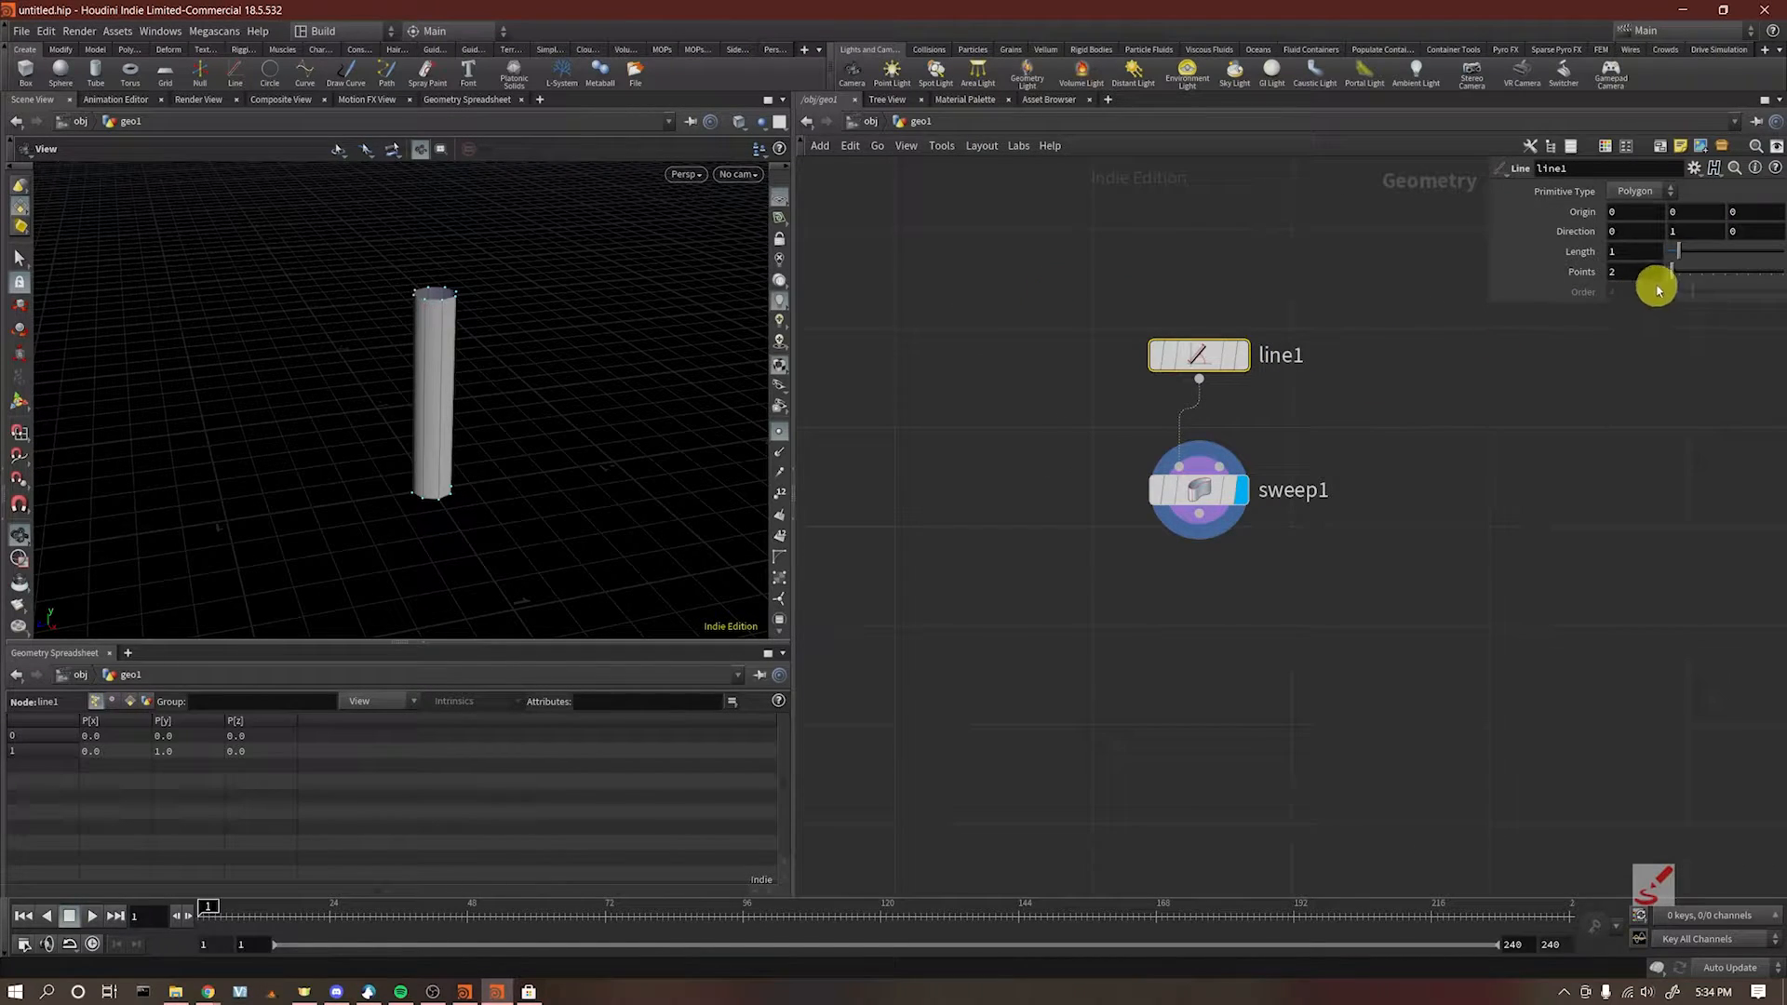
left_click_drag(1676, 274, 1692, 276)
left_click_drag(1062, 451, 1276, 494)
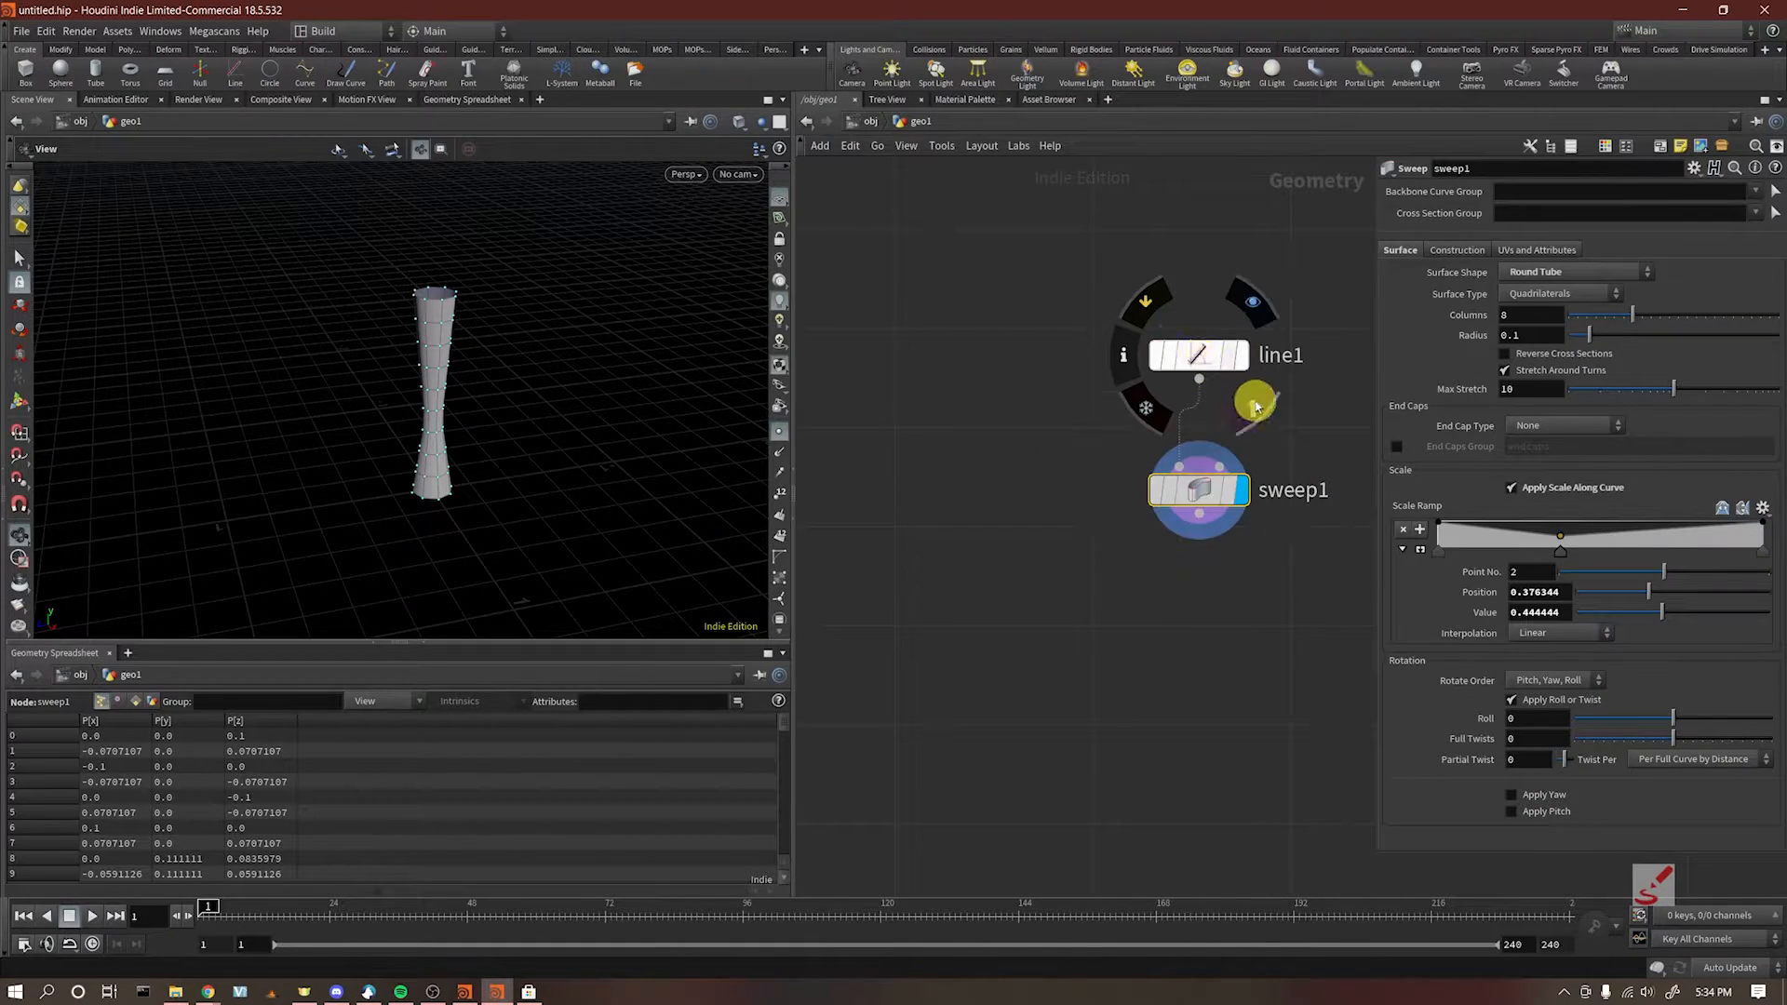
Step: Insert a Resample node between the Line and Sweep nodes and display its result
left_click_drag(974, 437, 1289, 426)
key("Tab")
type("res")
key("Return")
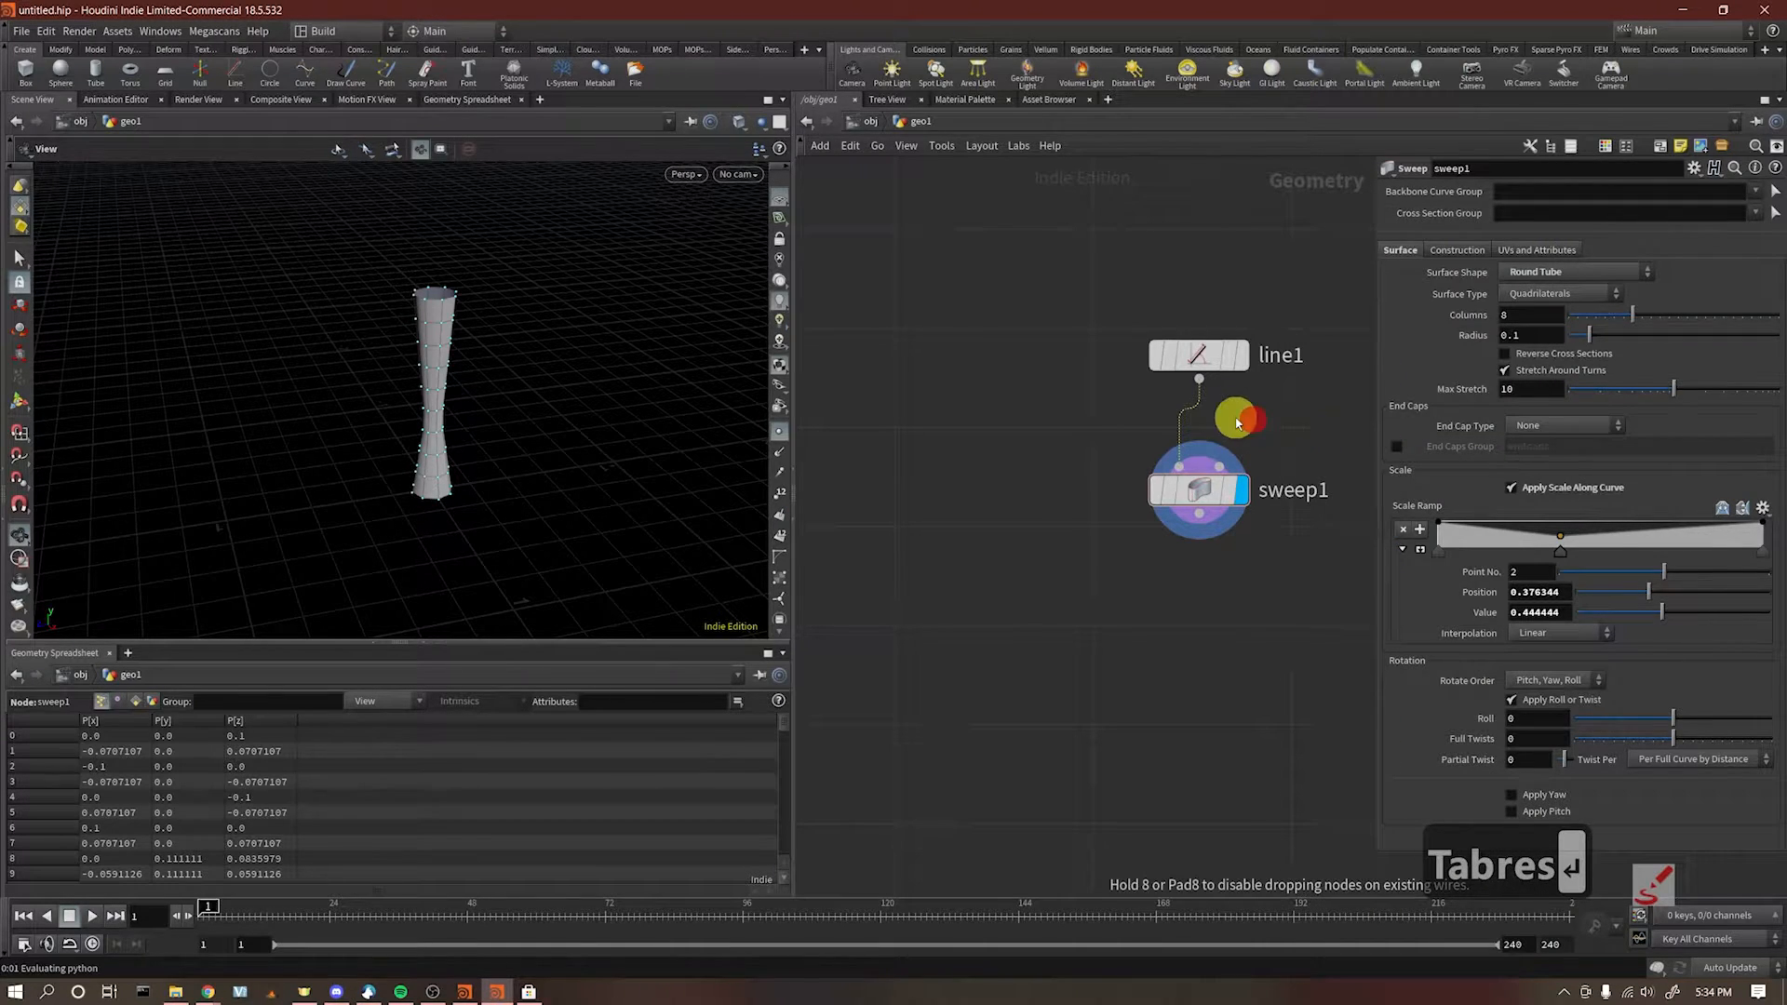
left_click(1234, 456)
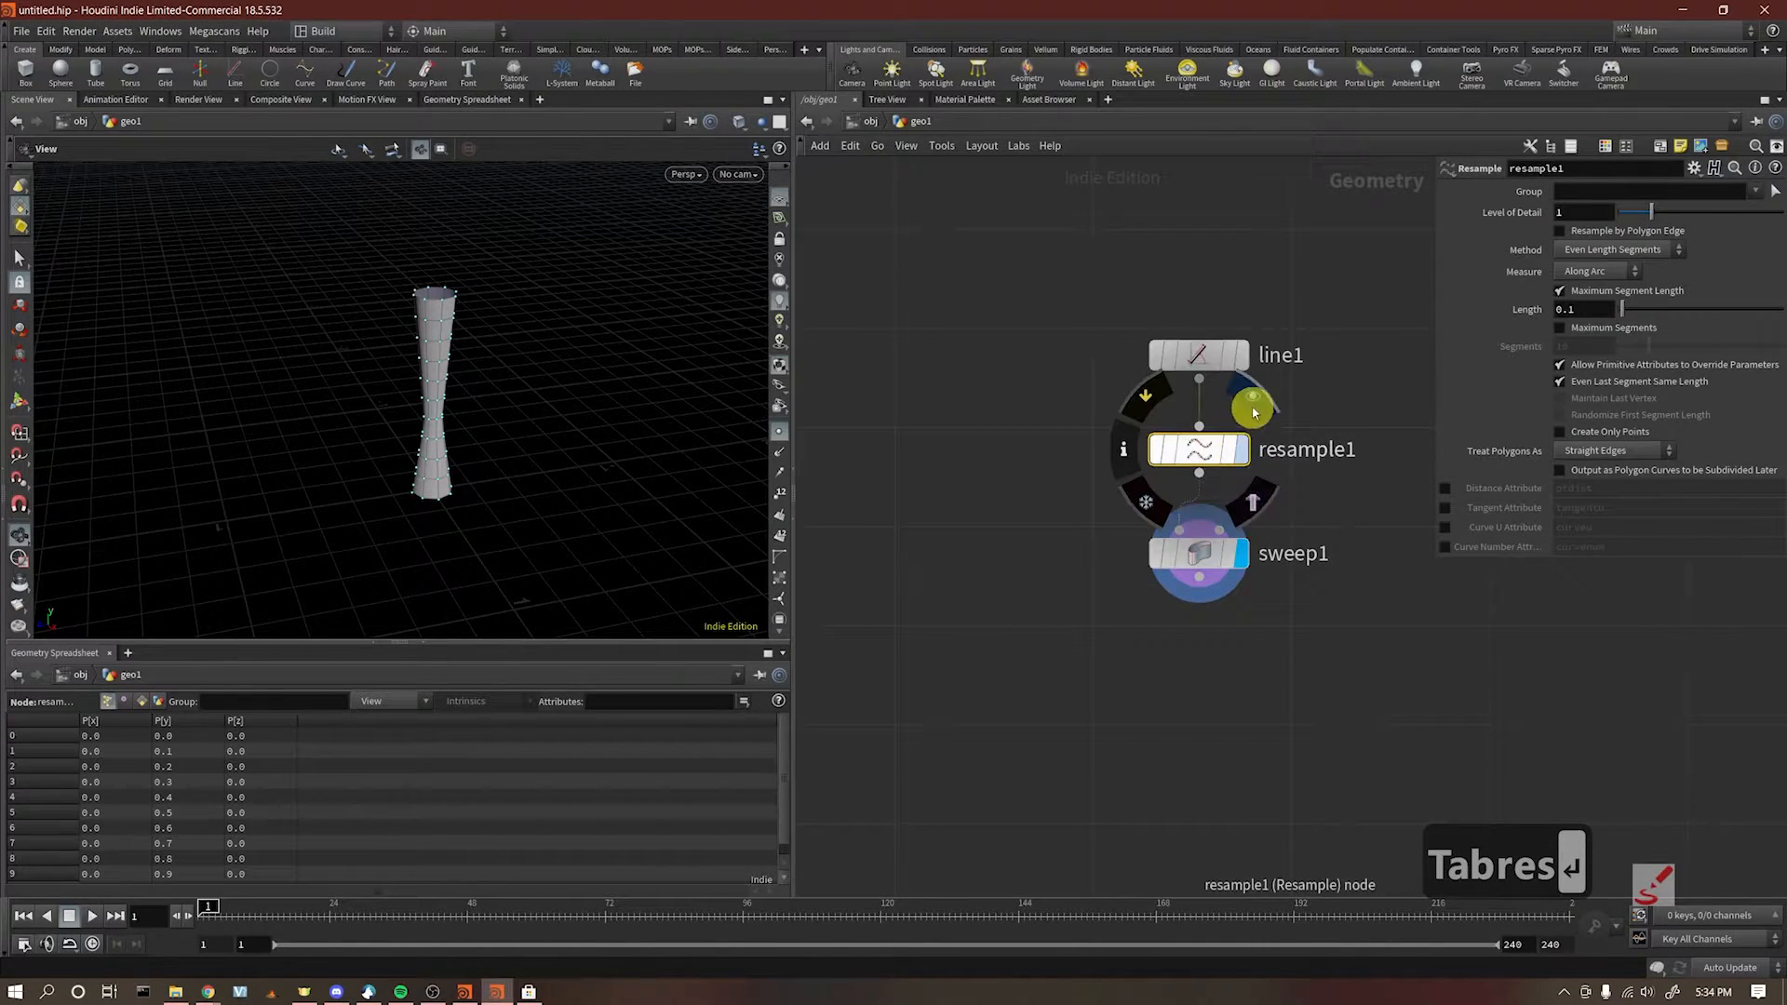
left_click(1253, 406)
Step: Set the line's point count to 2 and the Resample node's maximum segment length to 0.17
left_click_drag(1101, 291, 1259, 361)
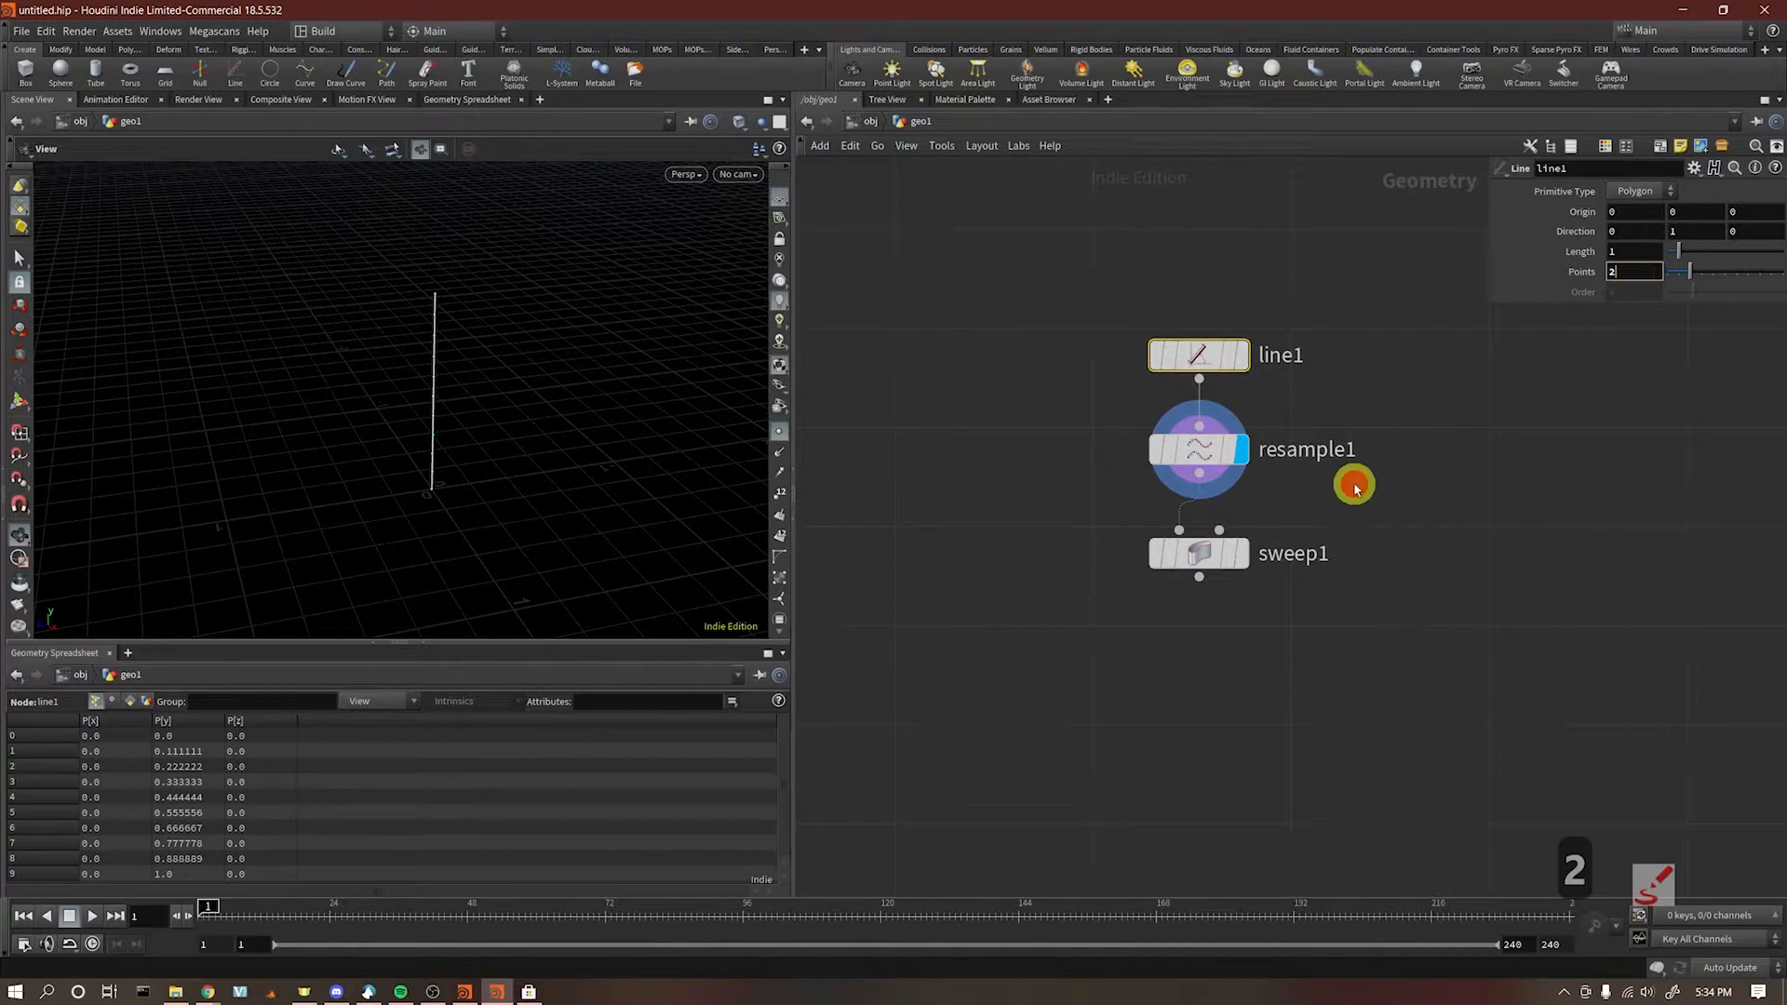
left_click_drag(1357, 484, 1032, 389)
left_click_drag(1613, 305, 1626, 311)
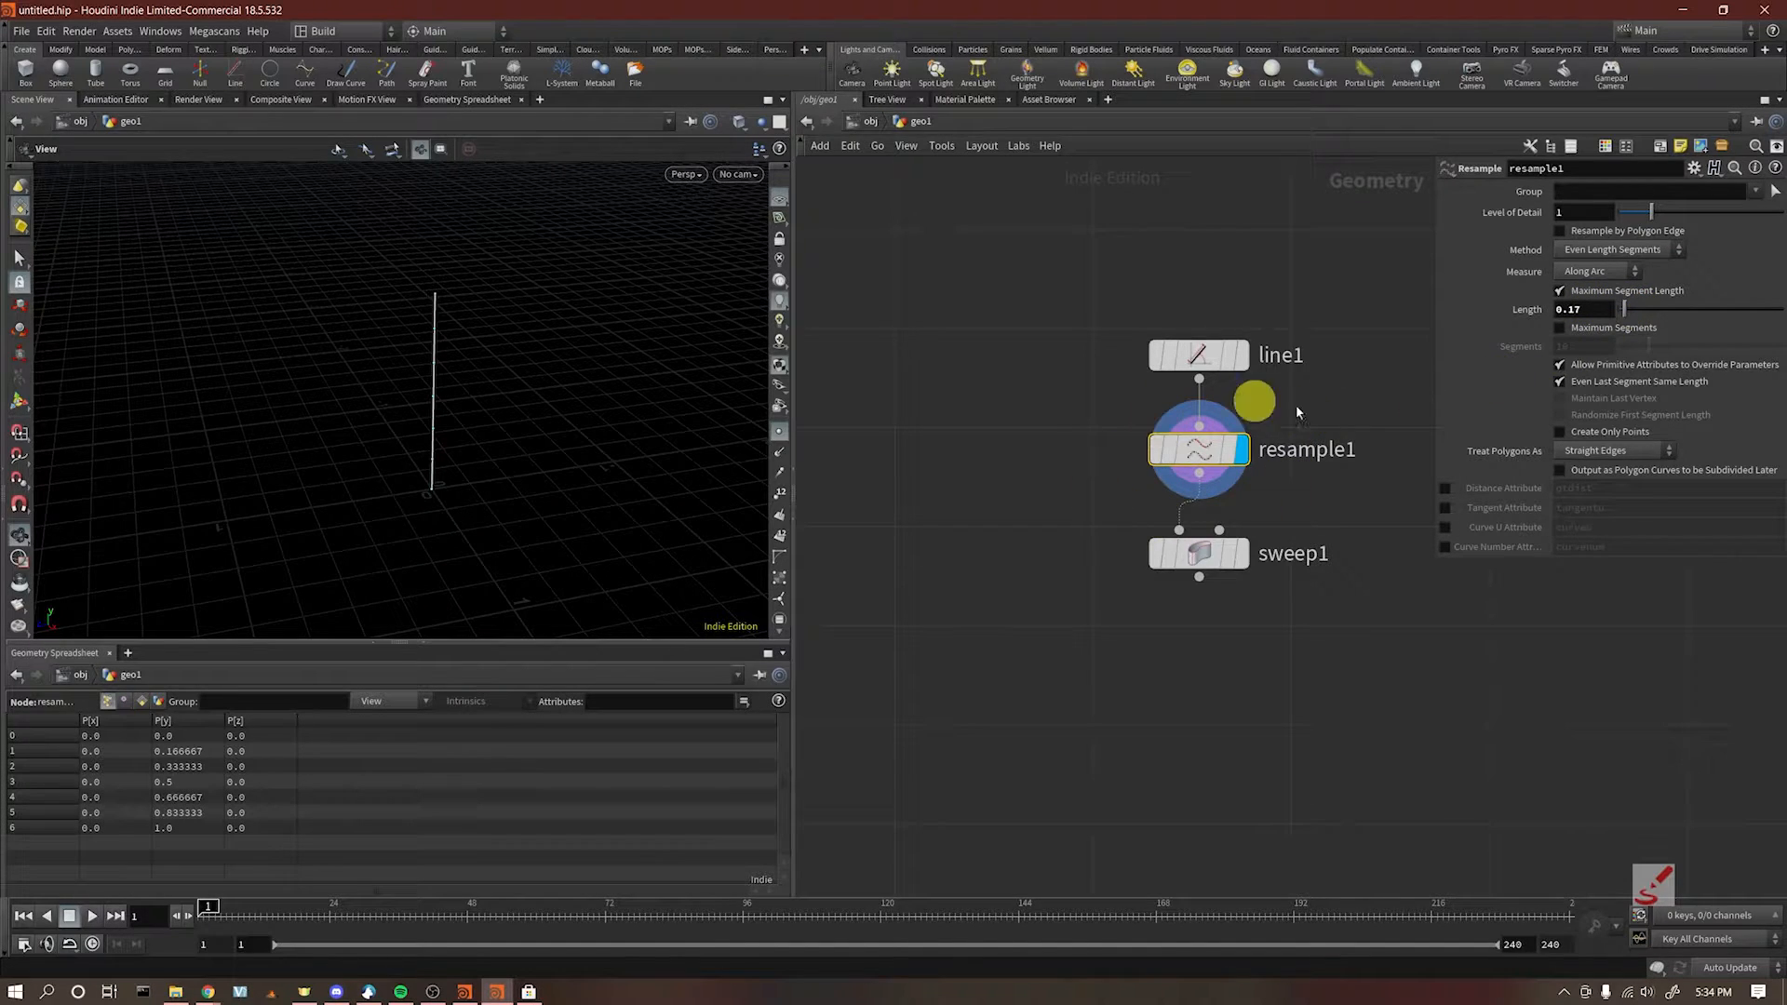
Step: Select the Sweep node and display its result in the viewport
left_click(1200, 557)
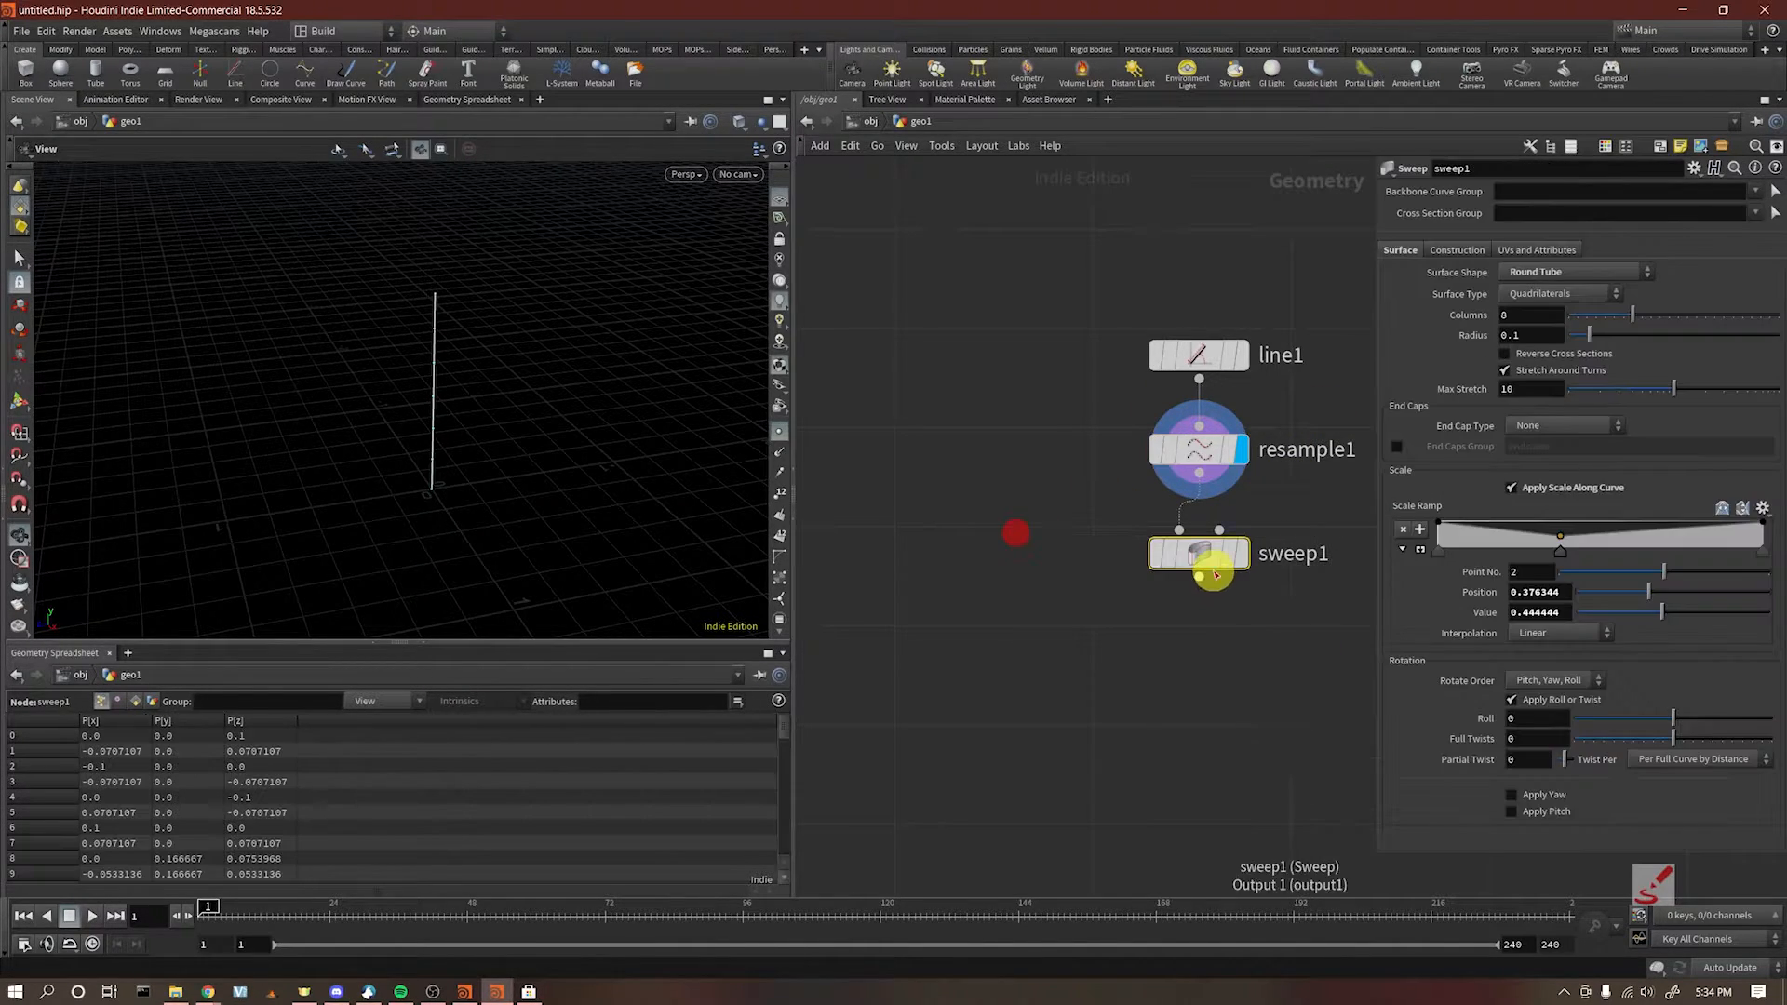
left_click(1259, 503)
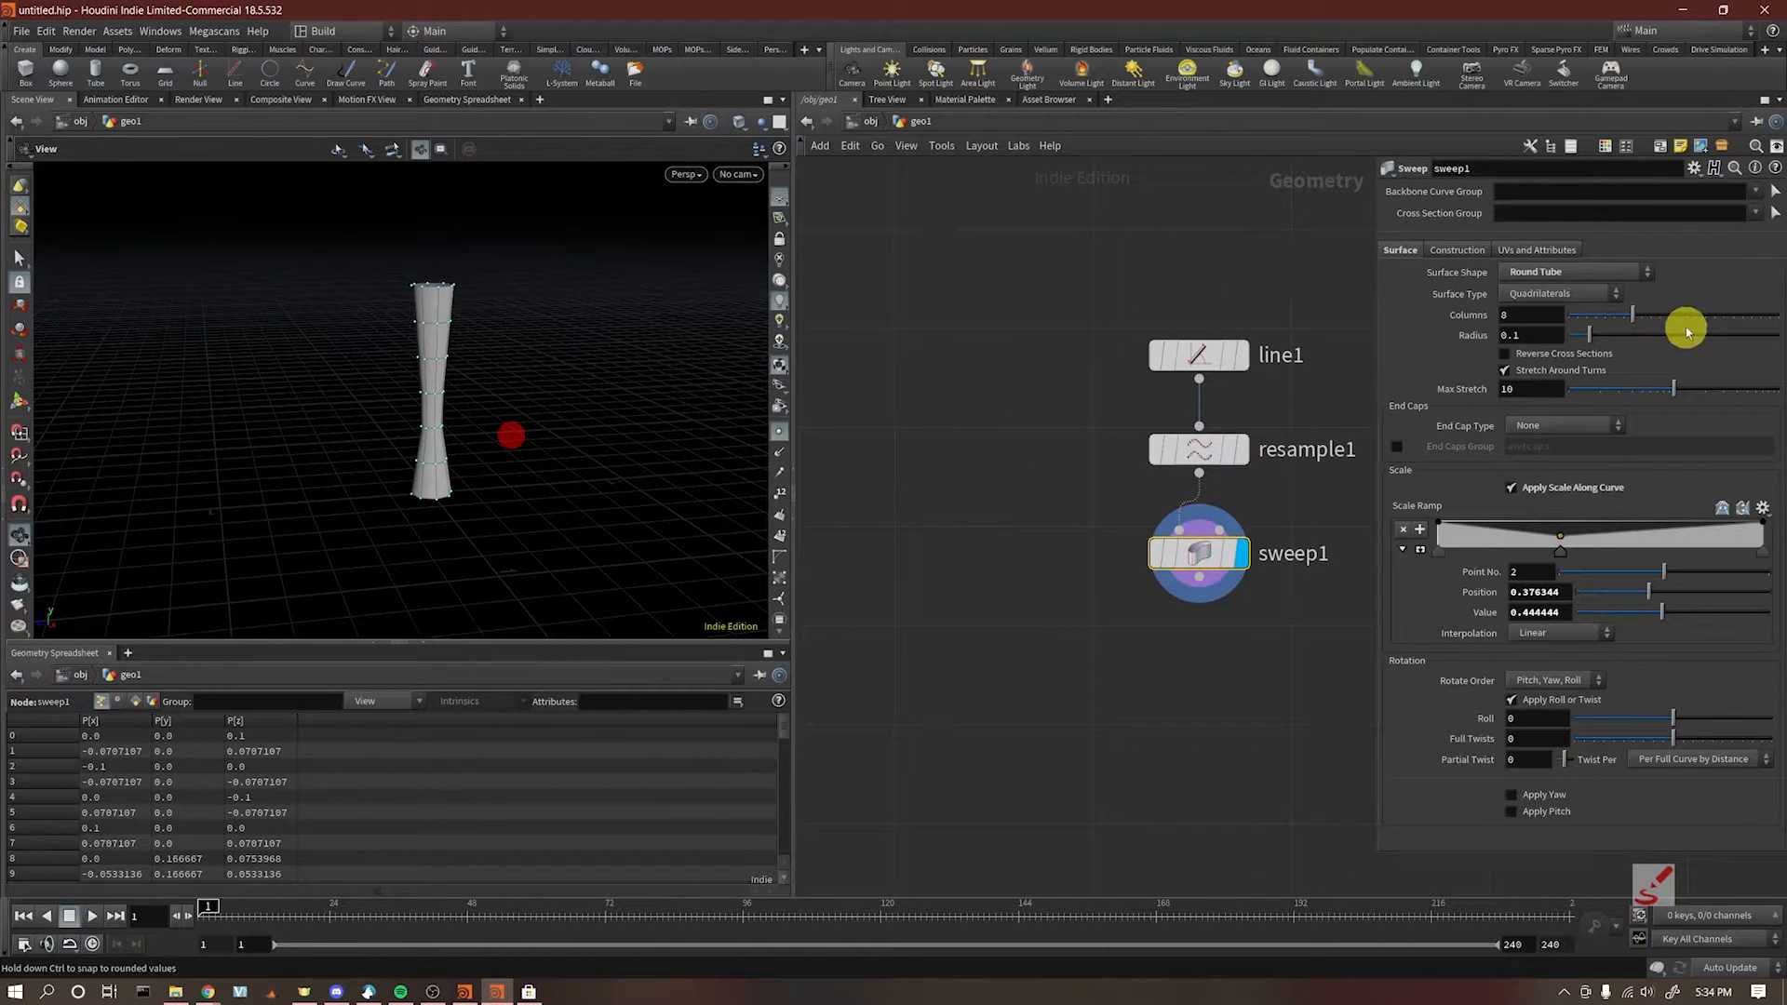
Step: Reshape the Sweep node's scale ramp to taper the tube's base to a tip, with point 3 at position 0.486022 and value 1
left_click_drag(558, 491, 544, 443)
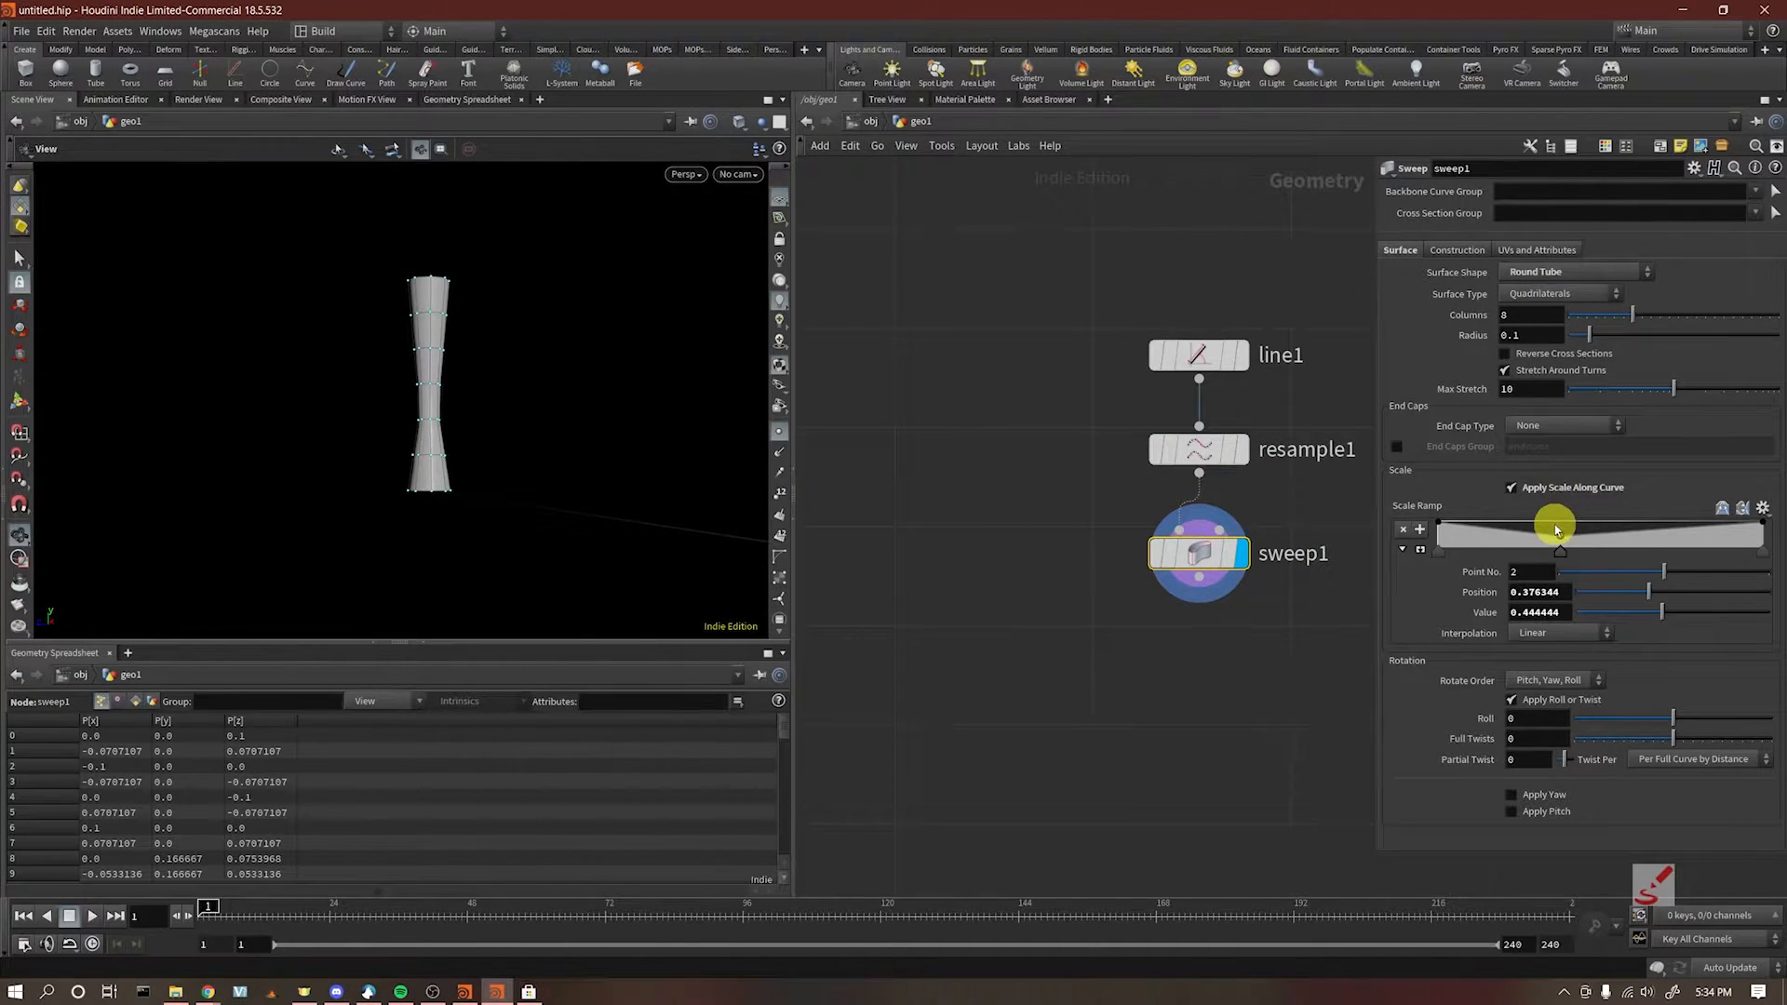
left_click_drag(1442, 528, 1595, 523)
left_click_drag(1336, 498, 1146, 503)
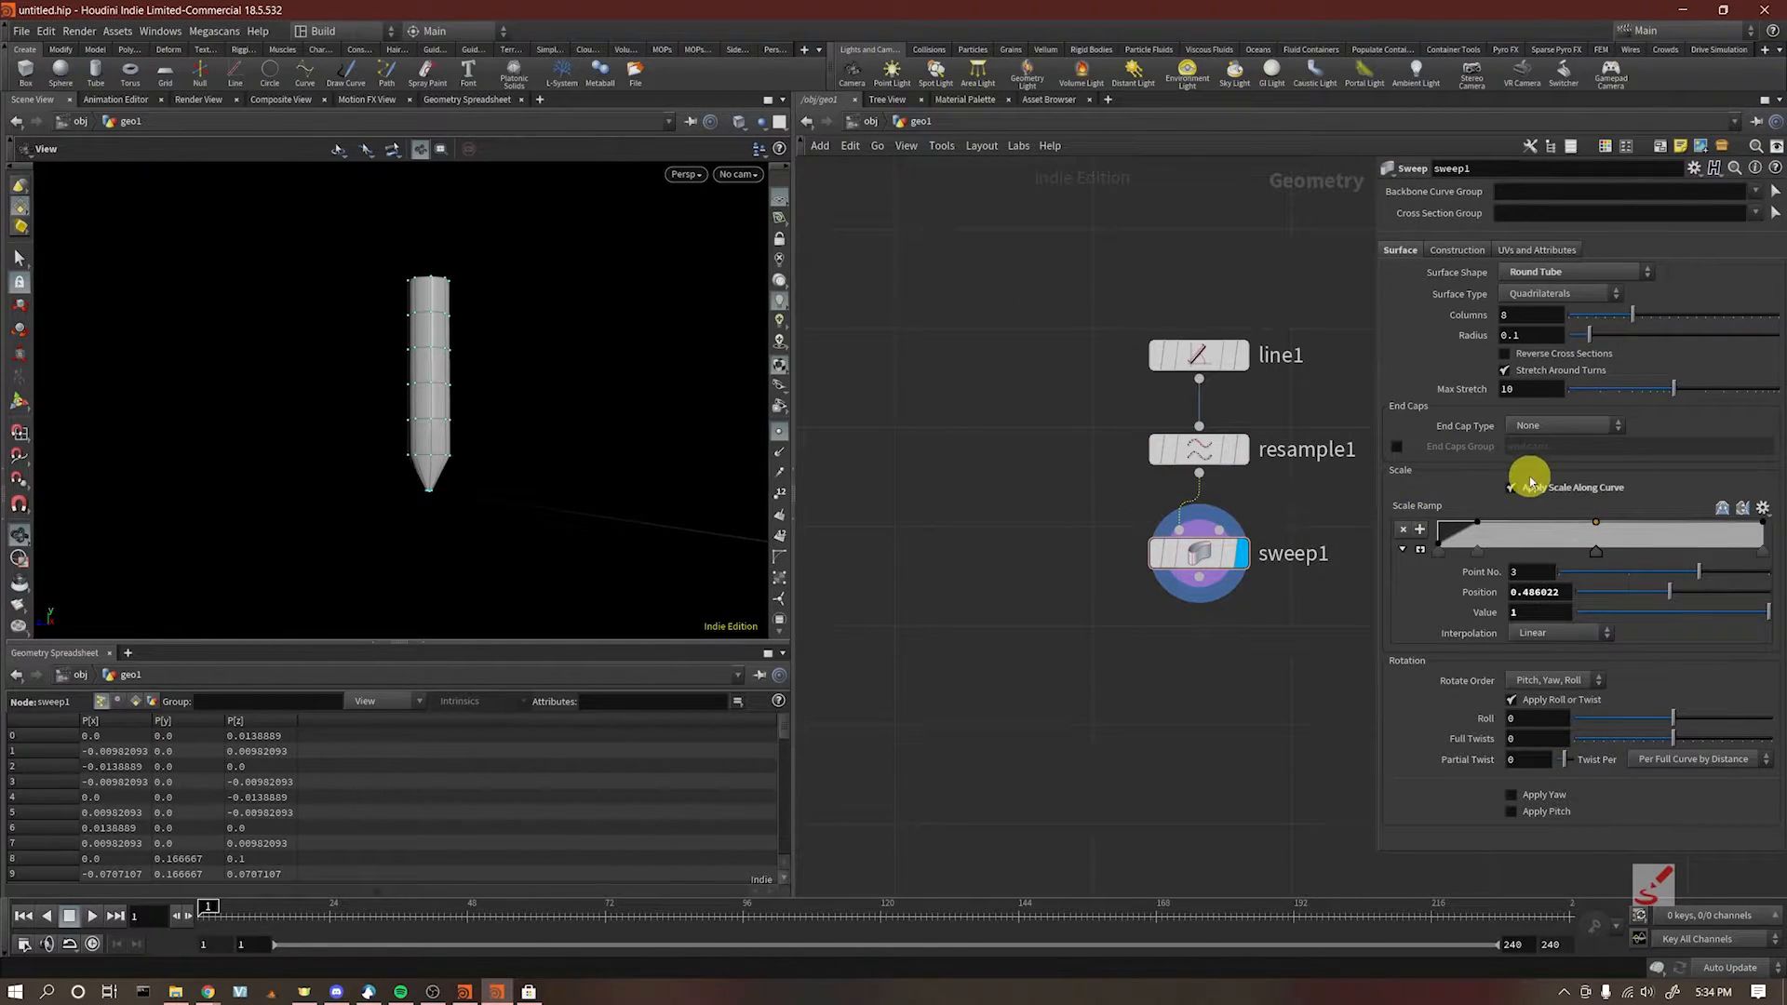
Step: Insert an Attribute Wrangle node between the Resample and Sweep nodes
key("Tab")
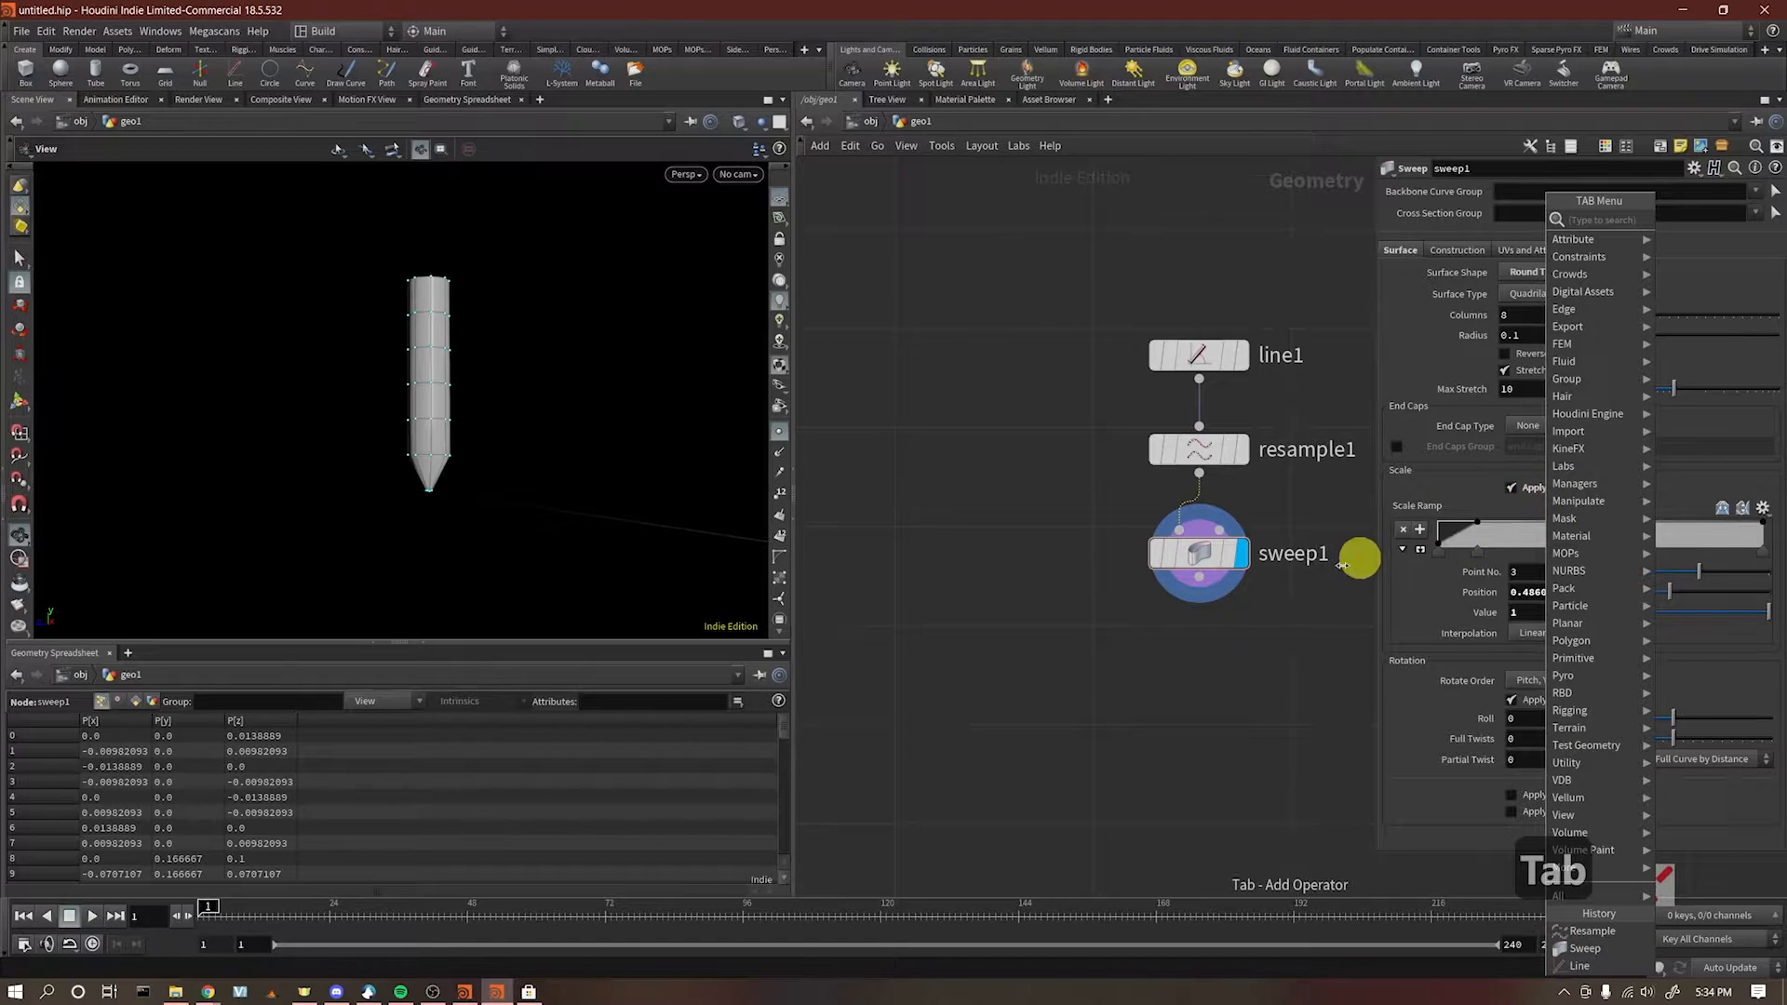
left_click(1245, 665)
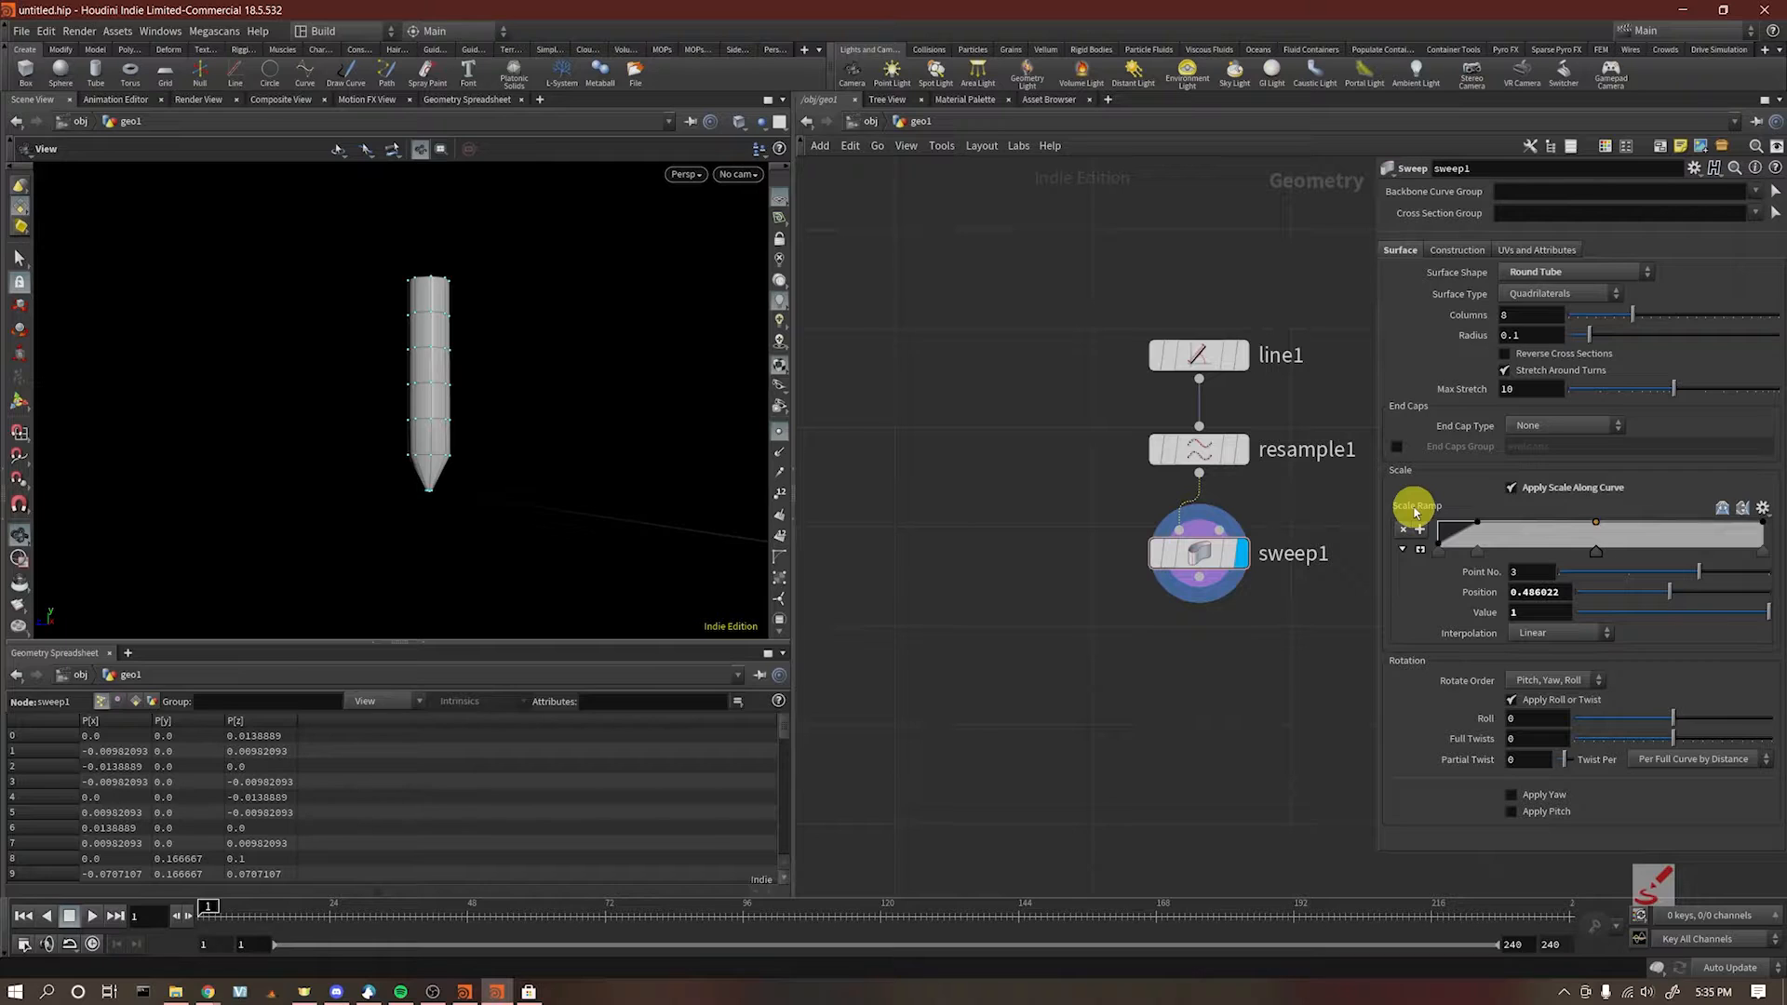
key("Tab")
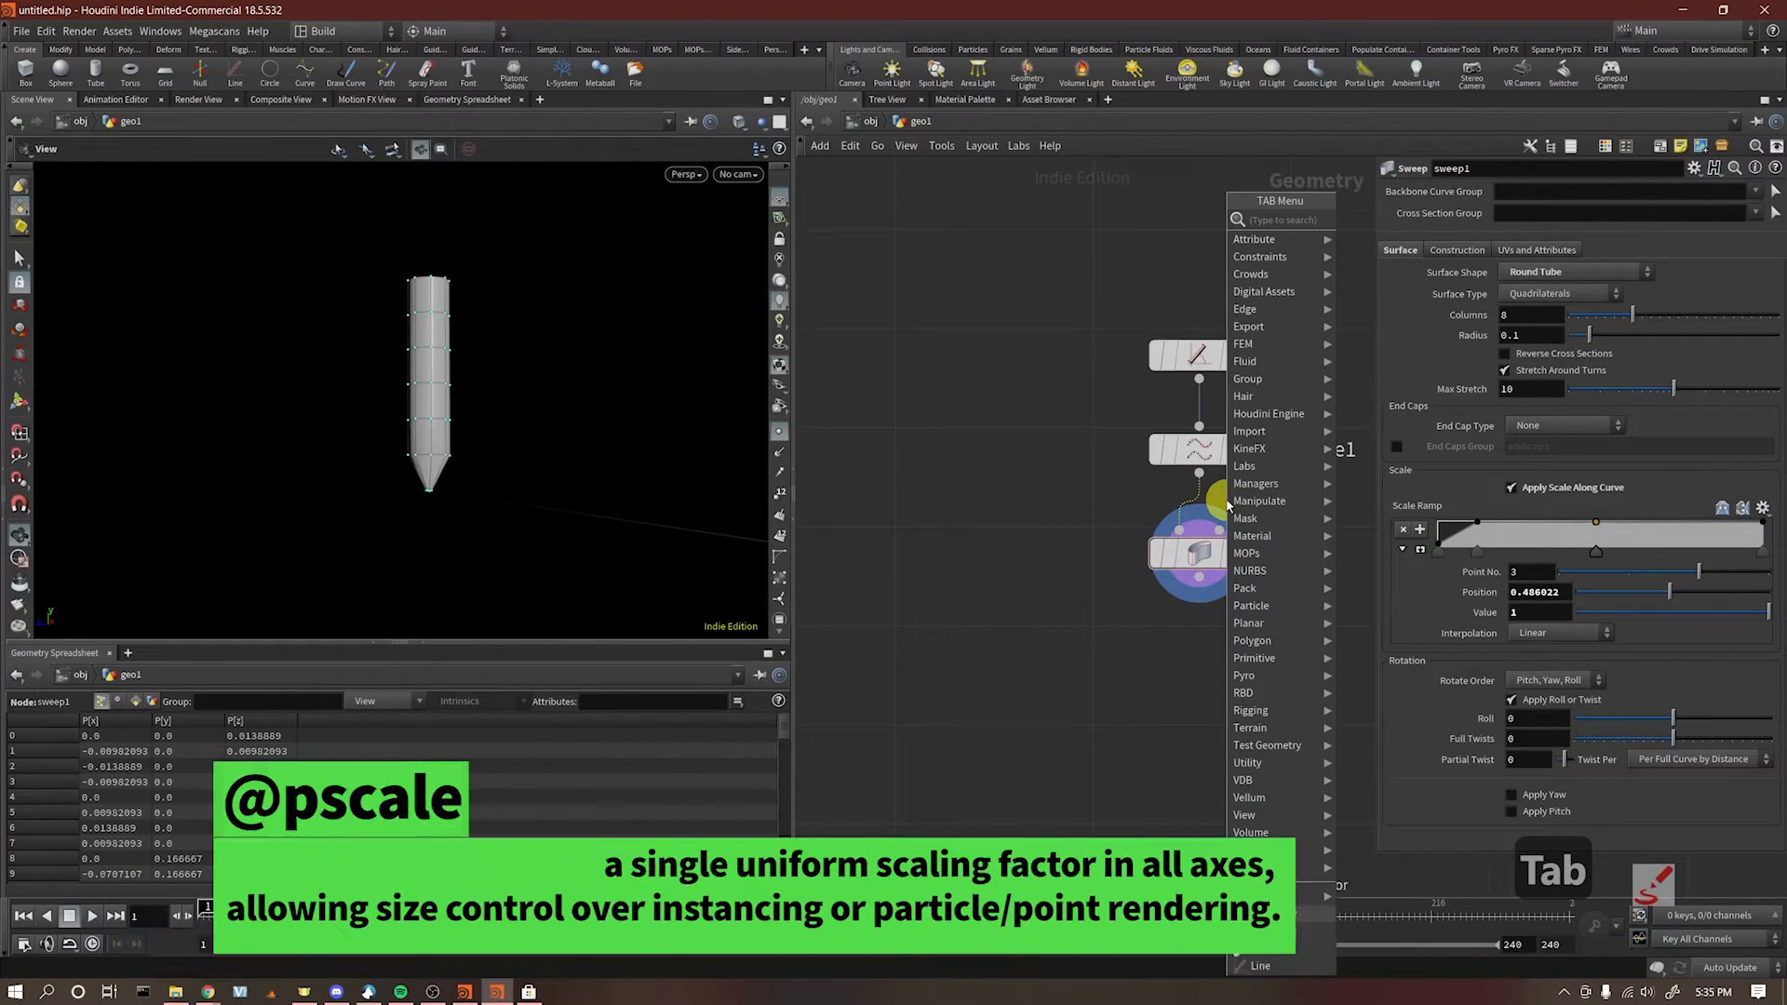
type("aw")
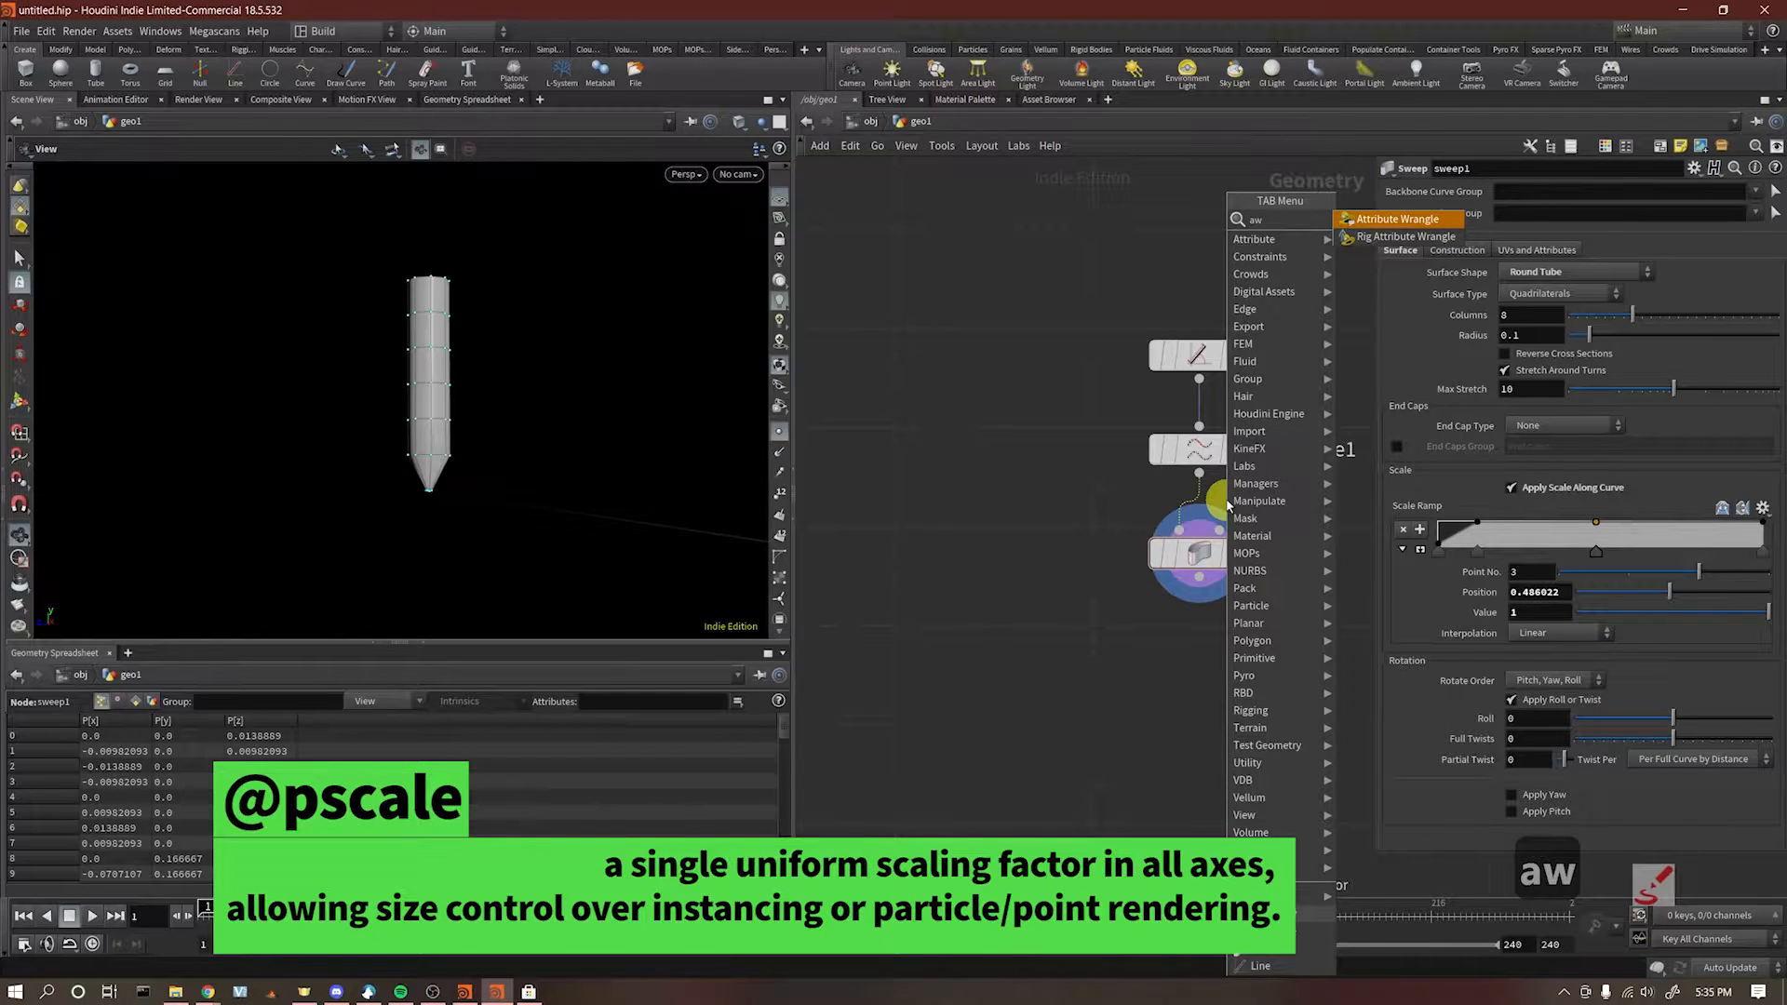
key("Return")
left_click(1227, 505)
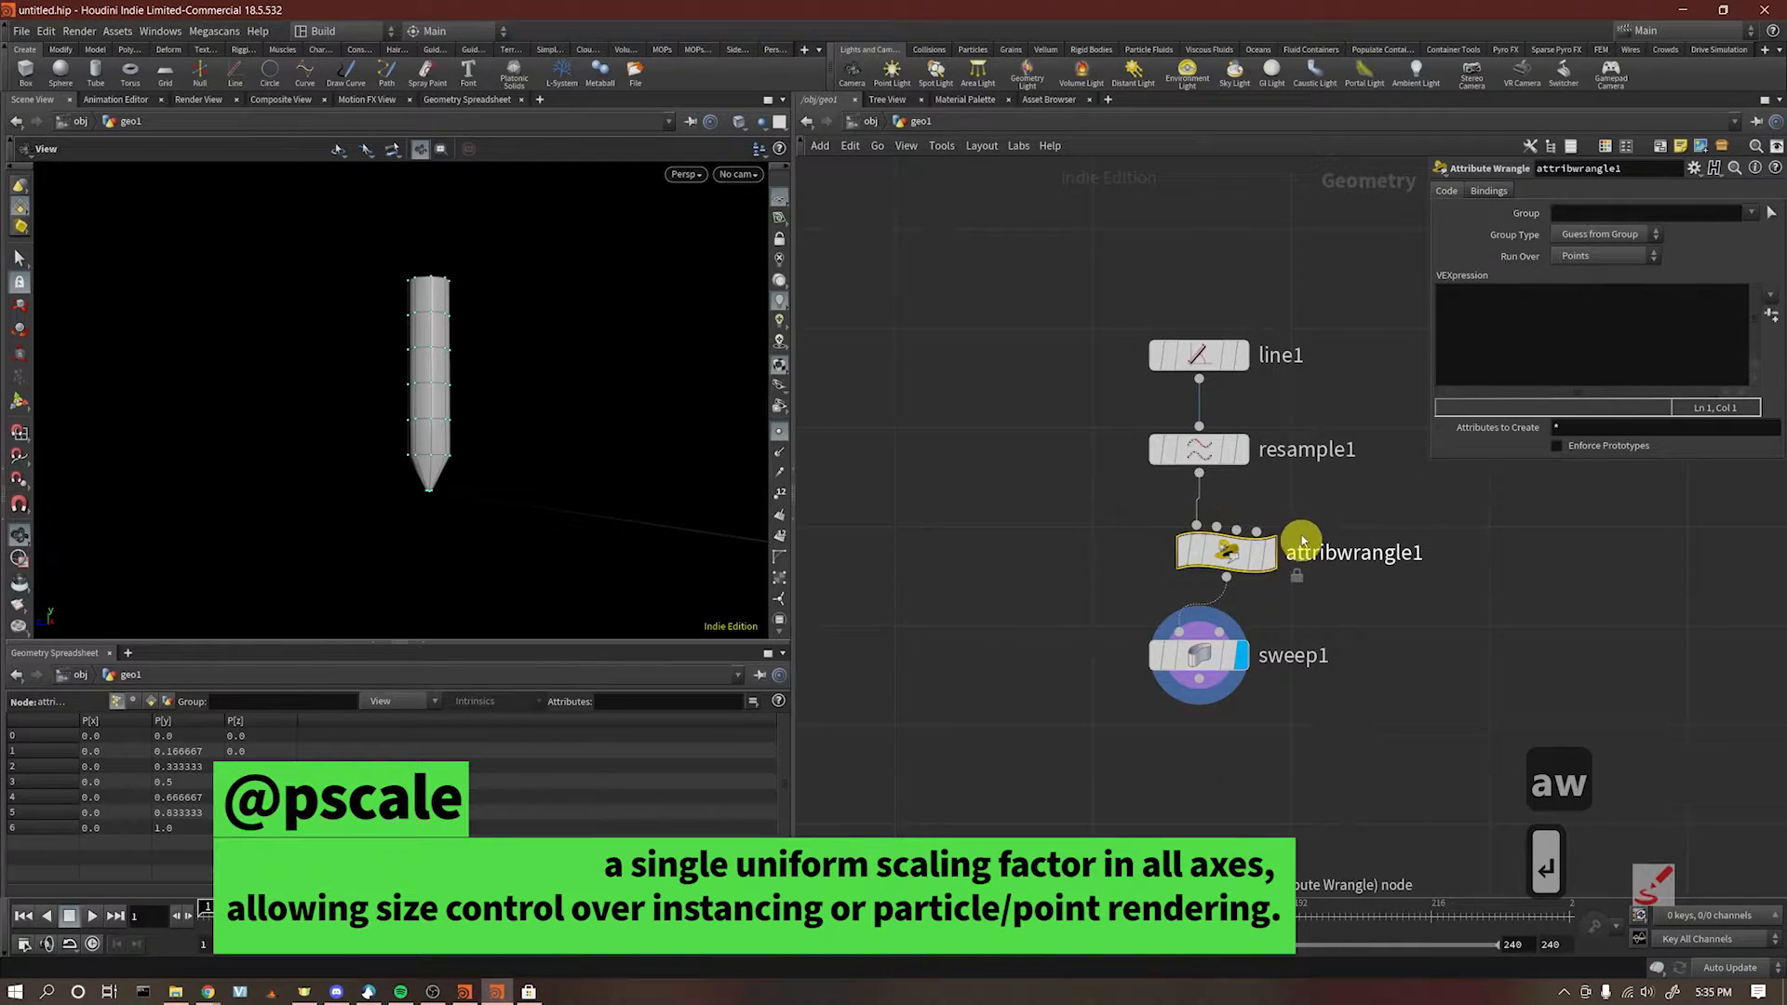
left_click_drag(1301, 504, 1380, 499)
key("Tab")
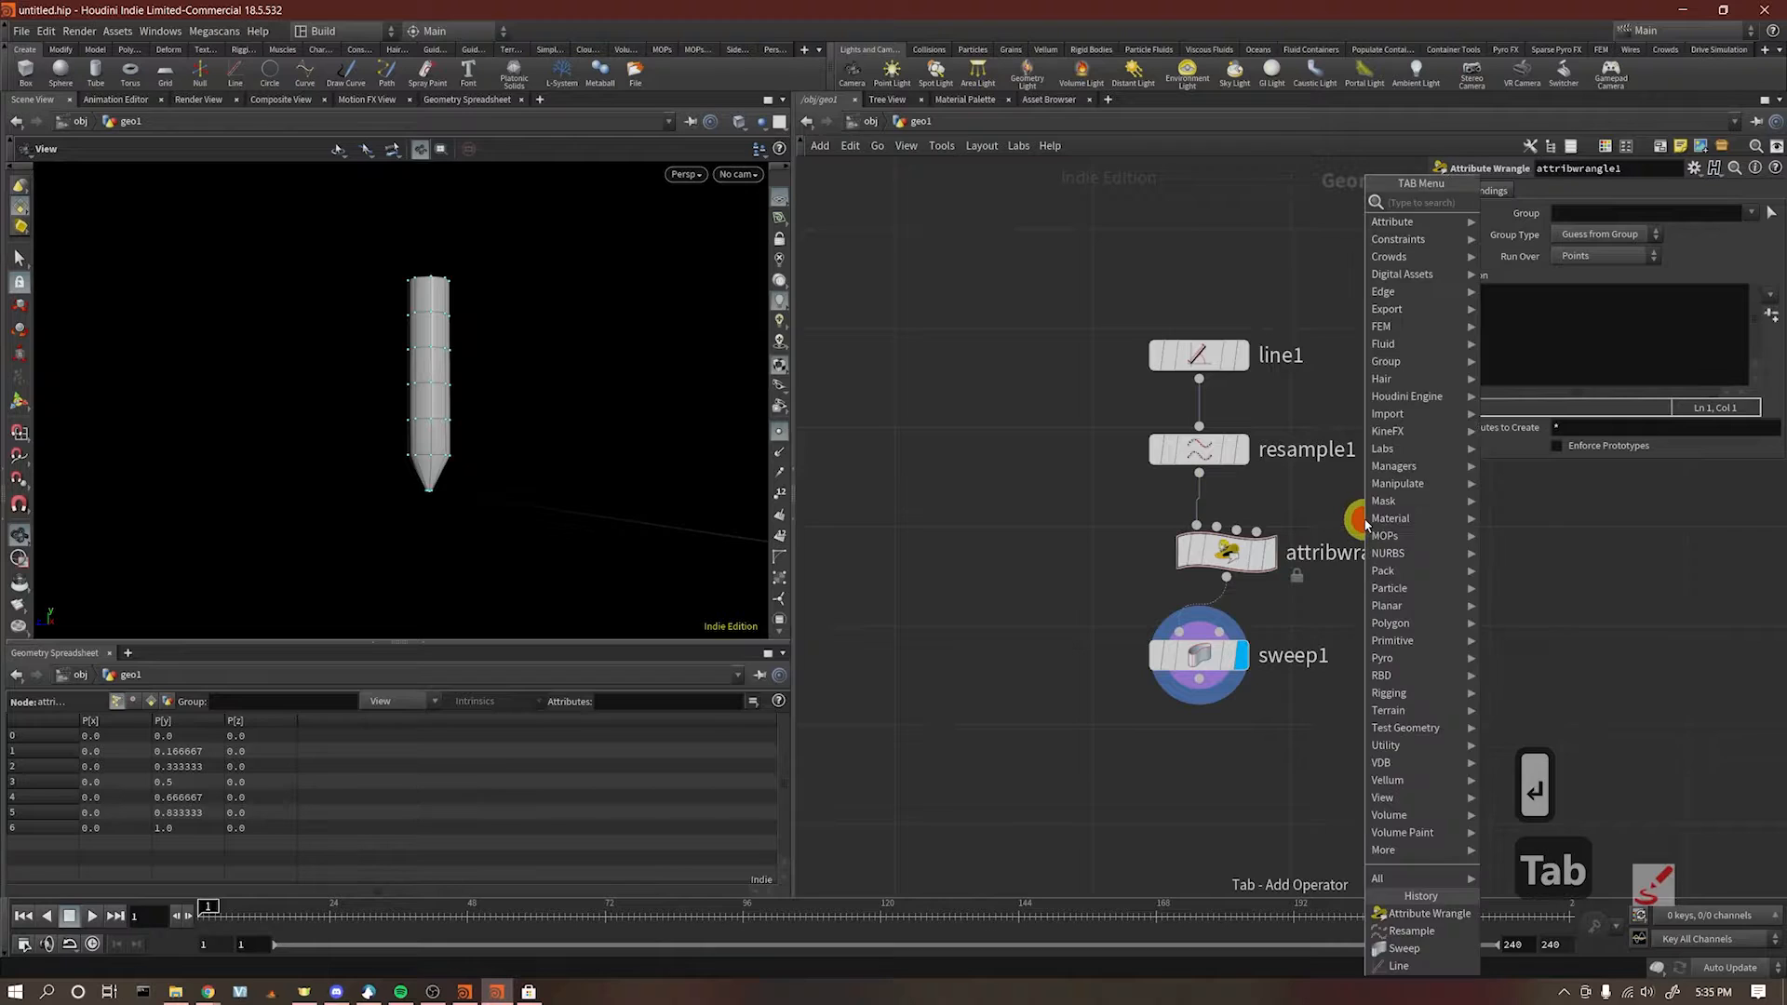
type("aw")
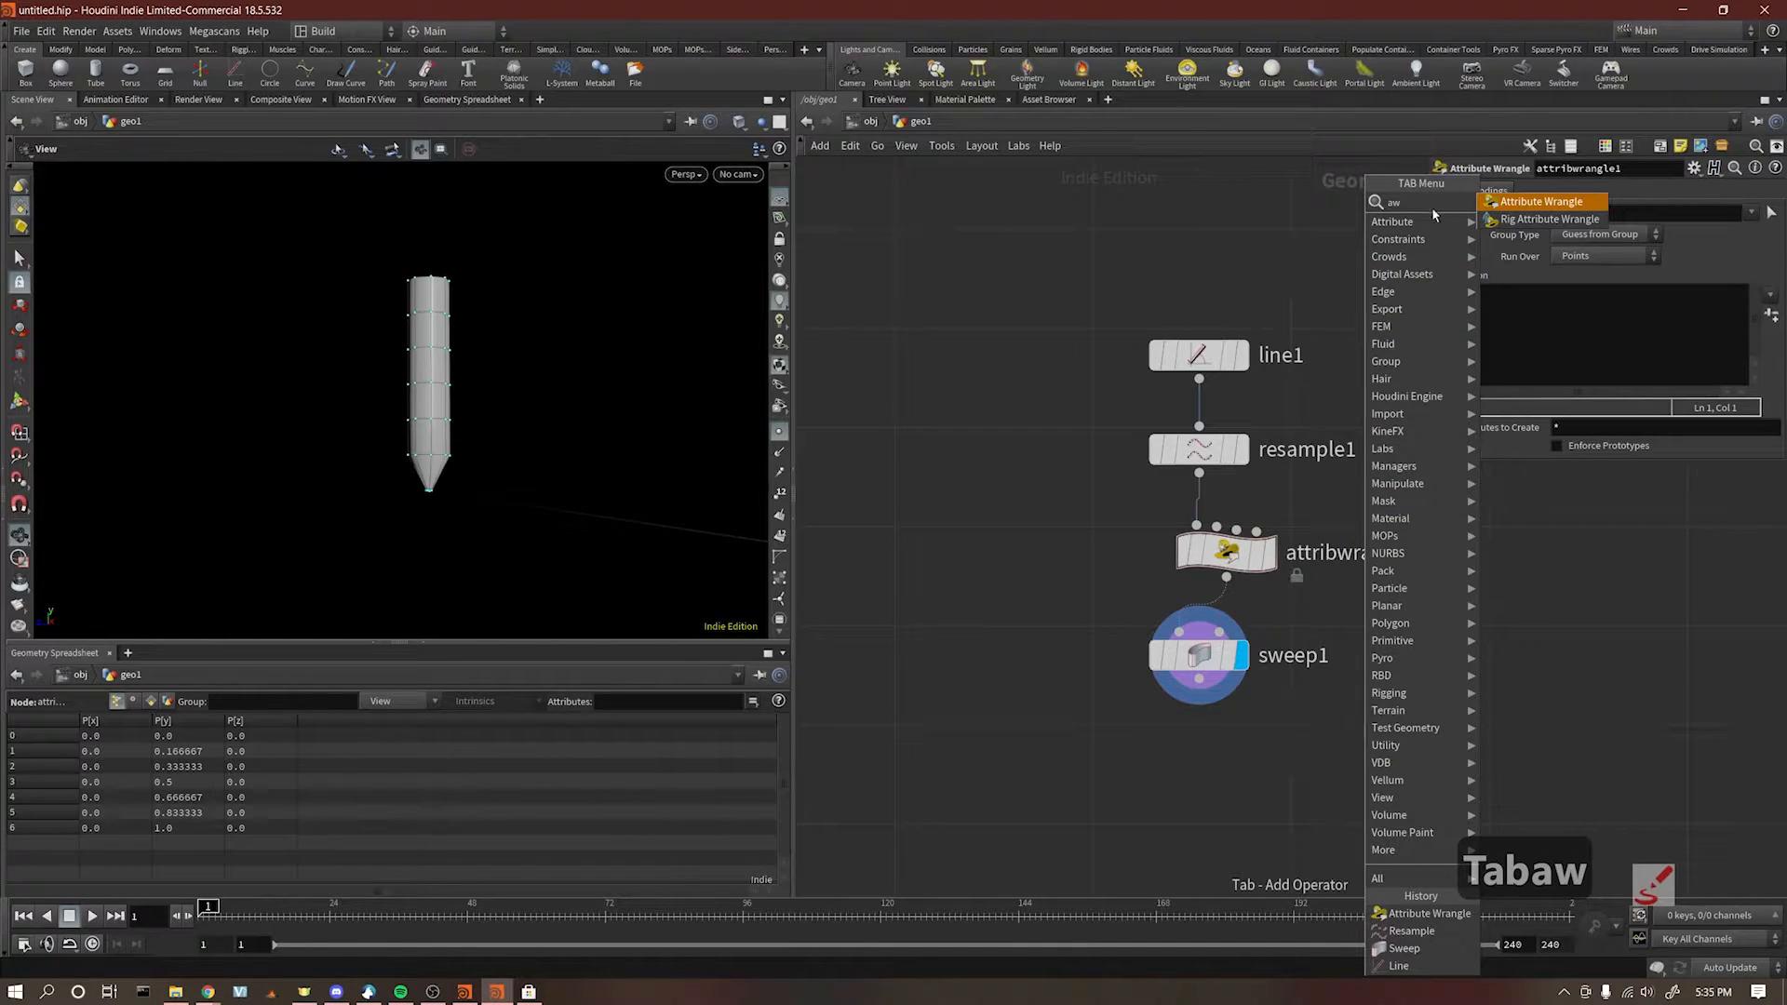
left_click(1114, 519)
left_click_drag(1104, 555, 1378, 574)
left_click(1609, 265)
left_click(1571, 305)
left_click(1569, 309)
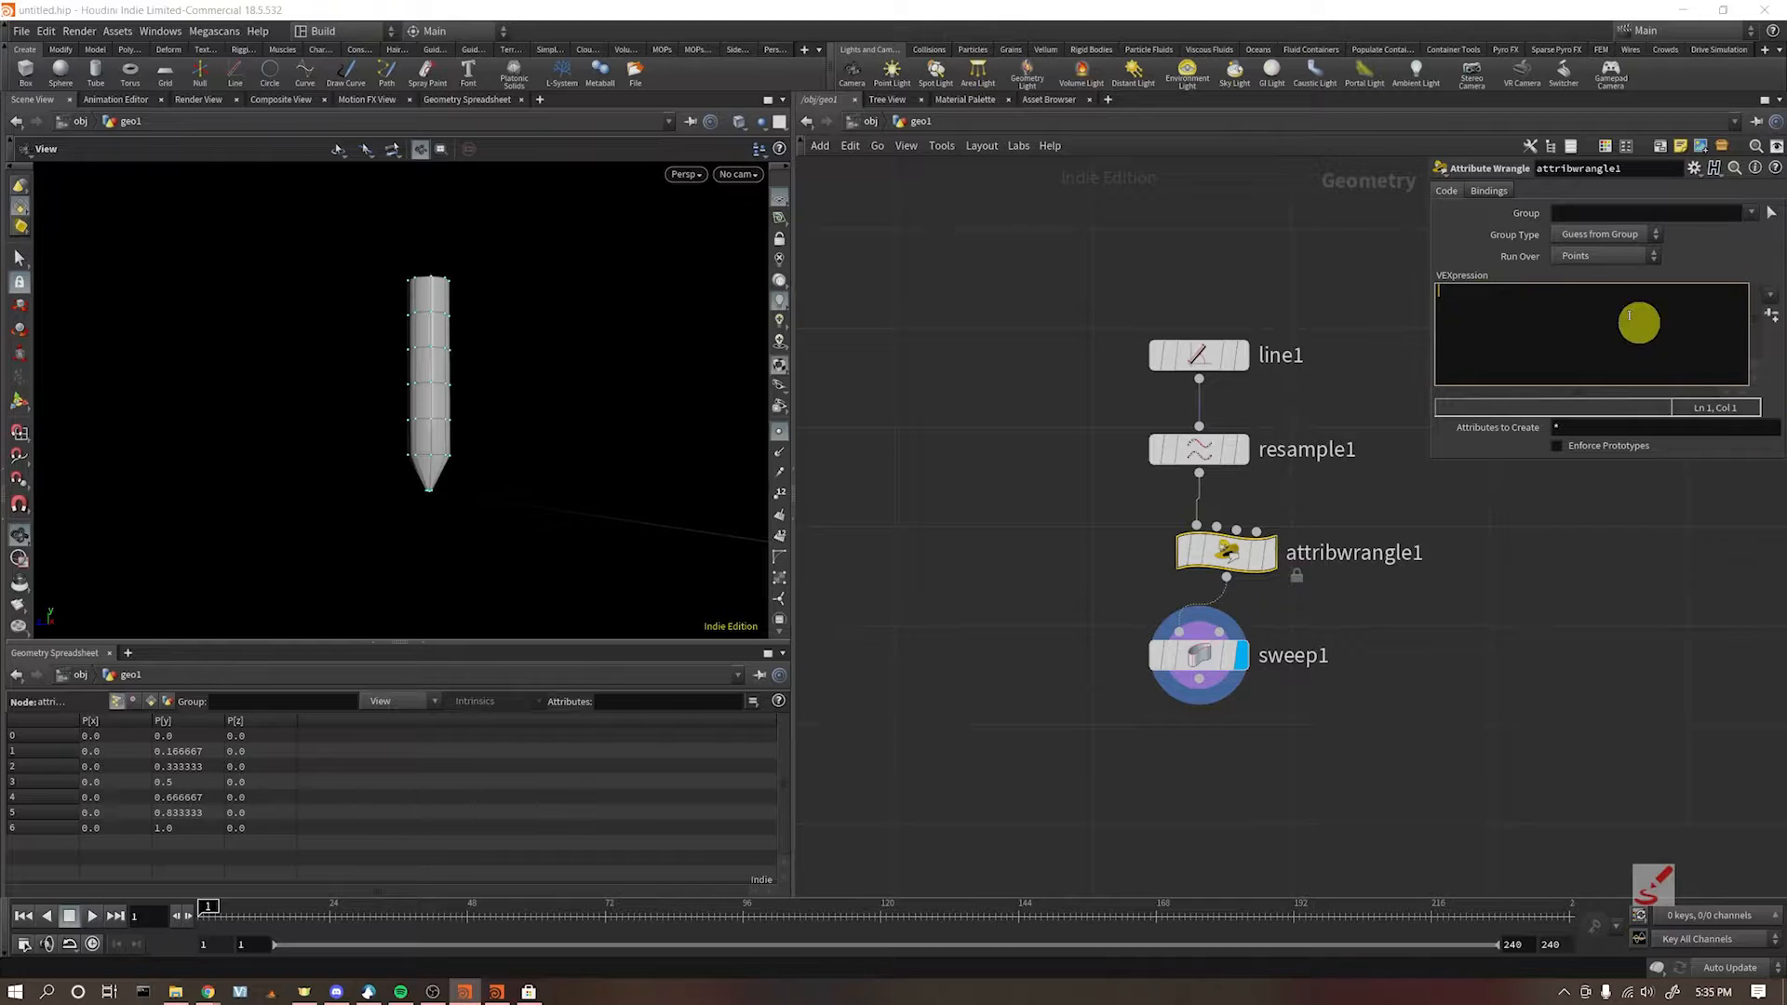
left_click(1550, 335)
type("@")
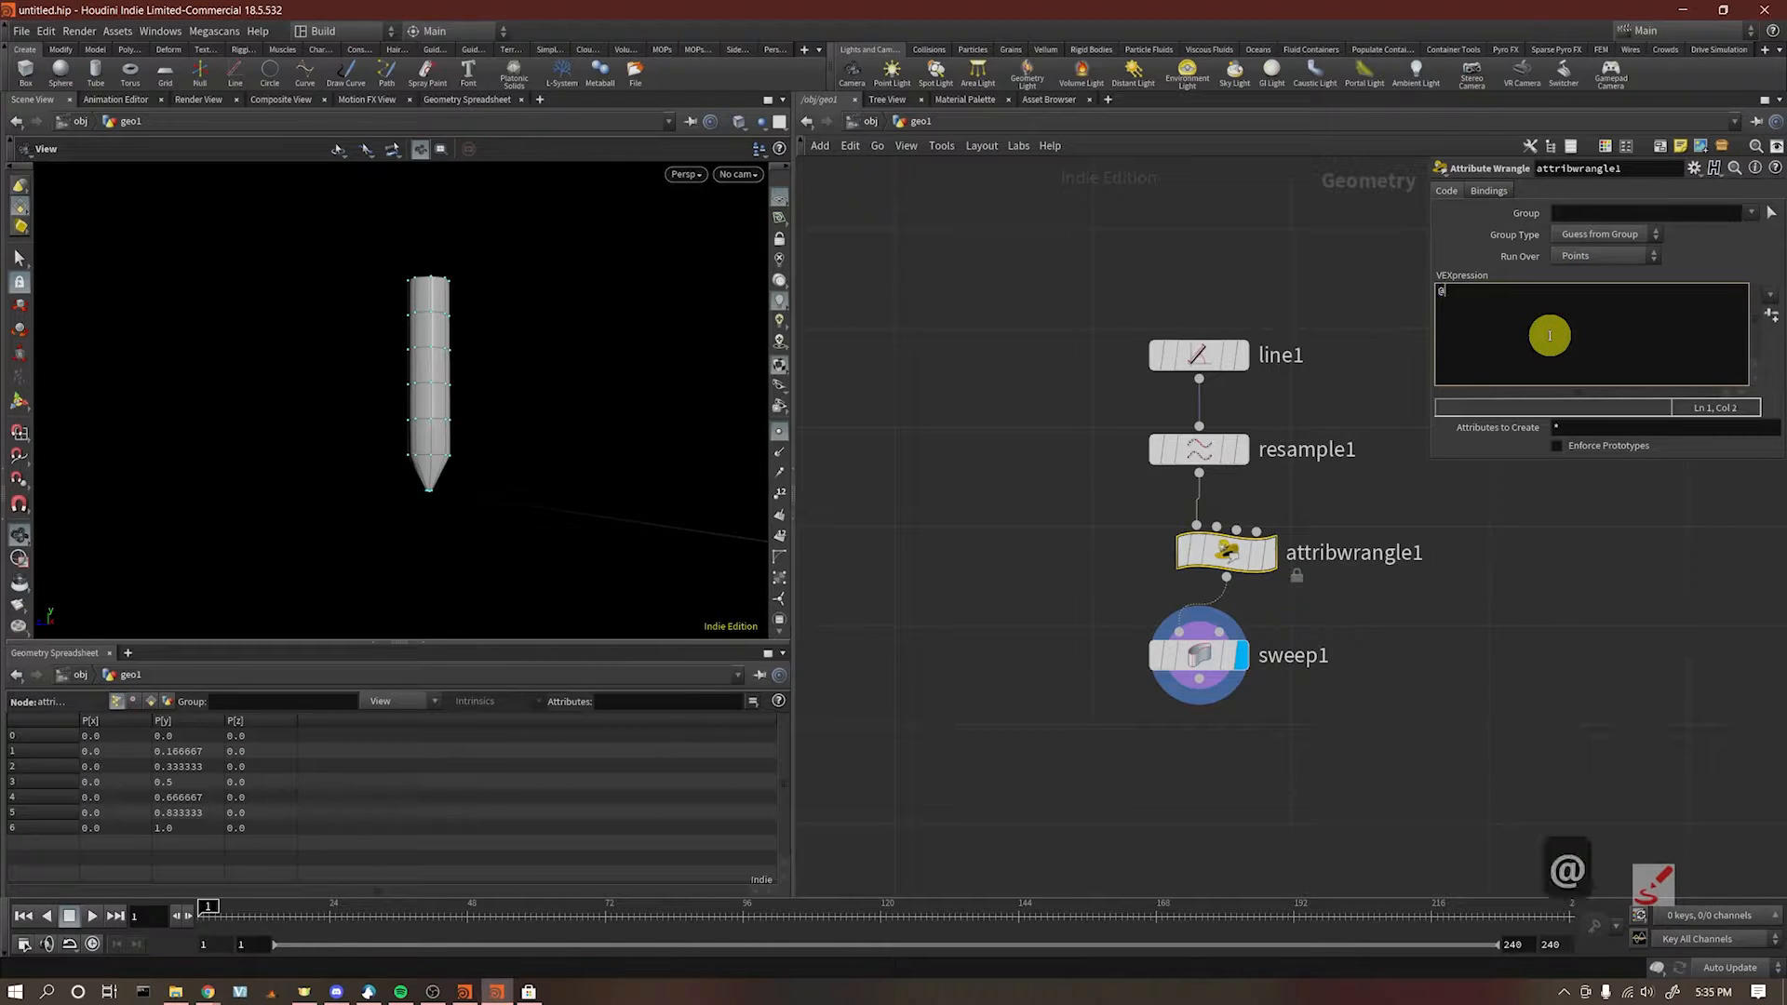
type("psca")
key("ctrl+BackSpace")
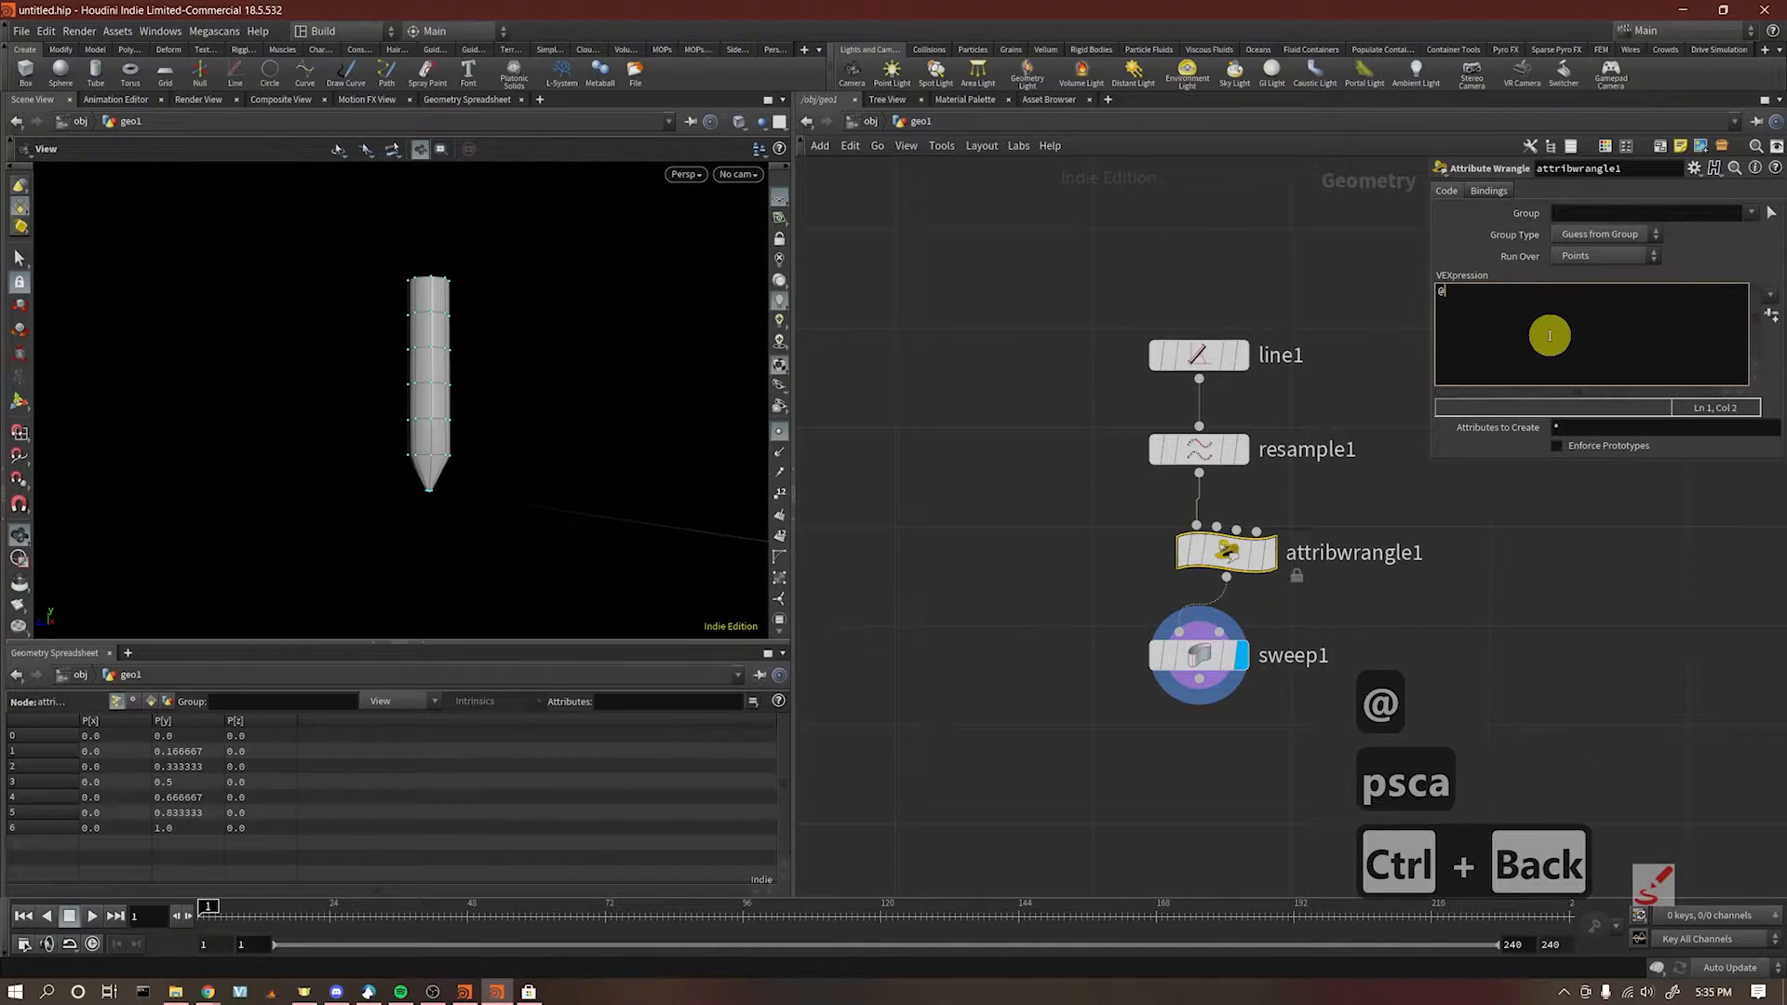
key("BackSpace")
type("@")
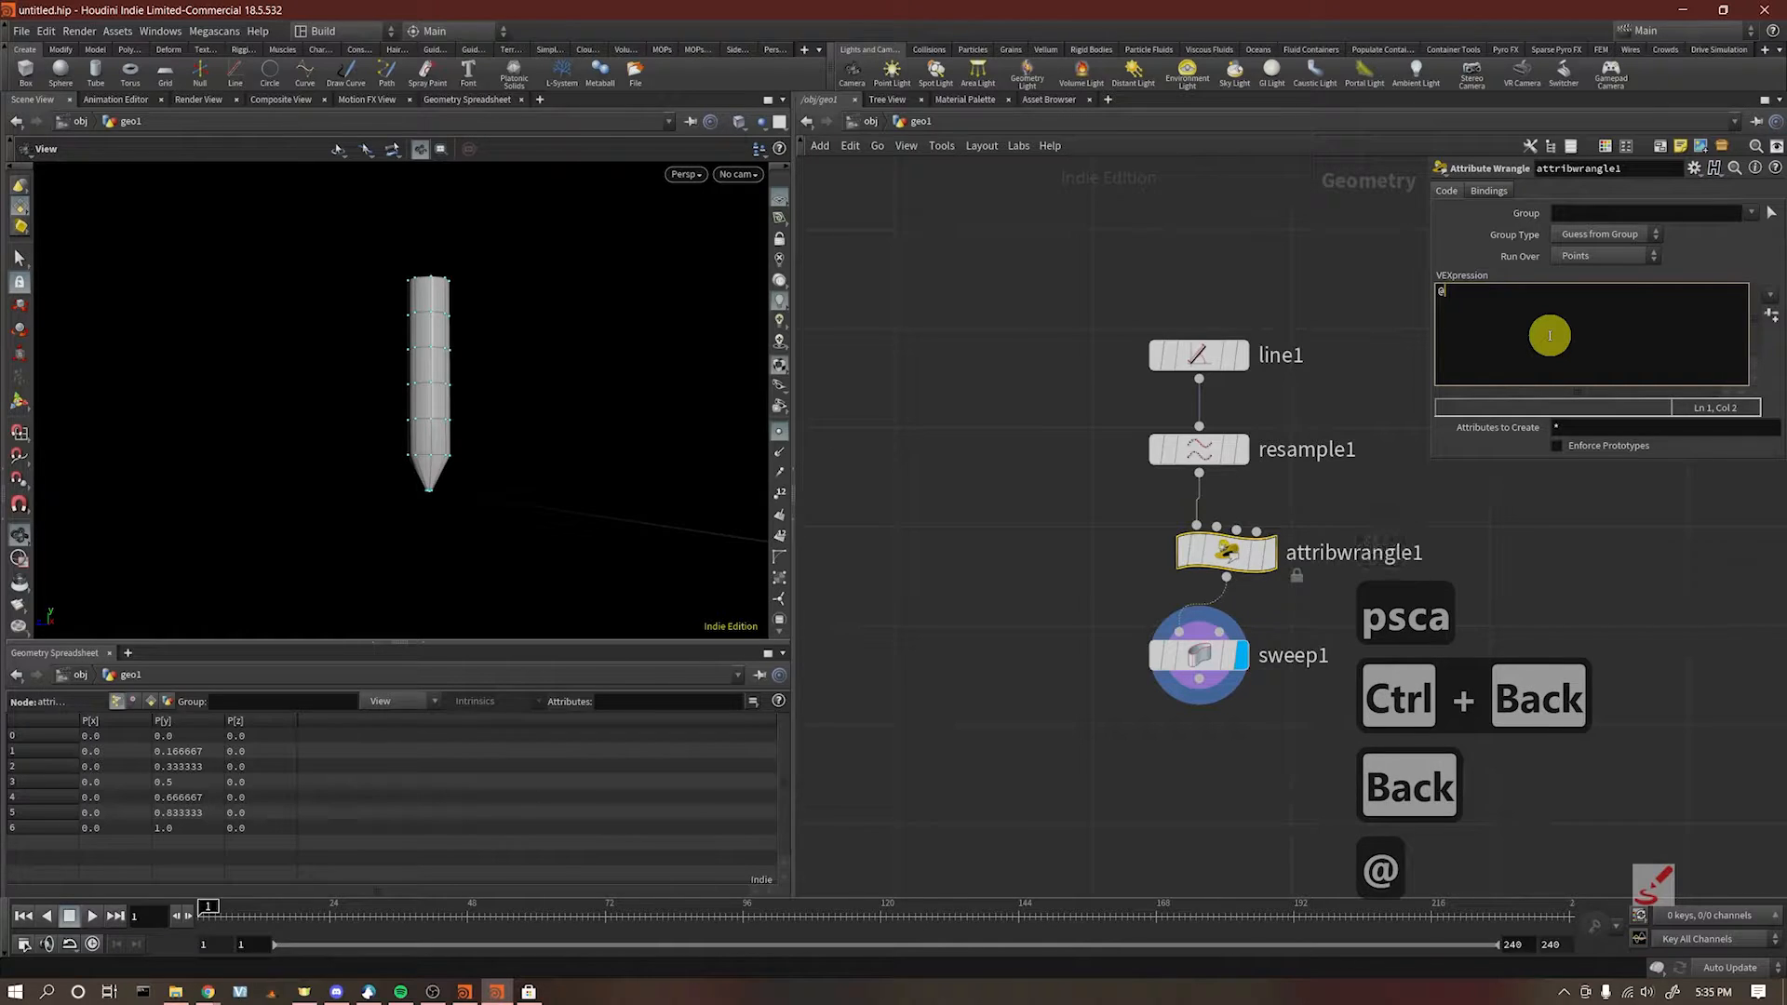
type("pscale =")
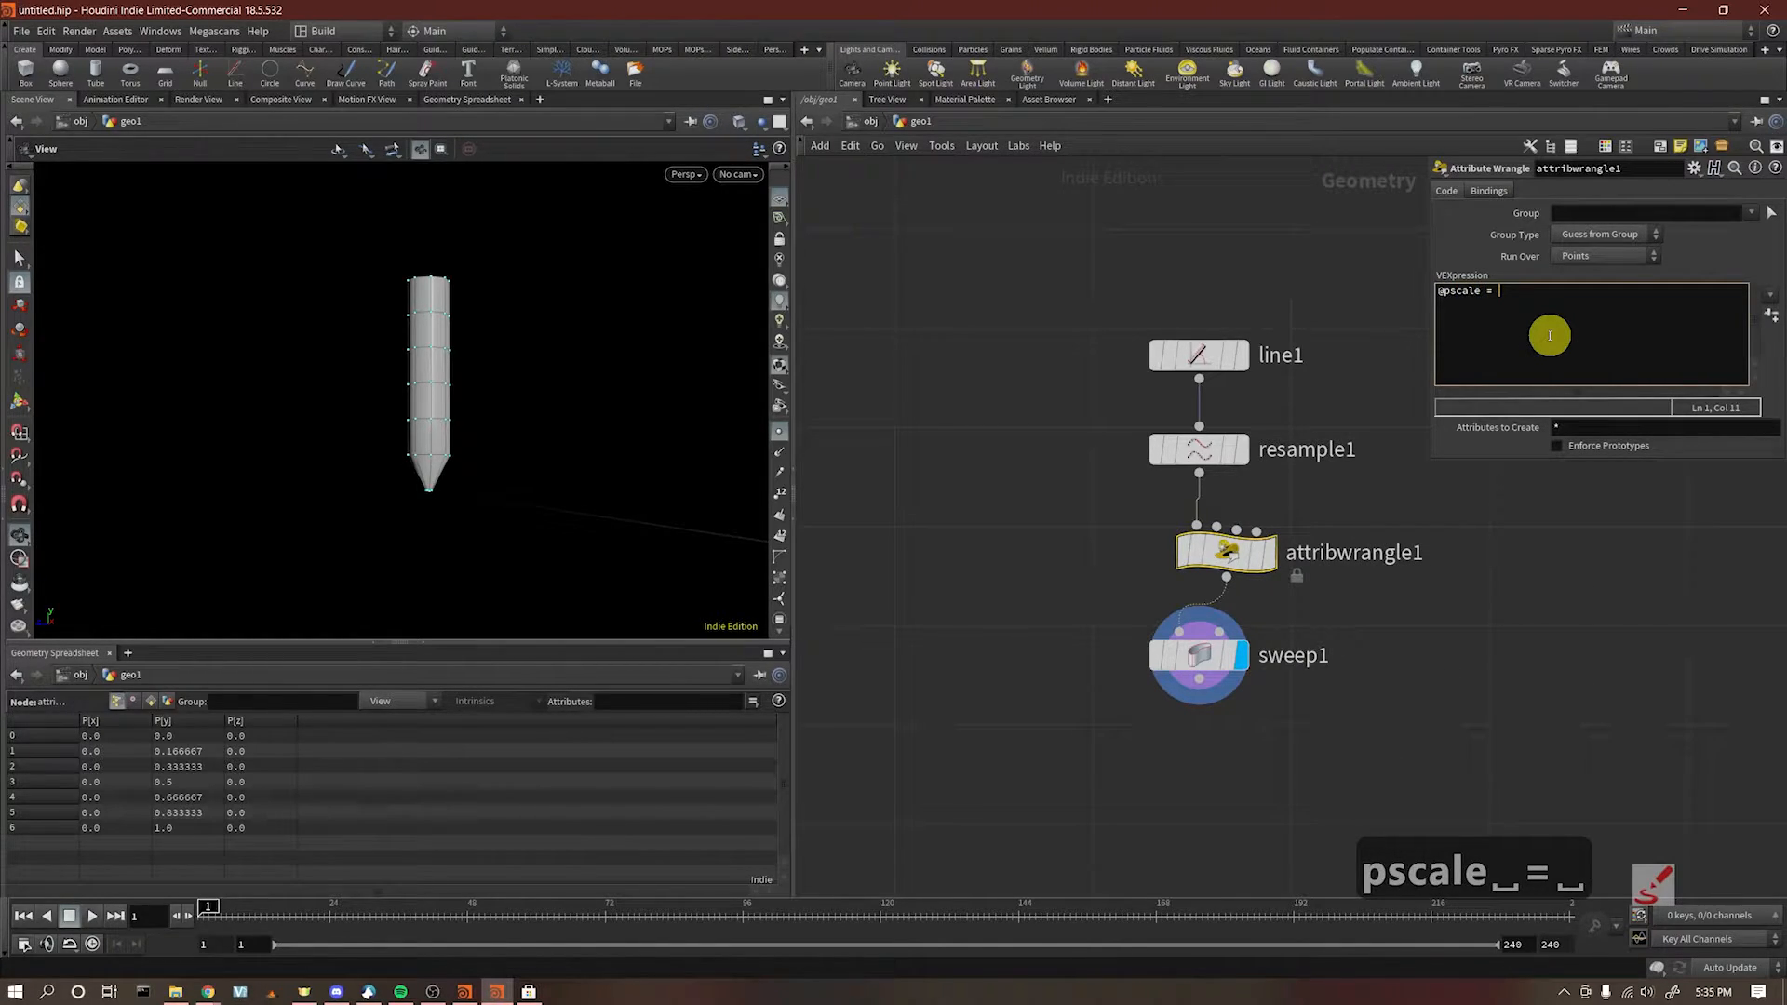
type(" chf")
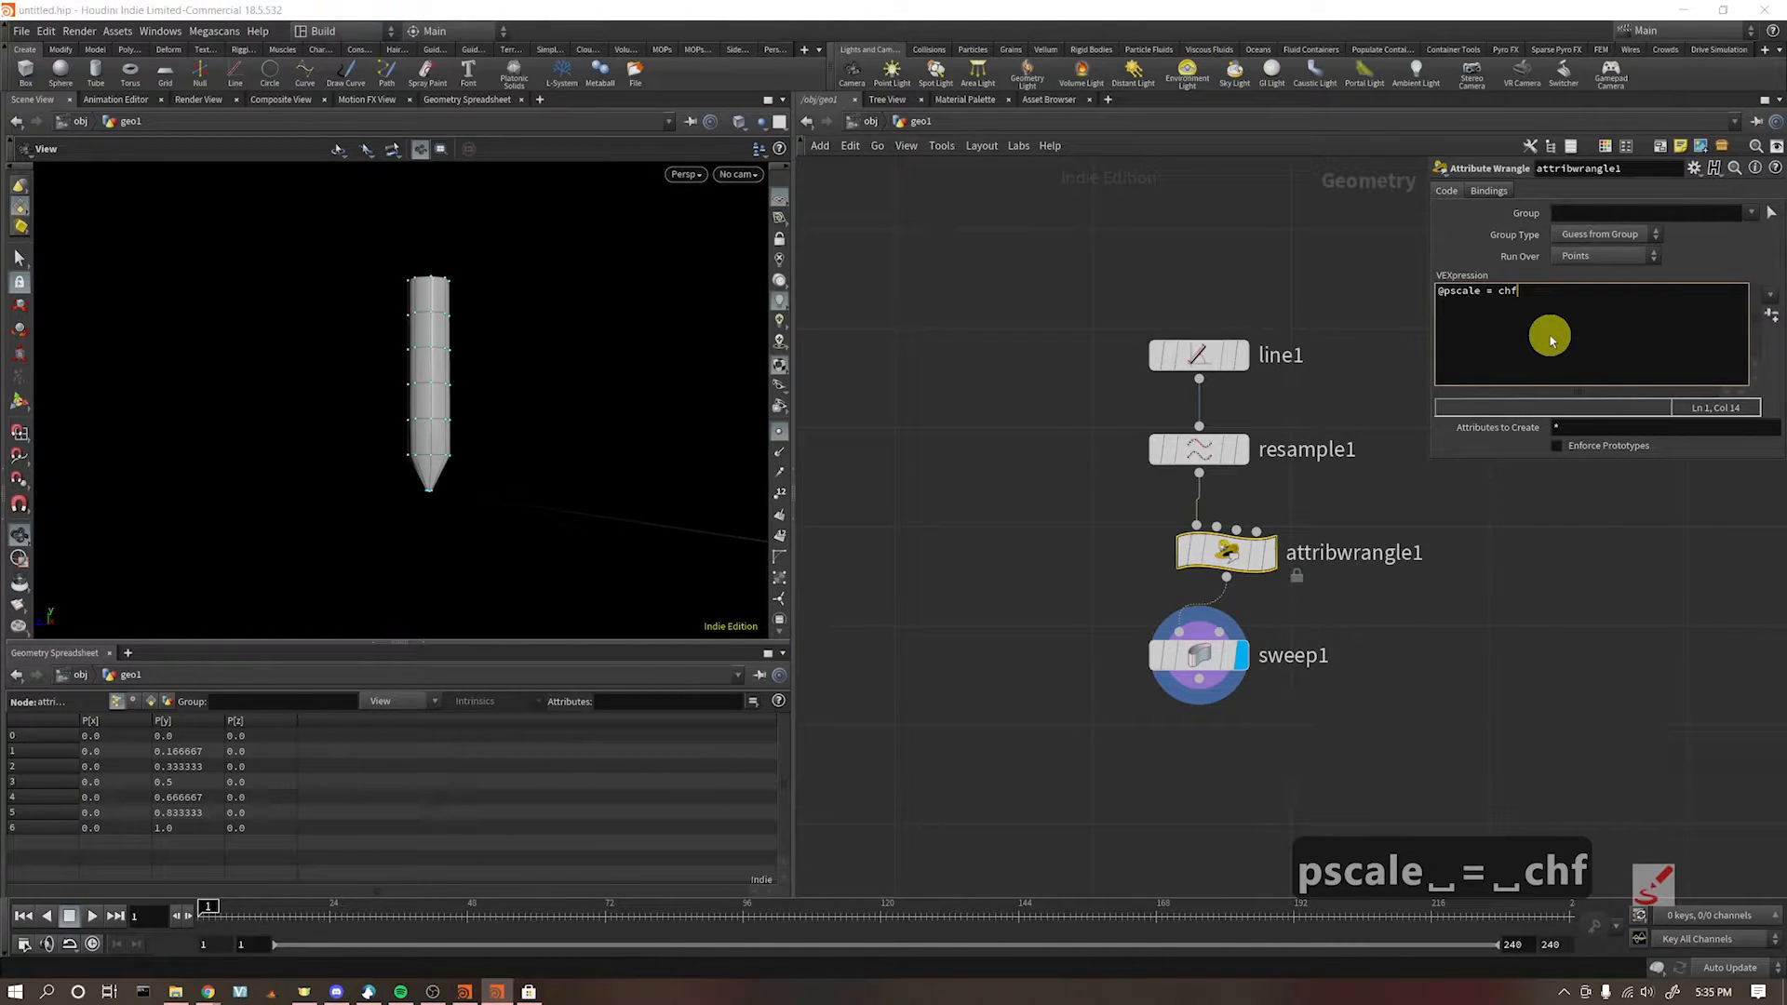
type("(")
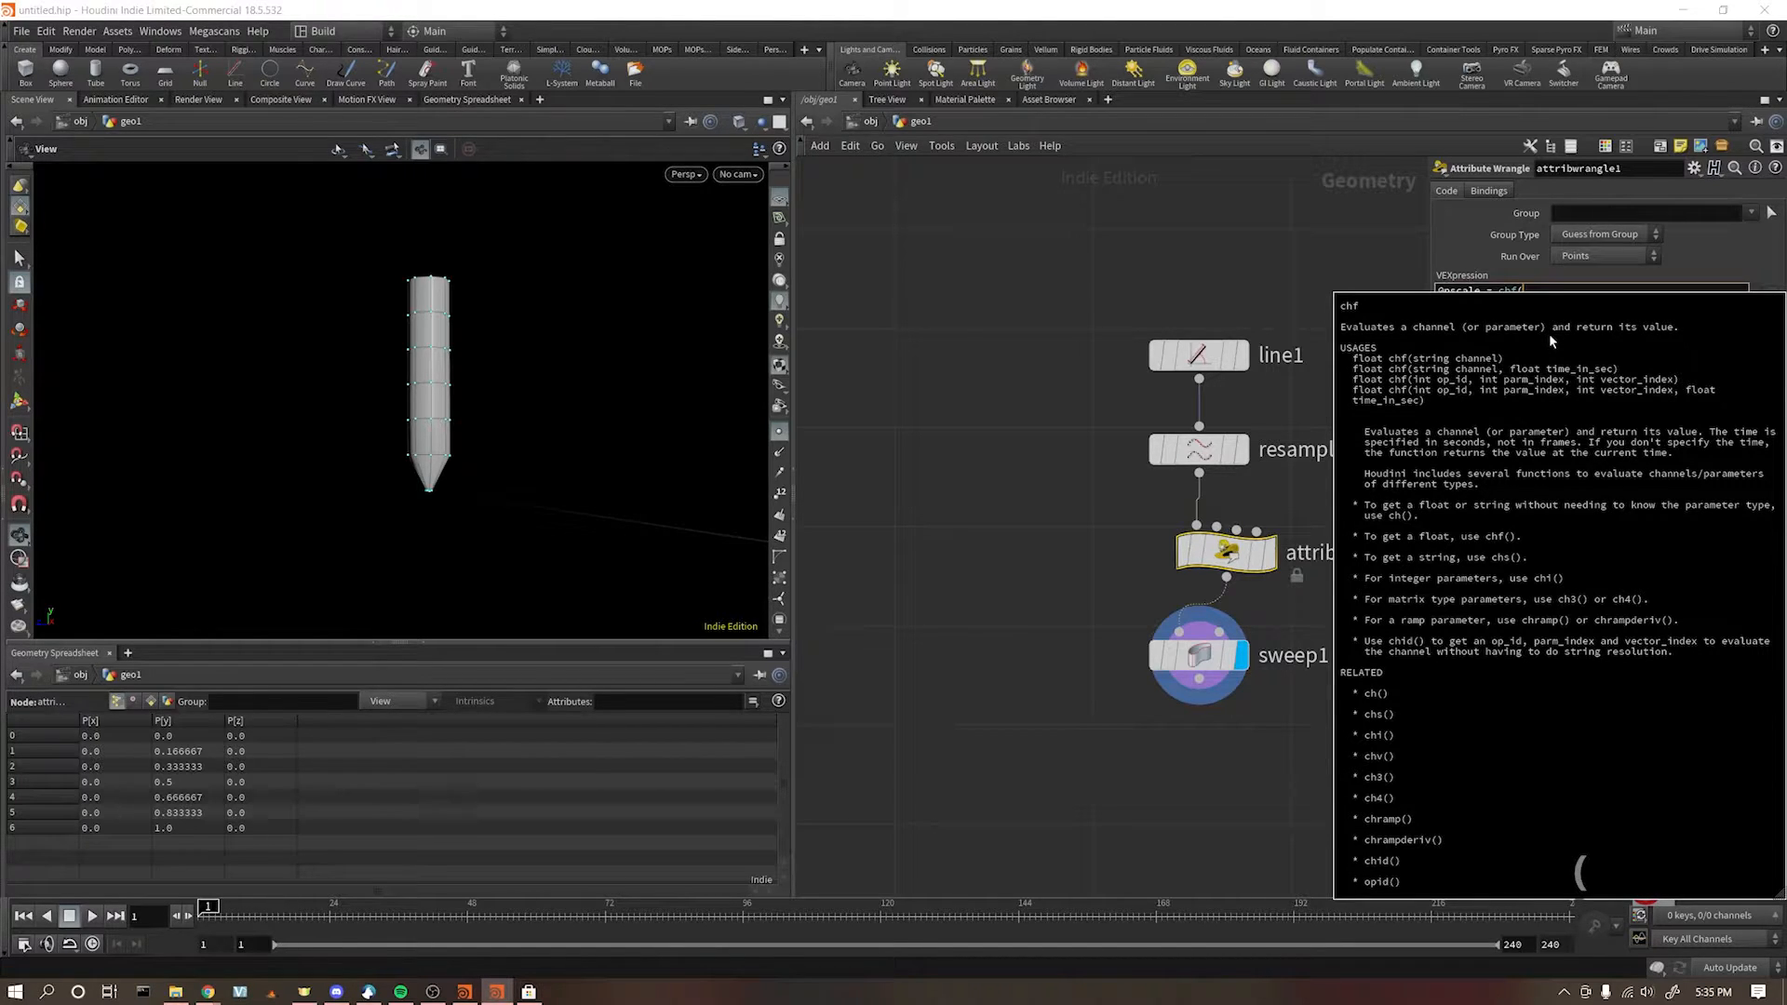
Step: Try the ch, chramp and chi channel functions in the expression, then return to "chf("
left_click(1550, 335)
key("BackSpace")
key("BackSpace")
key("BackSpace")
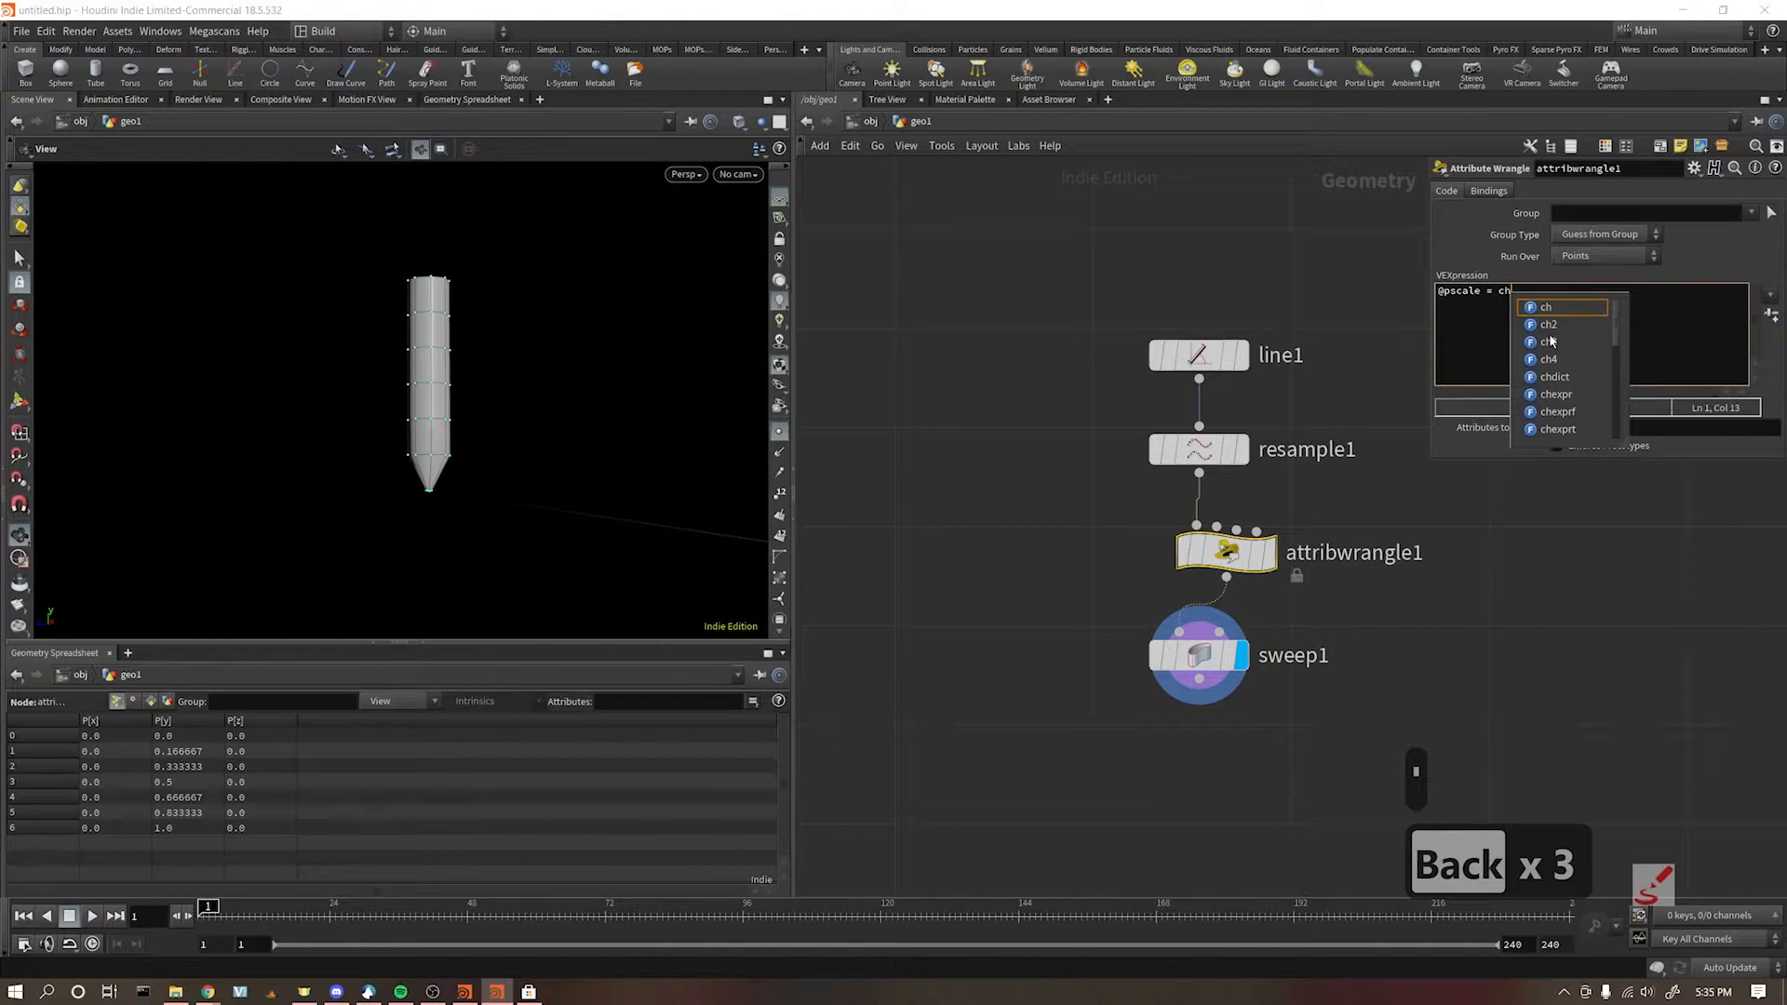
type("(")
key("BackSpace")
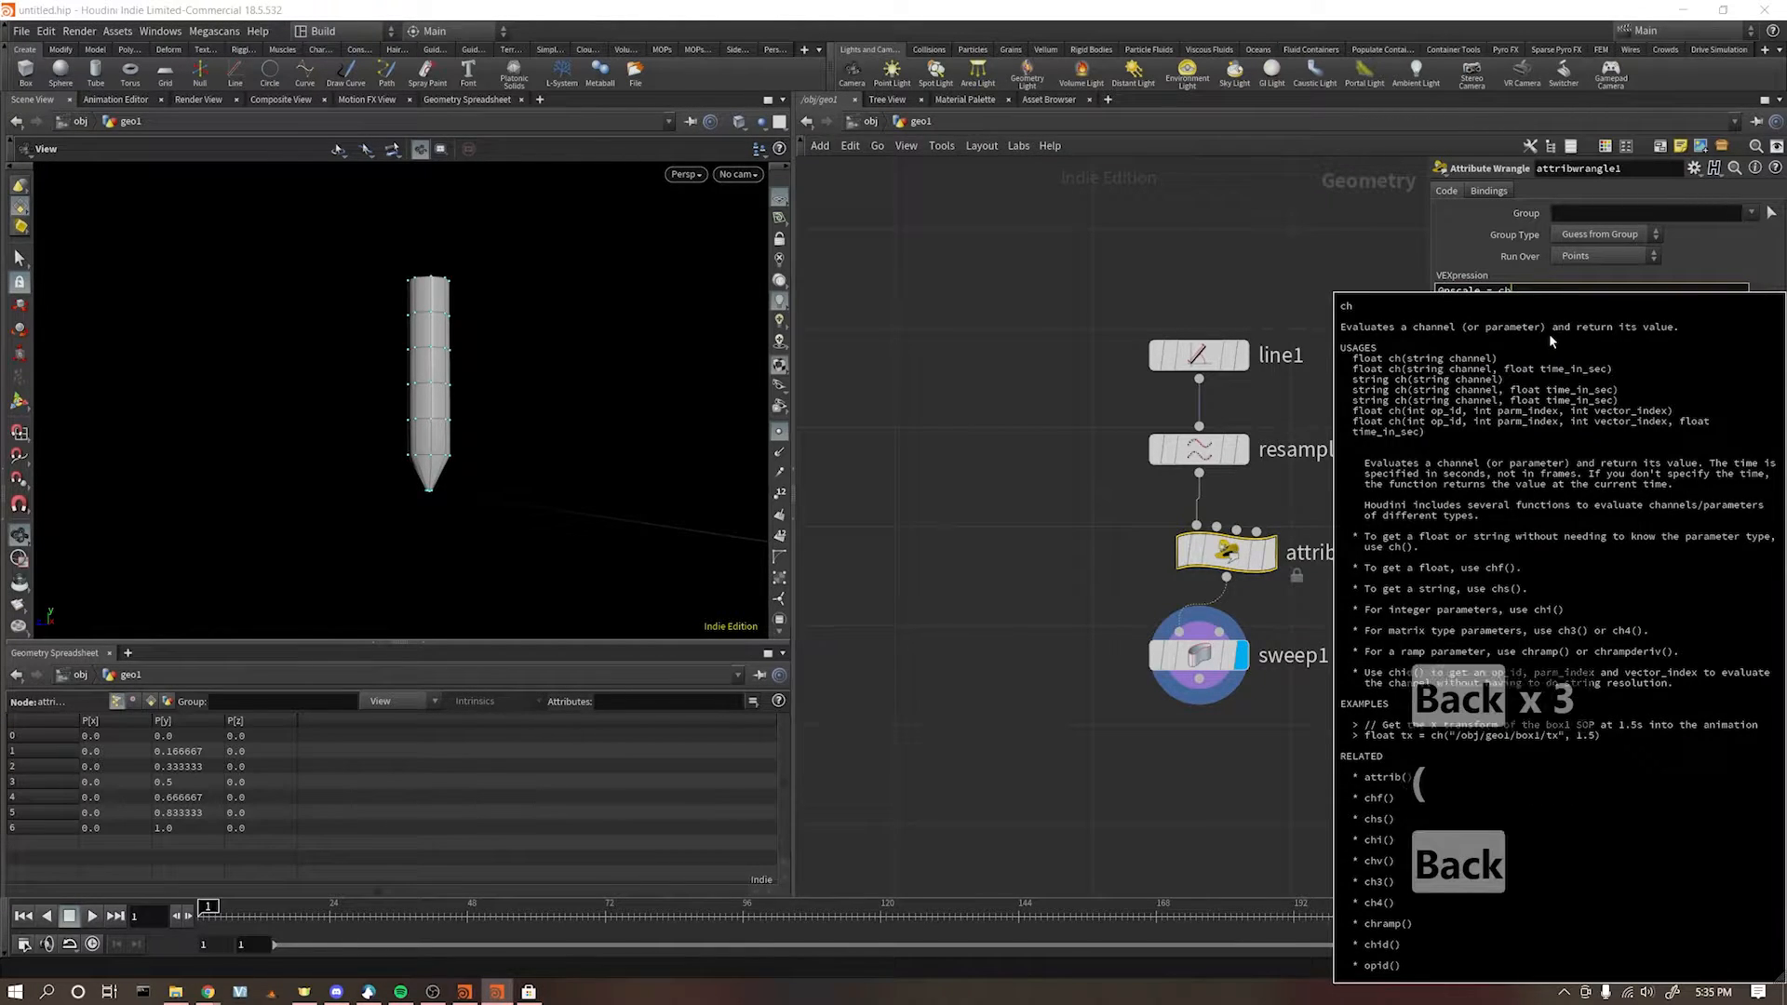
left_click(1550, 336)
type("f(")
key("BackSpace")
key("BackSpace")
type("ramp")
key("BackSpace")
key("BackSpace")
key("BackSpace")
key("BackSpace")
type("i")
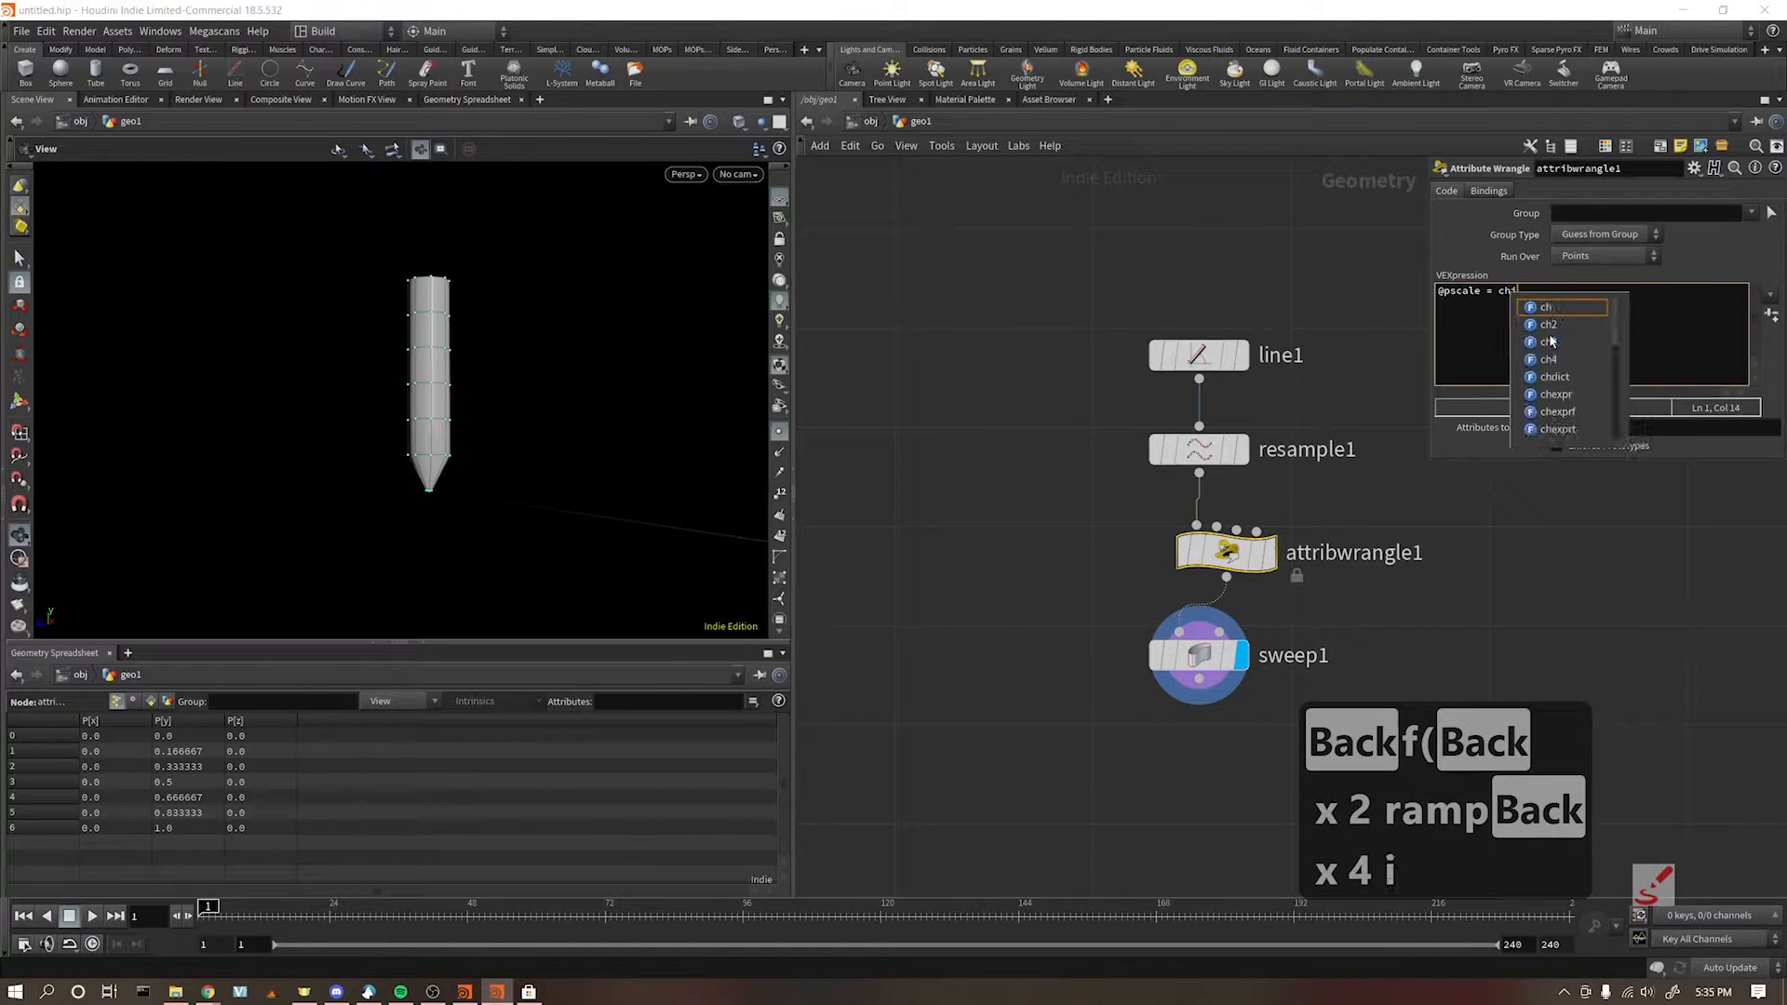
key("BackSpace")
type("f(")
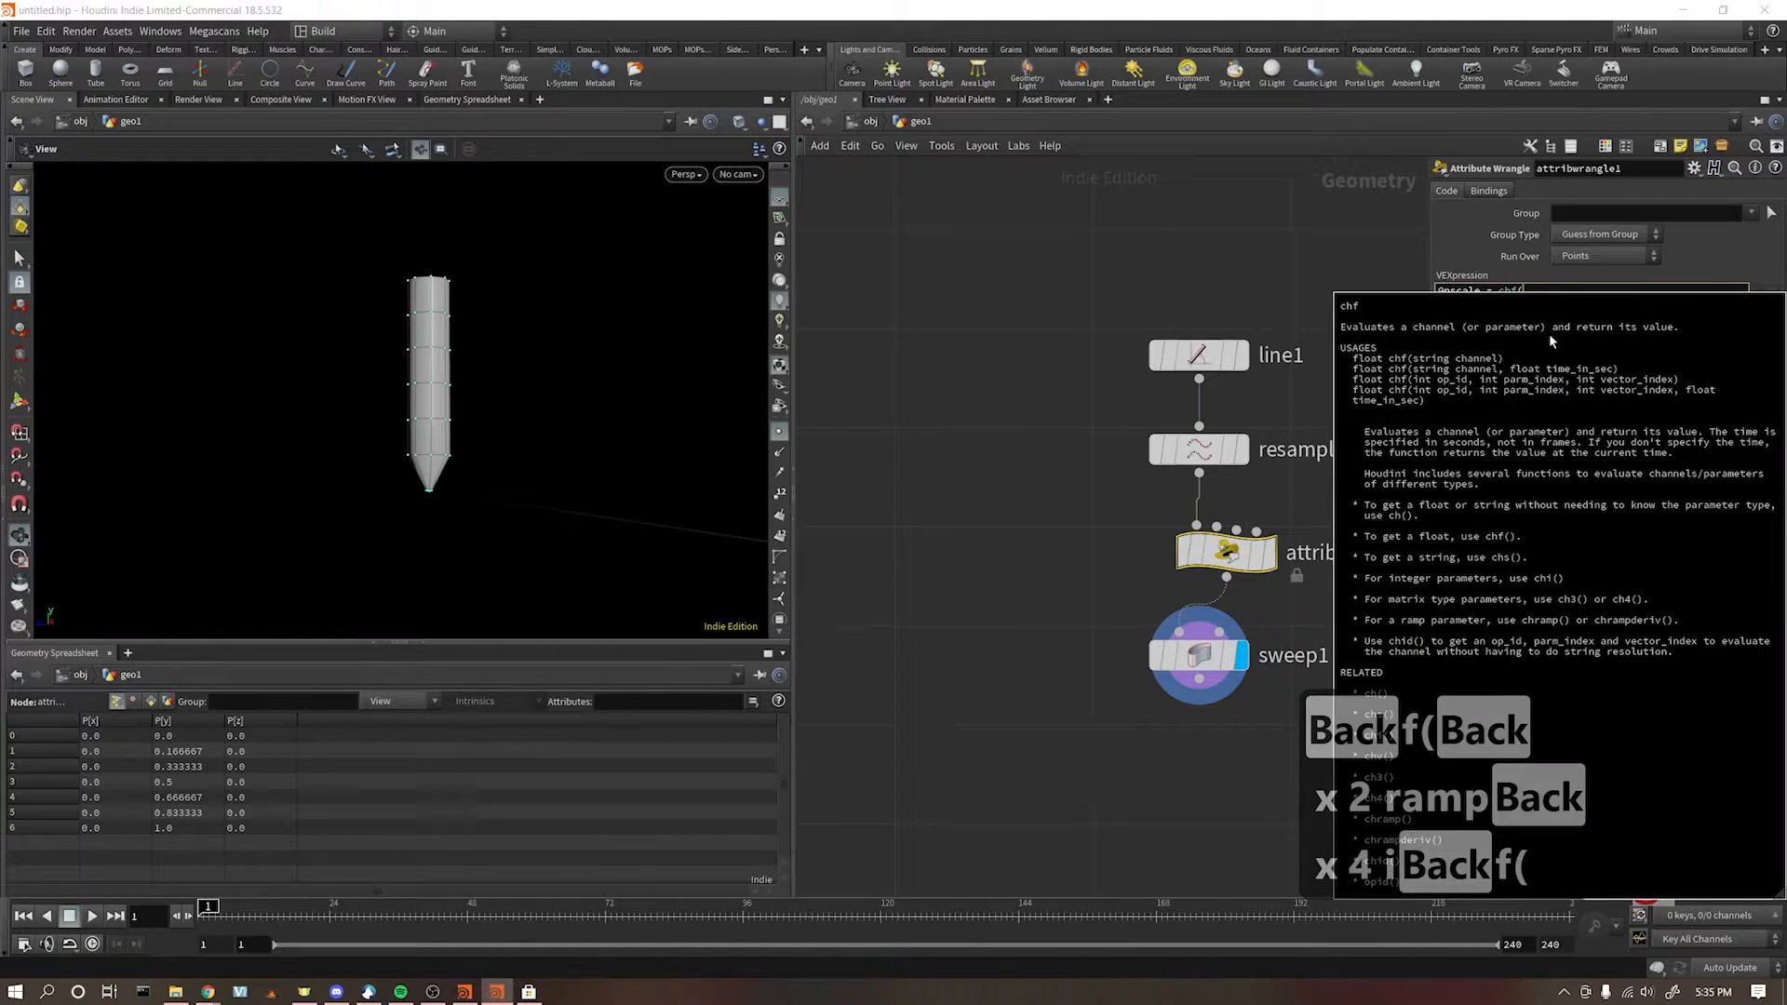
type("'Max_Circumf")
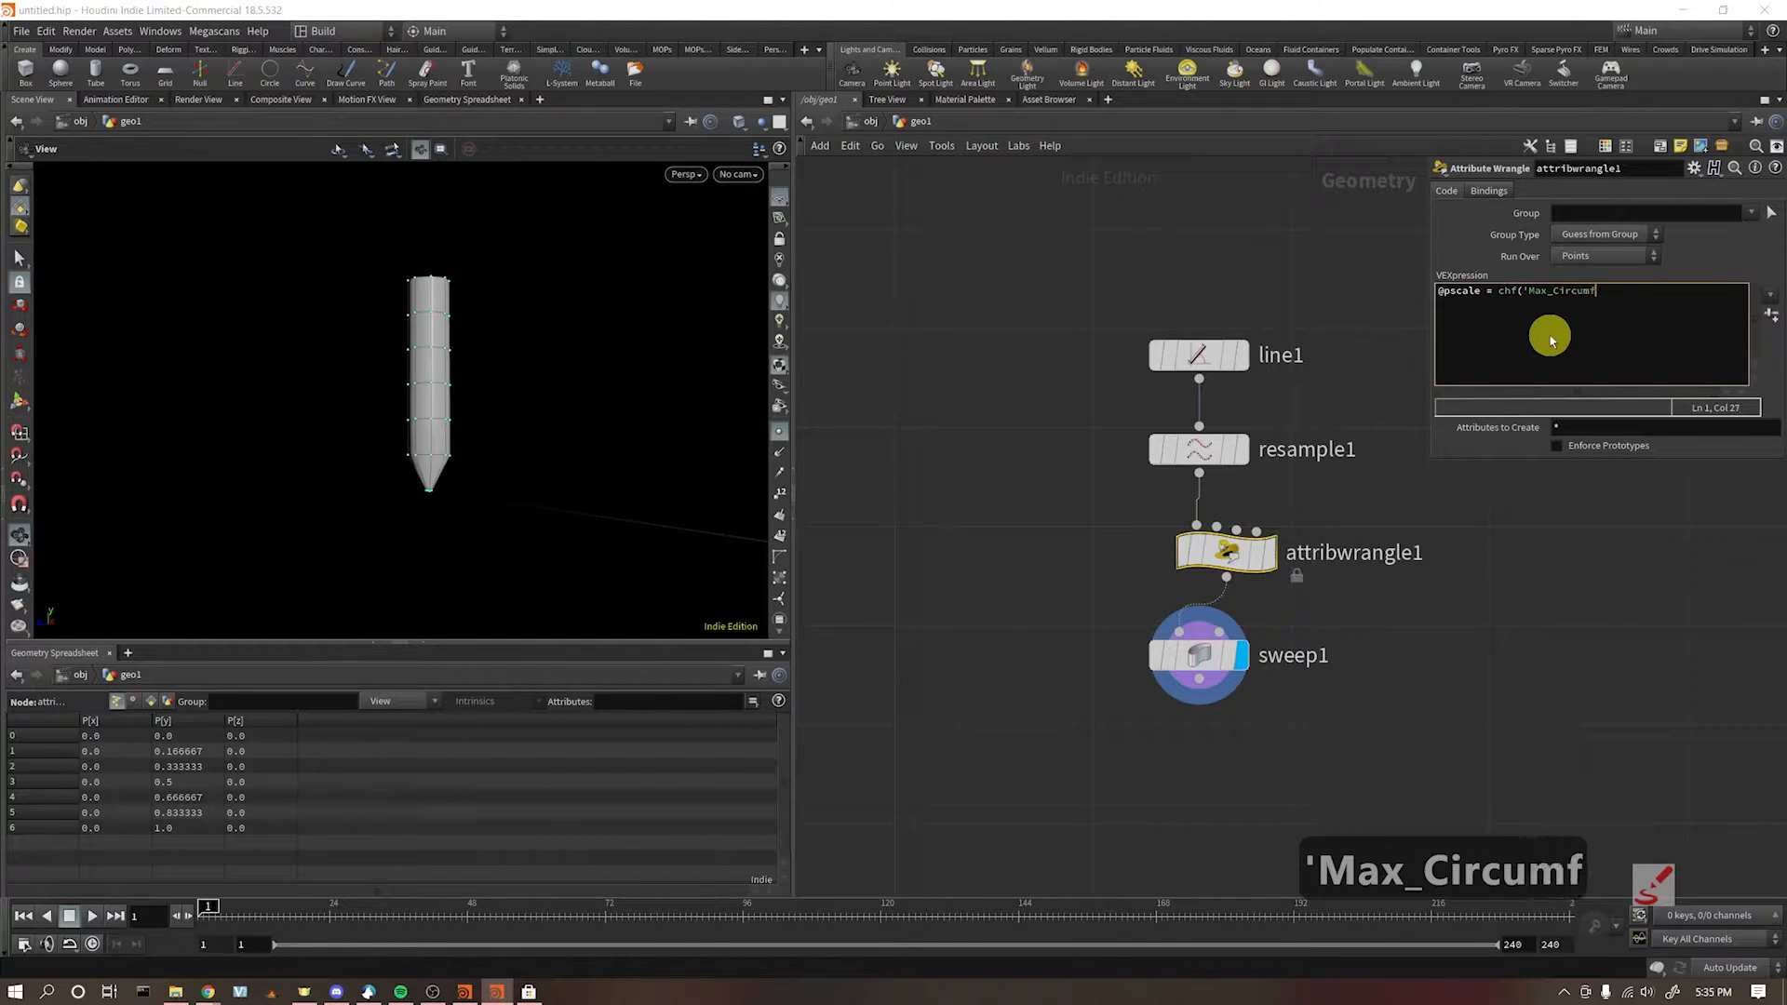
type("erence');")
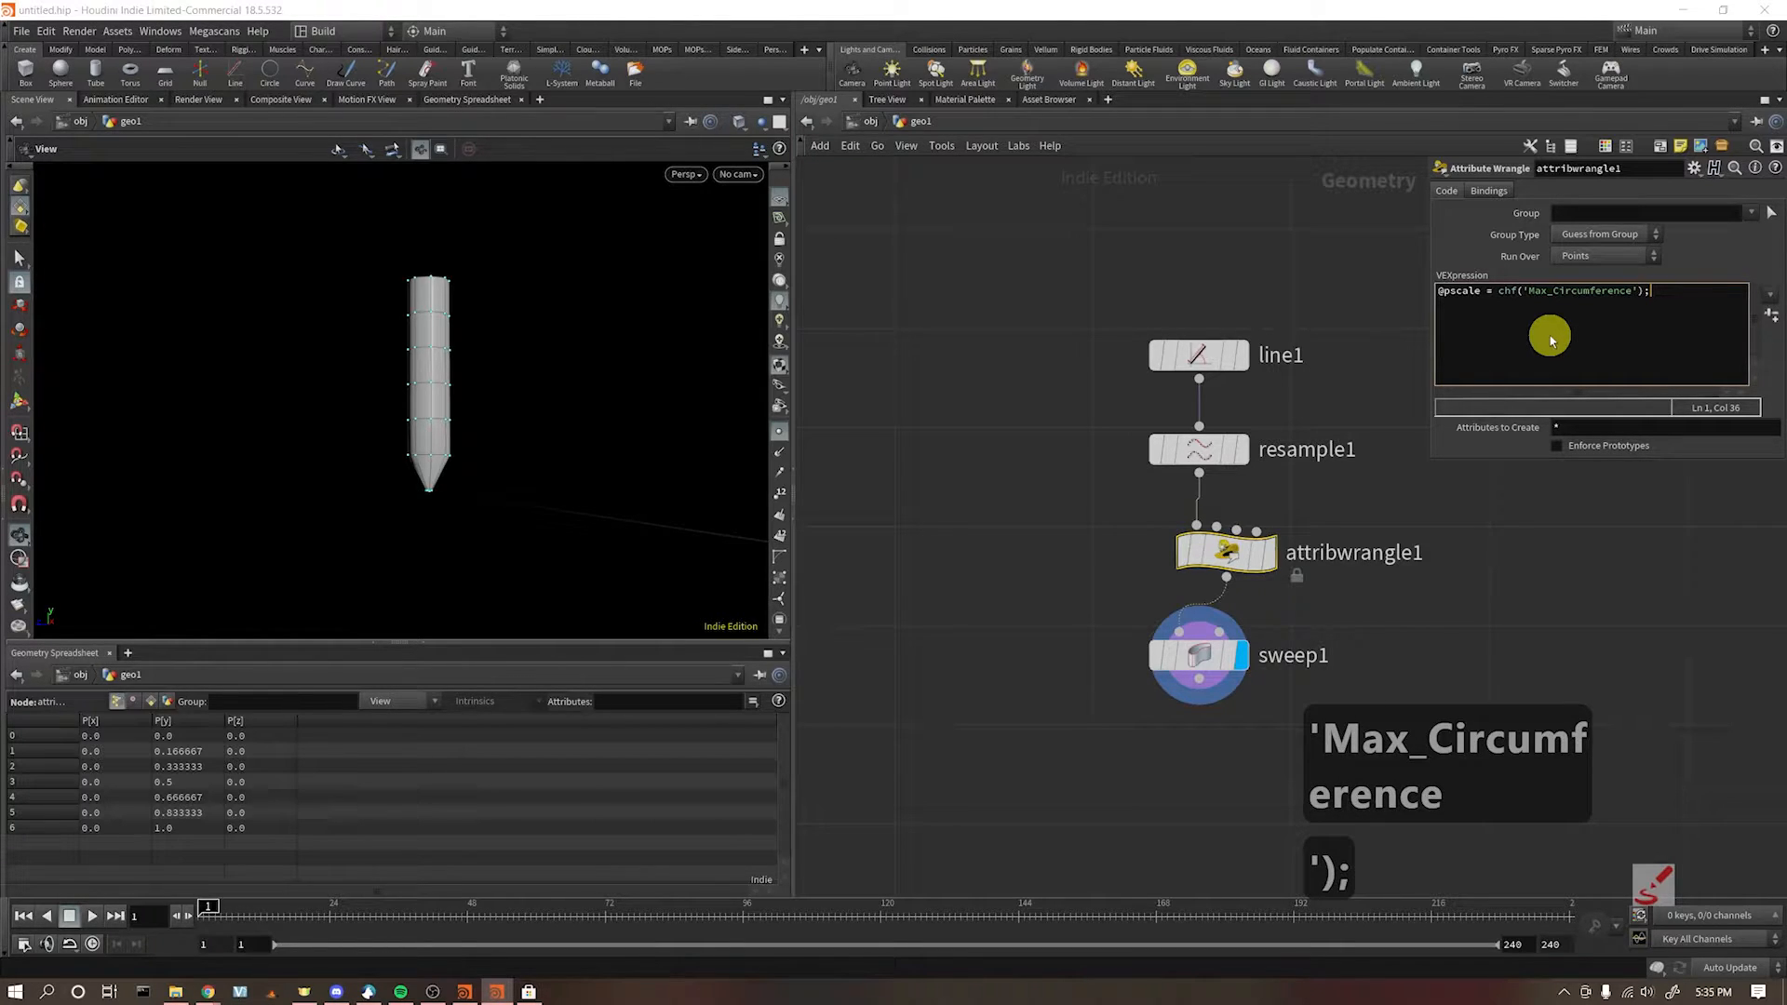
Step: Try a double quote in place of the single quote that closes the channel name, and put the single quote back
key("Left")
key("Left")
key("BackSpace")
type("\"")
key("BackSpace")
type("'")
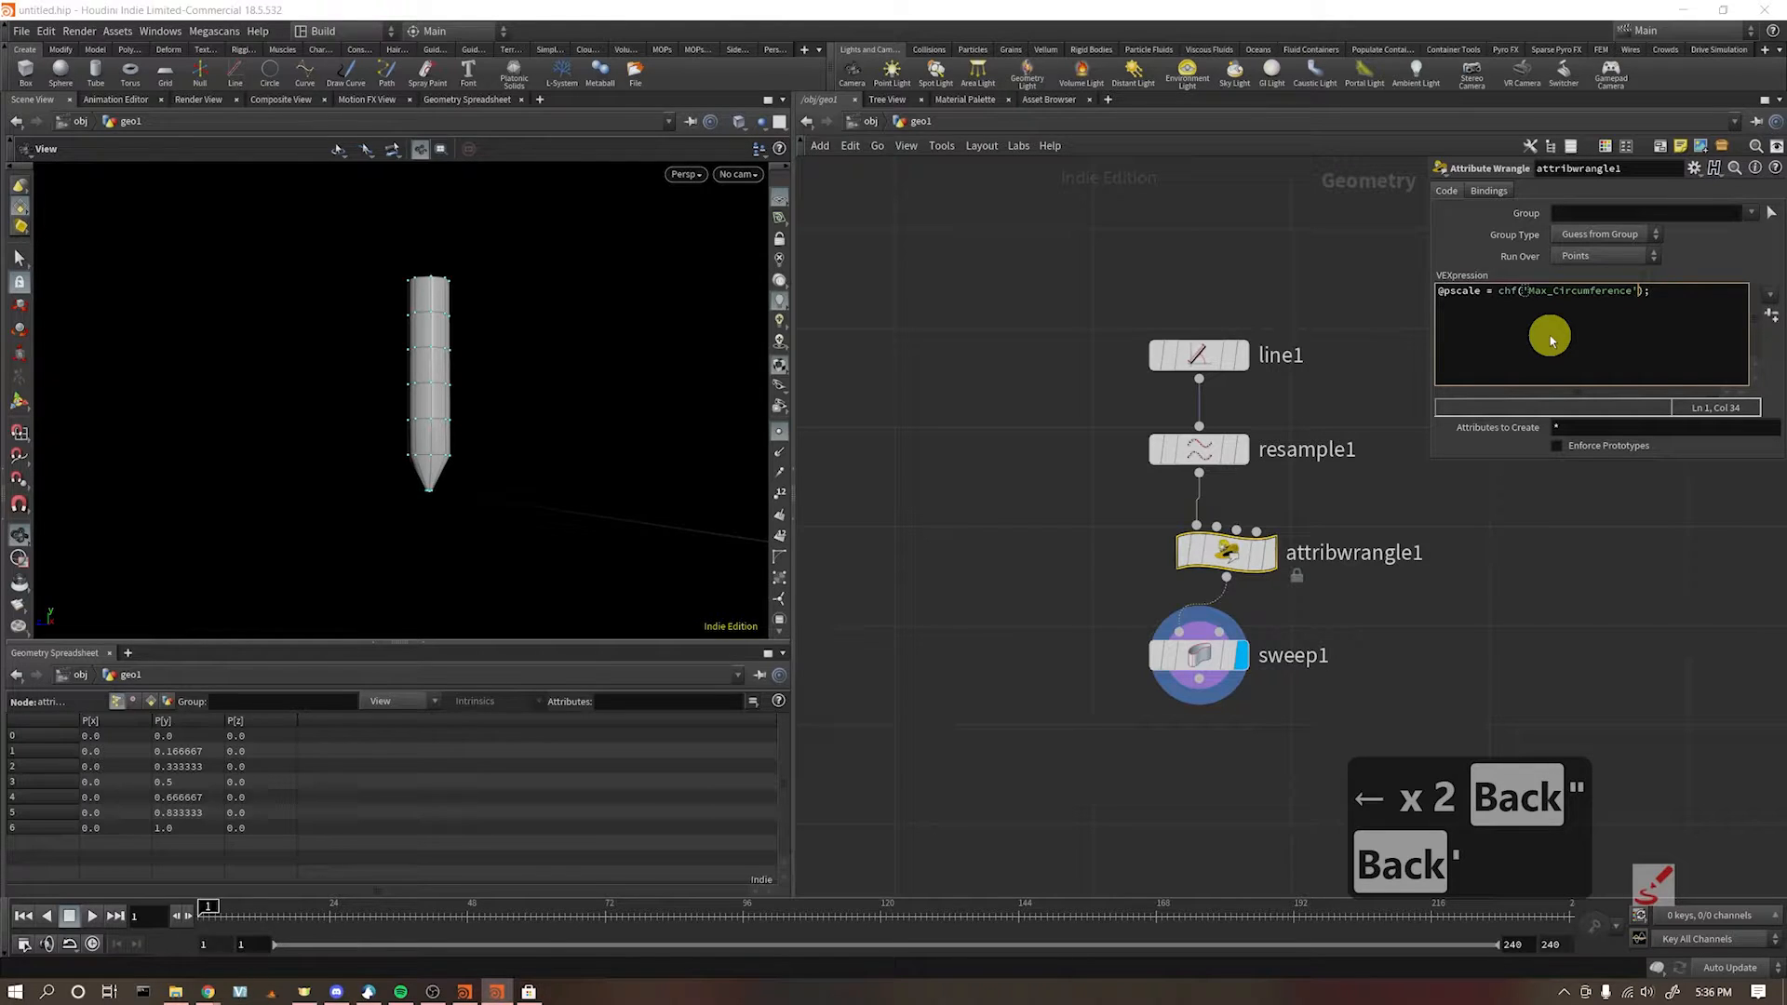
key("BackSpace")
type("\"")
key("BackSpace")
type("'")
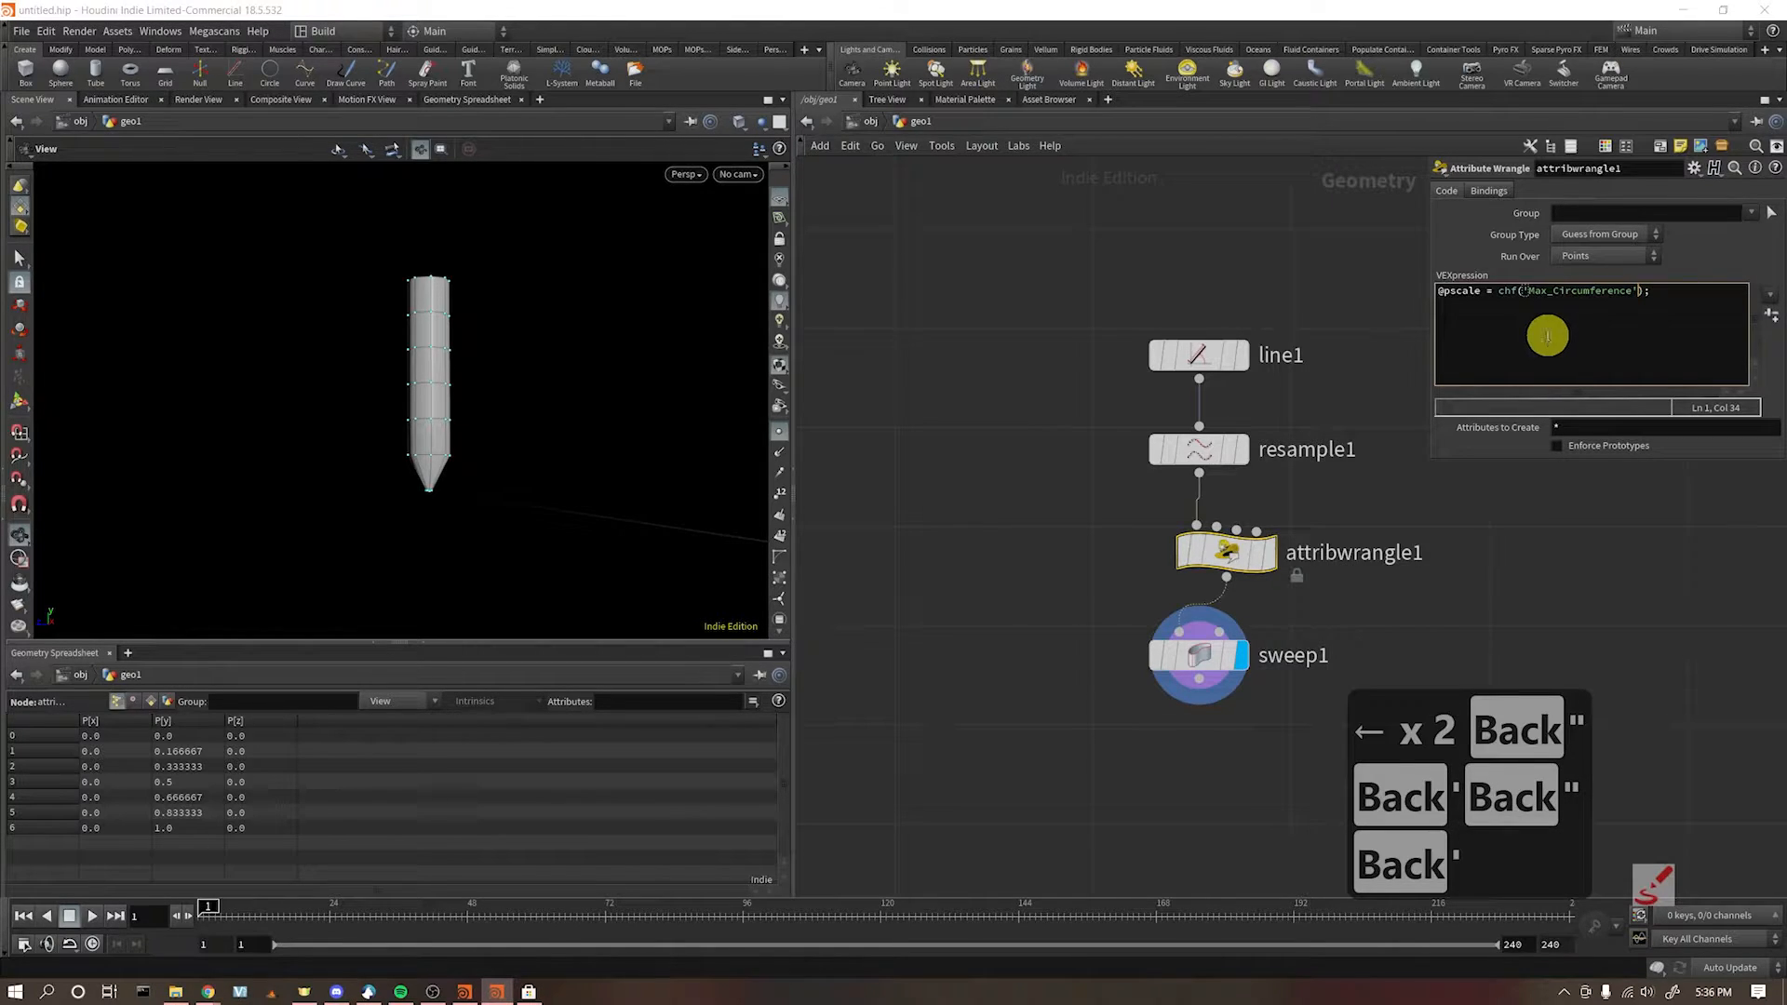
Step: Apply the wrangle expression and create the Max Circumference parameter from its channel reference
left_click(1537, 549)
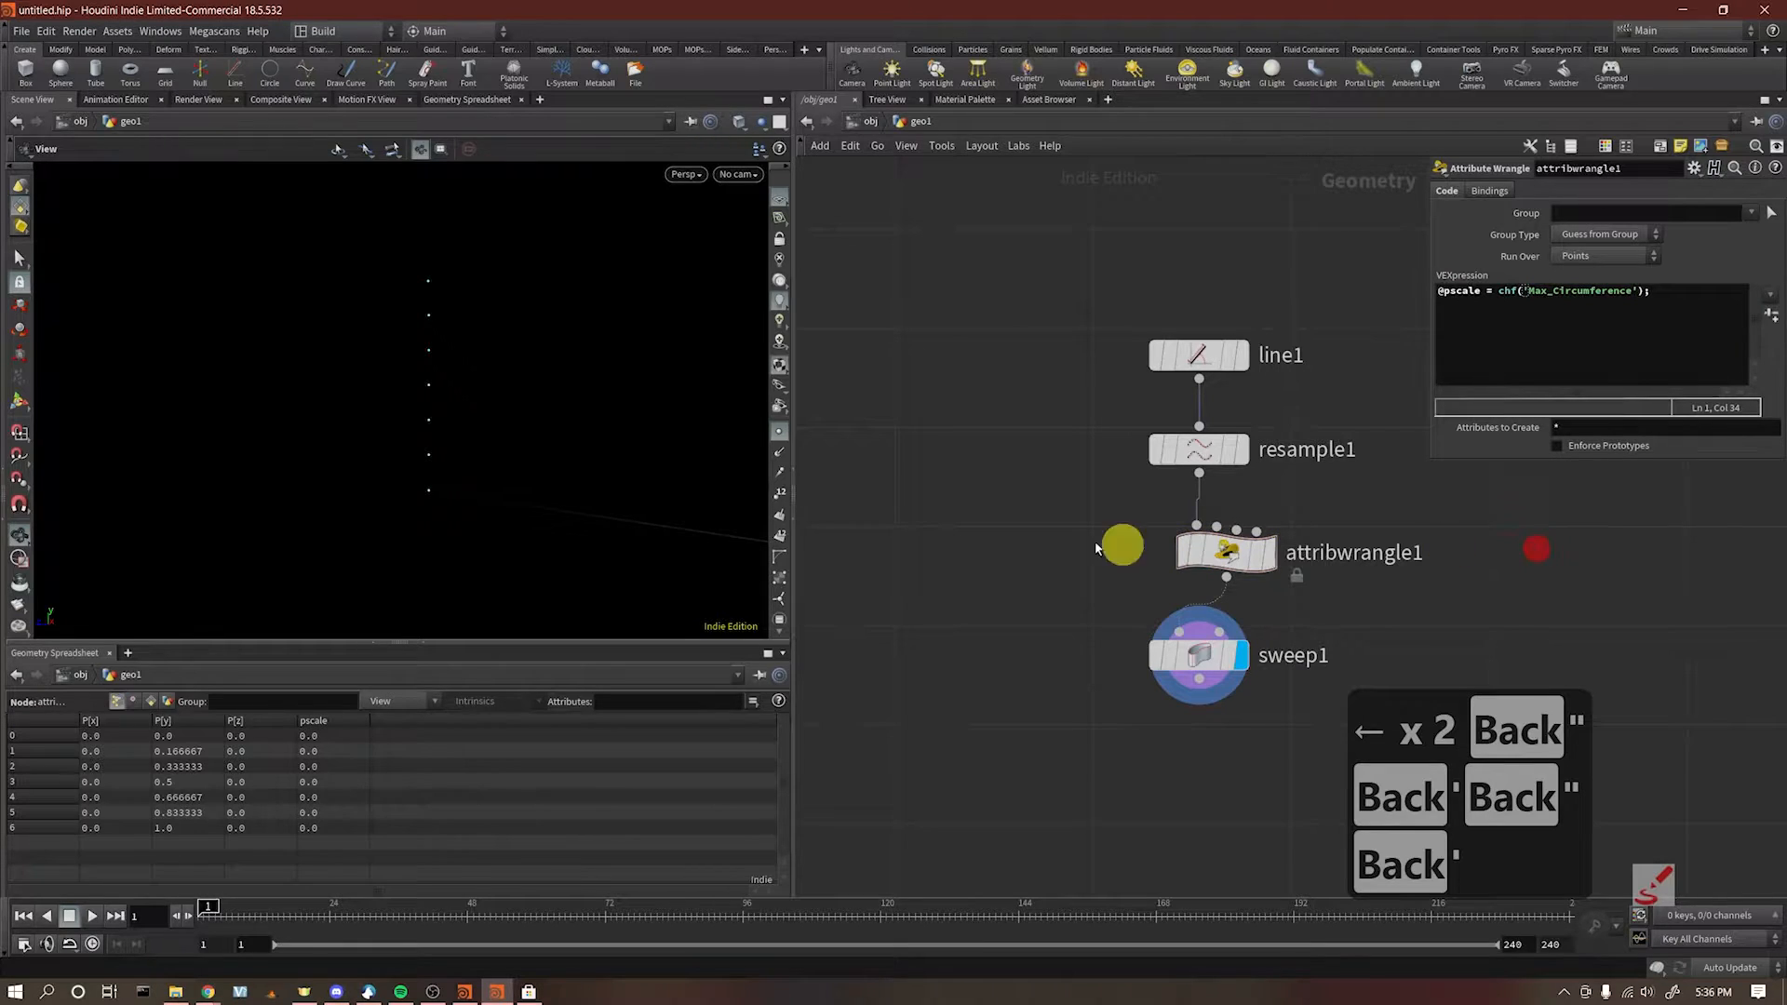
left_click_drag(455, 346, 479, 406)
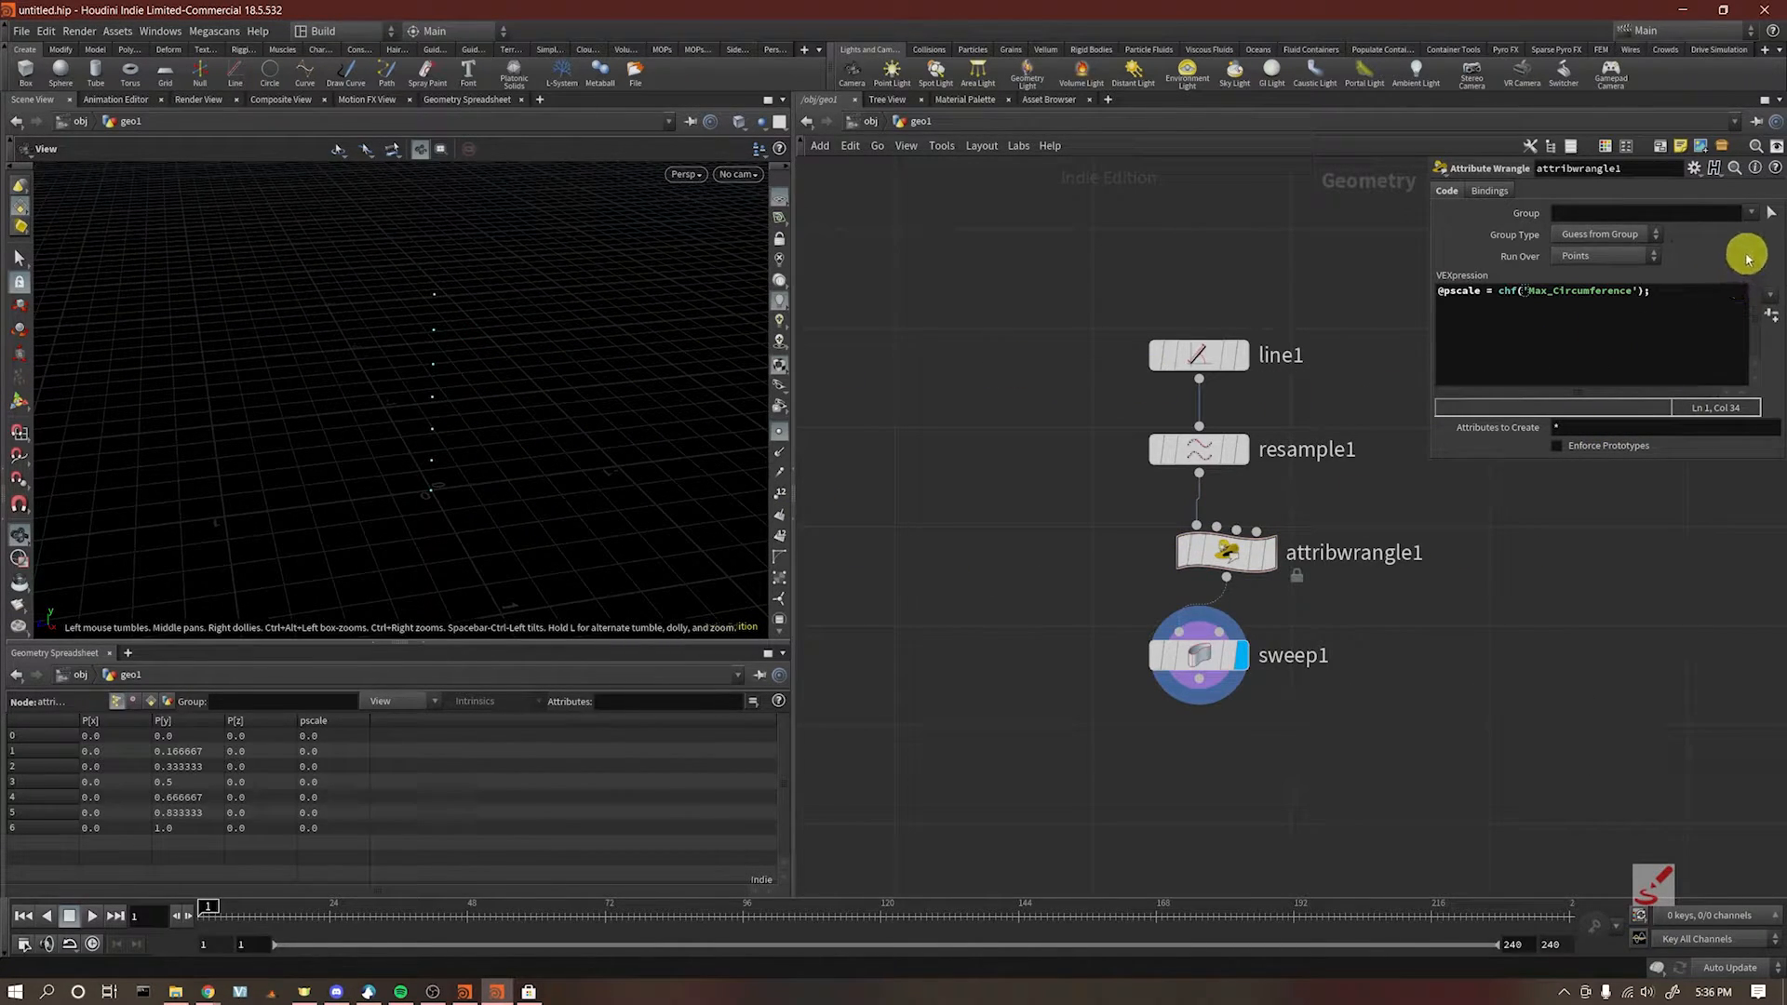
left_click_drag(1498, 290, 1638, 290)
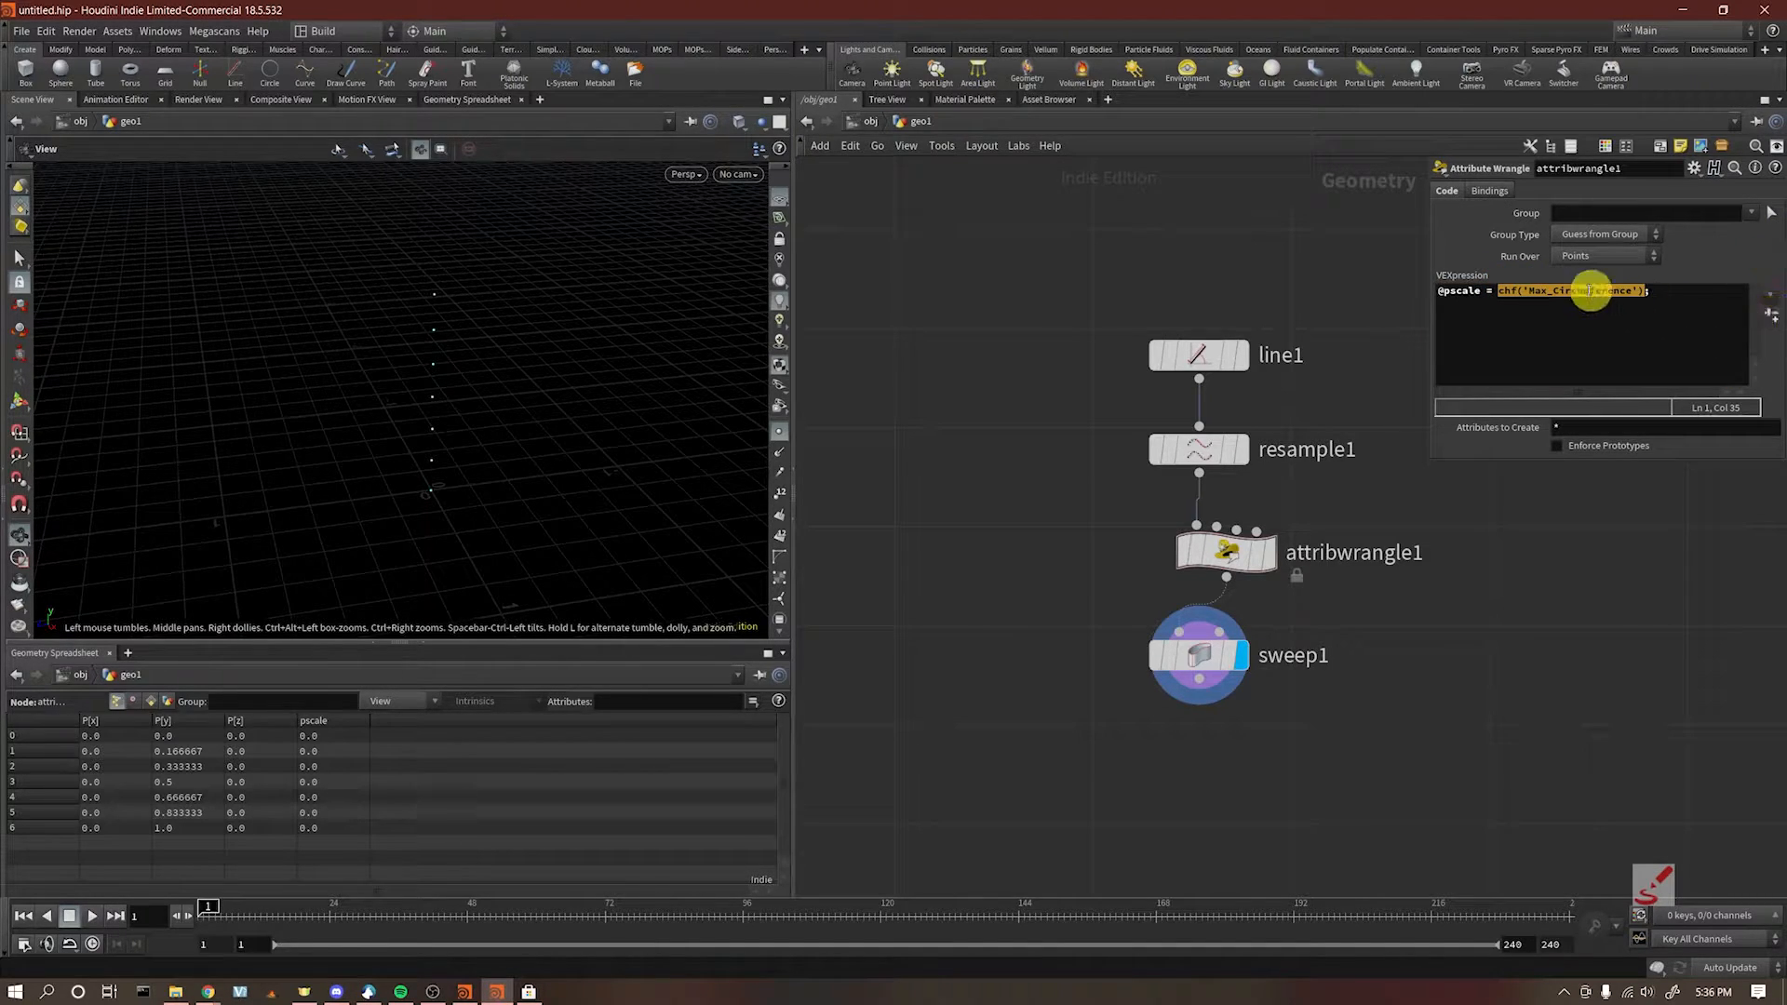
left_click(1775, 318)
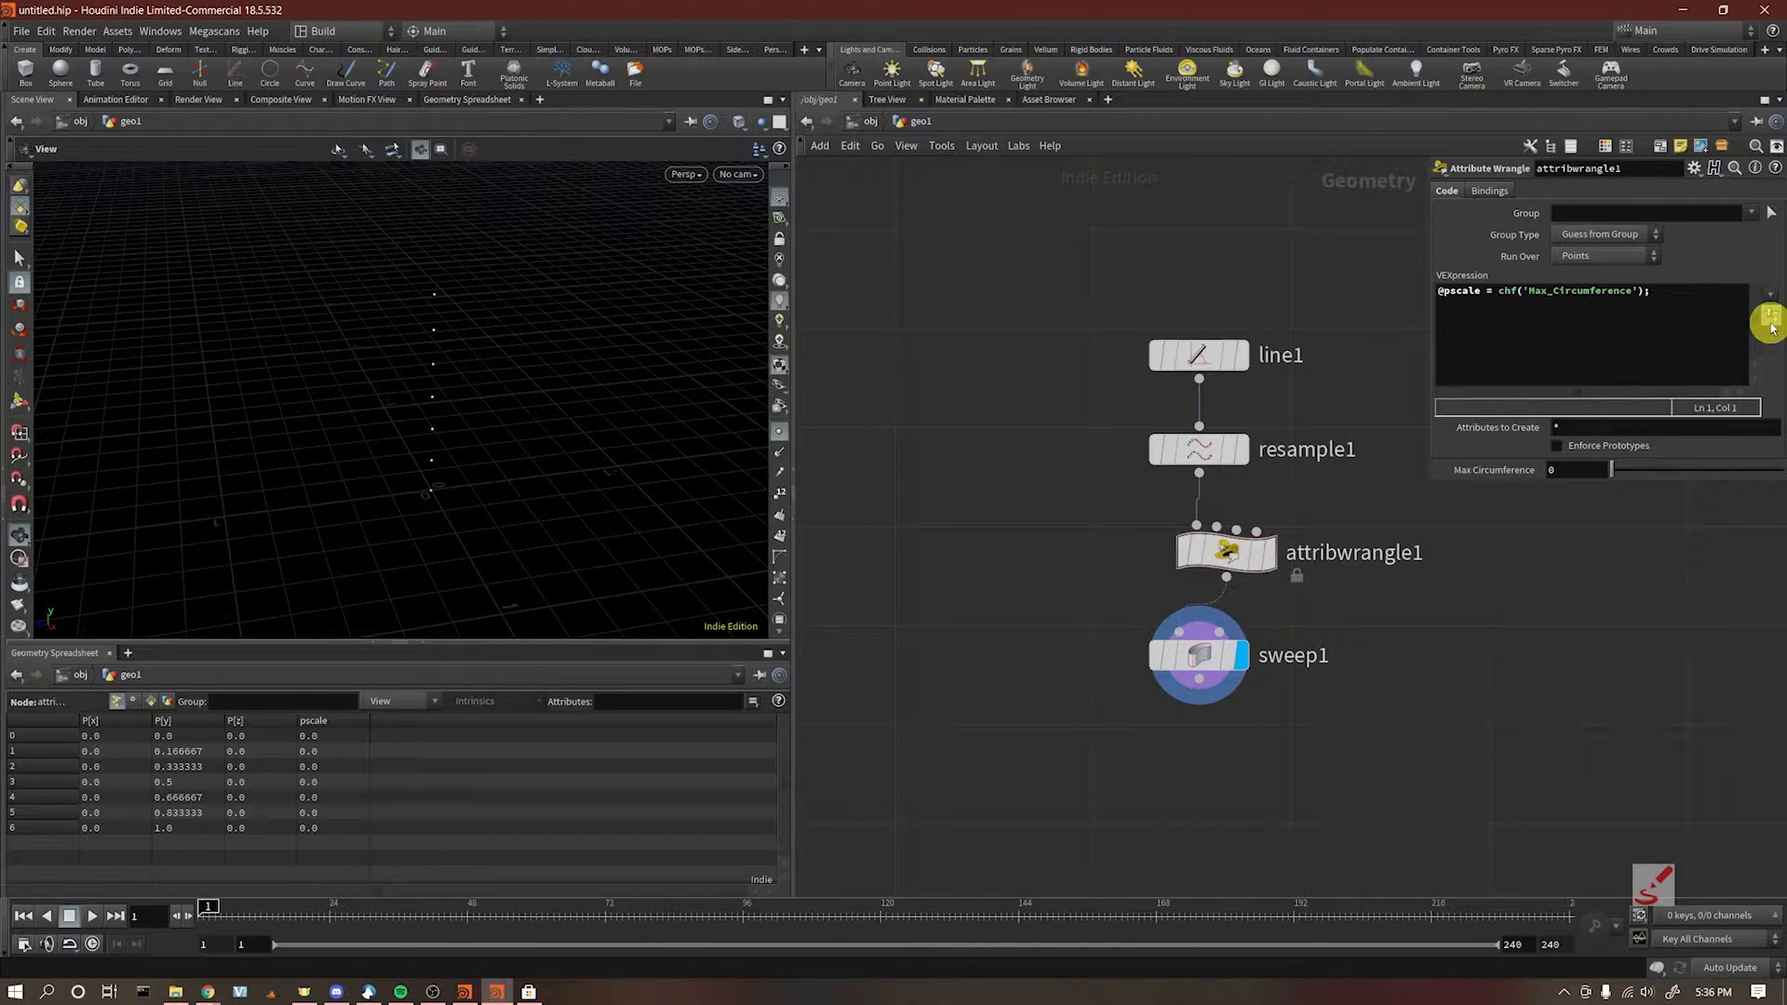
Step: Set the wrangle's Max Circumference parameter to 5
left_click_drag(1612, 470, 1782, 468)
left_click_drag(623, 482, 582, 437)
middle_click_drag(1509, 475, 1554, 435)
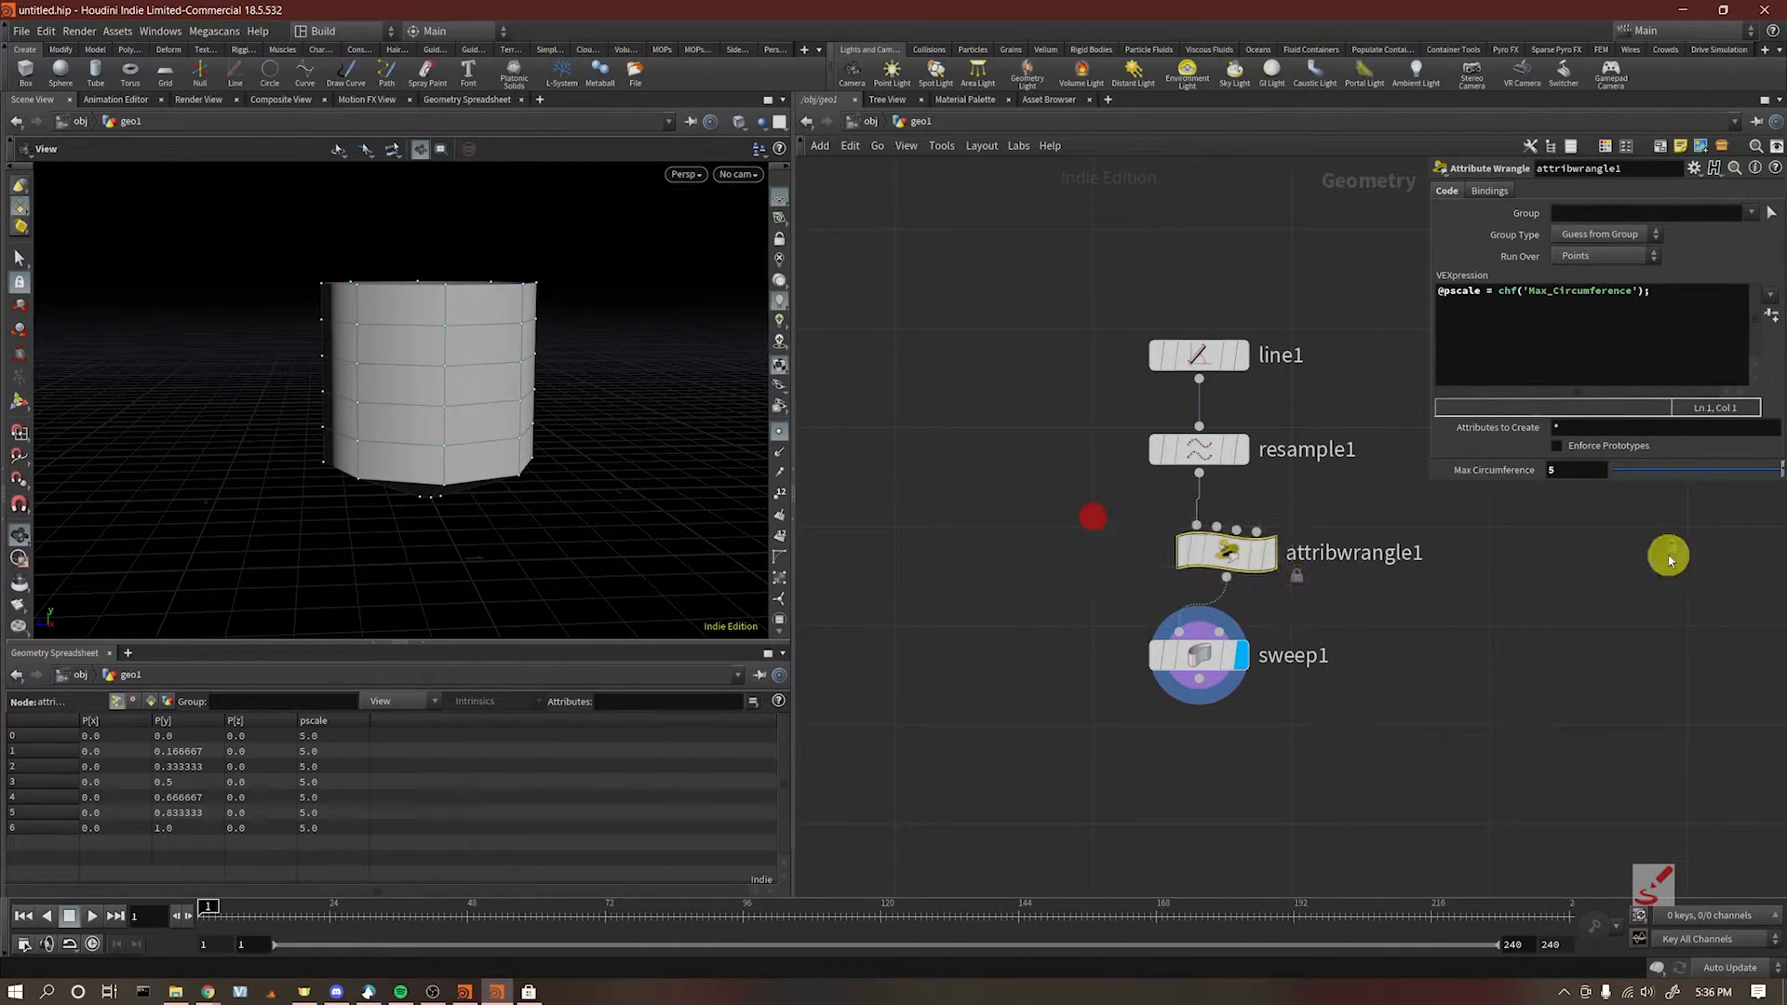
Step: Reshape the Sweep node's scale ramp into a wide base and narrow neck with value about 0.33, deleting the extra point at 0.731183
left_click(1199, 656)
left_click_drag(1594, 523, 1757, 547)
left_click(1675, 540)
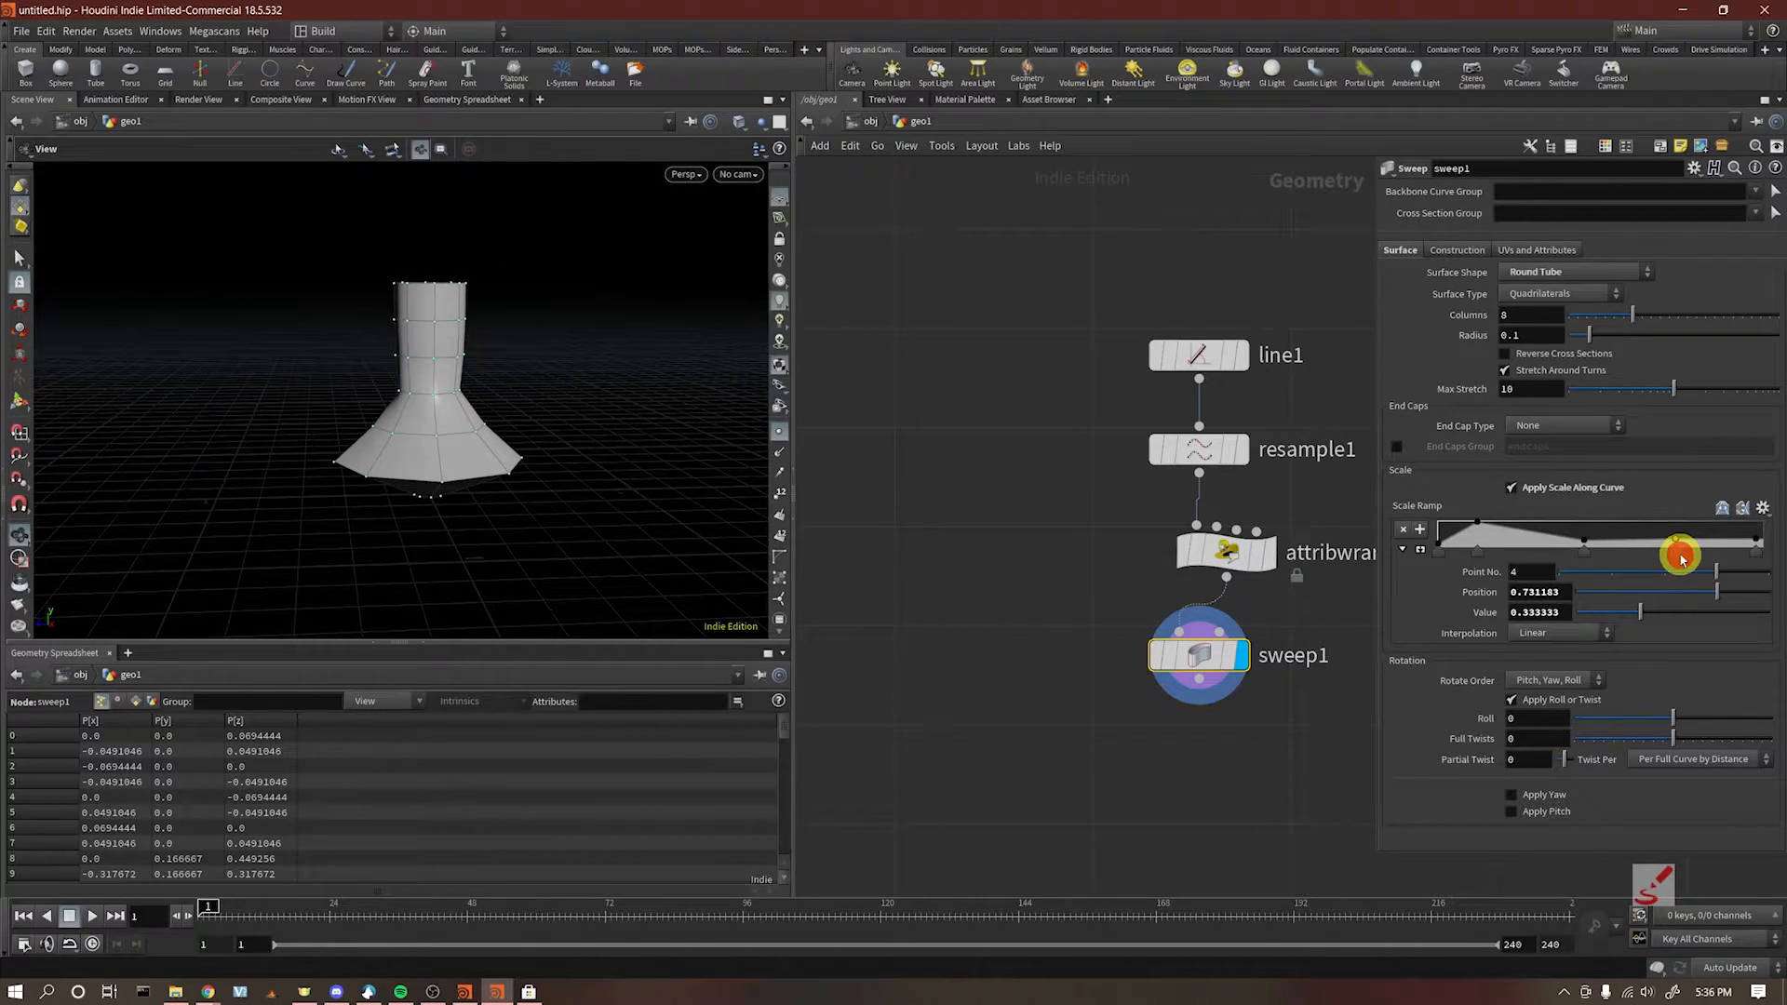
key("Delete")
mouse_move(512, 464)
left_mouse_down()
mouse_move(486, 410)
mouse_move(511, 462)
left_mouse_up()
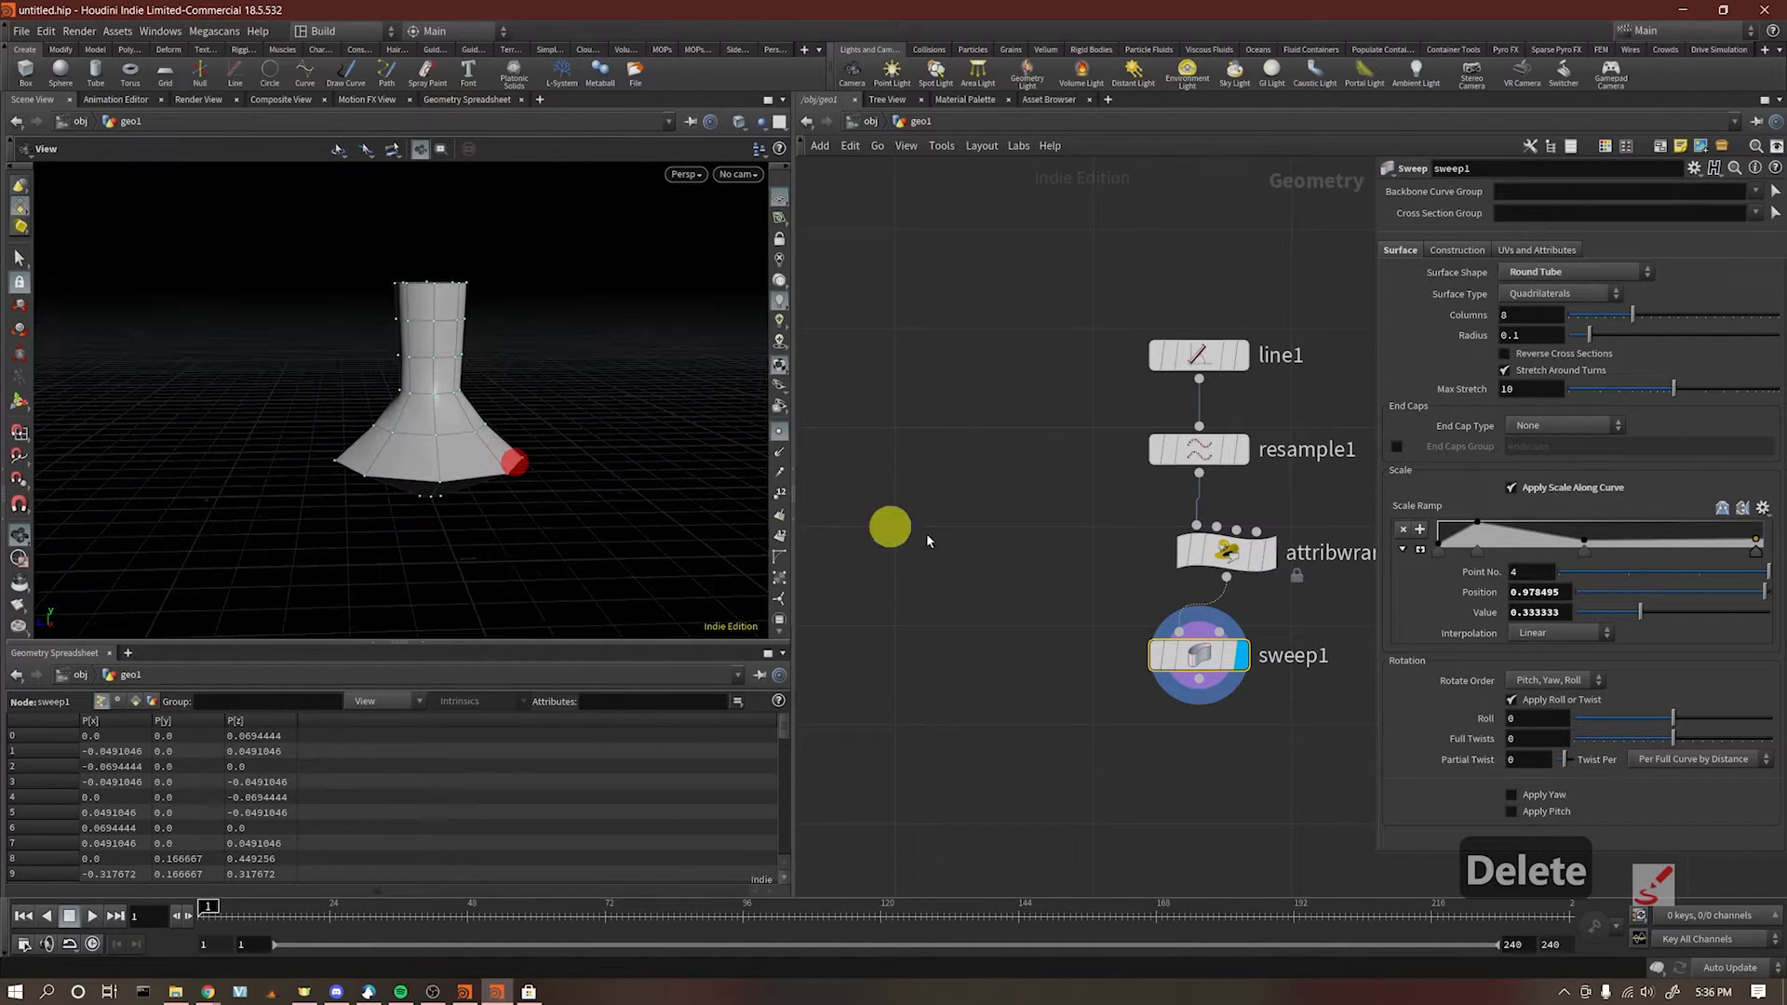
Step: Select all four nodes in the network and align them in a vertical column
middle_click_drag(1268, 733, 1175, 662)
left_click_drag(1009, 215, 1236, 689)
left_click_drag(948, 226, 1349, 717)
key("a")
key("a")
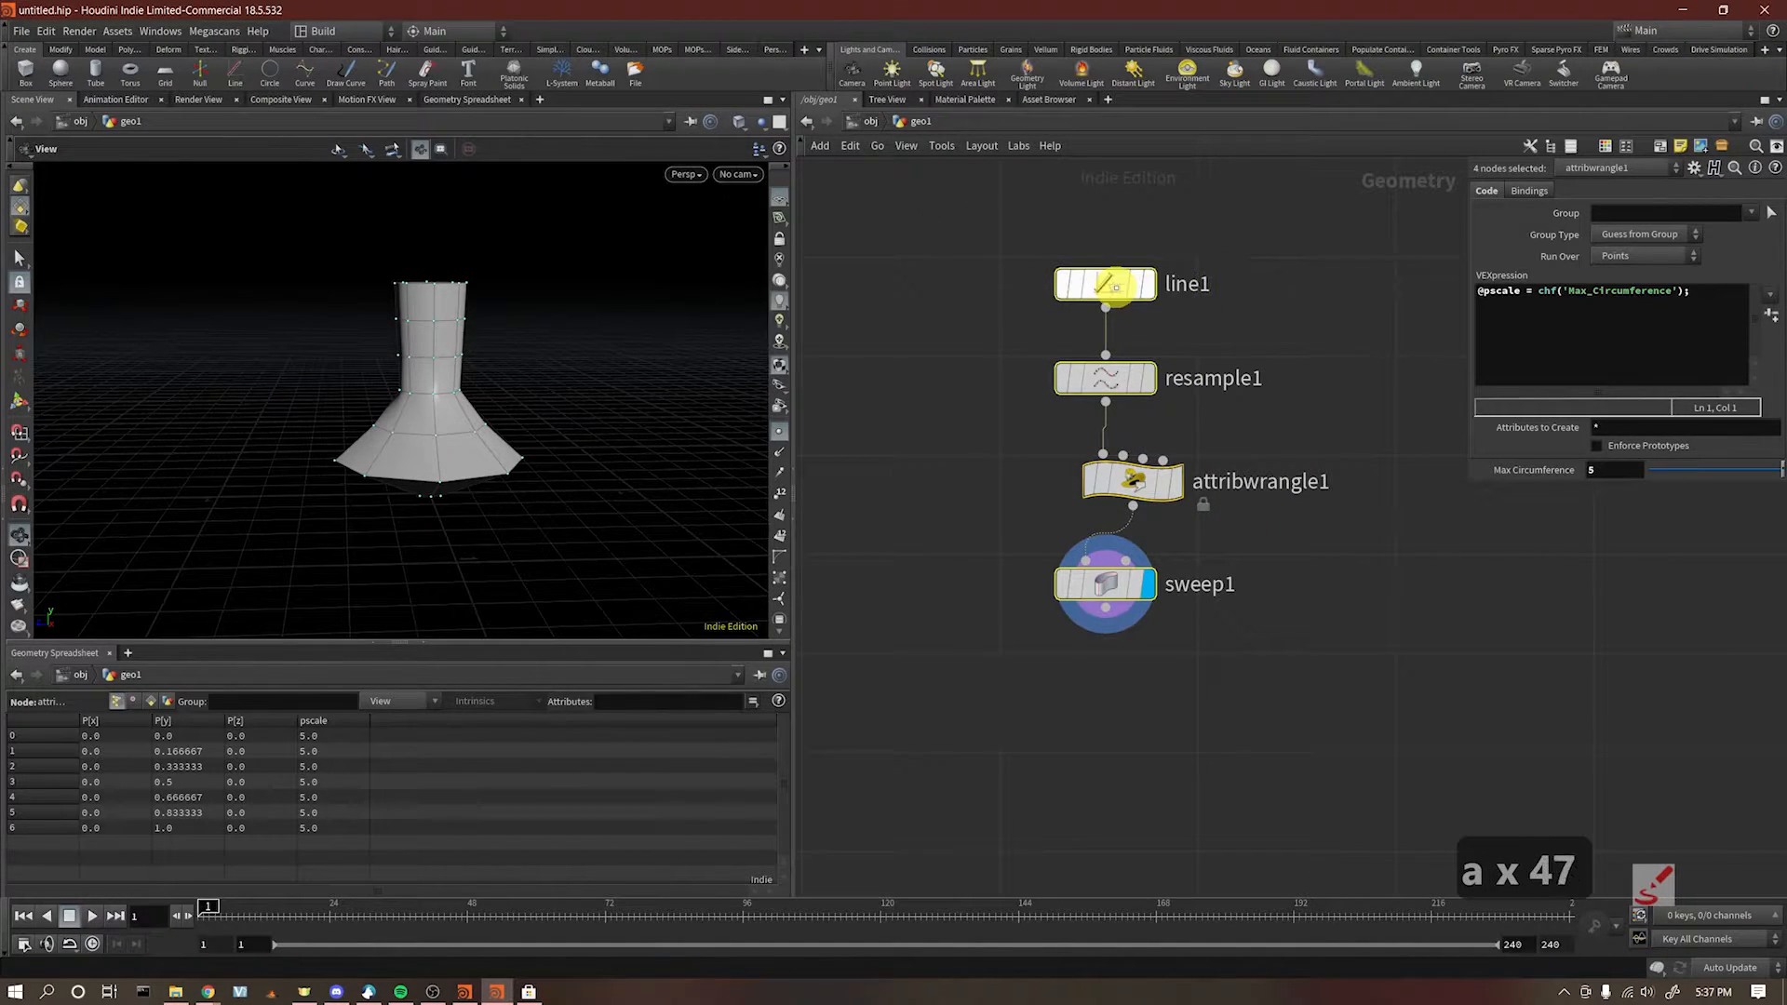
key("a")
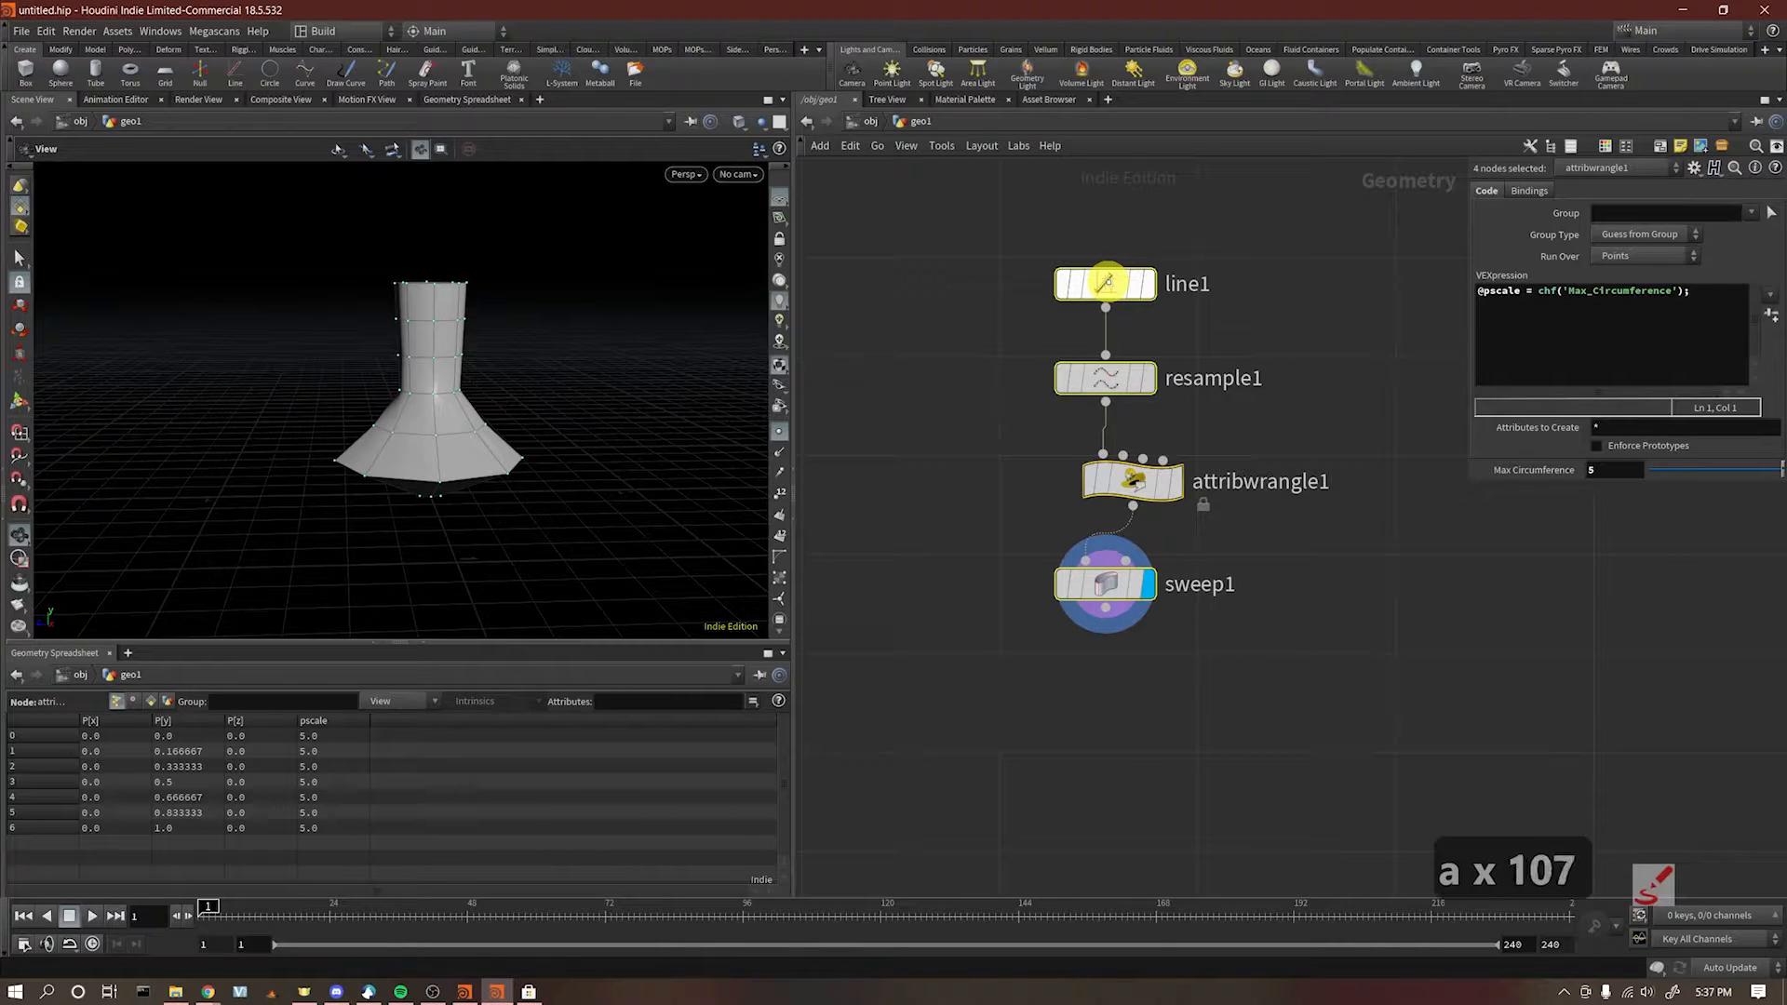
key("a")
left_click_drag(1107, 282, 1133, 677)
Step: Realign just the Attribute Wrangle and Sweep nodes, placing them side by side in a horizontal row
key("a")
left_click_drag(1107, 284, 1270, 499)
key("a")
key("a")
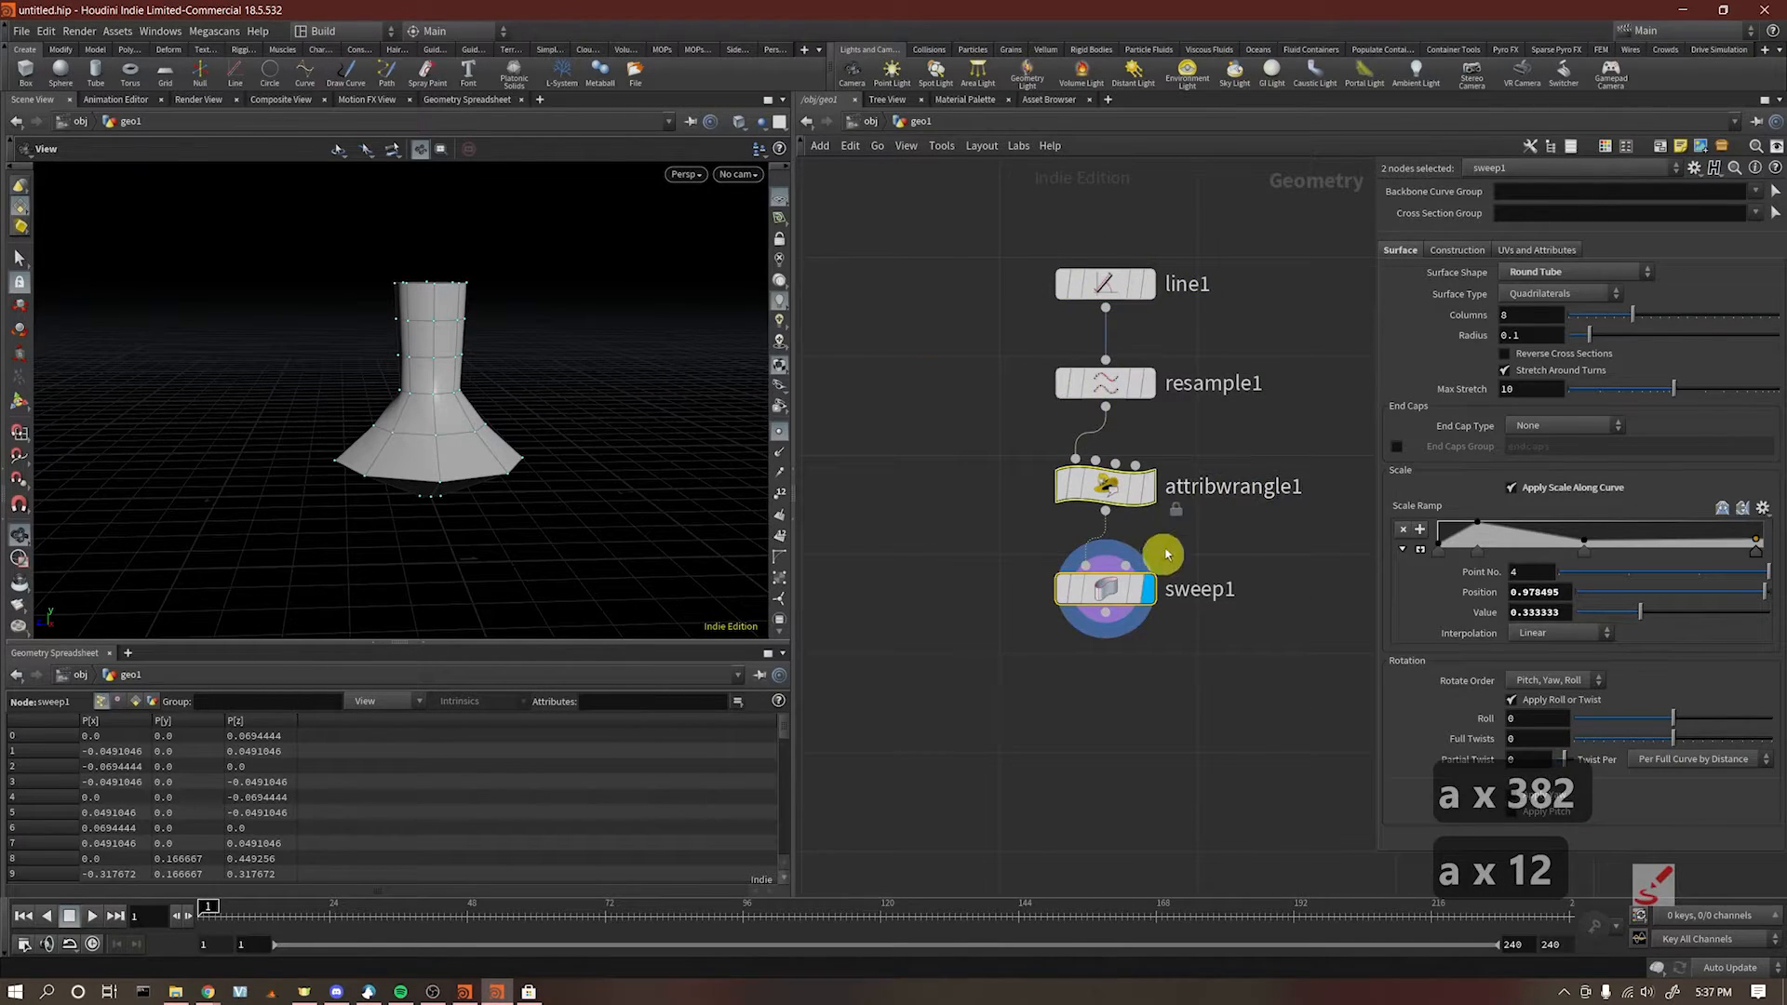
key("a")
left_click_drag(1112, 490, 1307, 491)
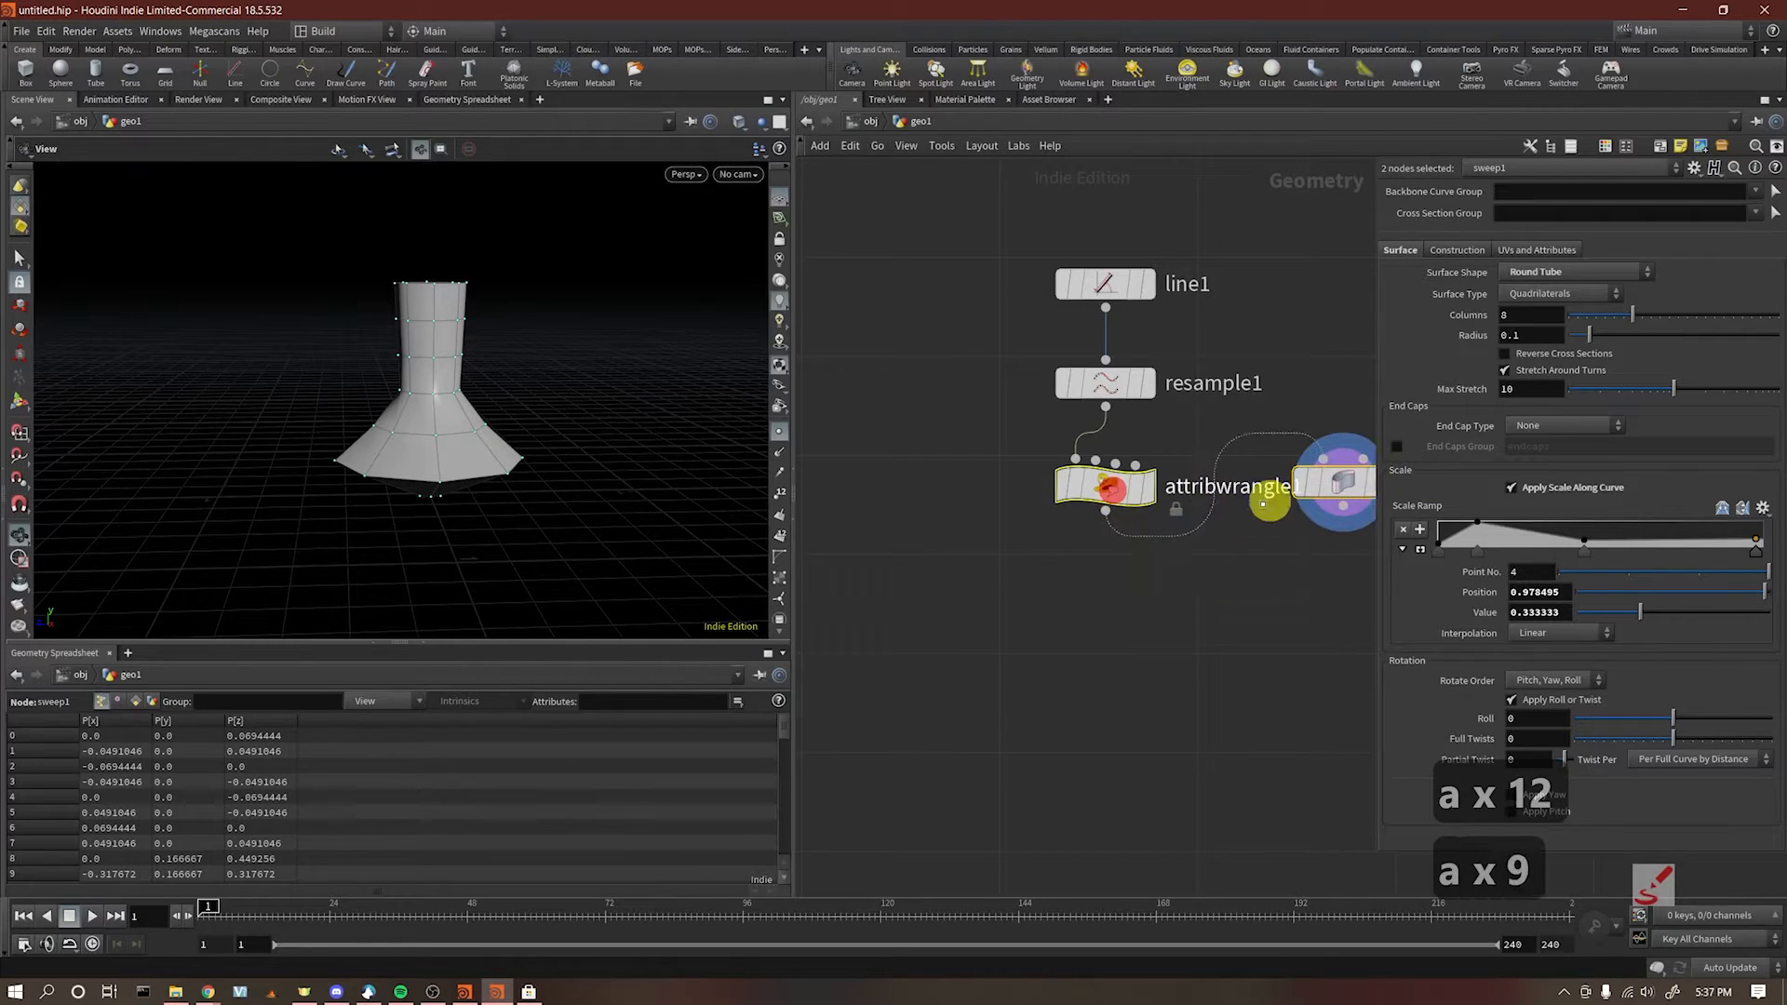
Step: Arrange all four nodes, from the Line down to the Sweep, in one vertical column again
middle_click_drag(1310, 586, 1080, 574)
scroll(1080, 577, "down", 1)
left_click_drag(873, 264, 806, 223)
key("a")
left_click_drag(910, 323, 1000, 653)
middle_click_drag(1055, 638, 1248, 596)
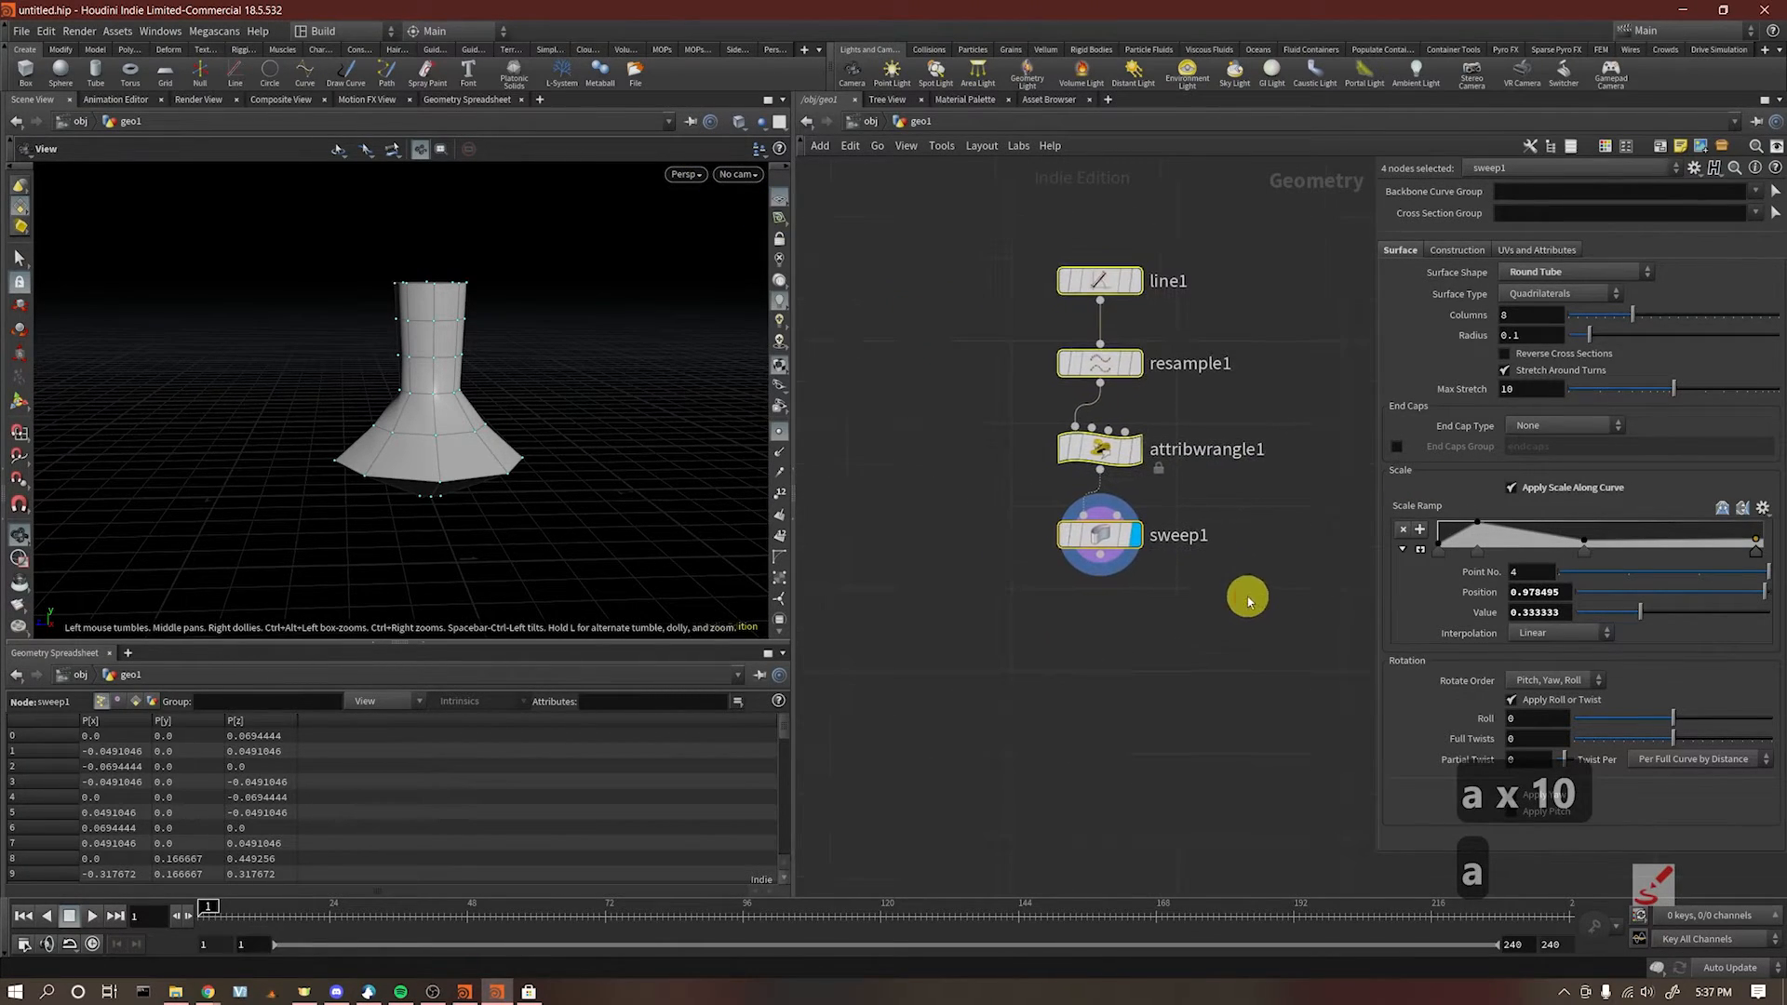
left_click(1248, 598)
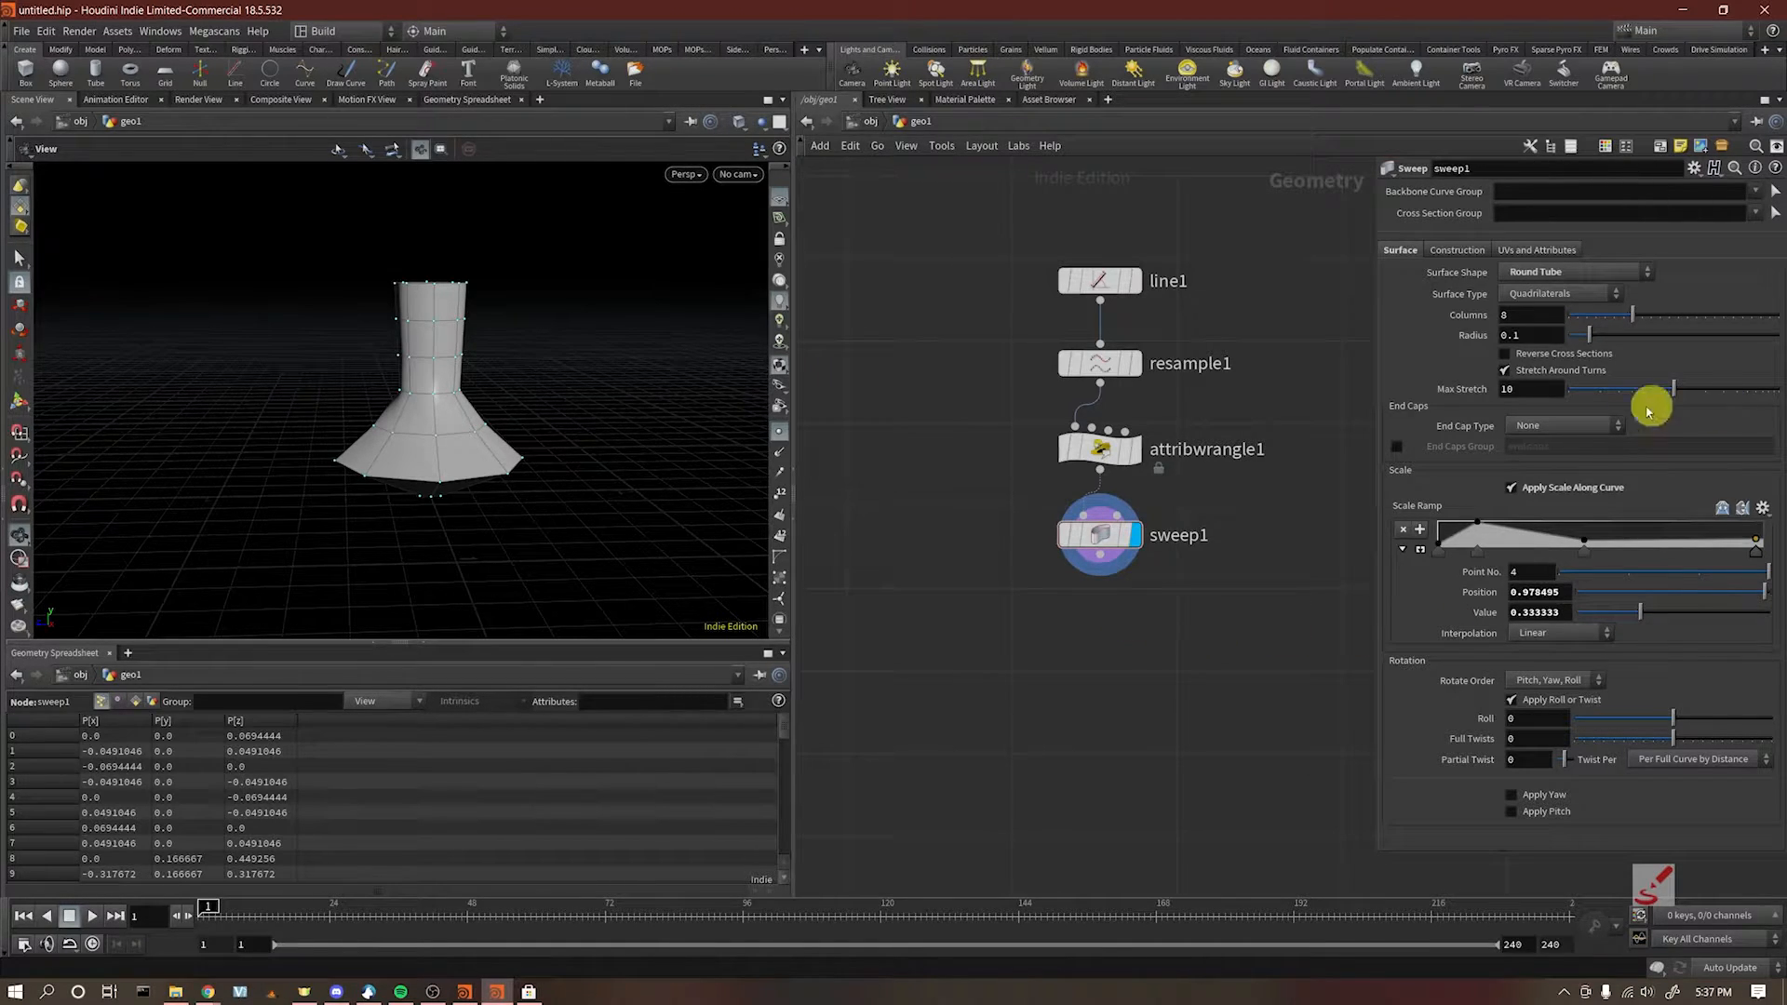
Step: Try closing the bottle's open base with a displayed PolyFill node below the Sweep, and delete that node
left_click_drag(395, 526, 419, 485)
key("Tab")
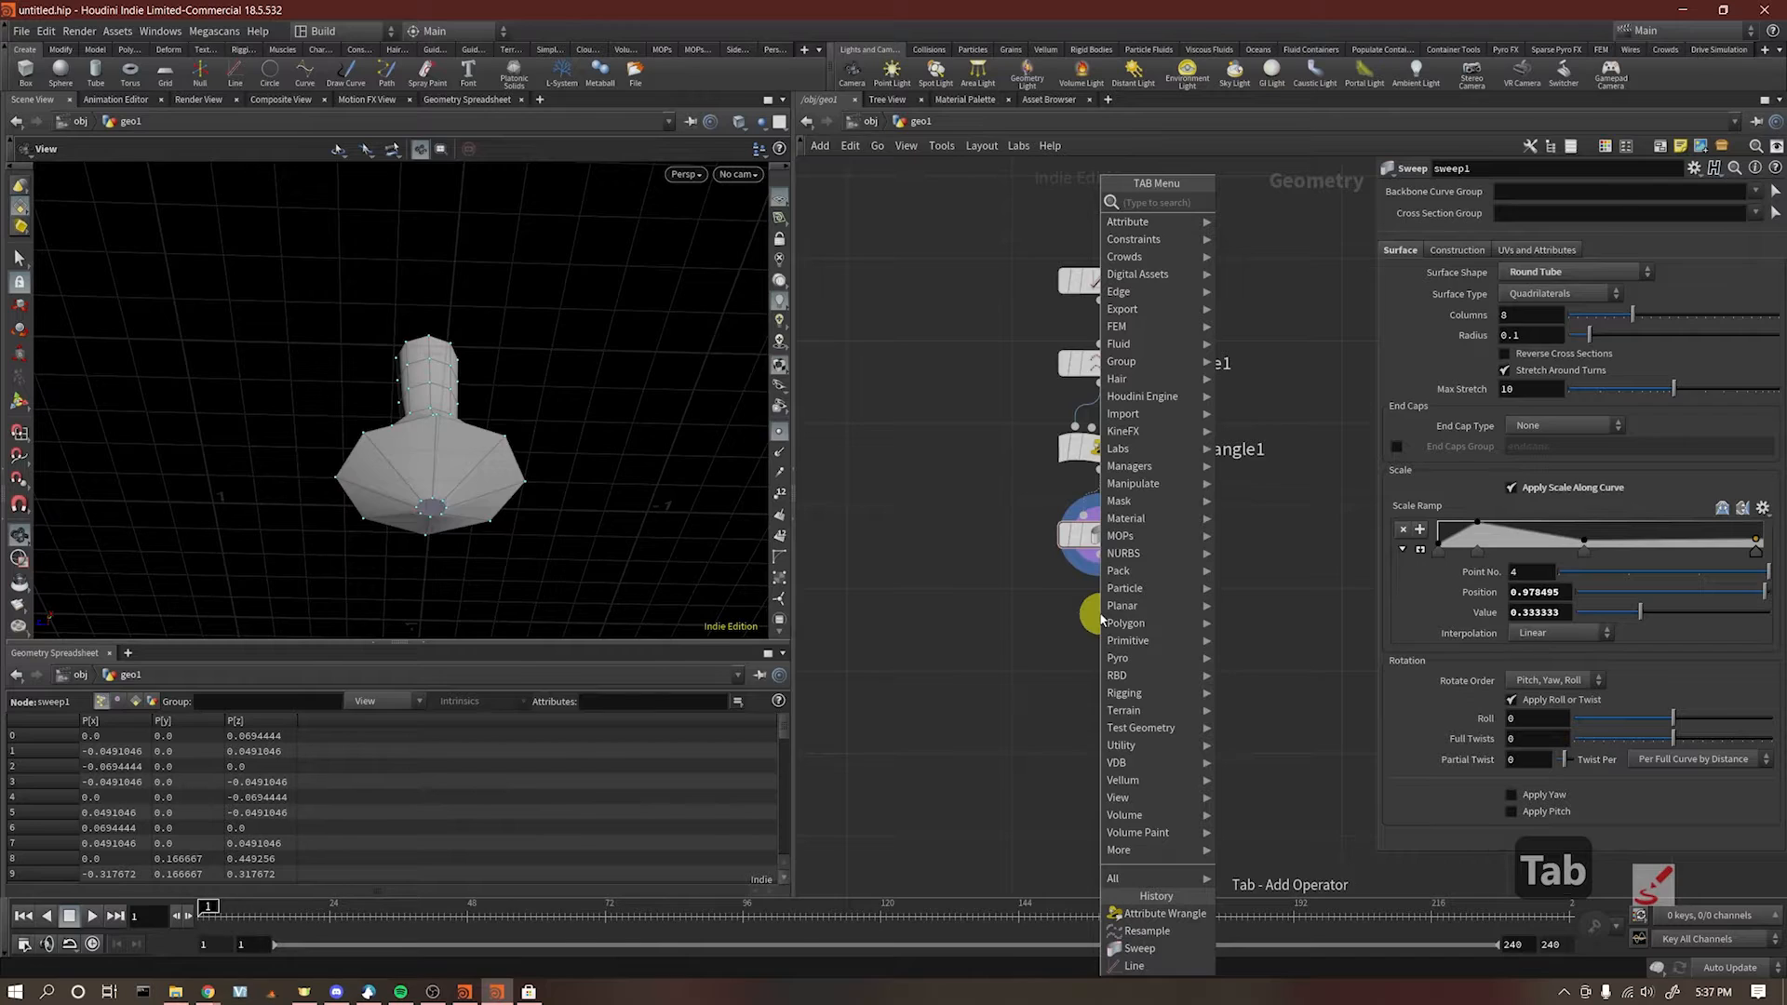
type("poly")
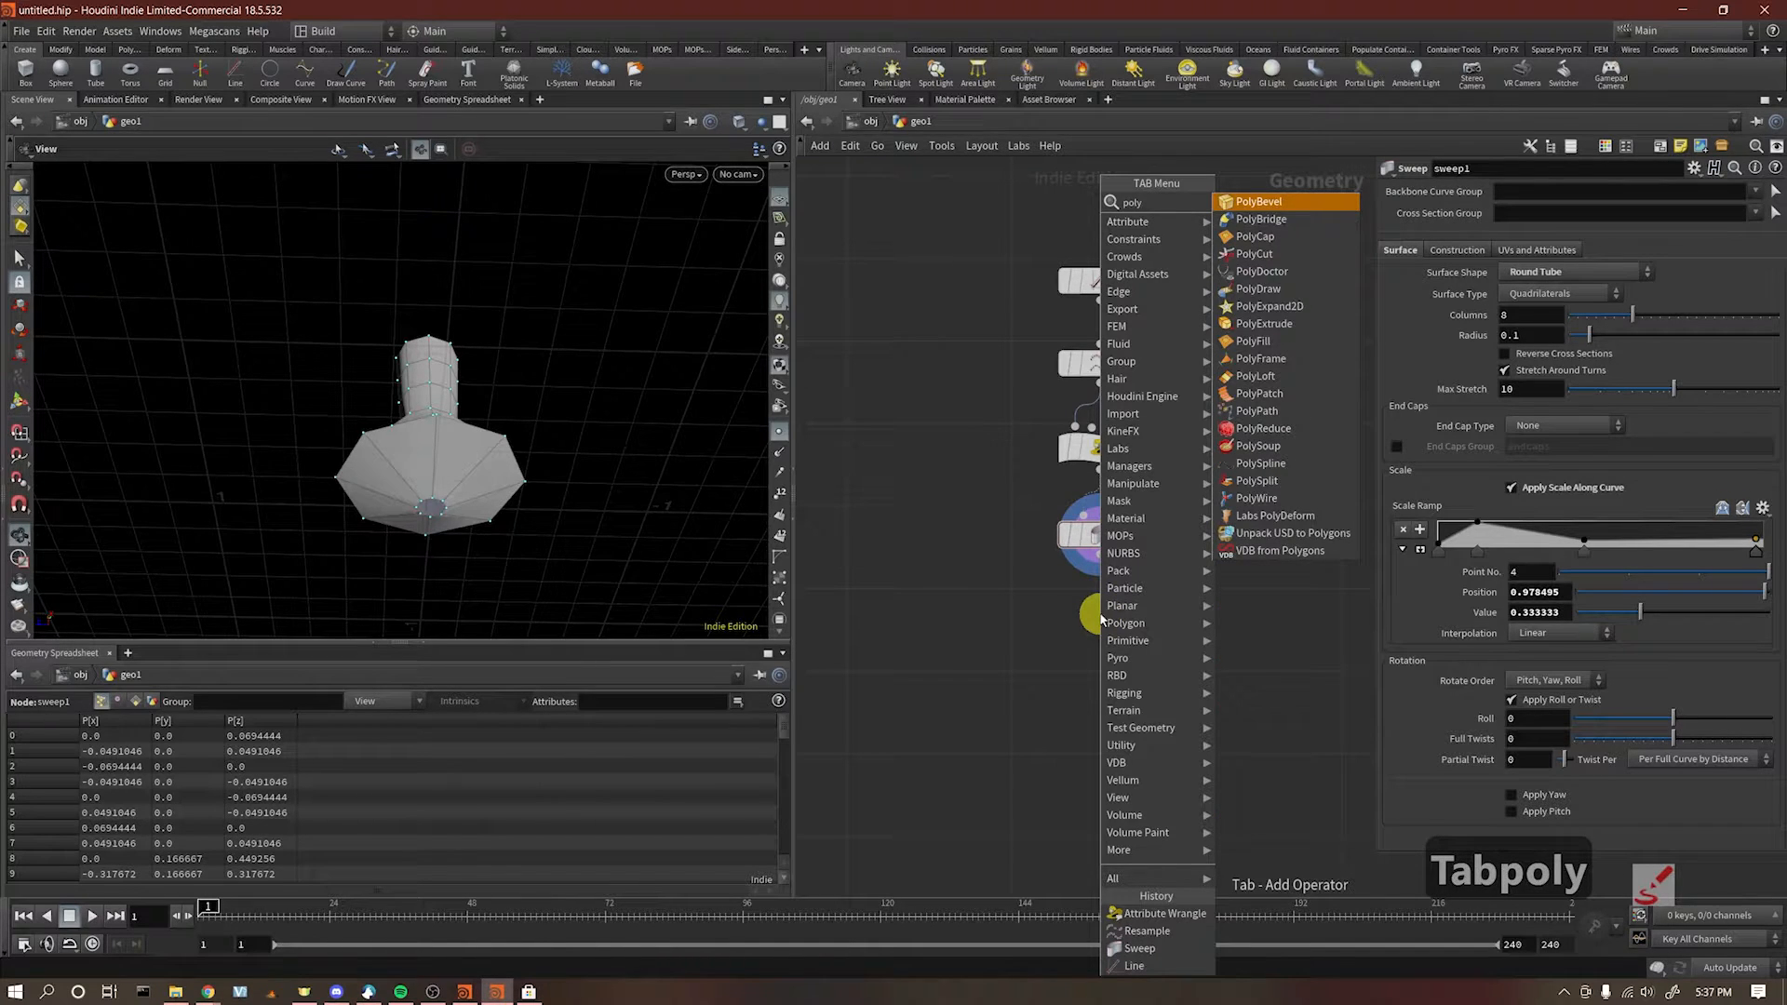
type("fill")
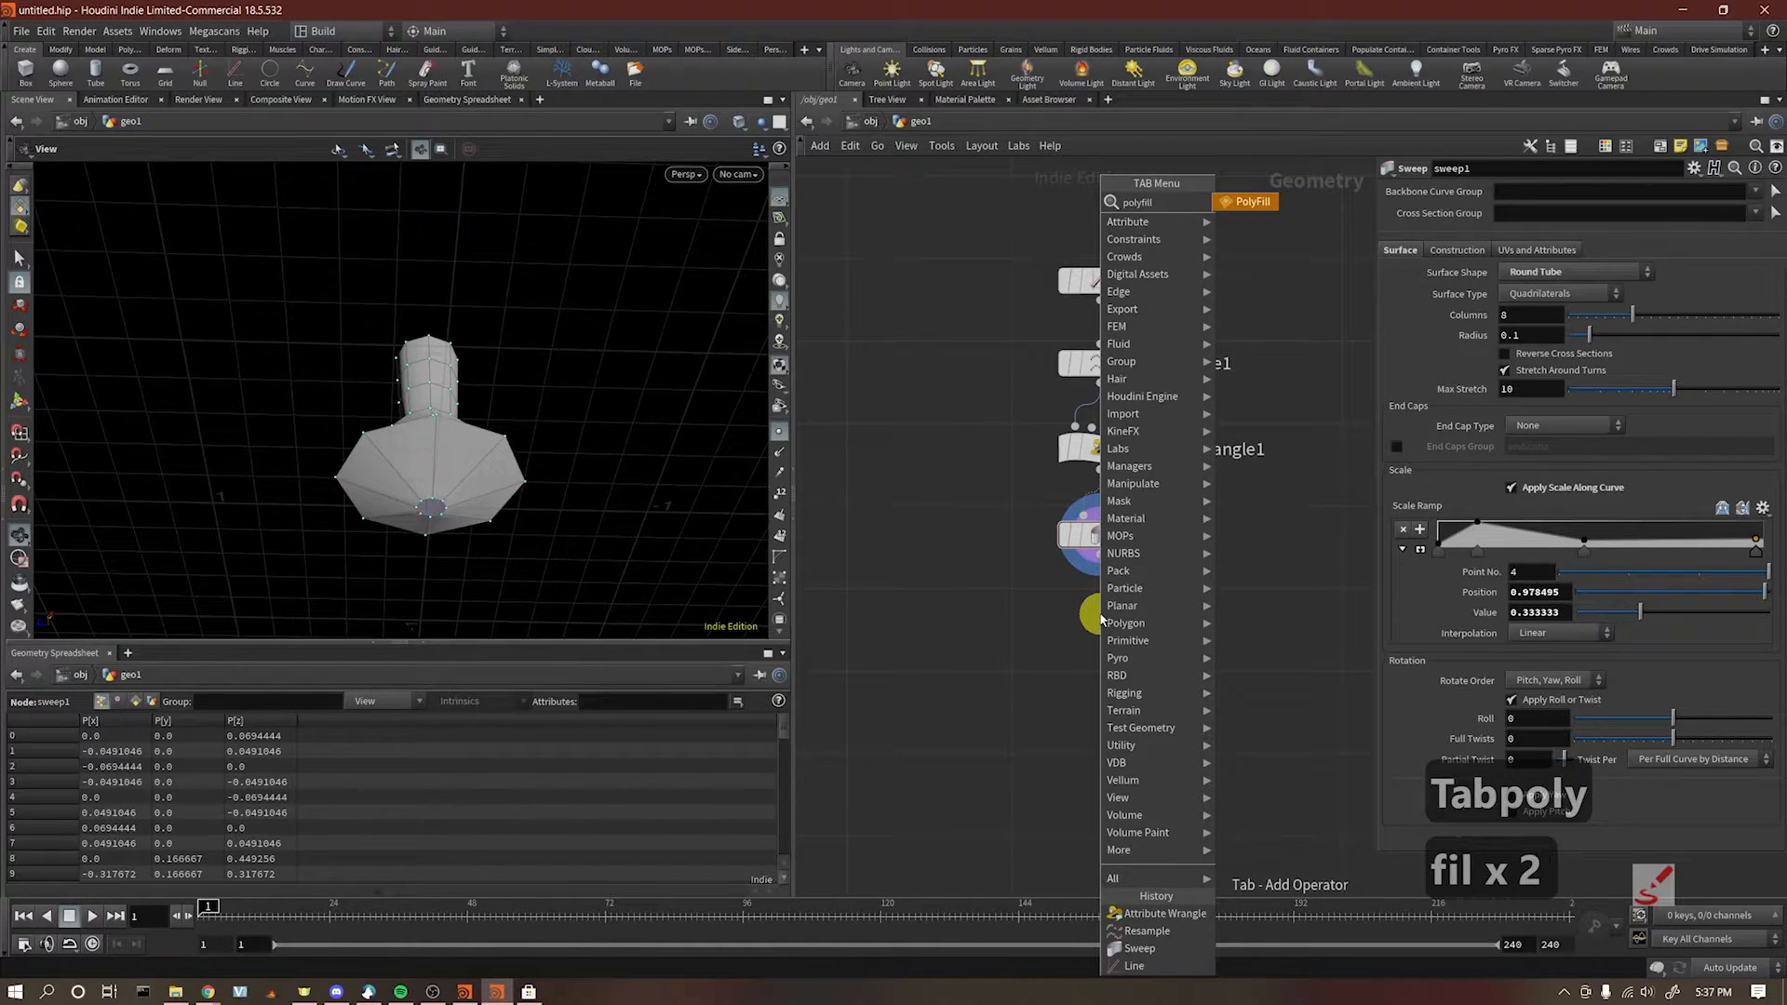
key("Return")
left_click(1102, 619)
left_click_drag(484, 454, 471, 495)
left_click(1135, 617)
mouse_move(591, 440)
left_mouse_down()
mouse_move(572, 595)
mouse_move(575, 431)
mouse_move(606, 444)
left_mouse_up()
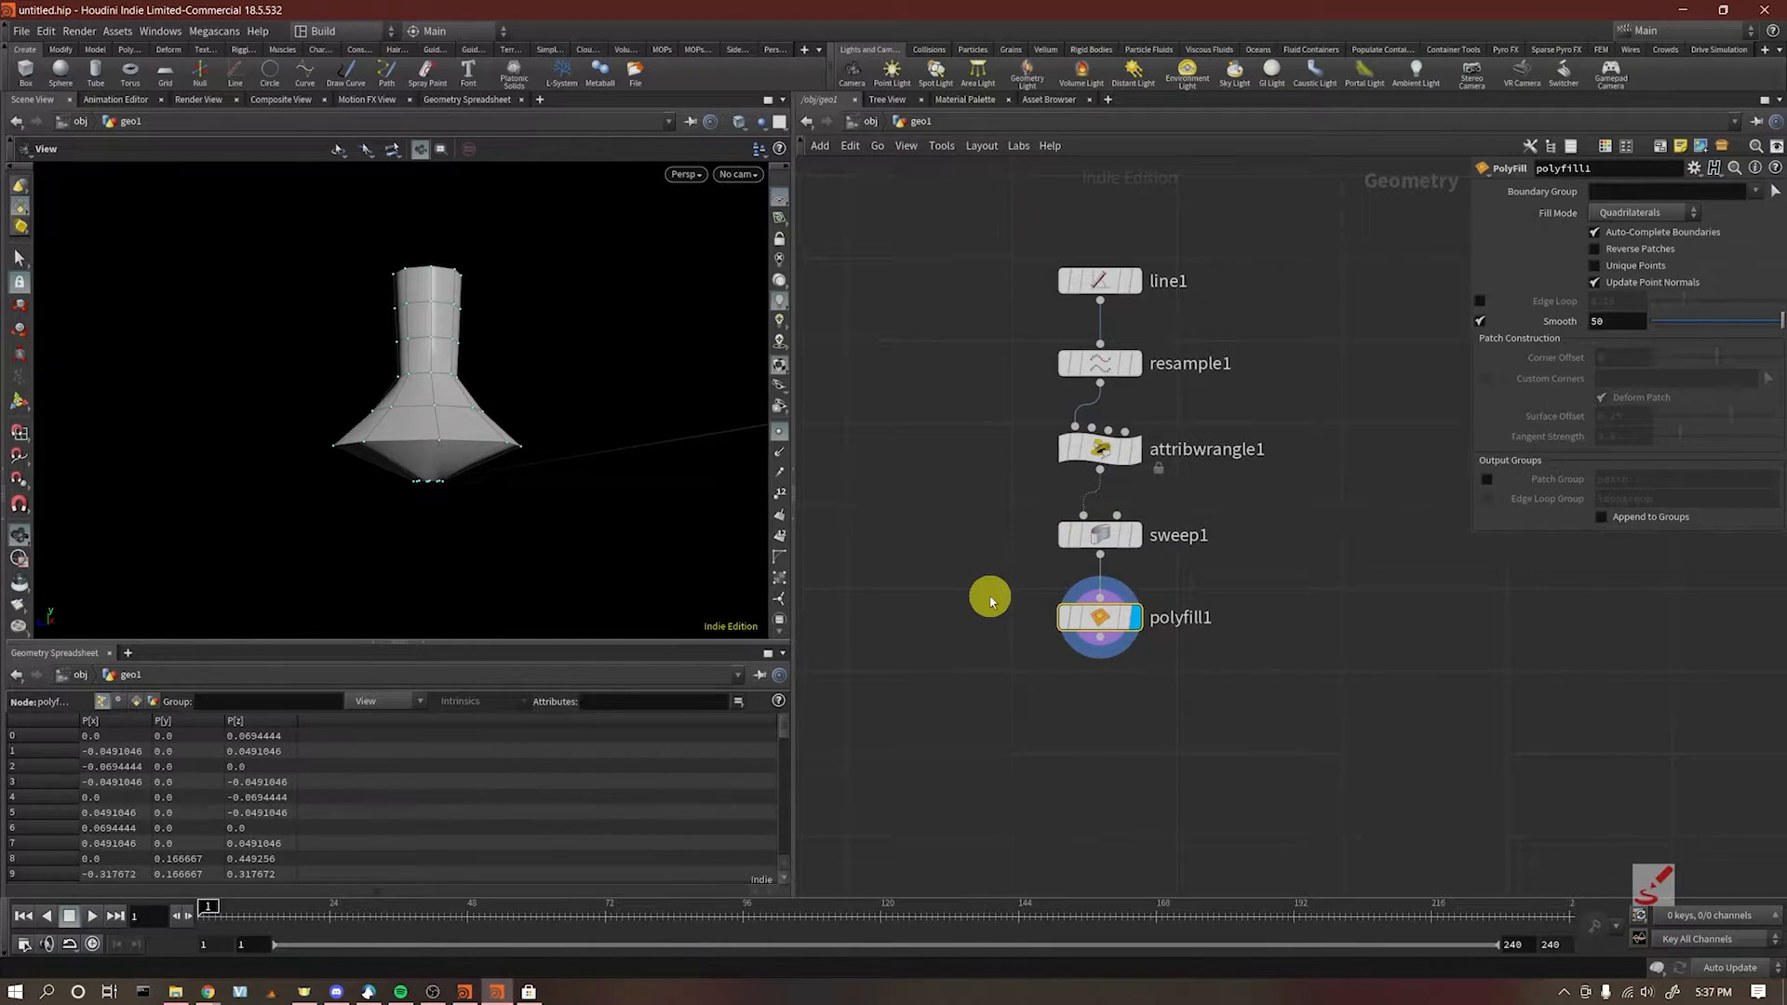
key("Delete")
Step: Add a second Attribute Wrangle directly below the Sweep node, wired to the Sweep's output
left_click(1108, 538)
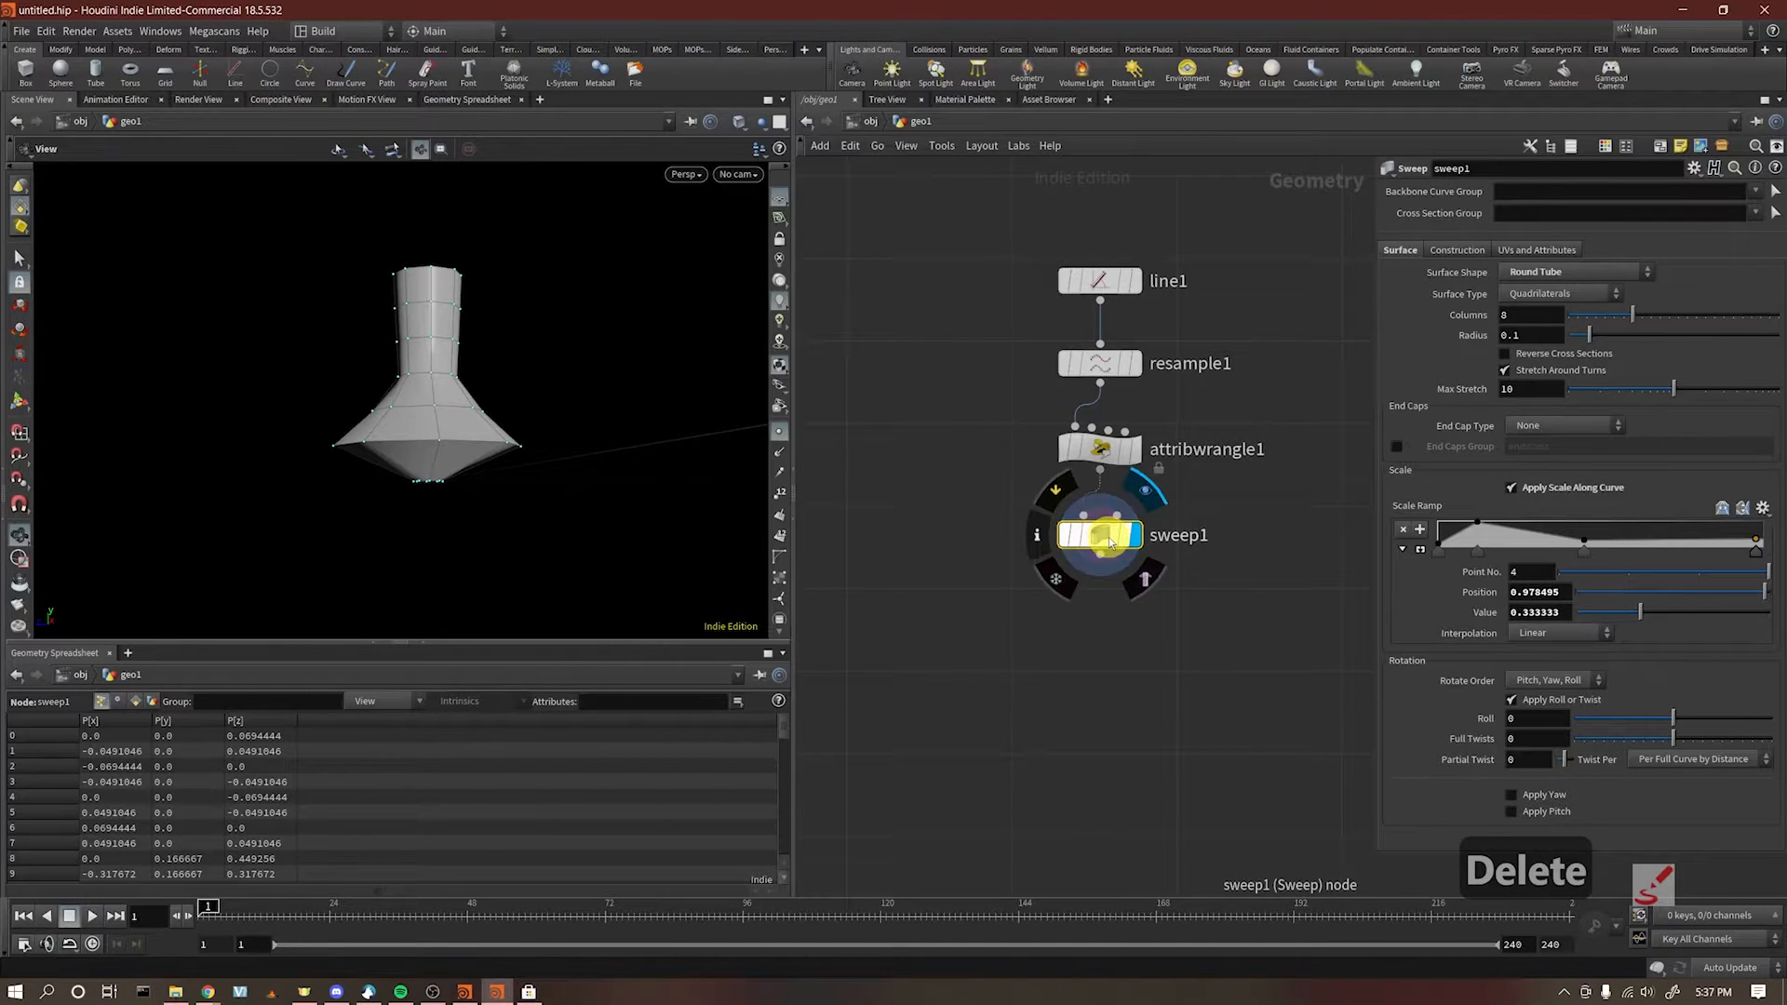
left_click_drag(1107, 559, 1101, 606)
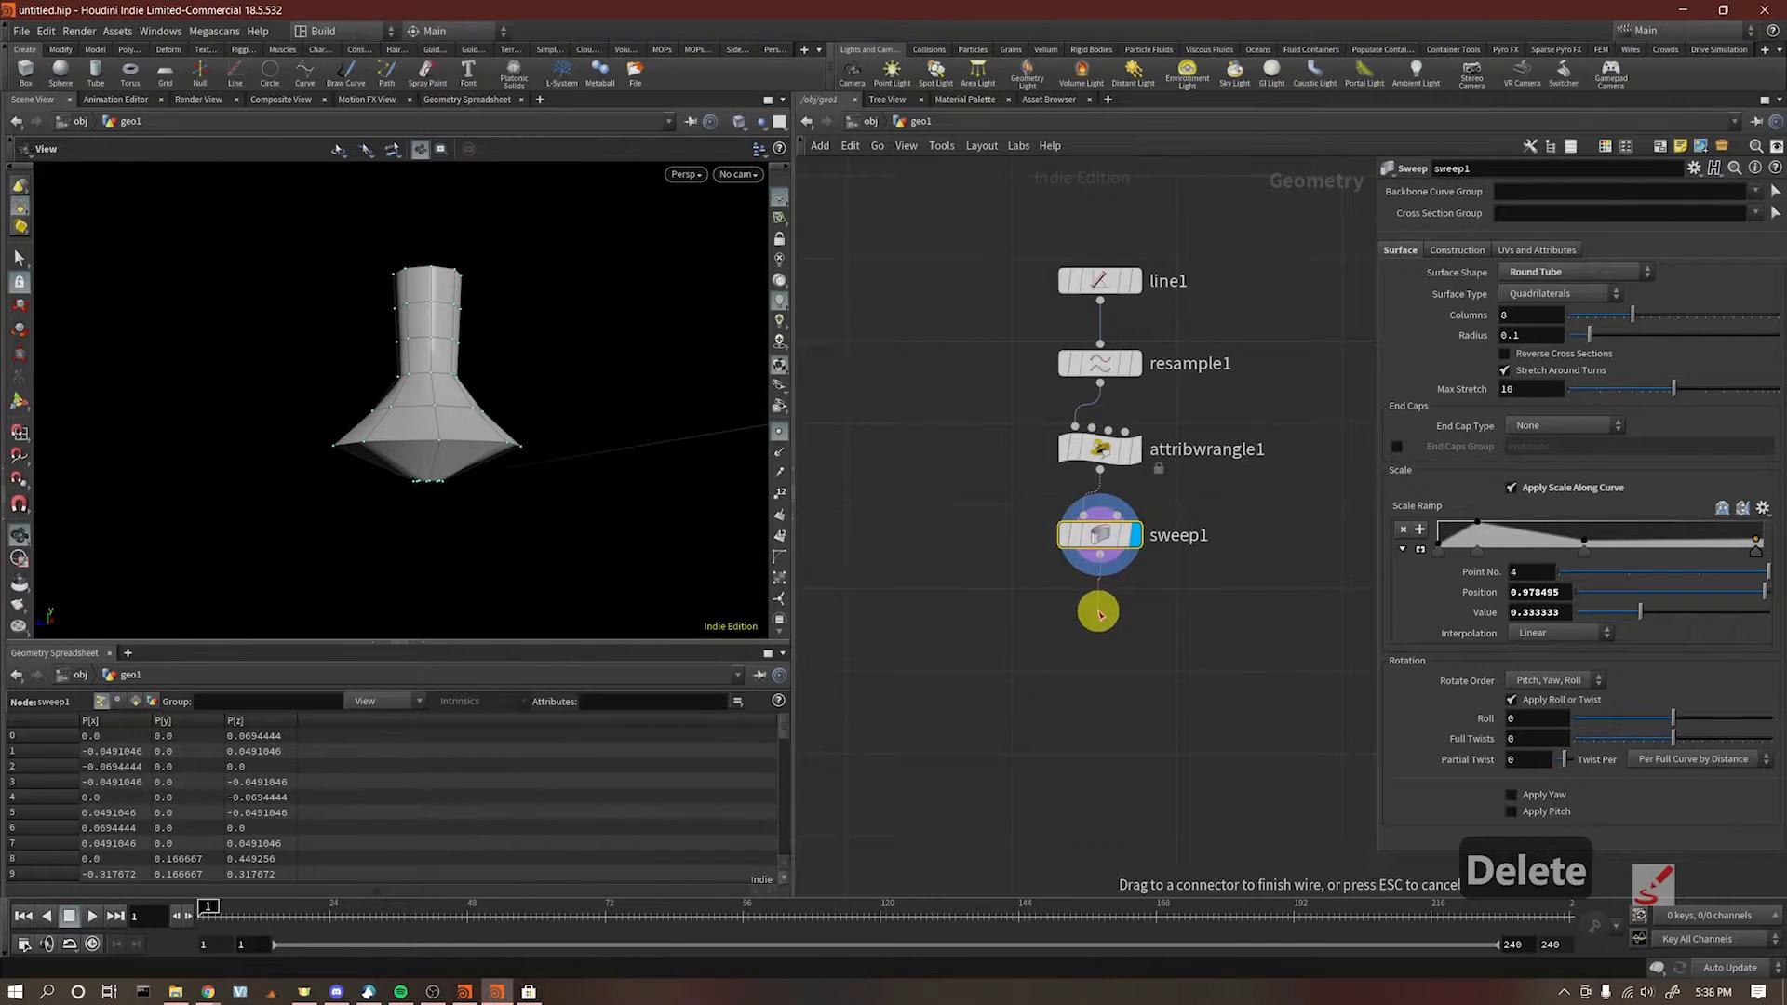
key("Tab")
type("aw")
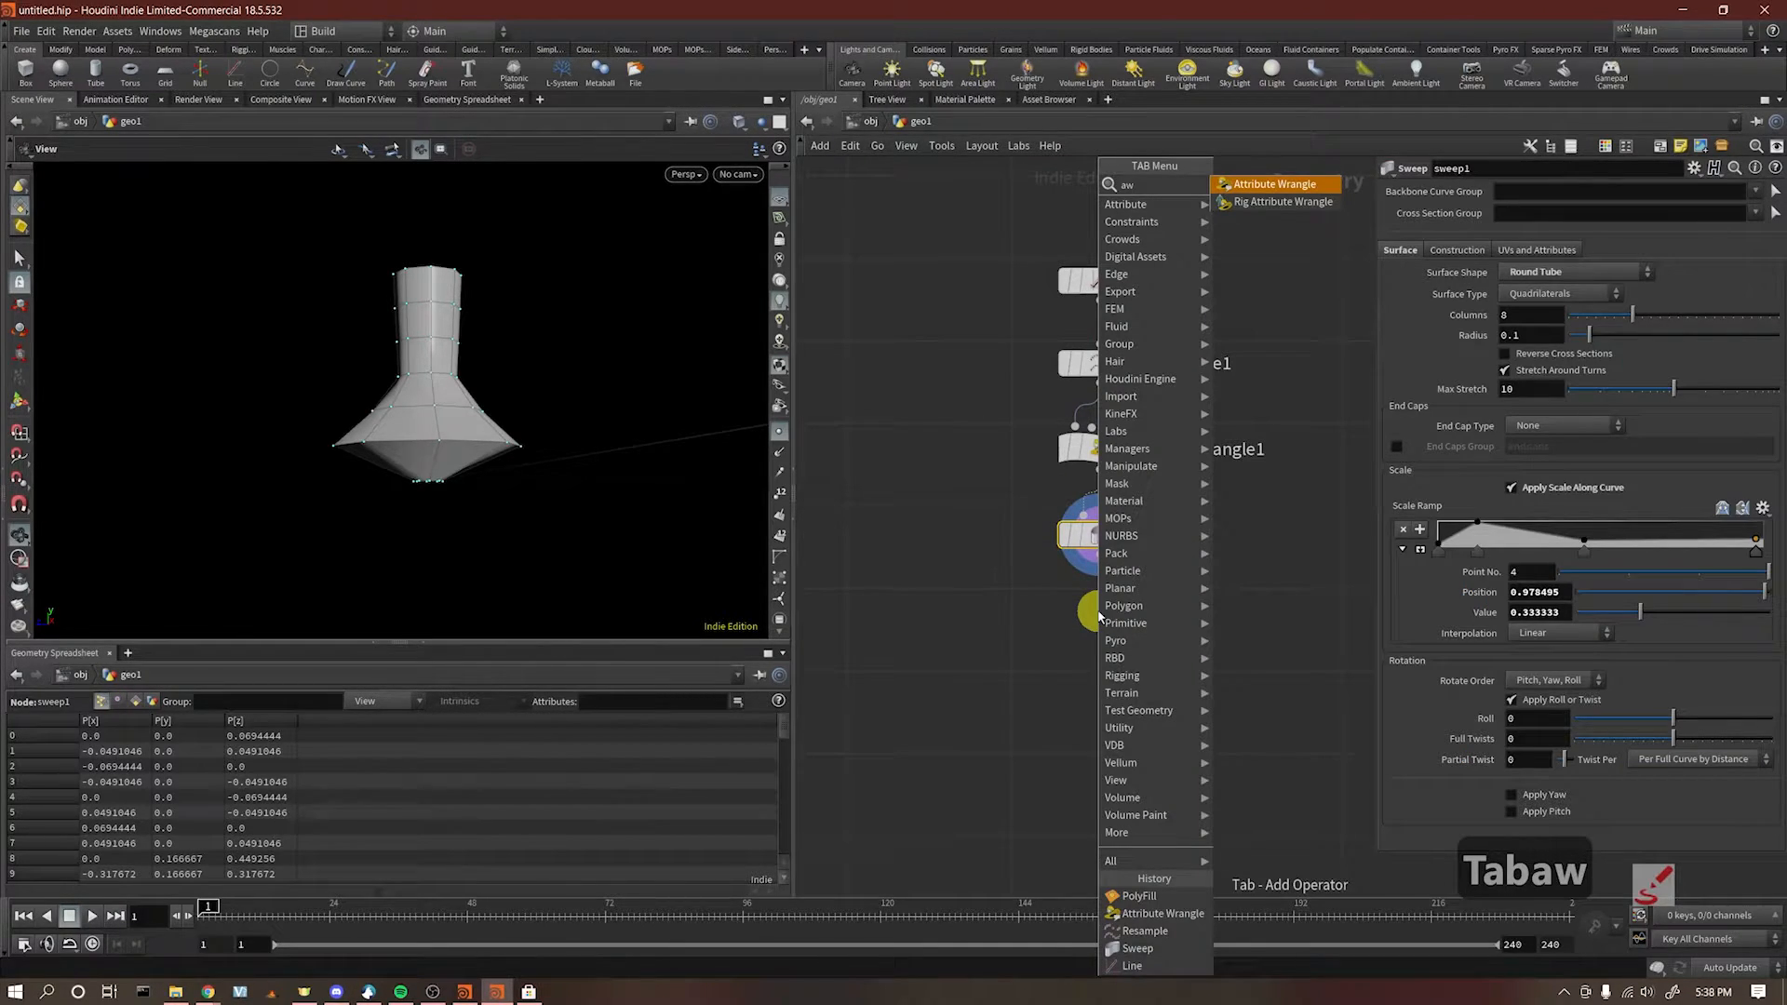
key("Return")
left_click(1098, 617)
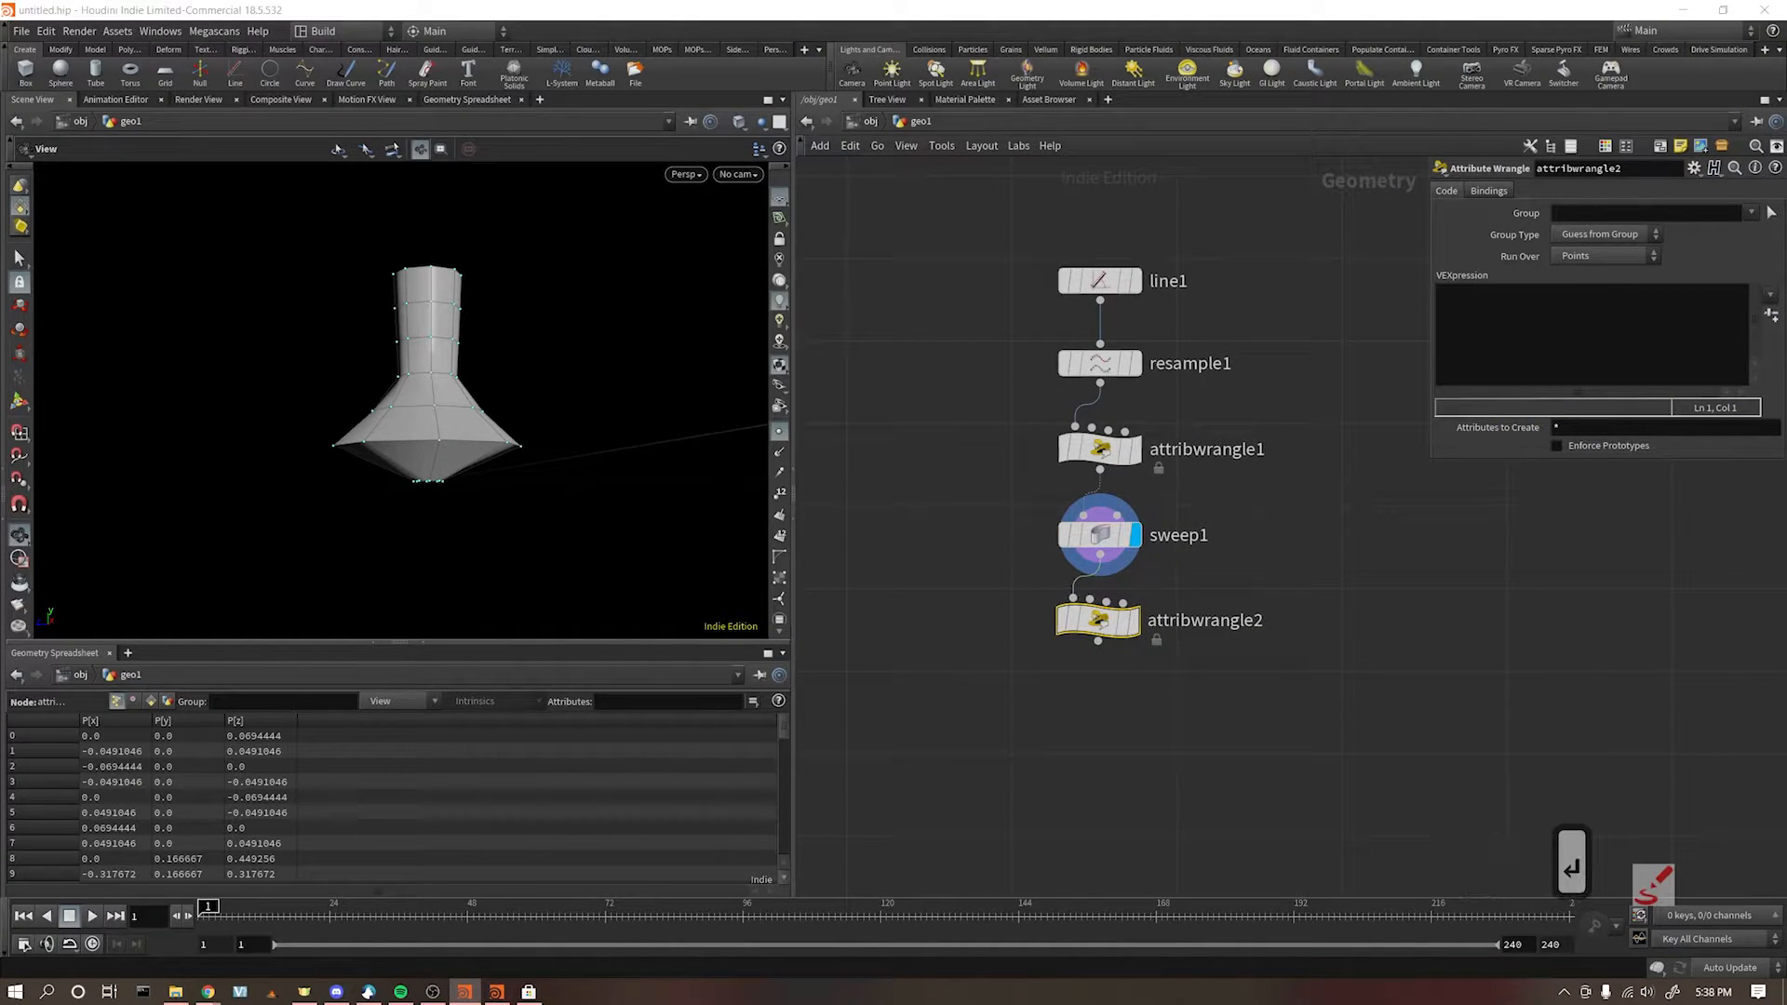
Step: Write the first VEX line in the new wrangle: vector direction = @P - {0,0,0};
left_click(1649, 327)
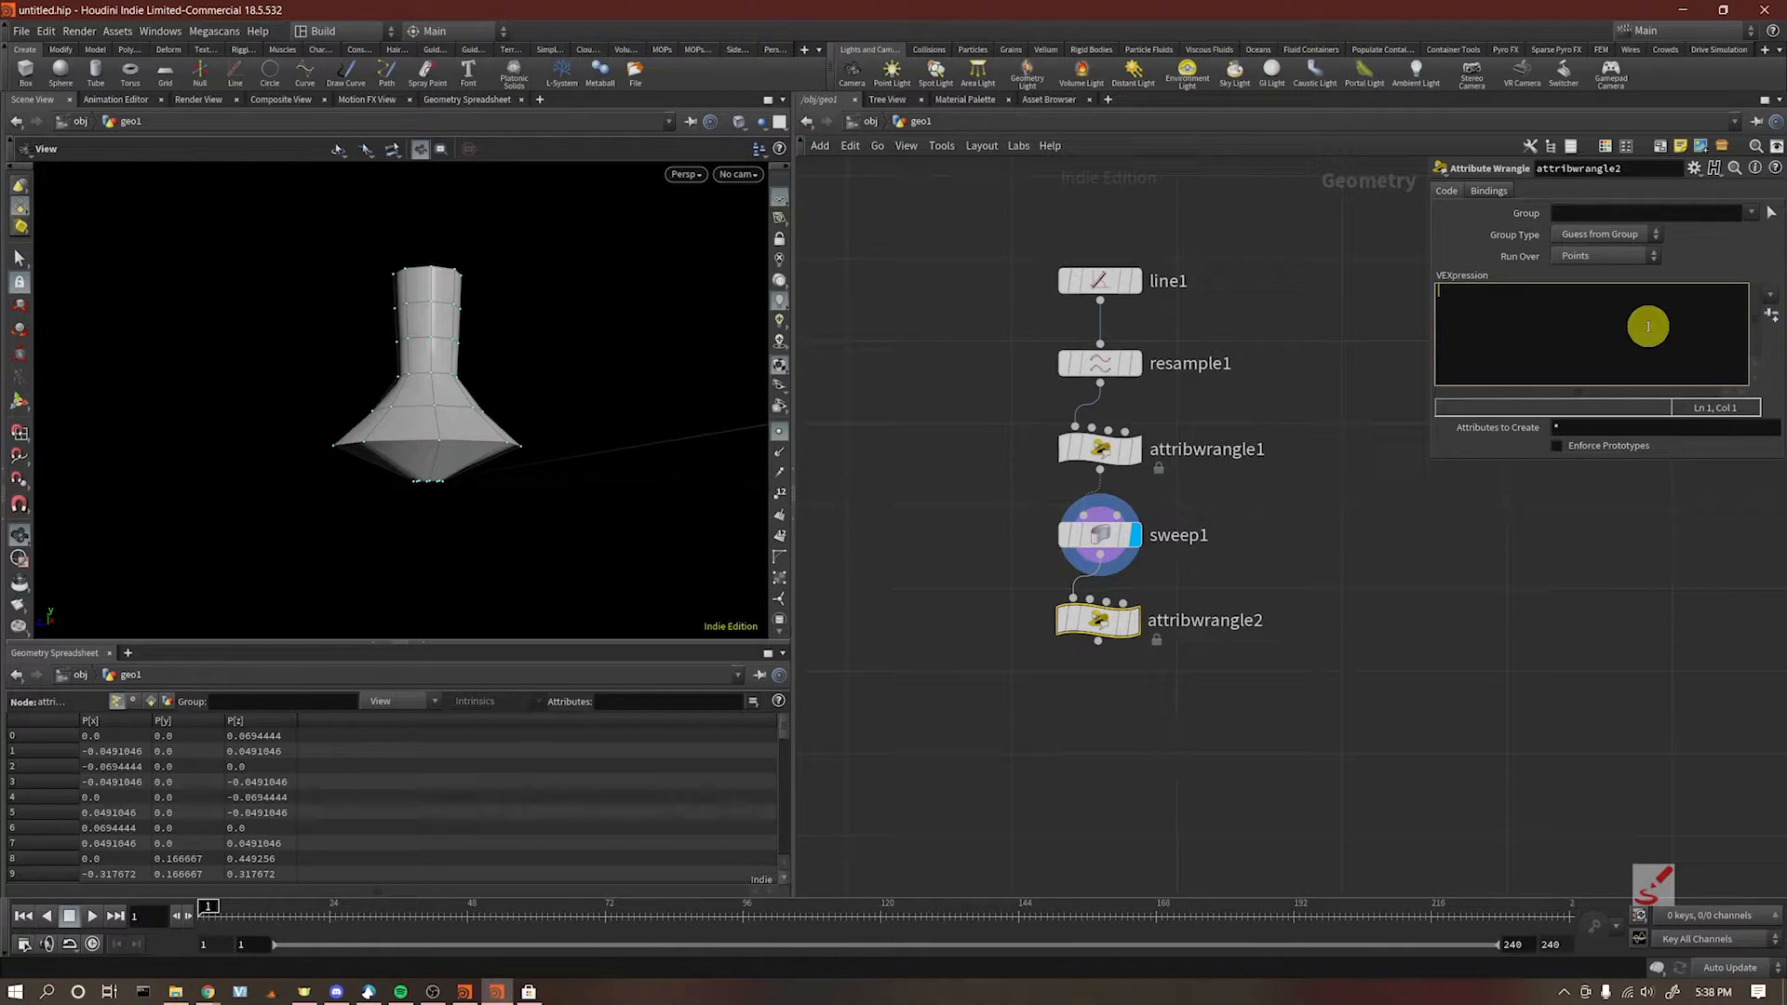
type("vec")
key("BackSpace")
key("BackSpace")
key("BackSpace")
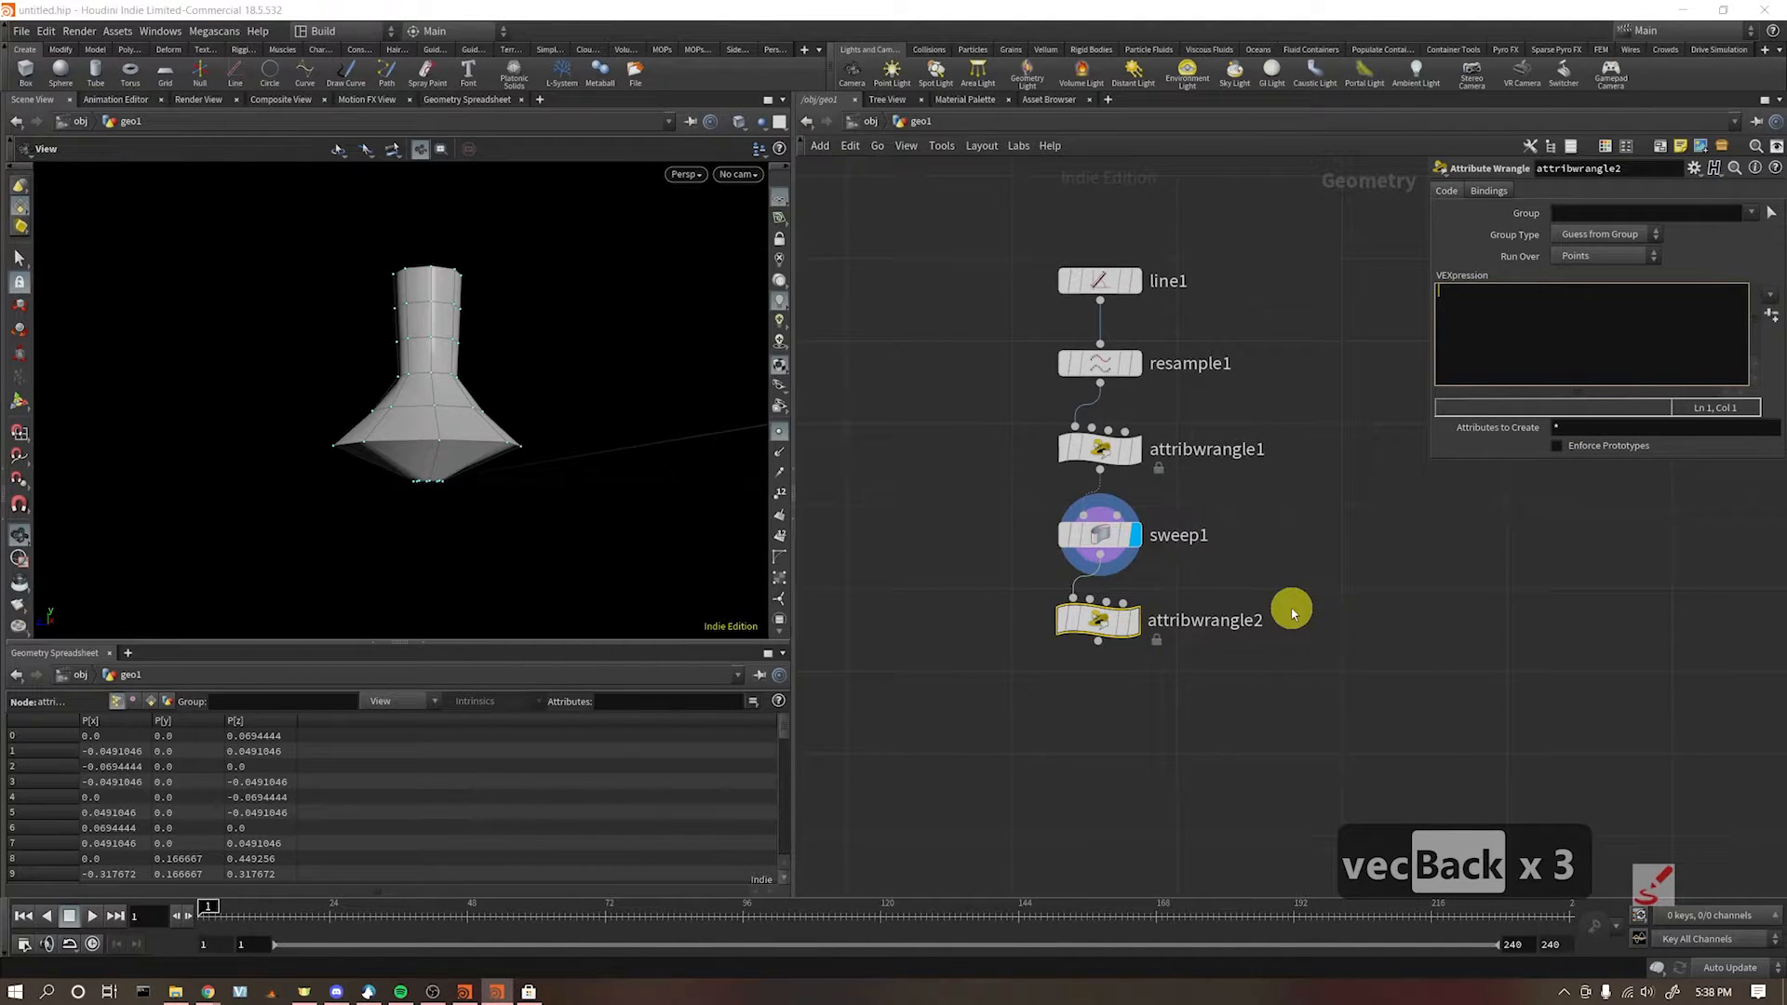
type("vect")
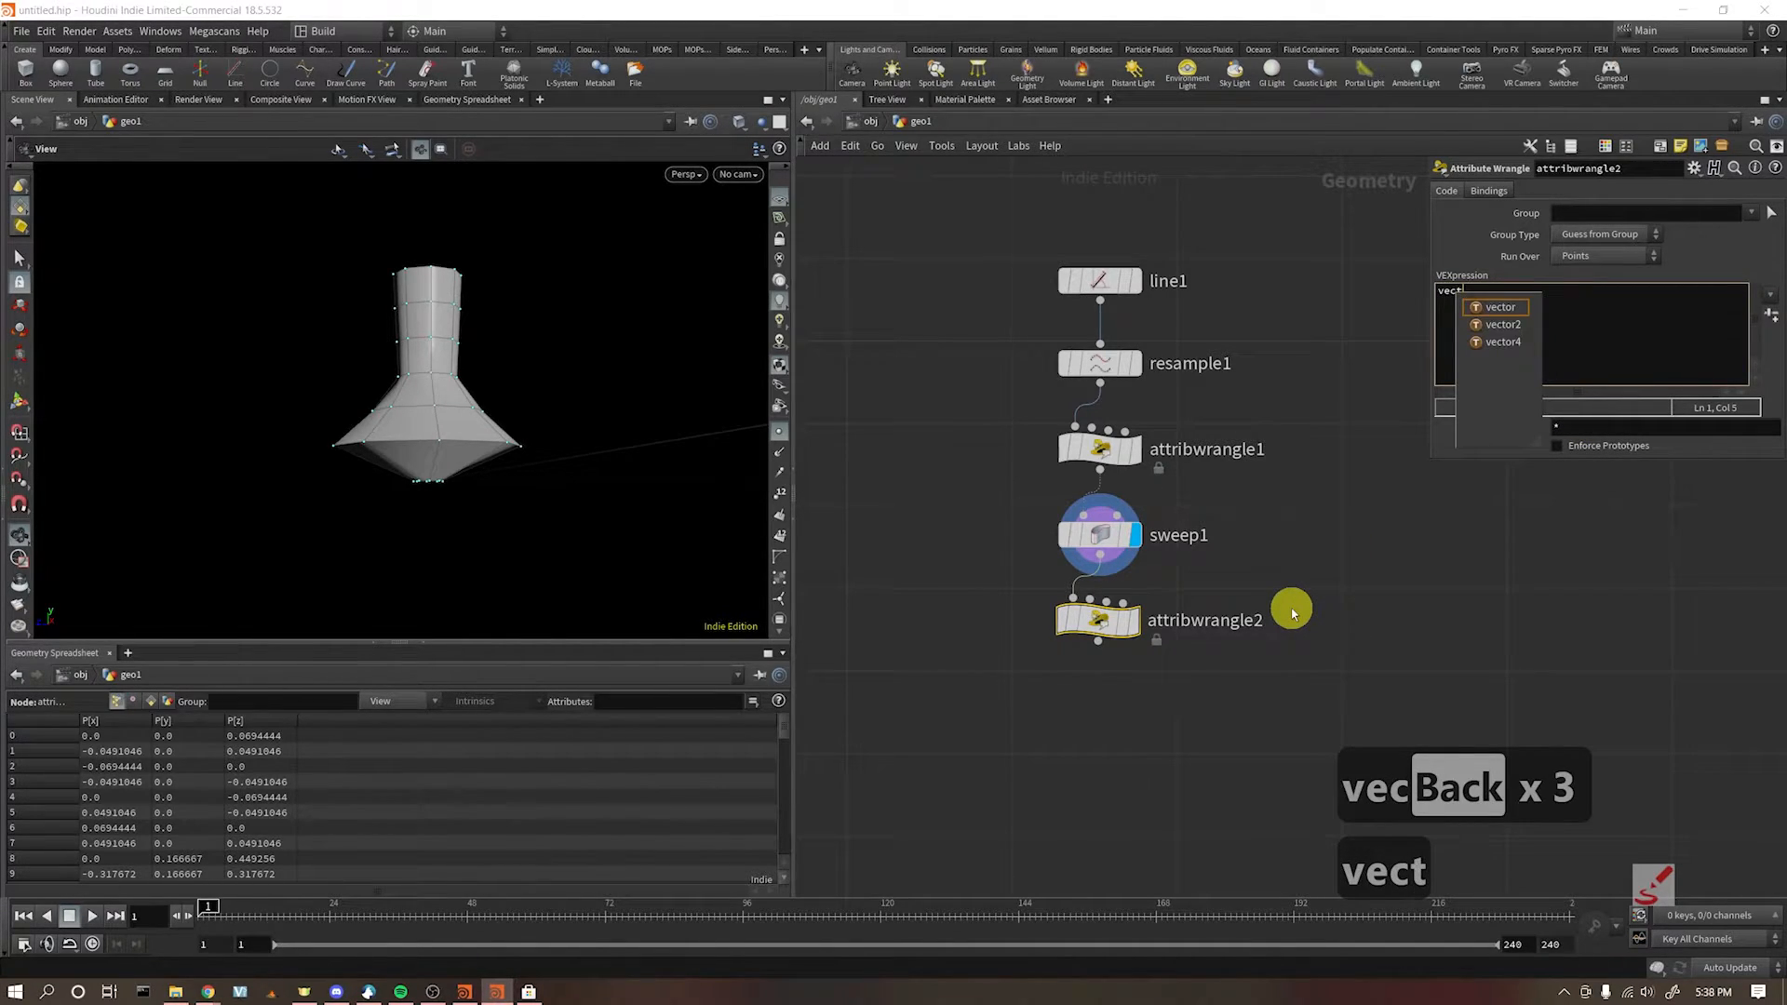
type("or ")
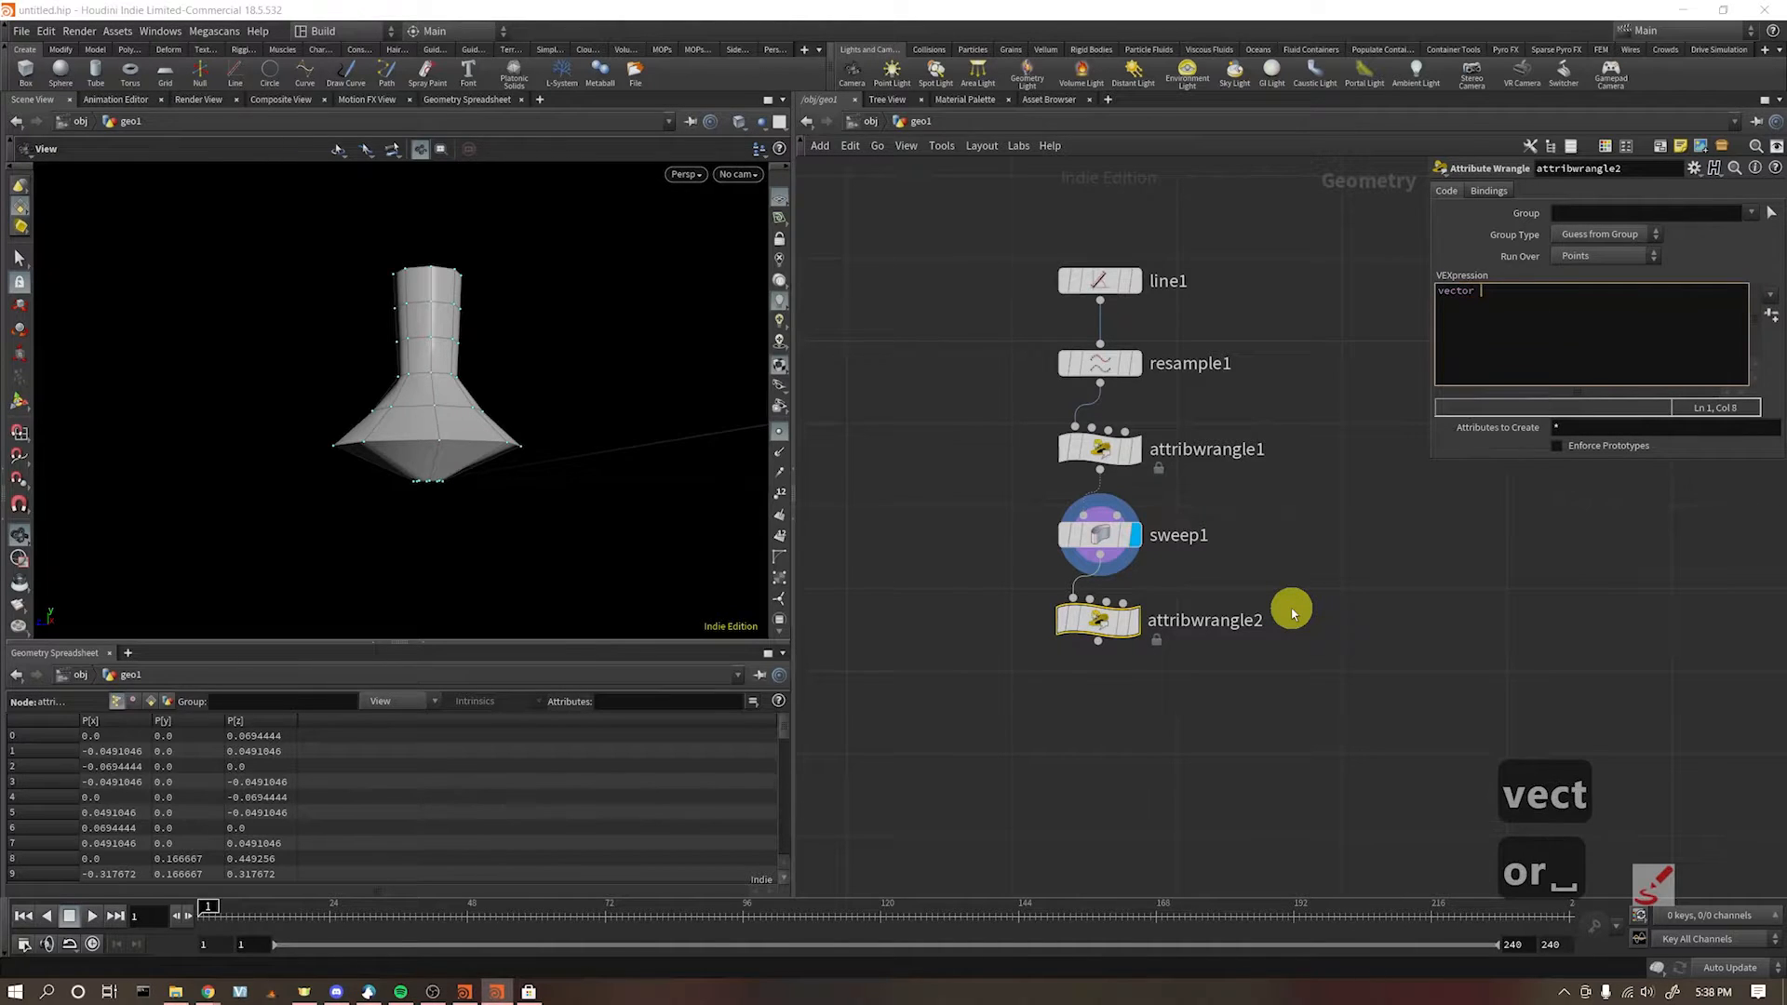
type("direction = ")
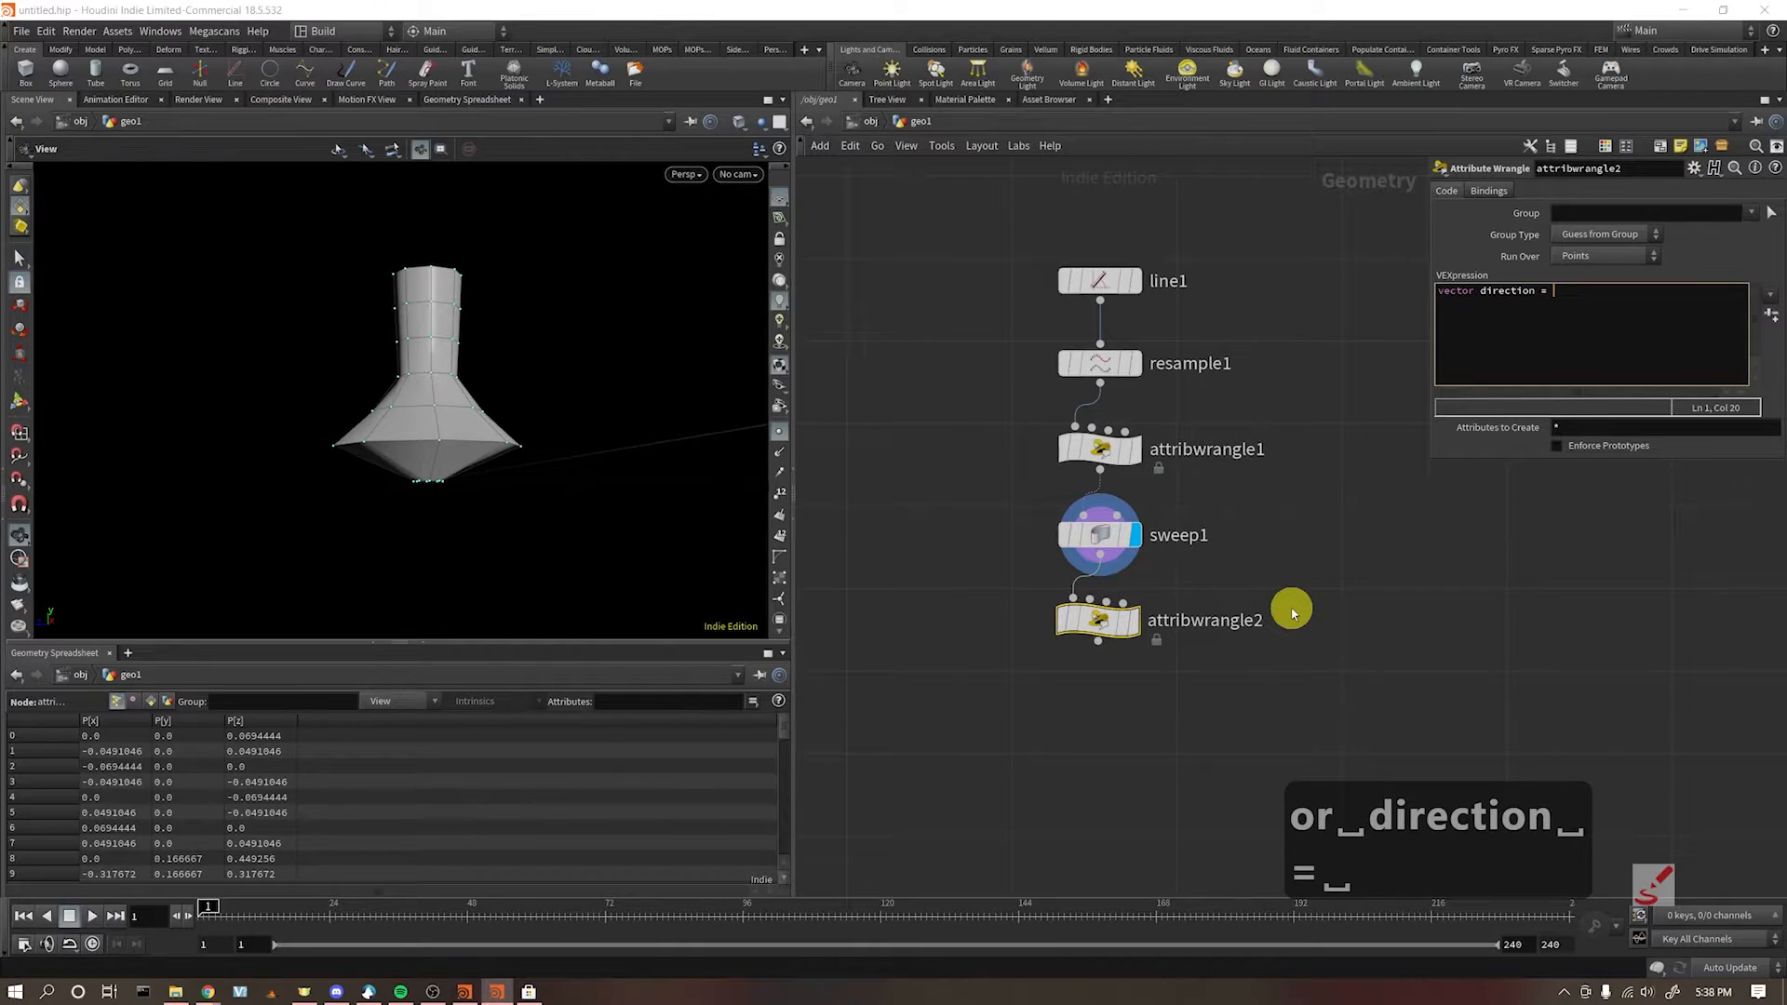
type("@{")
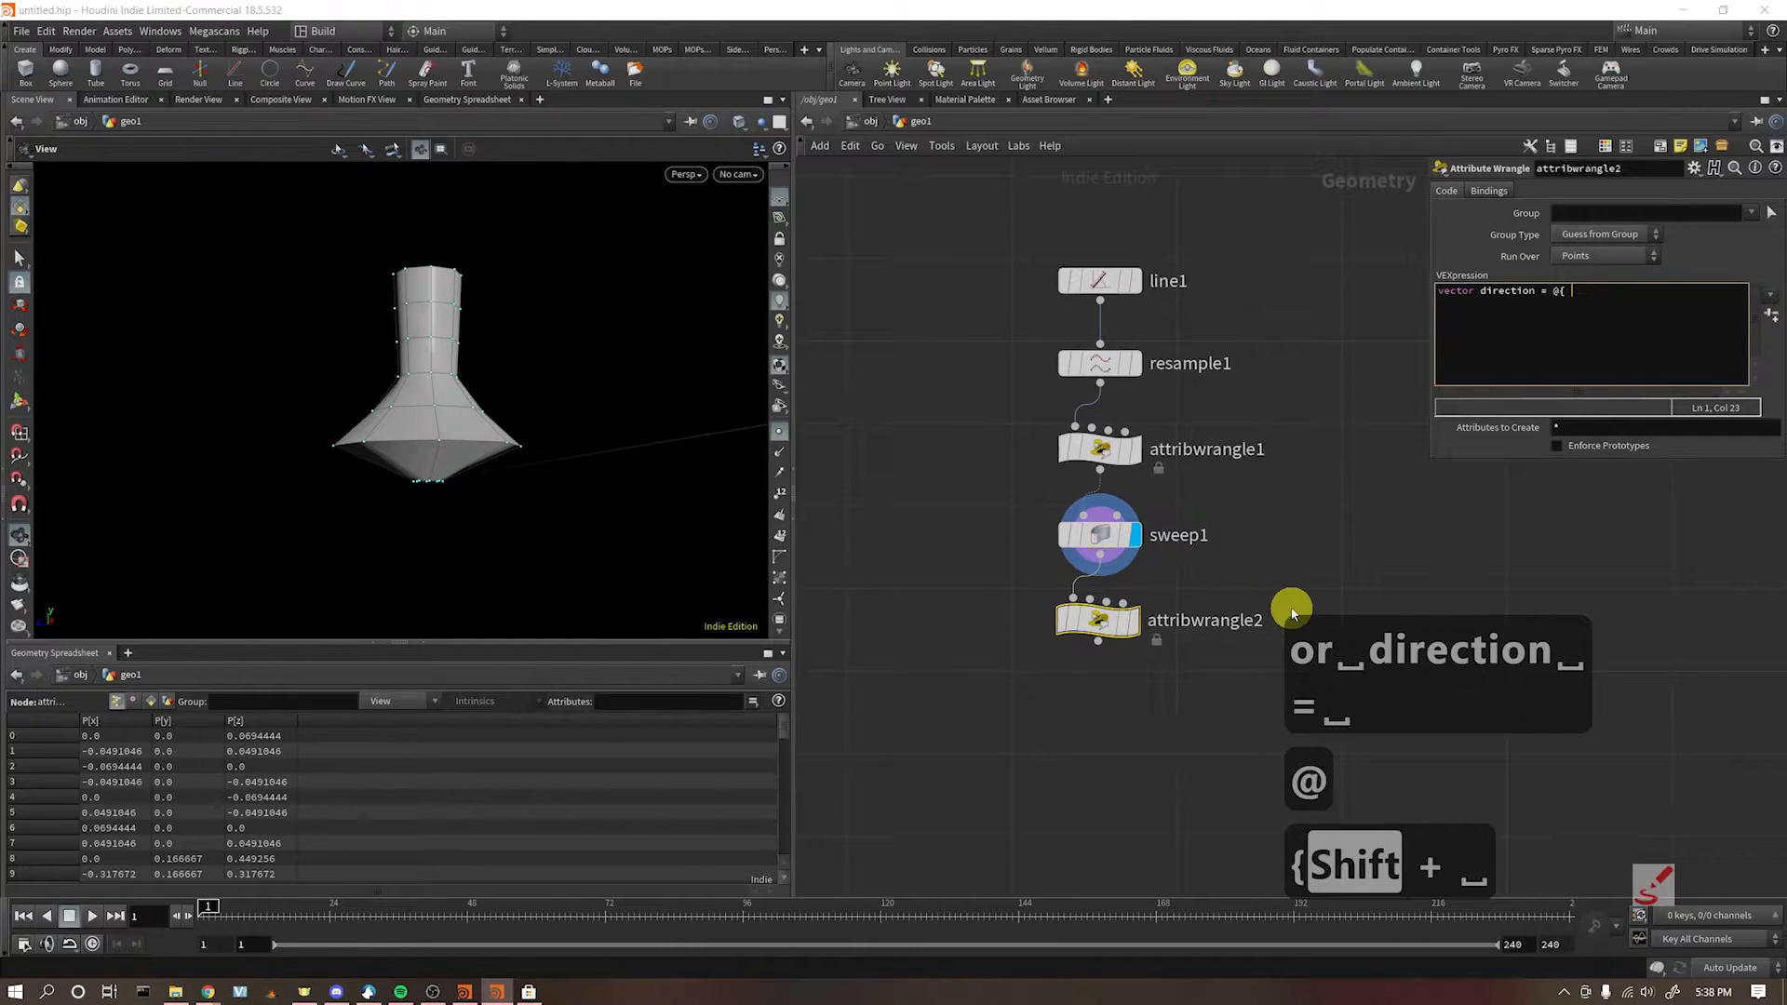
key("BackSpace")
key("BackSpace")
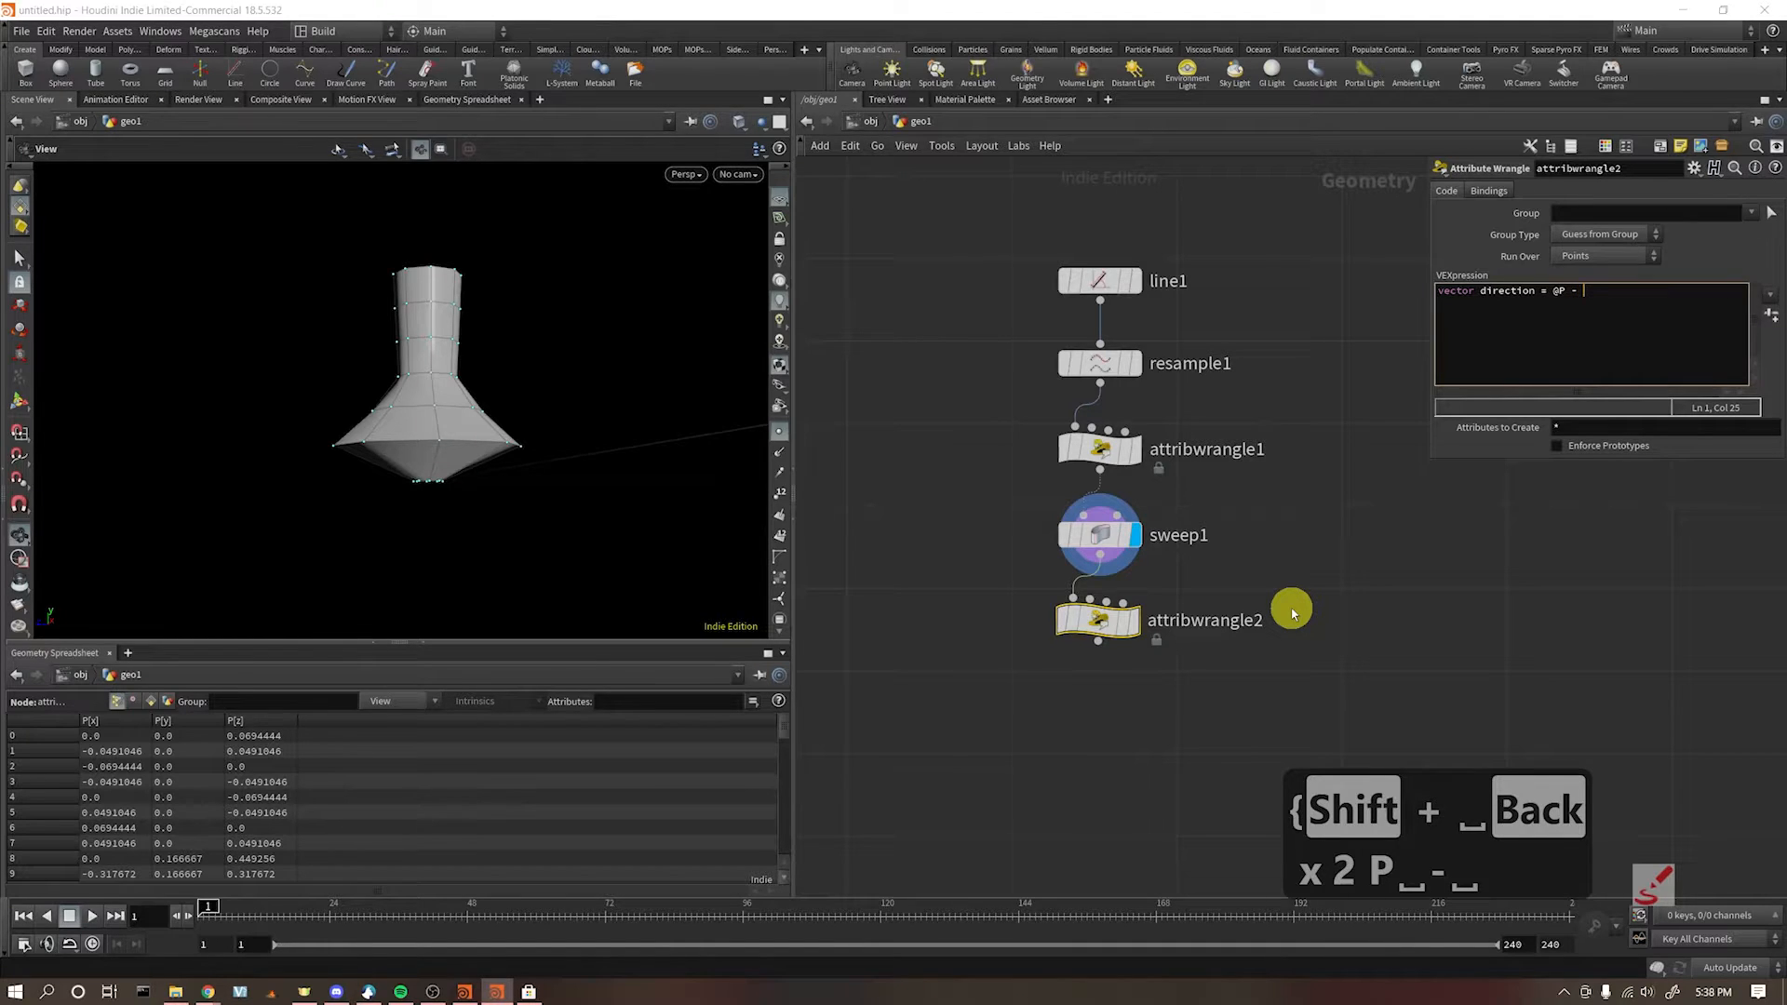
type("{0,0,")
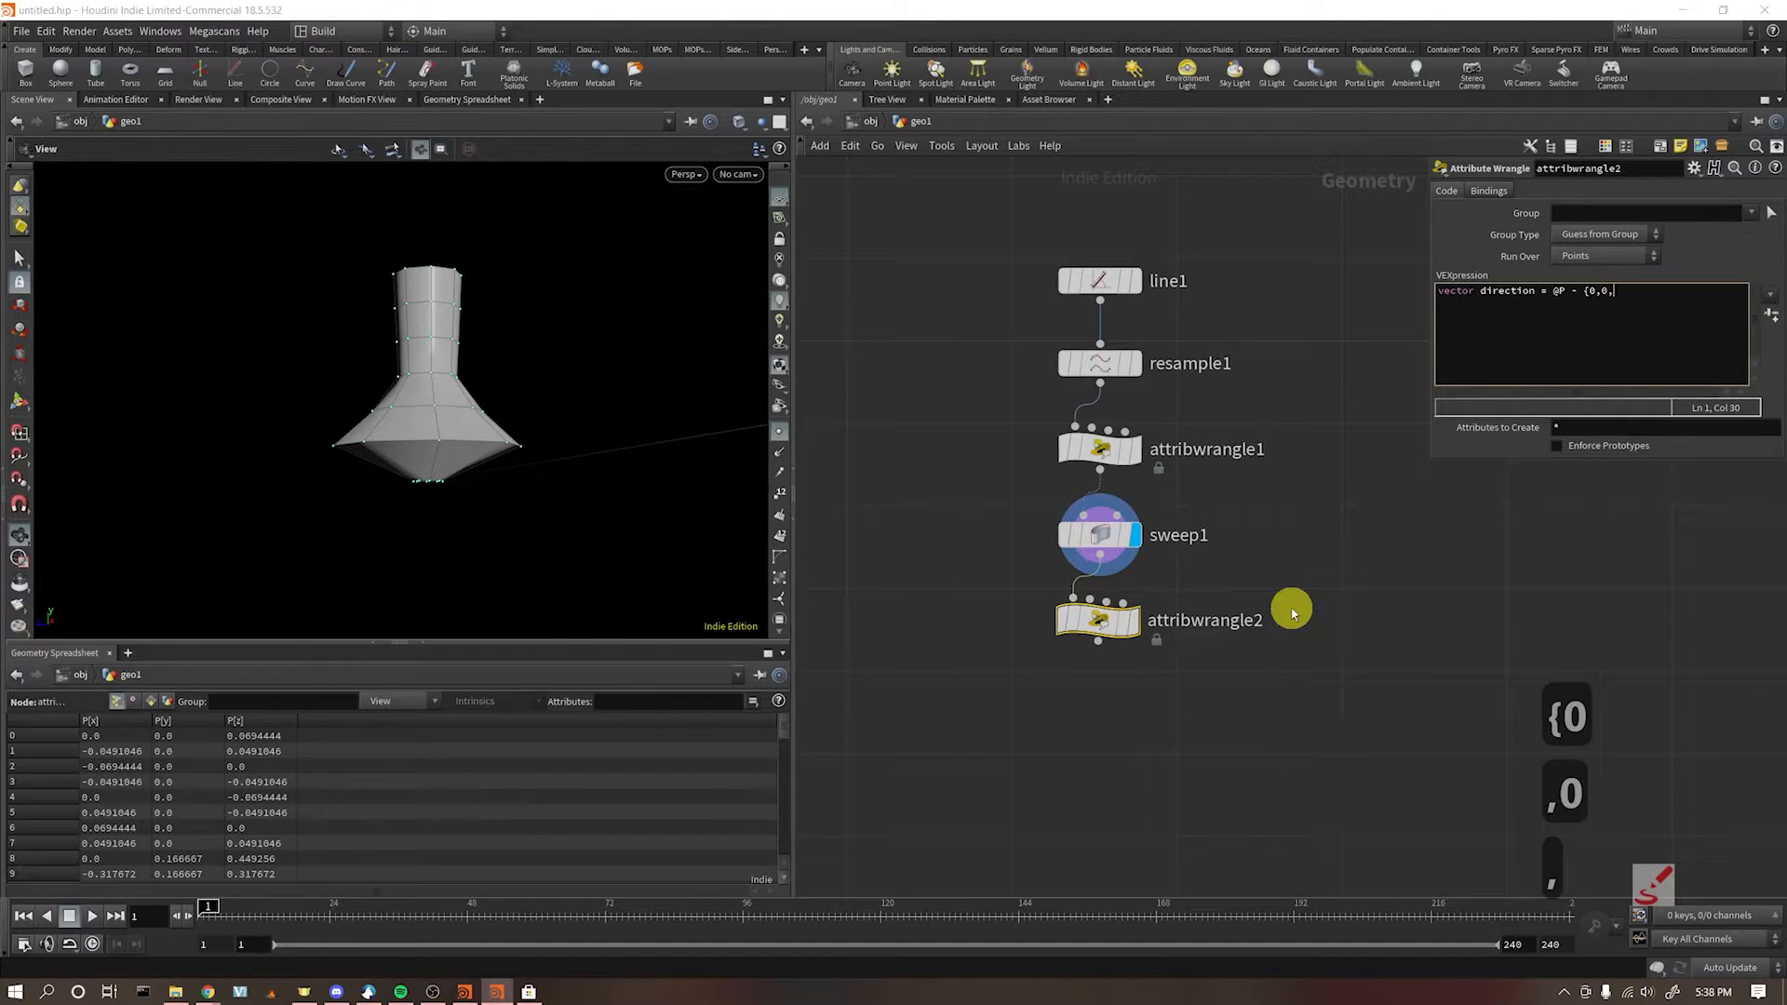
type("0}")
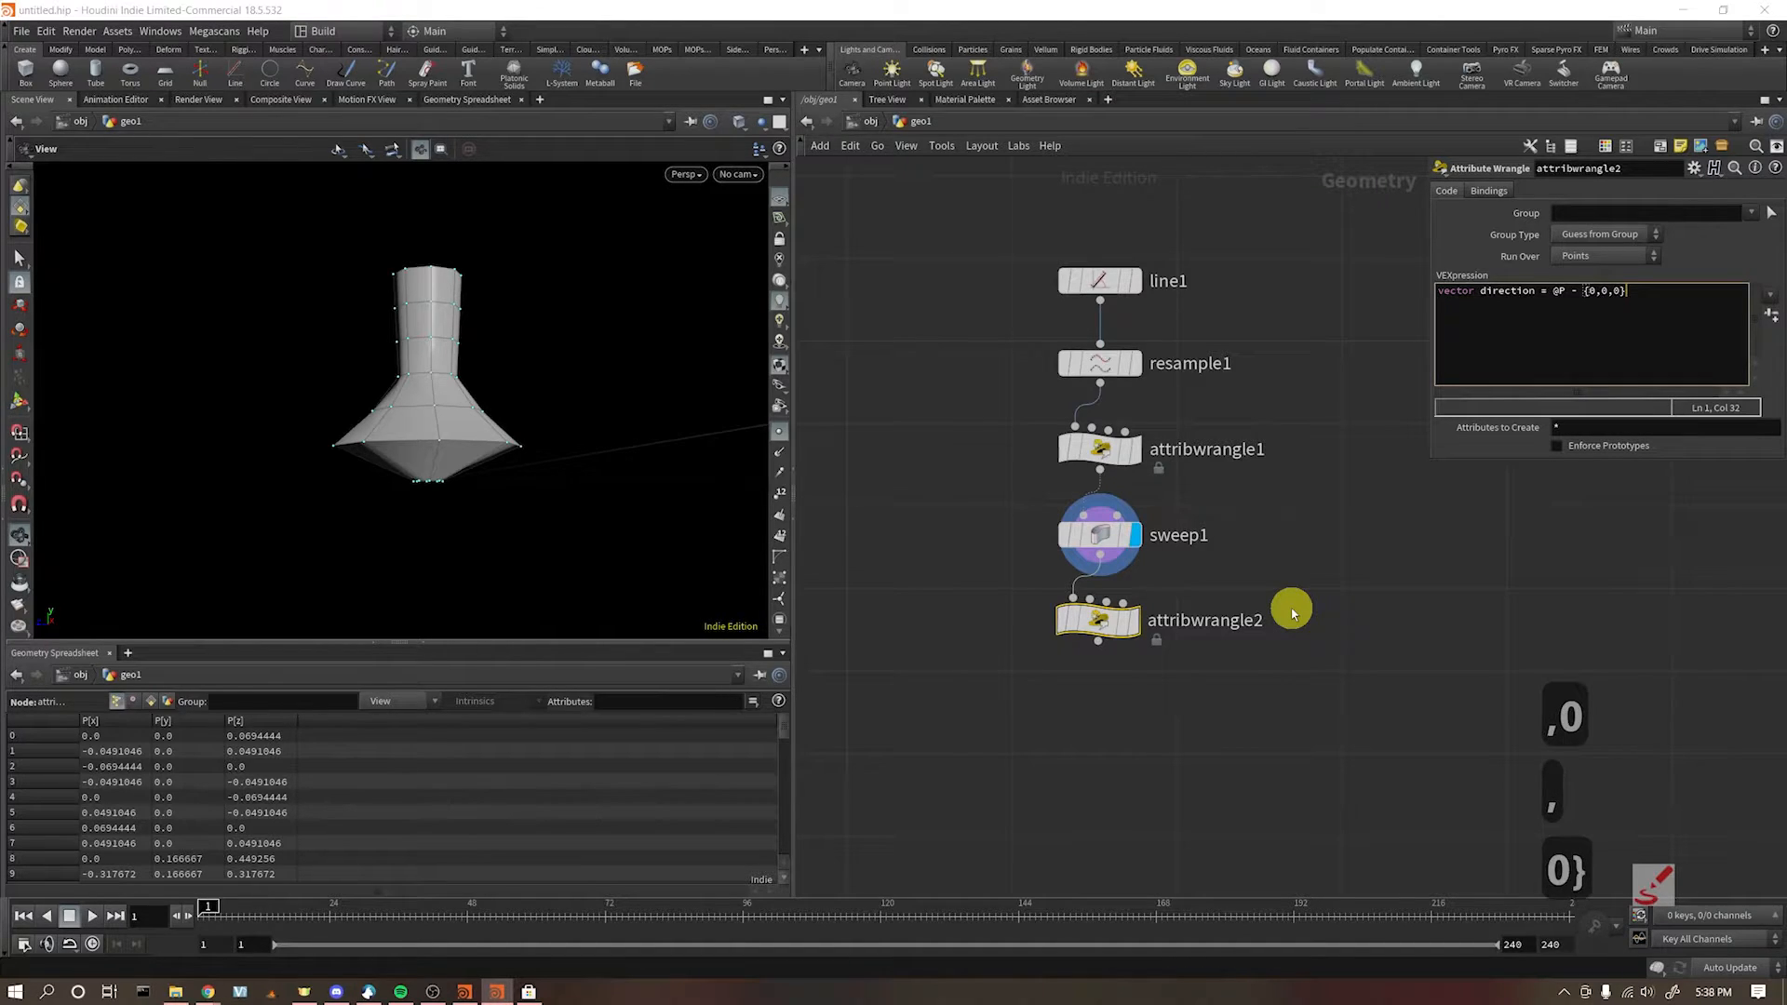
type(";")
key("Left")
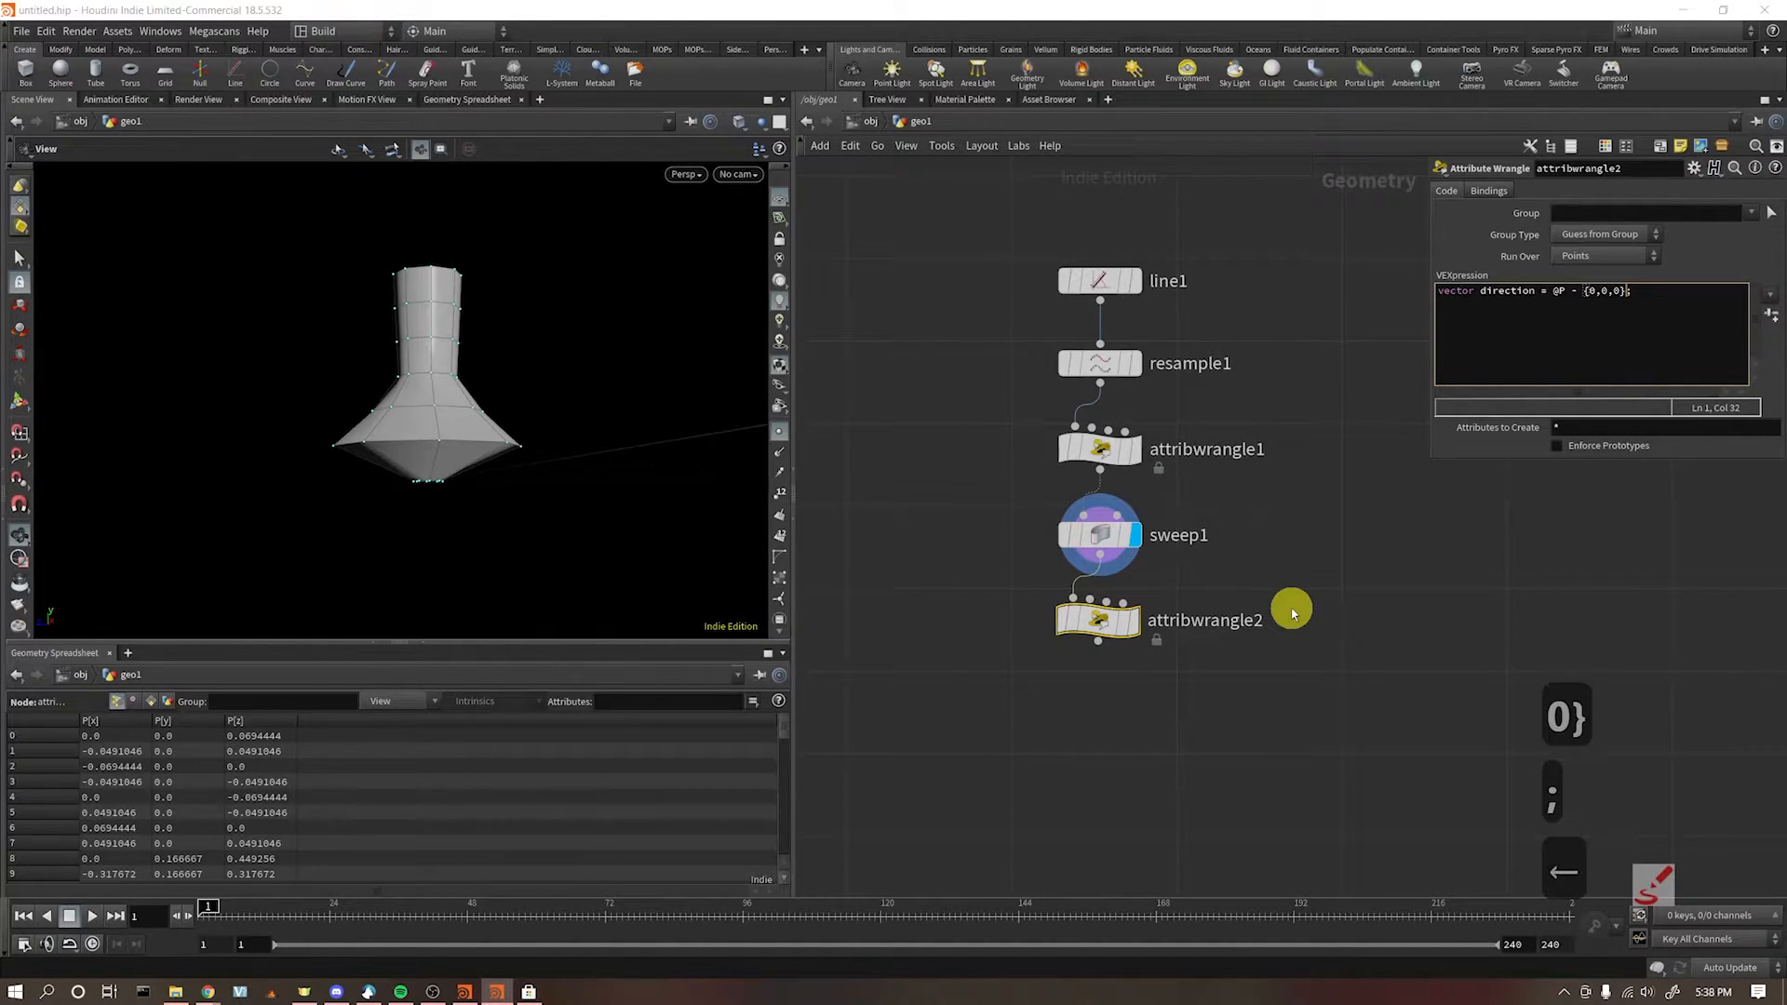
Step: Replace the {0,0,0} literal in the direction line with set(0,0,0)
key("ctrl+BackSpace")
key("ctrl+BackSpace")
key("ctrl+BackSpace")
key("BackSpace")
key("BackSpace")
key("BackSpace")
key("BackSpace")
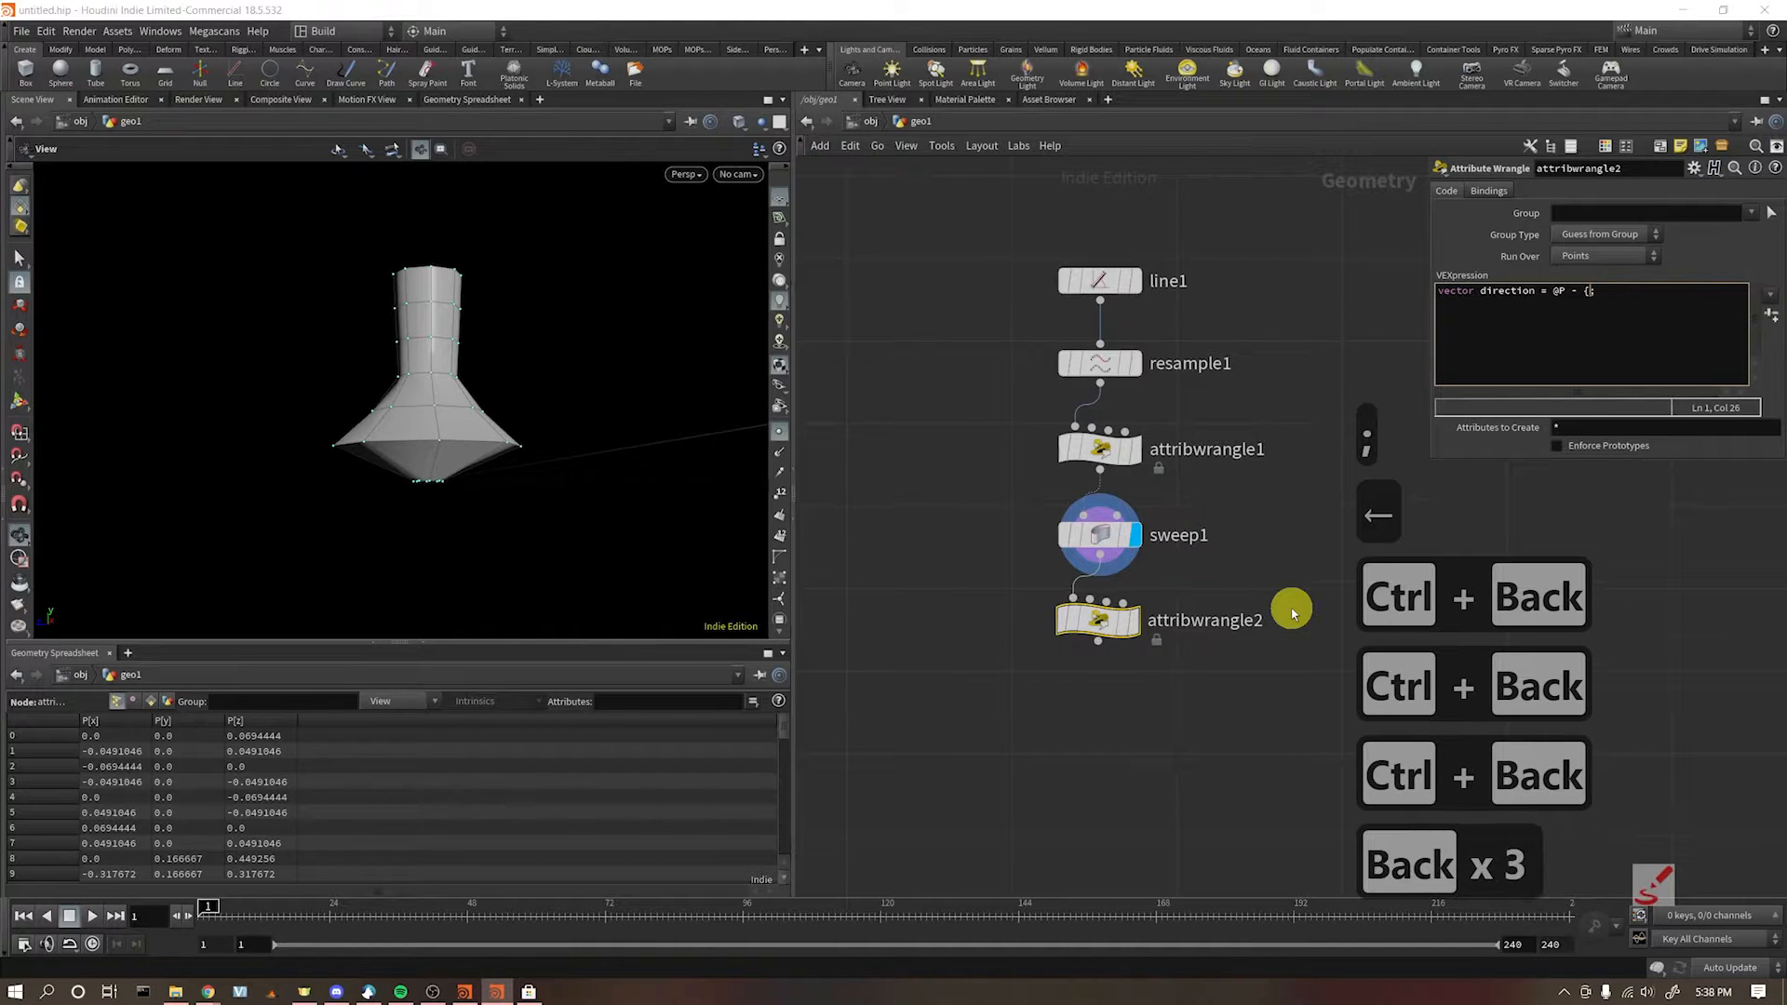
type("set(0,0")
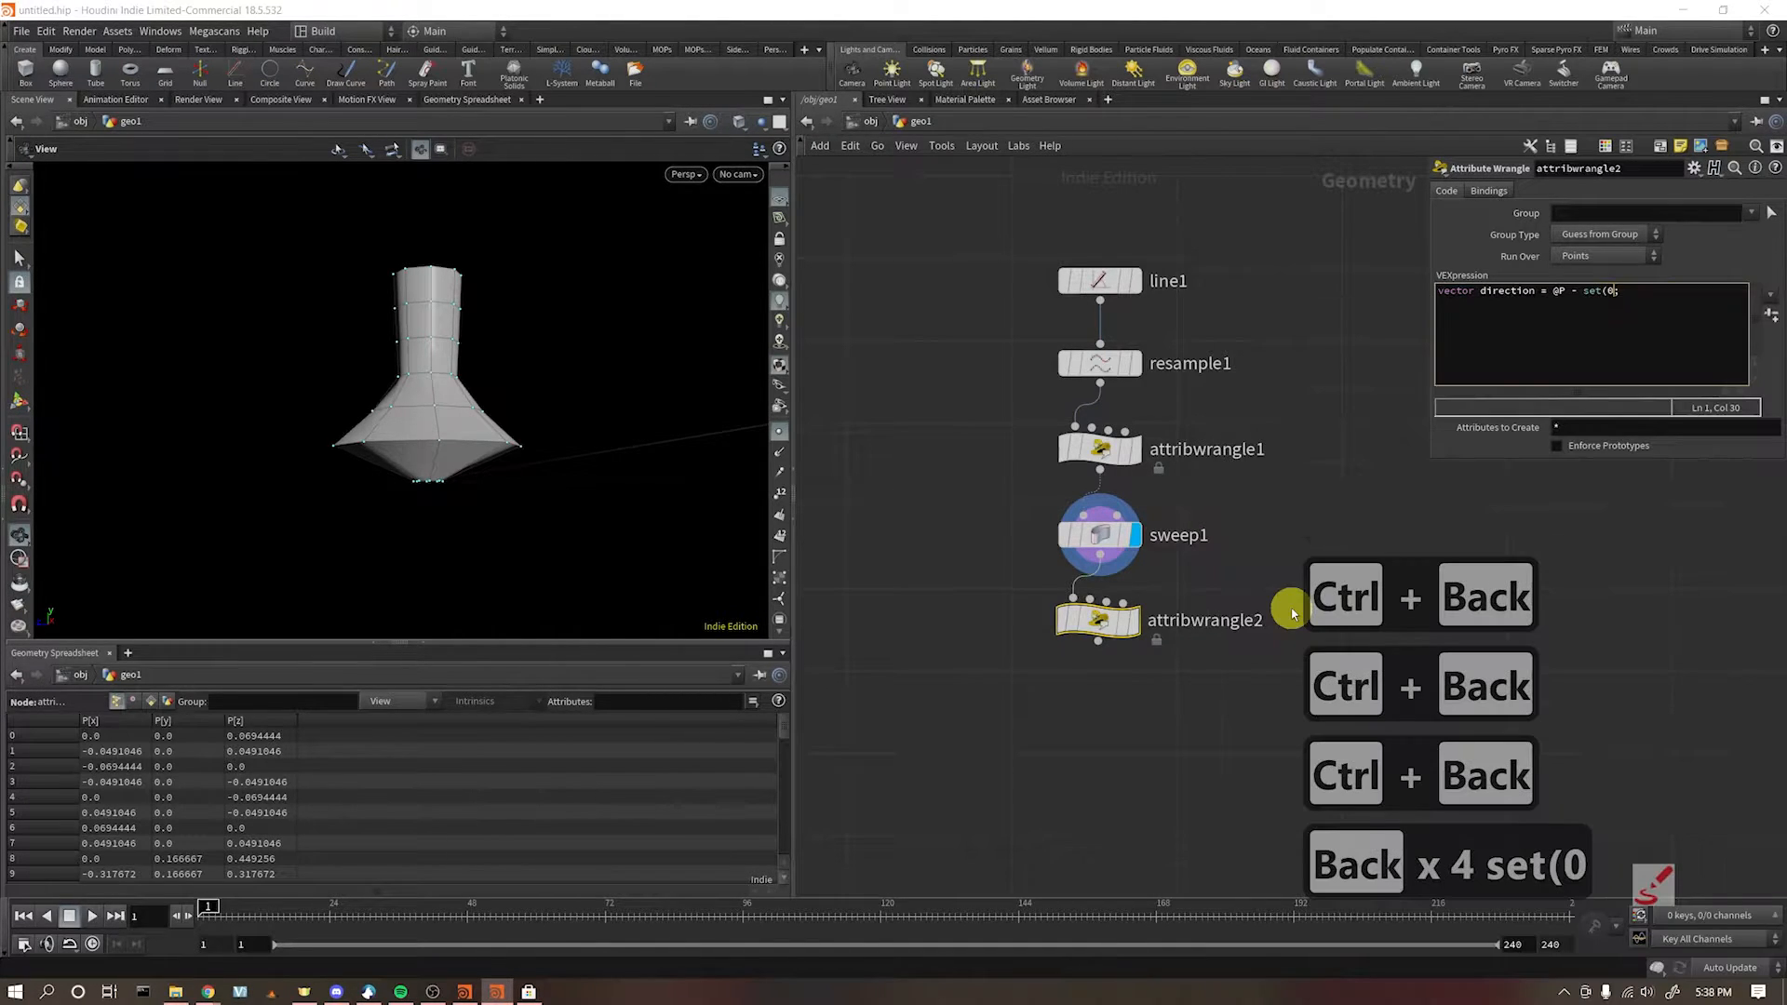
type(",0)")
key("Right")
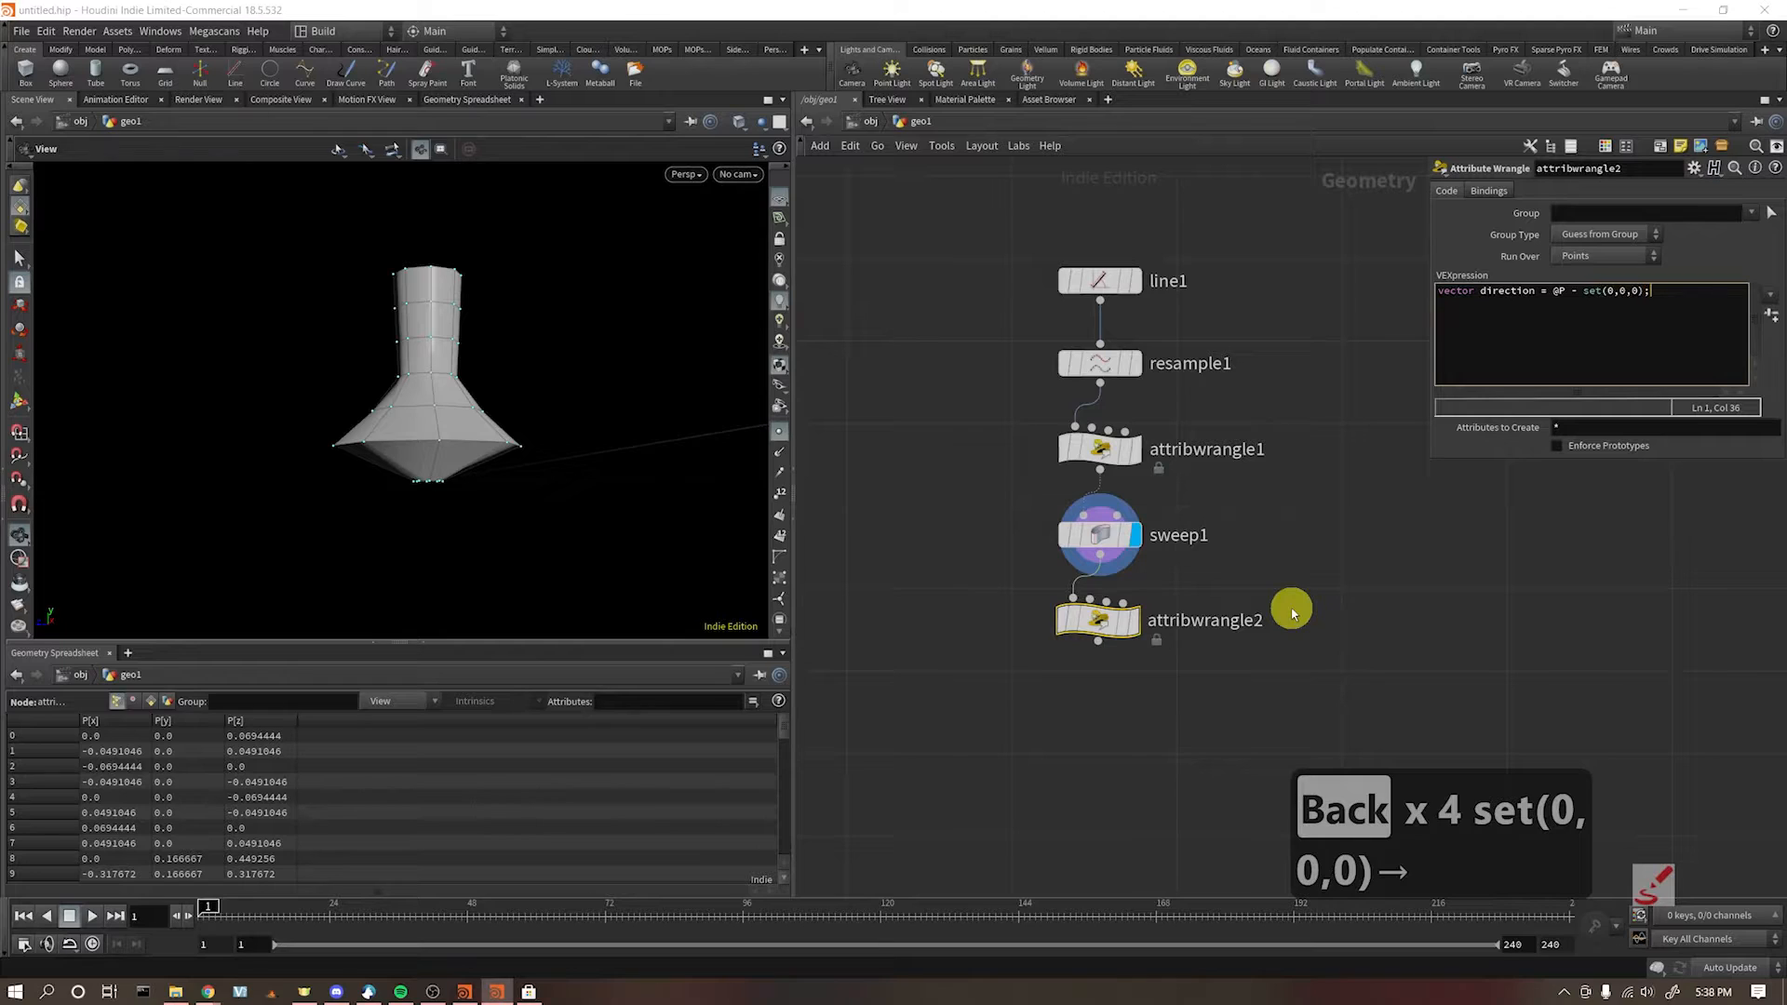
Step: Add a second VEX line to the wrangle: vector n_direction = normalize(direction);
key("Return")
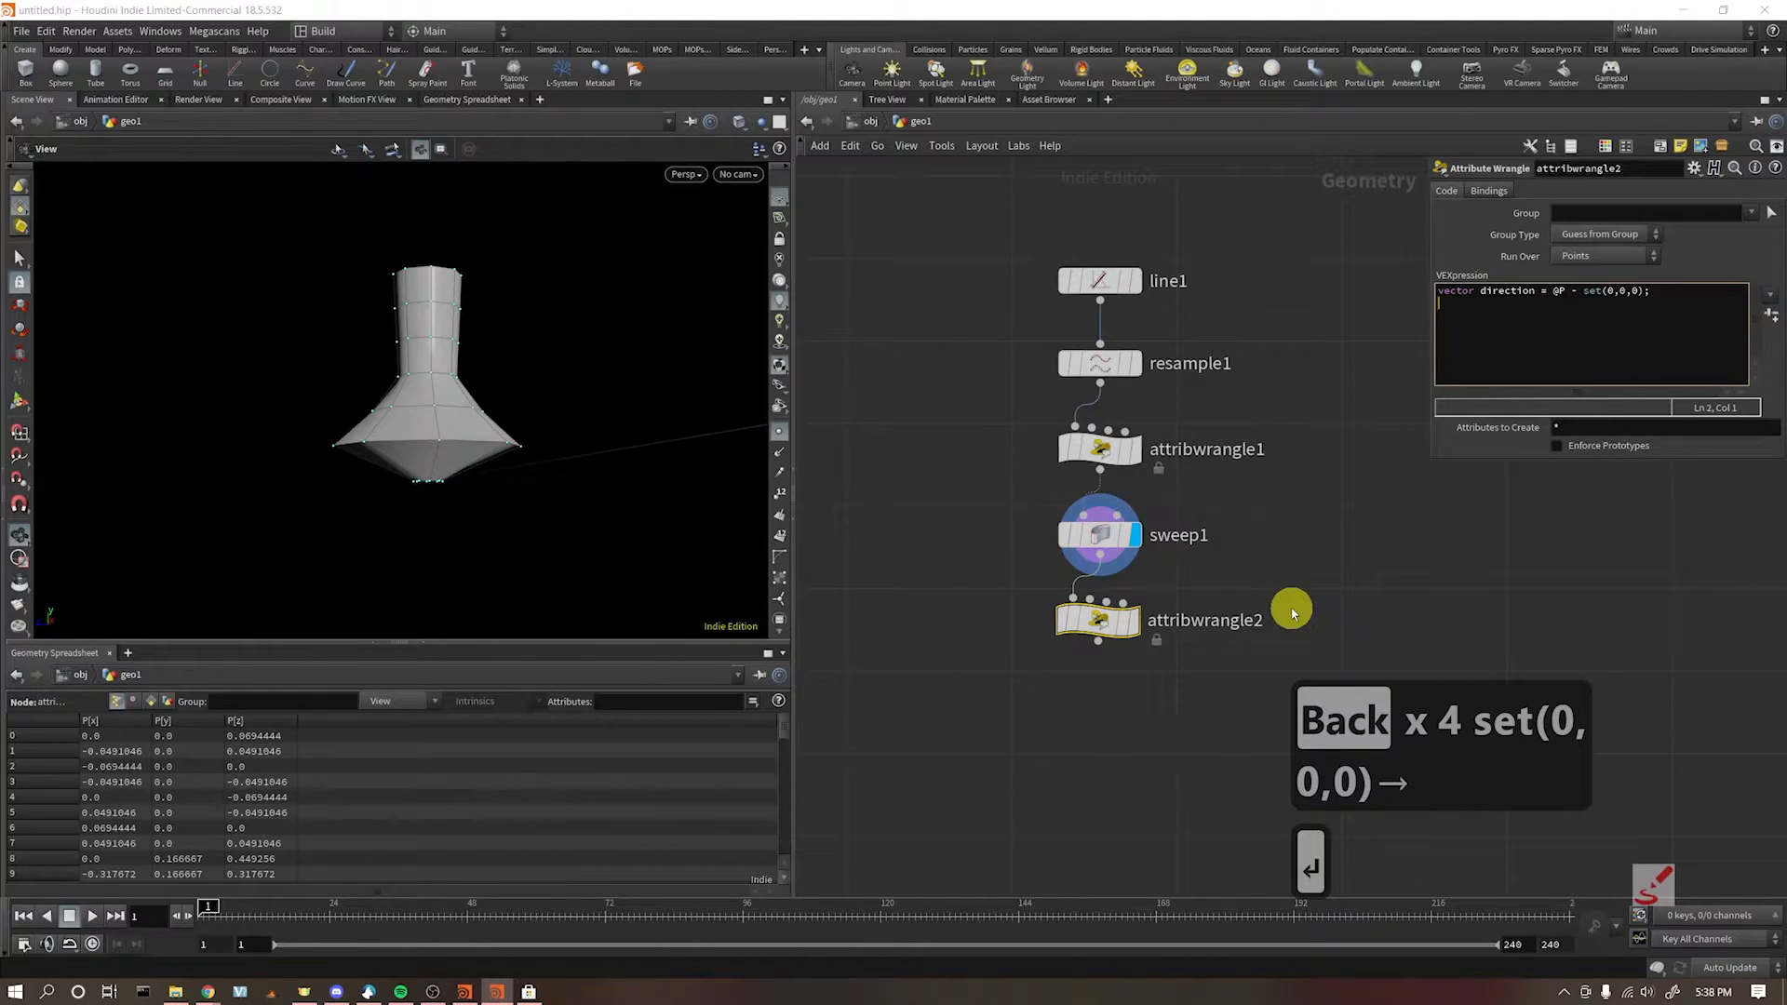
type("vector ")
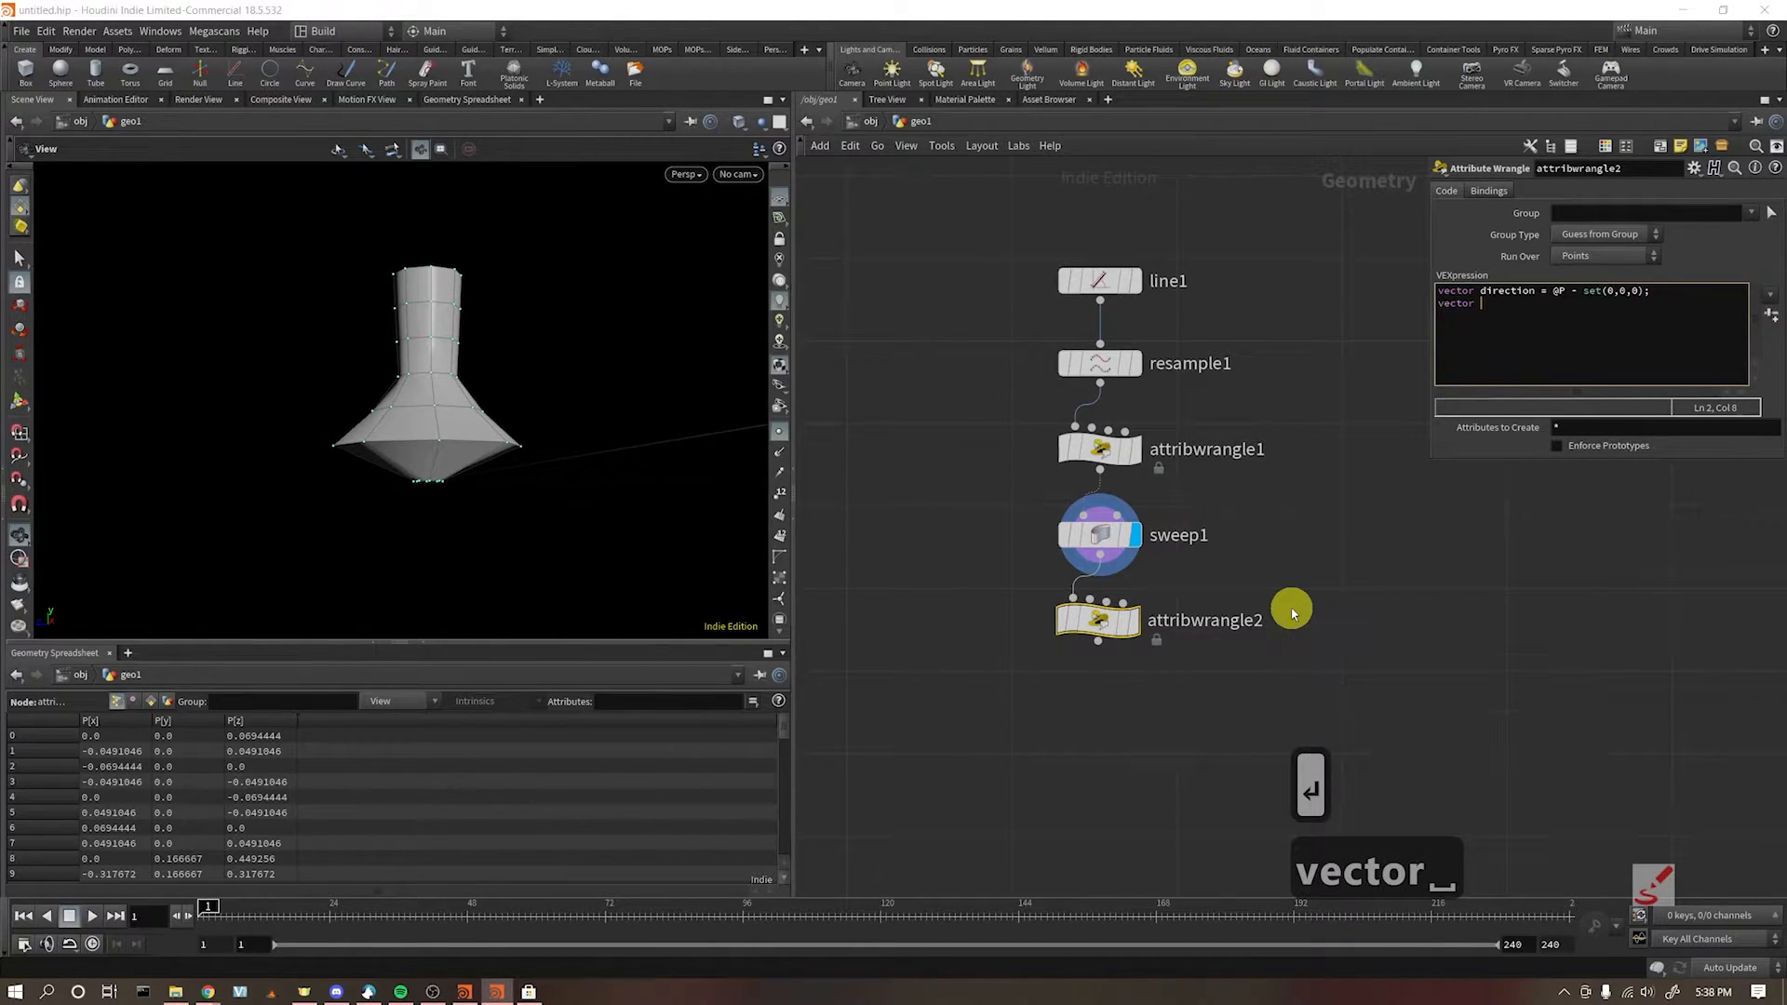
type("n_direction")
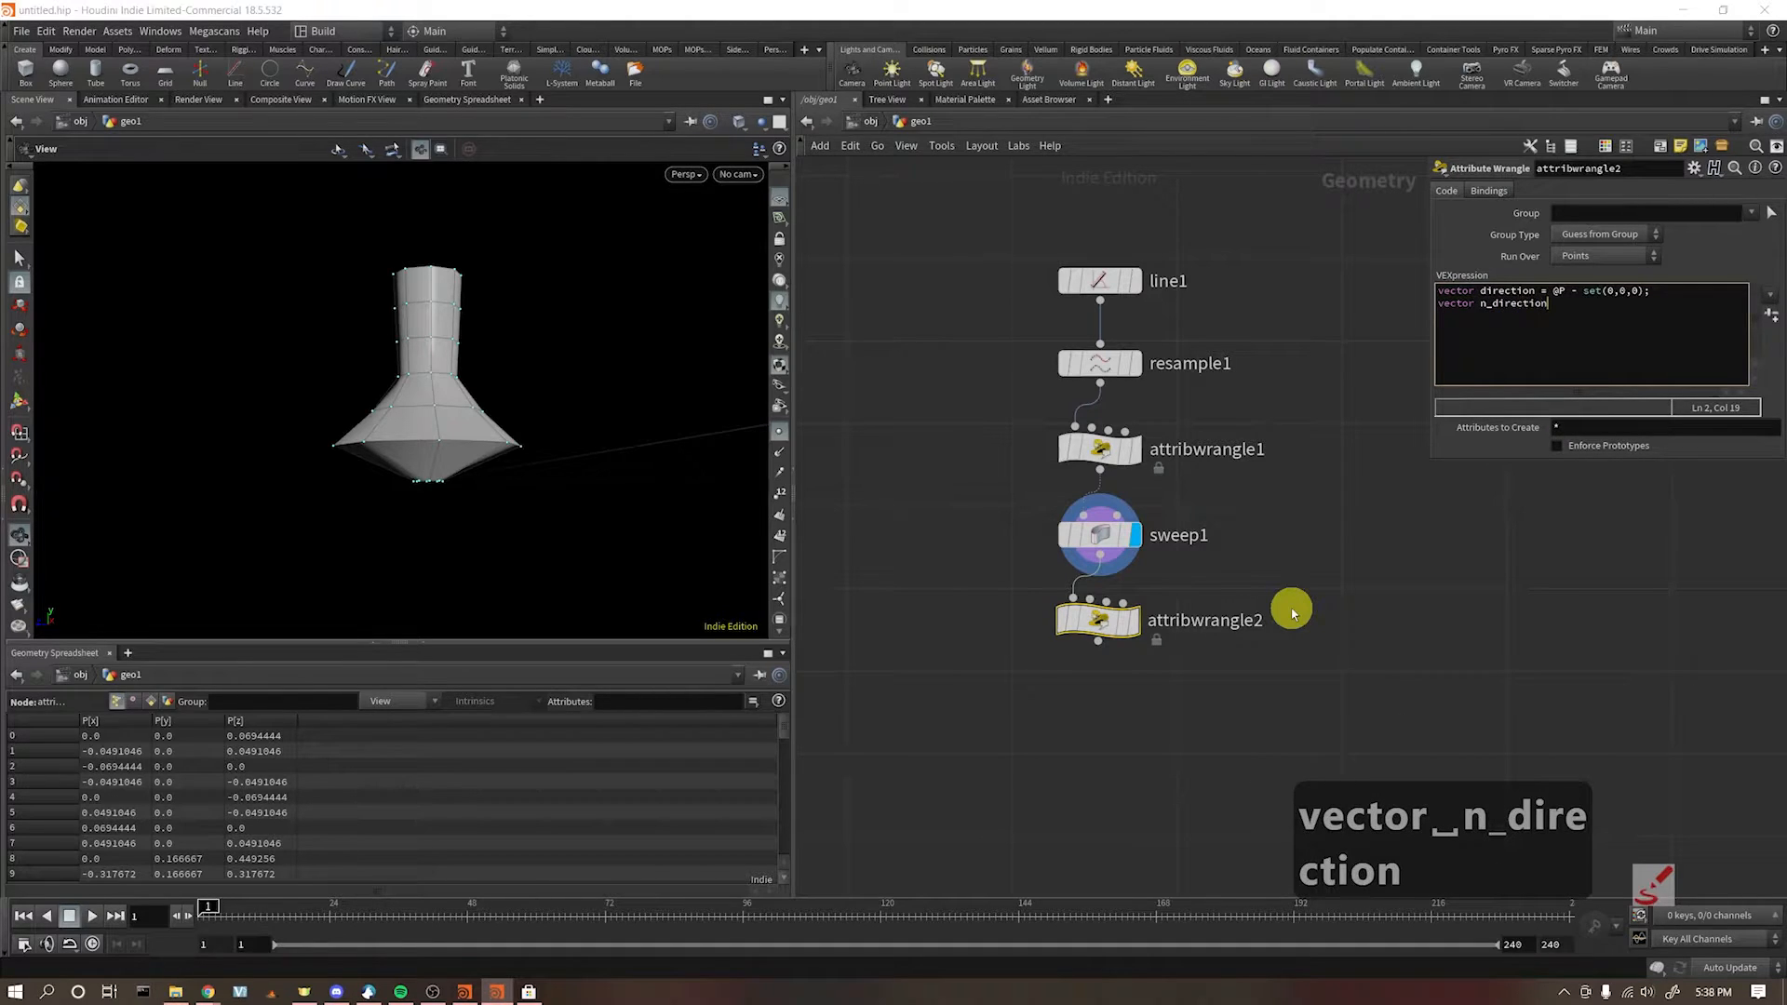
type(" = no")
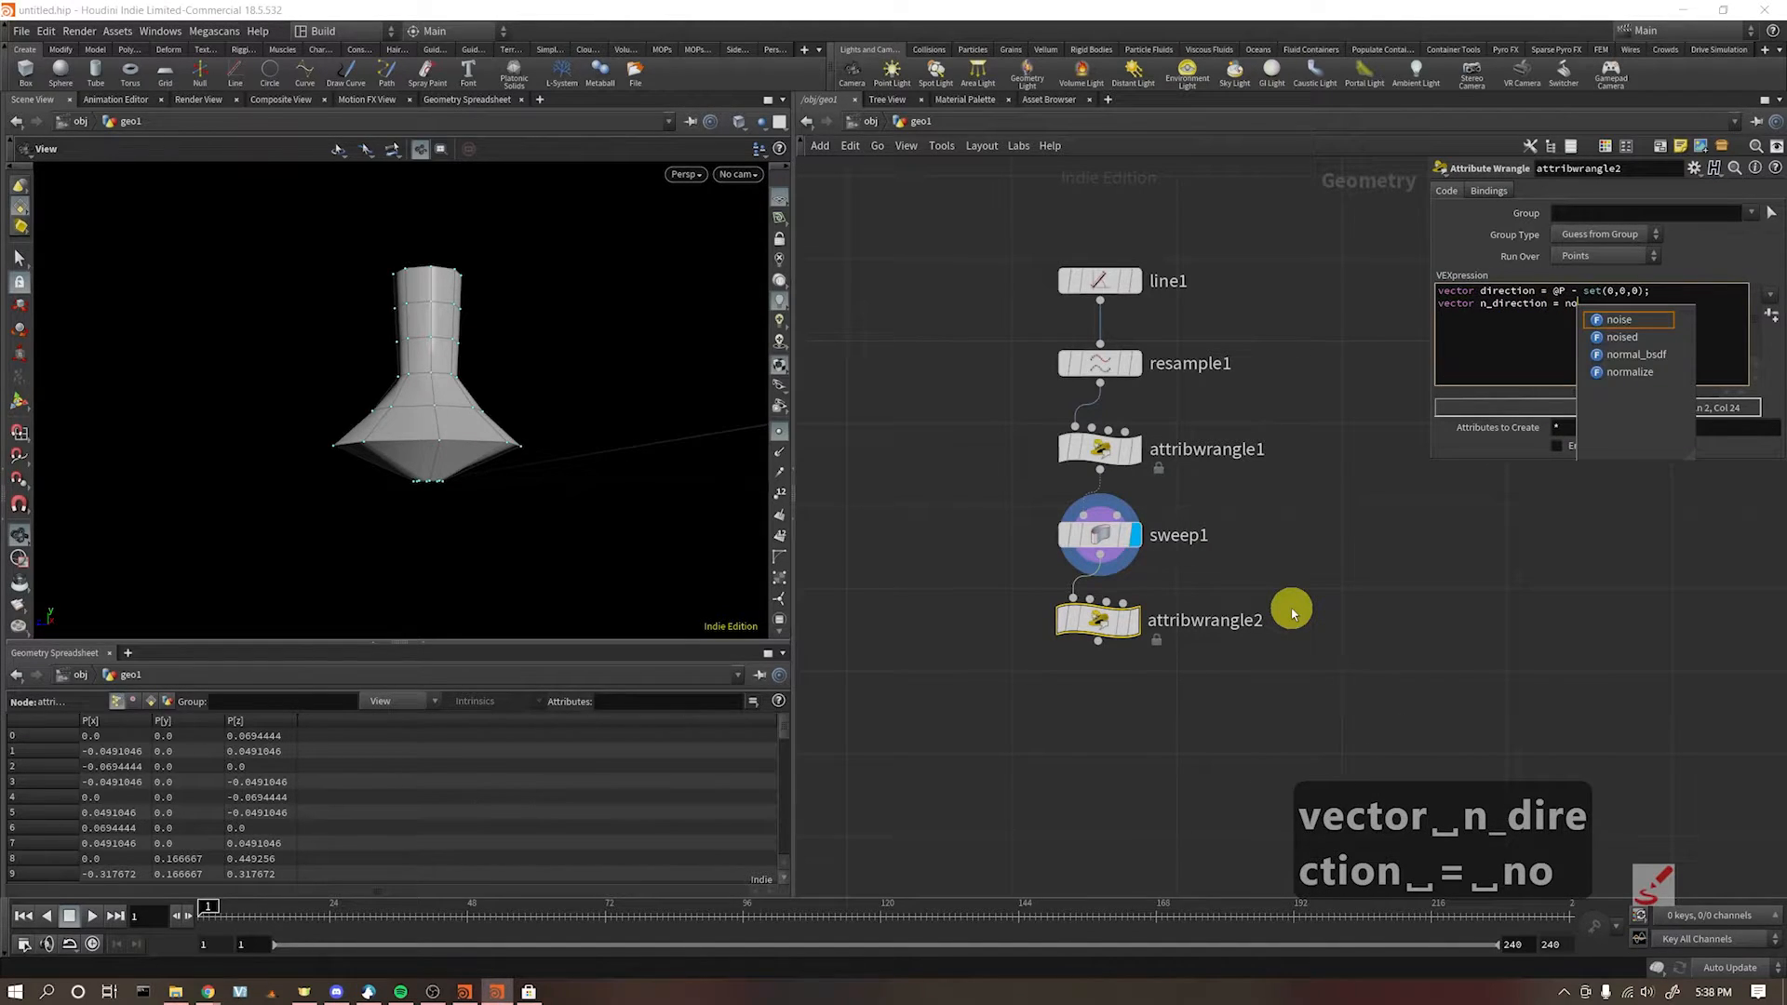
key("BackSpace")
key("BackSpace")
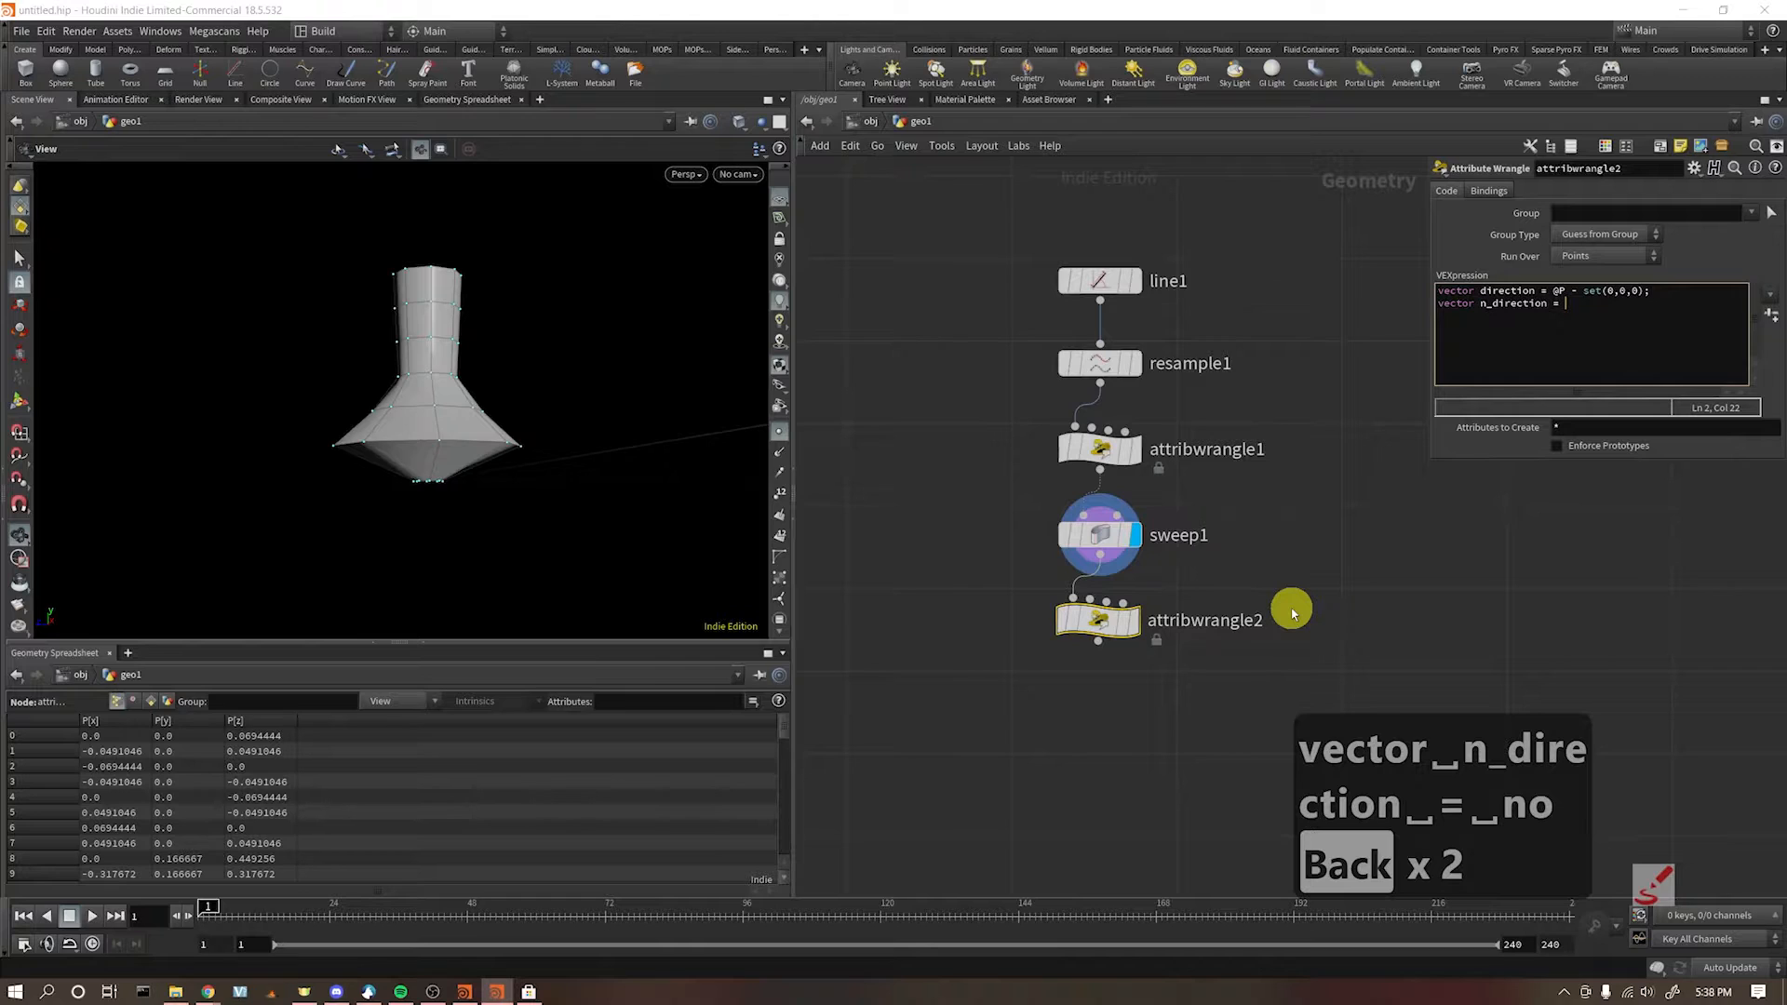
type("norma")
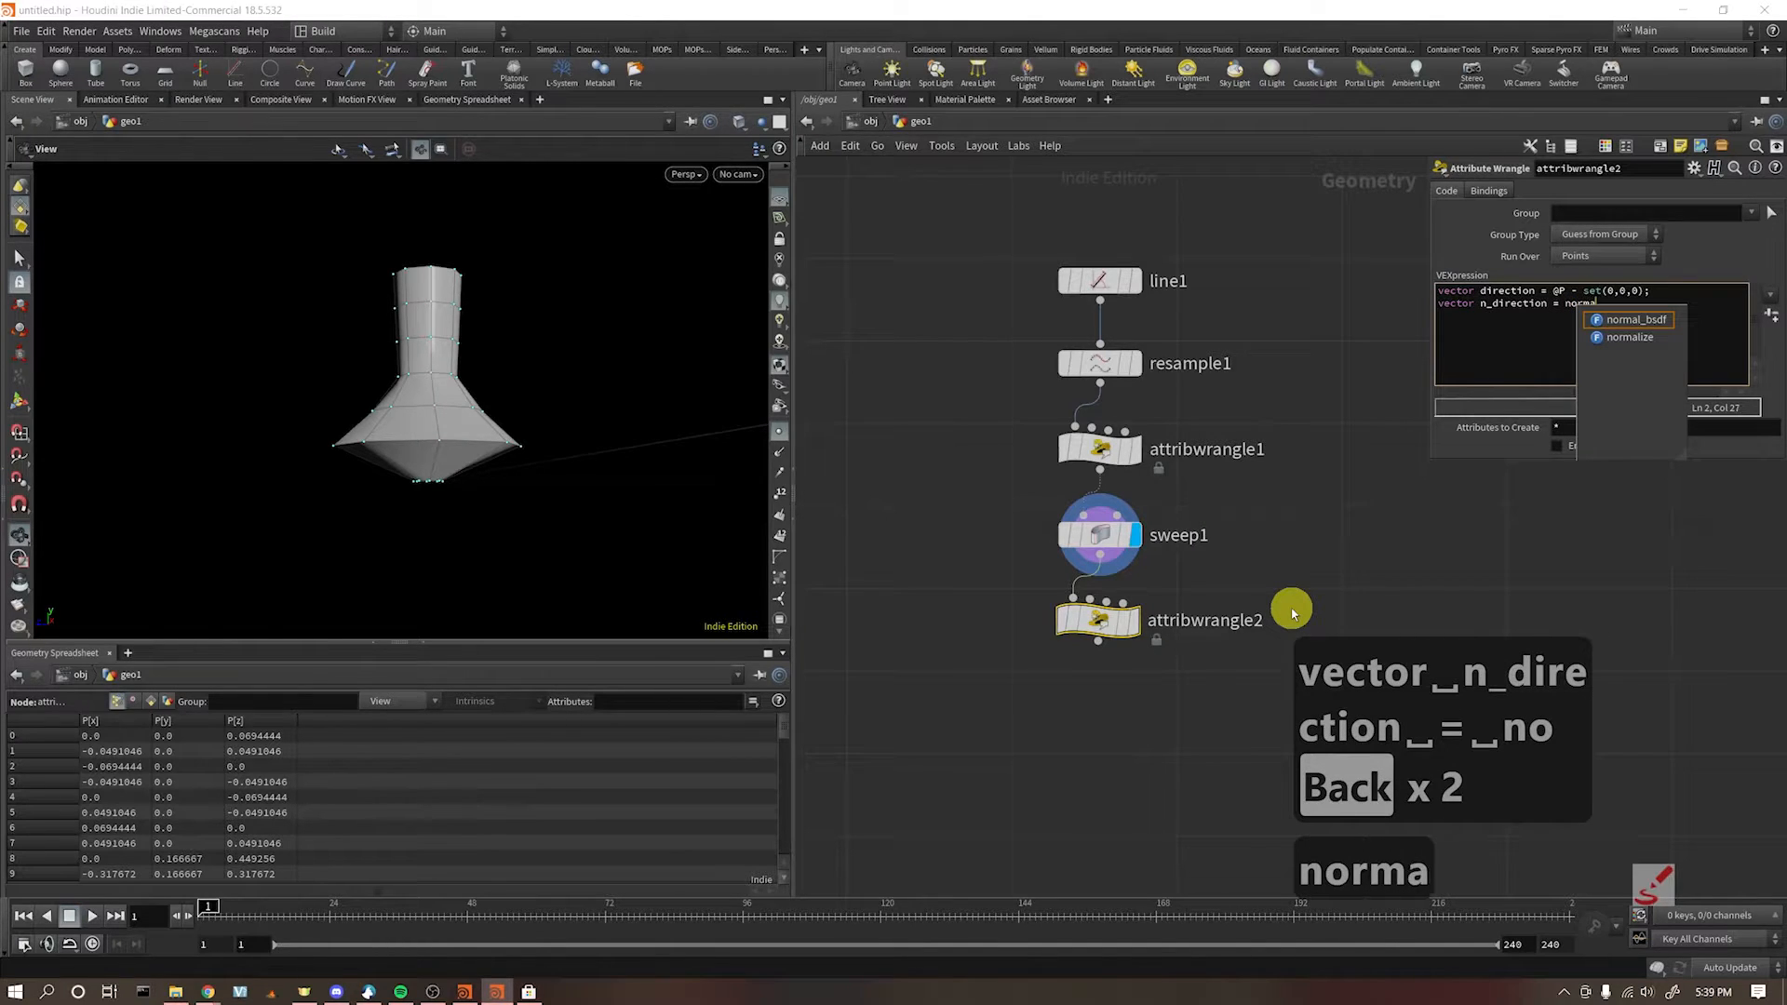
type("lize(direction);")
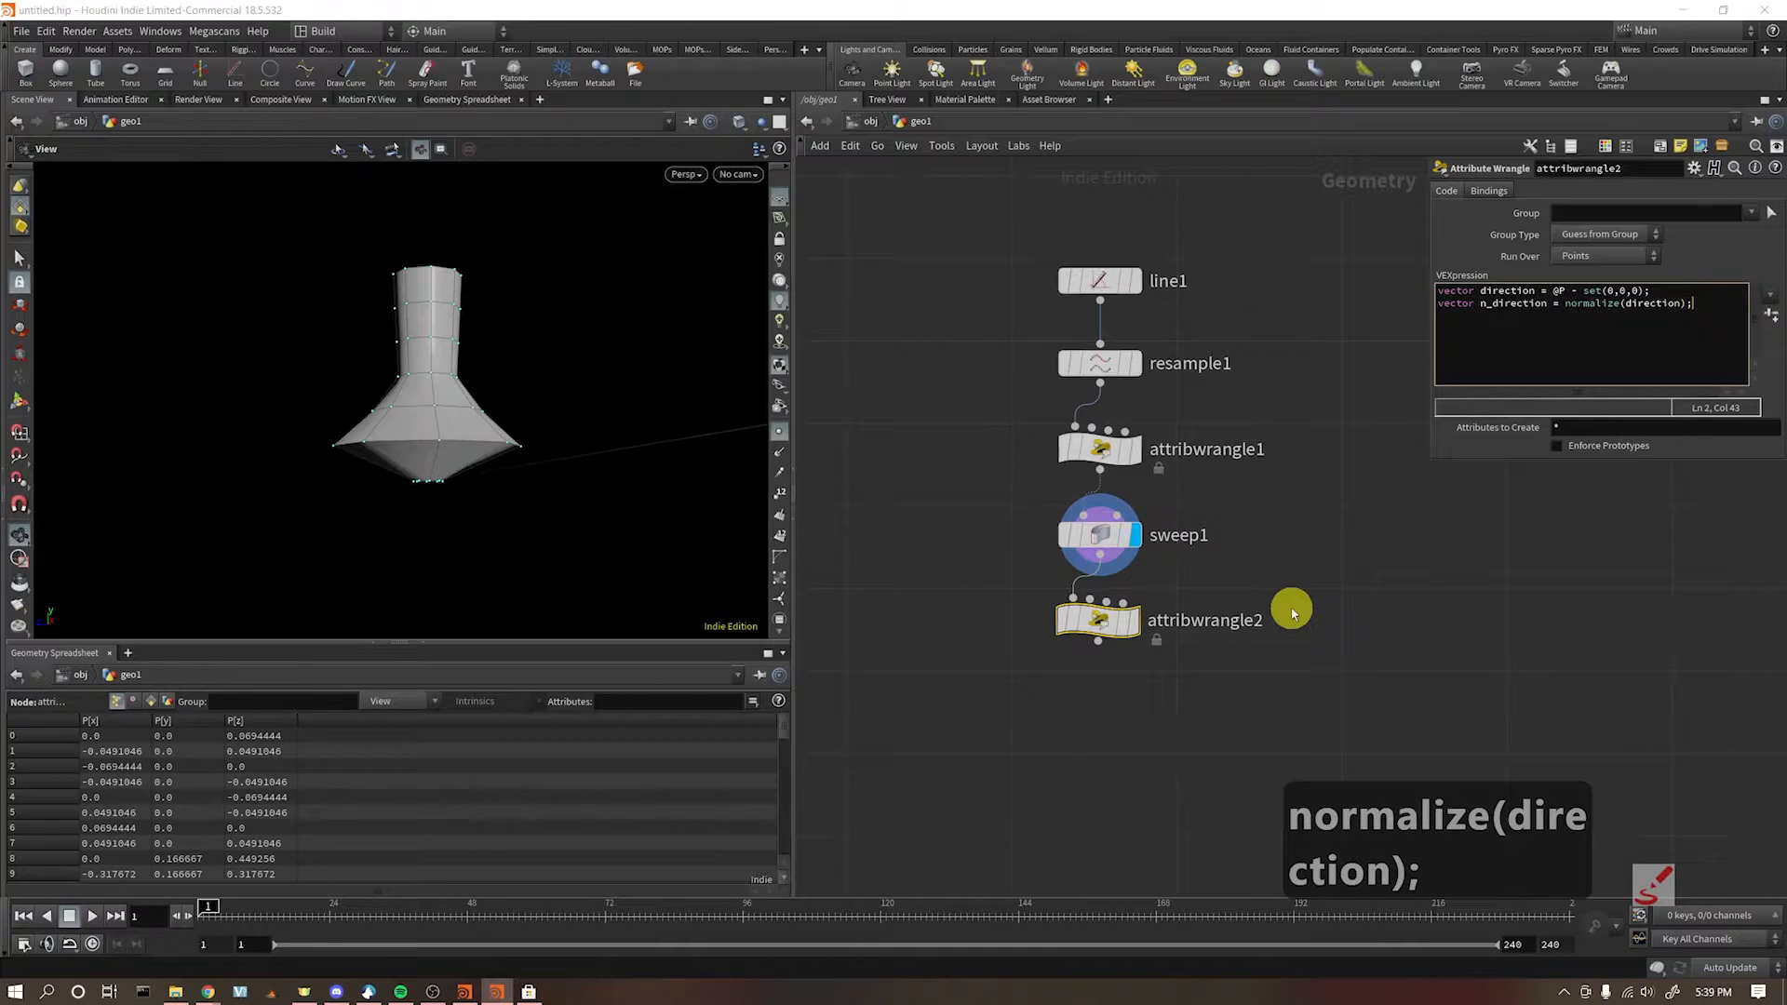
Step: Start a third VEX line in the wrangle with the point position attribute @P
key("Return")
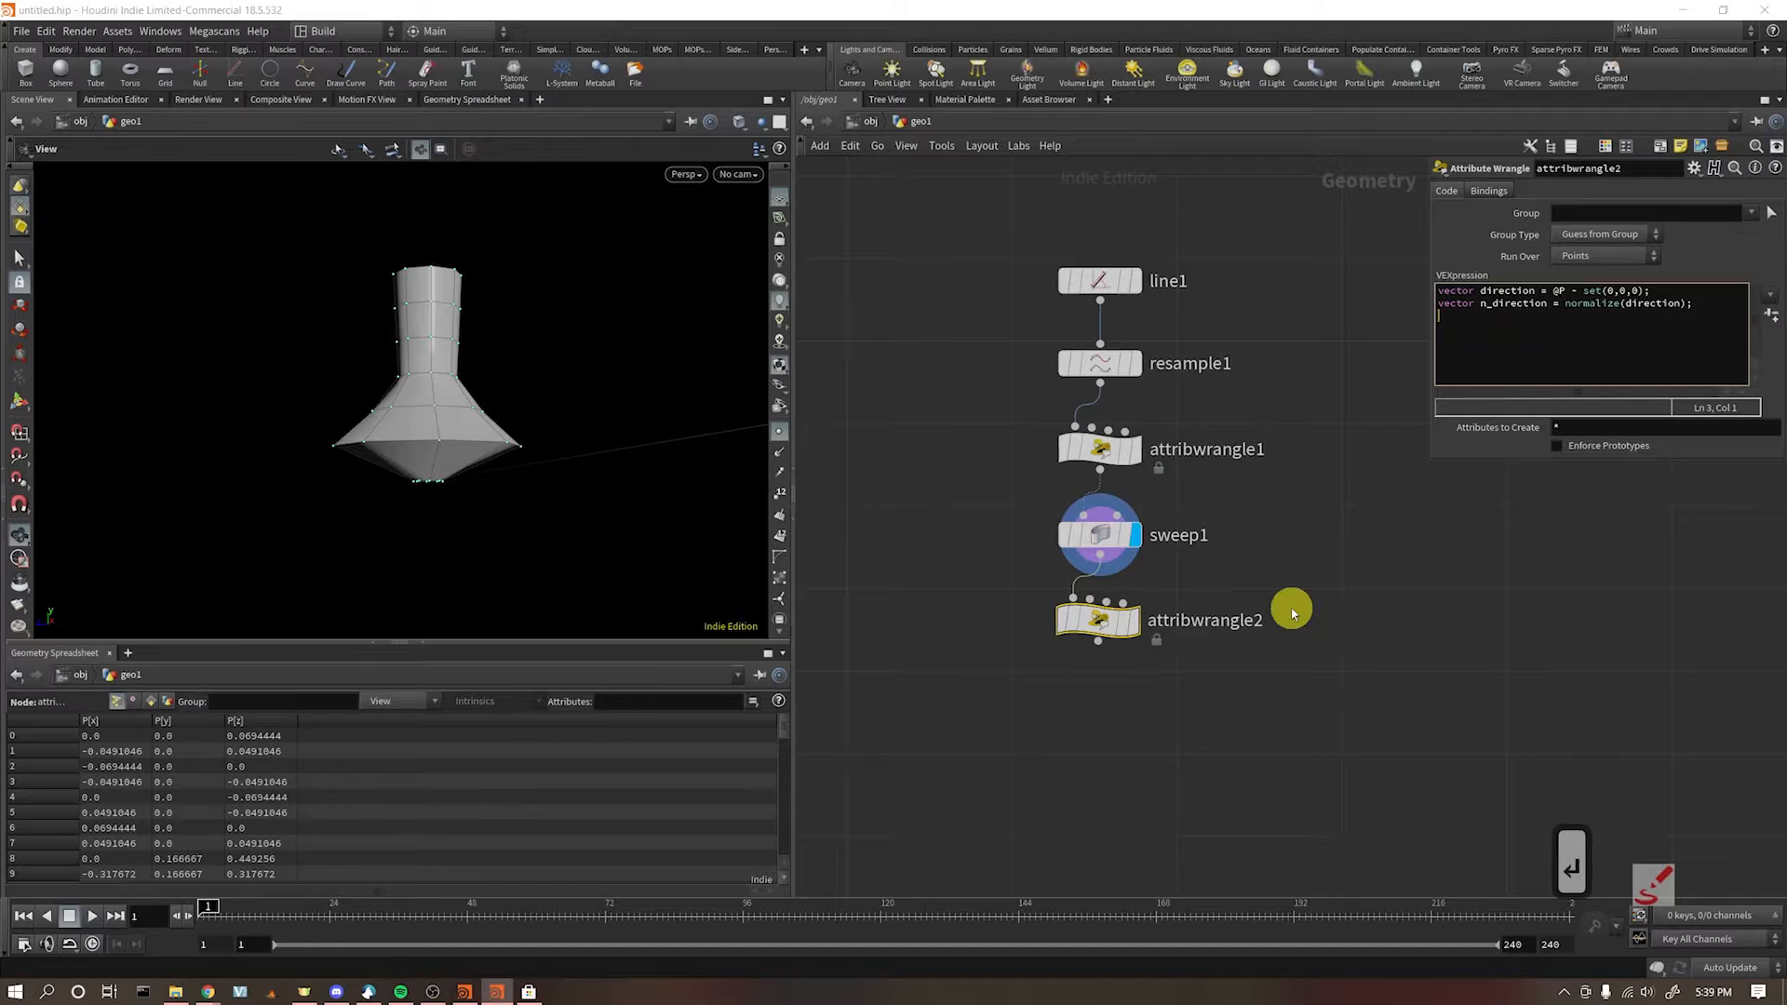
type("@")
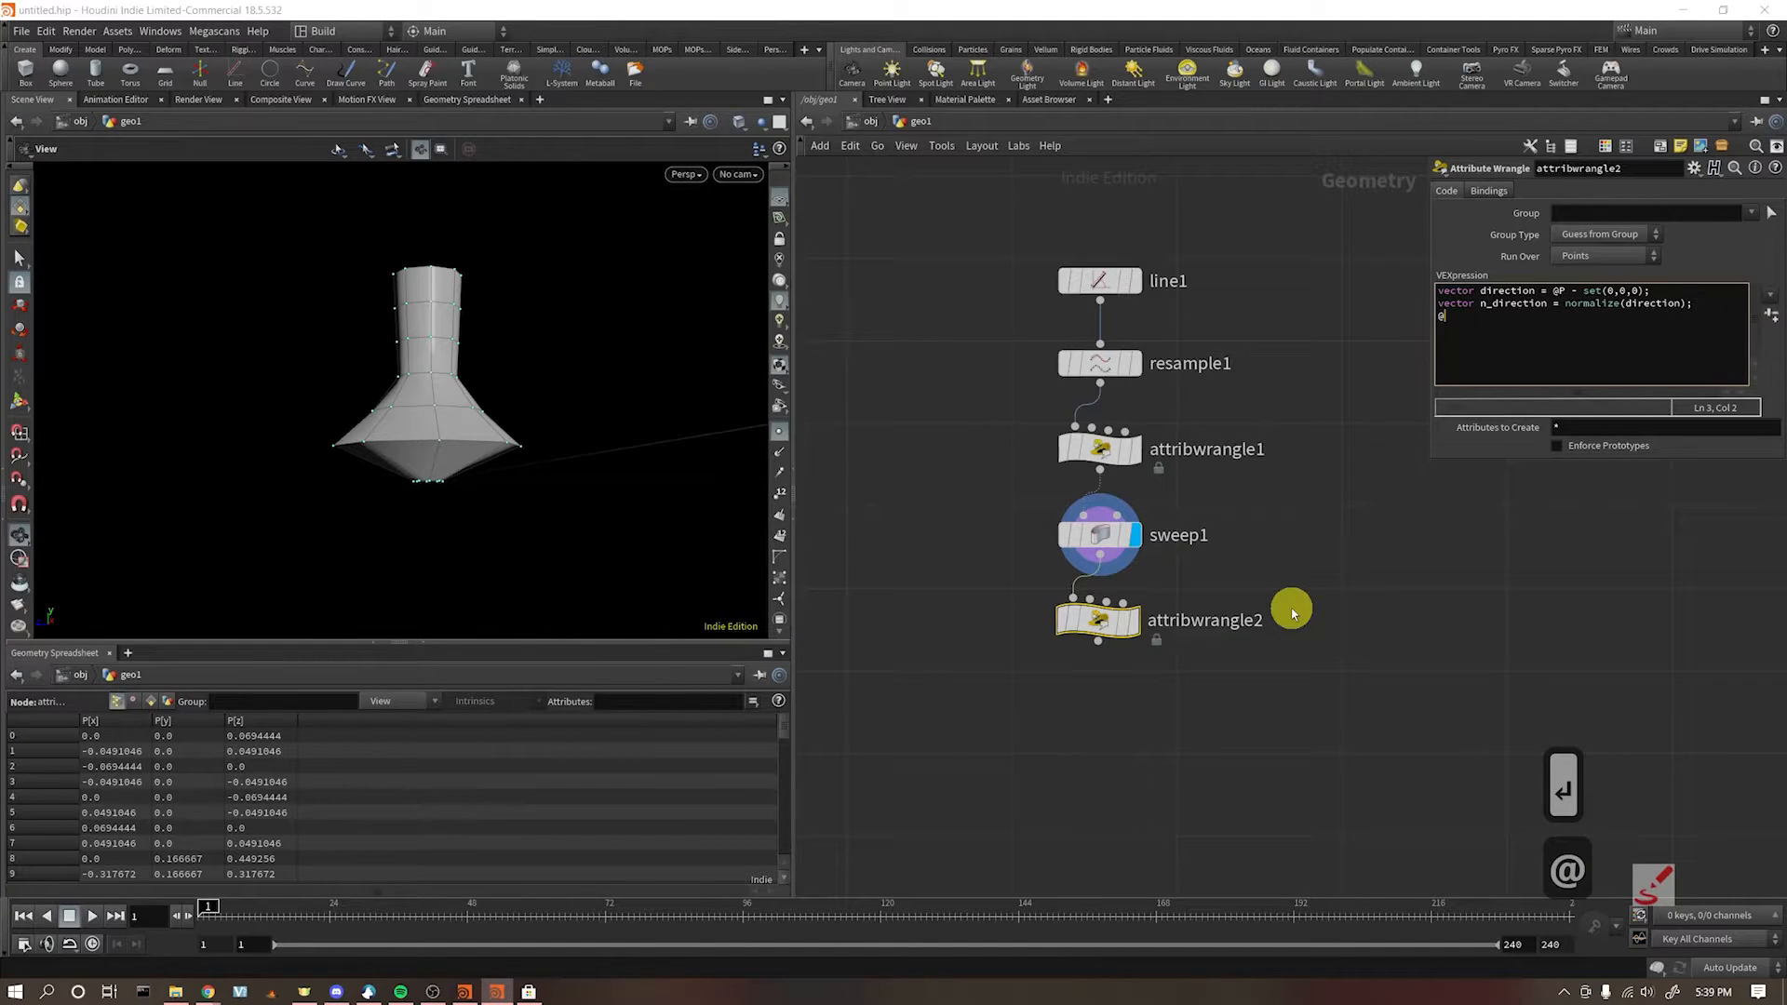
type("P")
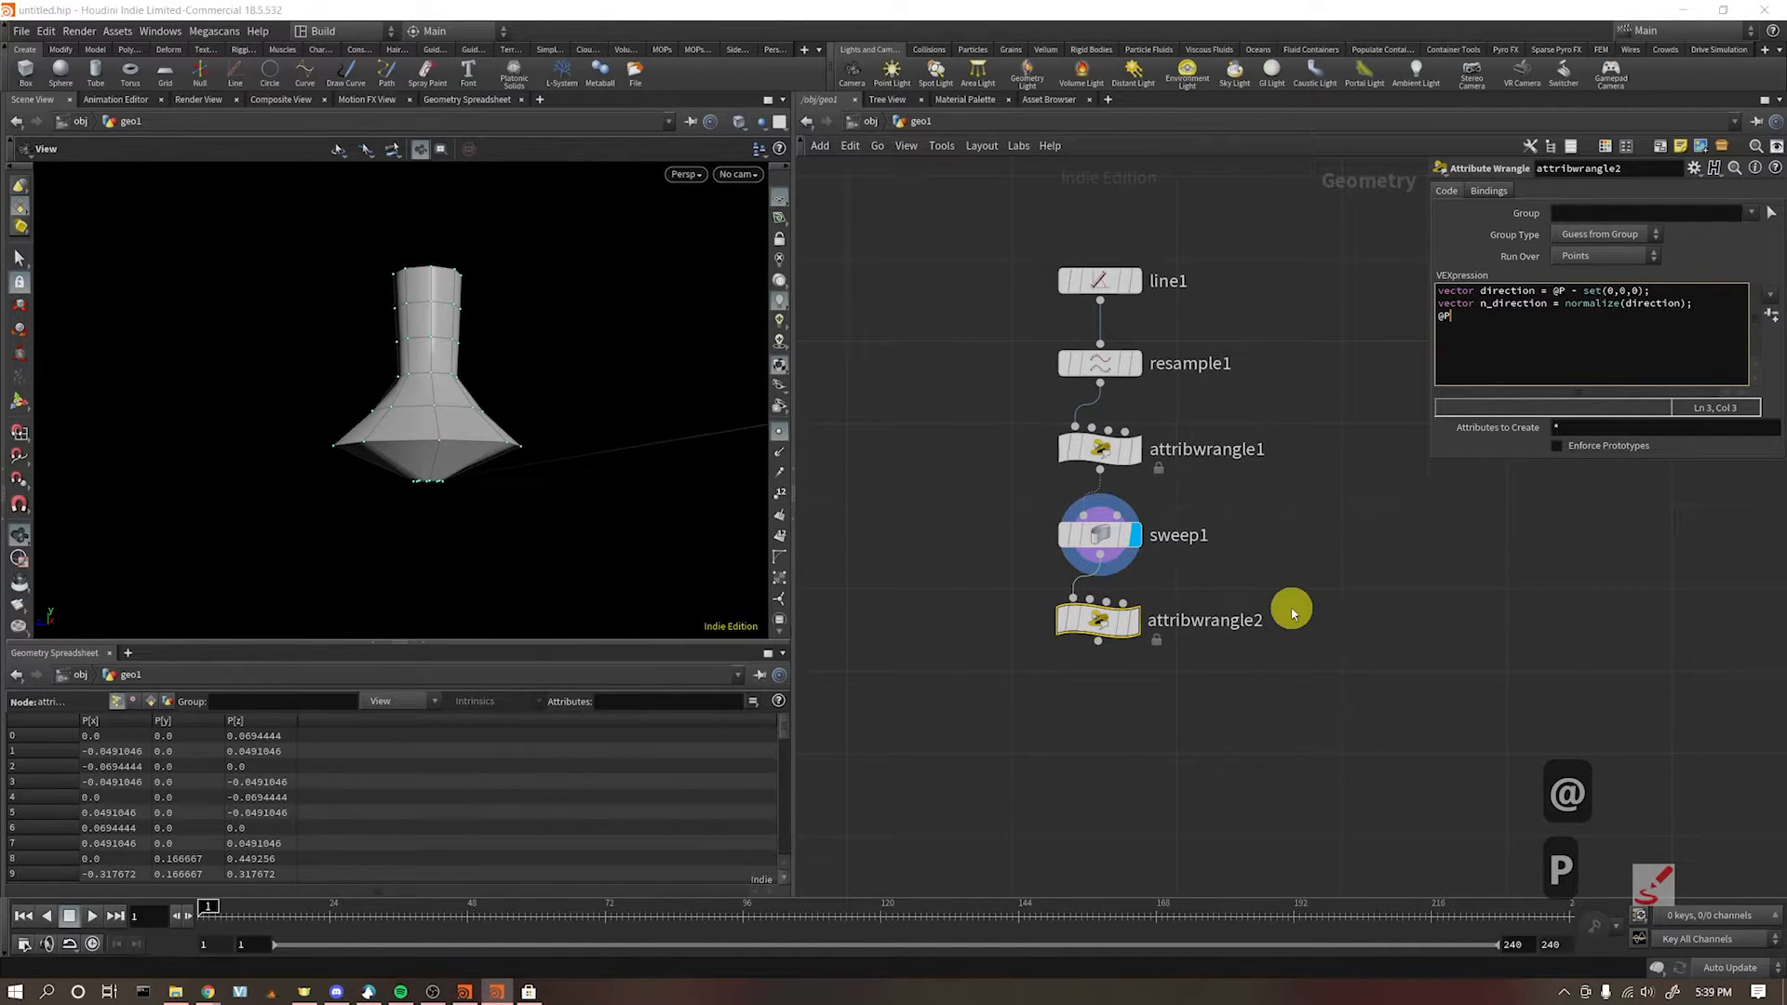
key("BackSpace")
key("BackSpace")
type("@")
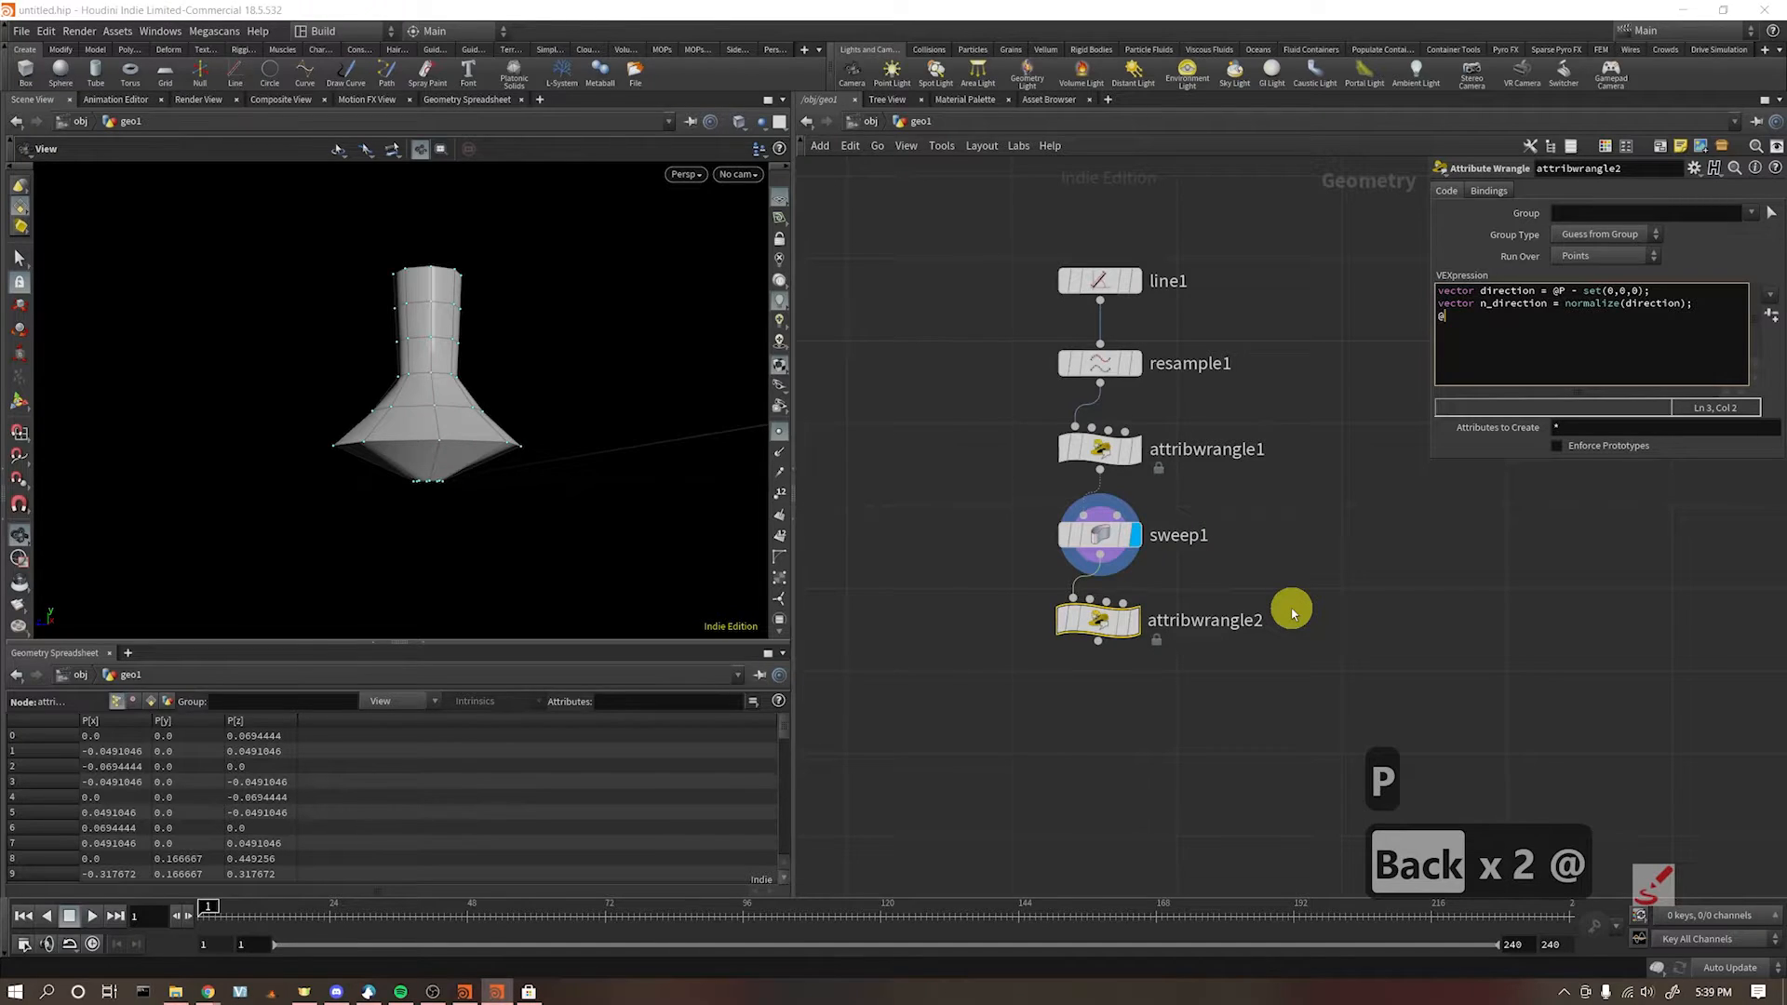
type("P")
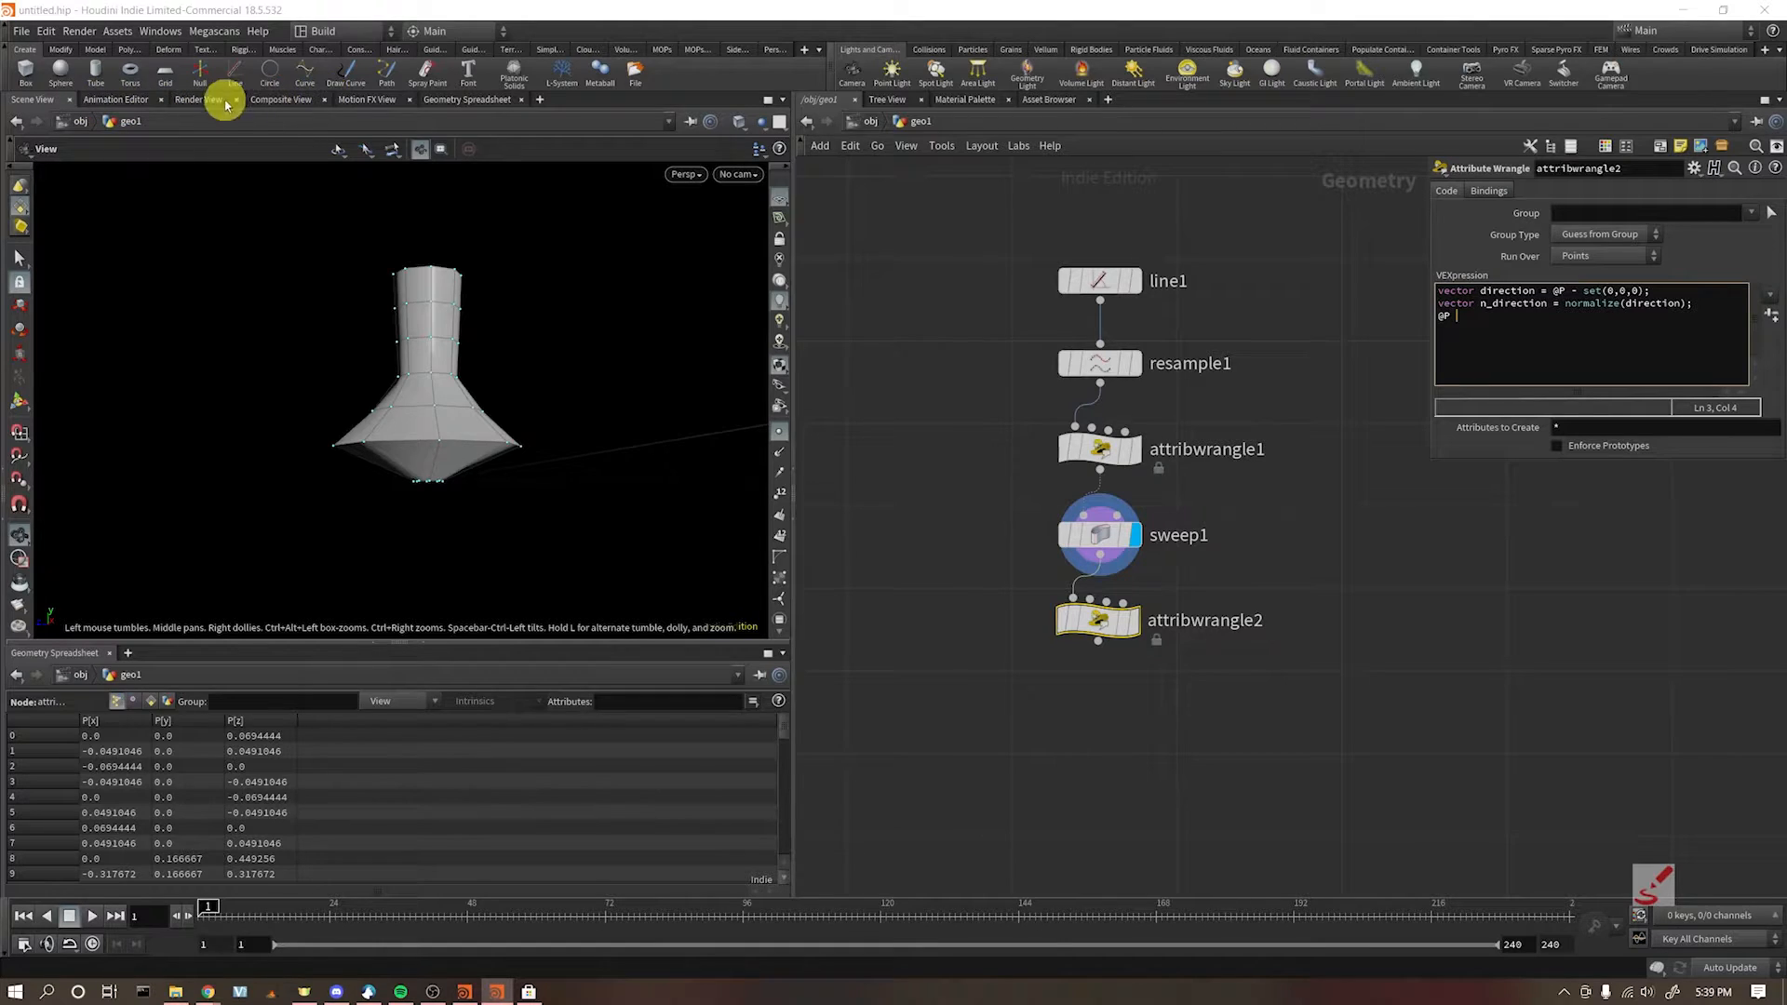
Step: Examine the Sweep node's point positions in the Geometry Spreadsheet
left_click(468, 99)
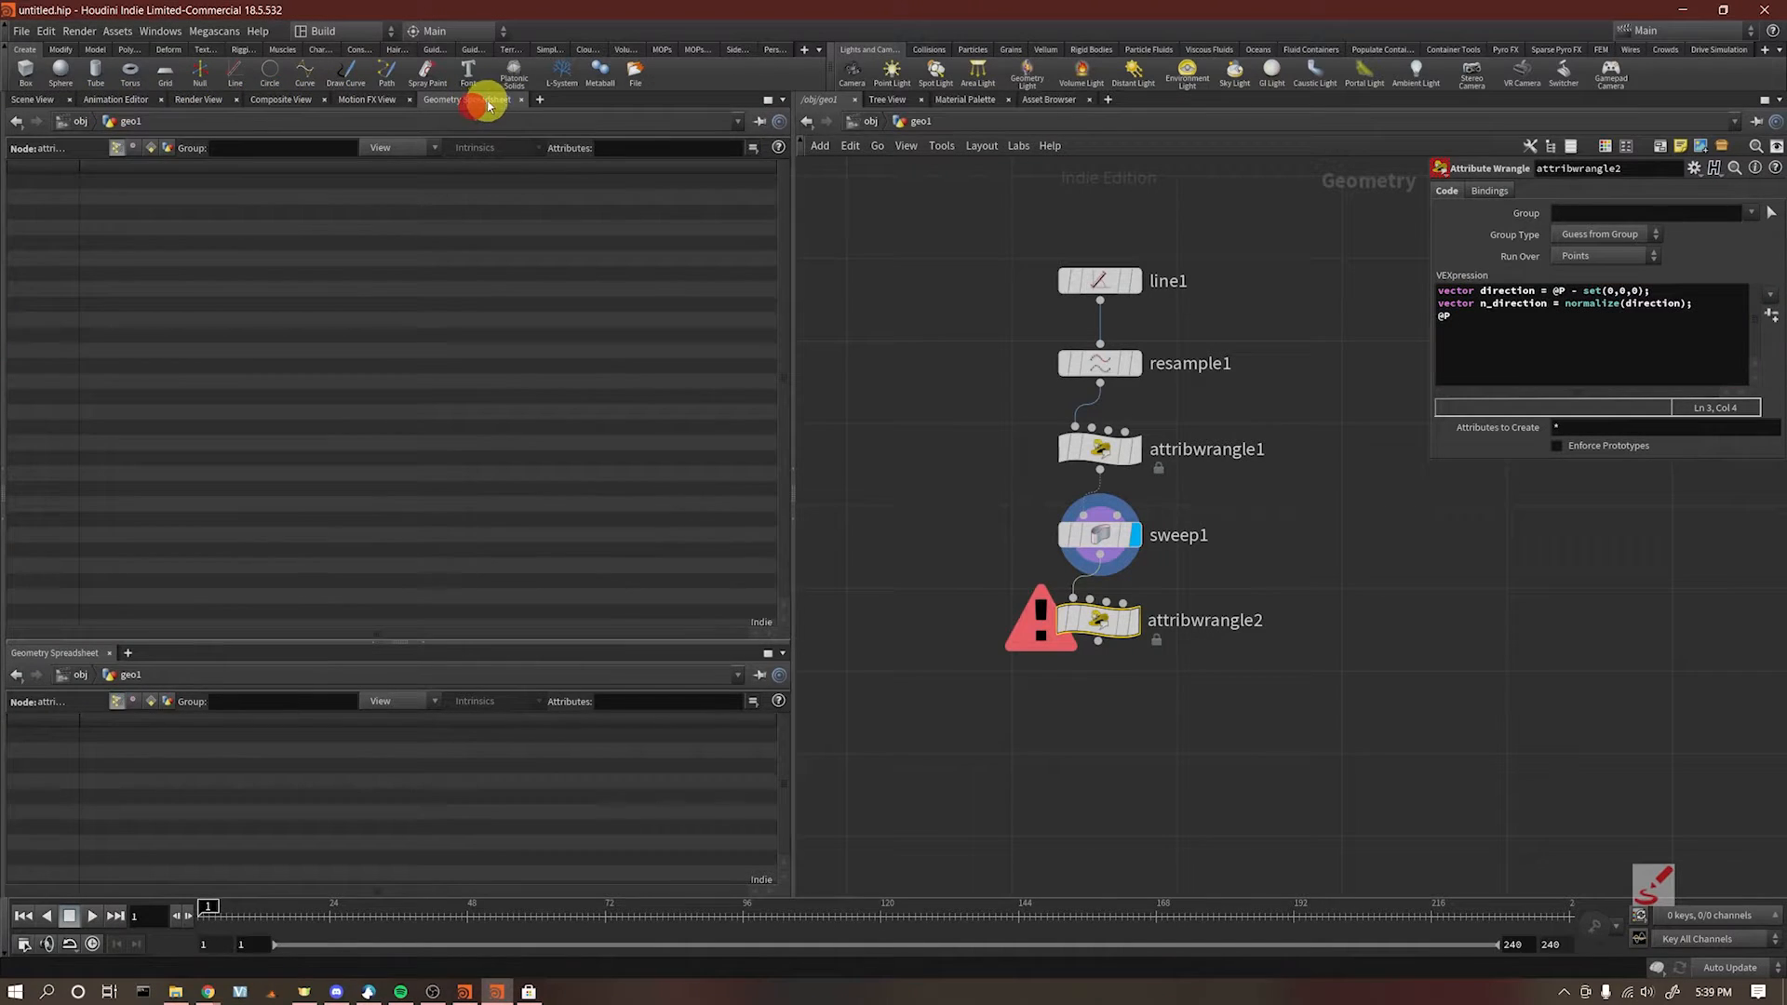
left_click(31, 100)
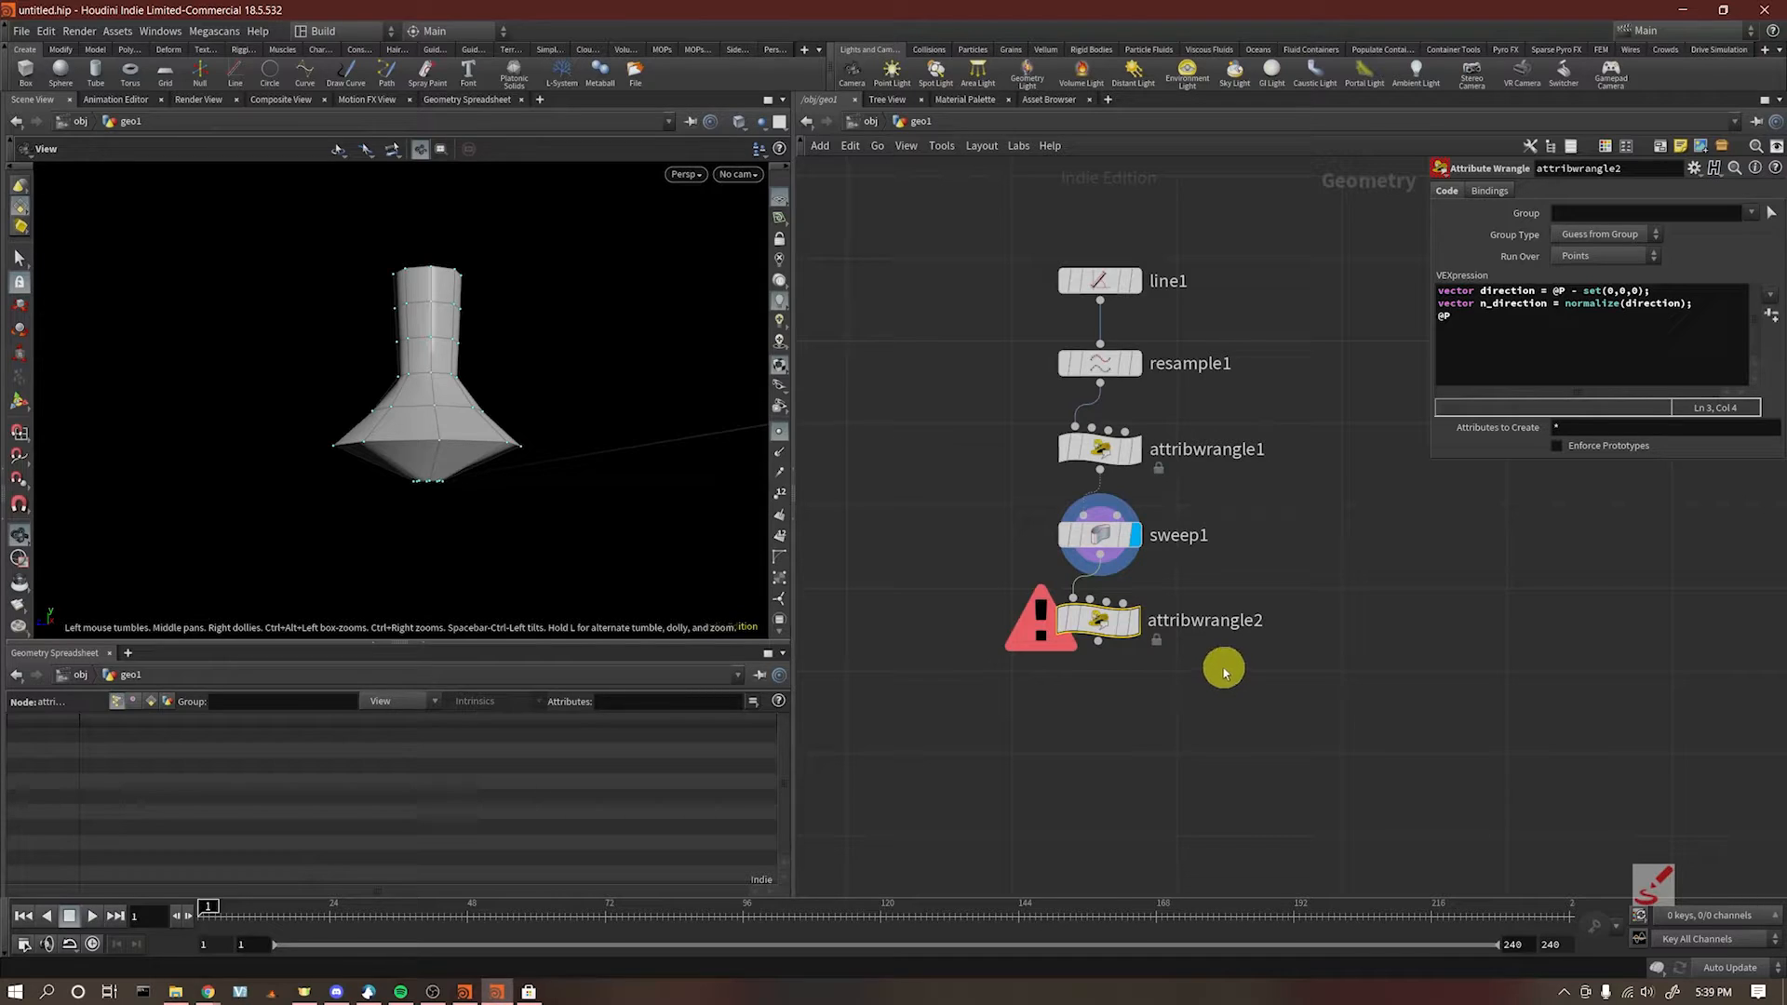
mouse_move(1131, 580)
left_click(1100, 535)
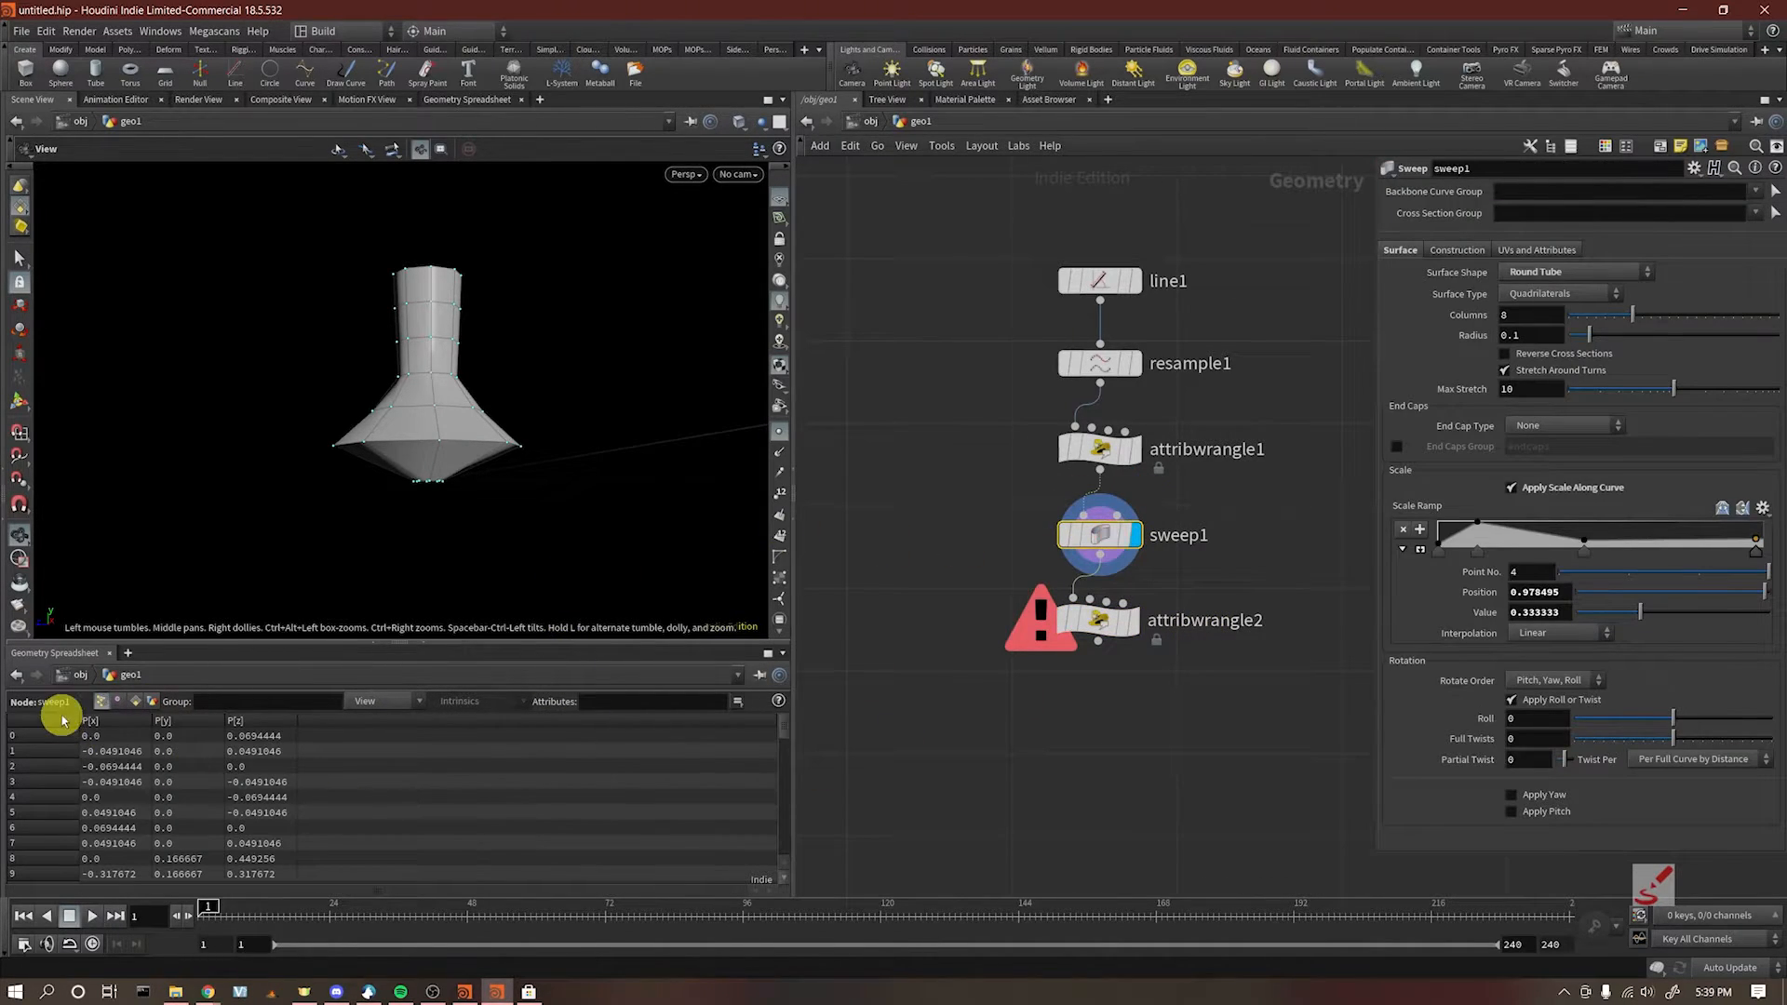
Step: Complete the second wrangle's third VEX line as @P += n_direction * chf('distance');
left_click_drag(944, 630, 1263, 710)
left_click(1500, 324)
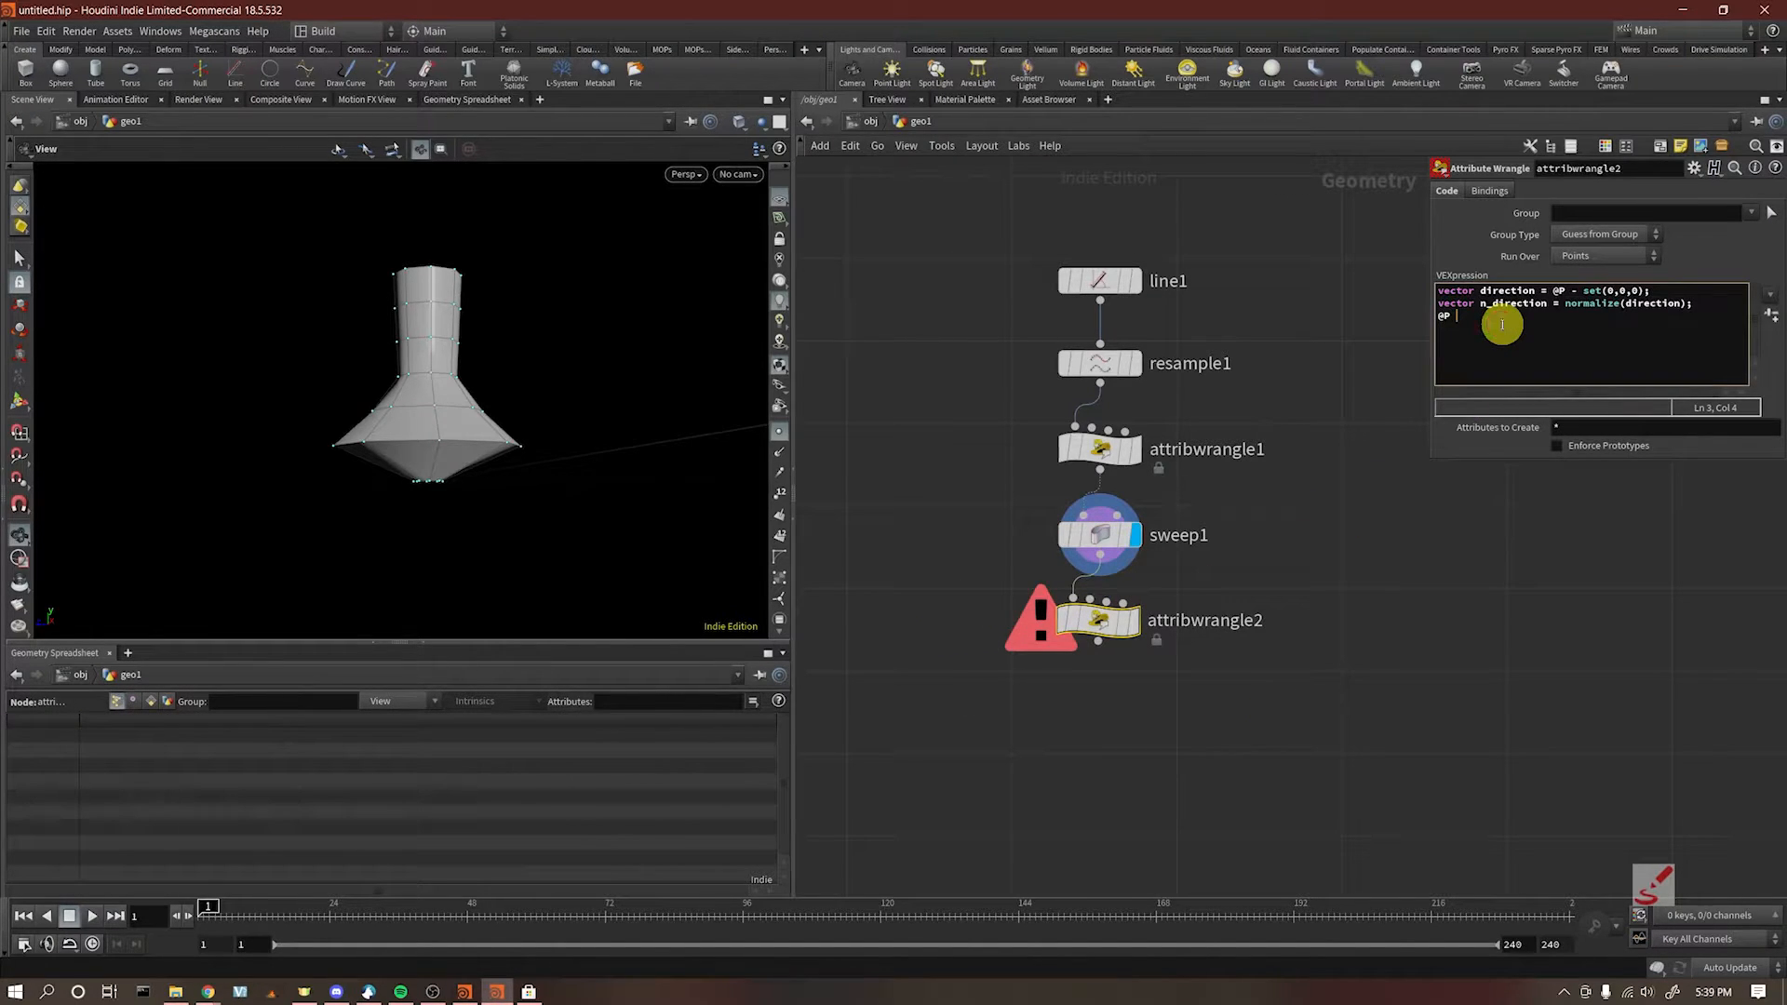
type("+= ")
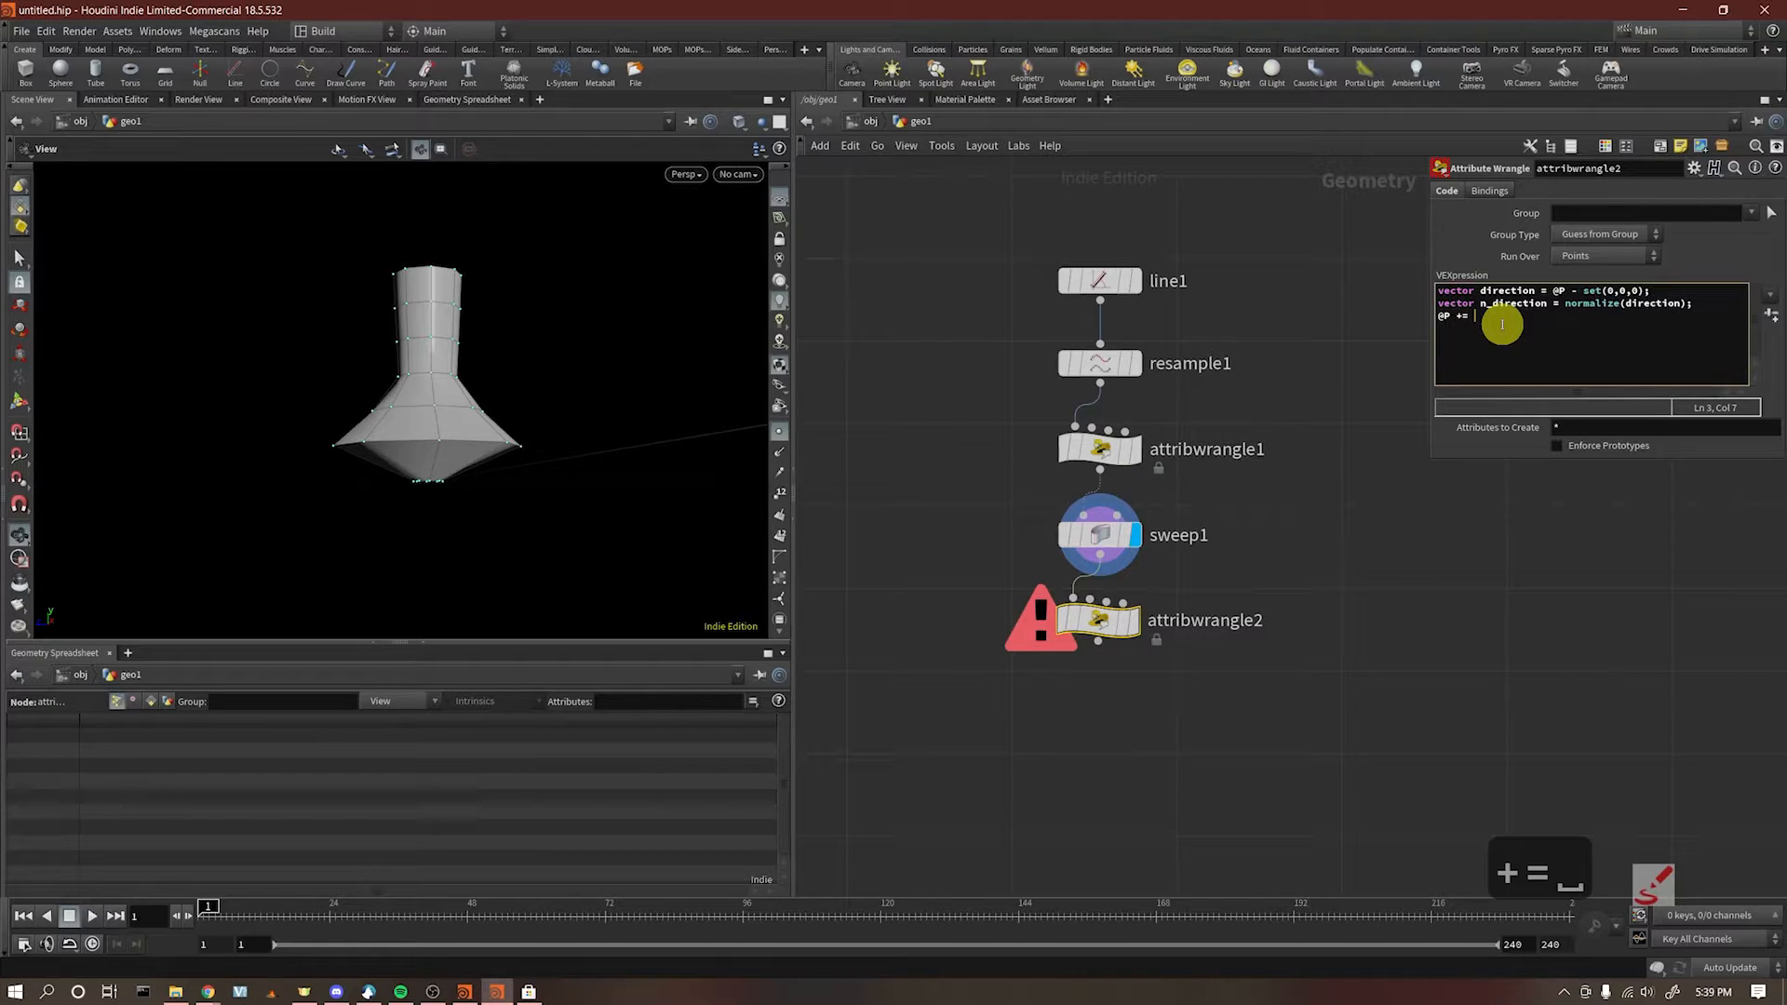
type("n_directio")
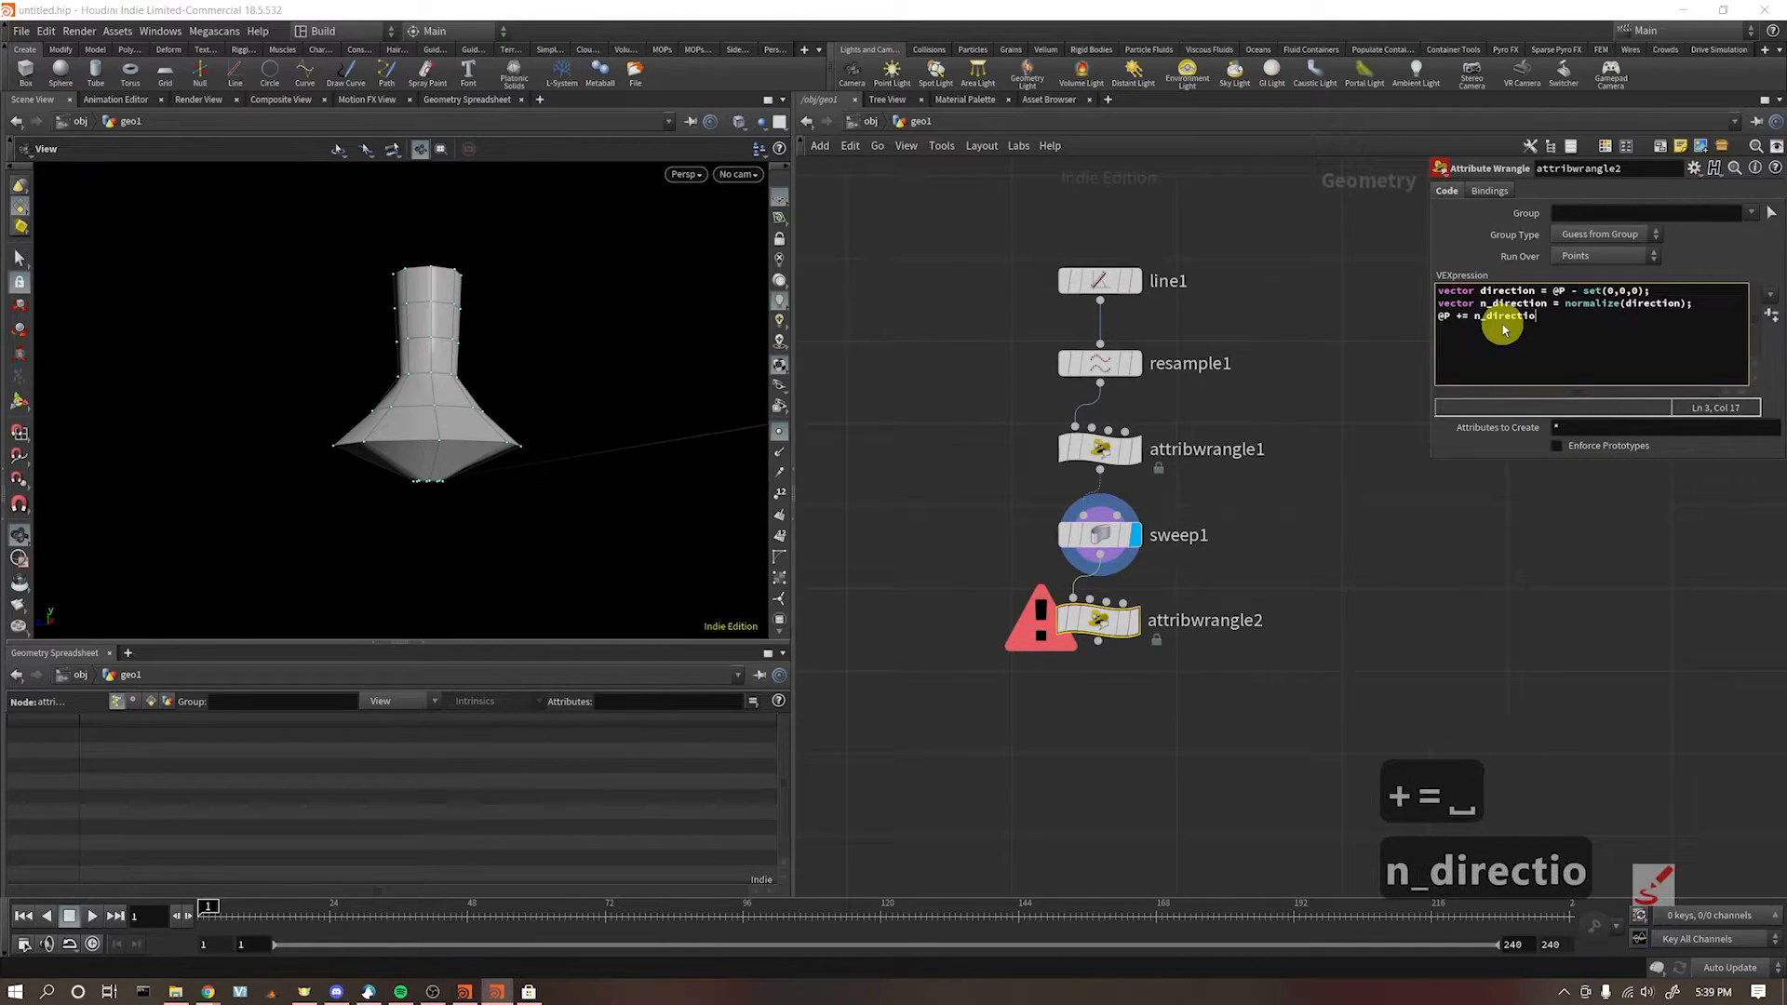
type("n * chf('distance')")
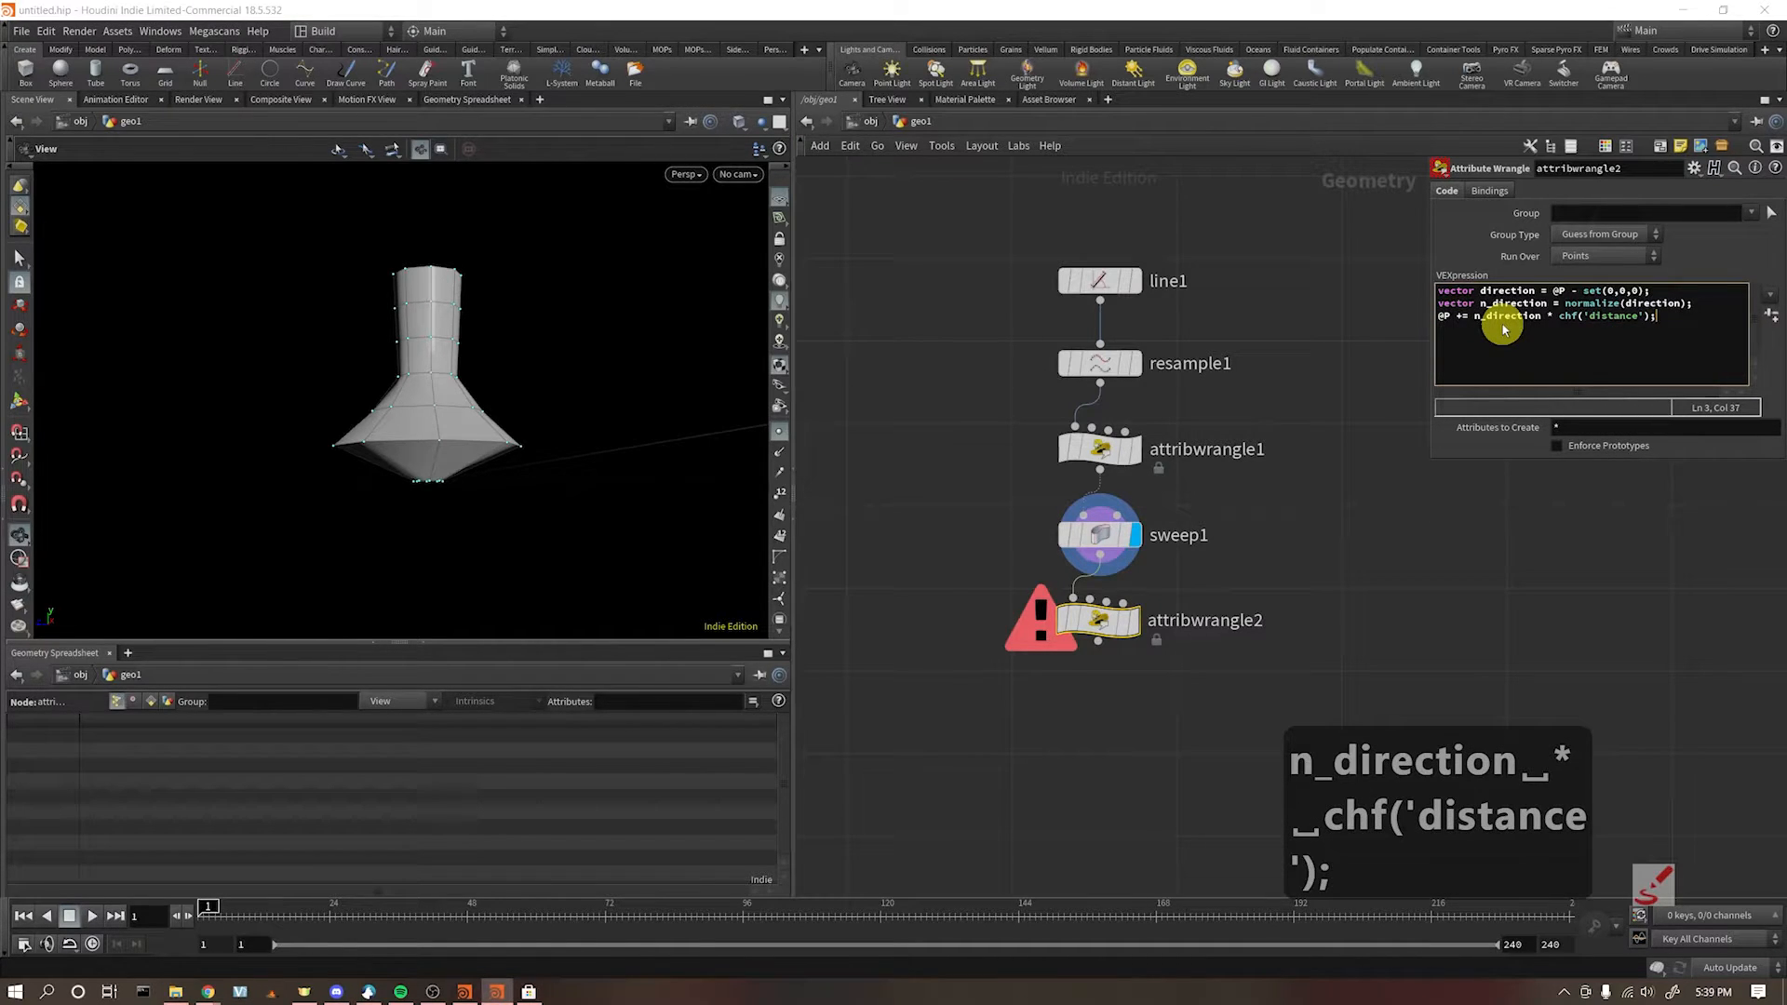
type(";")
left_click(1746, 244)
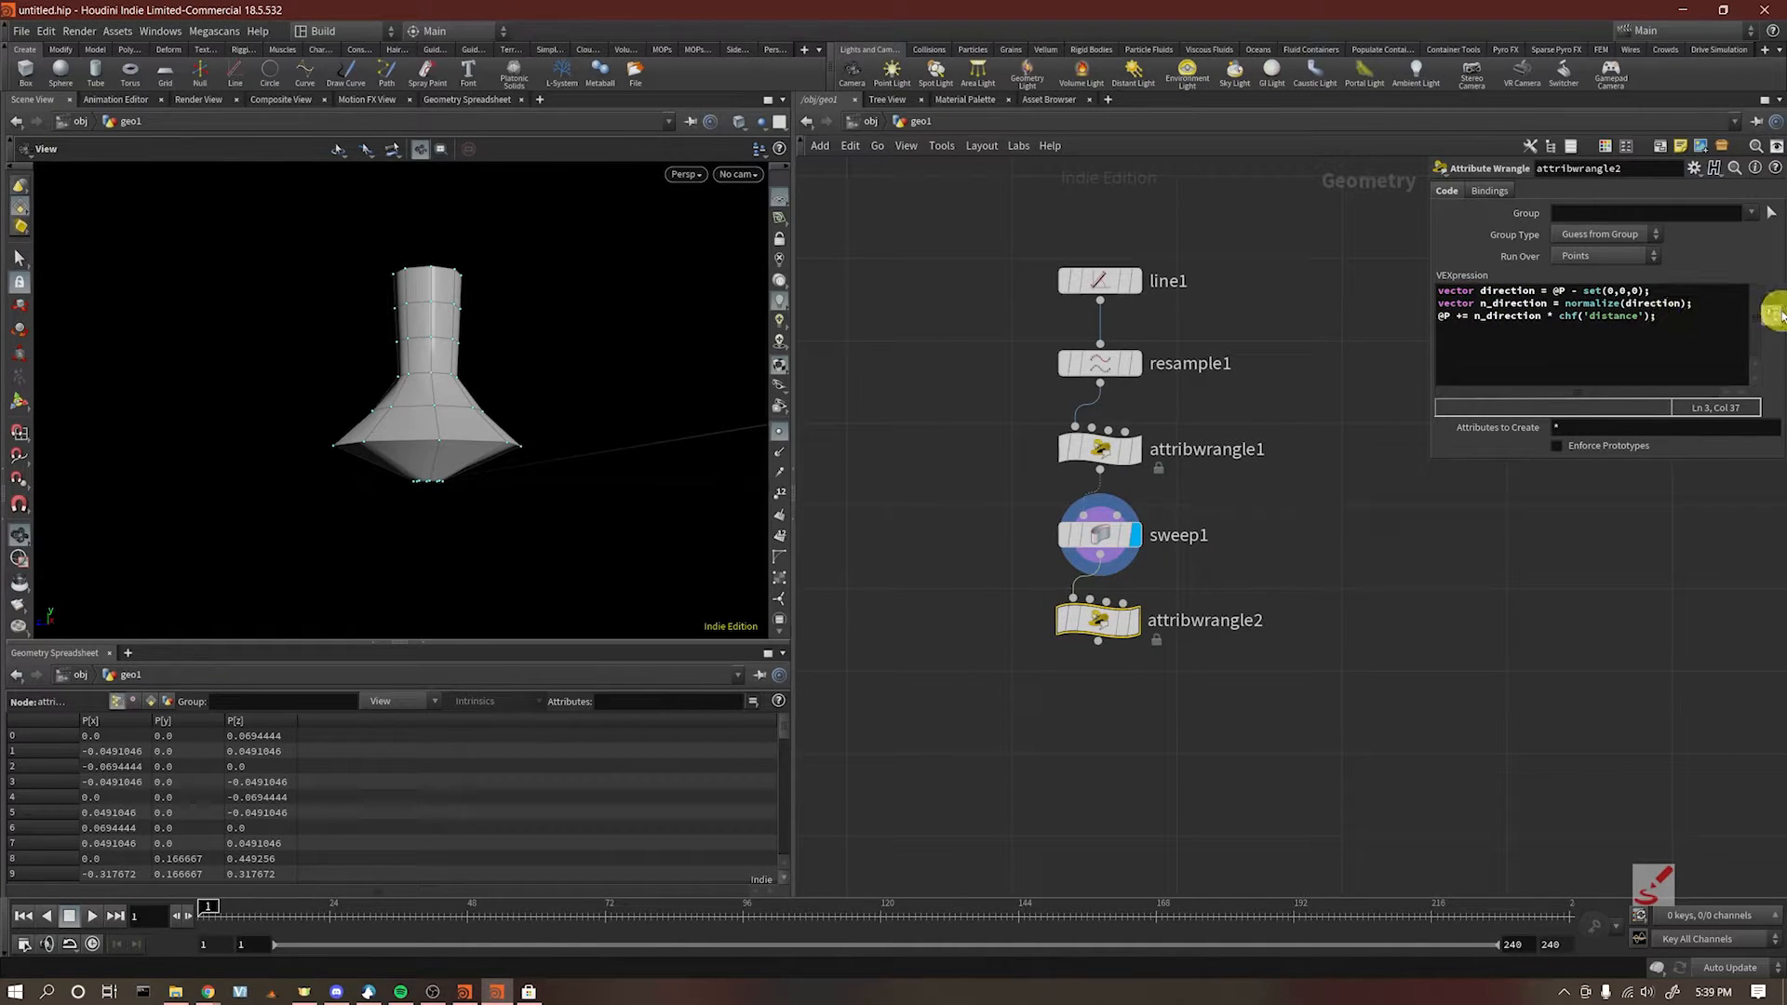
Step: Create the wrangle's Distance parameter from the code, set it to 1, and display attribwrangle2's geometry
left_click(1772, 318)
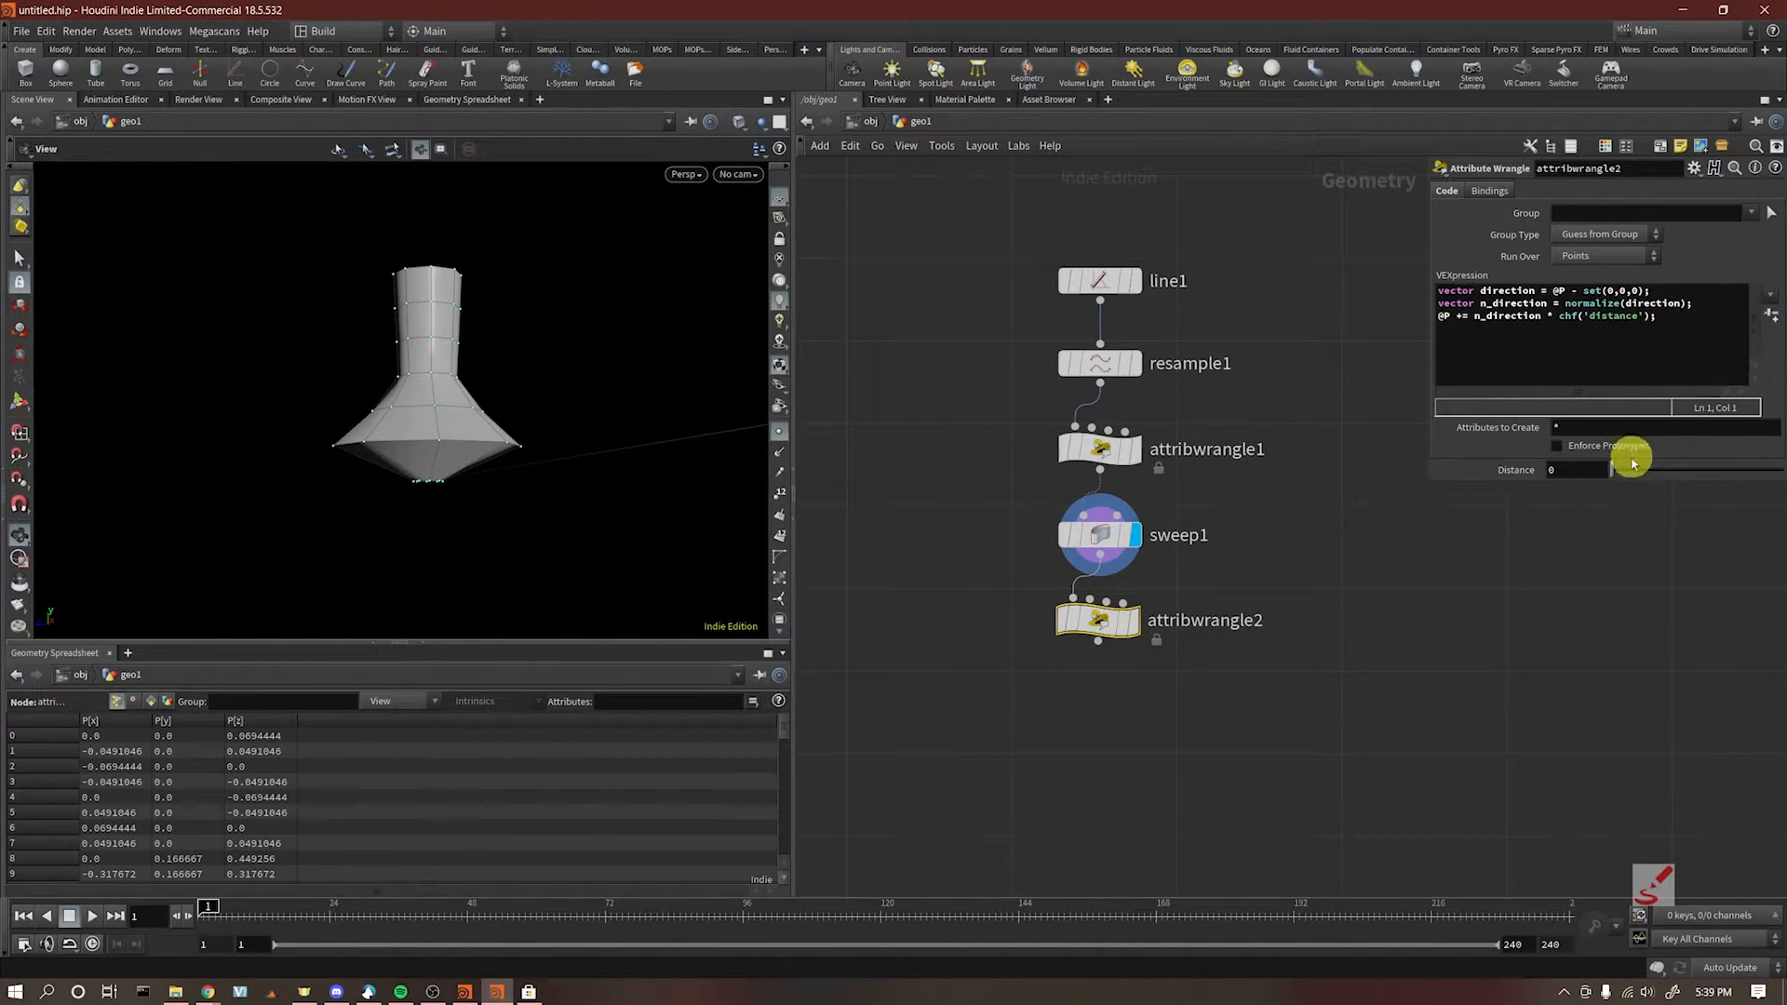
left_click_drag(1624, 470, 1776, 471)
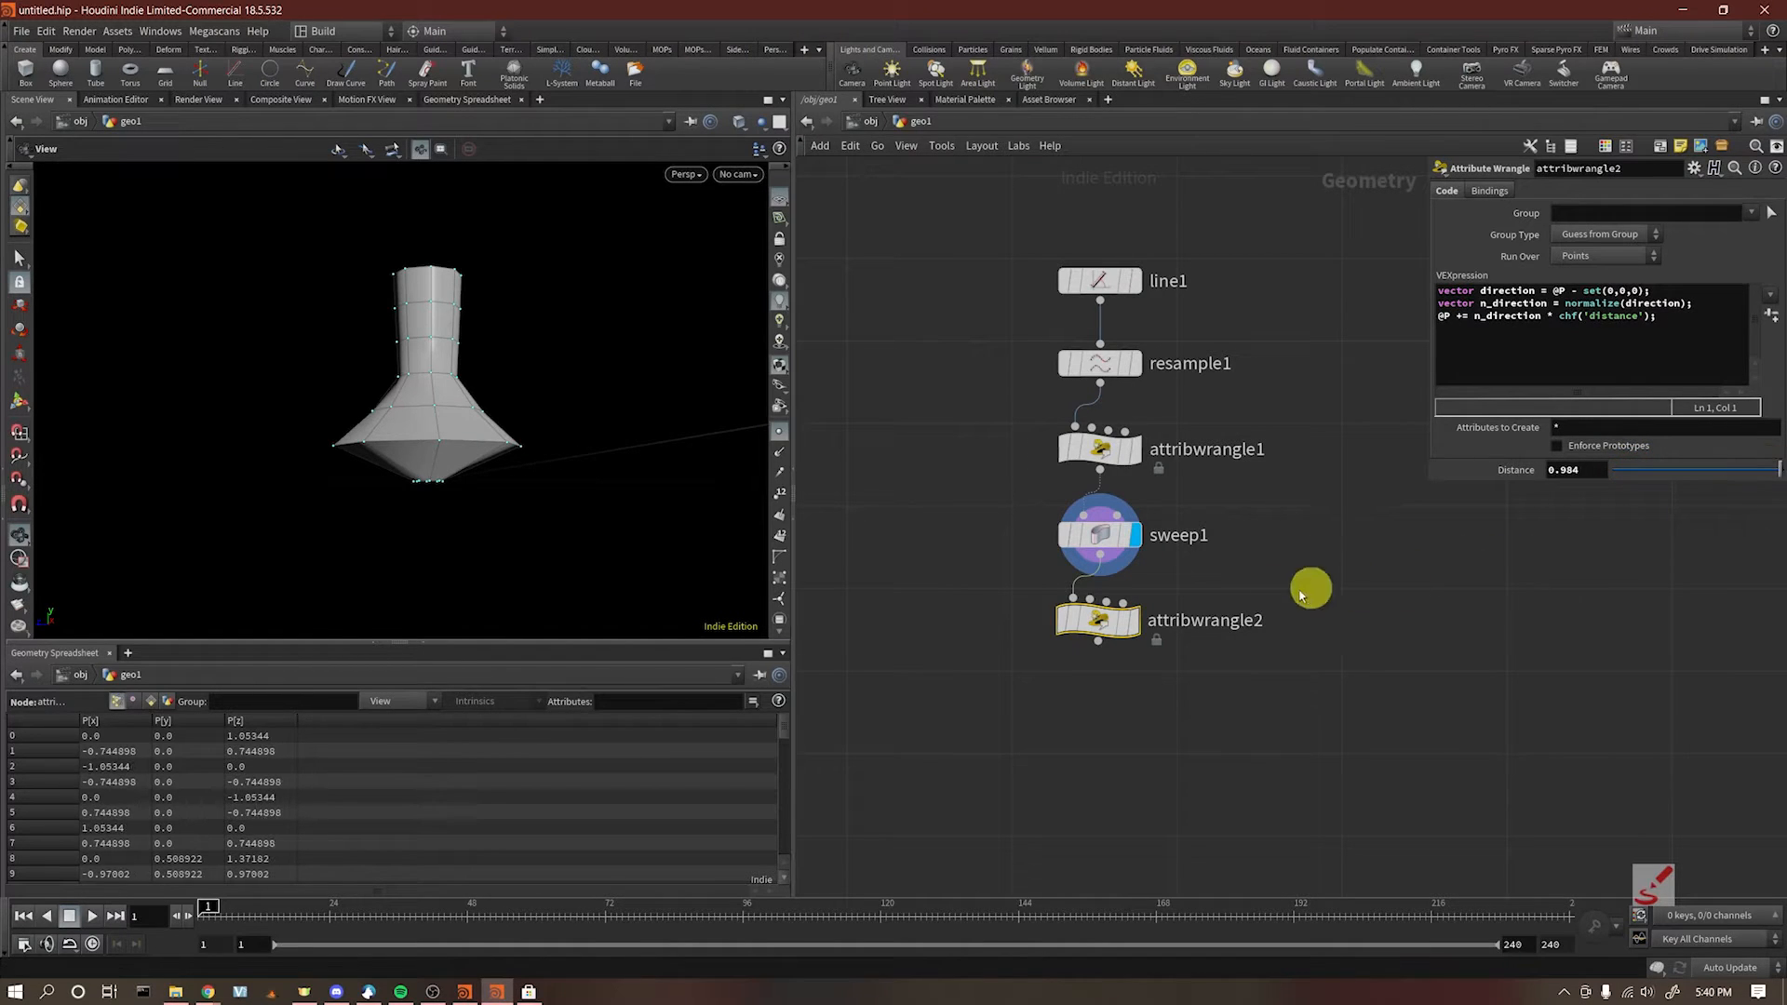
left_click(1154, 592)
mouse_move(559, 466)
left_mouse_down()
mouse_move(555, 439)
mouse_move(587, 480)
left_mouse_up()
right_click_drag(587, 481, 385, 493)
mouse_move(1773, 470)
left_mouse_down()
mouse_move(1652, 465)
mouse_move(1783, 470)
left_mouse_up()
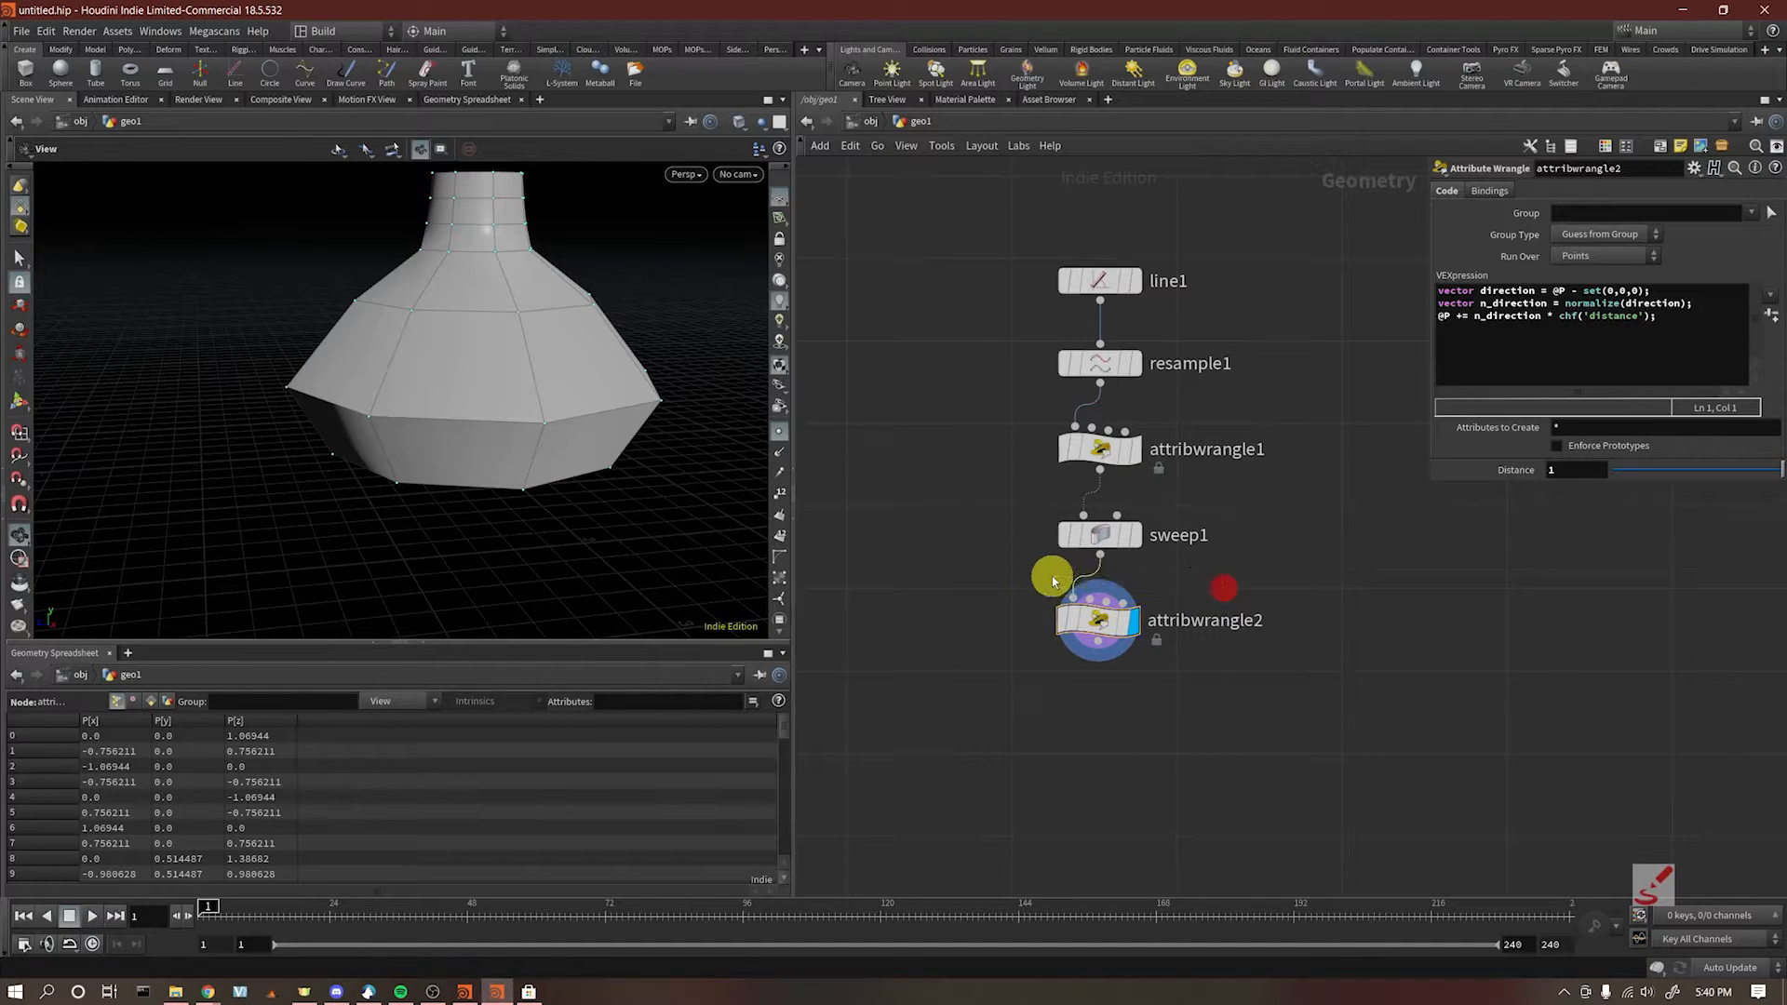
Step: Insert a Group node between sweep1 and attribwrangle2
key("Tab")
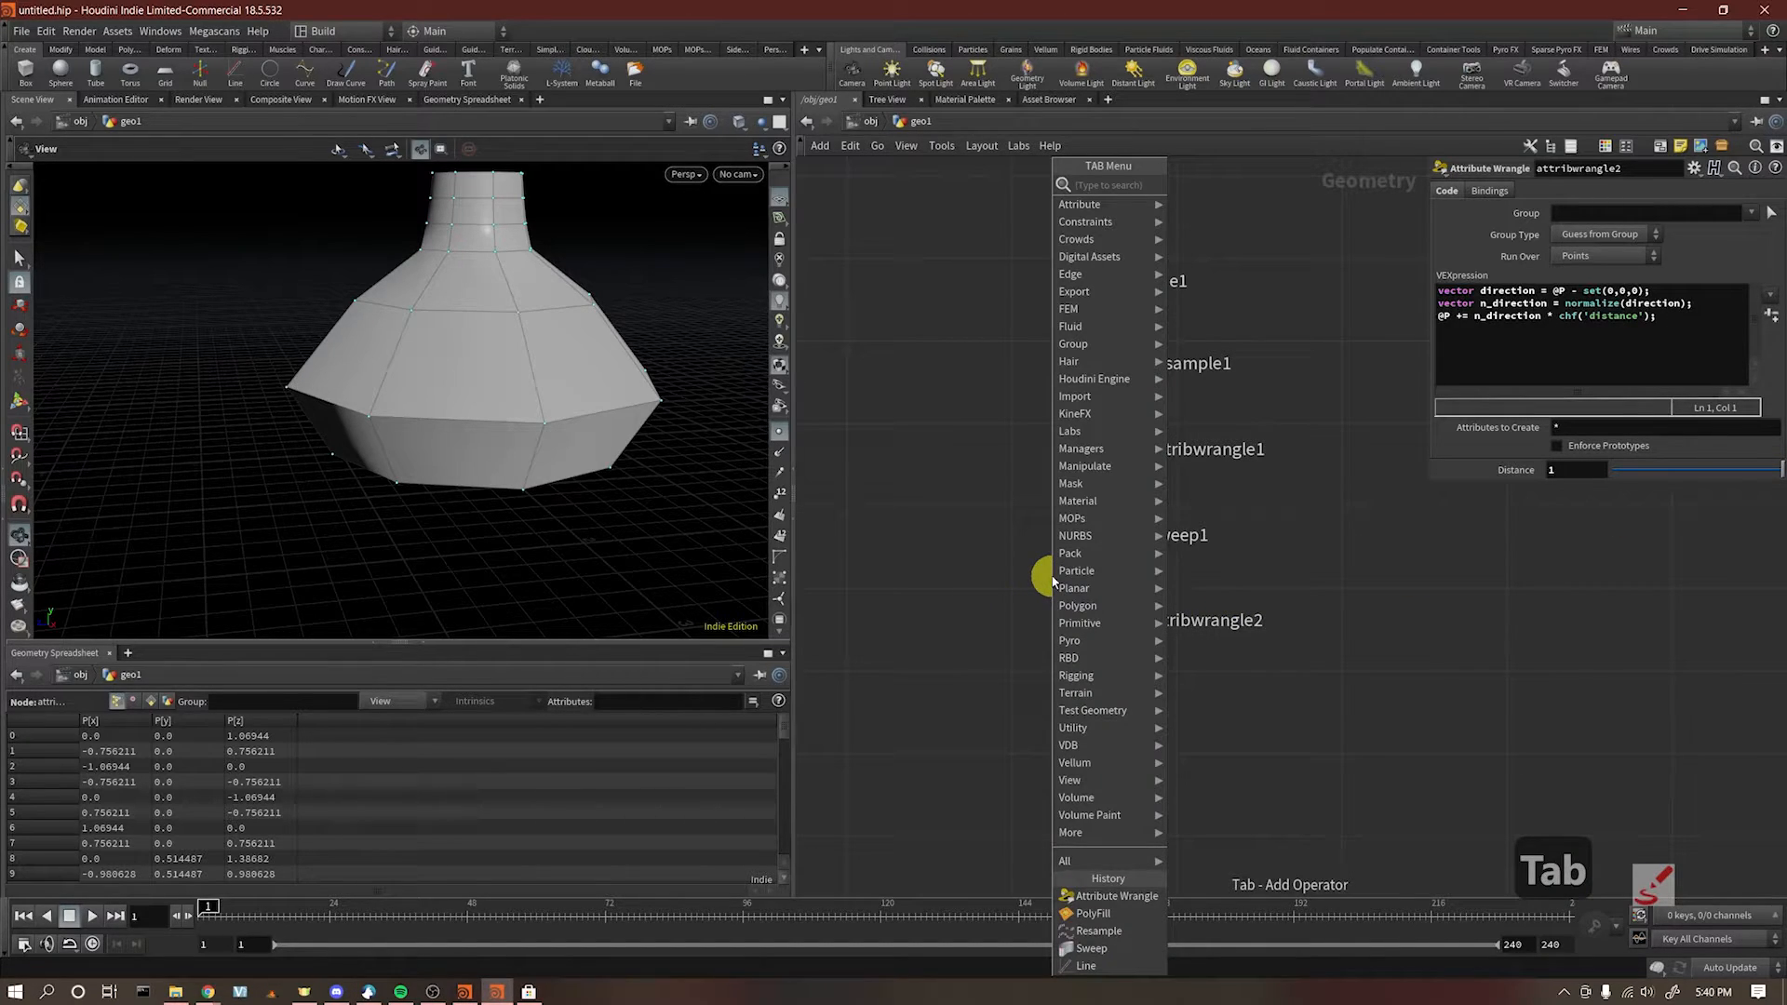
type("group")
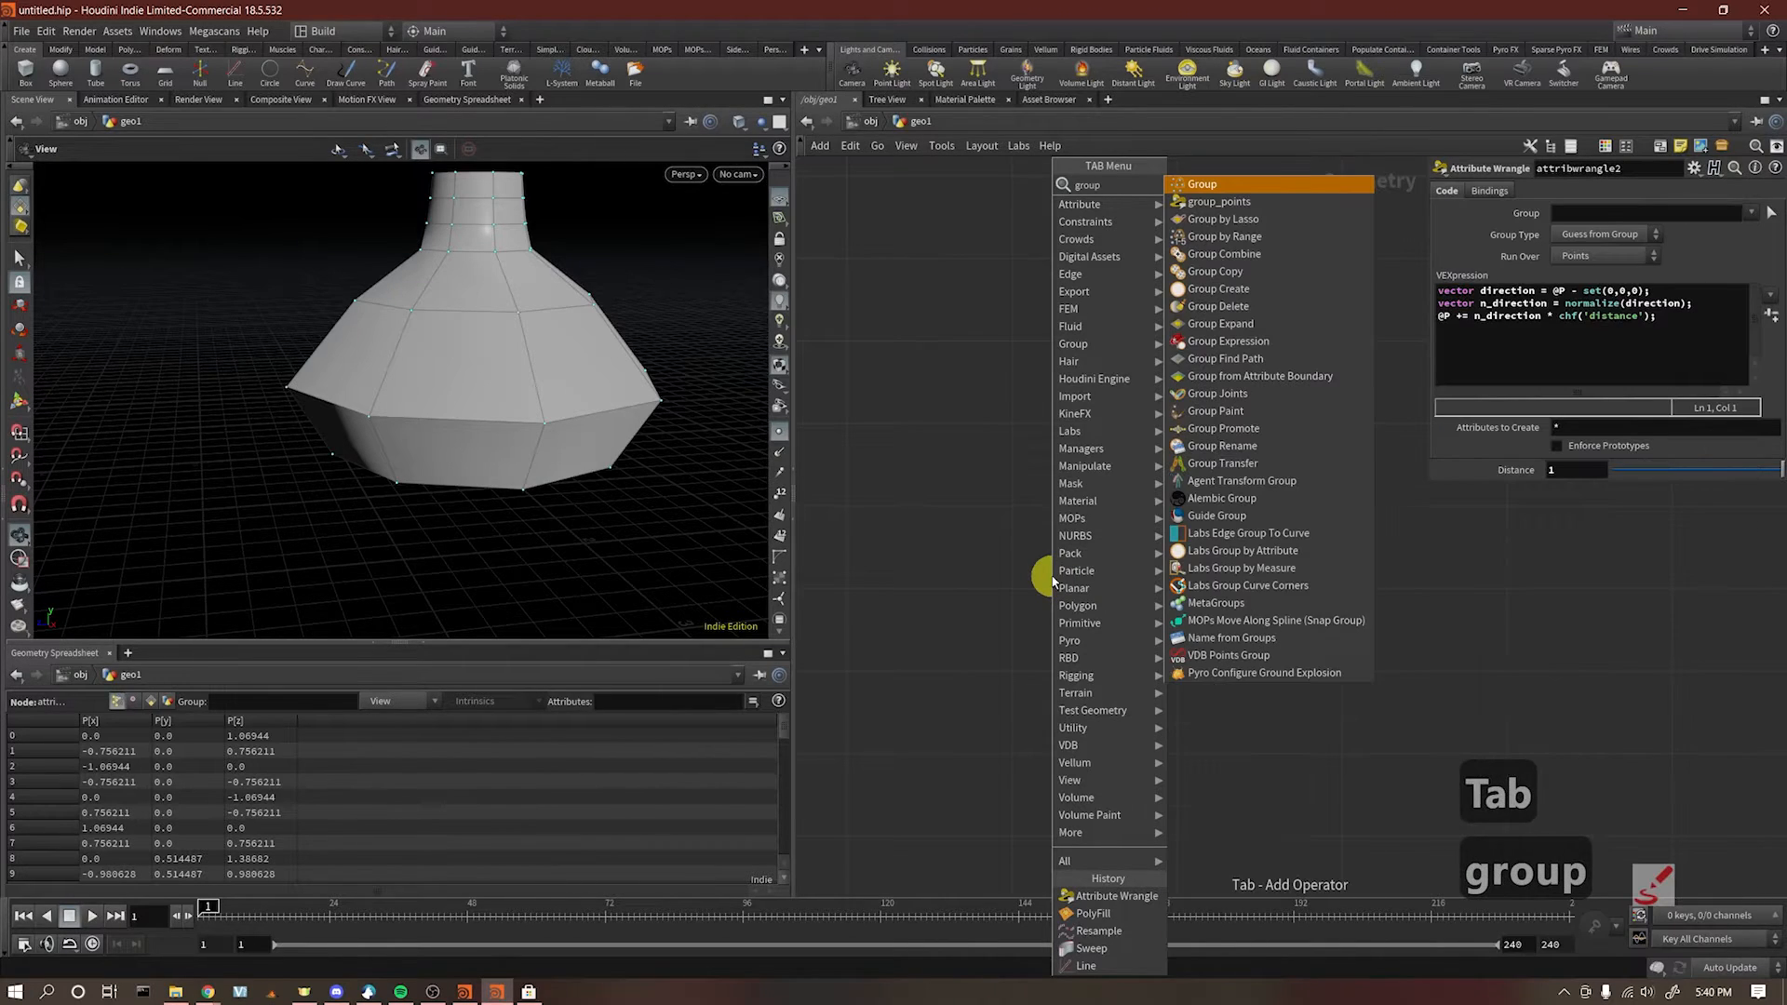
key("Return")
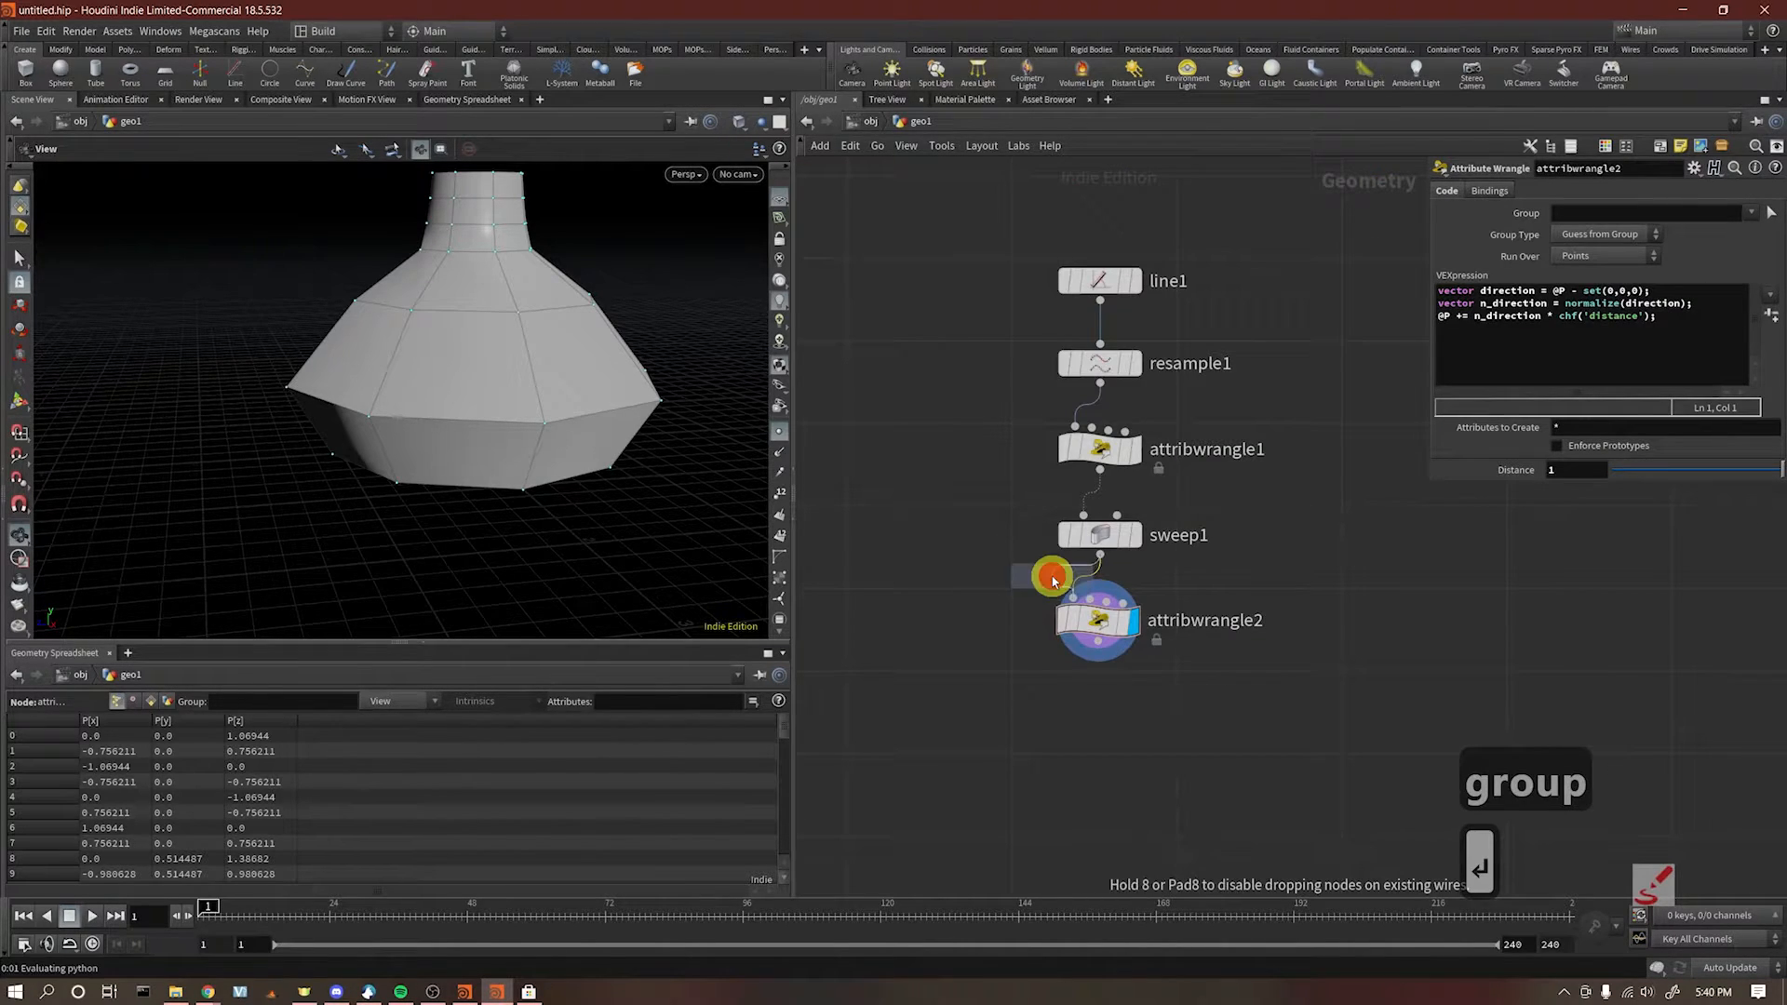
left_click(1052, 605)
left_click_drag(1053, 626, 1073, 624)
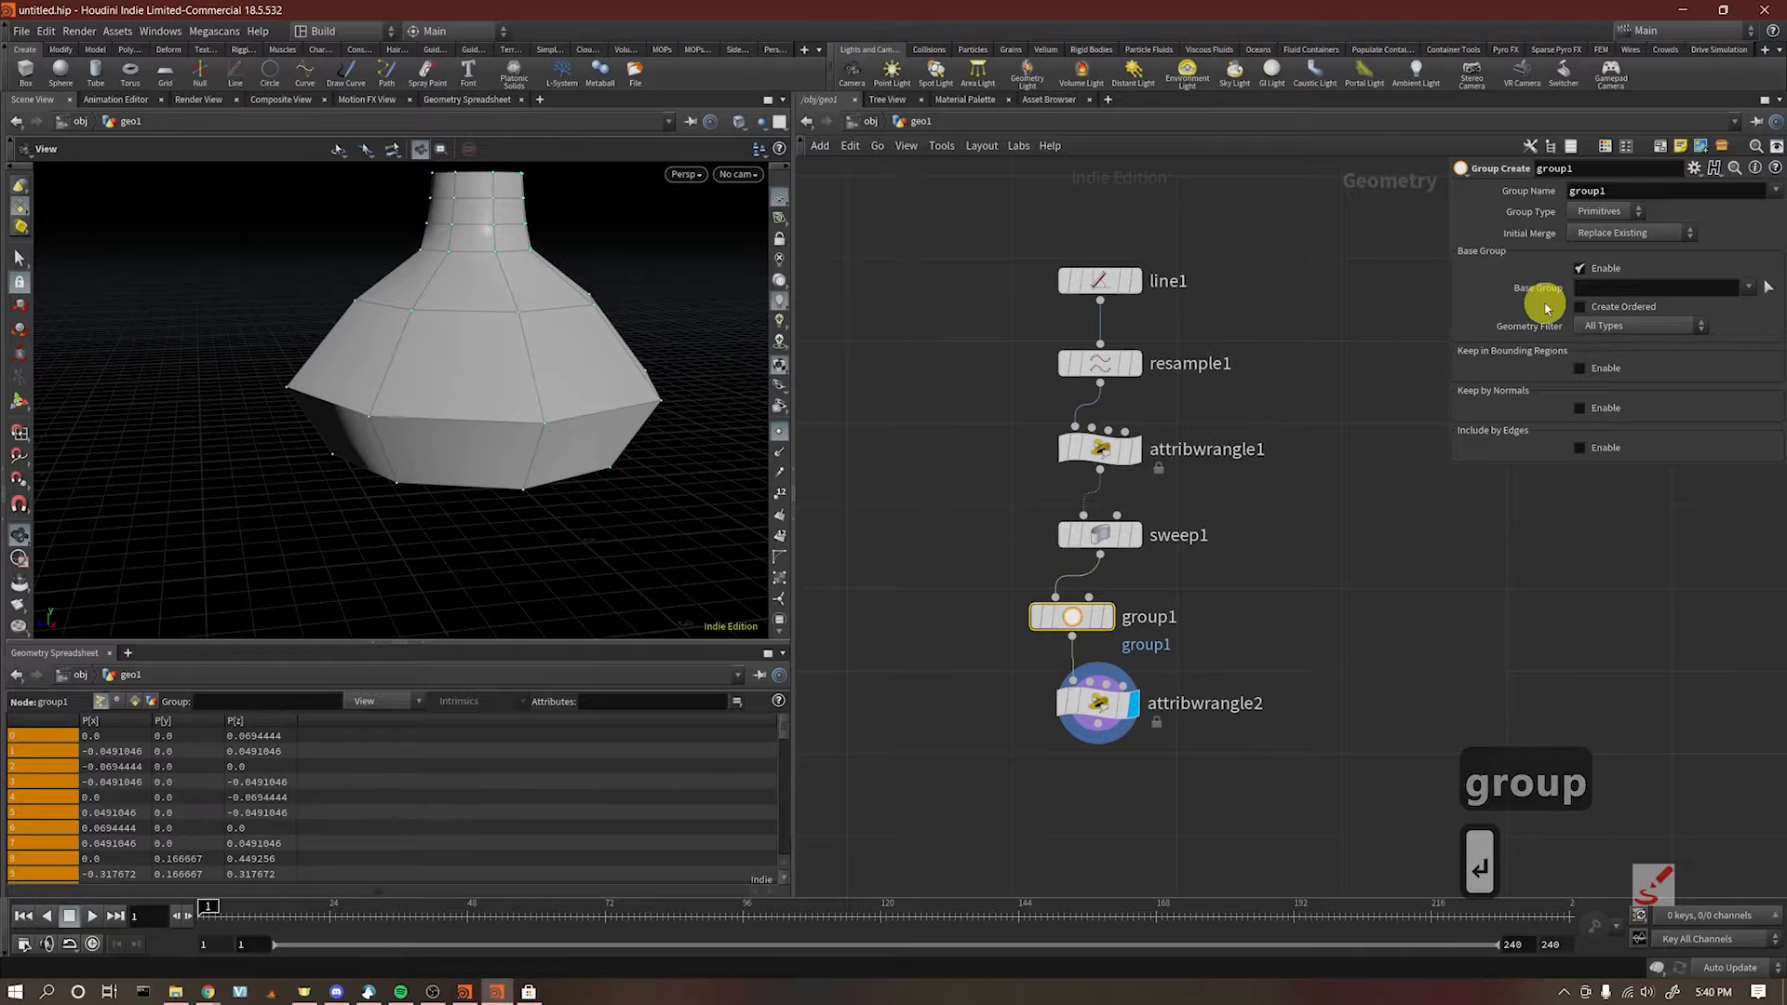
Step: Display the Group node's result and show point numbers around the bottle's base
left_click(1116, 593)
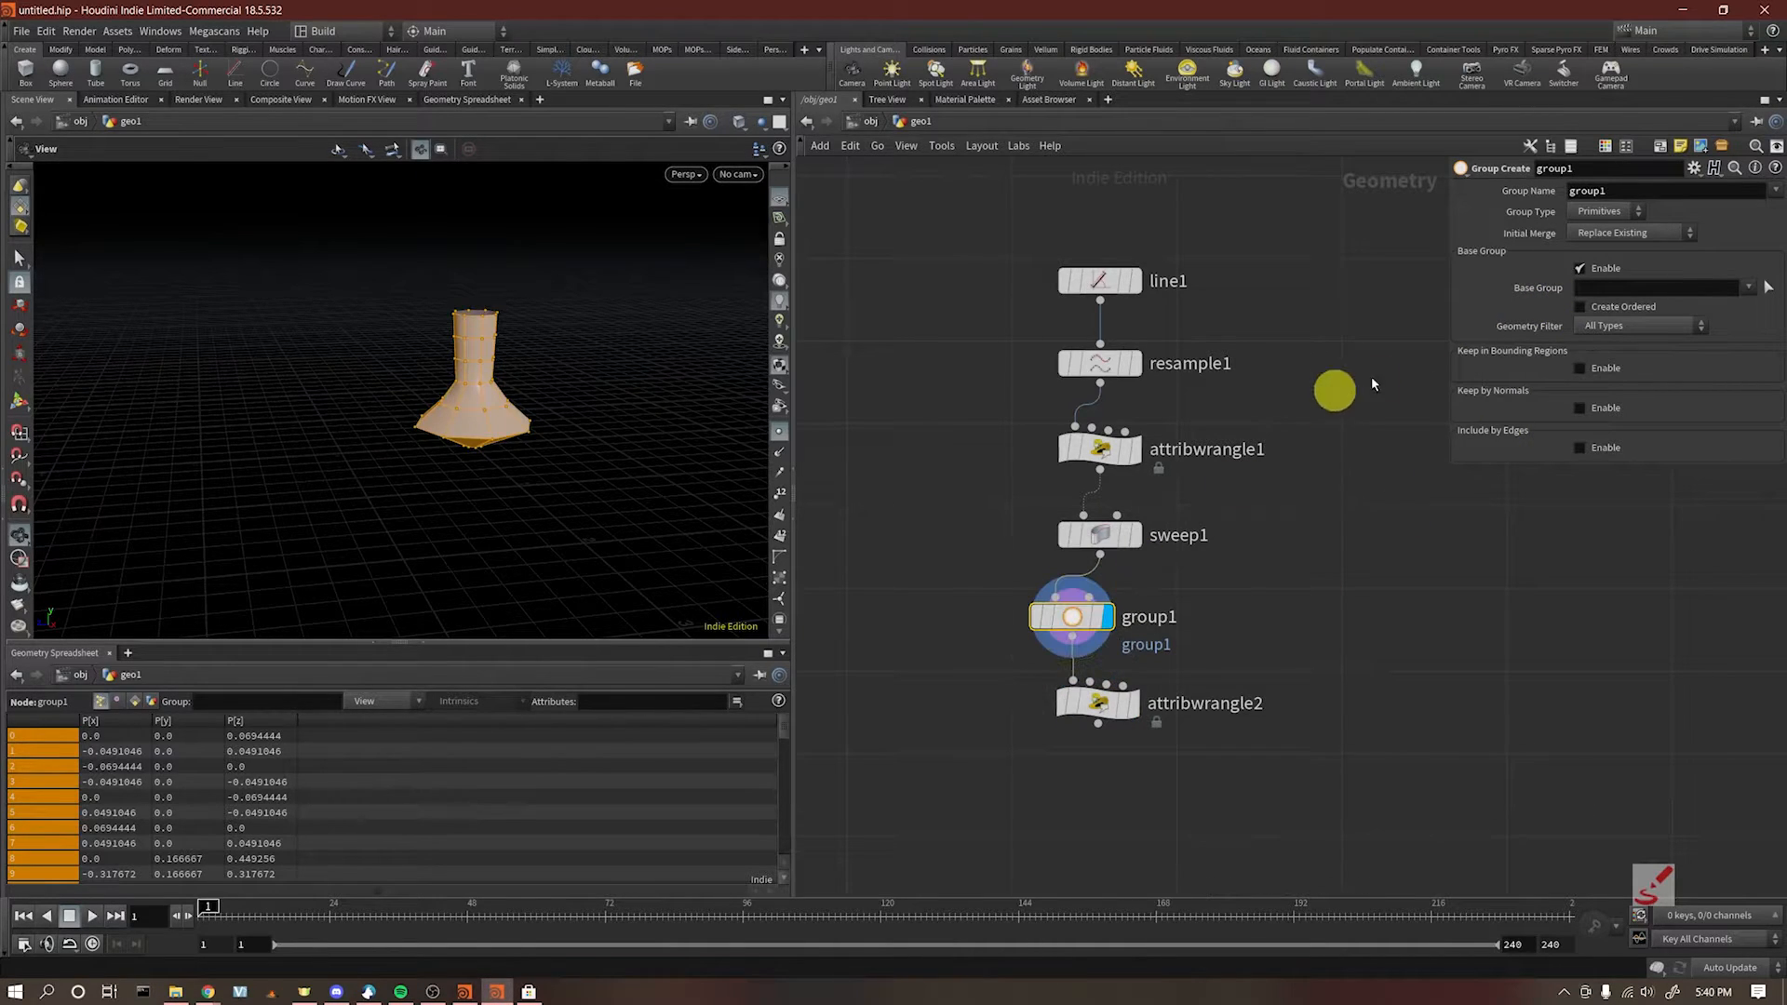
left_click(1597, 272)
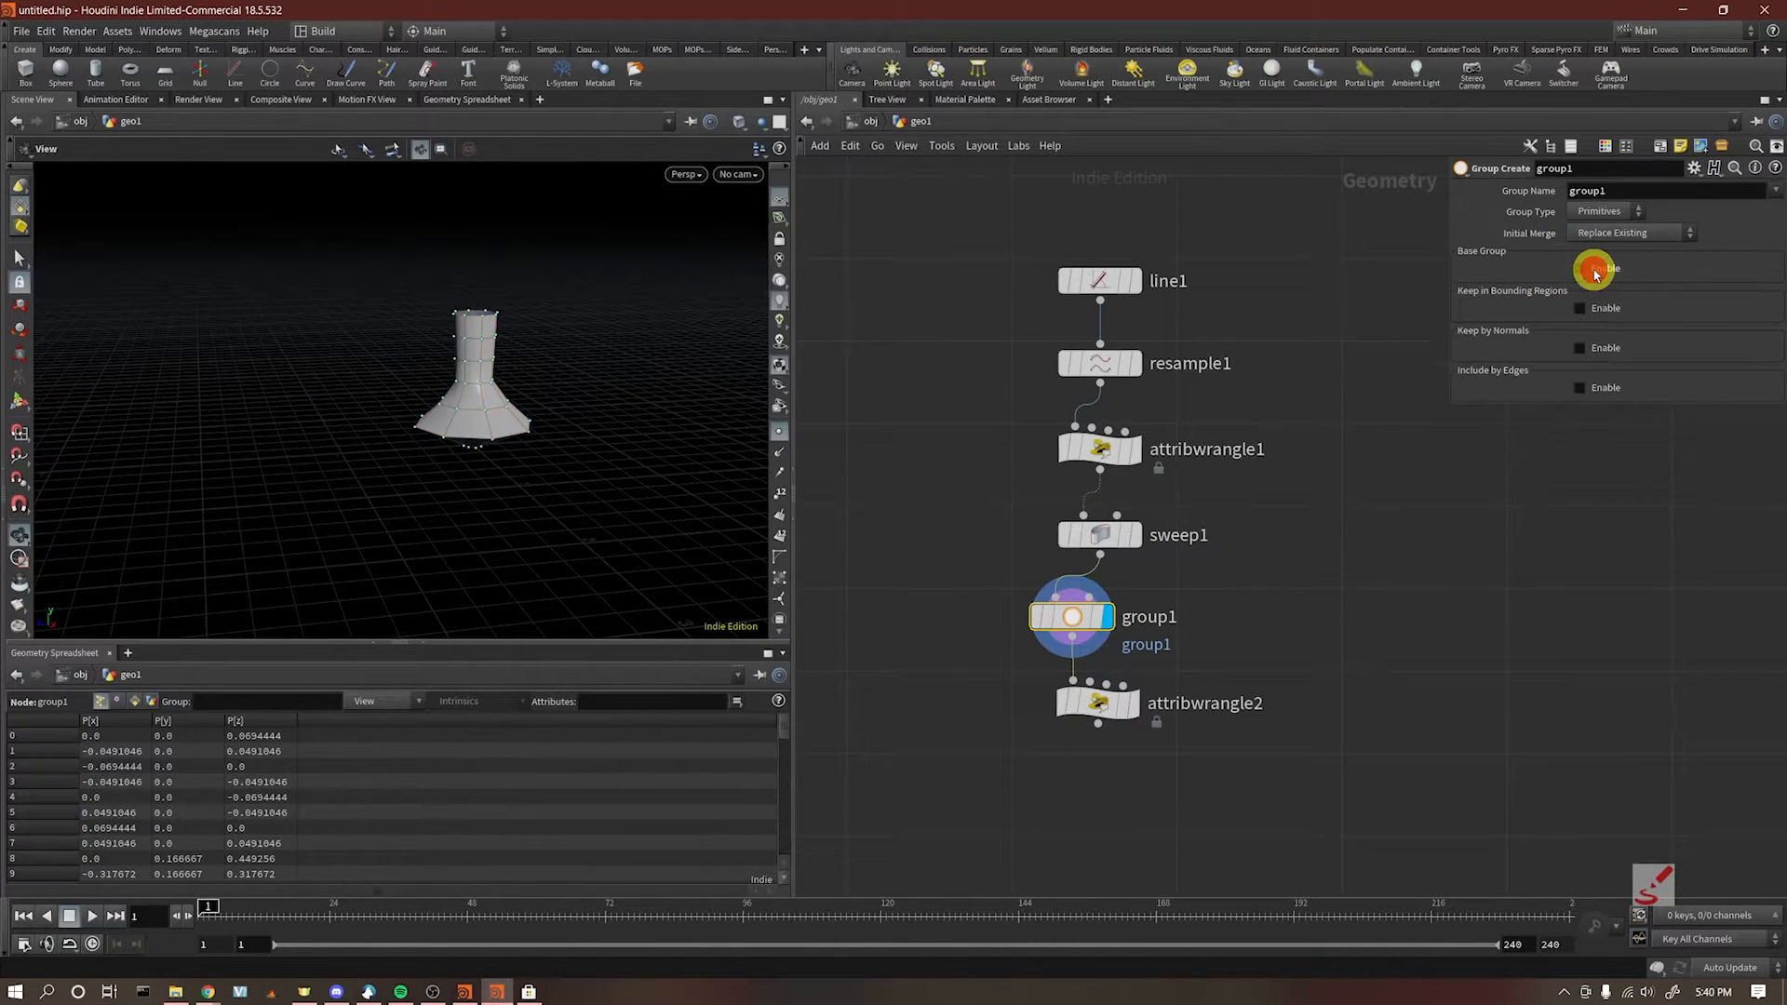
left_click(778, 497)
right_click_drag(581, 468, 387, 447)
mouse_move(426, 414)
left_mouse_down()
mouse_move(451, 388)
mouse_move(426, 360)
mouse_move(433, 414)
left_mouse_up()
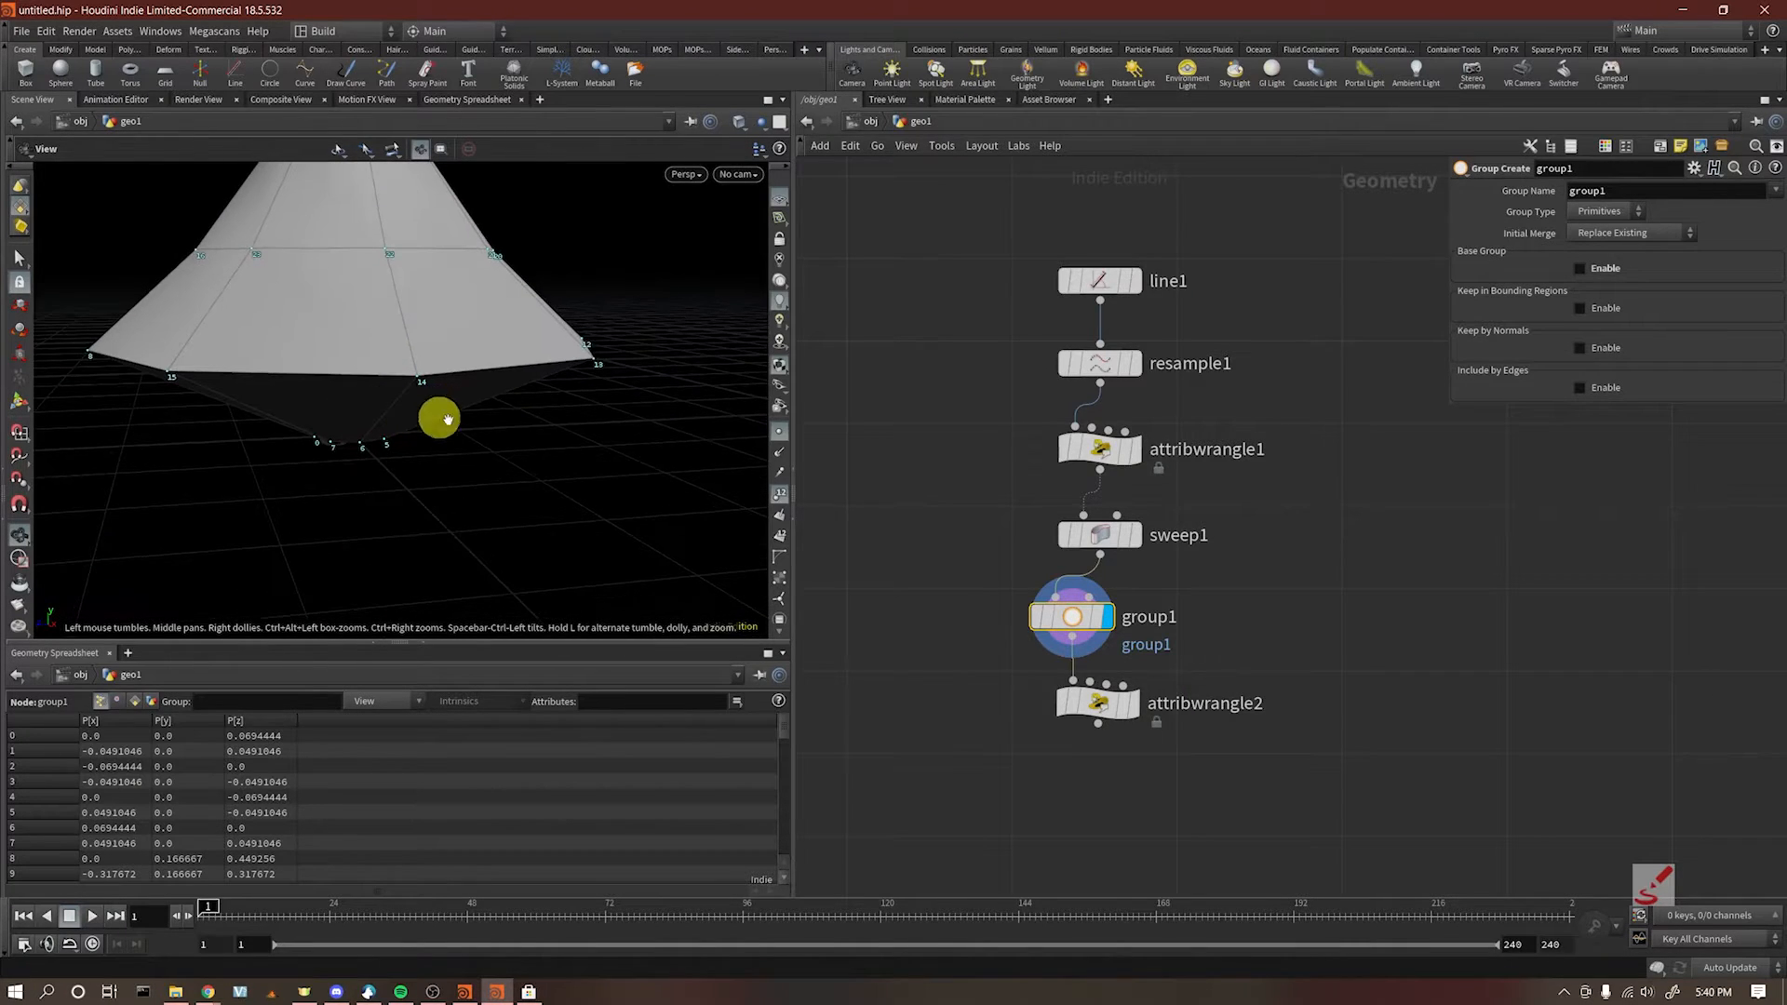
left_click(958, 570)
Step: Set the group's Base Group to 0-7 and its Group Type to Points
left_click(1580, 268)
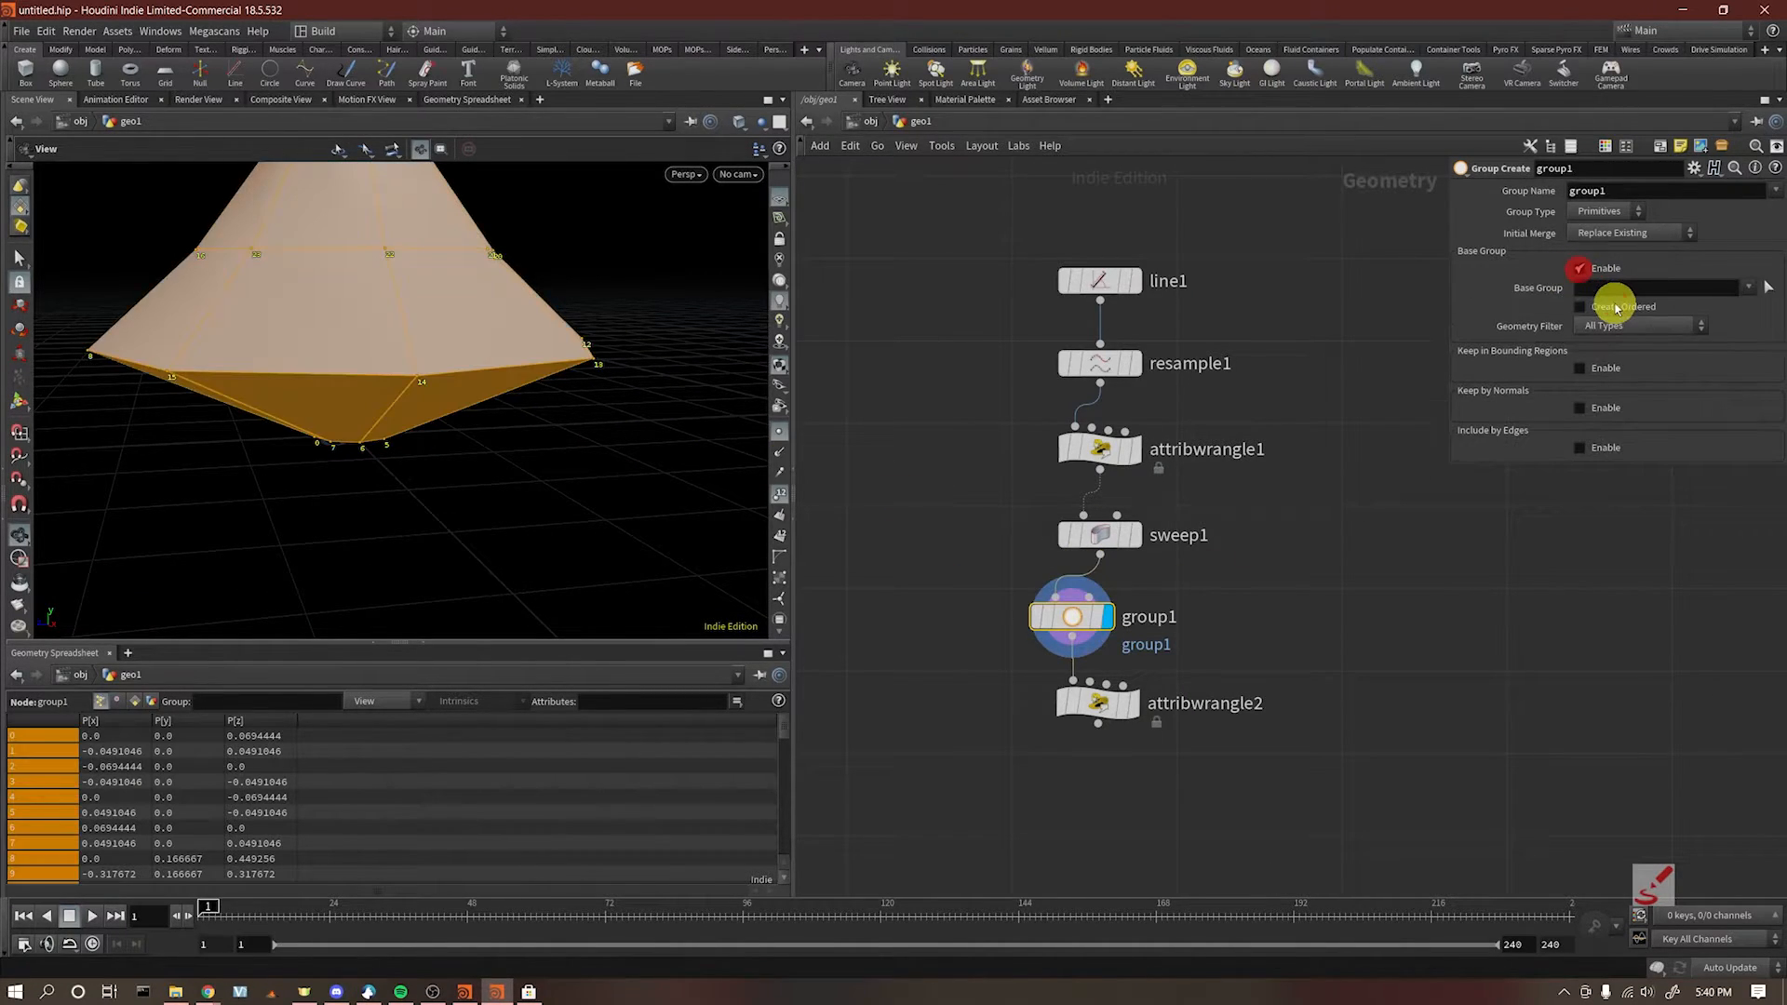
type("0-8")
key("BackSpace")
type("7")
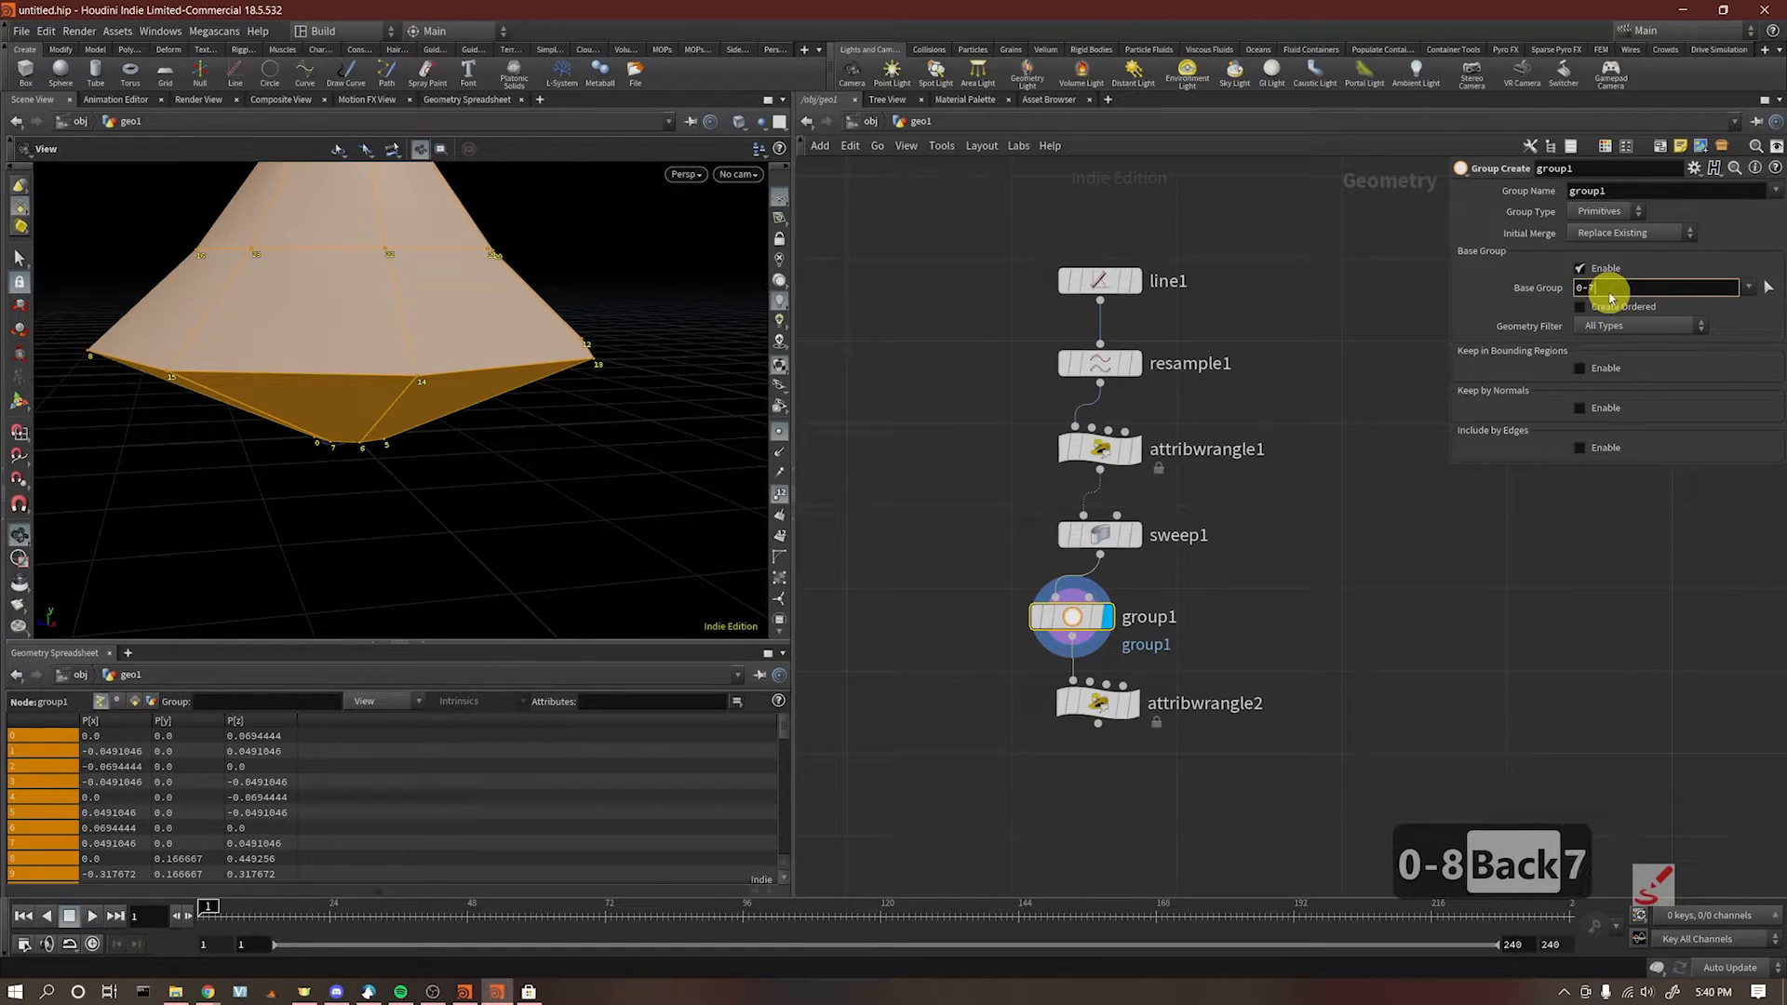
key("Tab")
mouse_move(527, 420)
left_mouse_down()
mouse_move(511, 379)
mouse_move(511, 424)
left_mouse_up()
left_click(1603, 211)
left_click(1603, 237)
Step: Copy the Sweep node's Columns parameter for use as a reference
left_click_drag(1624, 290, 1569, 290)
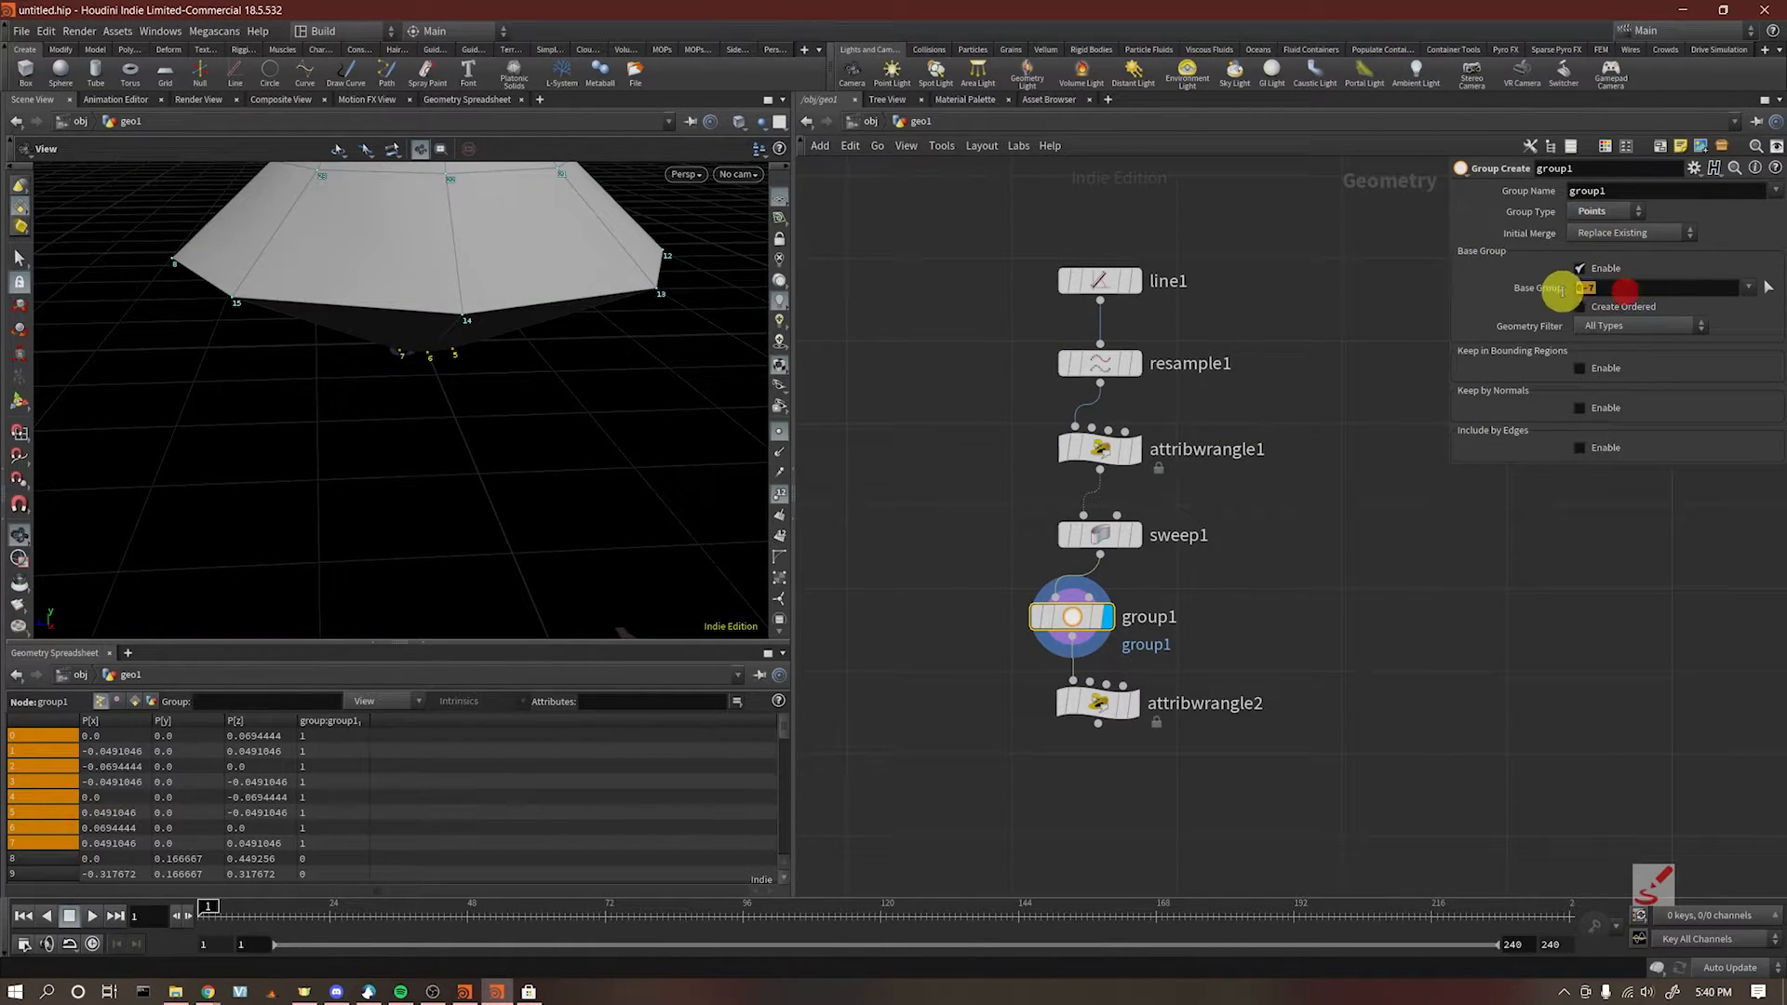
mouse_move(1229, 480)
left_mouse_down()
mouse_move(945, 443)
mouse_move(1254, 487)
left_mouse_up()
left_click_drag(1257, 561, 1049, 507)
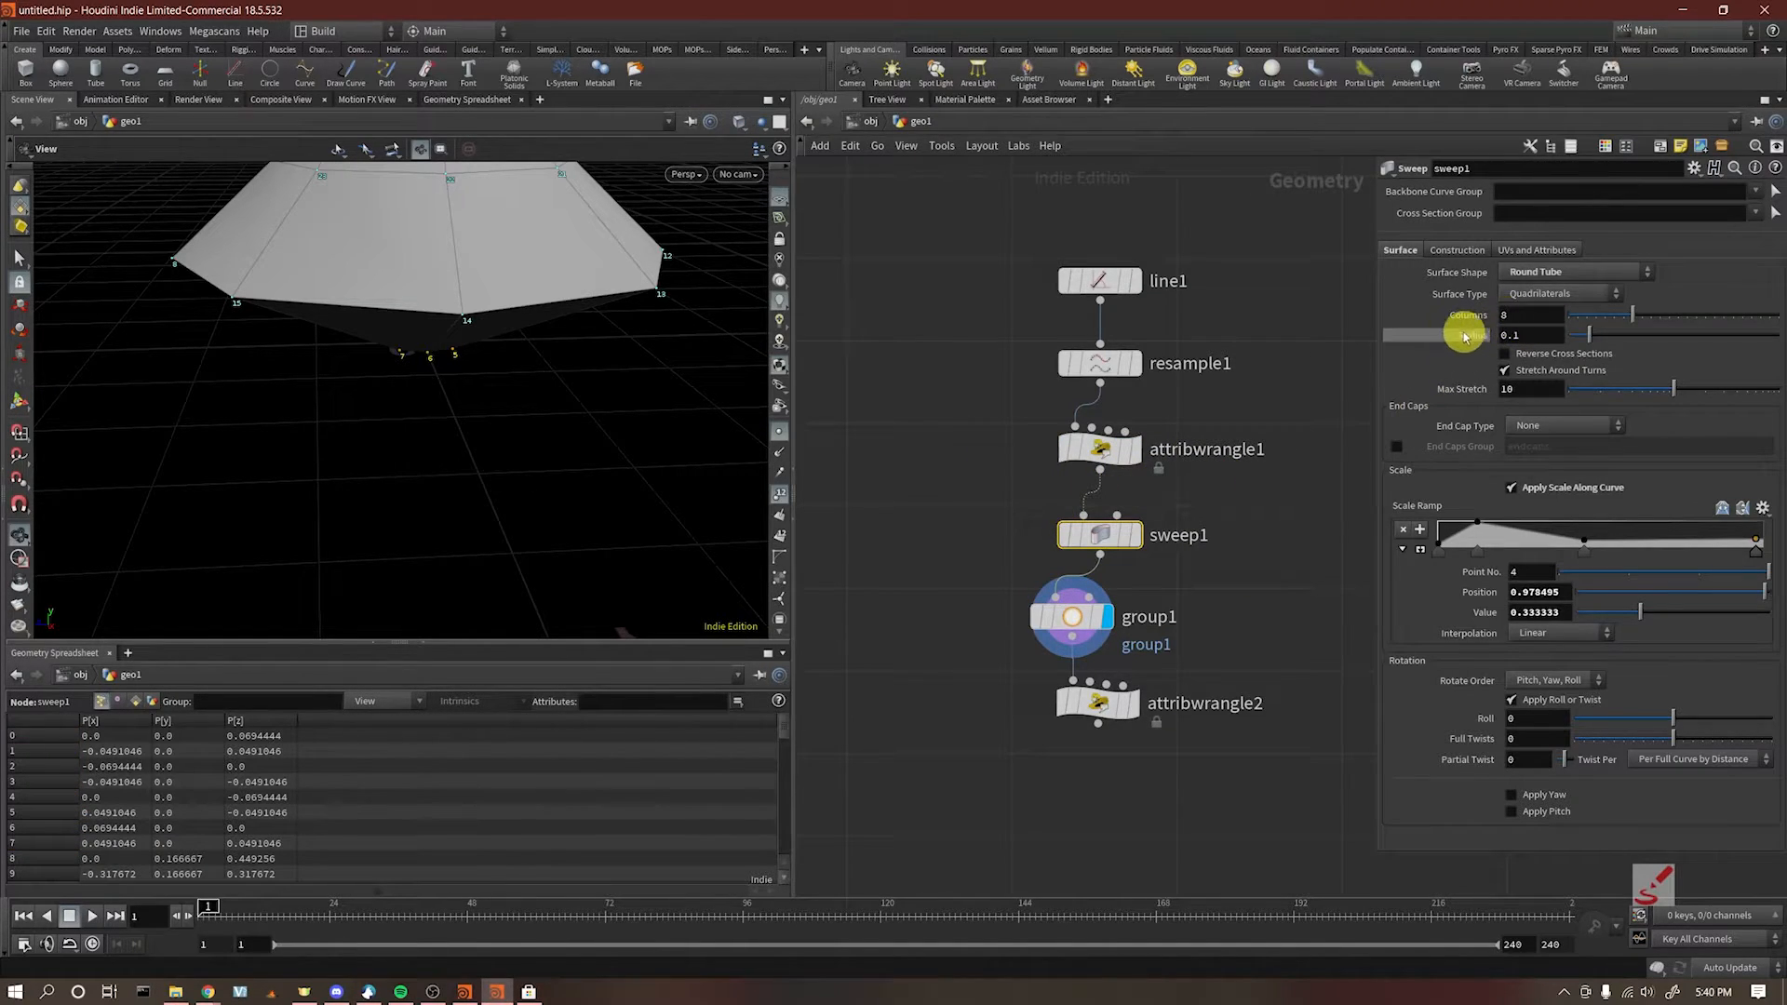
left_click_drag(412, 439, 723, 387)
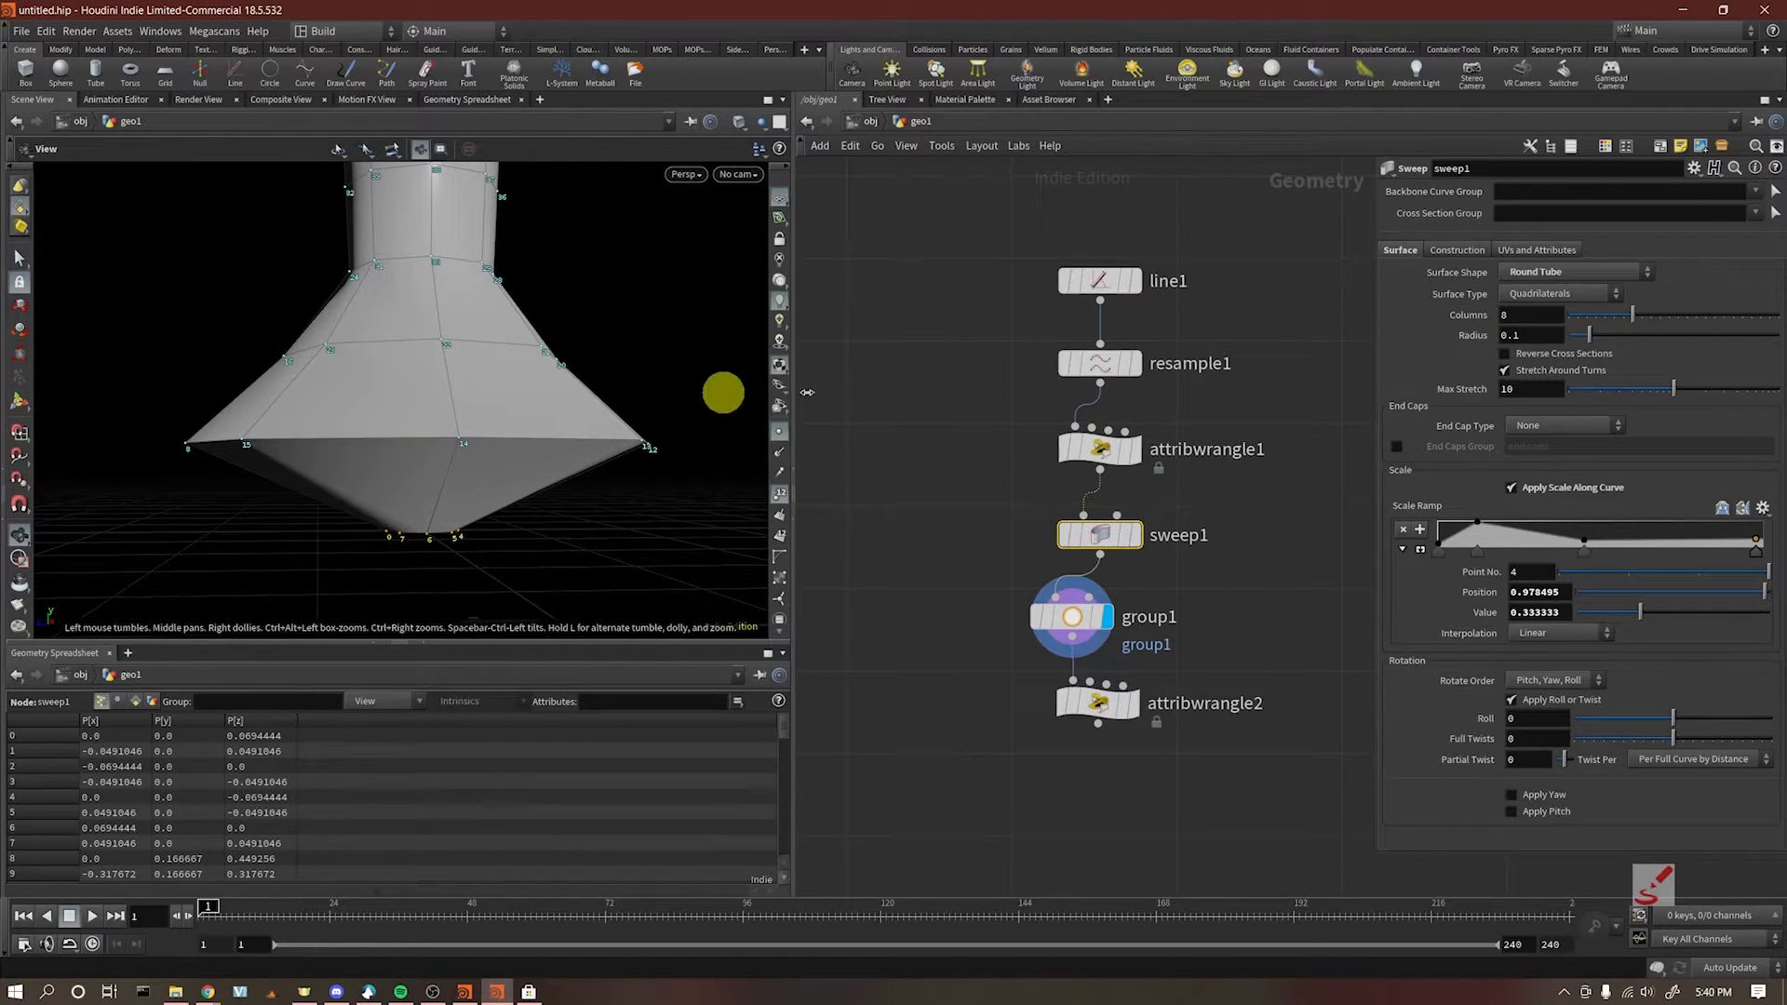
right_click(1470, 321)
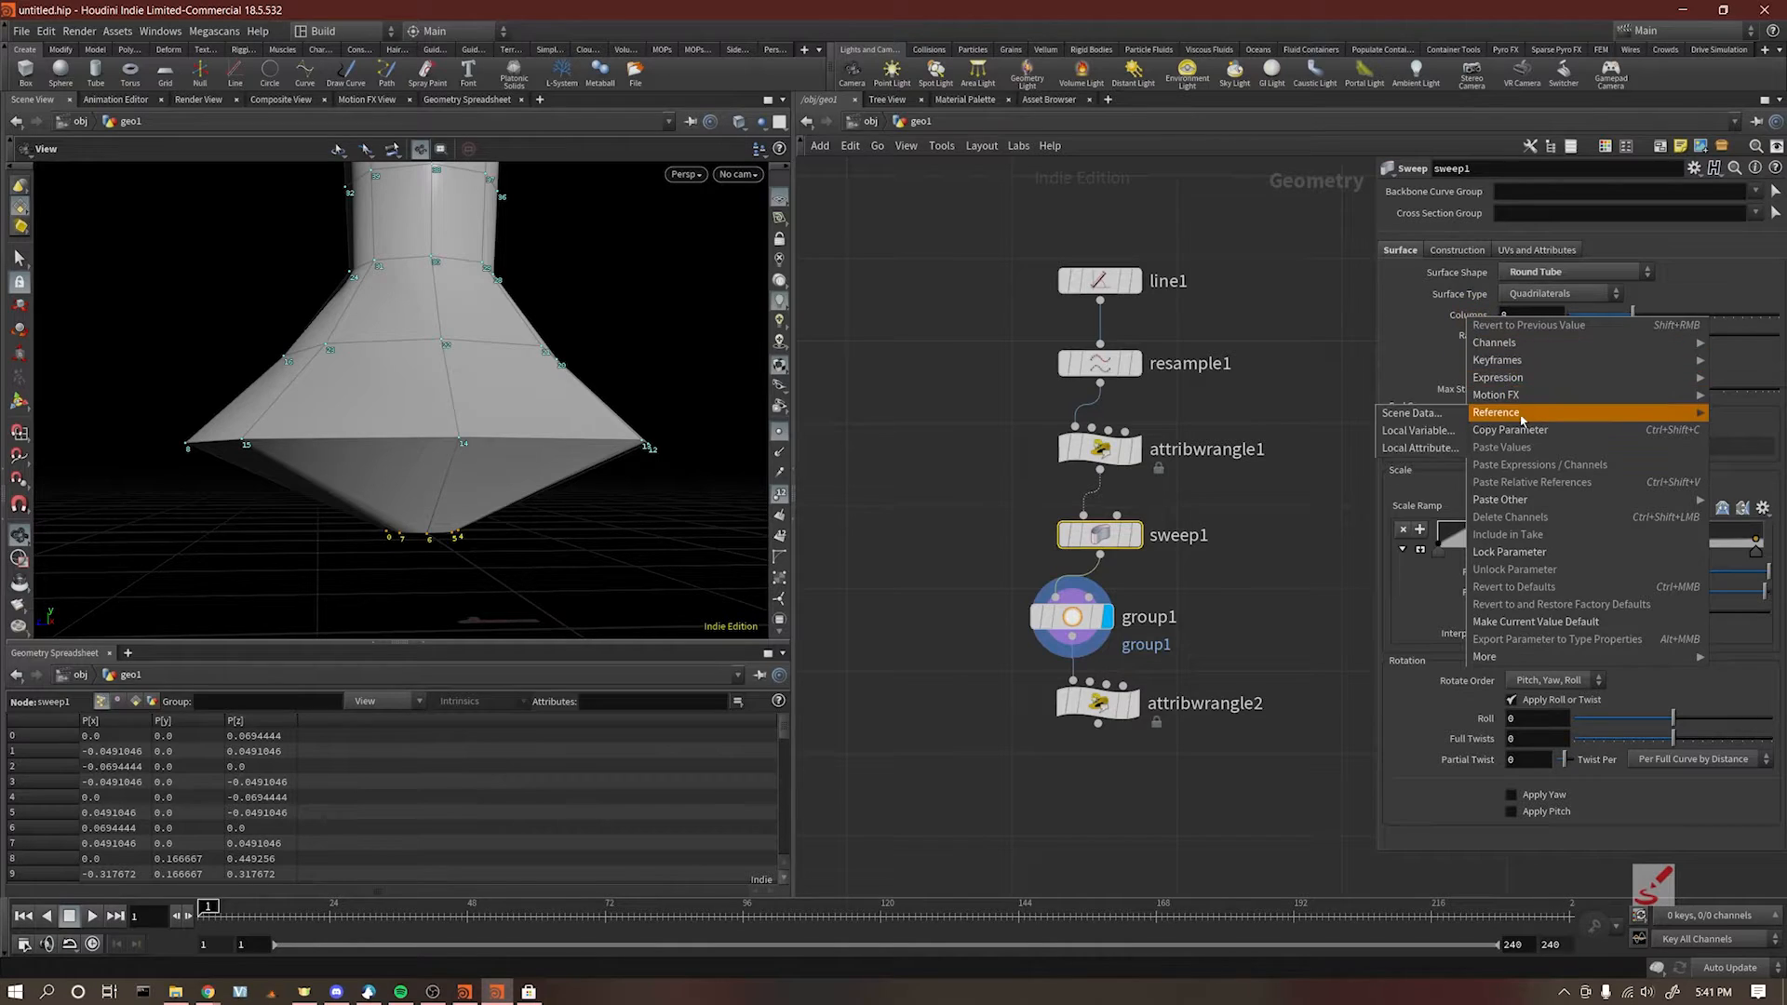
left_click(1461, 322)
right_click(1473, 317)
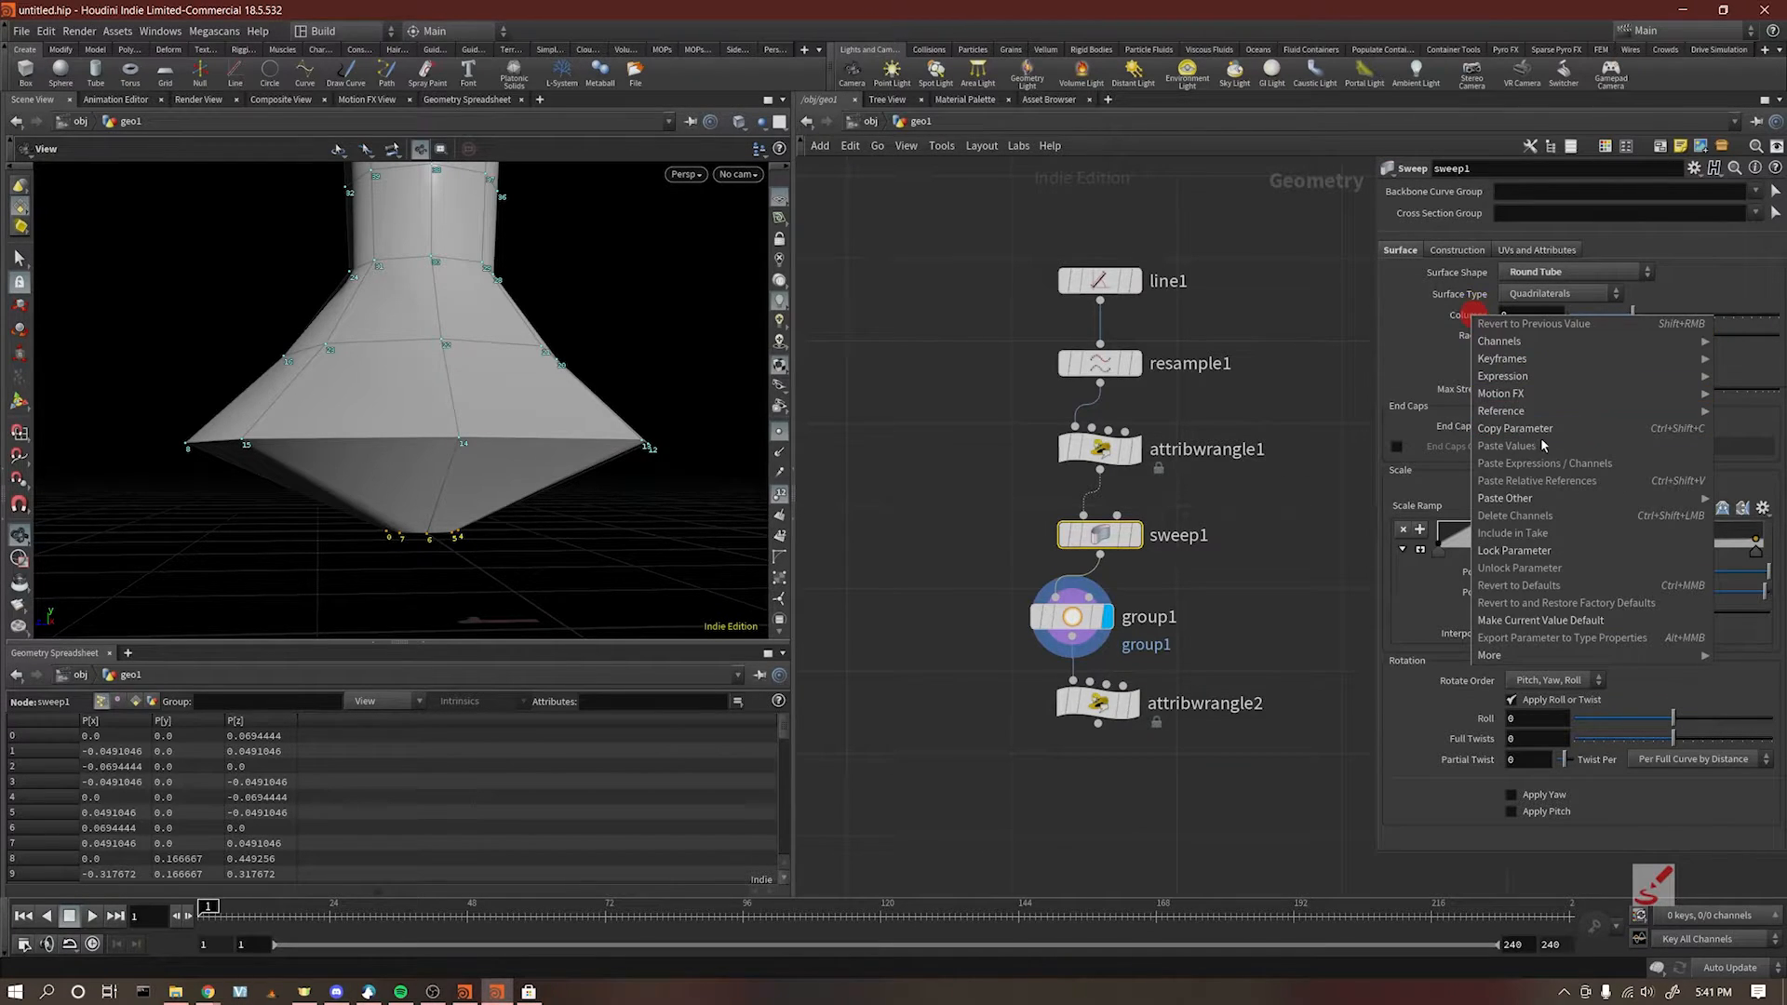
left_click(1529, 427)
Step: Try to paste the copied Columns parameter into group1's Base Group, clearing its point range
left_click(1070, 617)
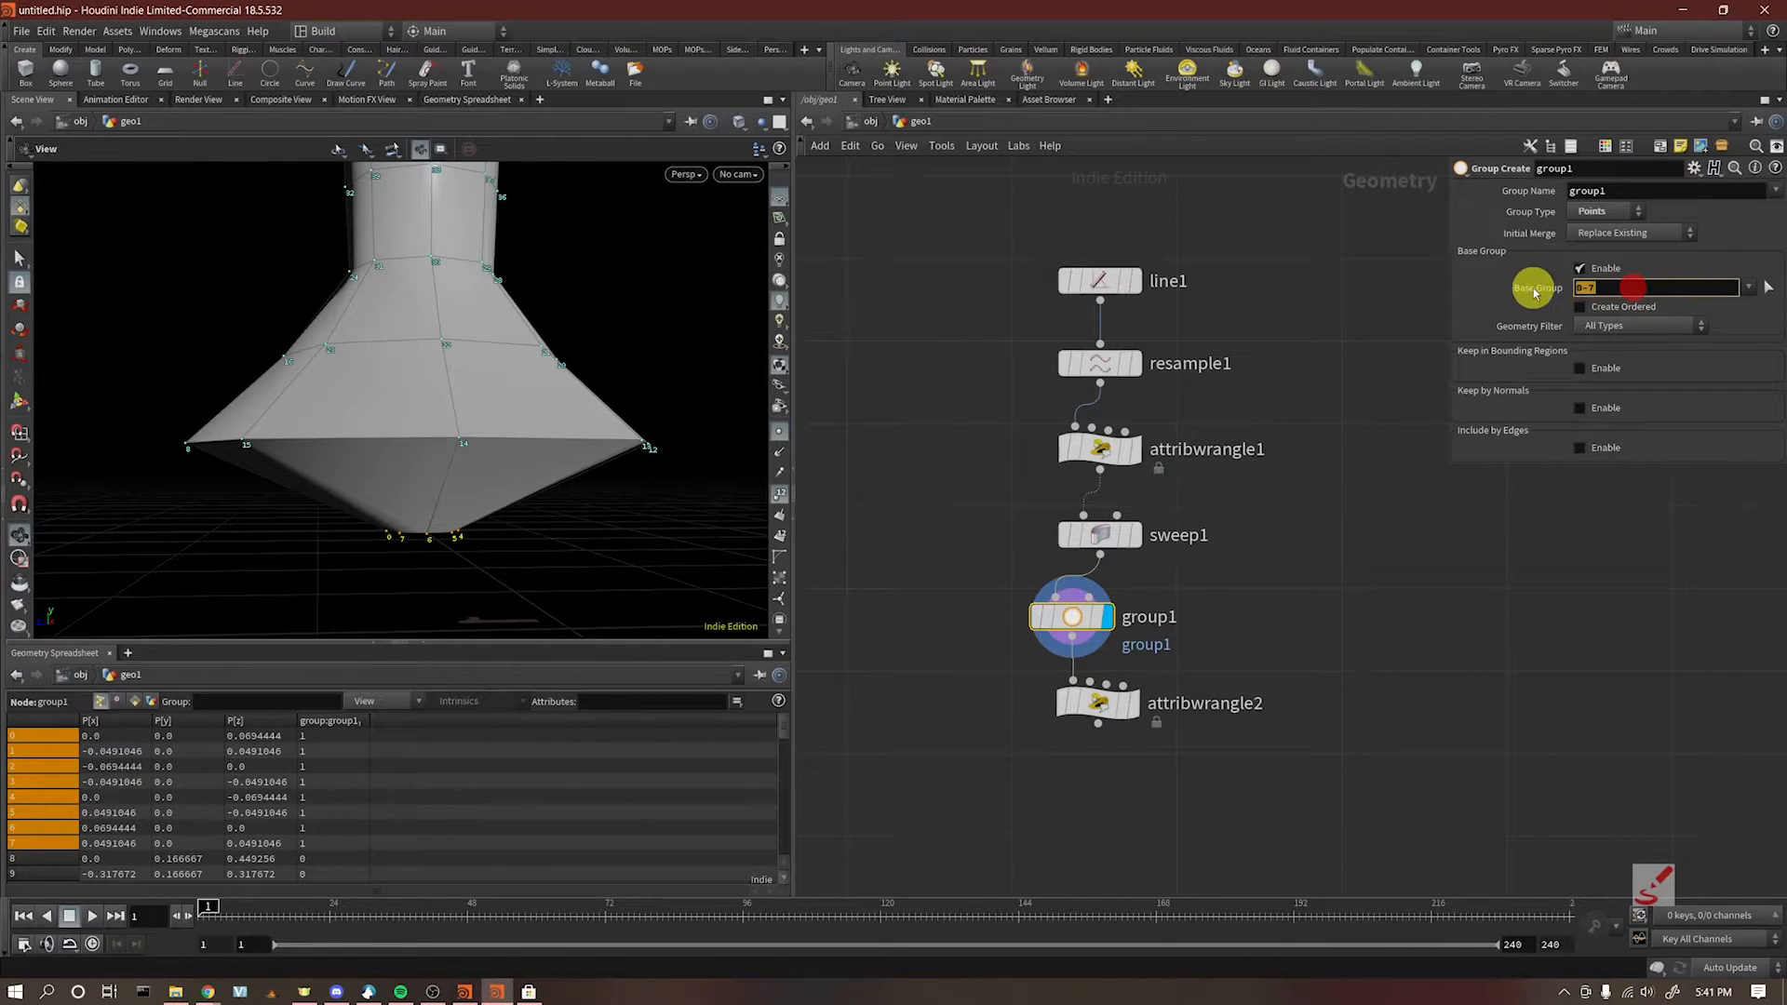
key("ctrl+v")
key("ctrl+v")
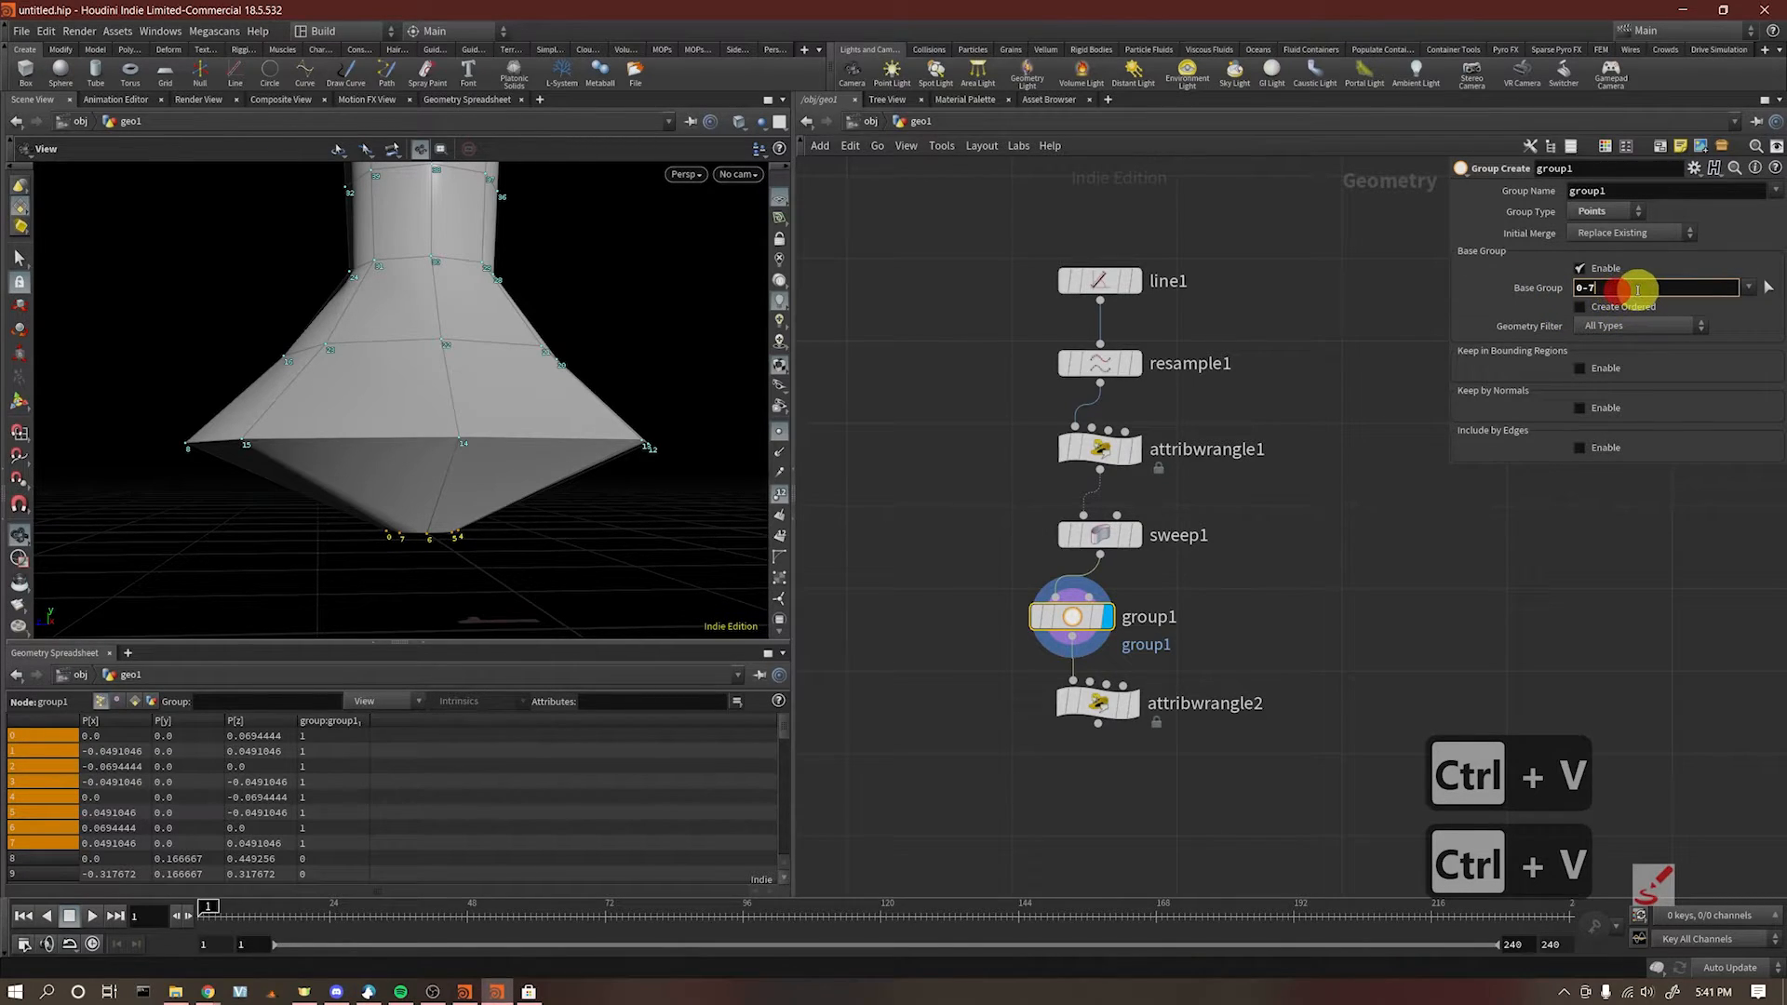
key("BackSpace")
right_click(1584, 286)
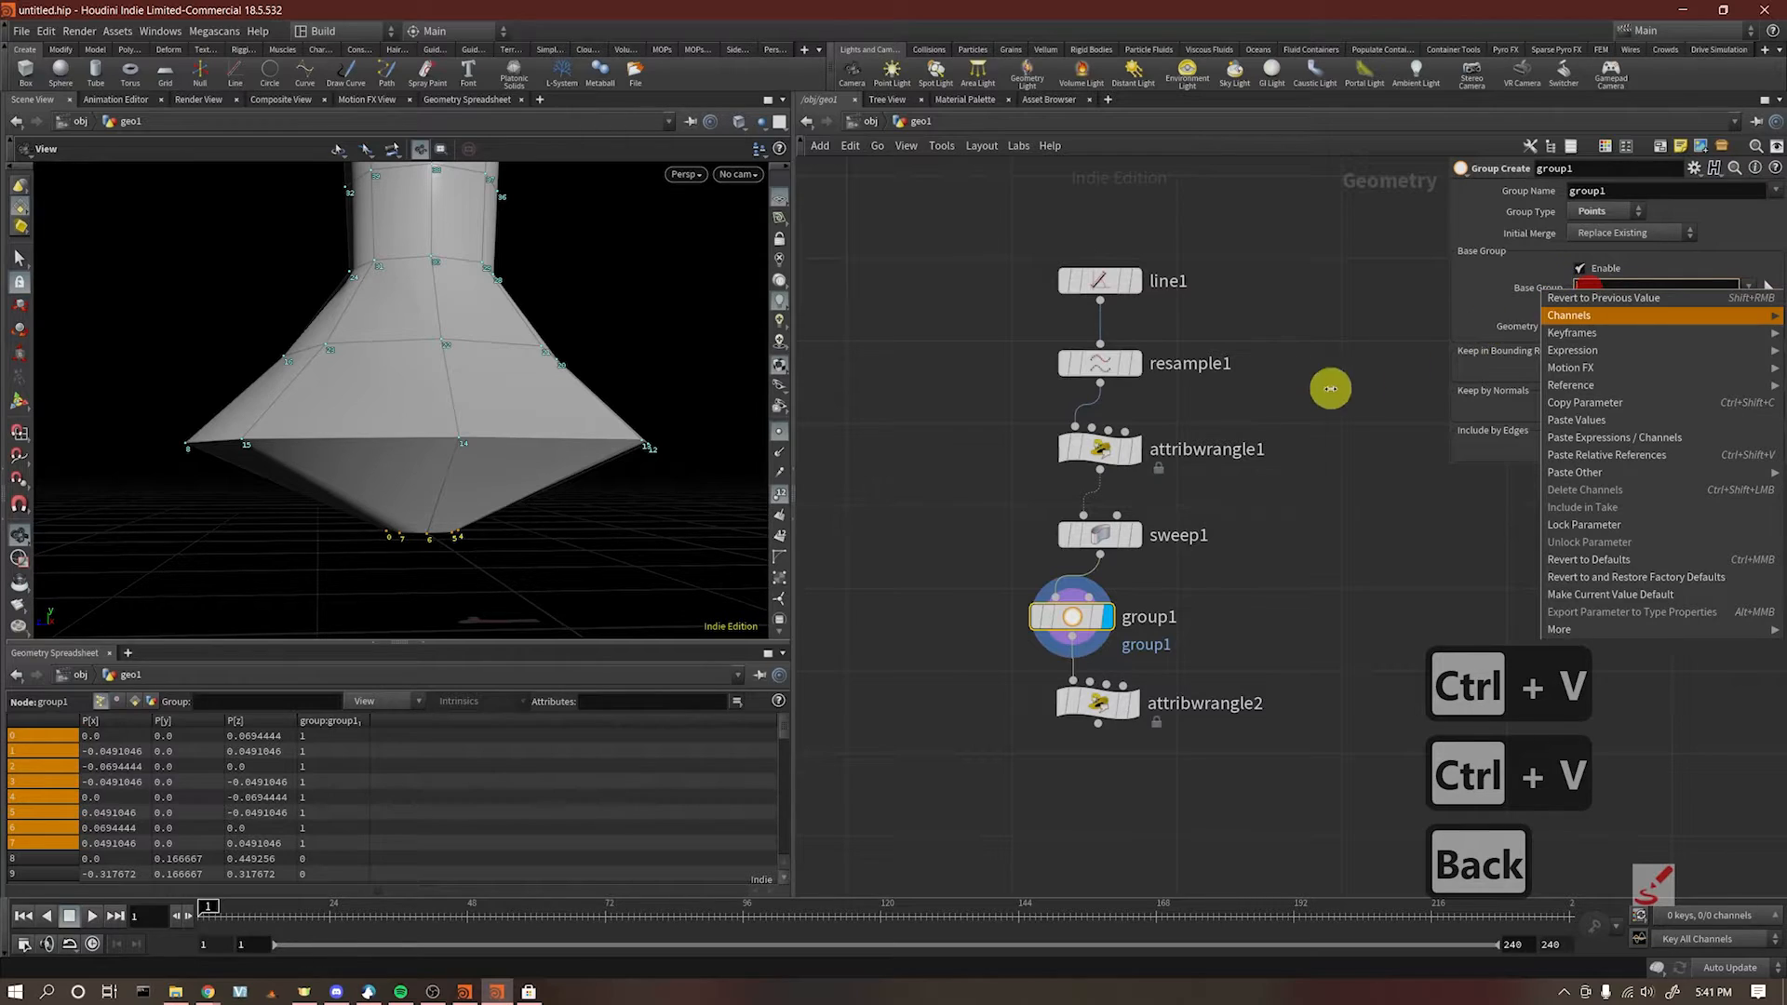
left_click(1296, 410)
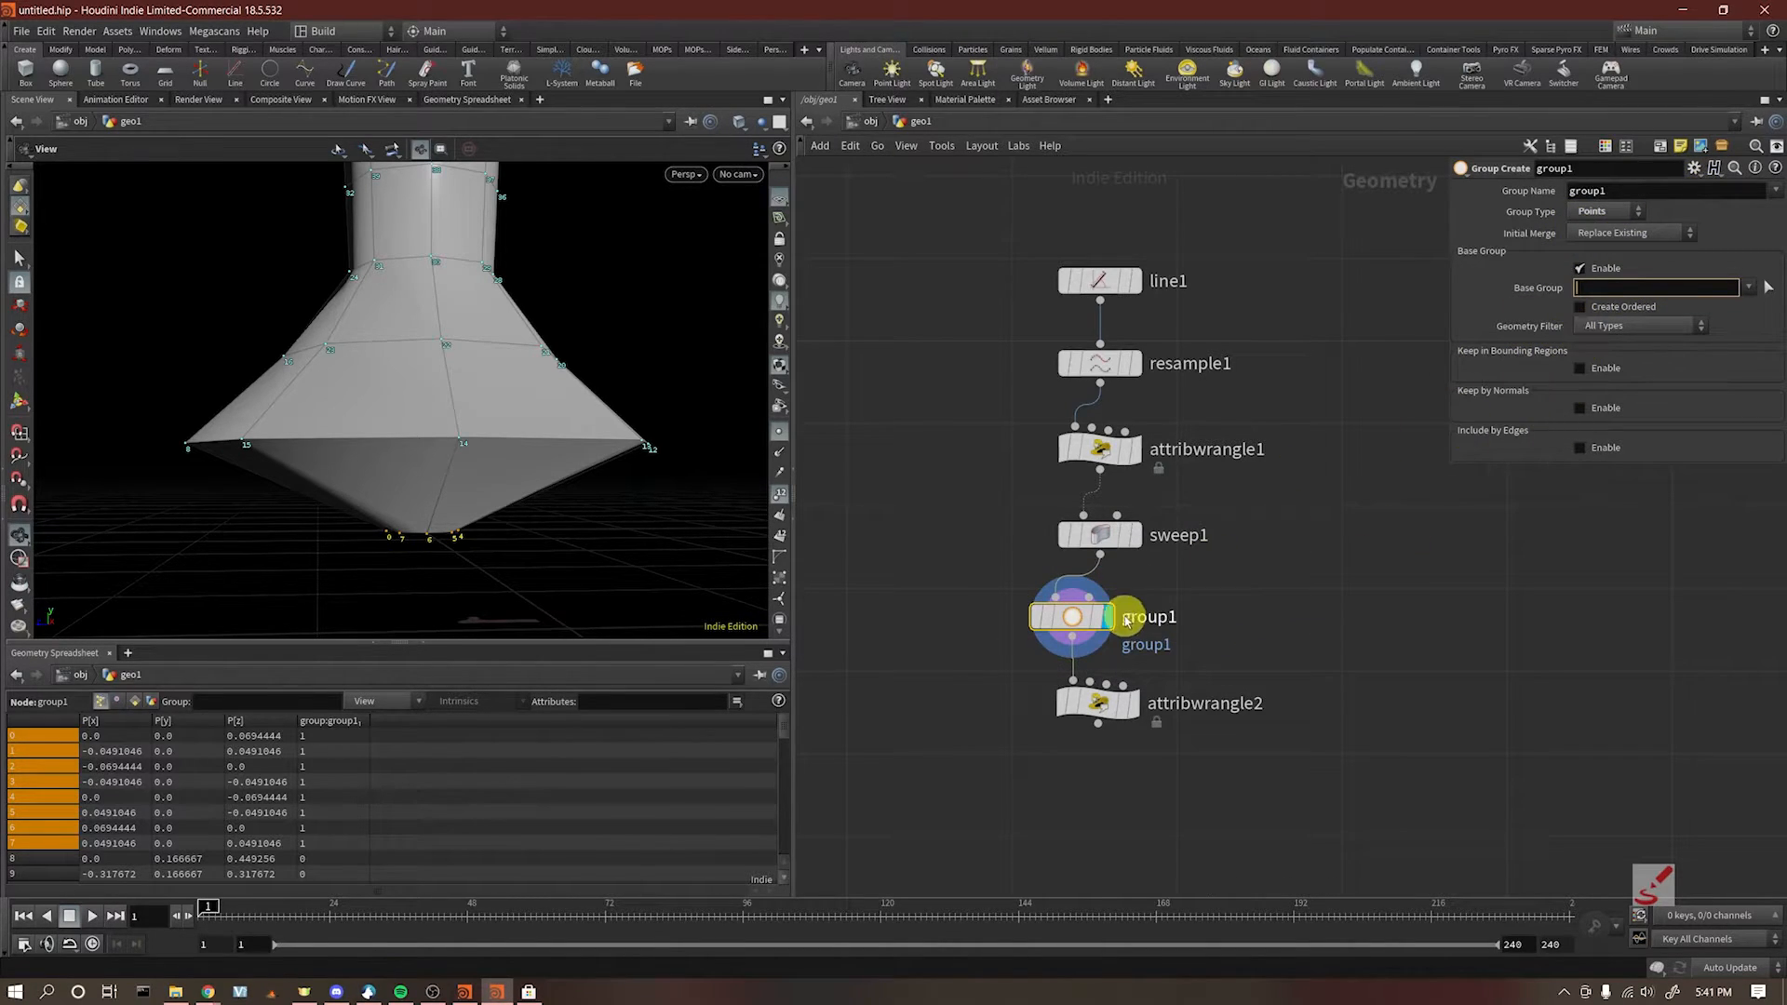
Step: Enable Keep in Bounding Regions on the Group node and disable its Base Group
left_click(1580, 368)
left_click(1580, 268)
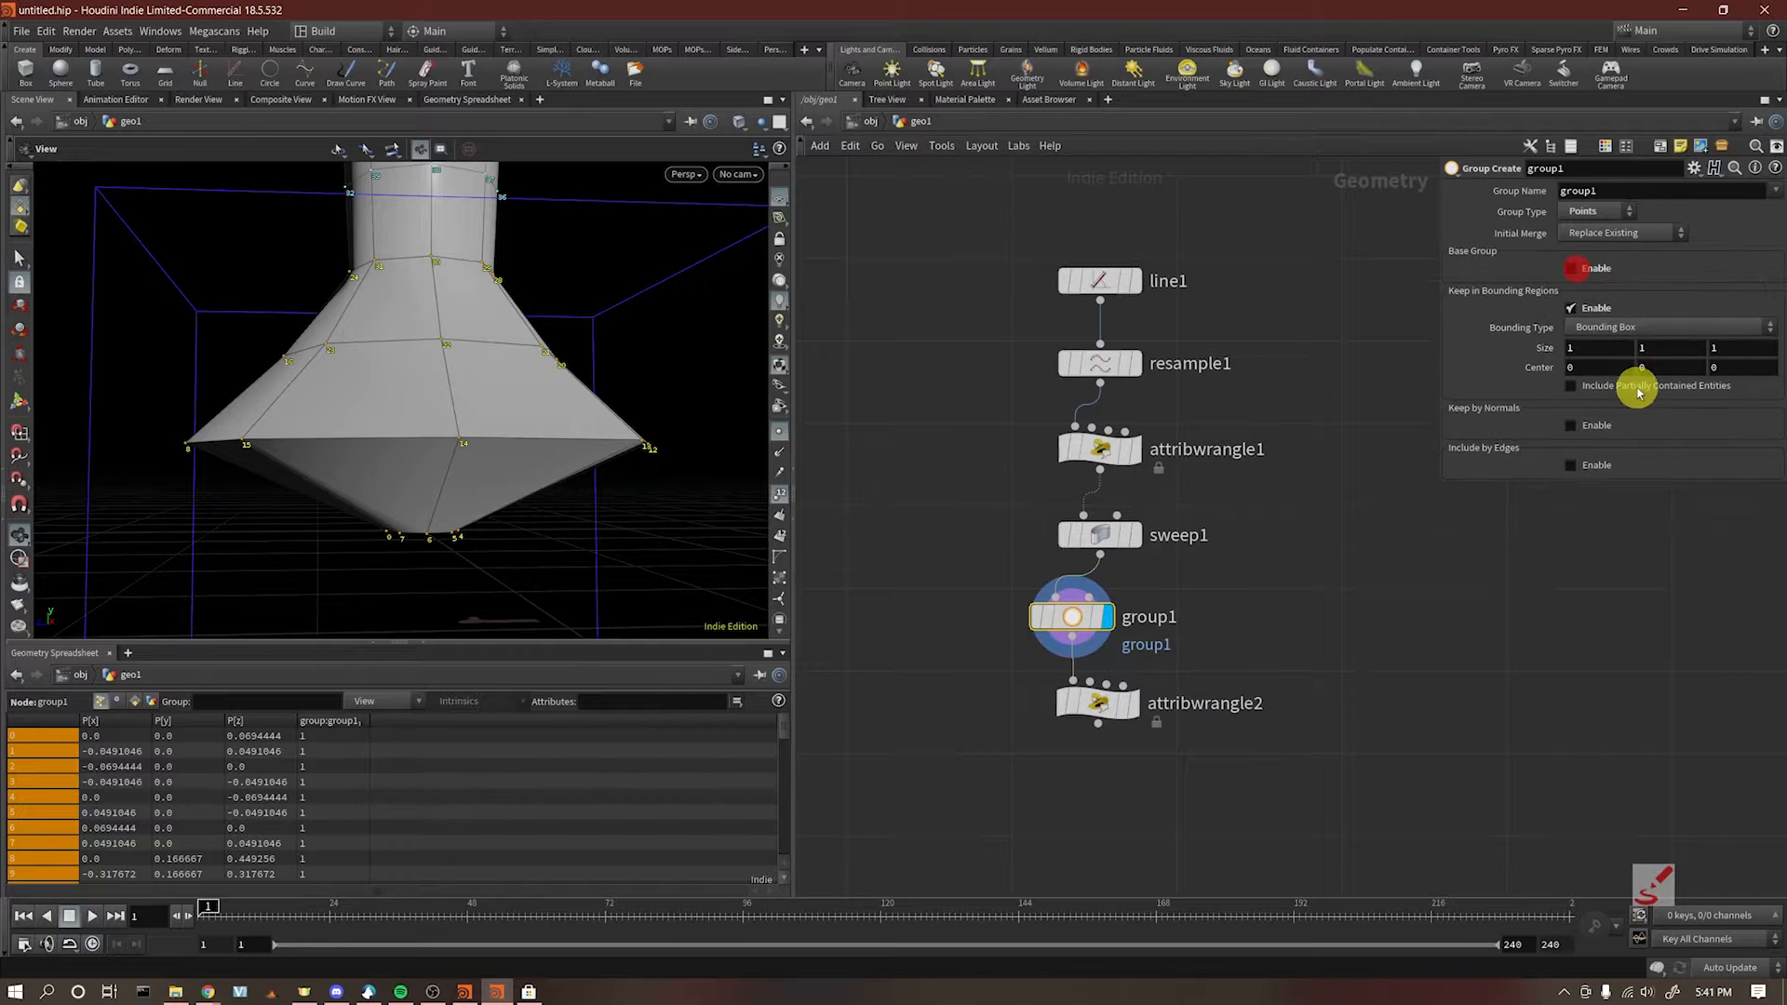
Step: Set the Y size of group1's bounding box to 0.1
middle_click_drag(1644, 353, 1583, 352)
left_click(1238, 639)
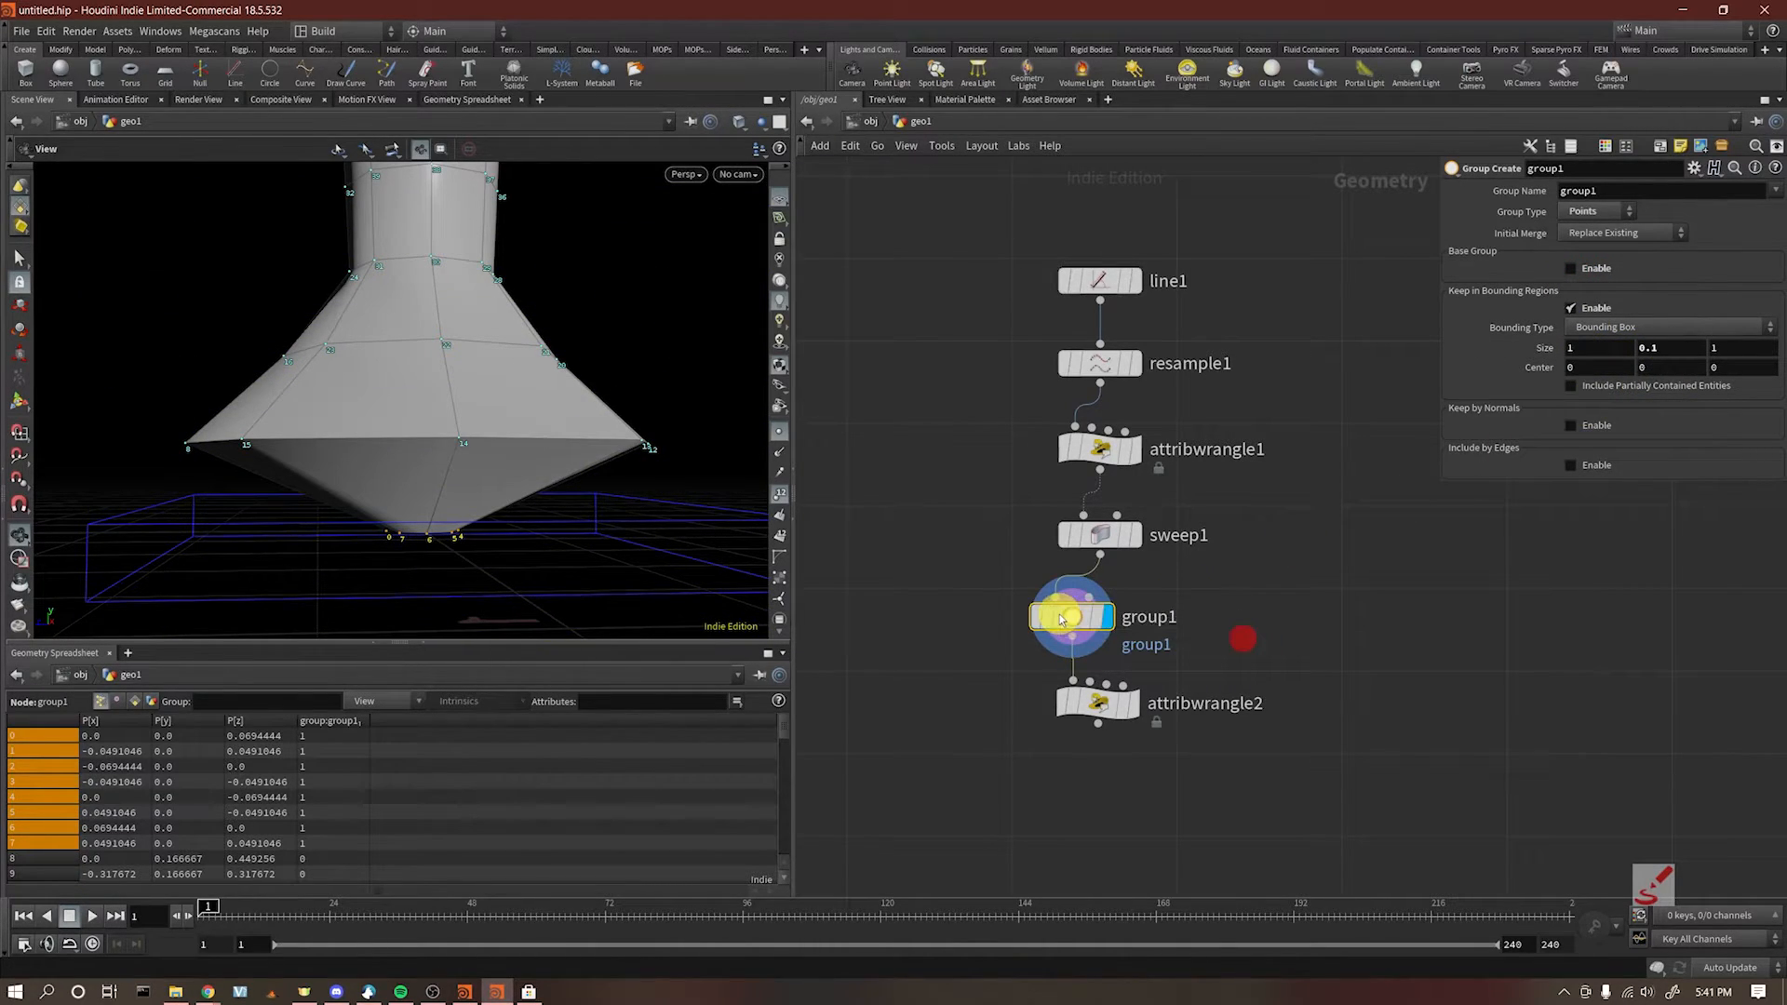
Step: Replace the group1 node with a Group Expression node between sweep1 and attribwrangle2
key("Delete")
key("Tab")
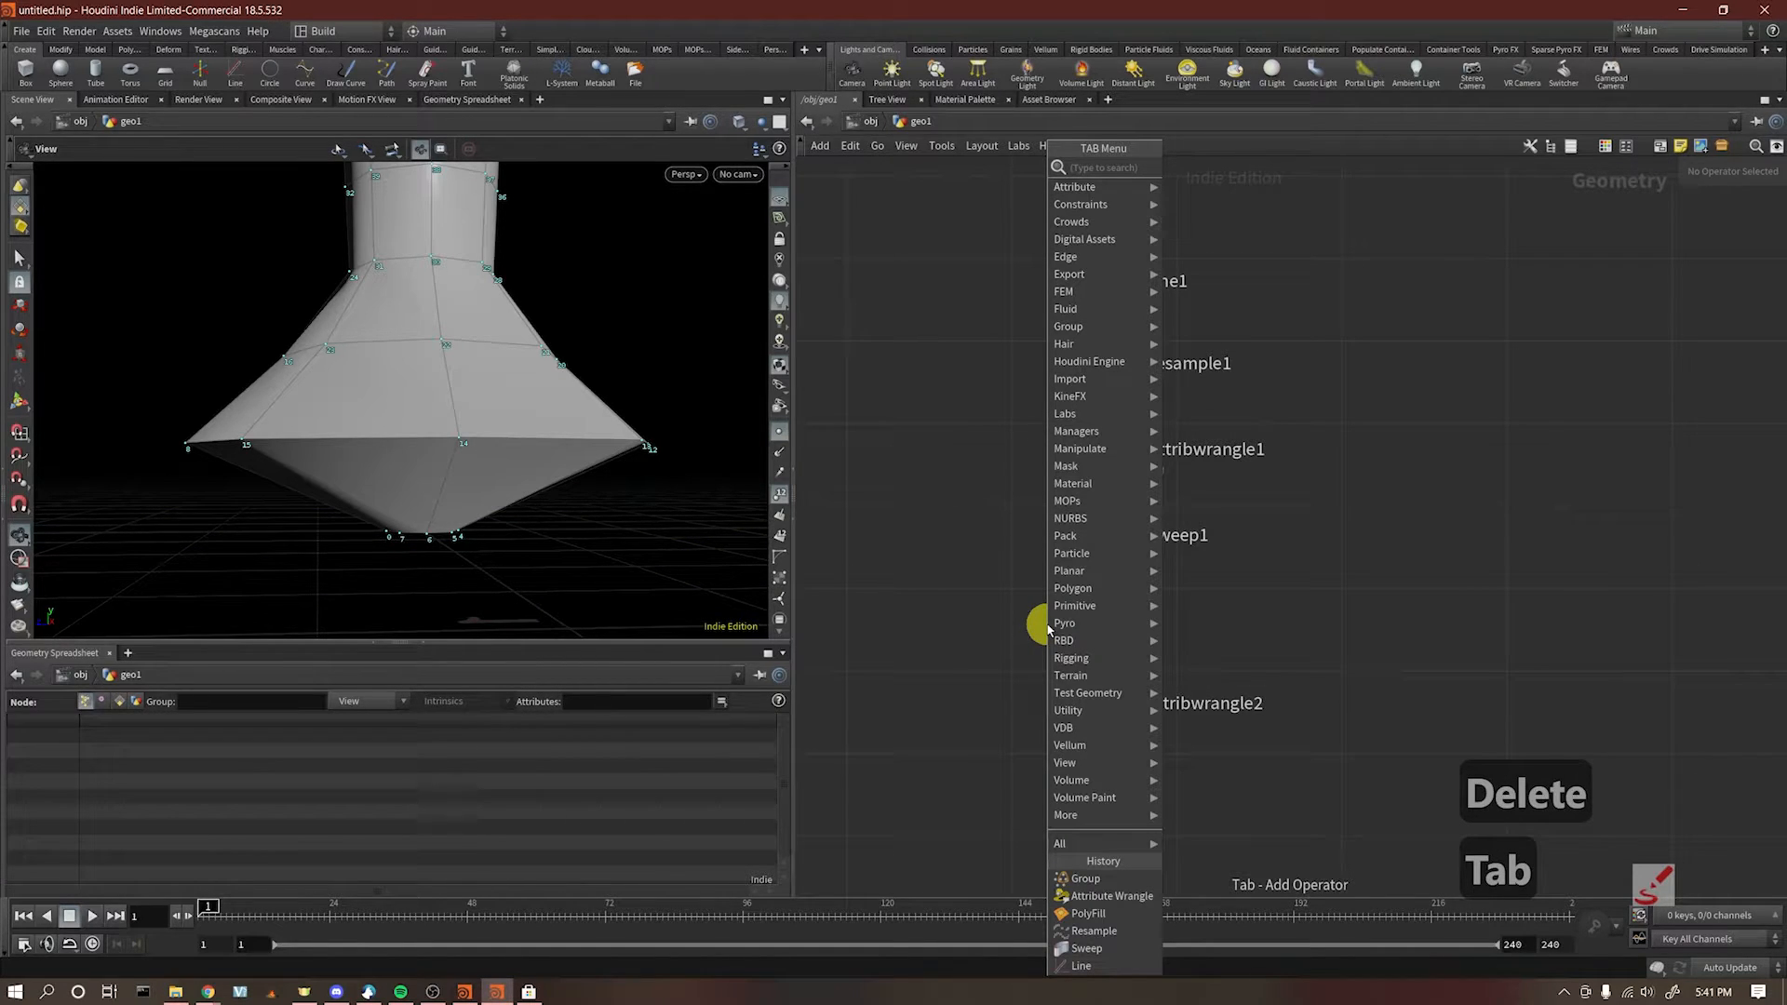
type("group")
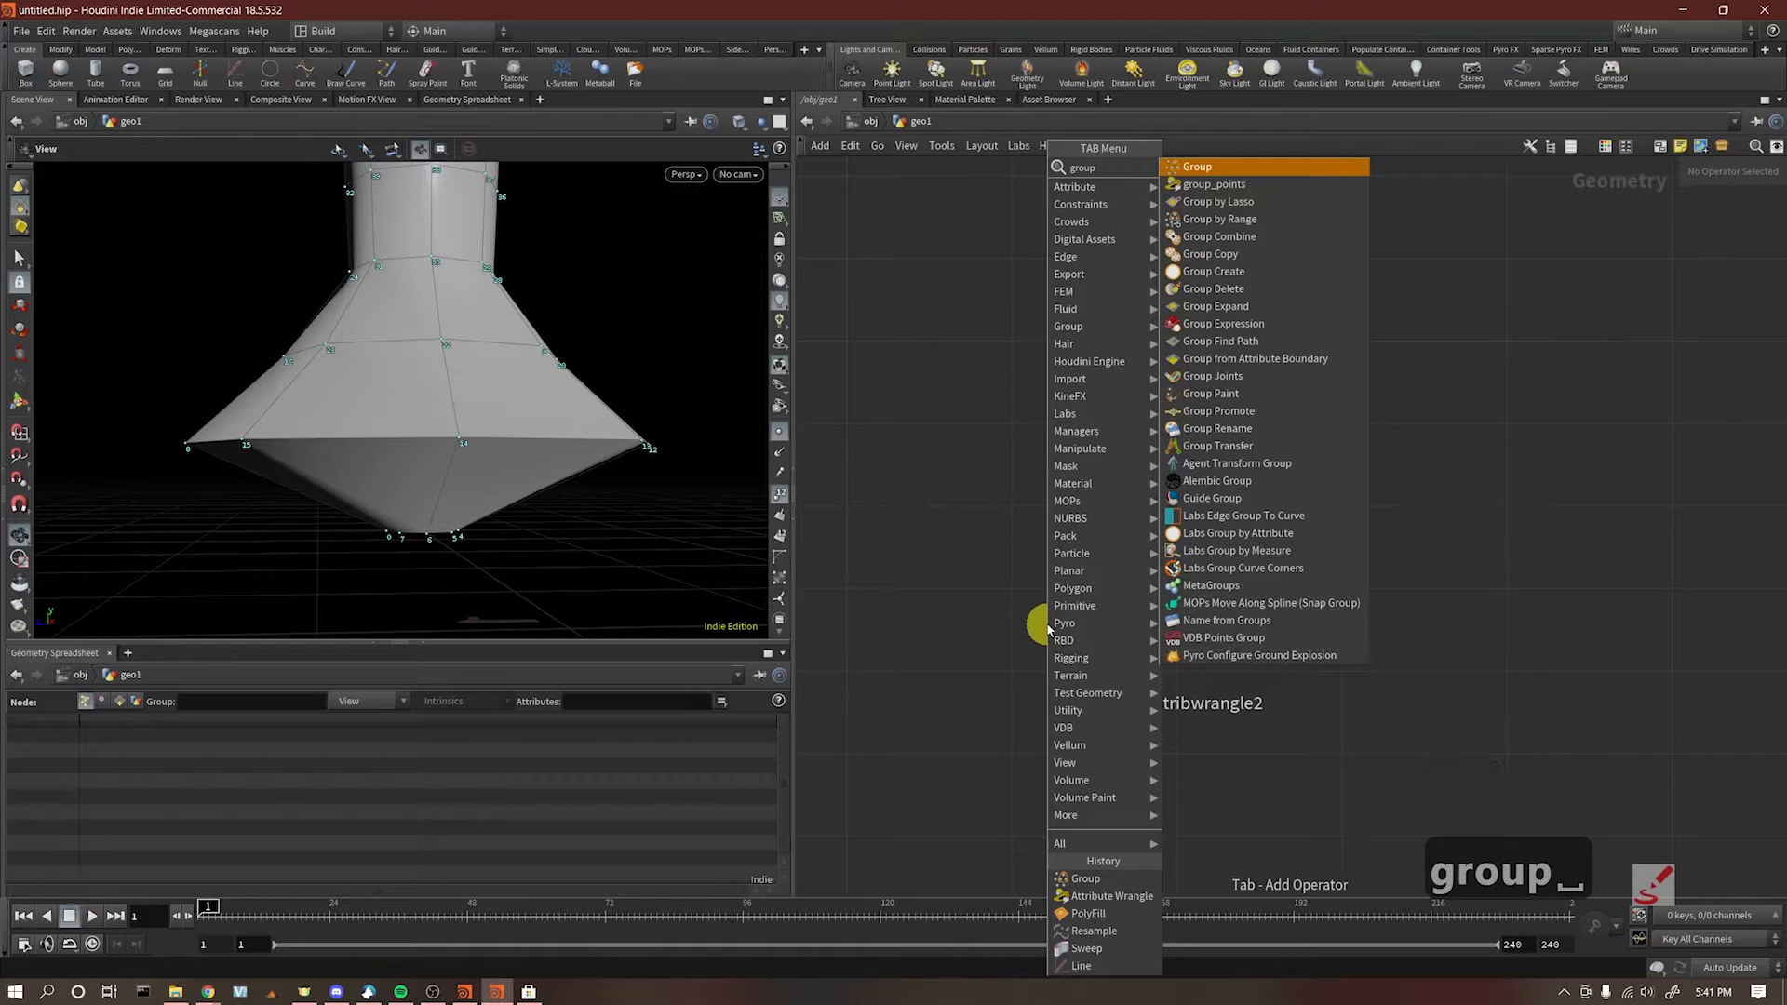
type(" expre")
key("Return")
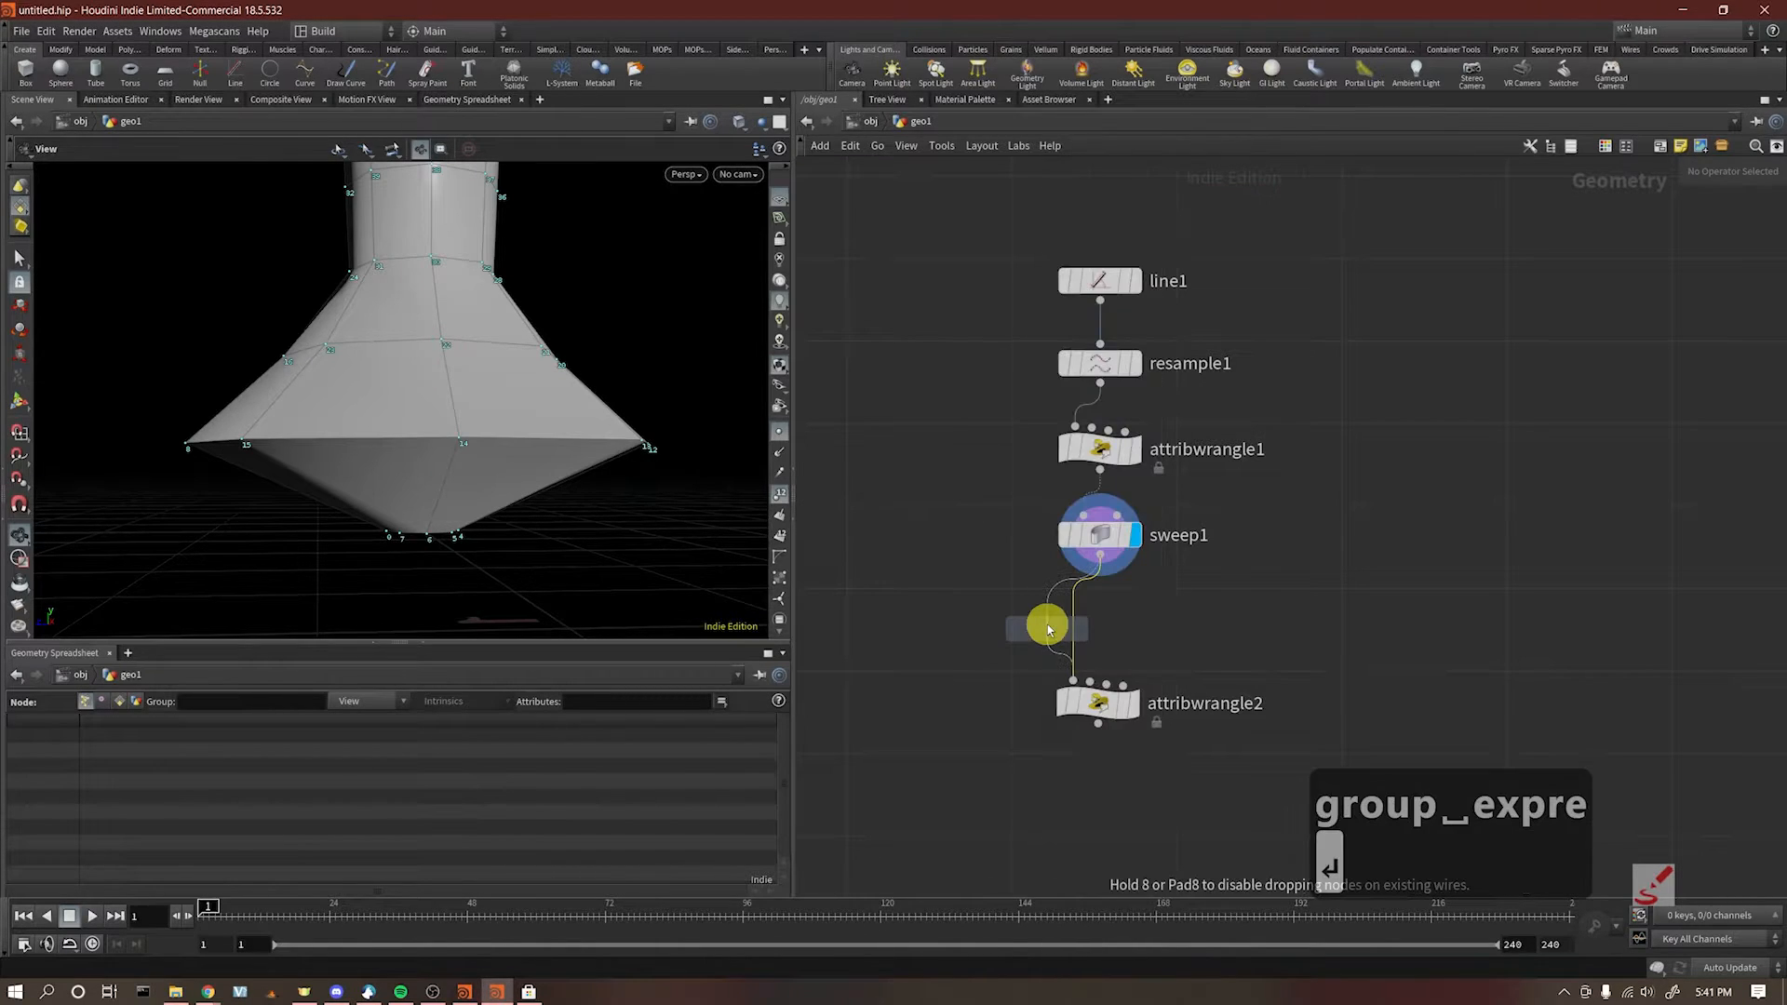
left_click(1047, 629)
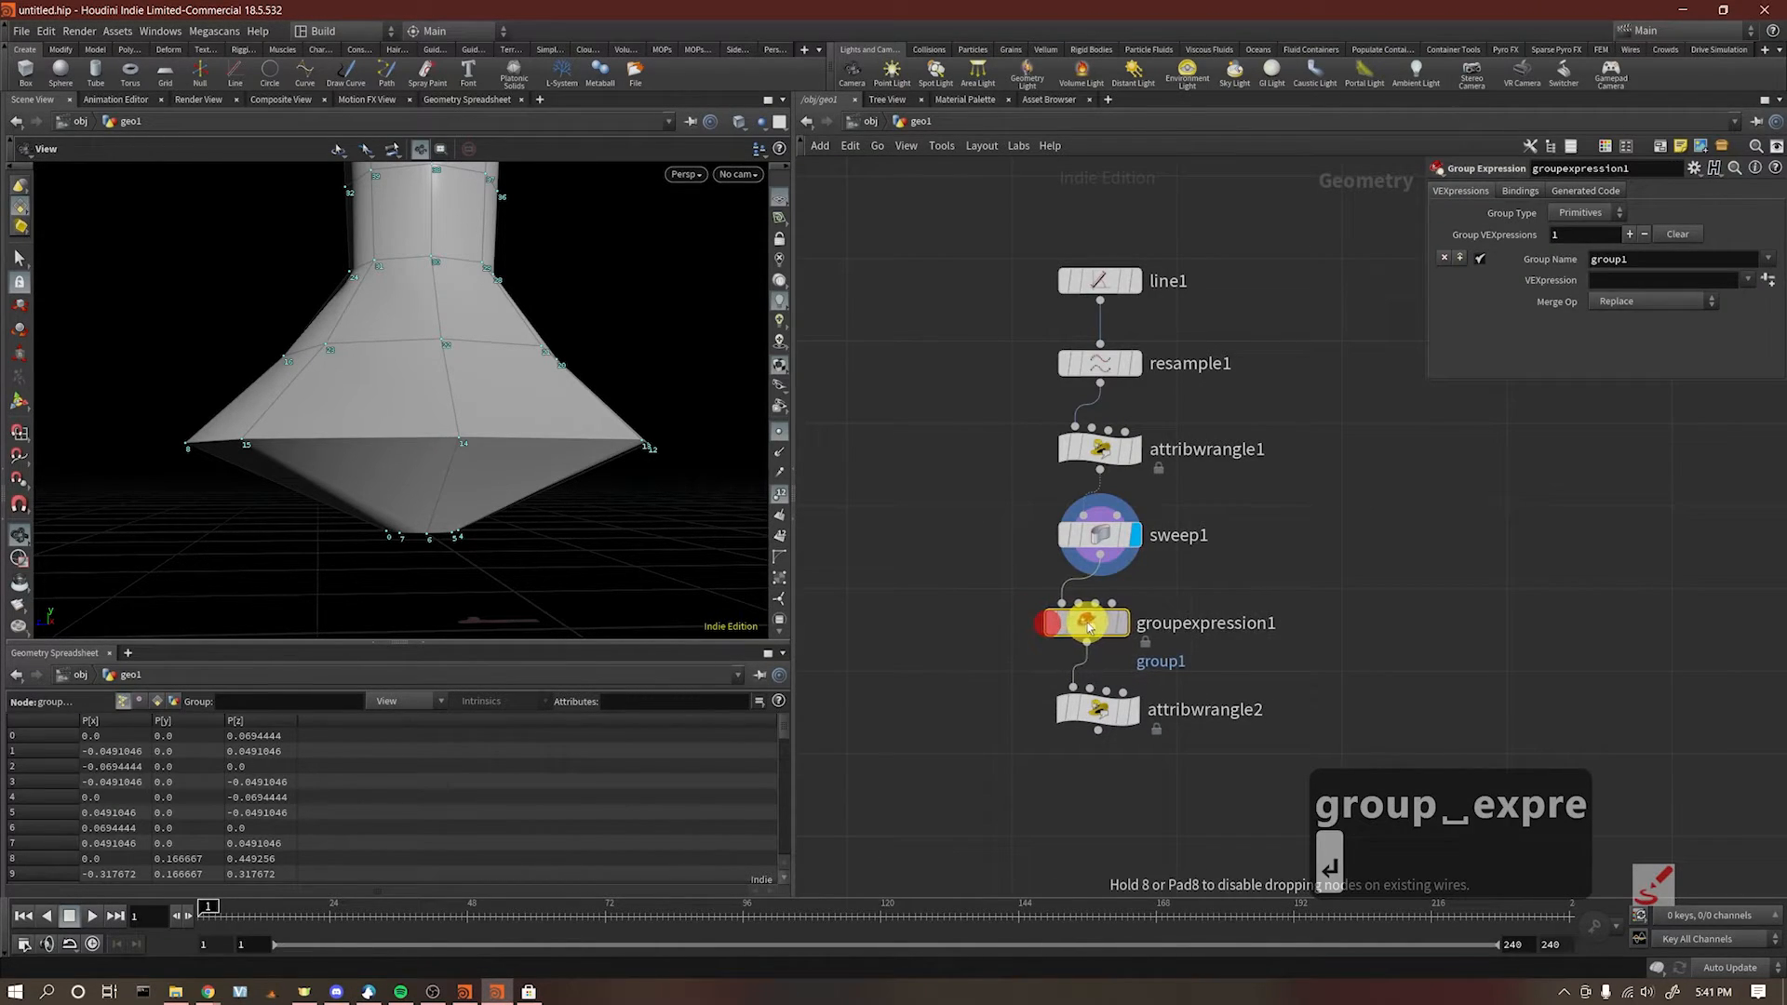
Step: Set the Group Expression's Group Type to Points and its Group Name to bottom
left_click(1585, 216)
left_click(1578, 243)
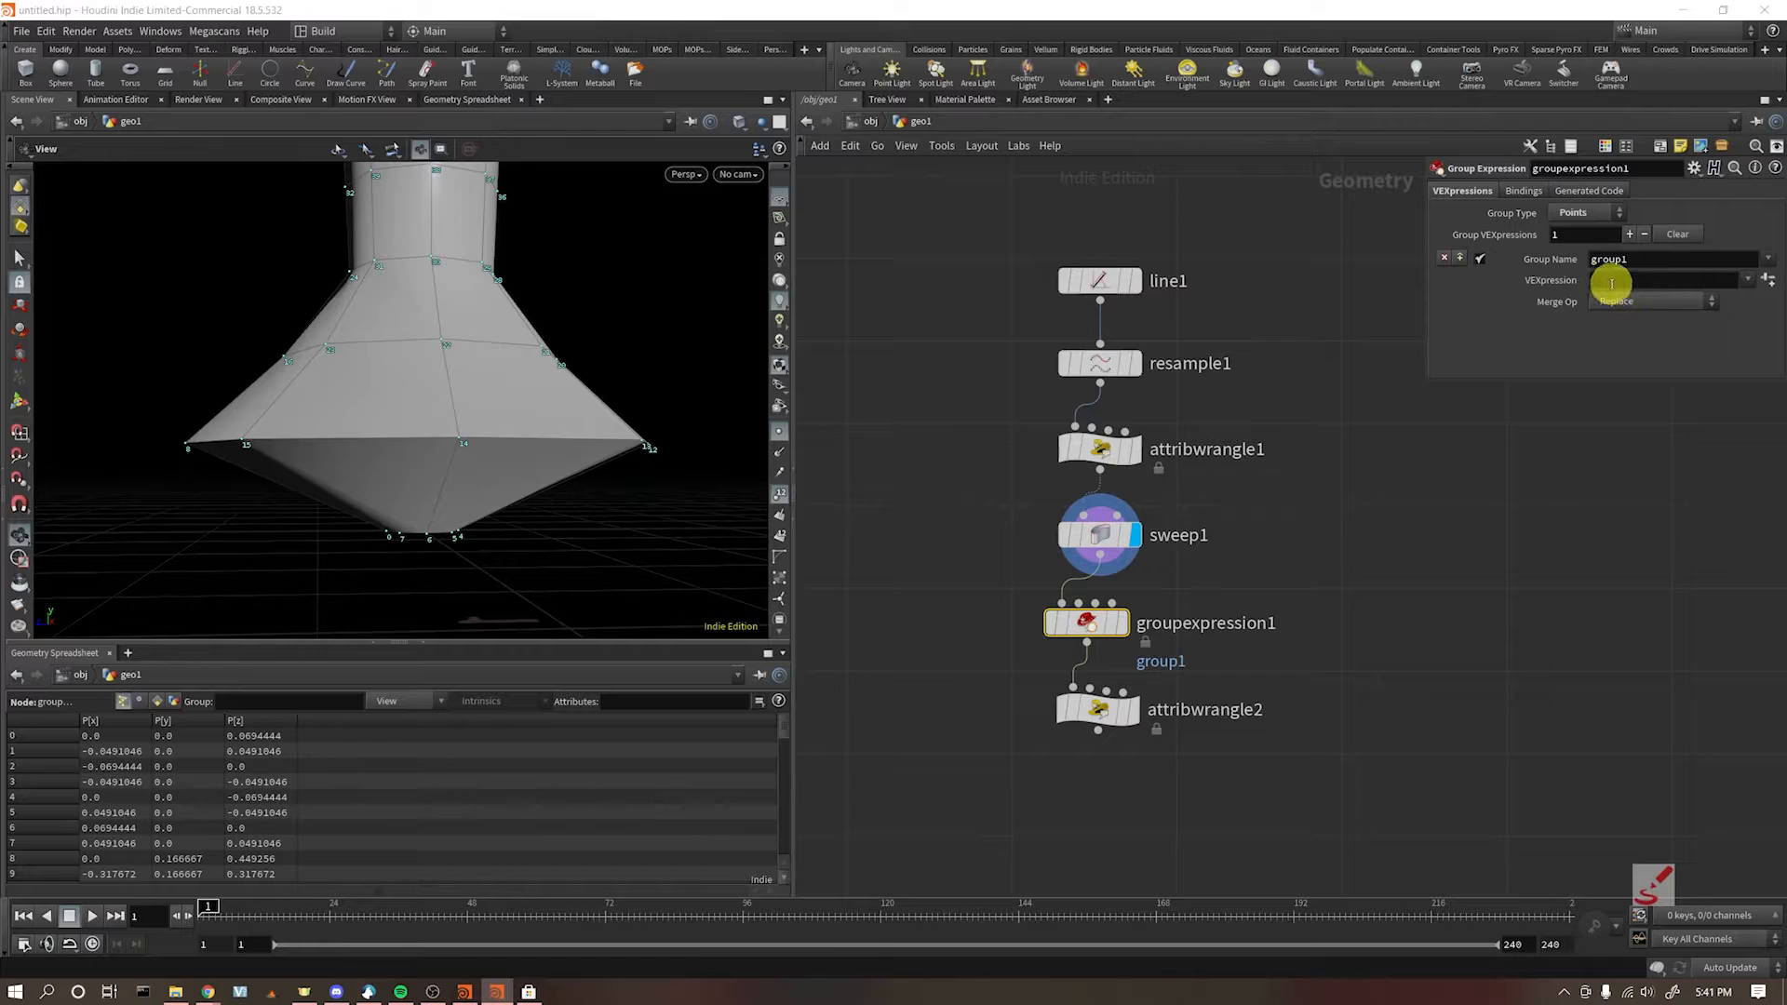
left_click(1625, 281)
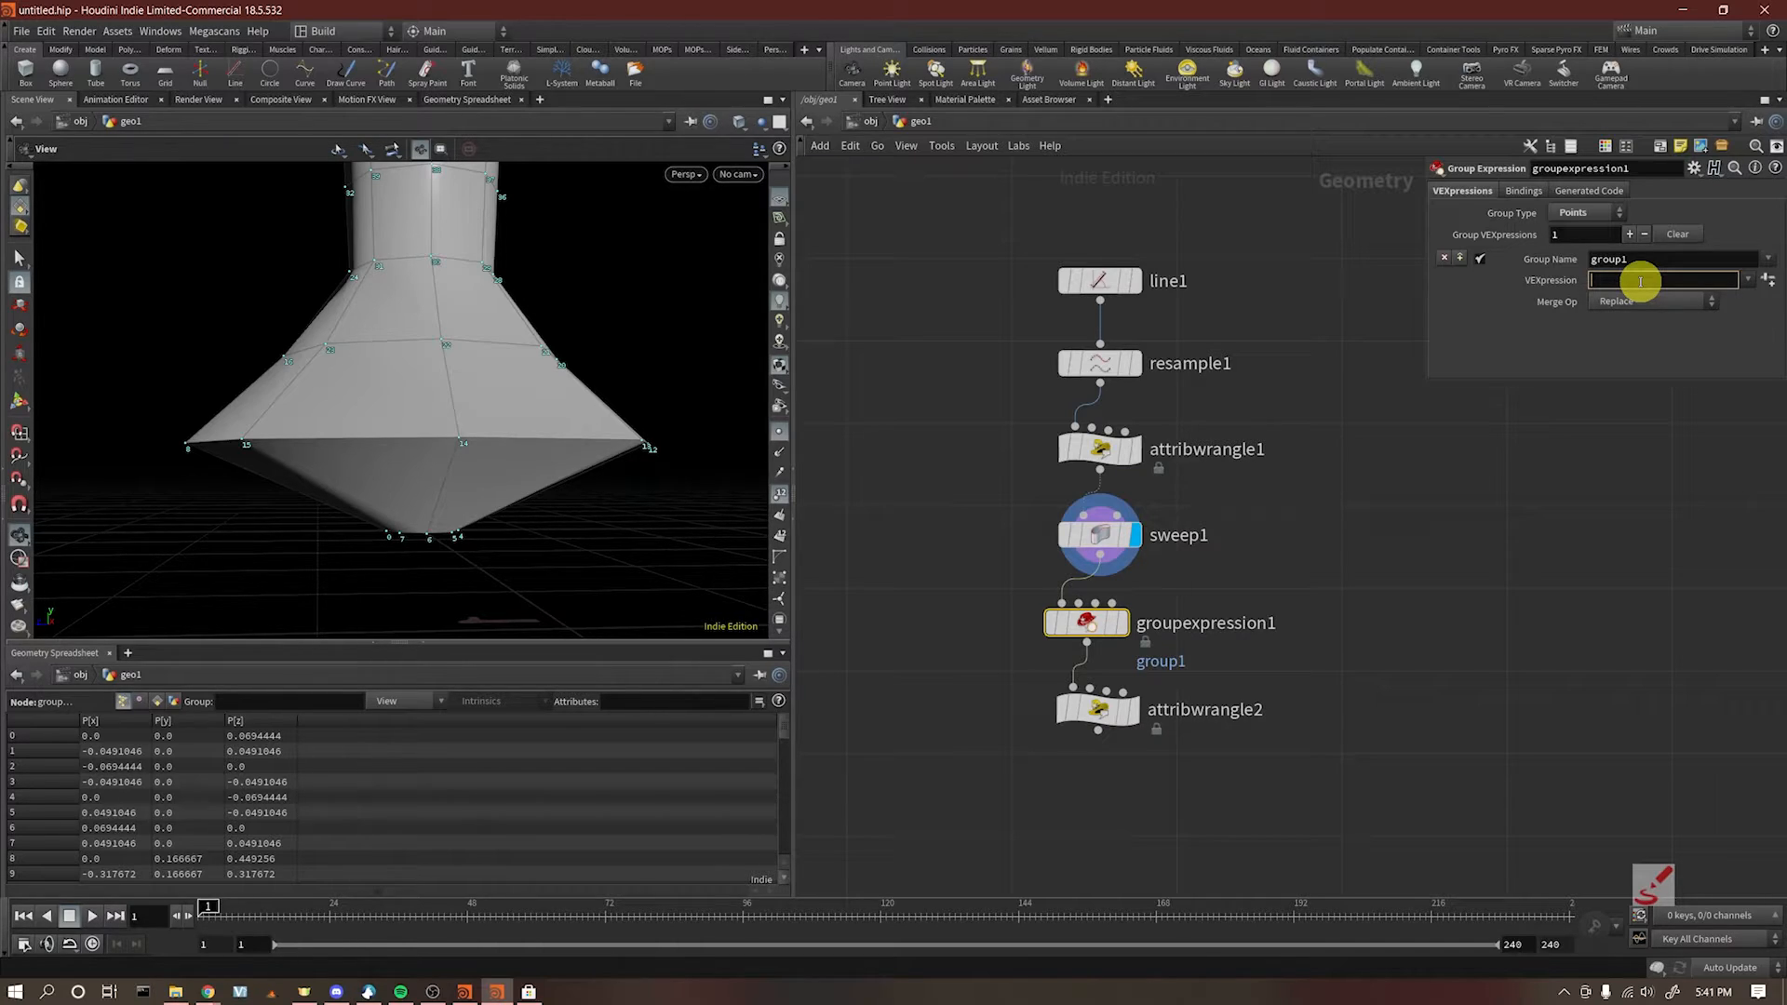
double_click(1615, 261)
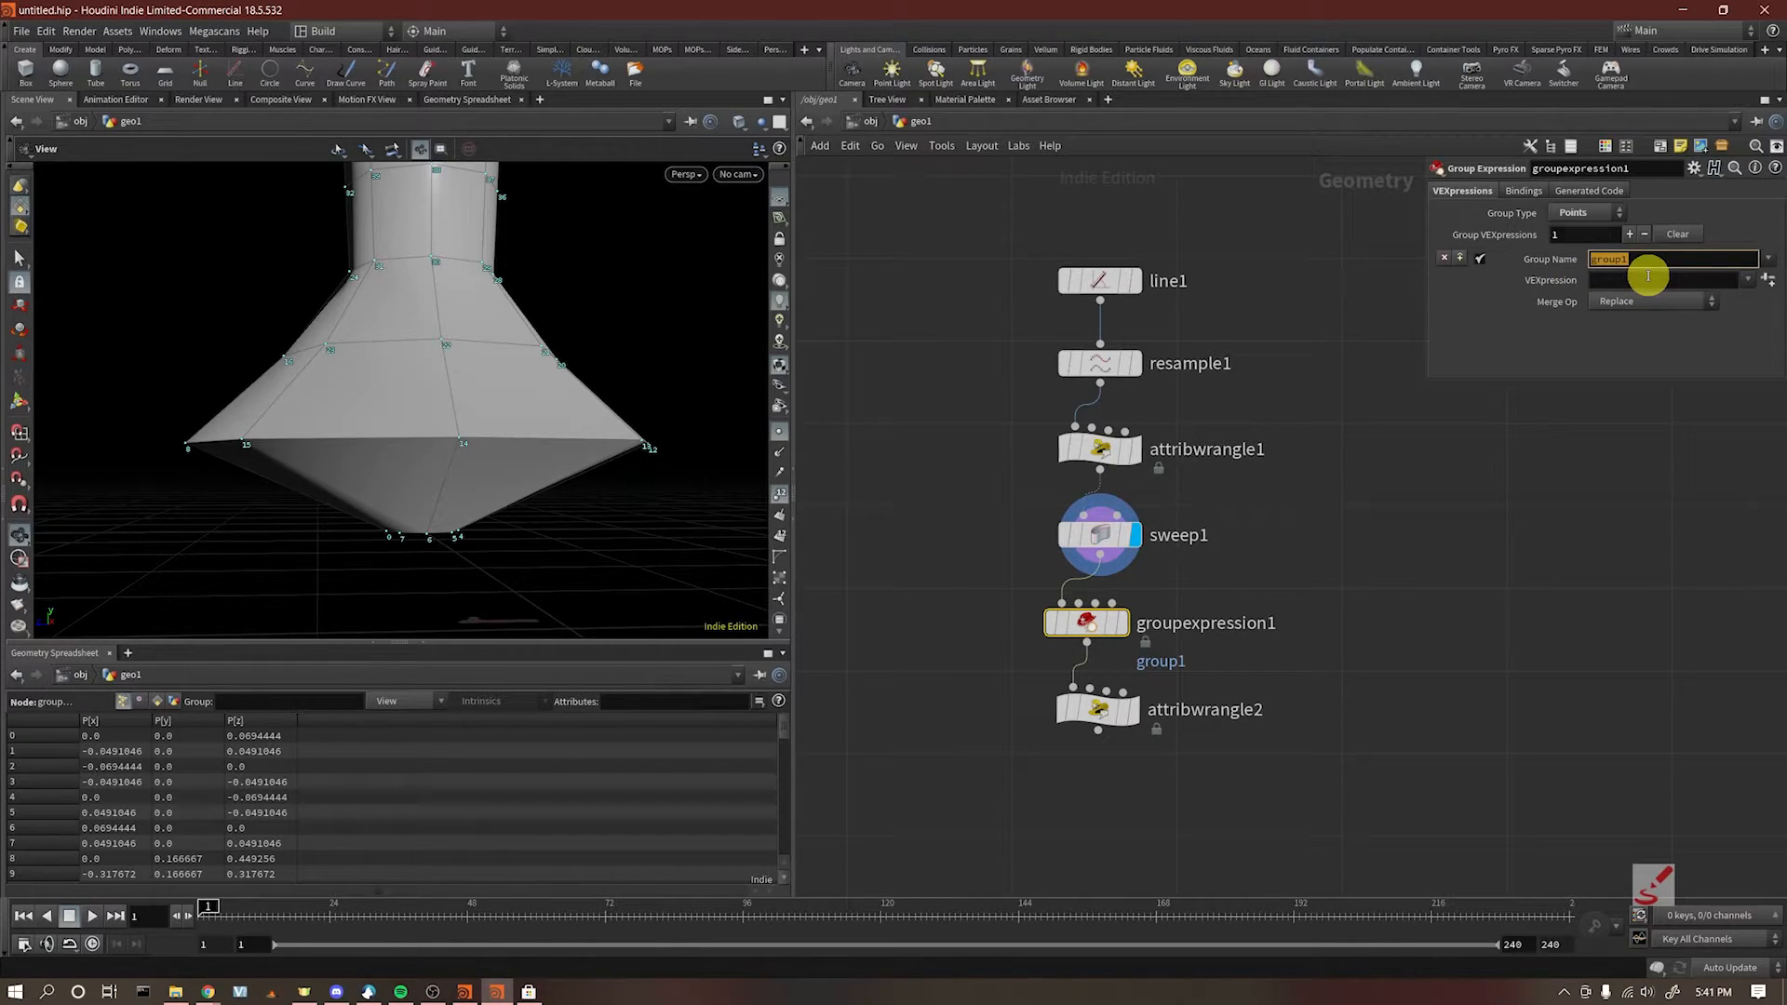
type("bottom")
key("Tab")
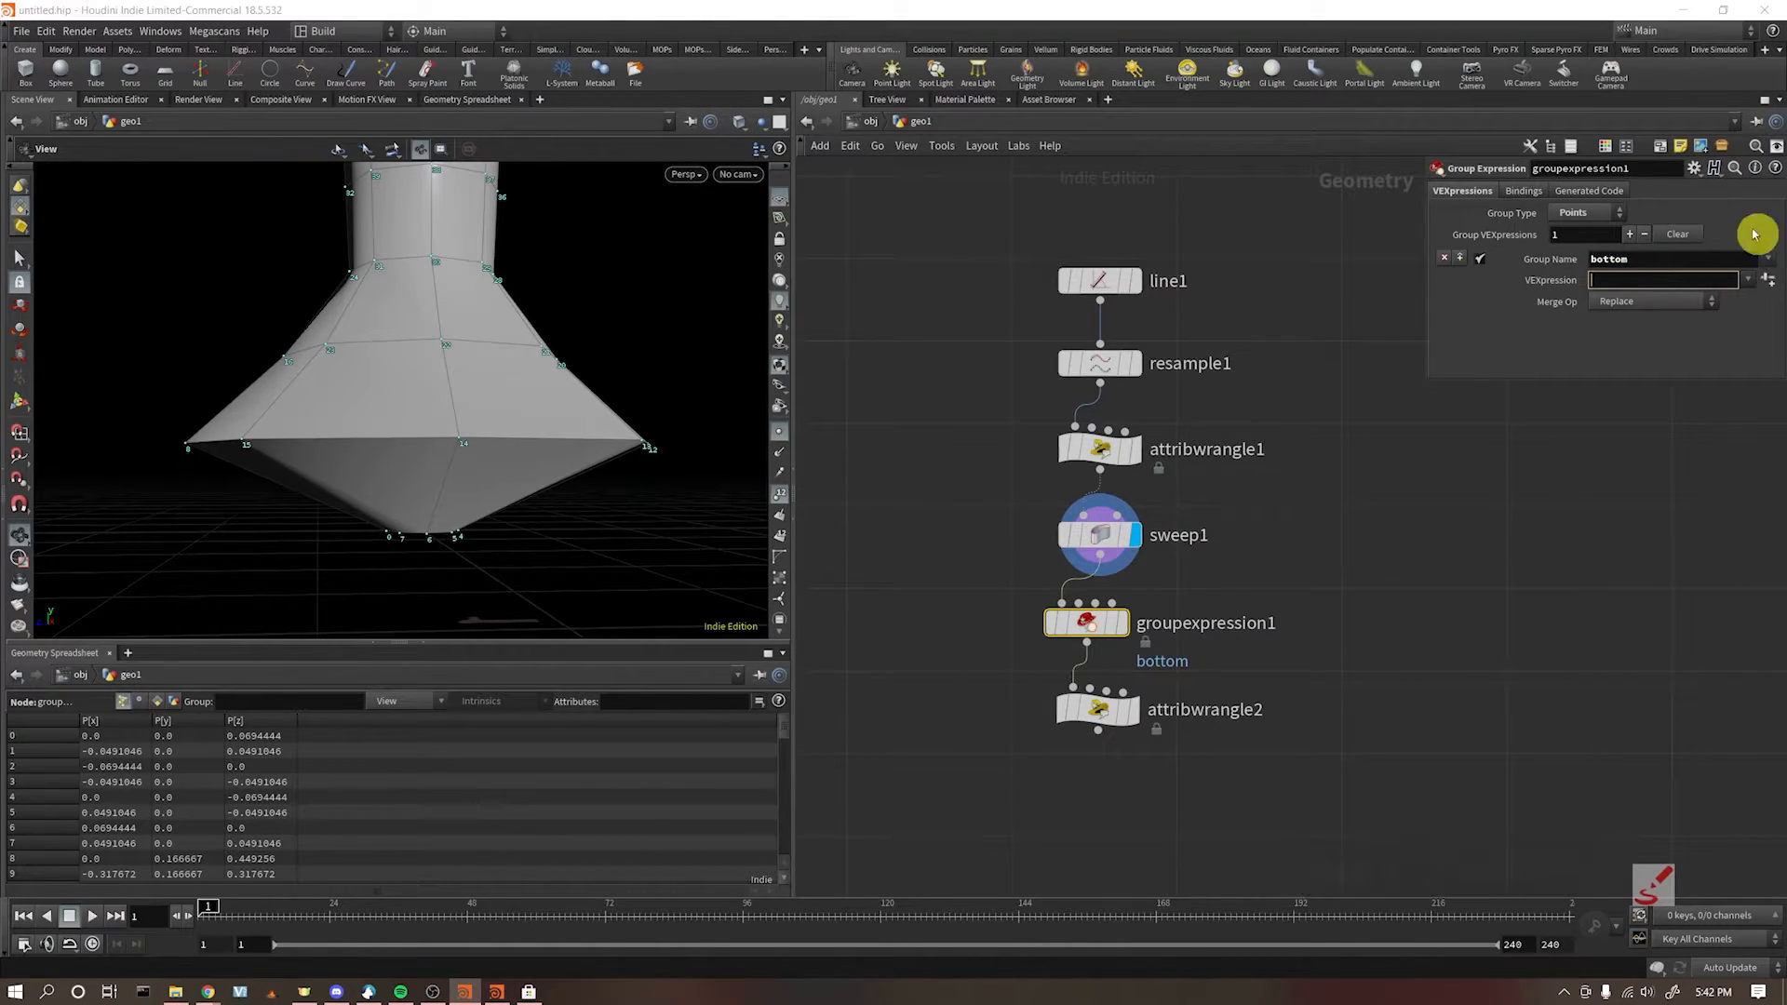
Step: Enter the VEXpression @P.y == getbbox_min(0).y for the bottom group
left_click(1653, 282)
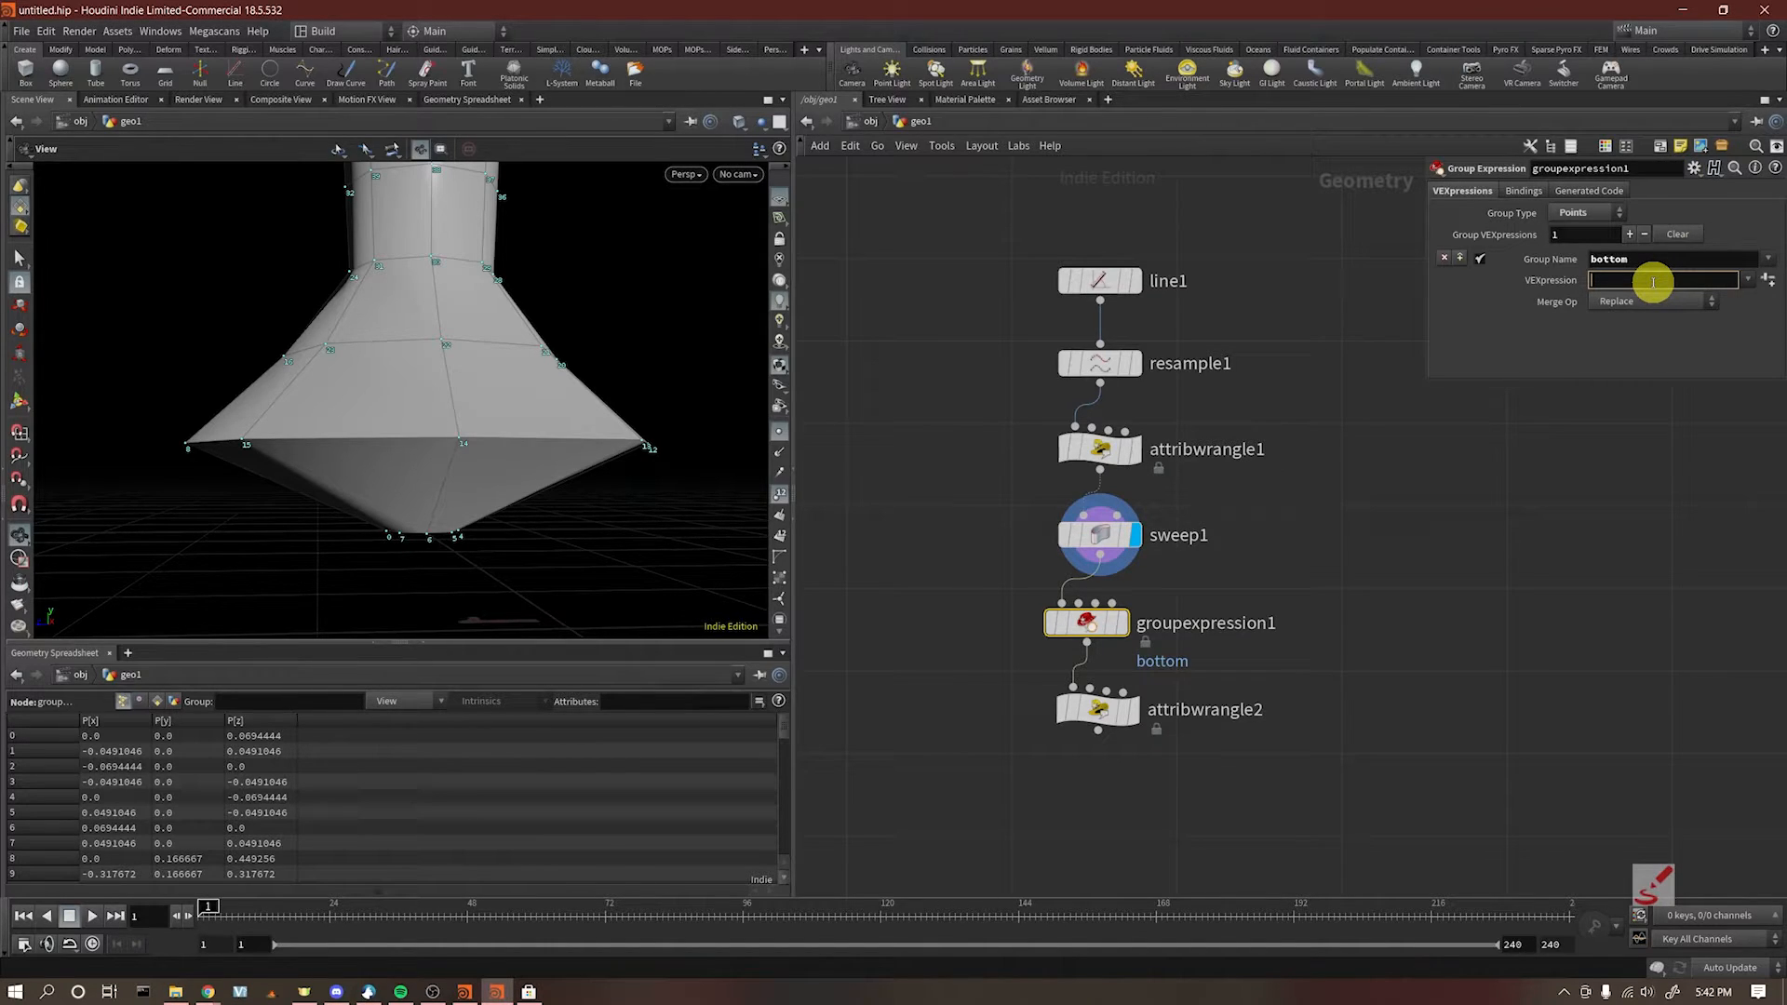
type("@P.y")
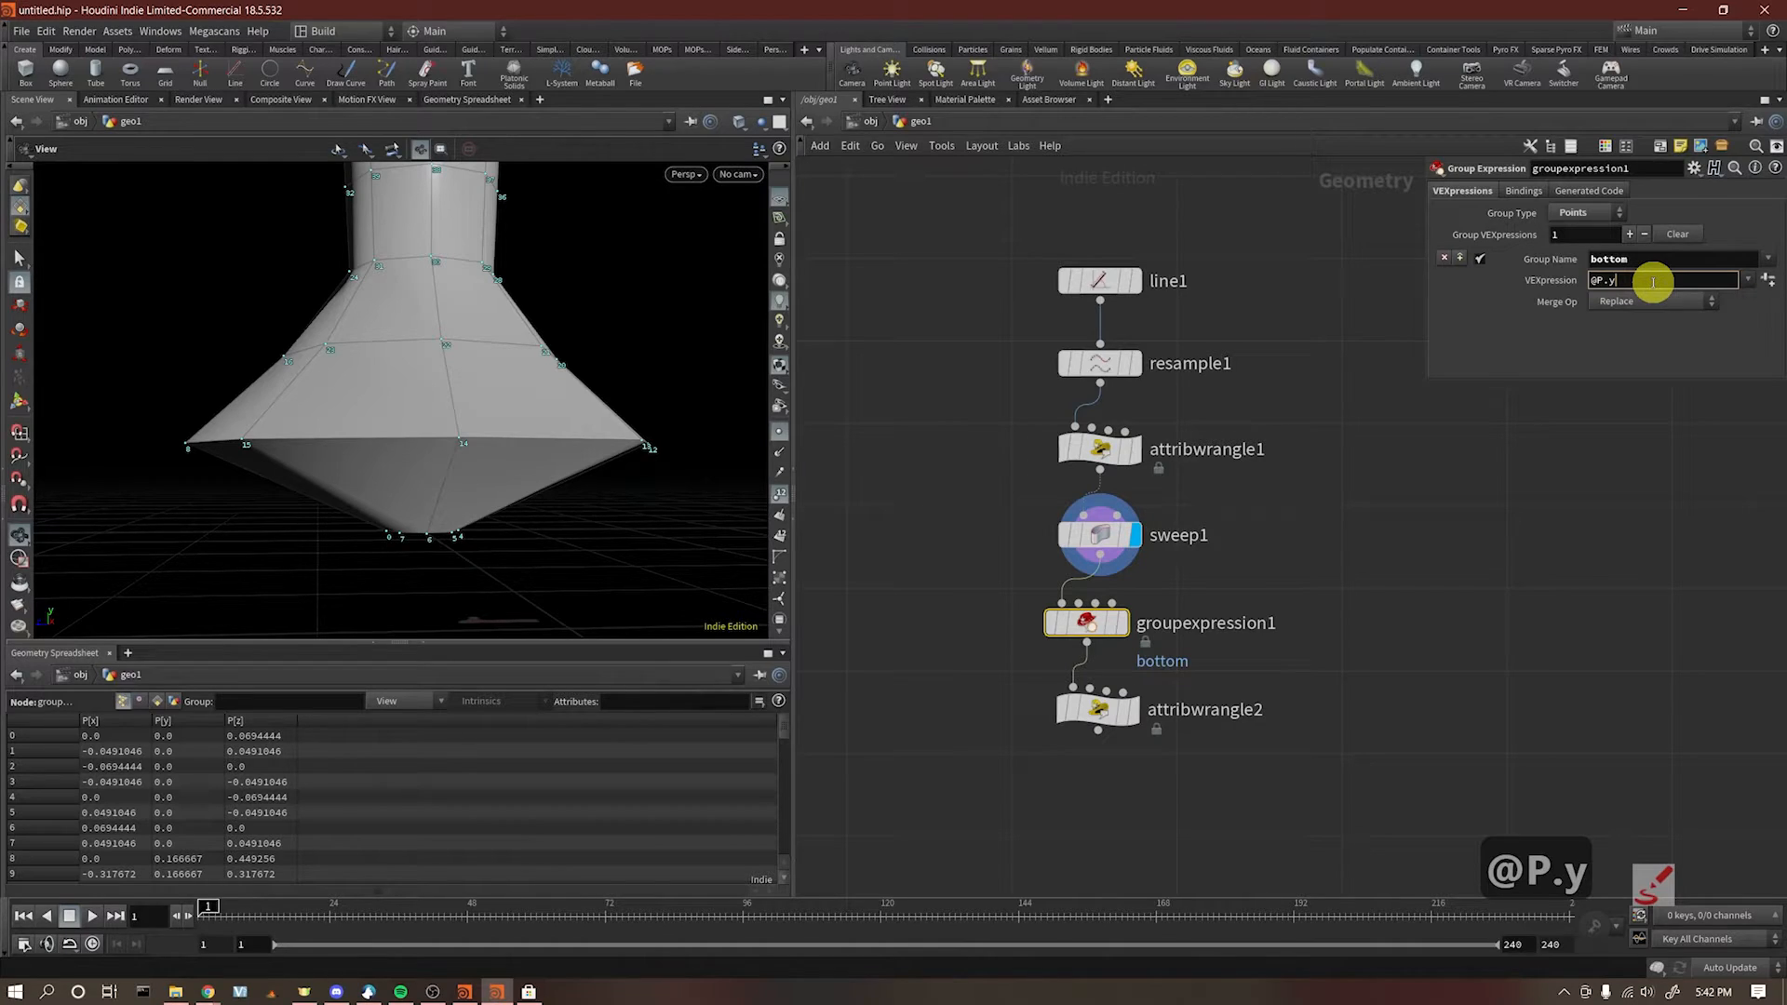
type(" ==")
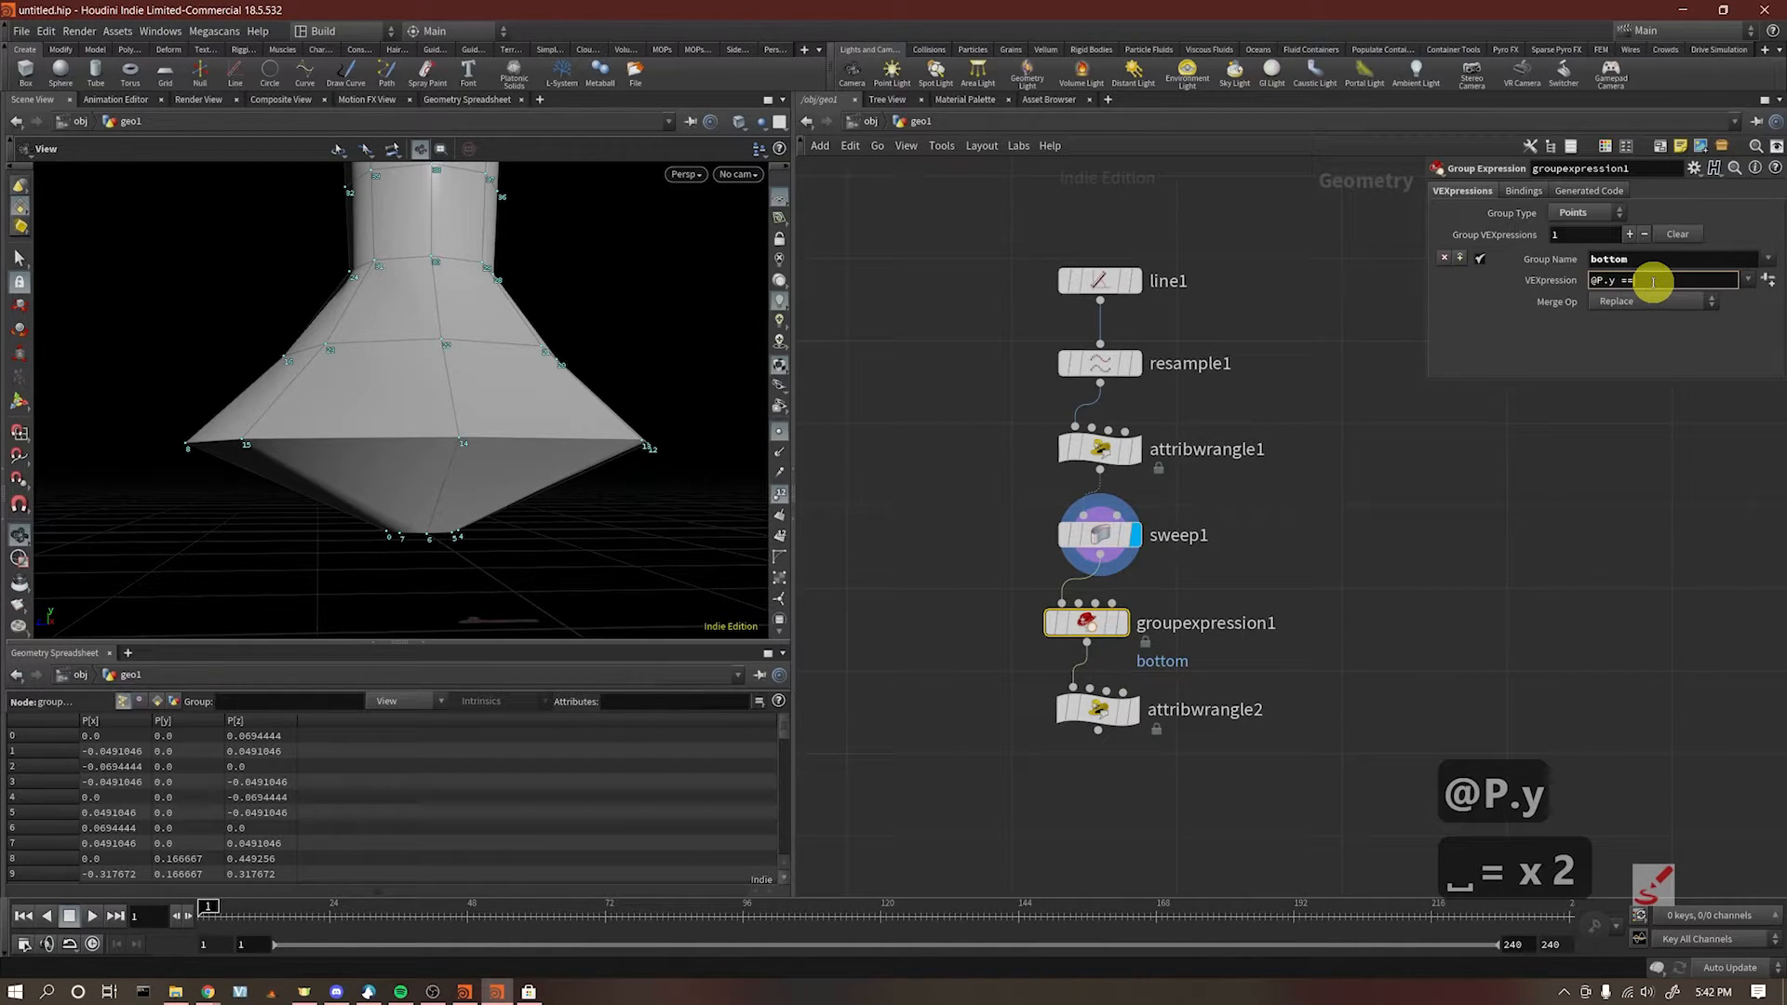
type(" g")
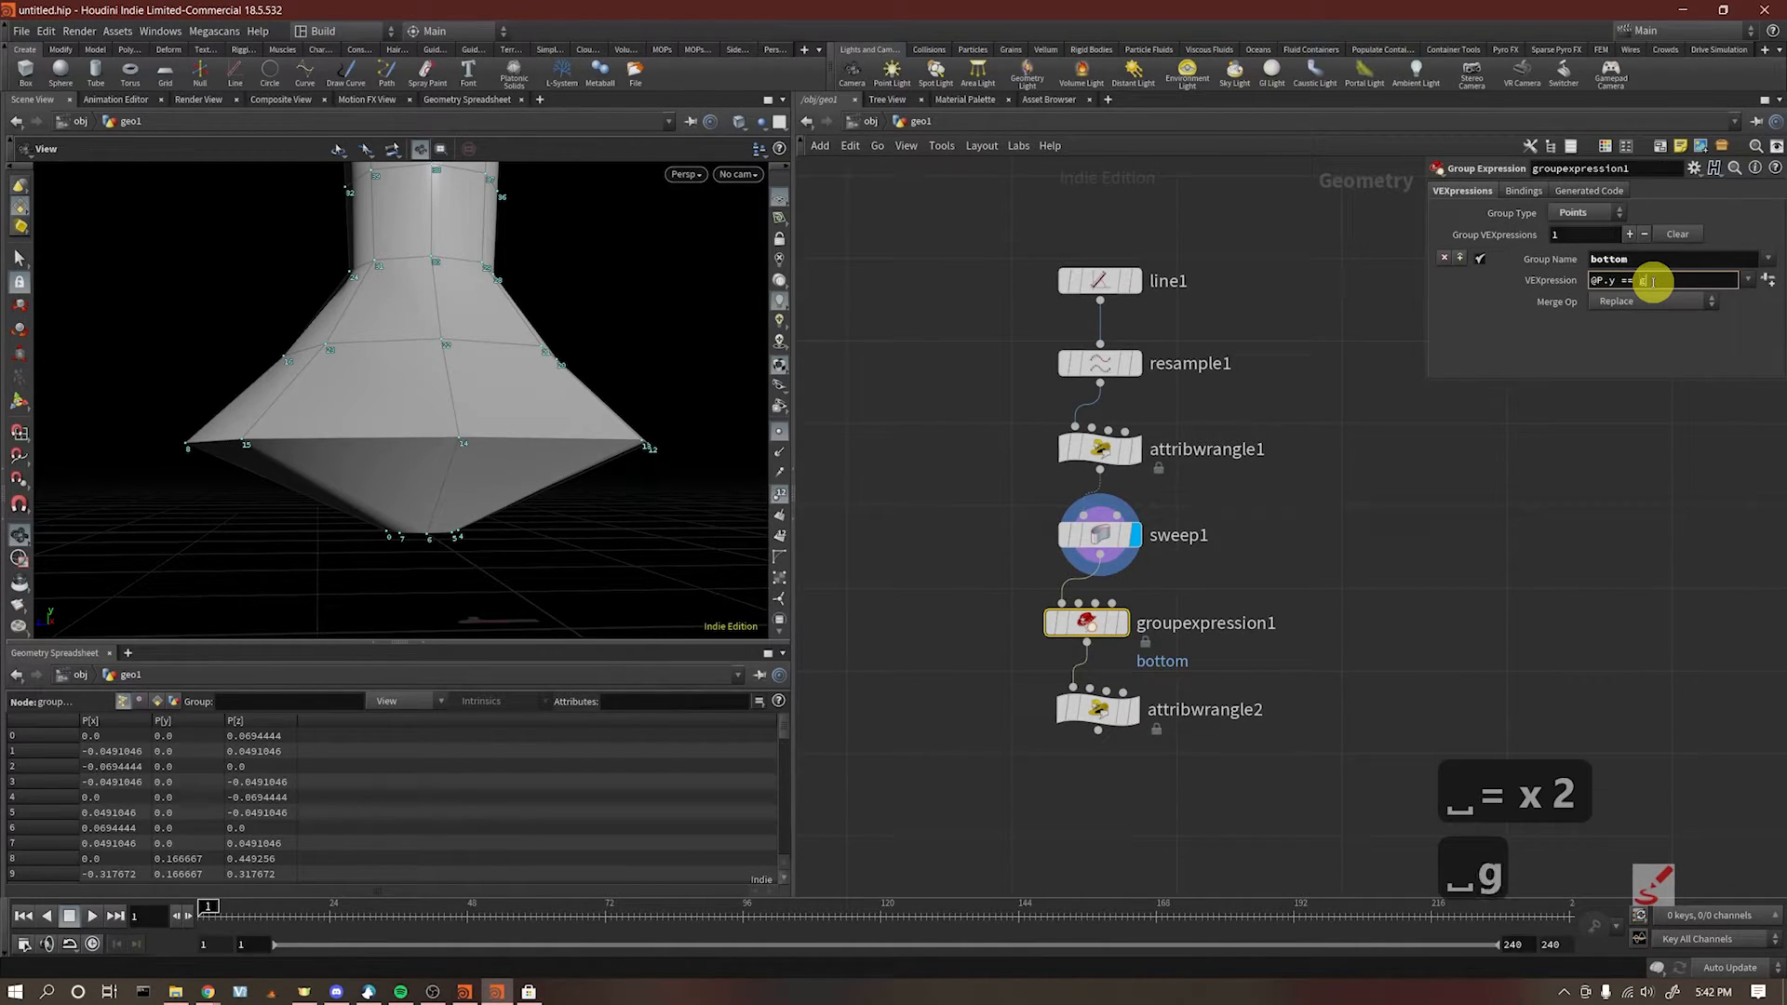
type("etbbox")
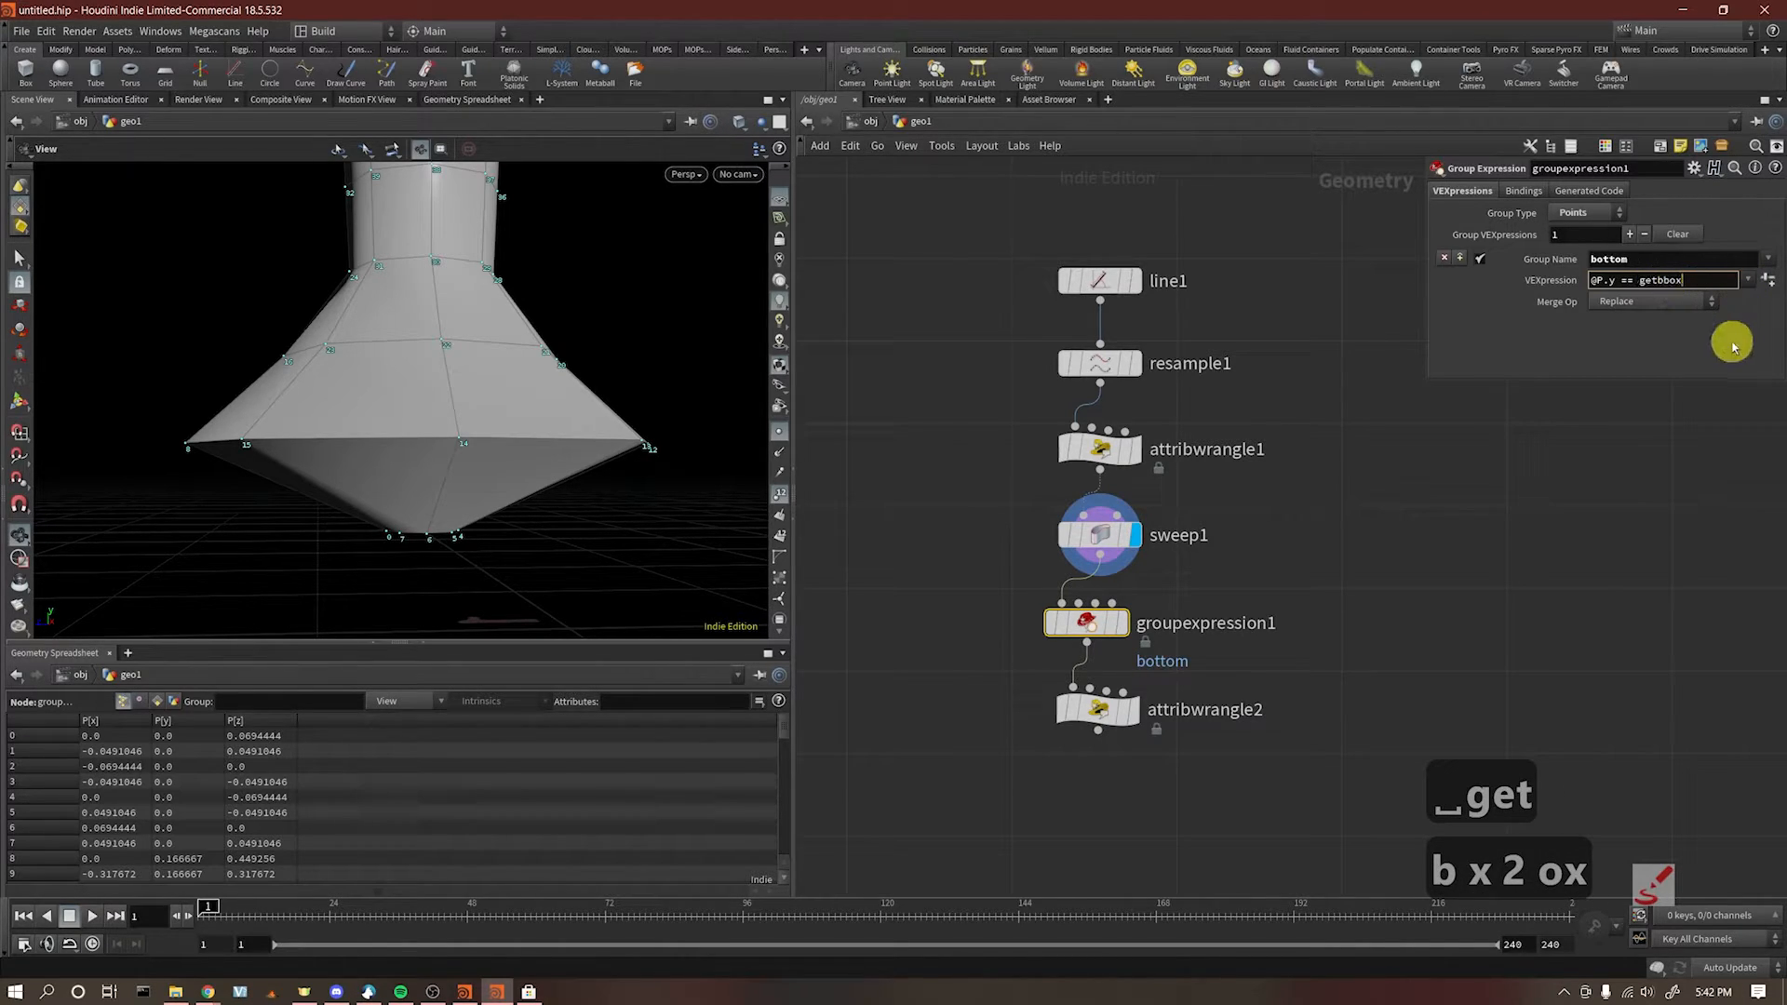
type("_min(0")
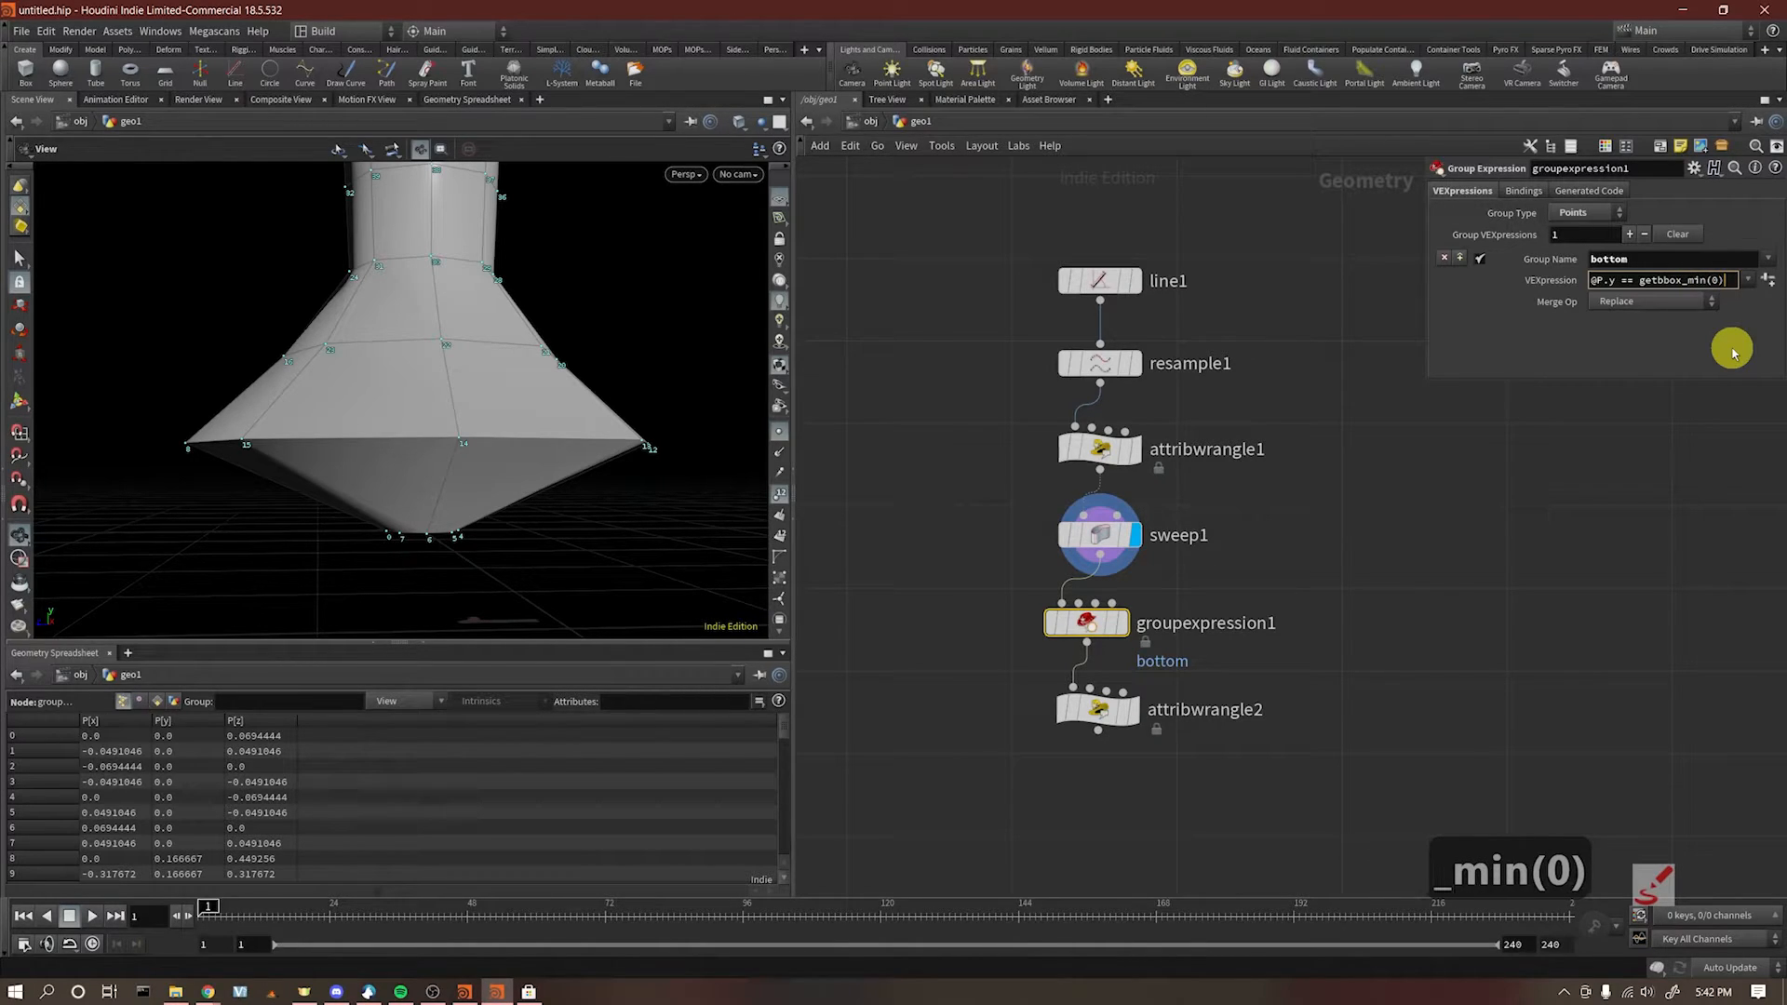
type(".y")
left_click(1667, 549)
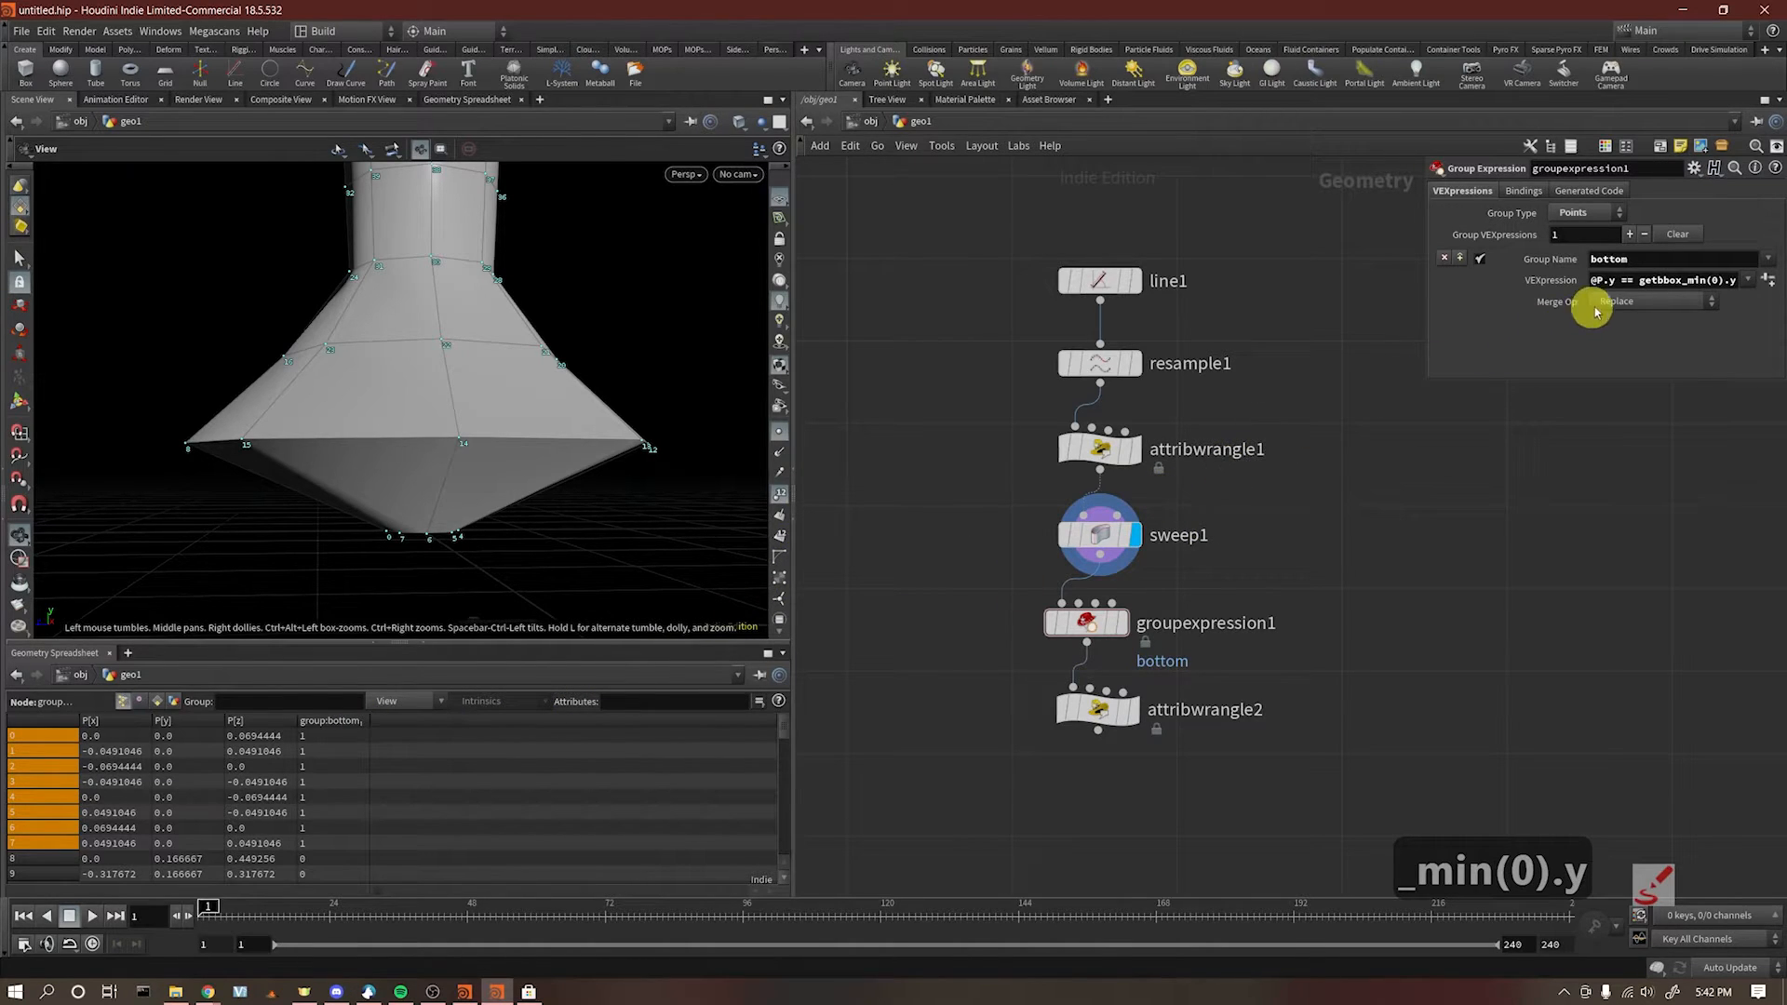
Step: Try the getbbox_max and getbbox_center variants in the bottom group's VEXpression and restore getbbox_min
left_click_drag(1641, 280, 1727, 278)
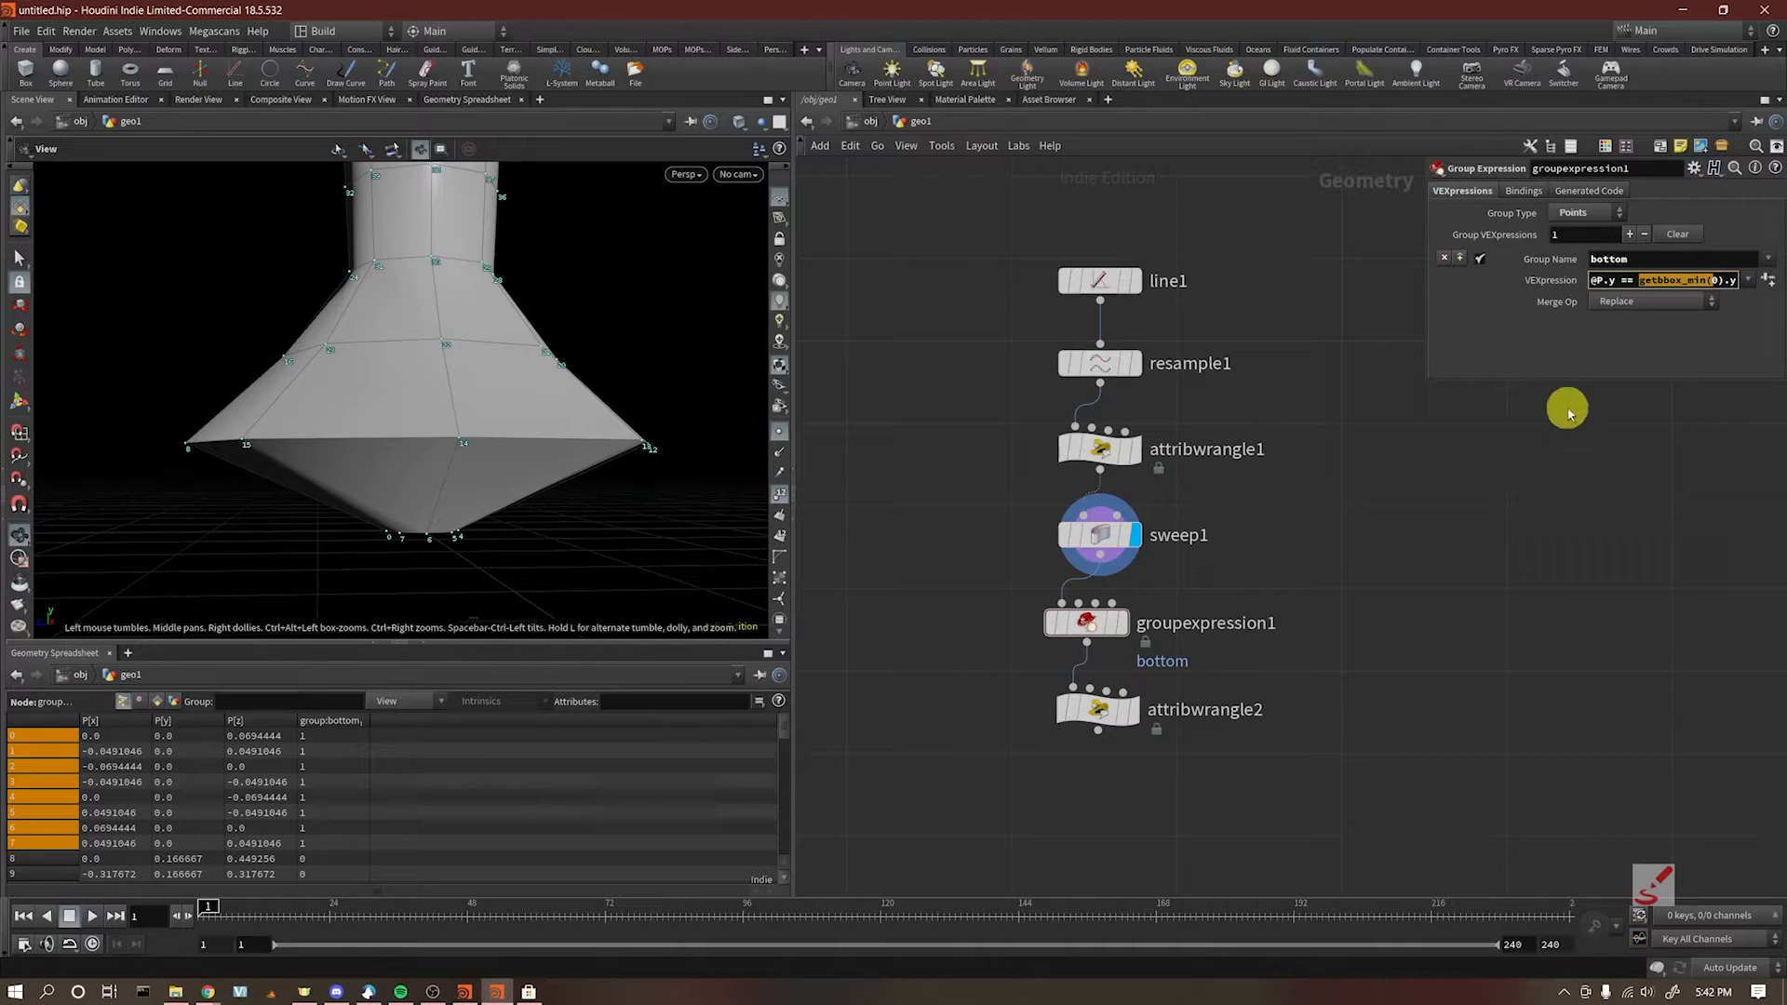
left_click(1706, 282)
key("BackSpace")
key("BackSpace")
type("ax")
key("BackSpace")
key("BackSpace")
type("in")
key("BackSpace")
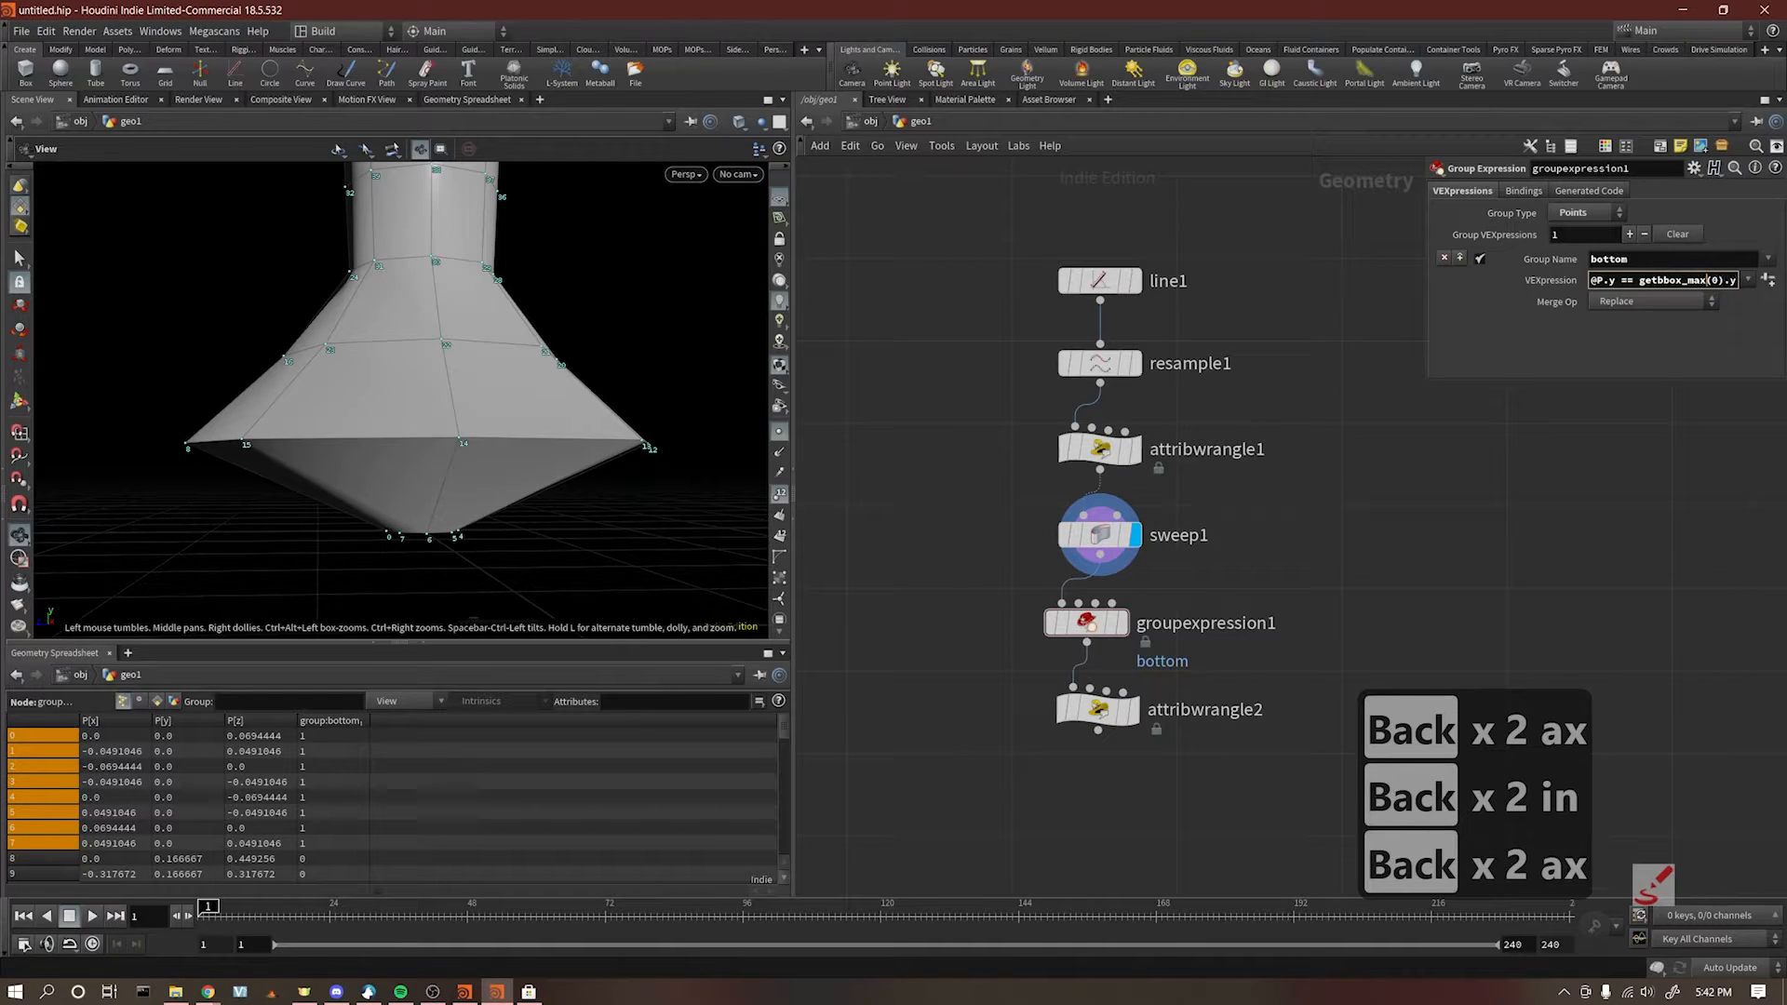
key("BackSpace")
key("BackSpace")
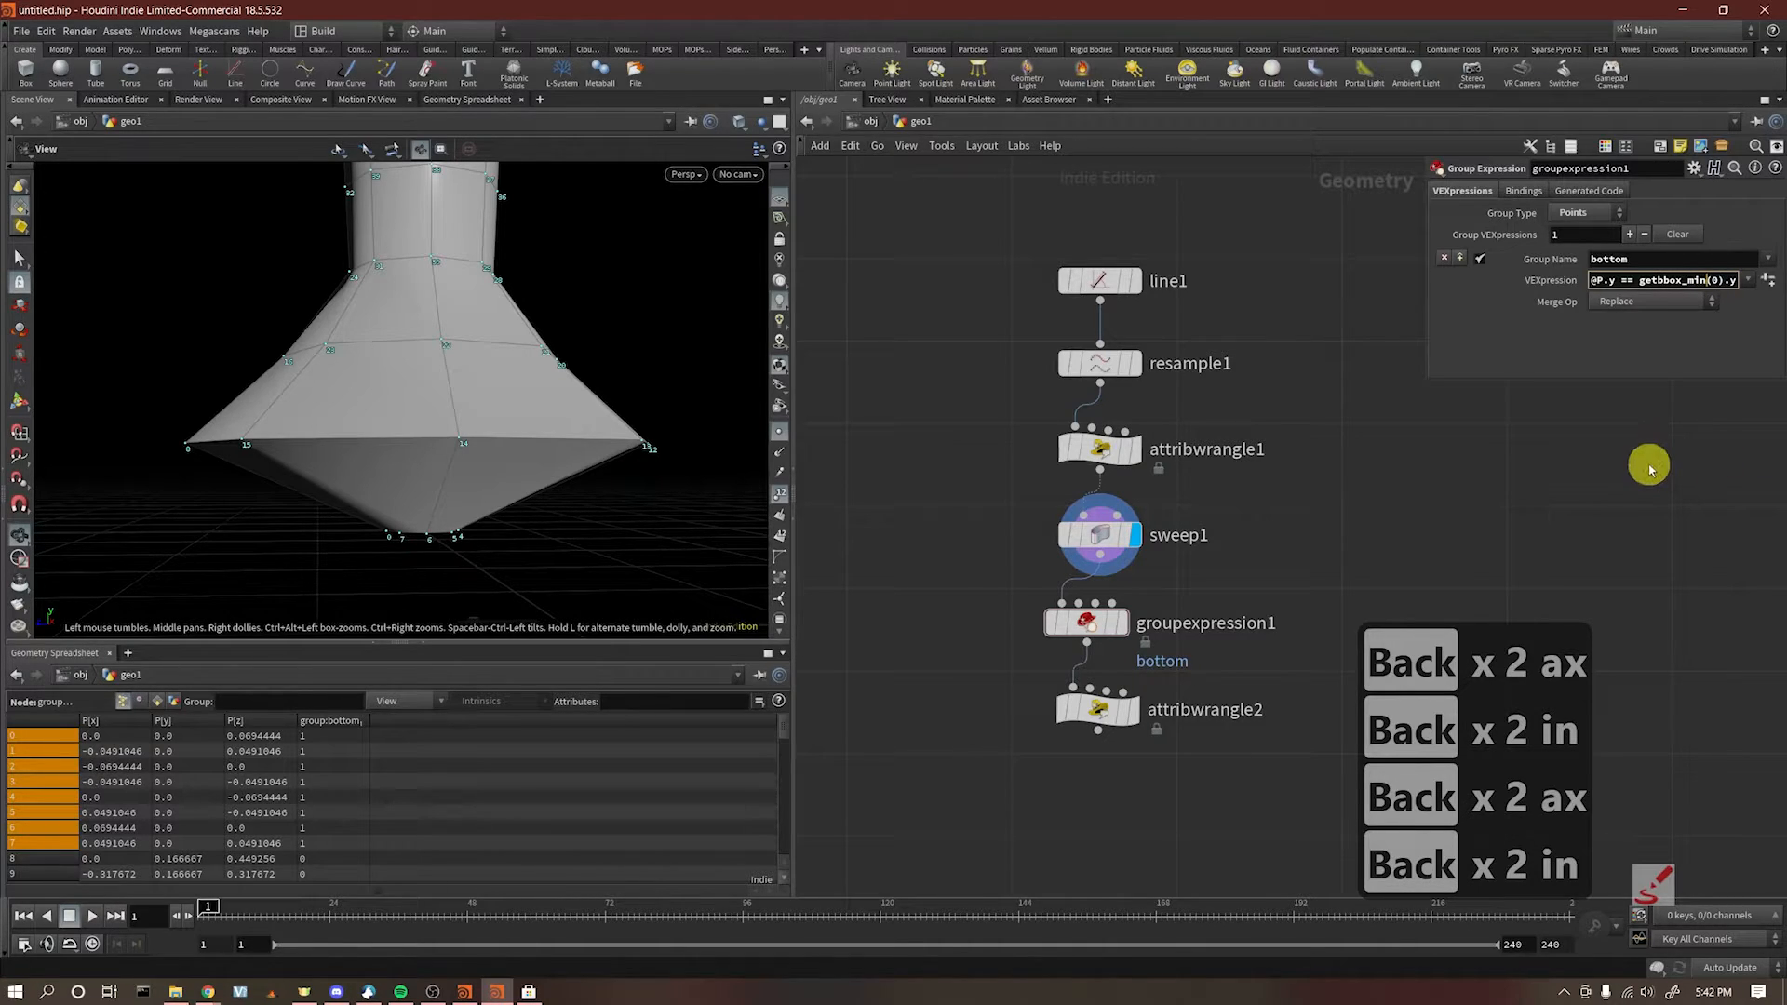
key("BackSpace")
key("BackSpace")
type("center")
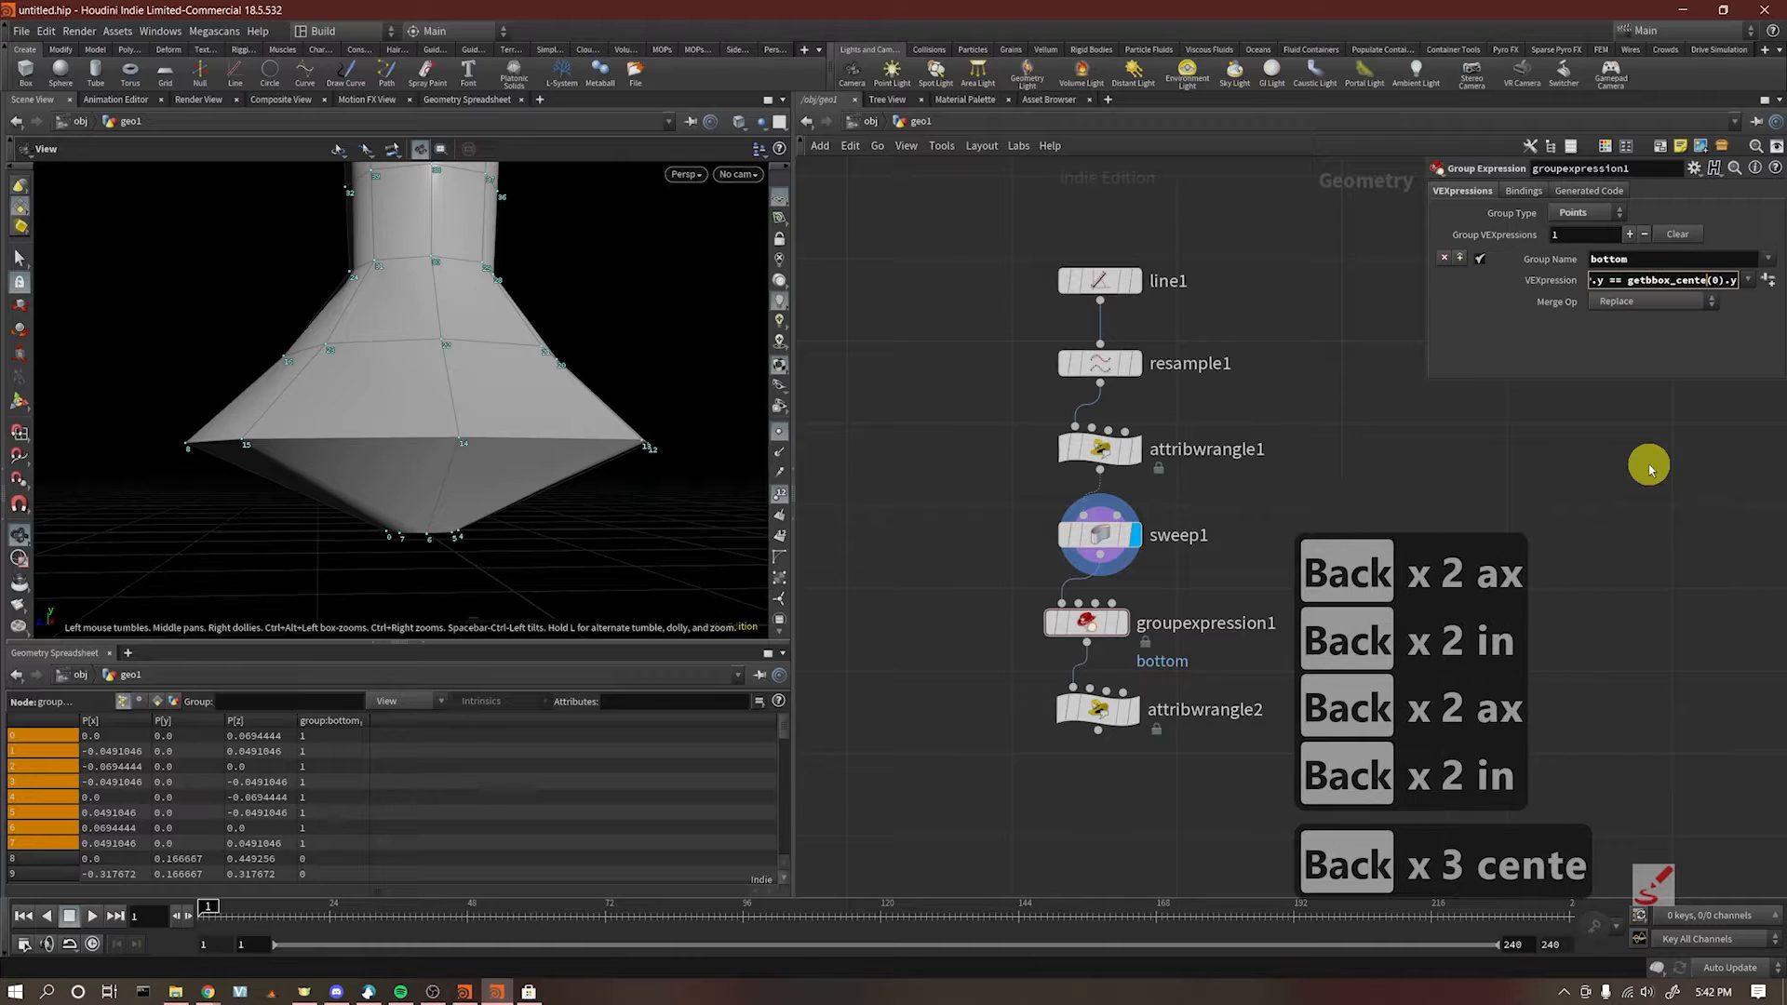
key("BackSpace")
key("BackSpace")
key("BackSpace")
key("BackSpace")
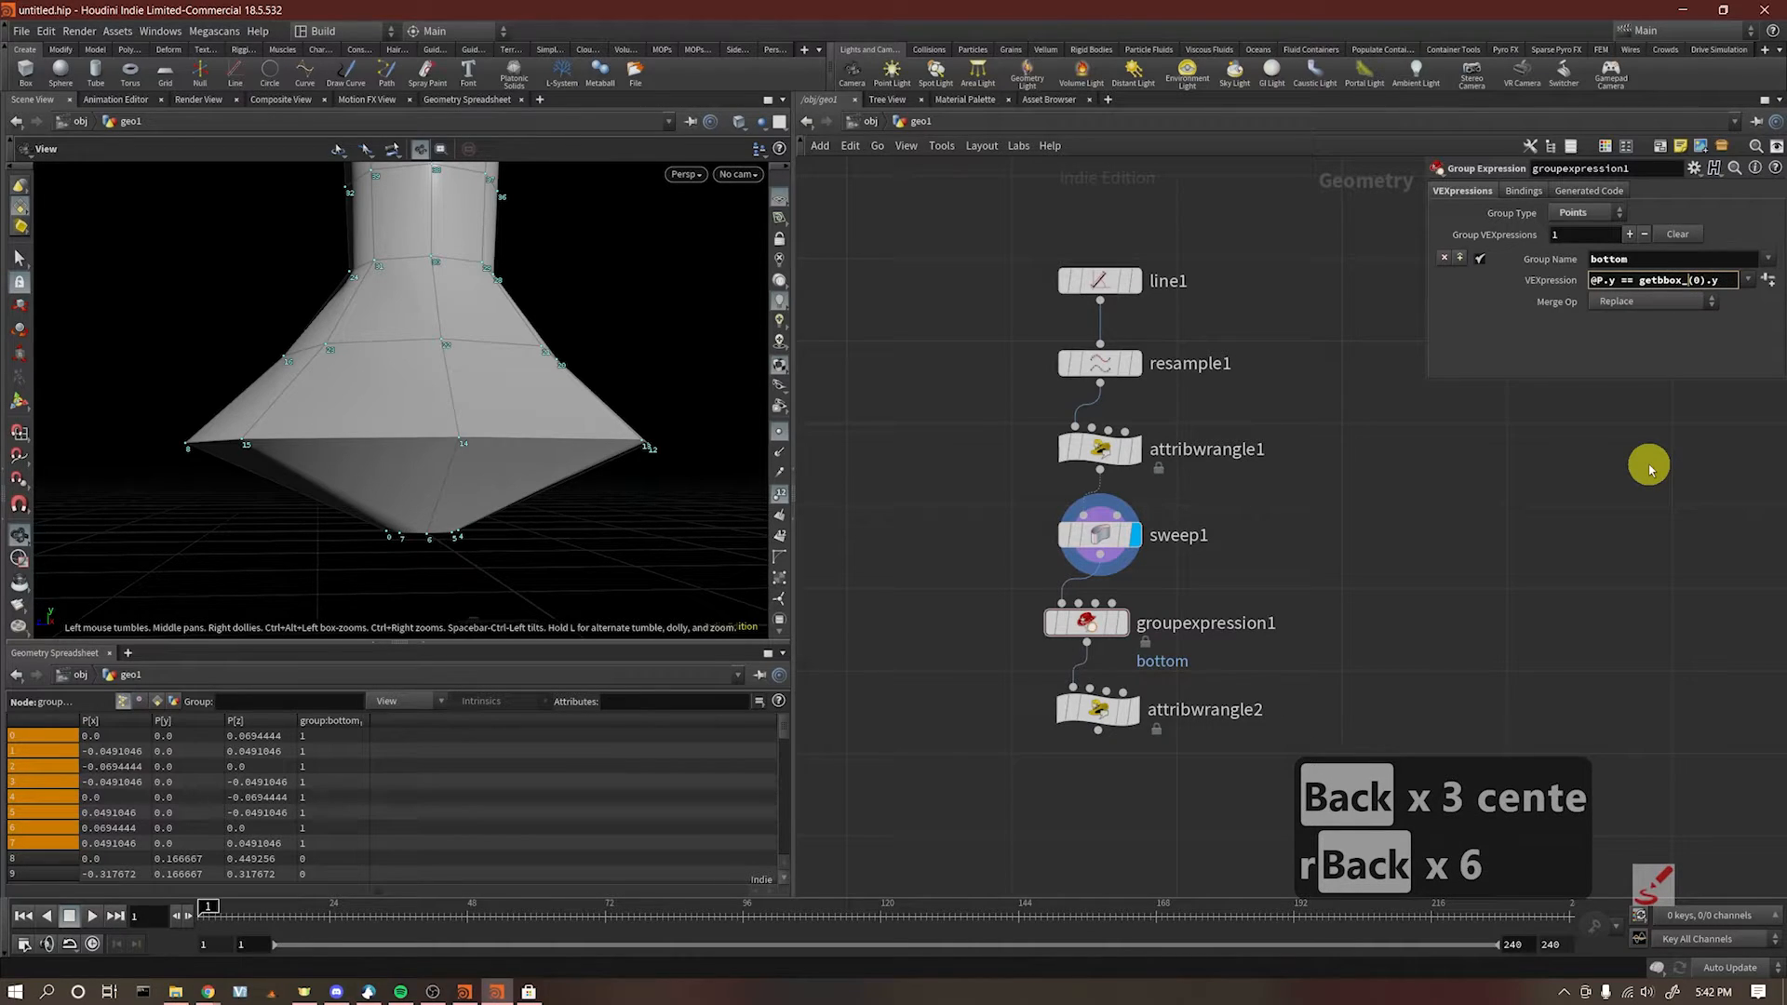
Step: Branch a Bound node off sweep1 to view the bottle's bounding box, and delete it
left_click_drag(1104, 557, 1251, 574)
key("Tab")
type("bound")
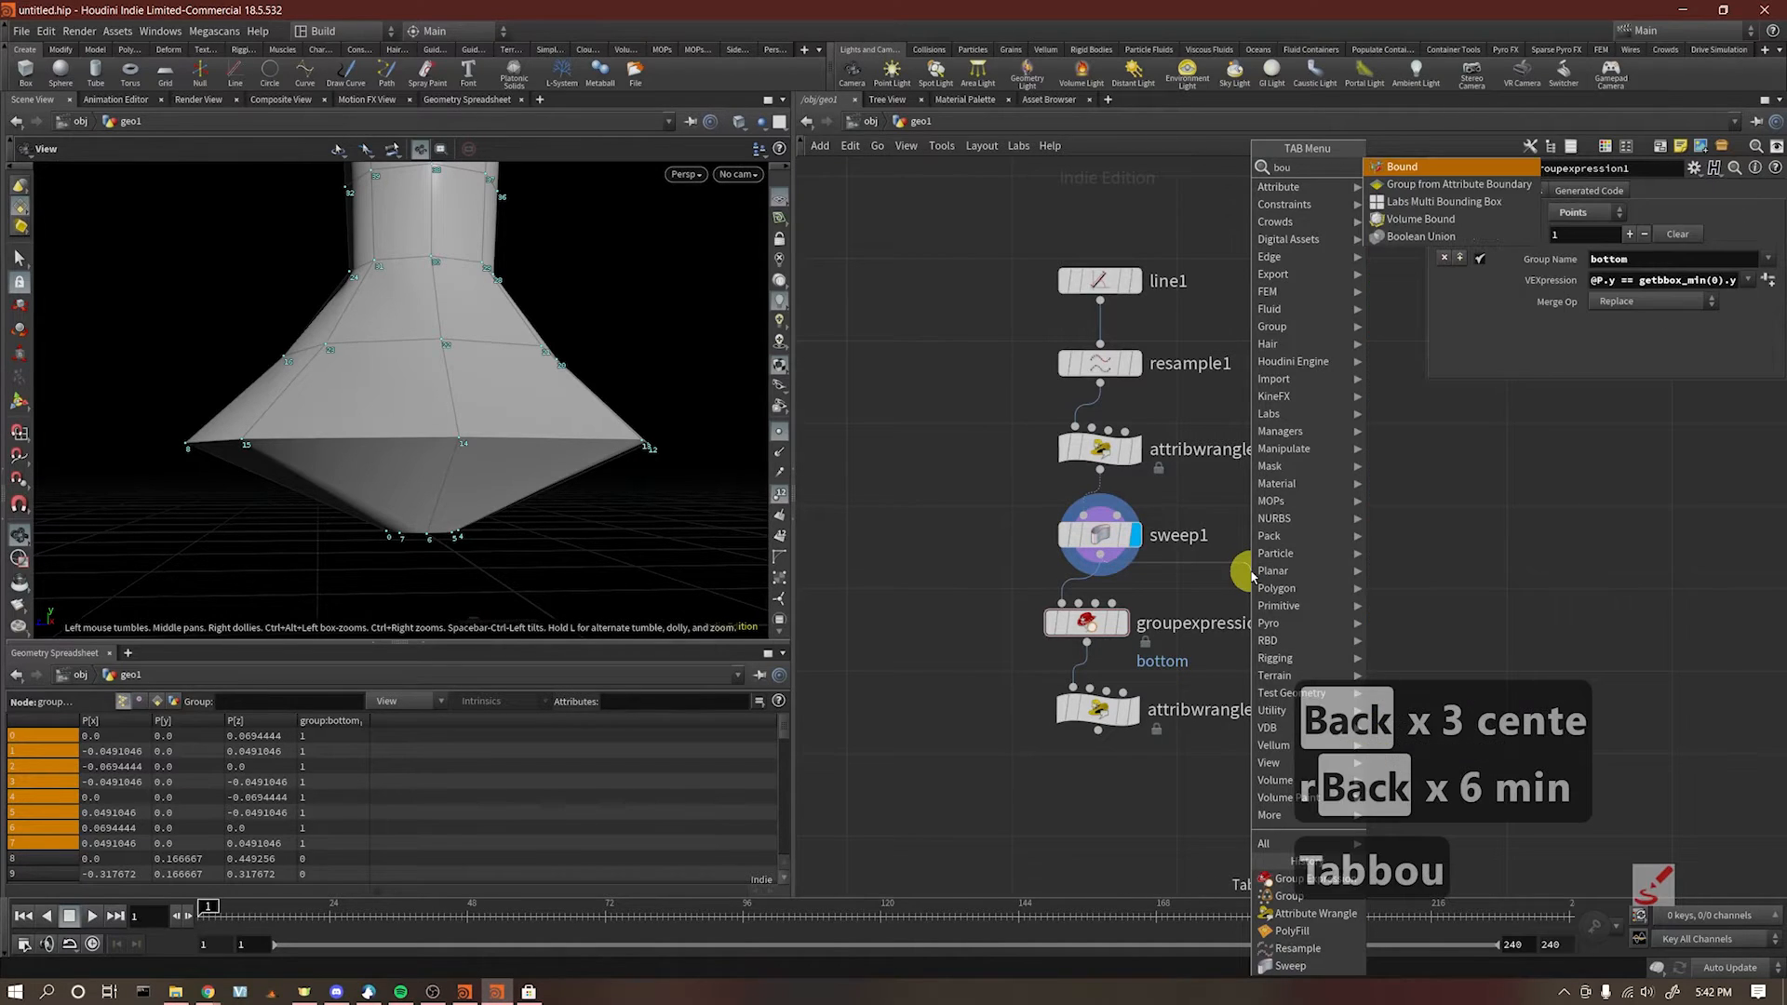
key("Return")
mouse_move(1251, 603)
left_click(1294, 558)
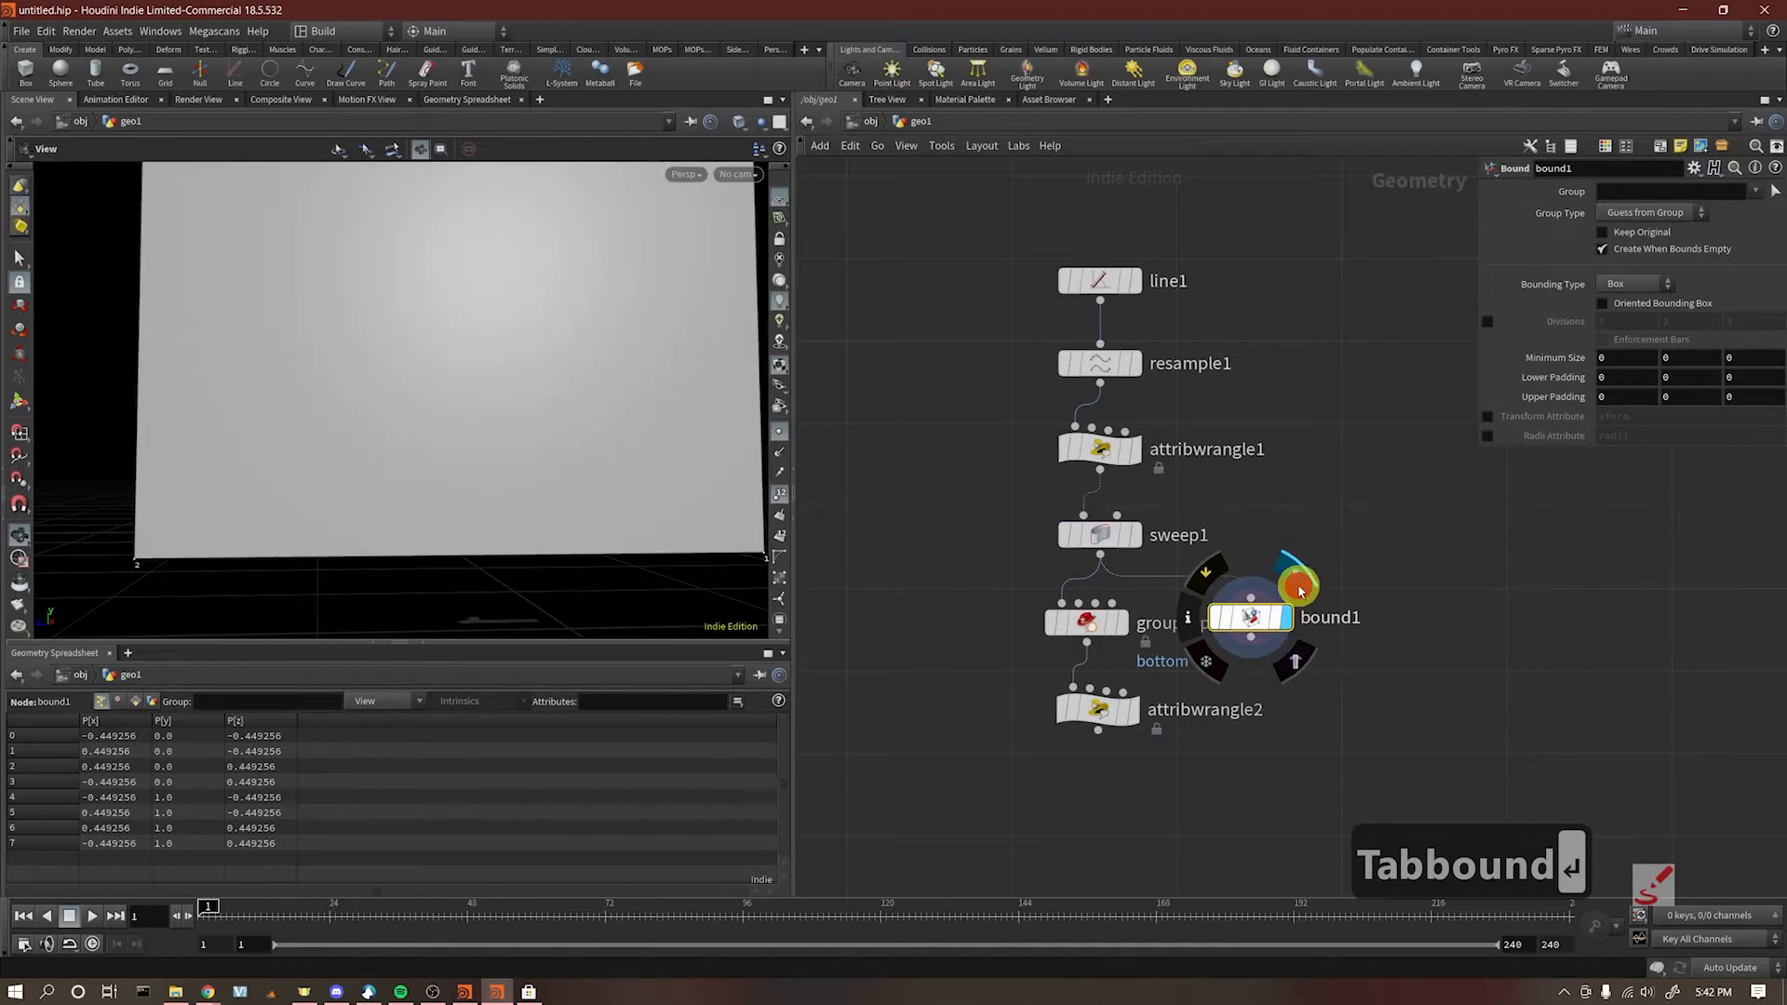
left_click_drag(449, 366, 652, 410)
left_click_drag(630, 407, 491, 402)
left_click(1289, 642)
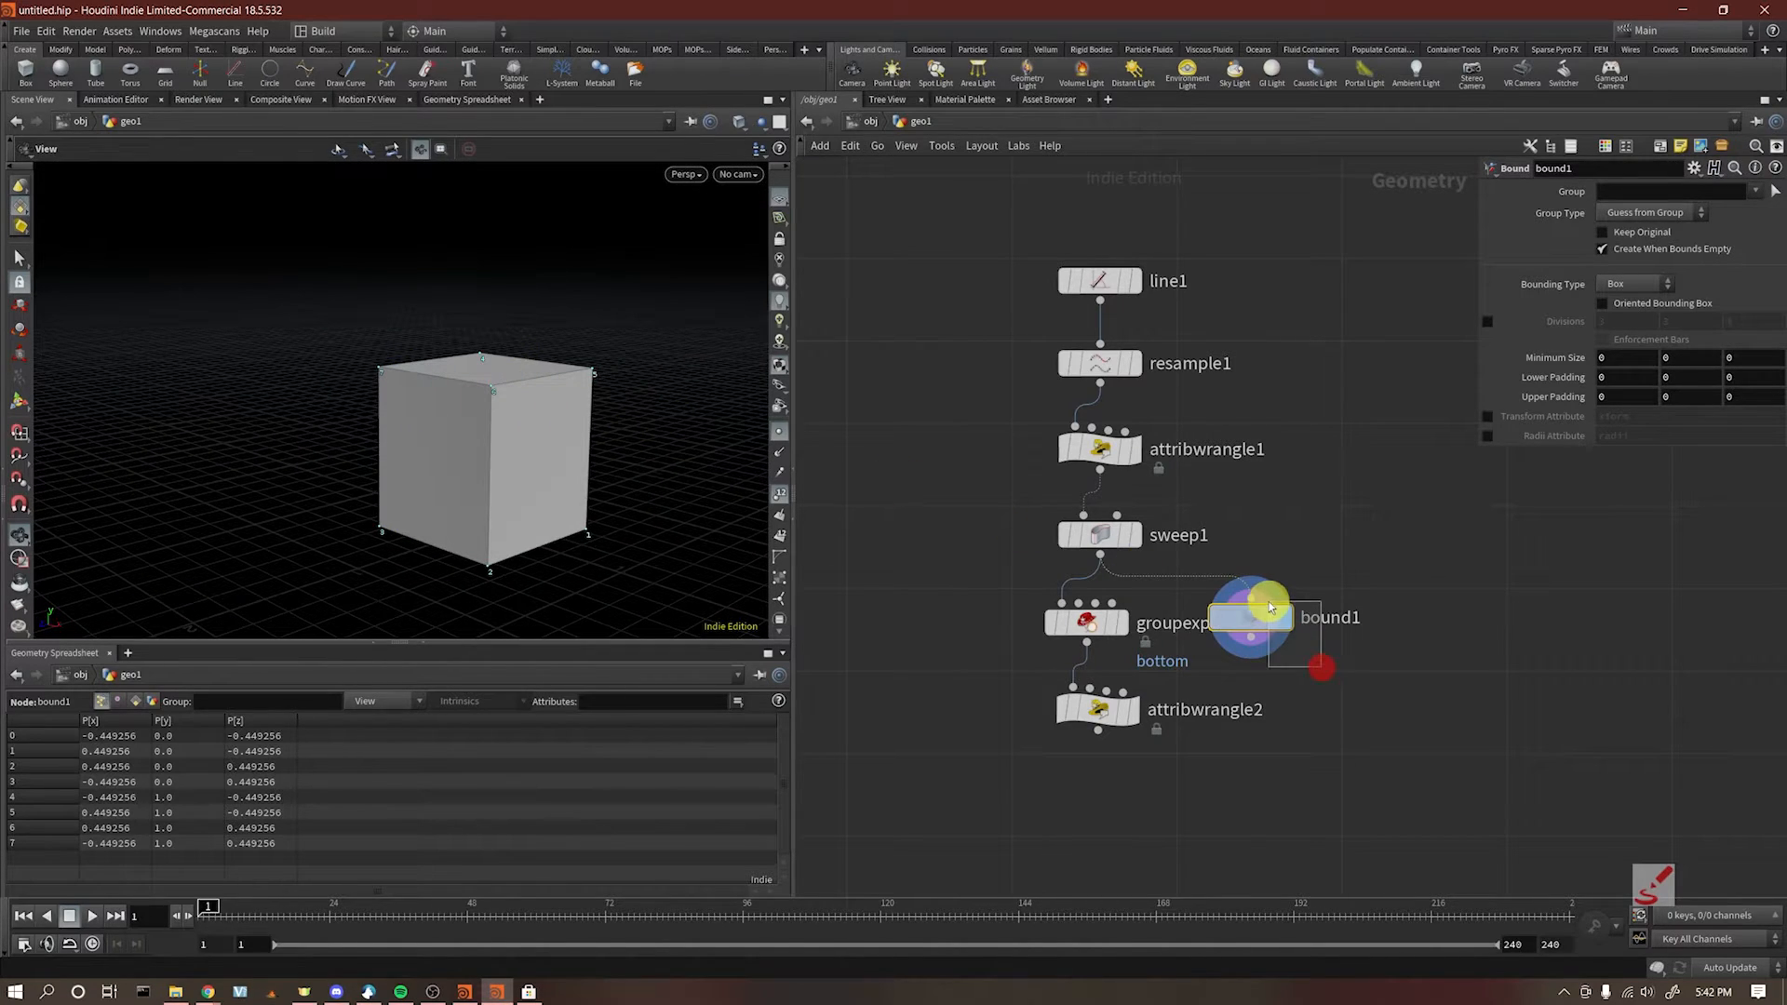
key("Delete")
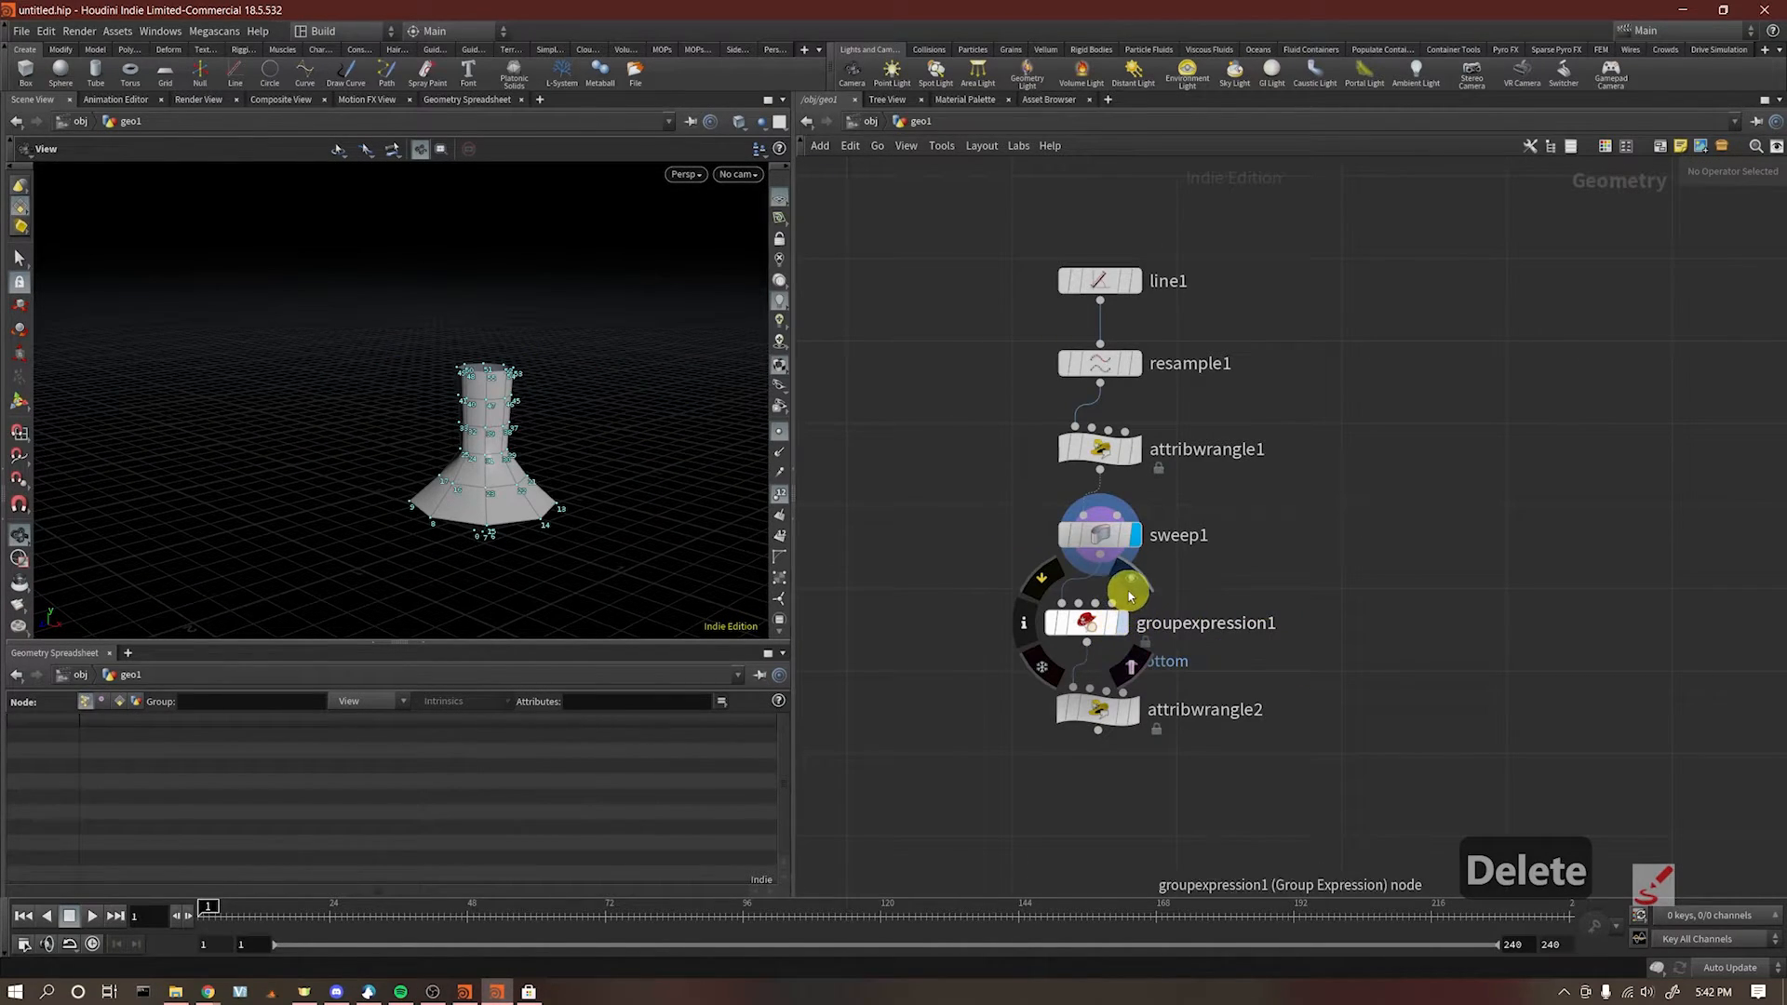
Step: Display groupexpression1 and examine which base points of the bottle belong to the bottom group
left_click(1127, 596)
left_click_drag(611, 515, 511, 470)
right_click_drag(511, 527, 702, 543)
middle_click_drag(702, 543, 525, 452)
mouse_move(1132, 728)
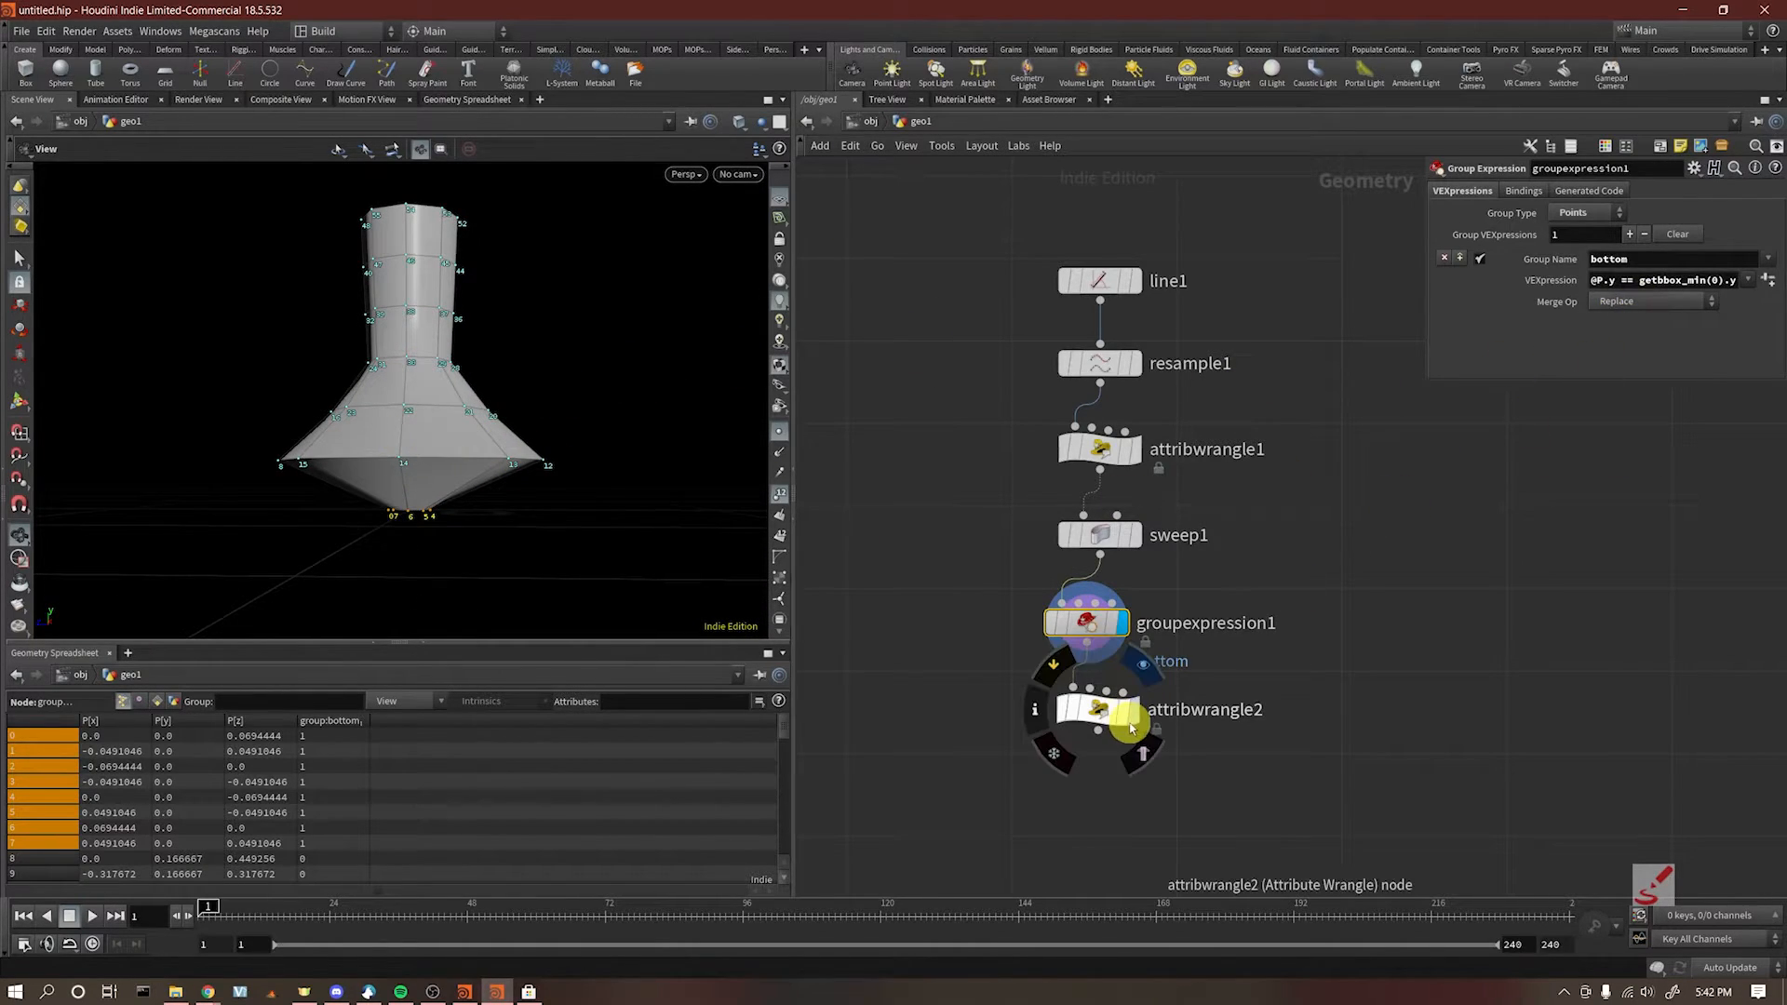
Step: Display attribwrangle2 with its Group restricted to bottom and its Distance set to 0.122
left_click(1153, 674)
scroll(399, 433, "down", 3)
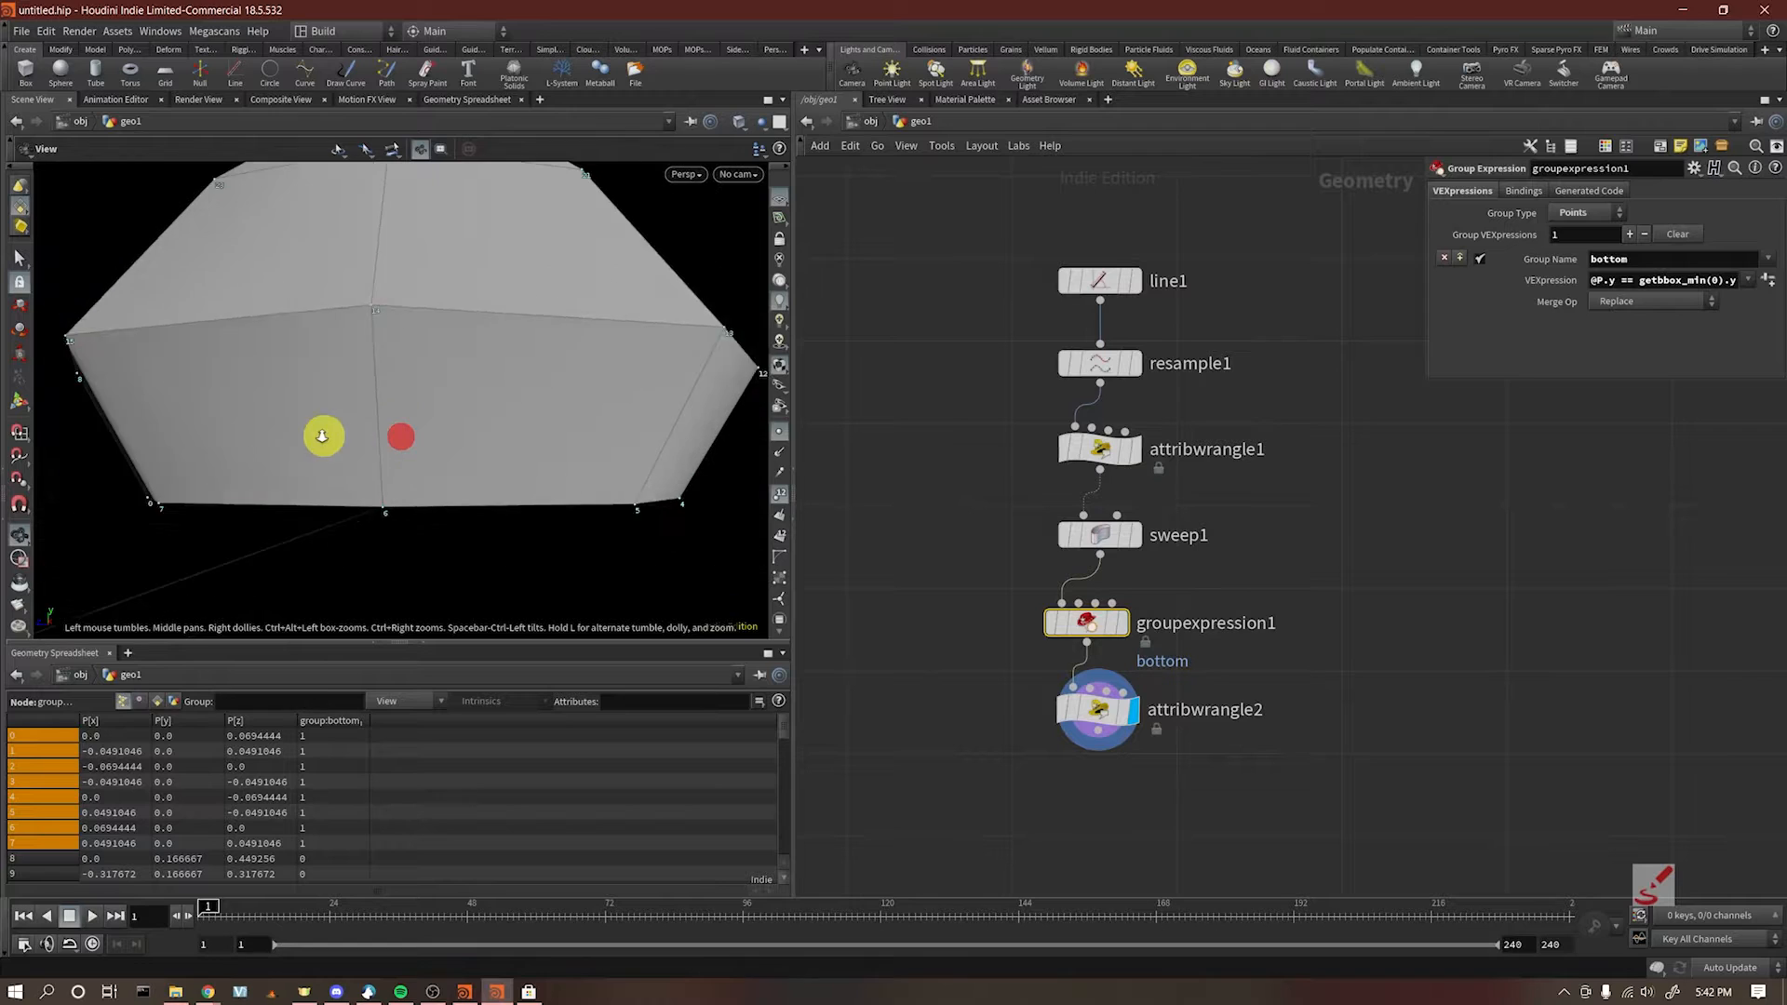
left_click(1097, 710)
left_click(1751, 213)
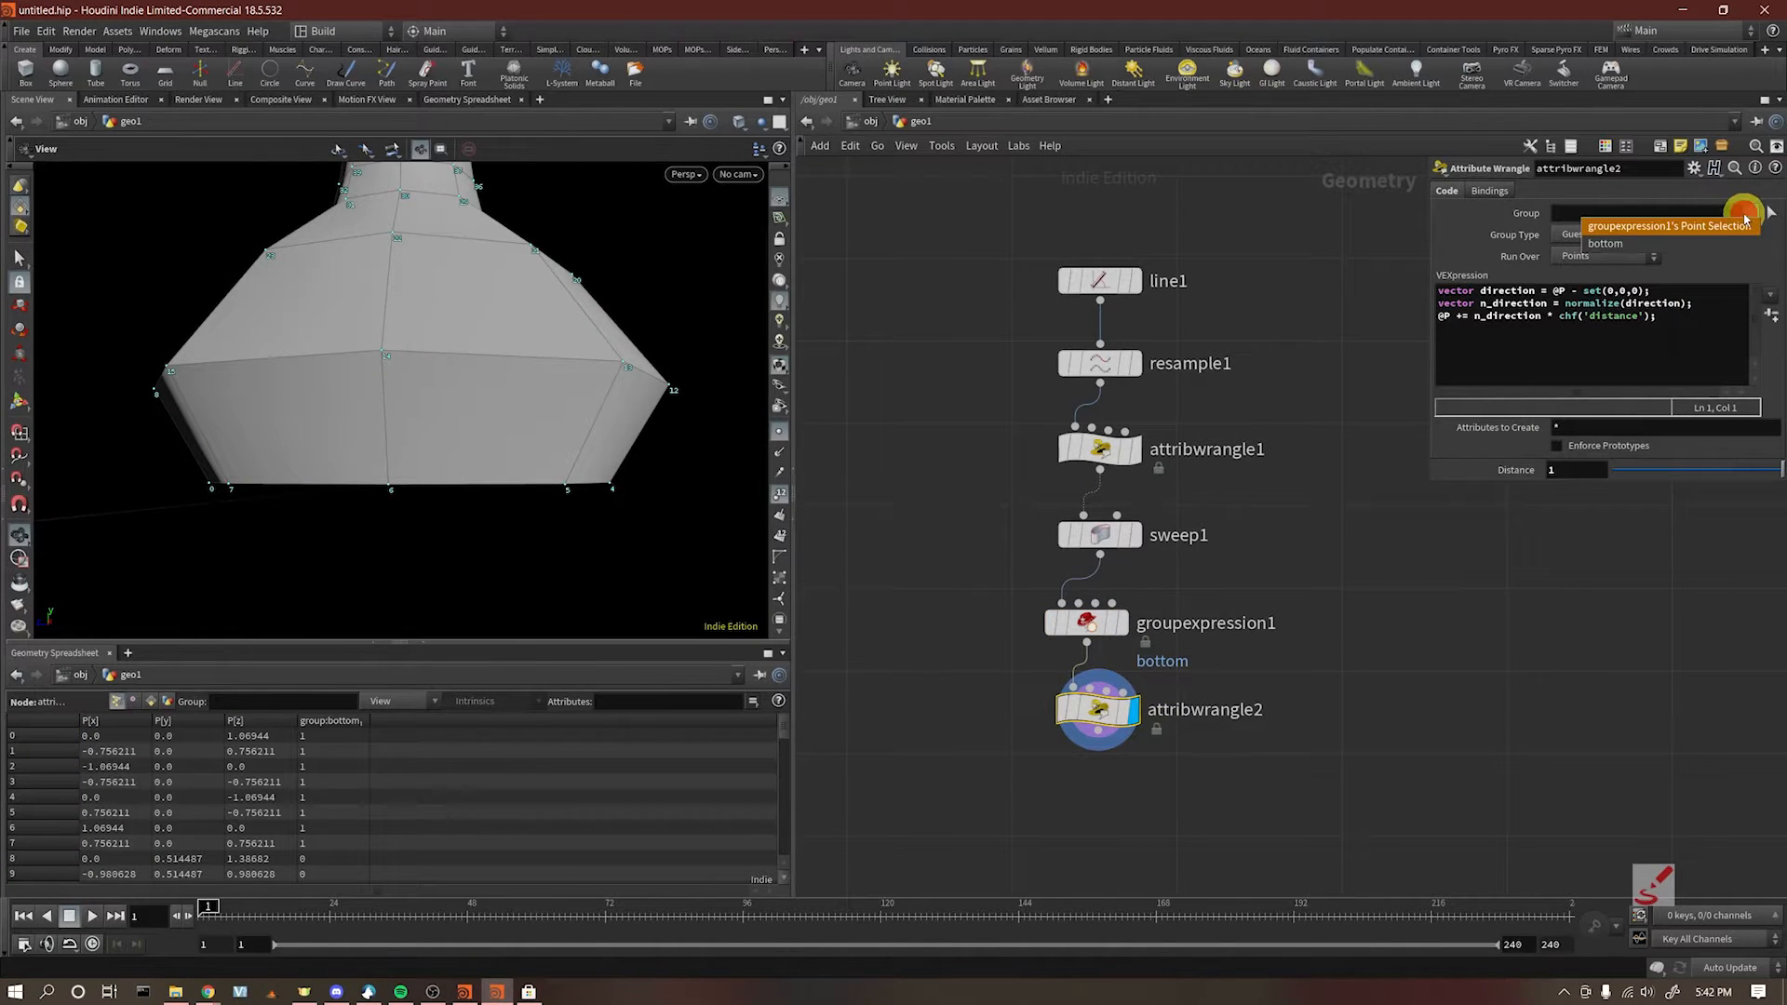
left_click(1727, 242)
left_click_drag(690, 446, 558, 437)
left_click_drag(1736, 475, 1634, 471)
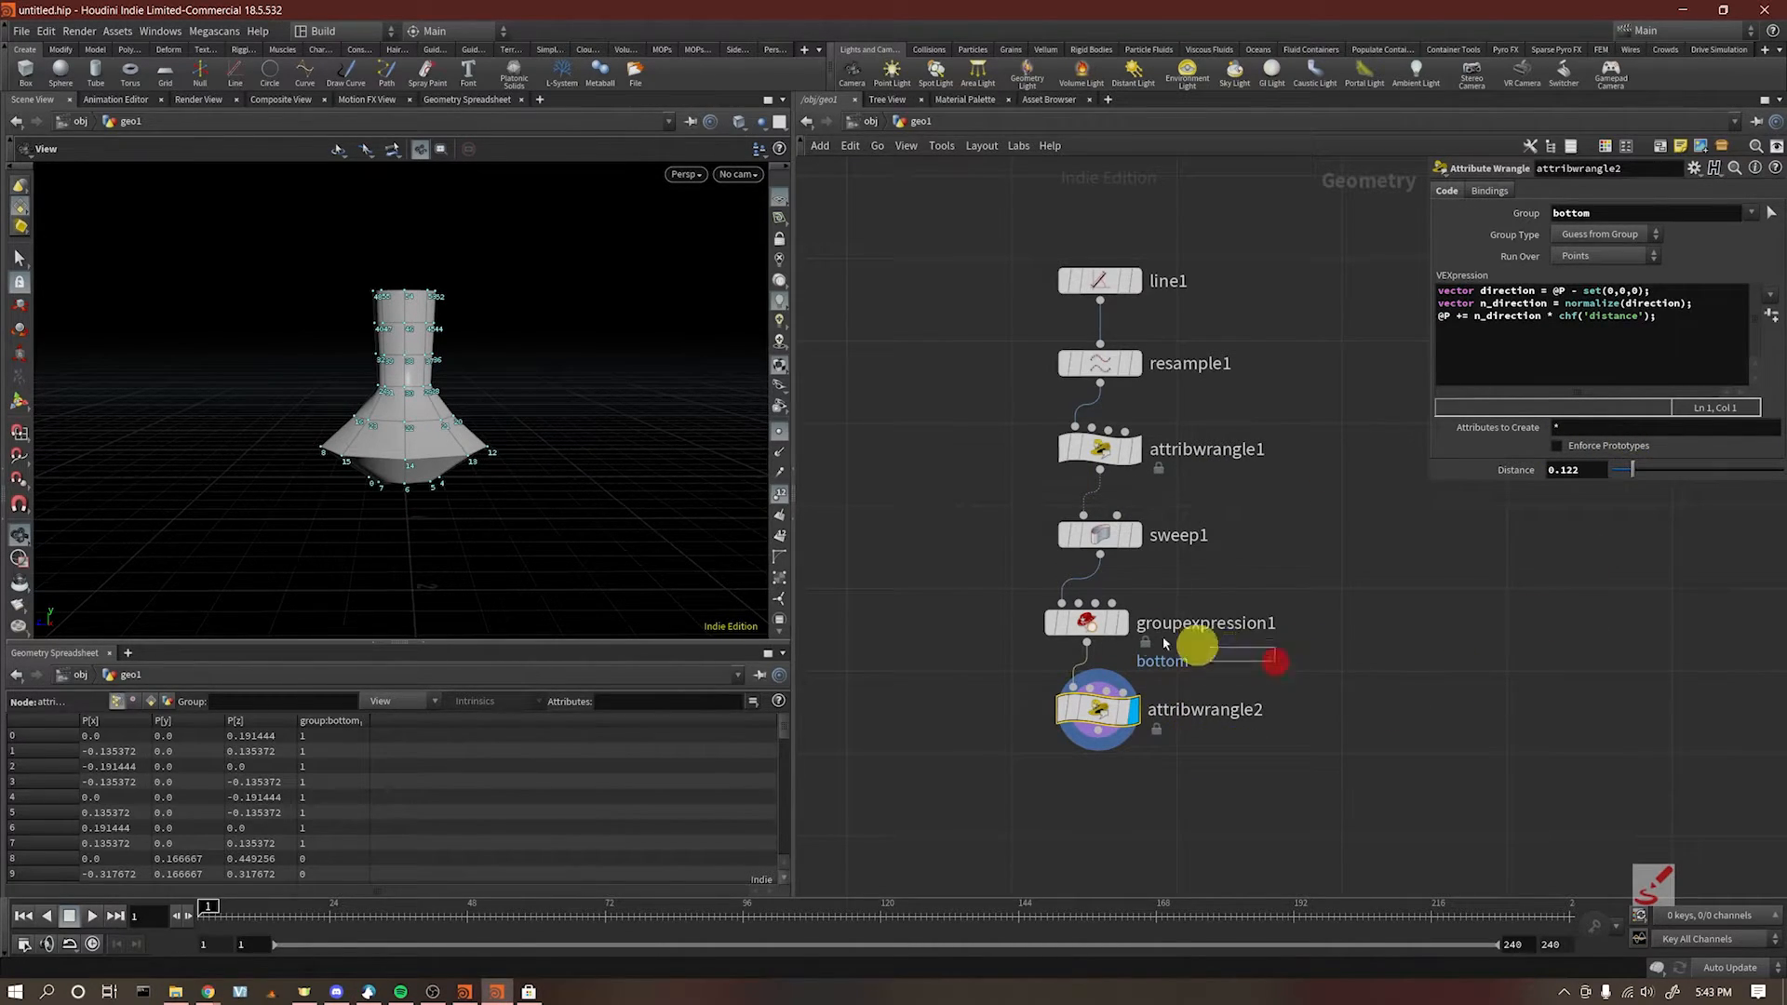
Step: Add a PolyFill node connected below attribwrangle2
left_click(1207, 652)
middle_click_drag(1189, 773, 1166, 537)
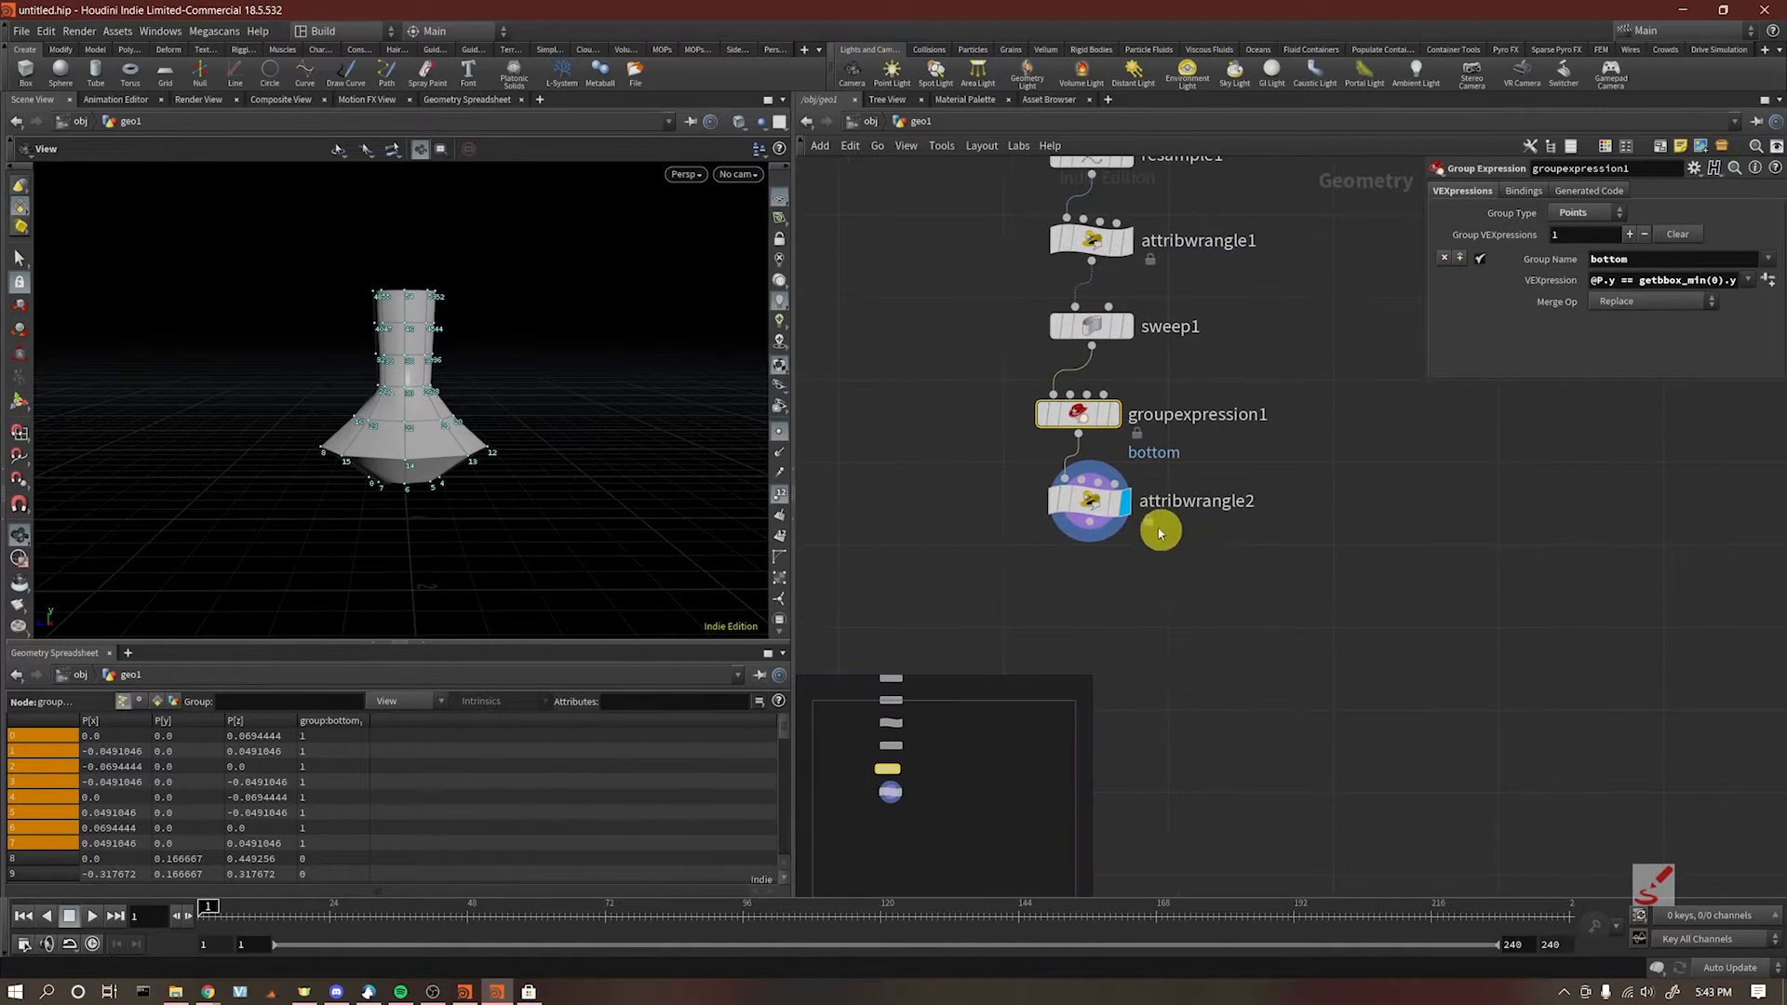
key("Tab")
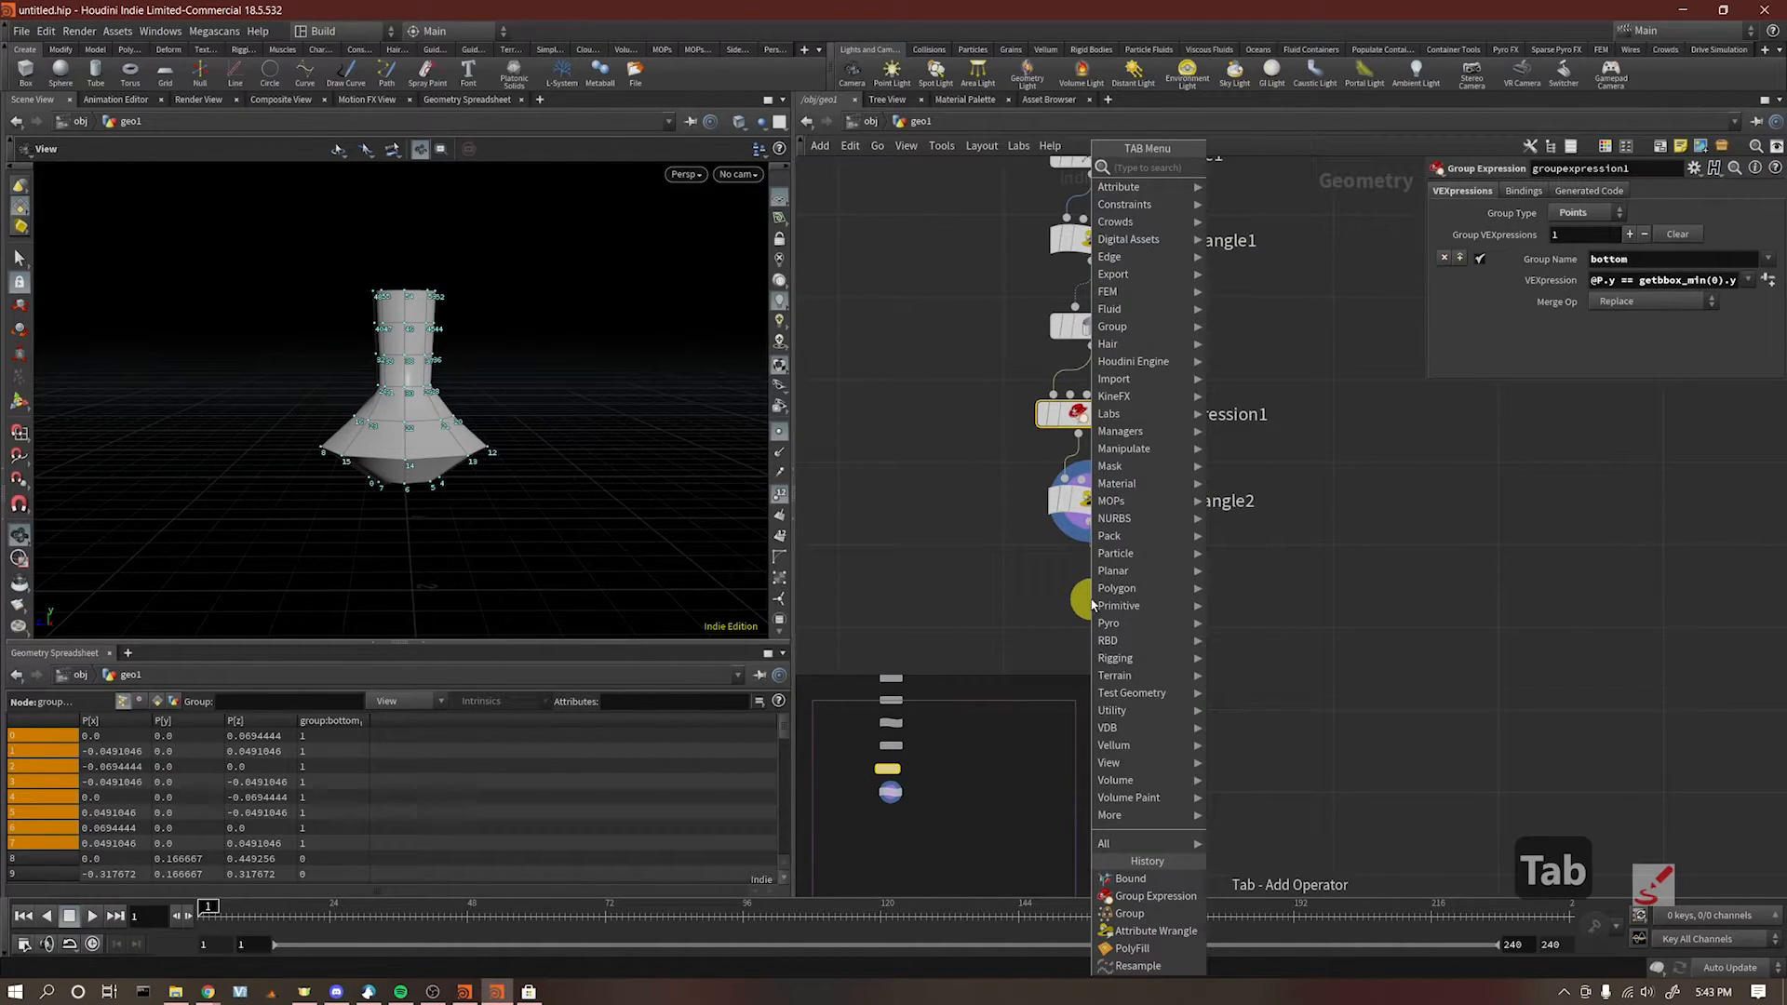
type("poly fill")
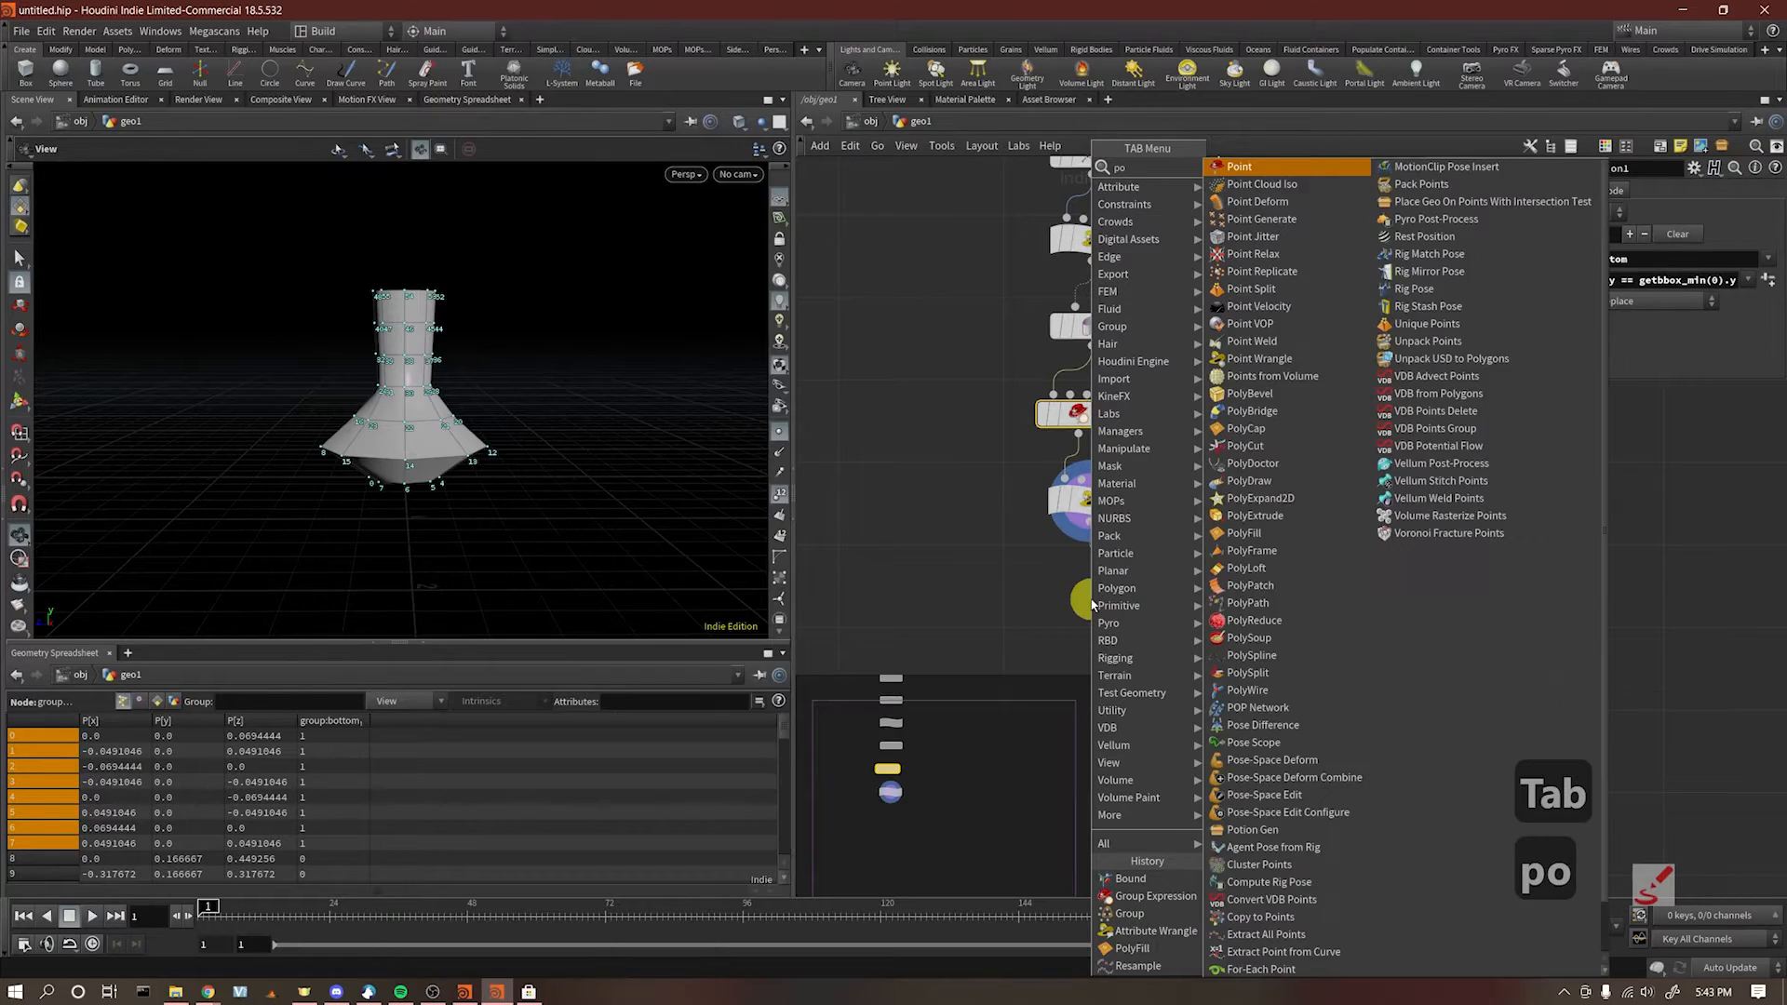
key("Return")
left_click(1091, 603)
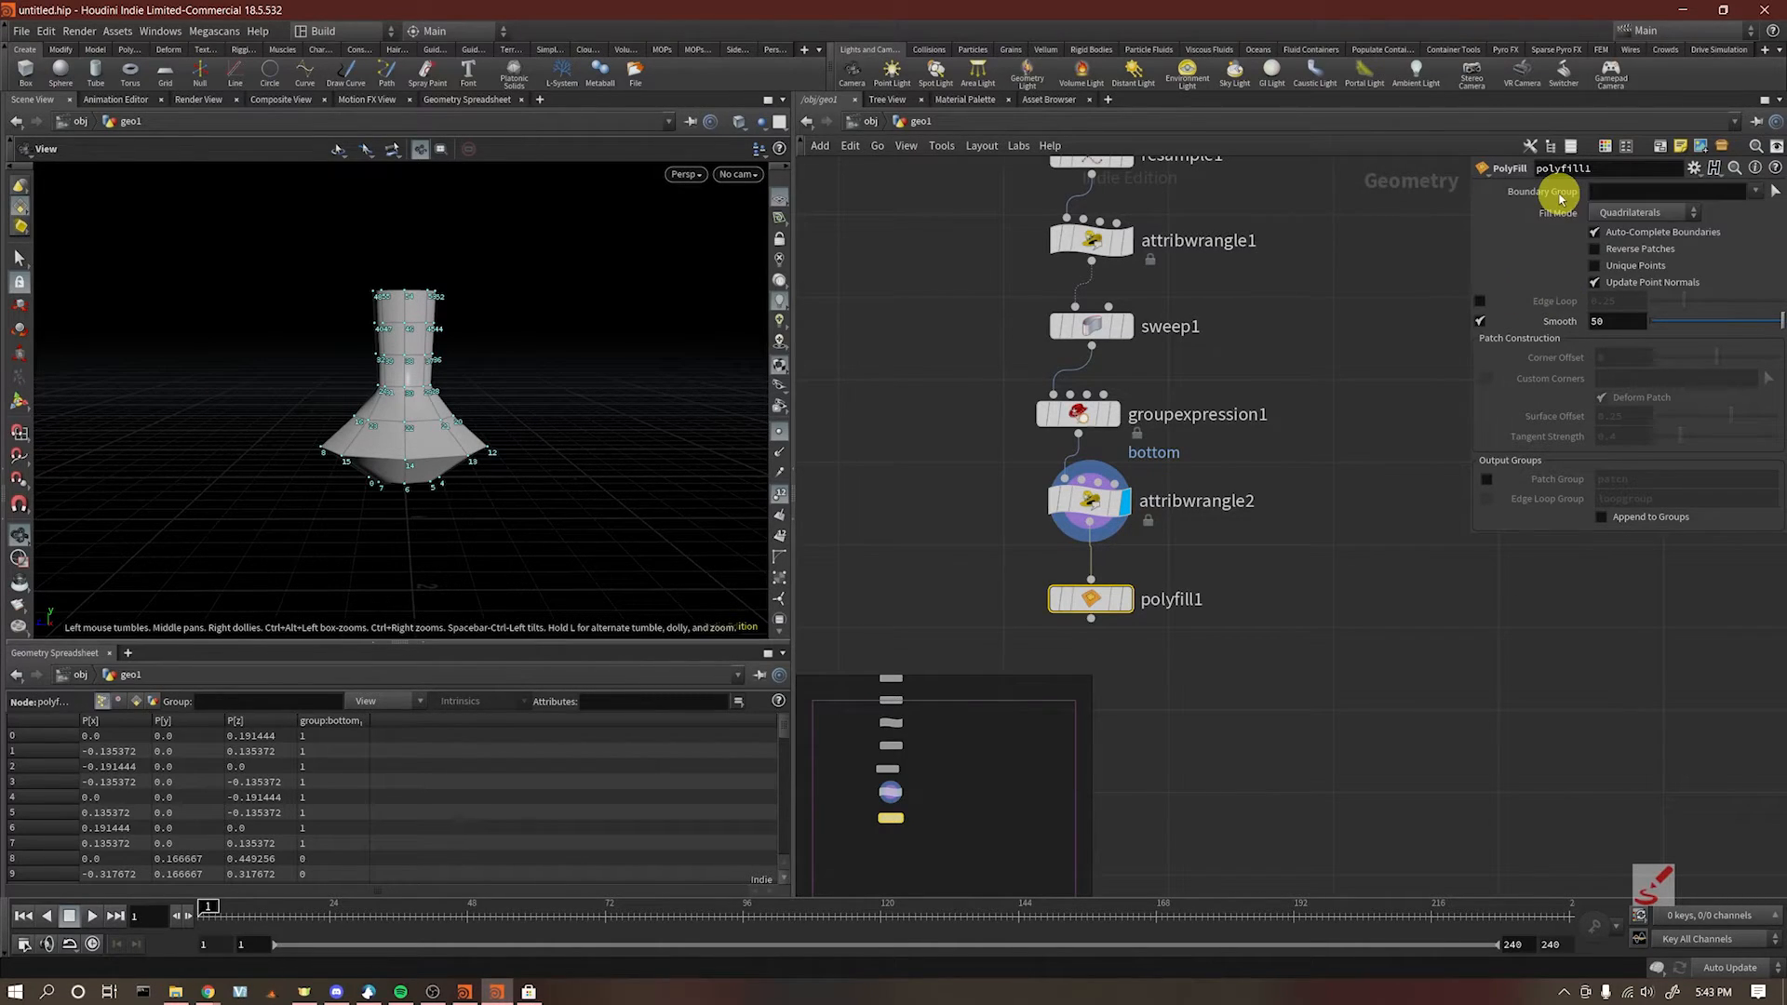
left_click(1151, 569)
key("Tab")
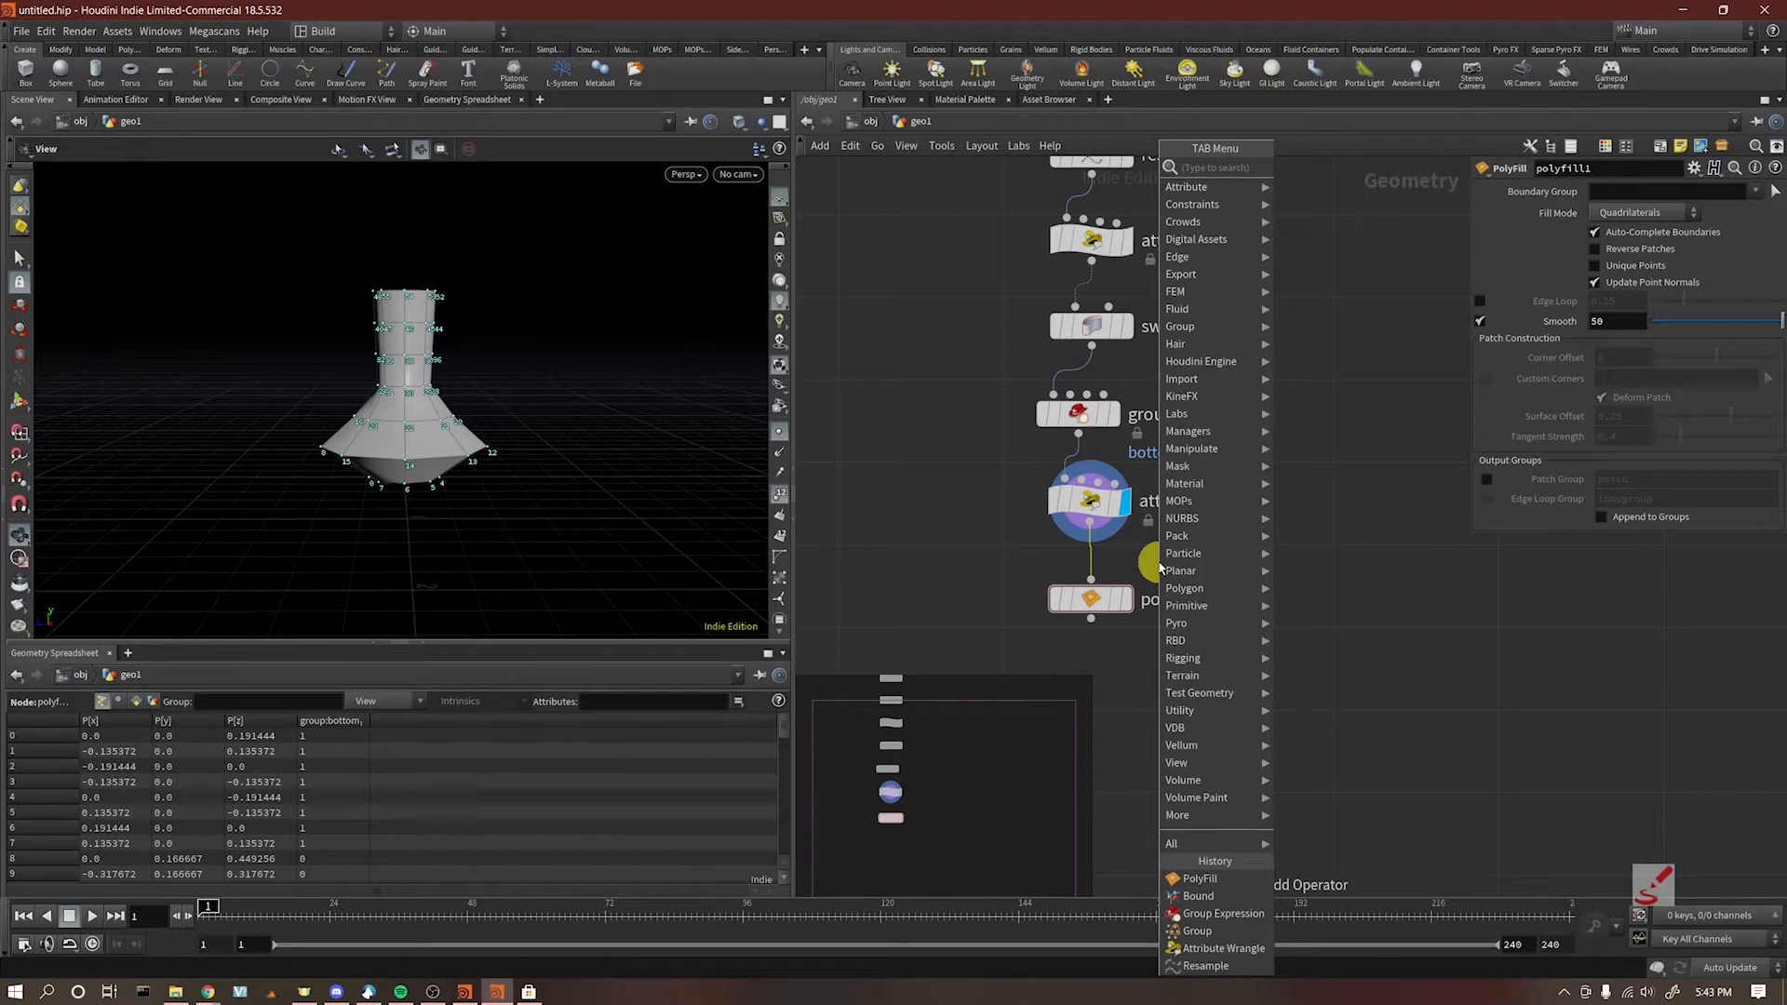
left_click(912, 512)
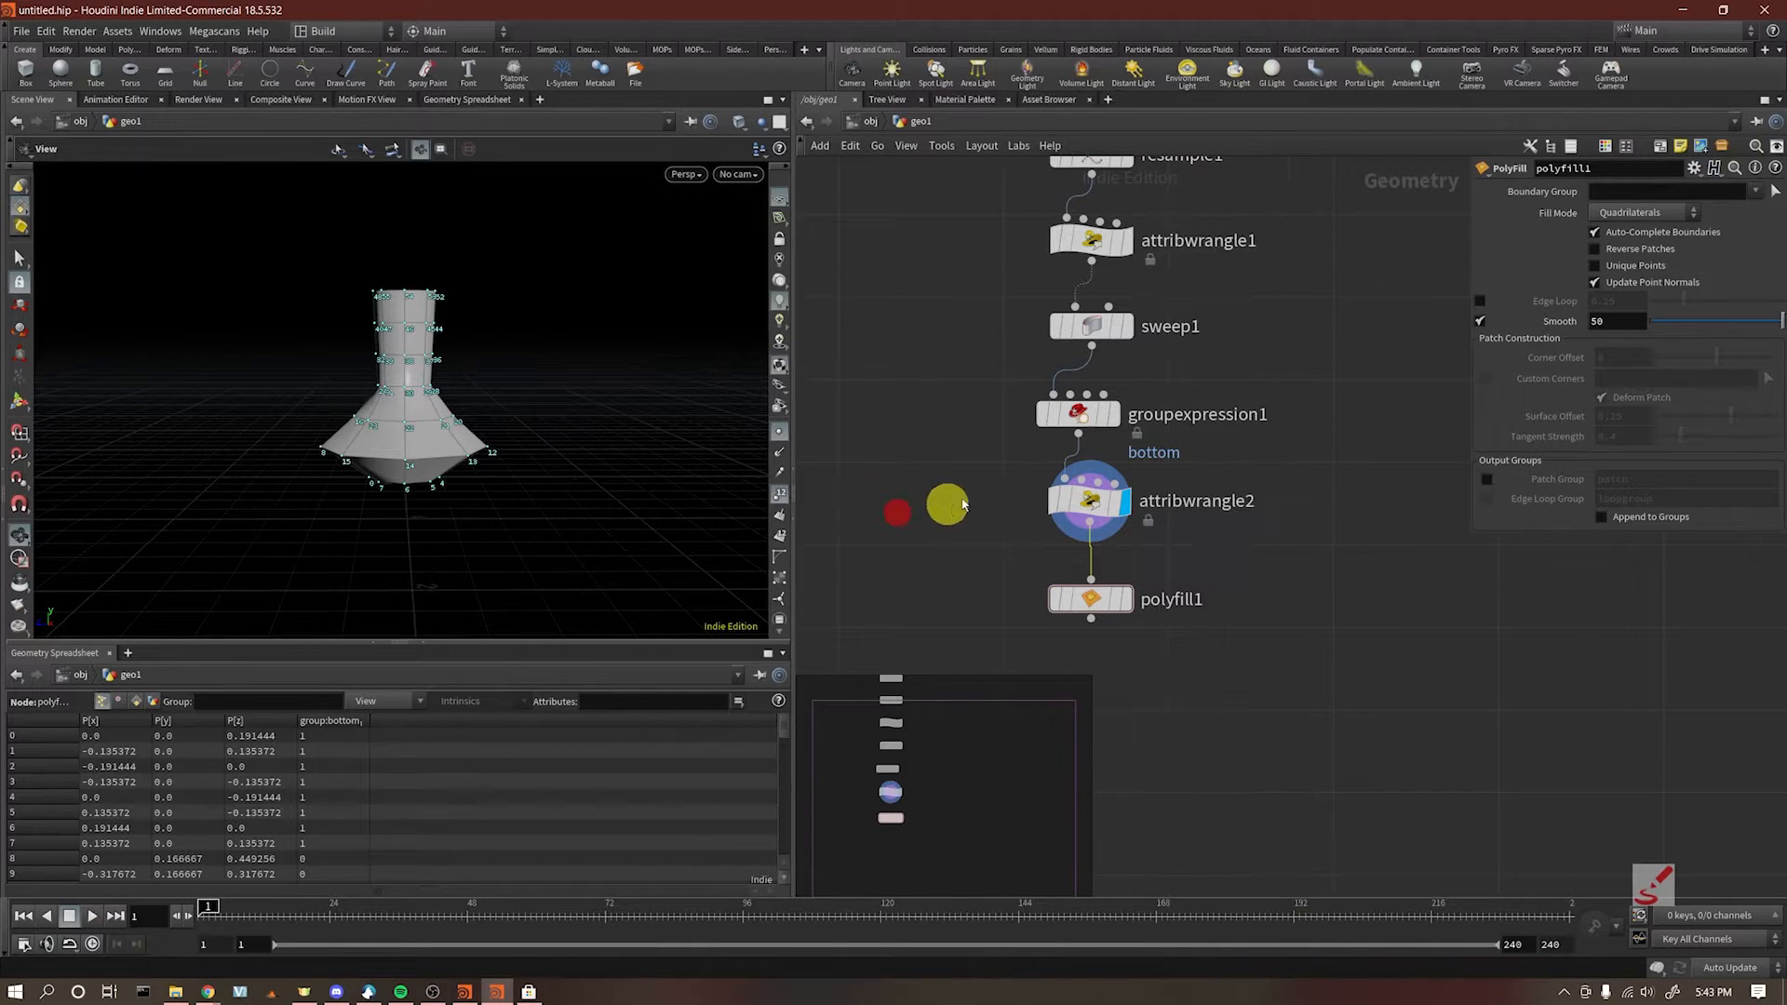
Step: Show the group list in the viewport and switch it to point groups
scroll(787, 579, "down", 1)
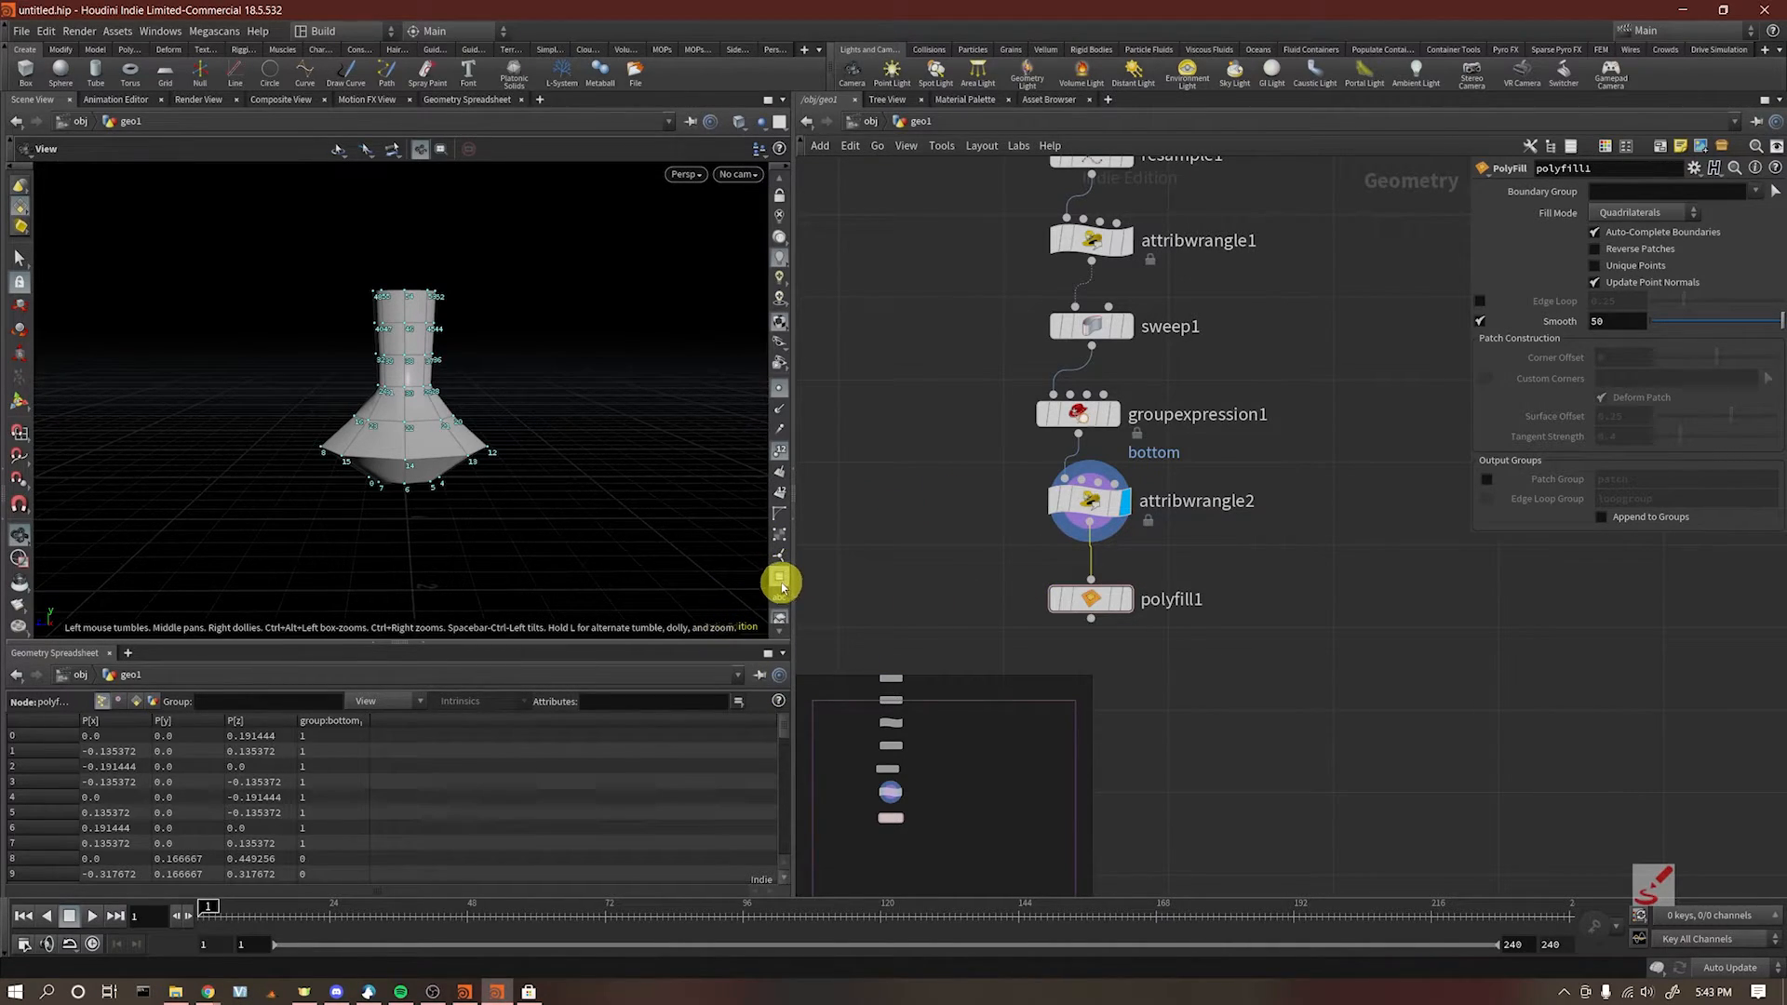
left_click(780, 583)
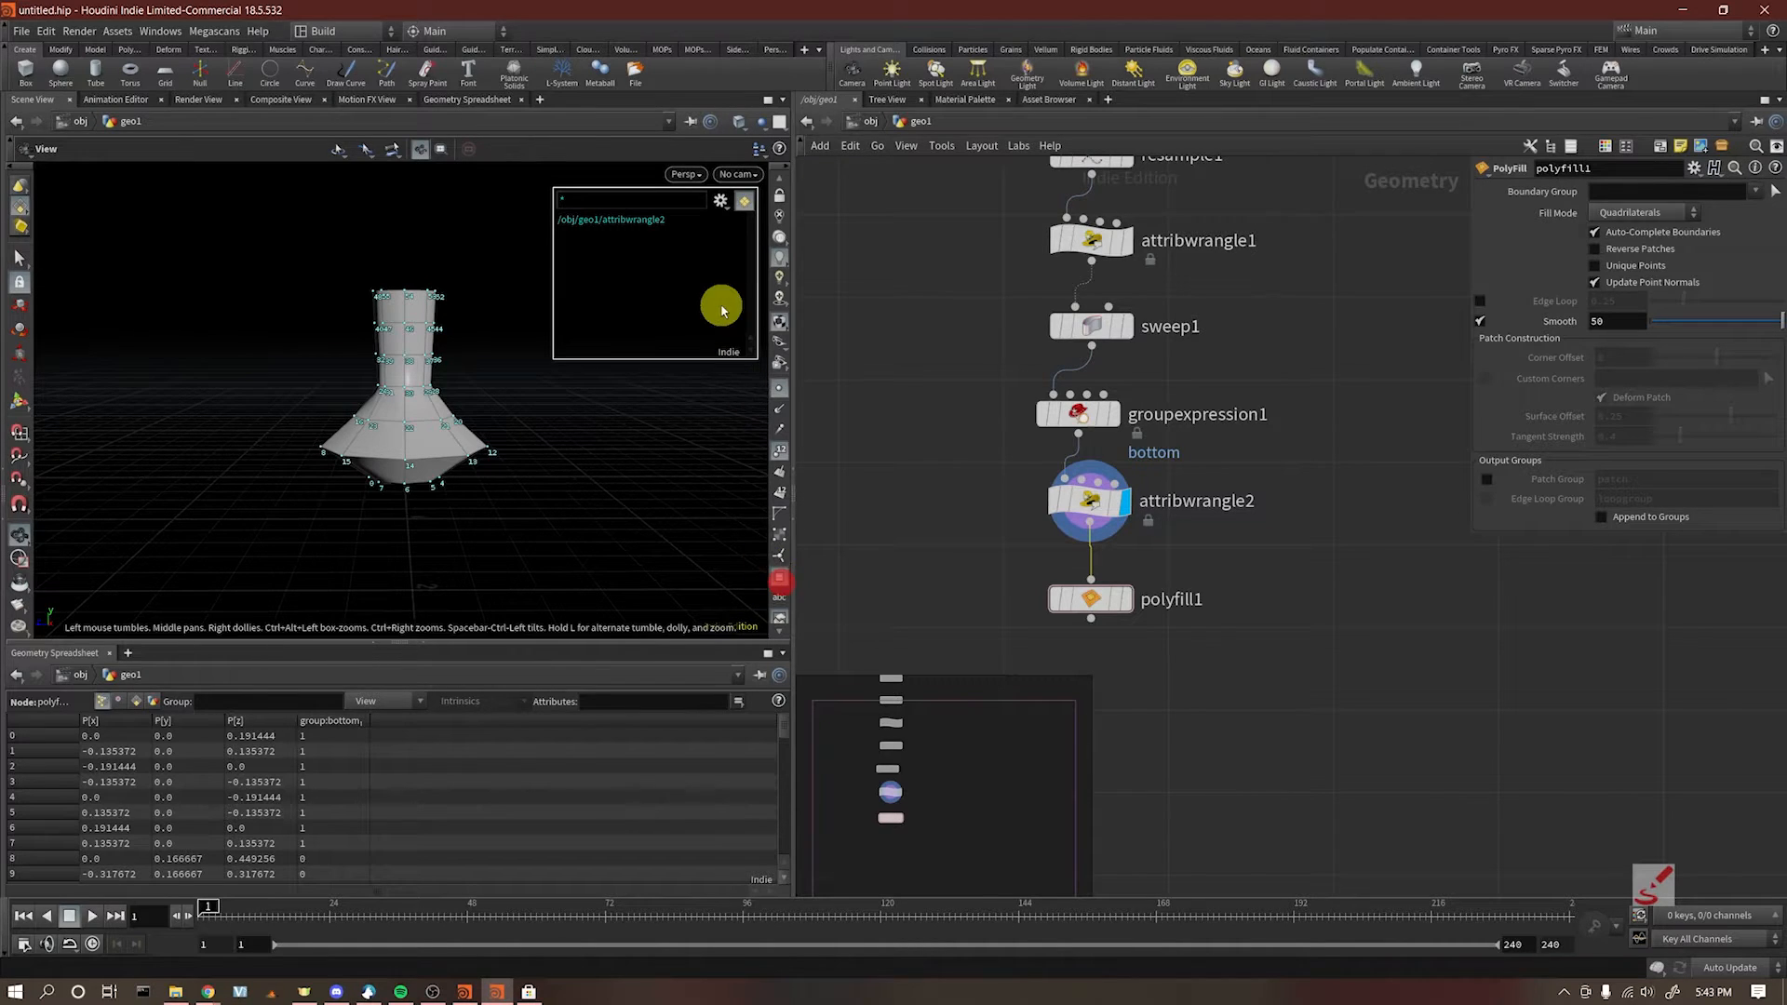
left_click(721, 200)
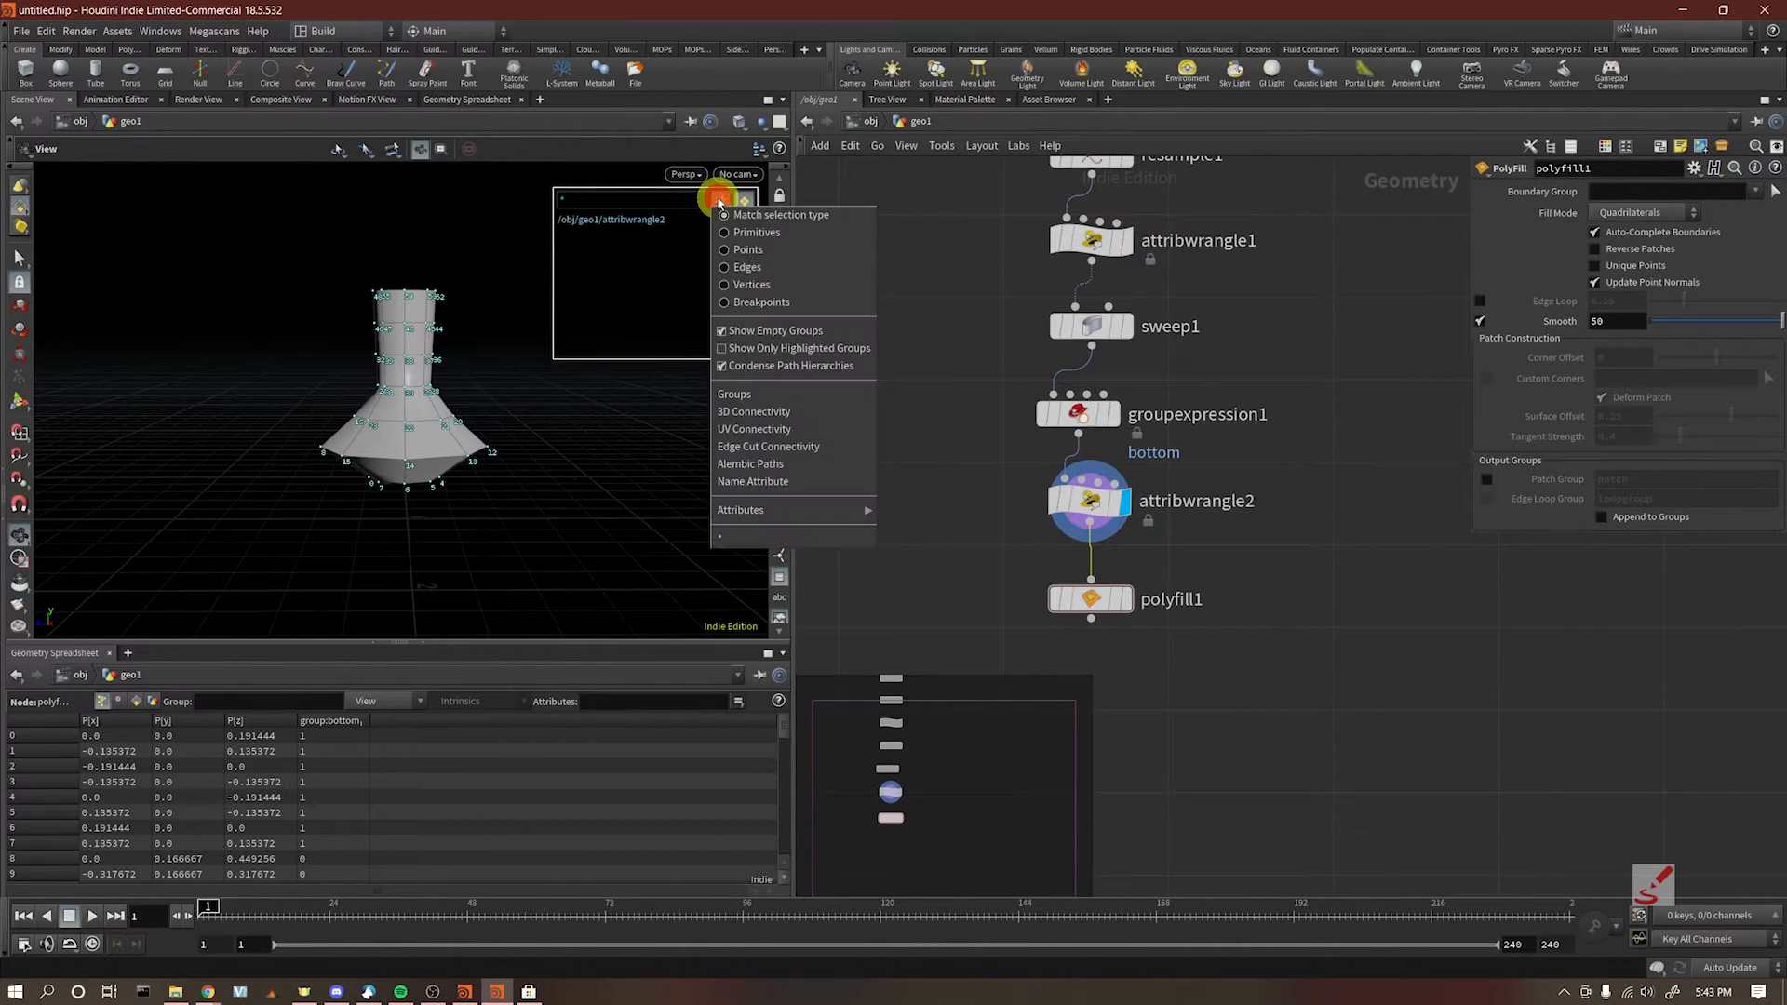
left_click(747, 250)
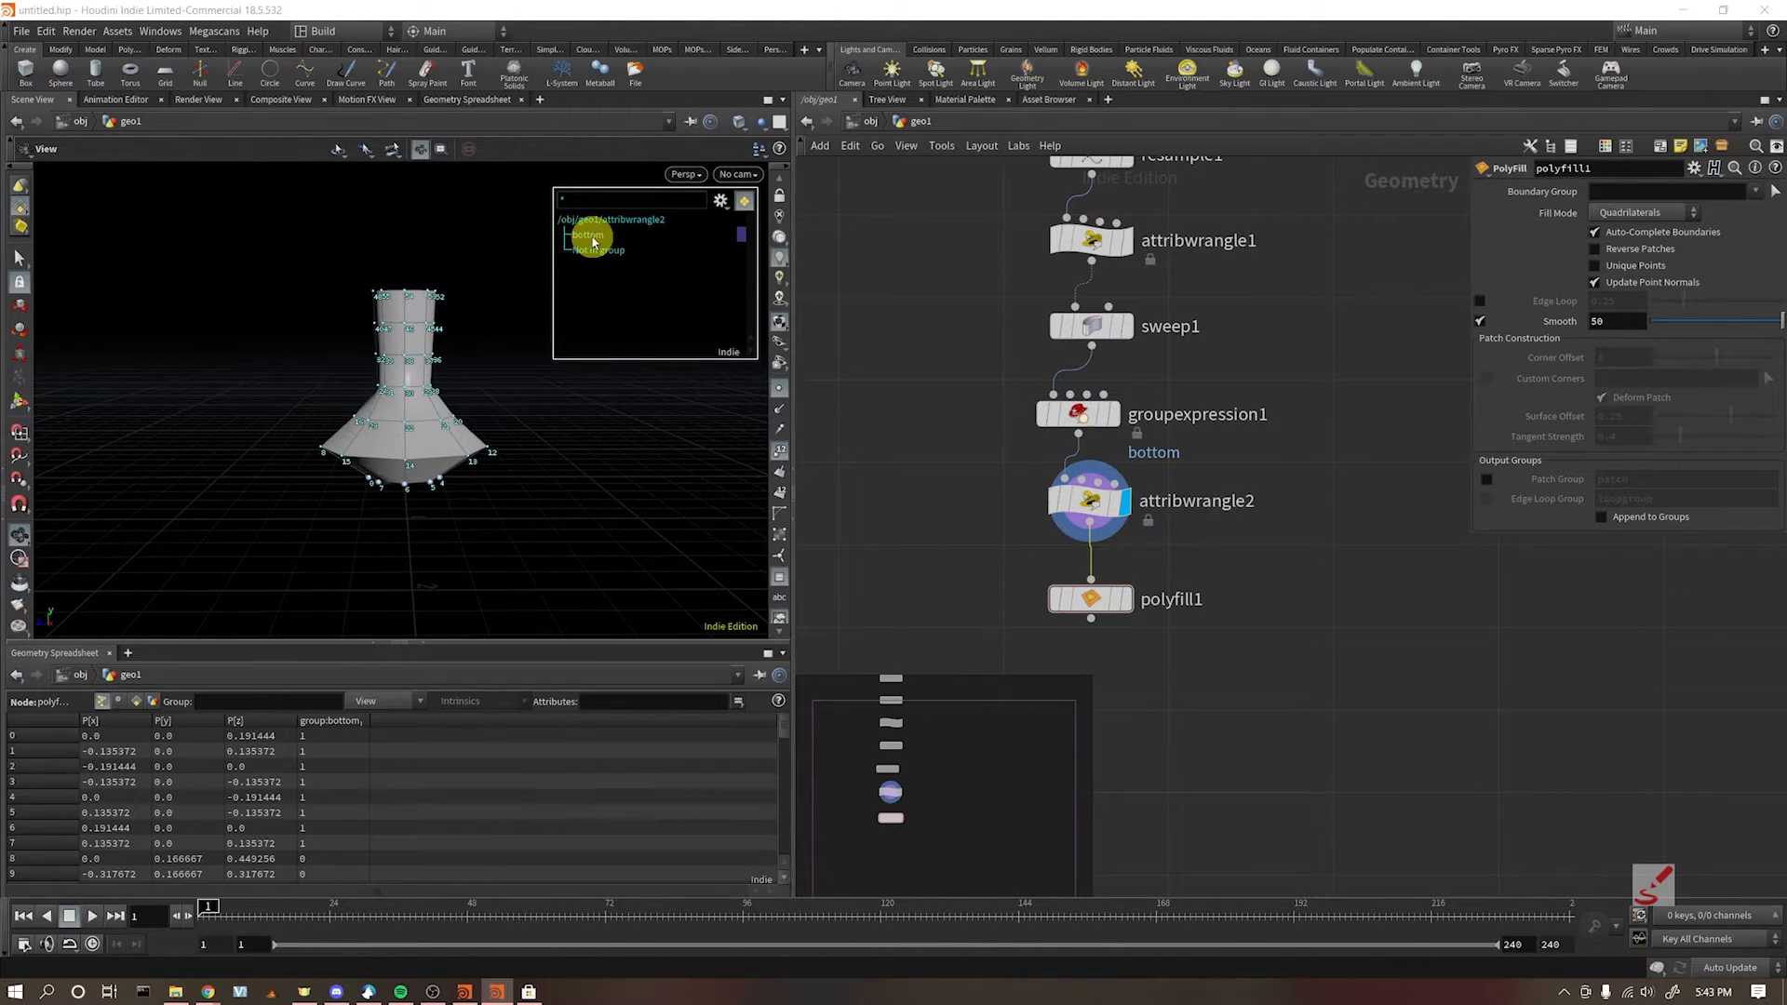
left_click(1144, 547)
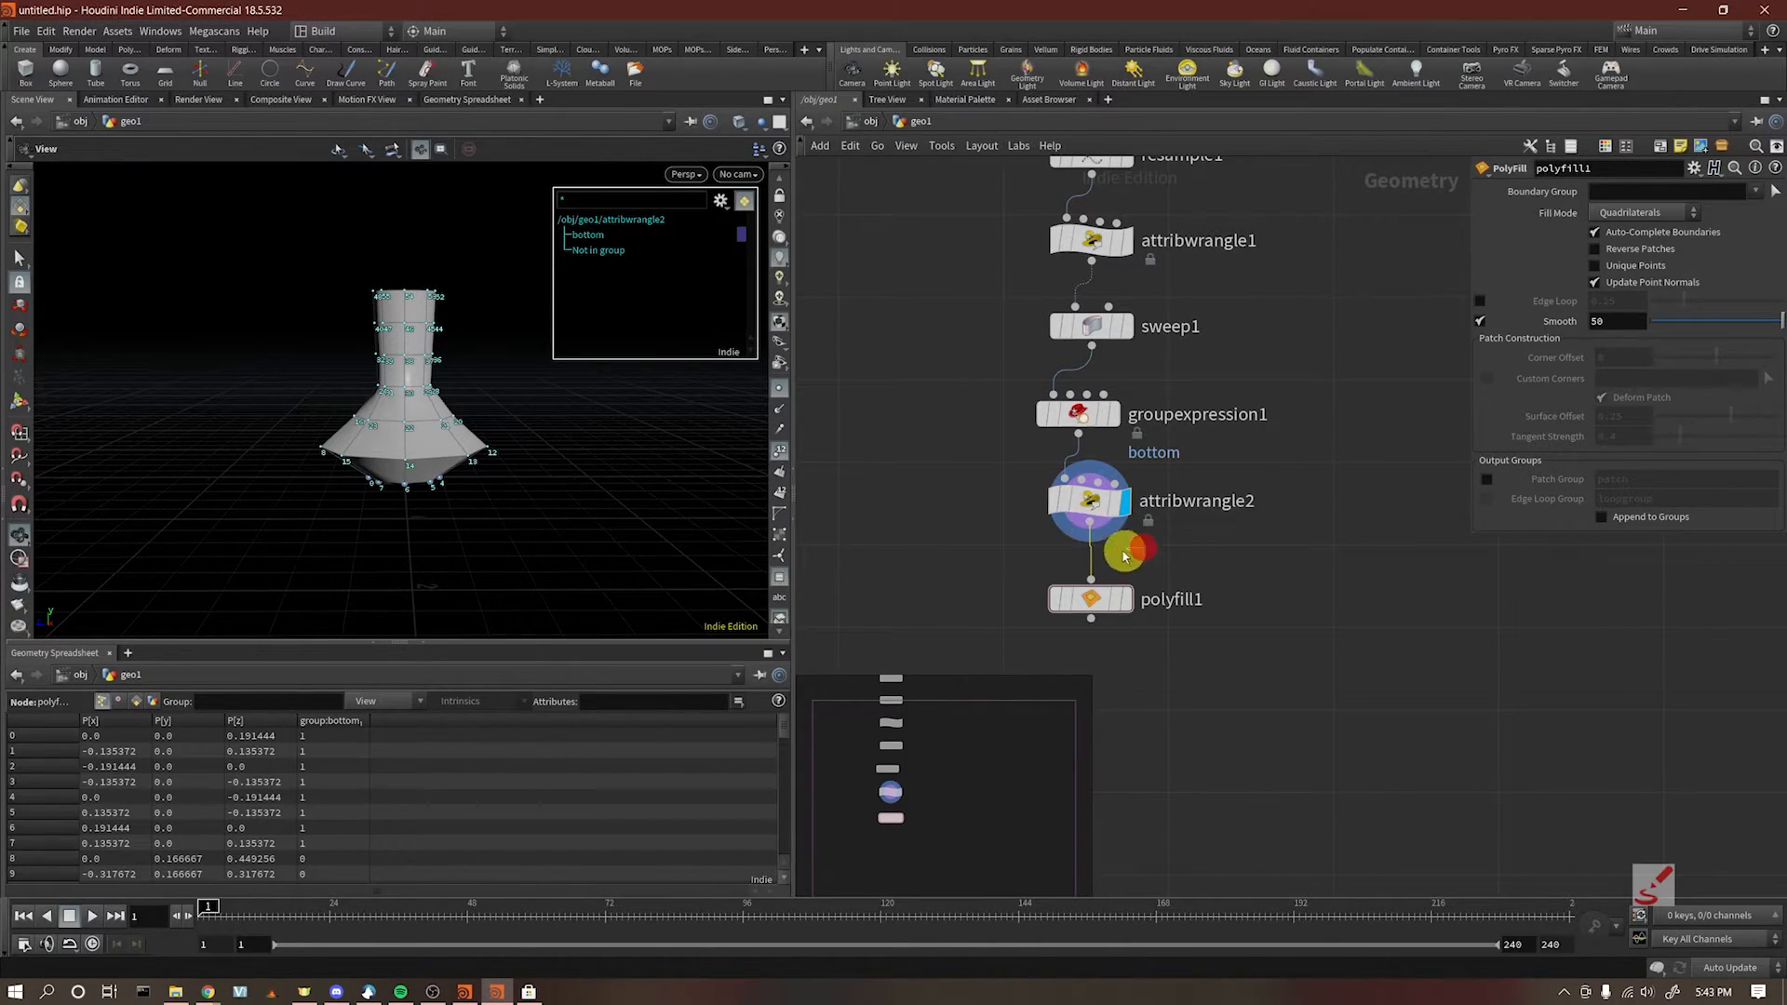
key("Tab")
type("promote")
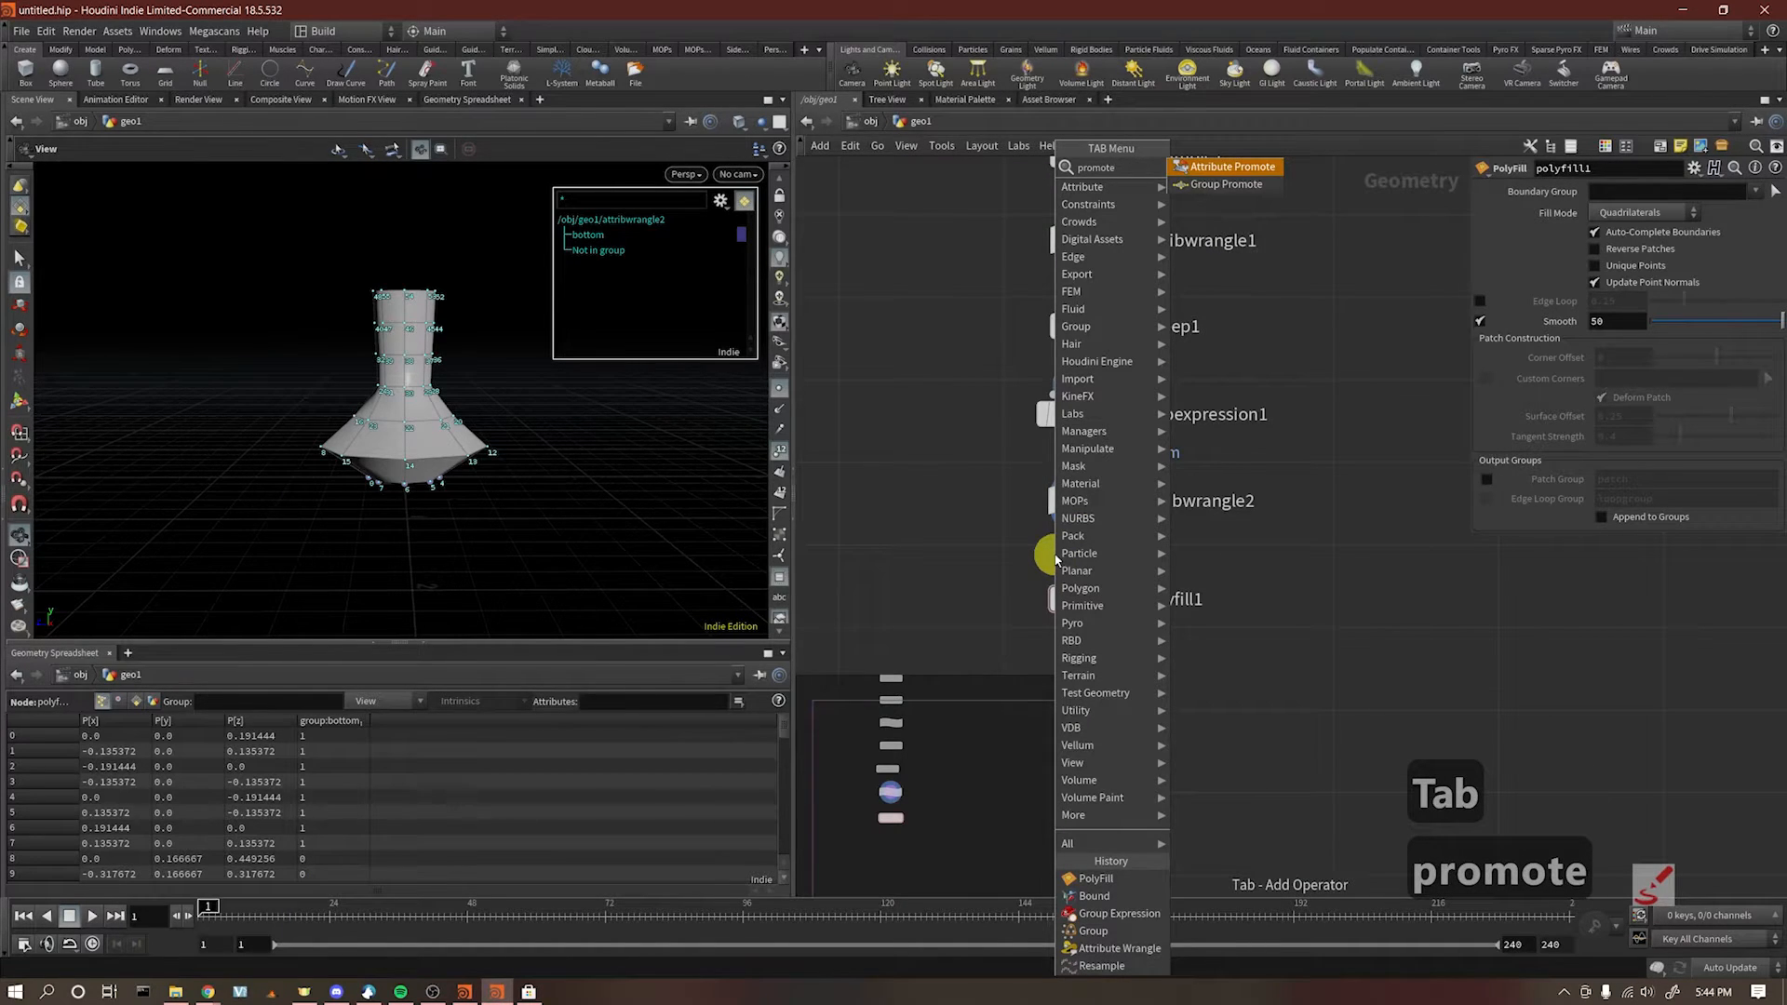
key("Return")
left_click(1061, 582)
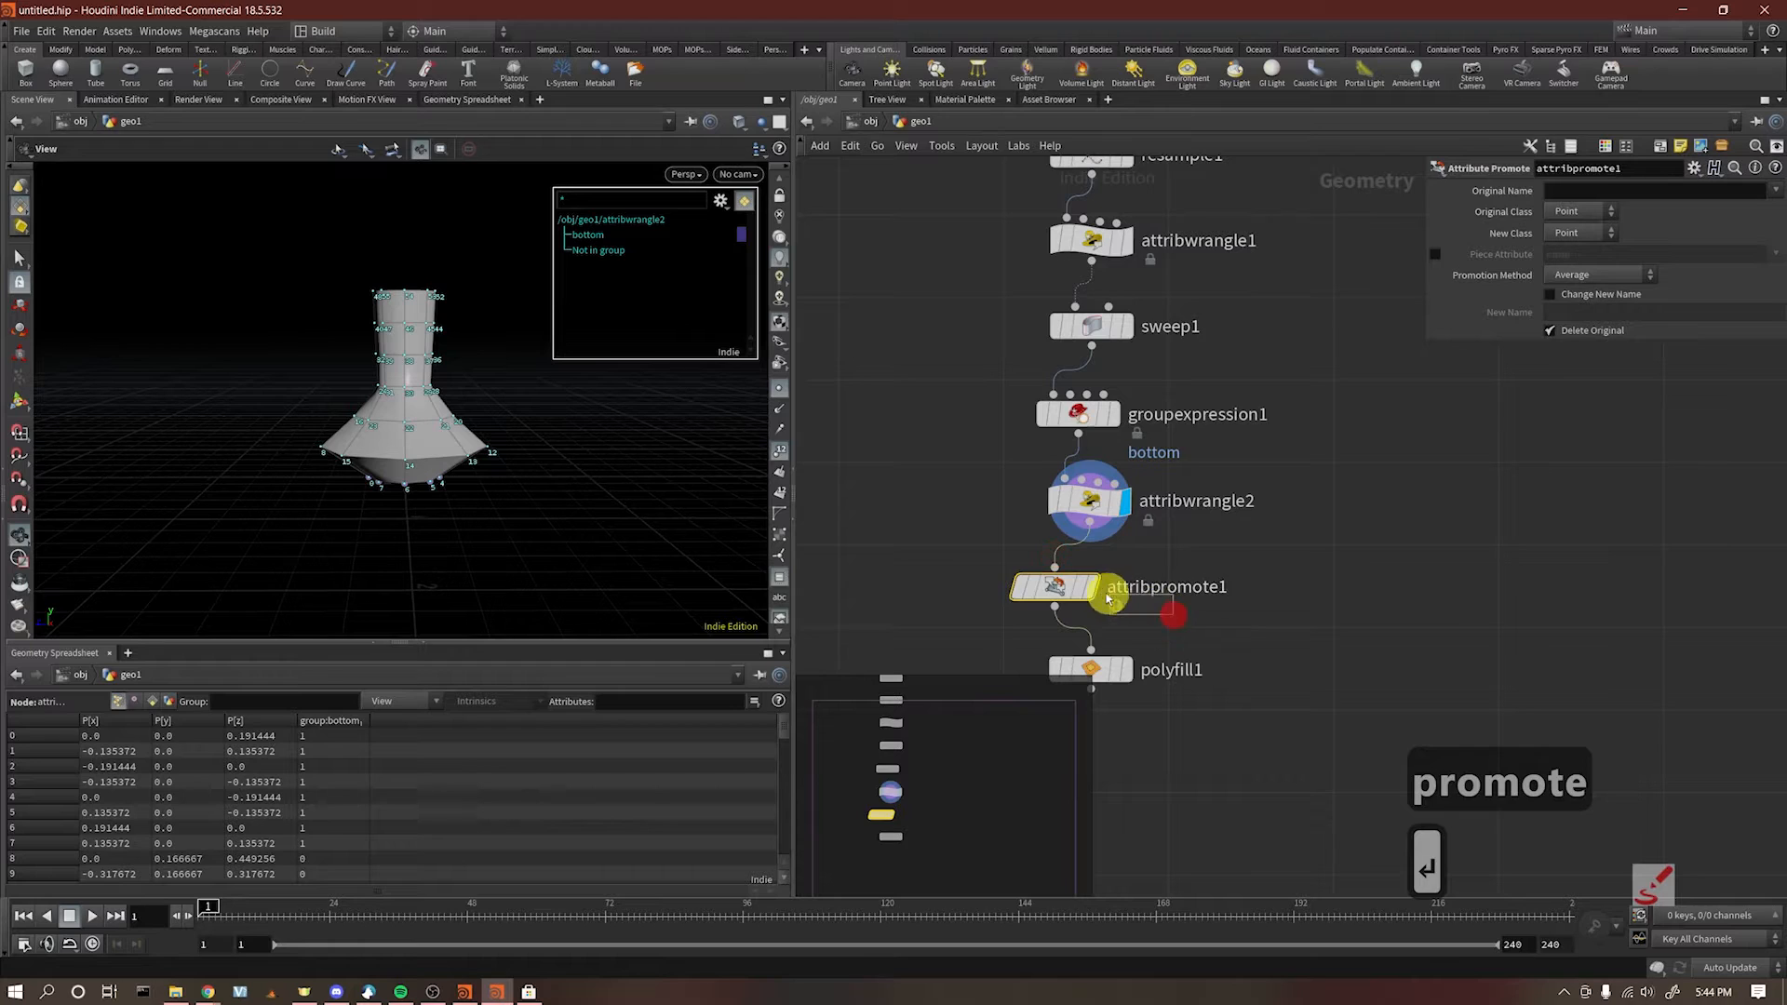
key("Delete")
Step: Insert a Group Promote node between attribwrangle2 and polyfill1
key("Tab")
type("gr")
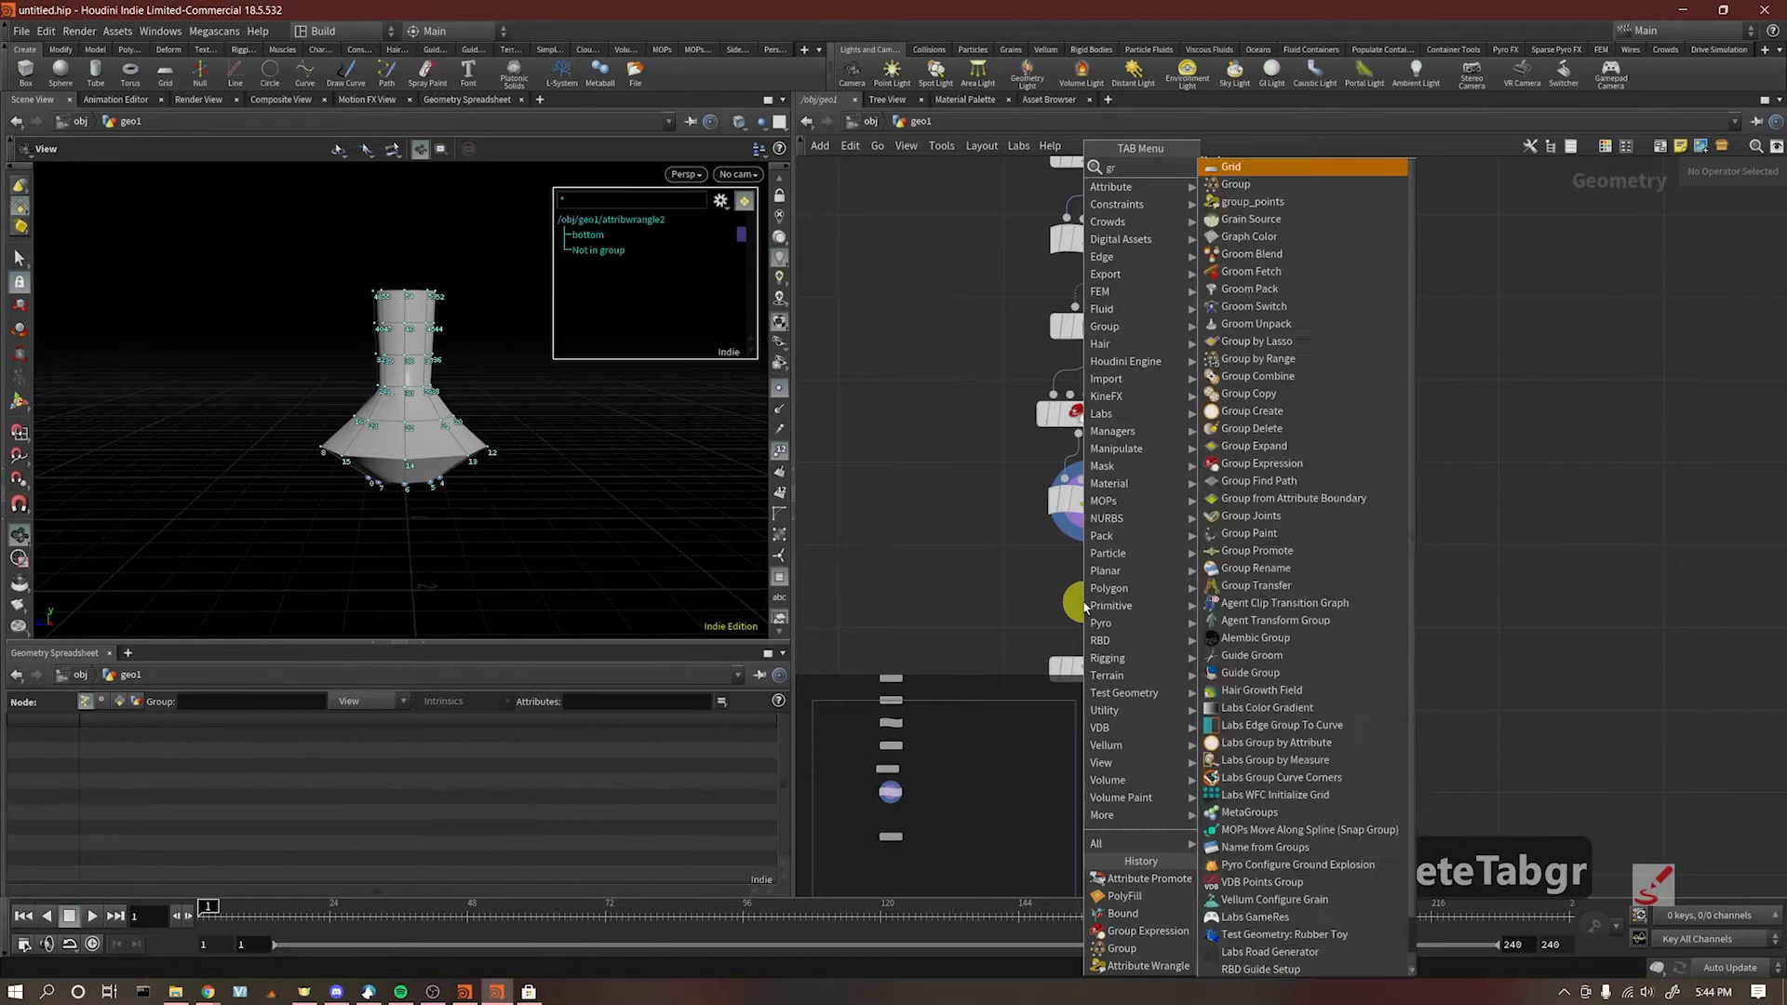
type("oup promo")
key("Return")
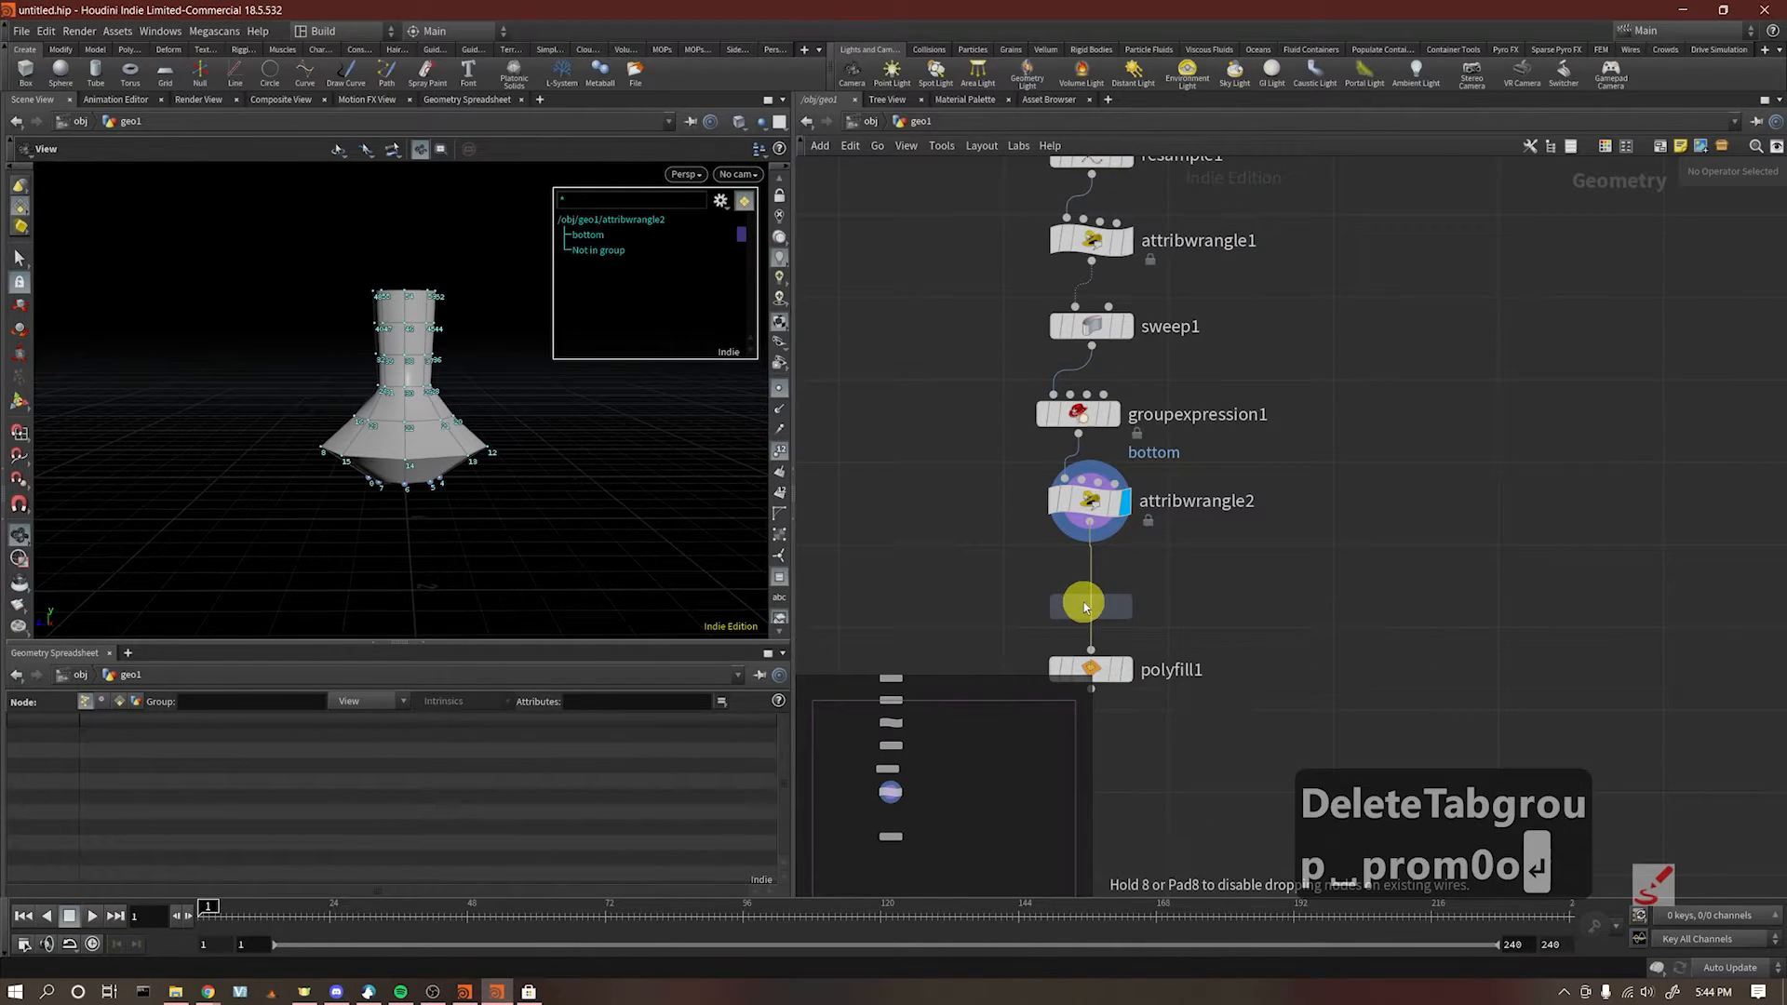
left_click(1084, 606)
Step: Promote the bottom group from Points to Primitives in grouppromote1, with bottom as the new name
left_click(1567, 272)
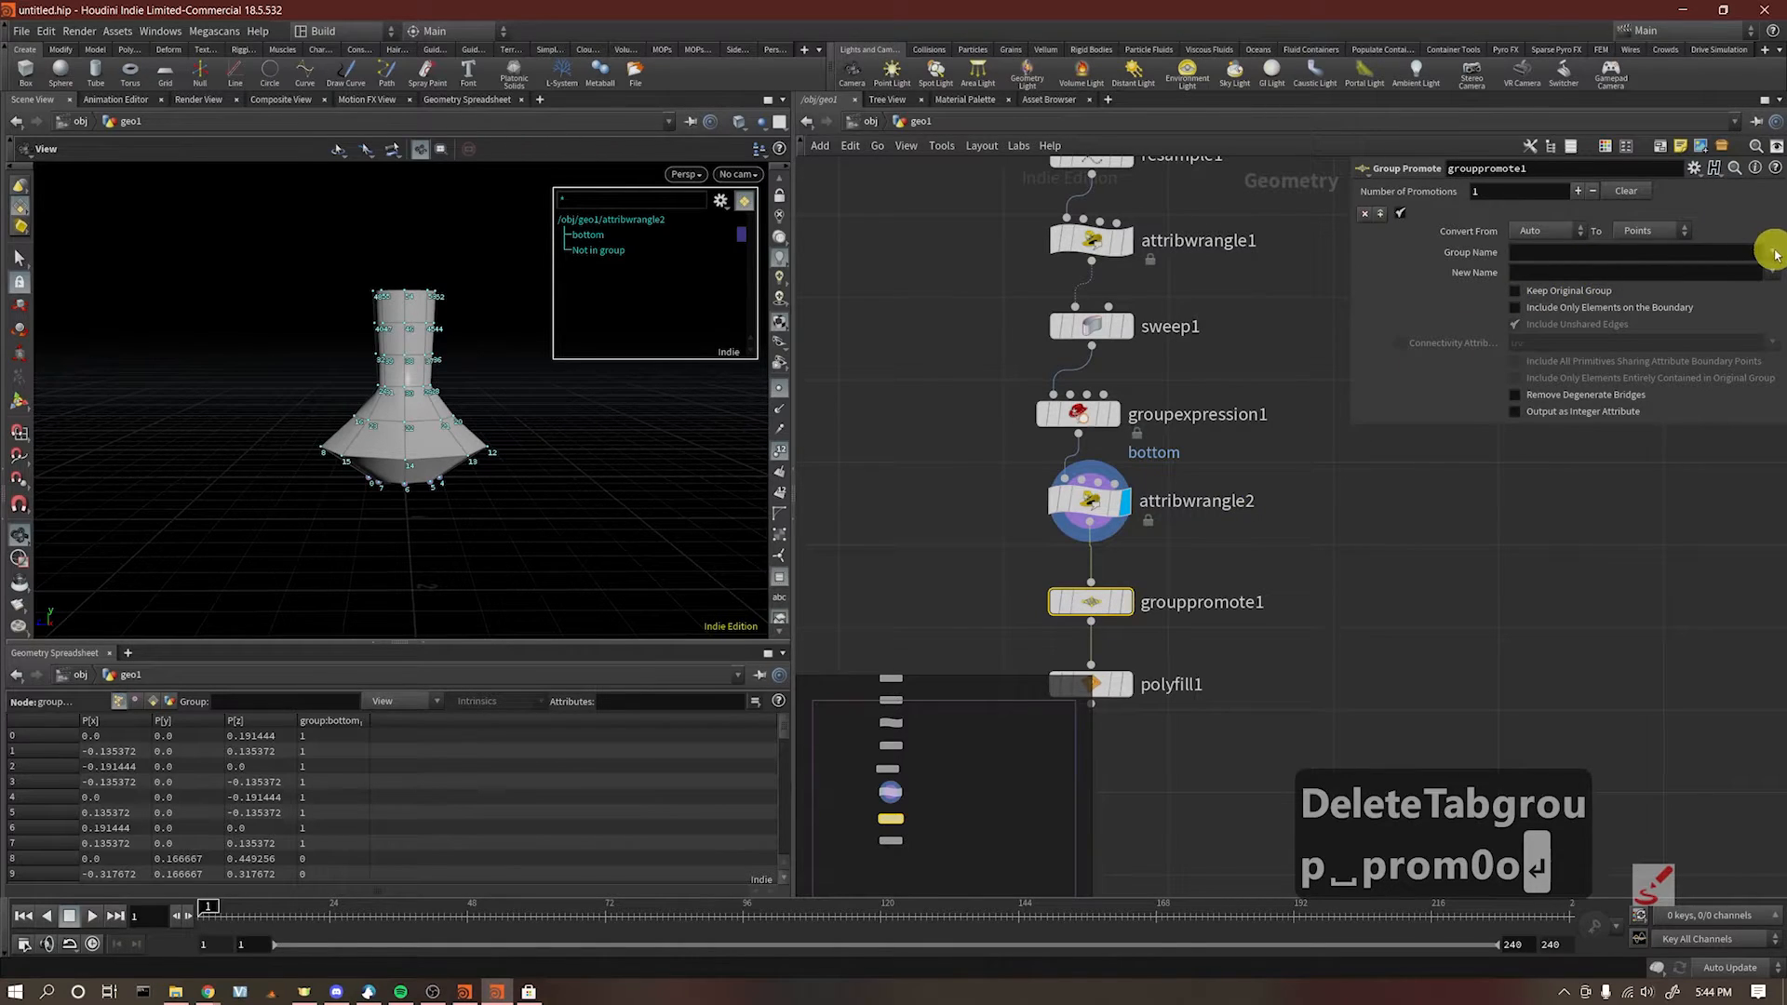
left_click(1750, 266)
left_click(1536, 233)
left_click(1540, 269)
left_click(1640, 231)
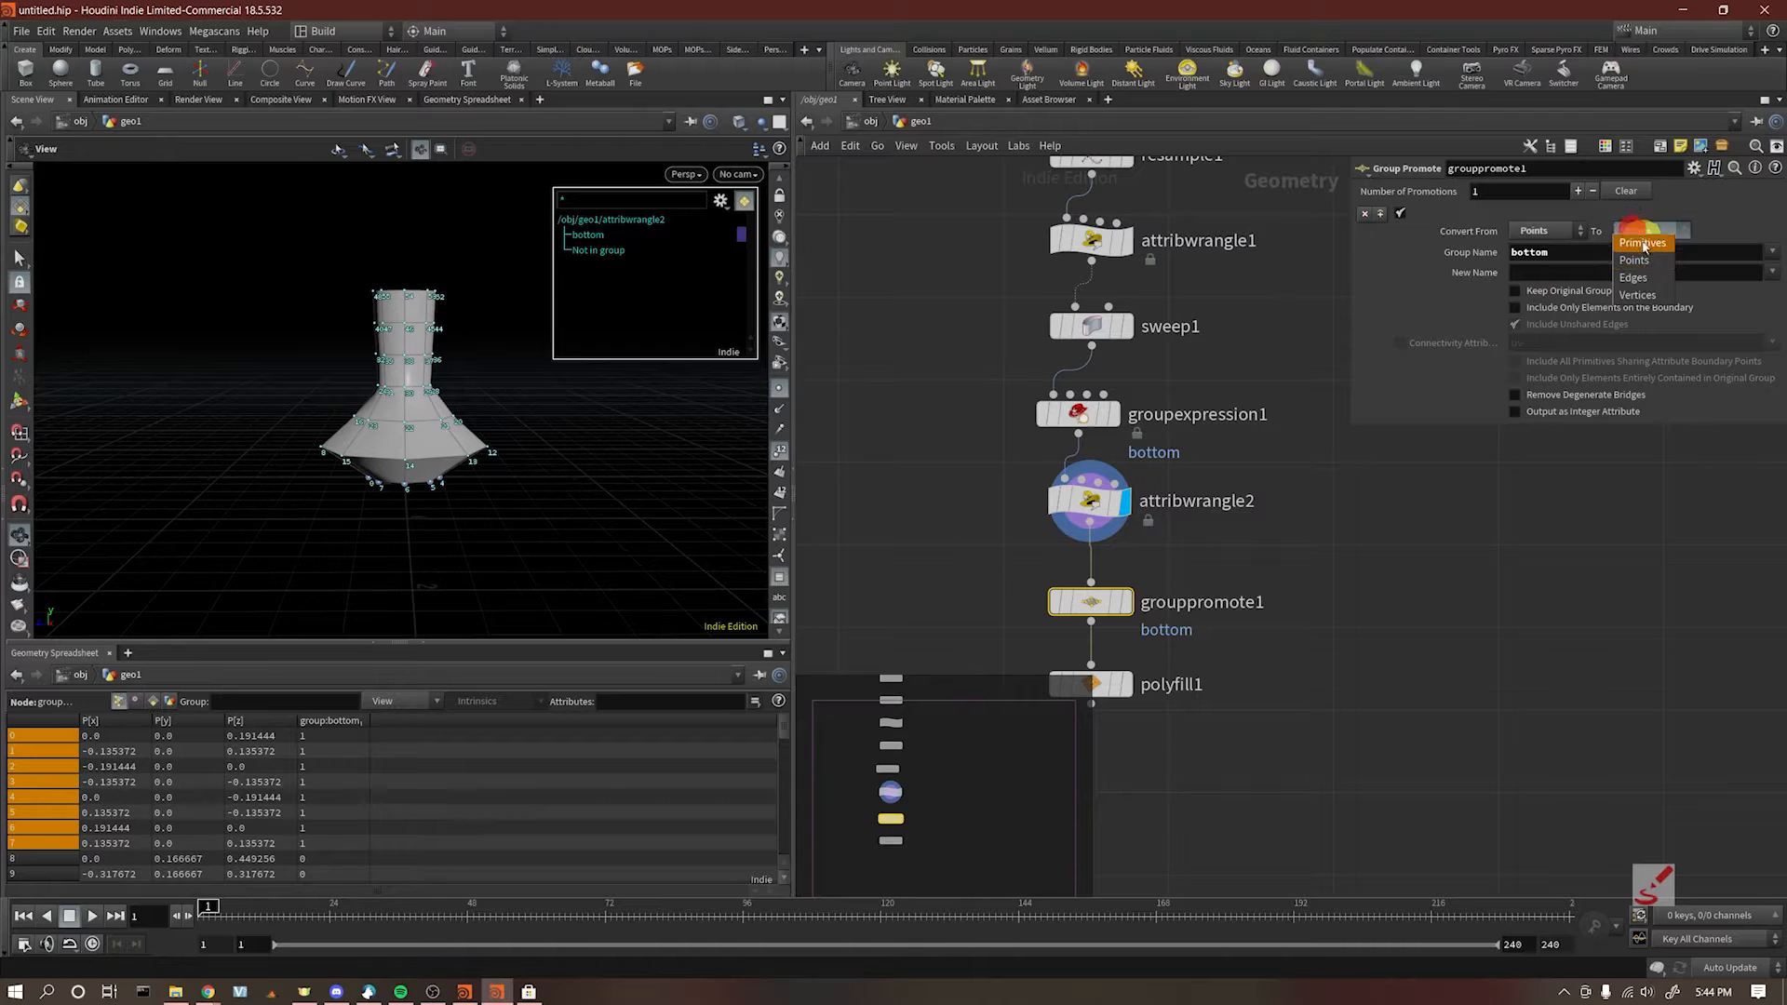
left_click(1643, 244)
left_click(1769, 271)
left_click(1754, 286)
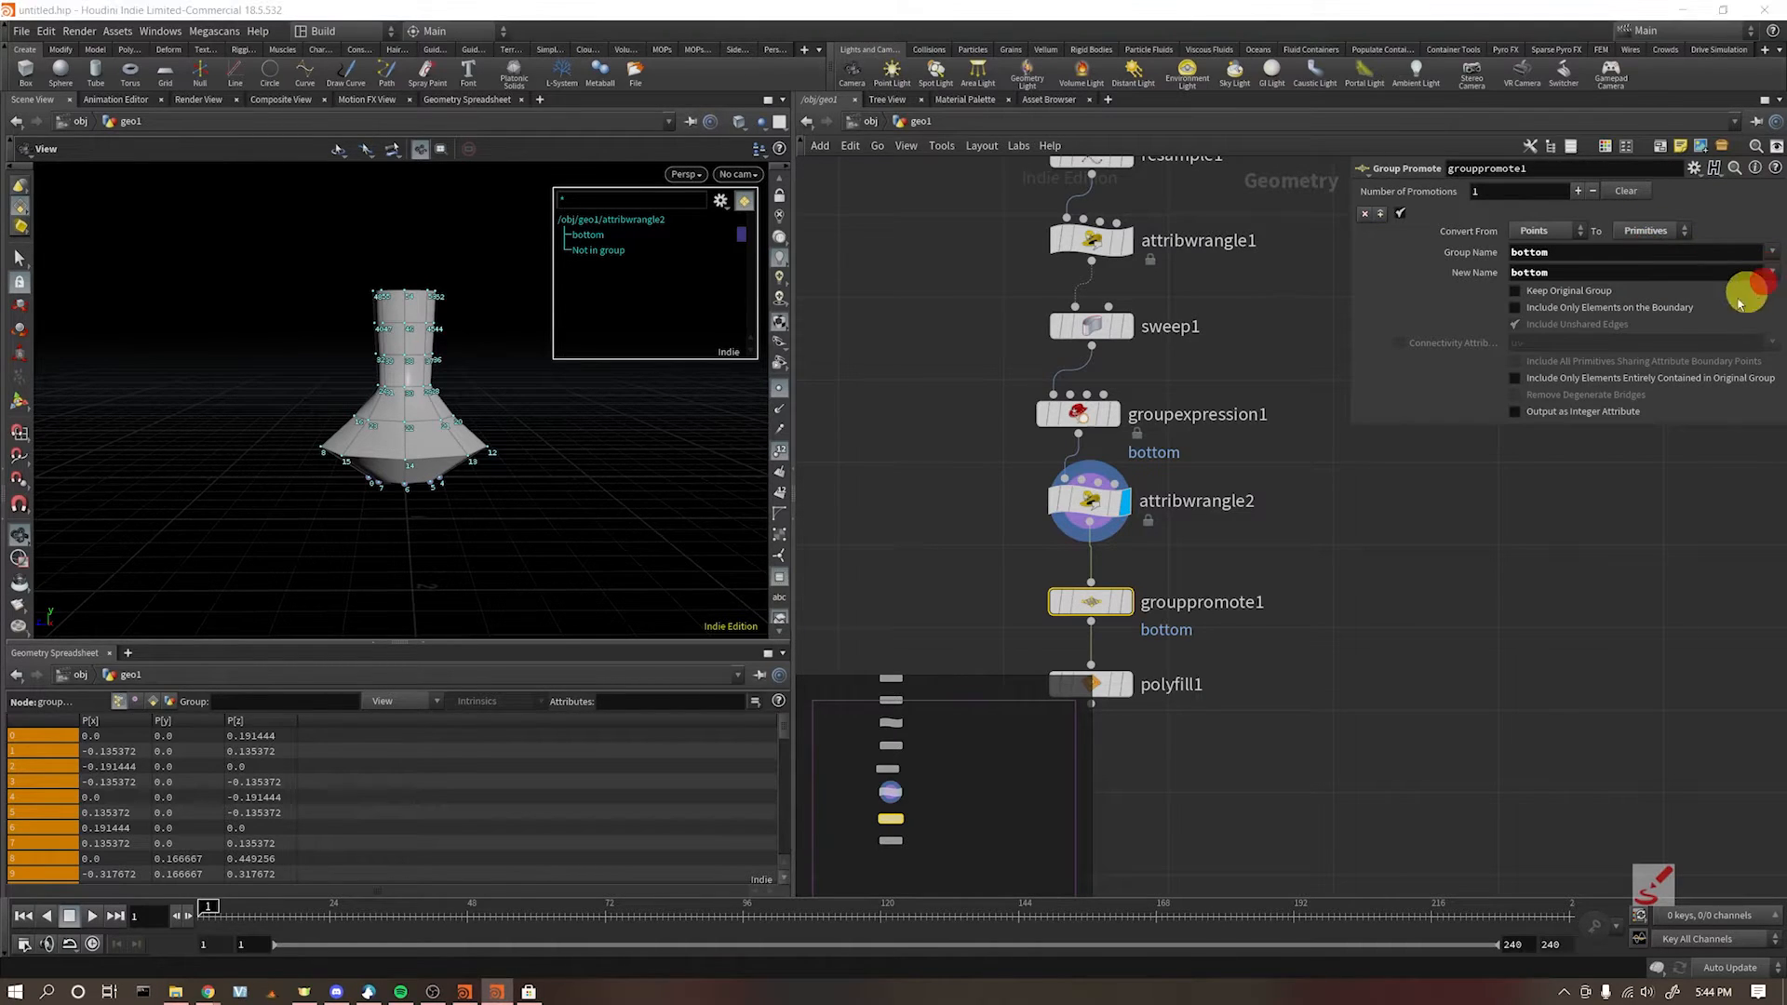
Step: Display grouppromote1 and examine from several angles which faces the promoted bottom group covers
left_click(1130, 602)
left_click_drag(487, 534, 460, 465)
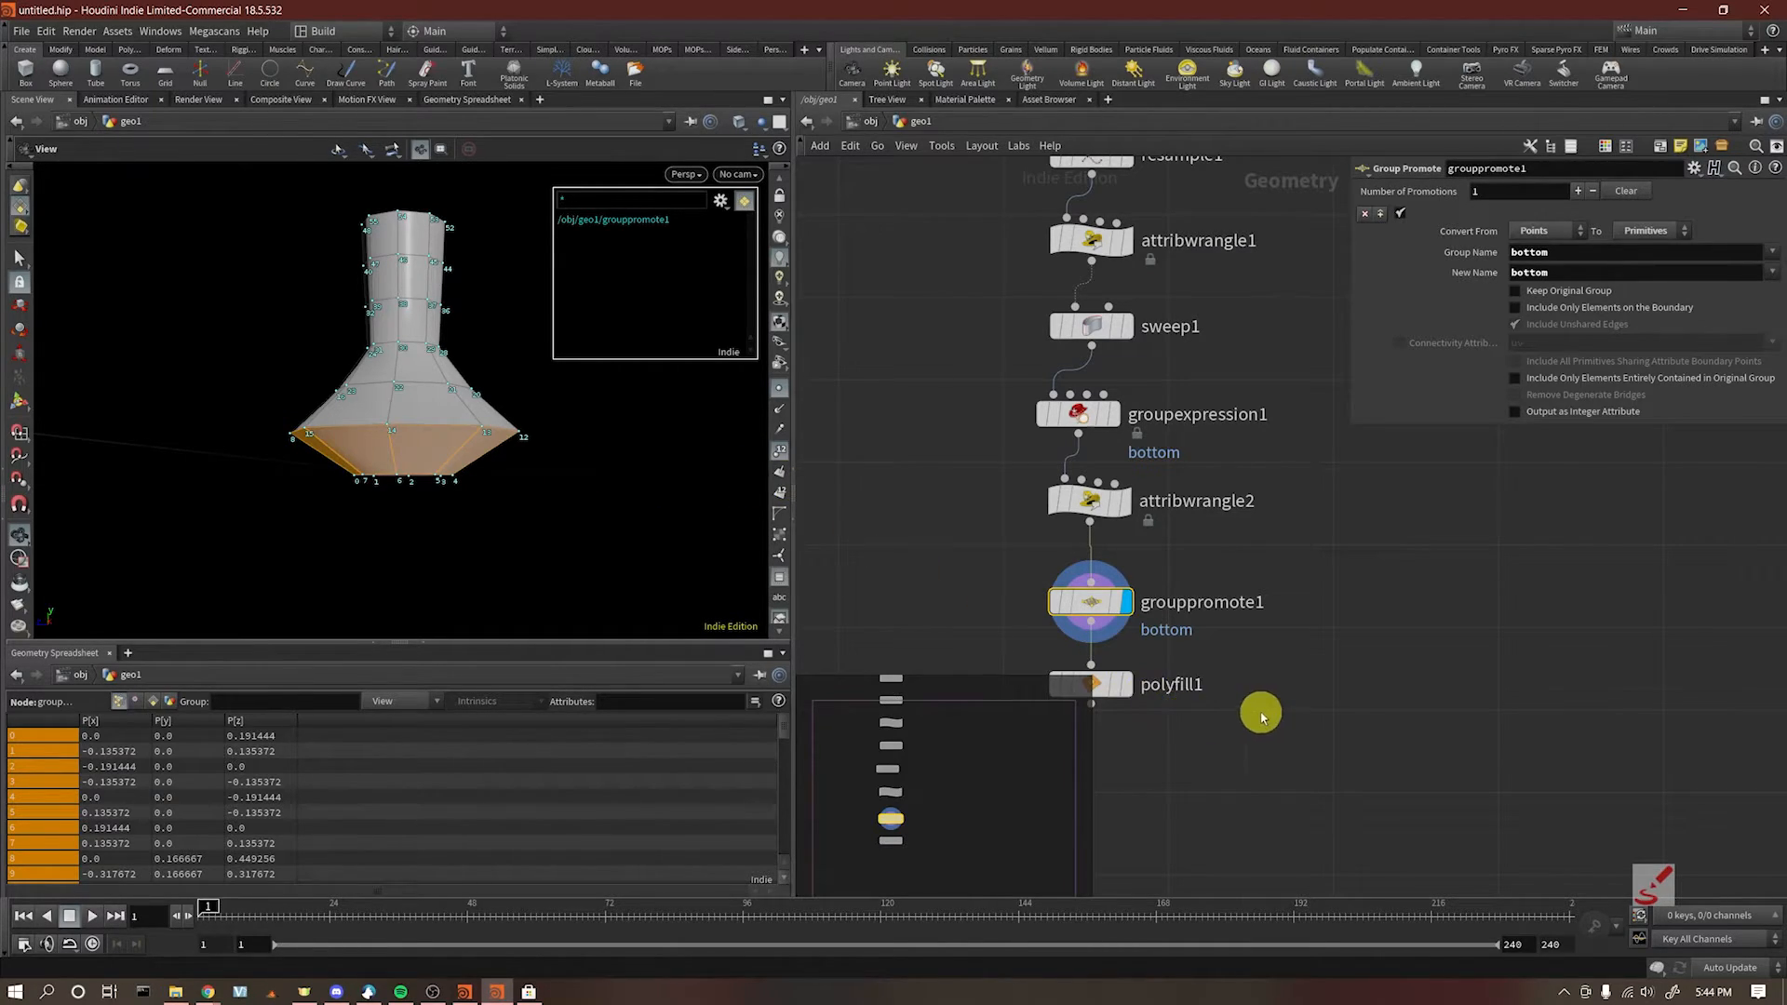
middle_click_drag(1261, 714, 1317, 633)
left_click_drag(391, 470, 360, 503)
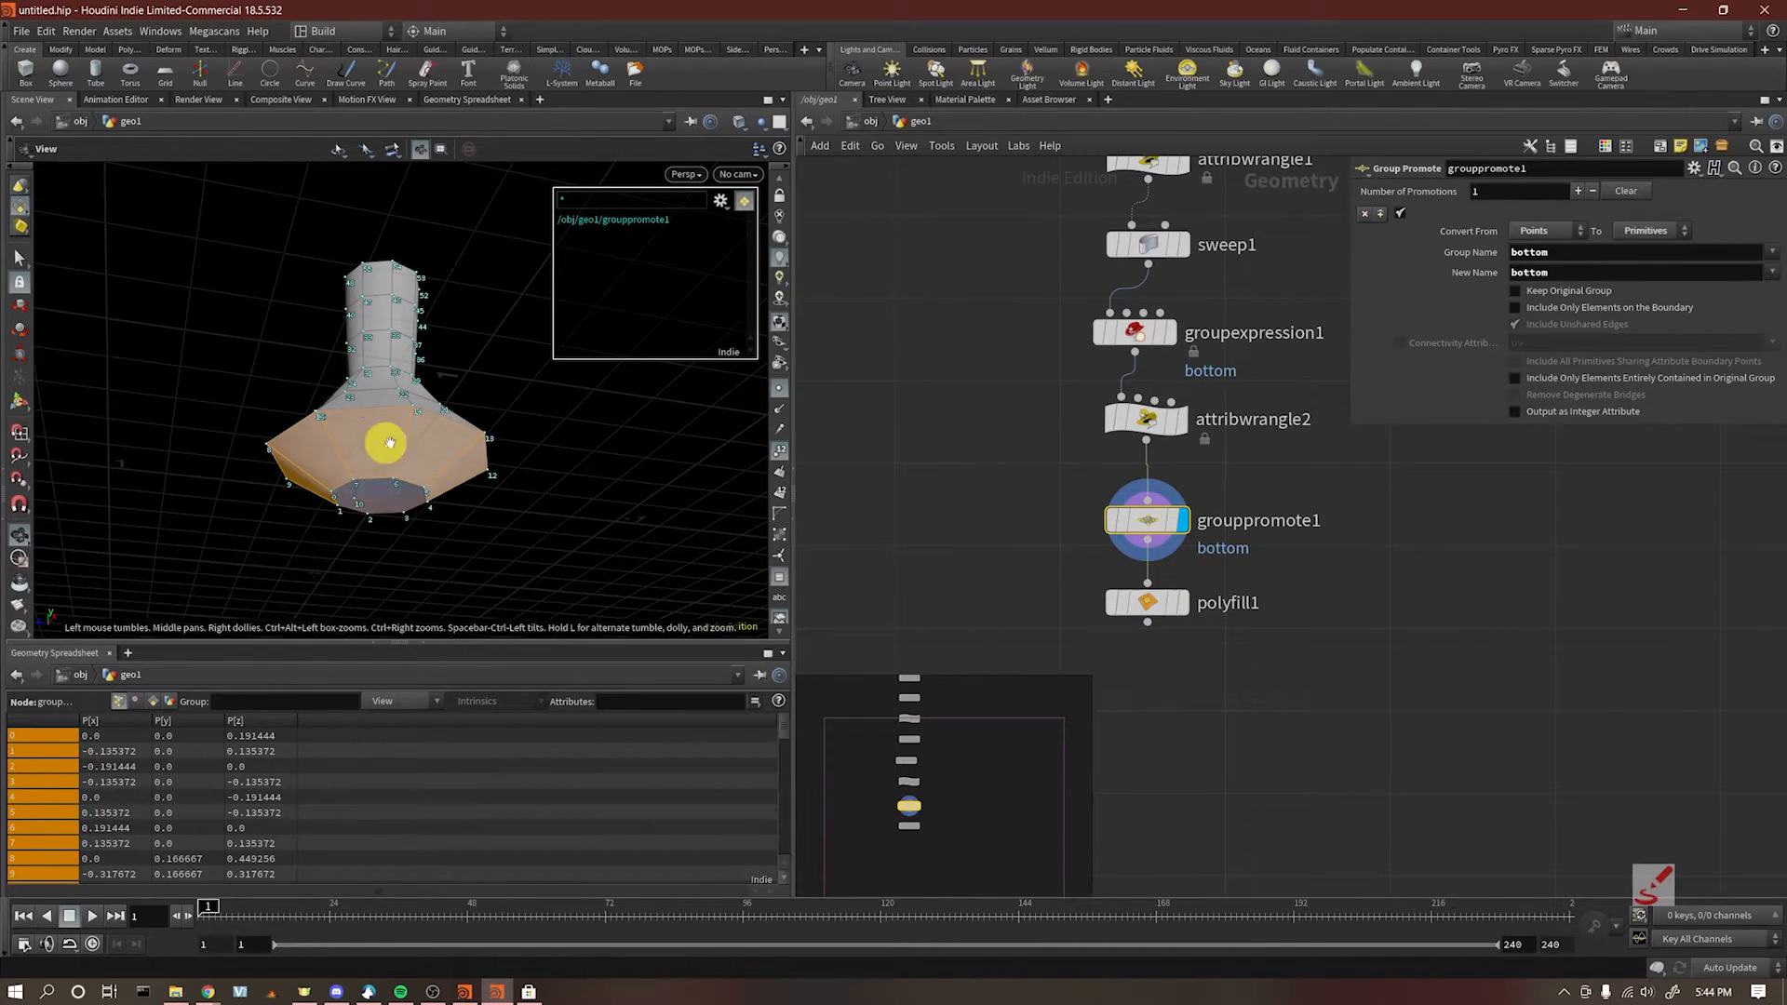
left_click_drag(547, 502, 456, 550)
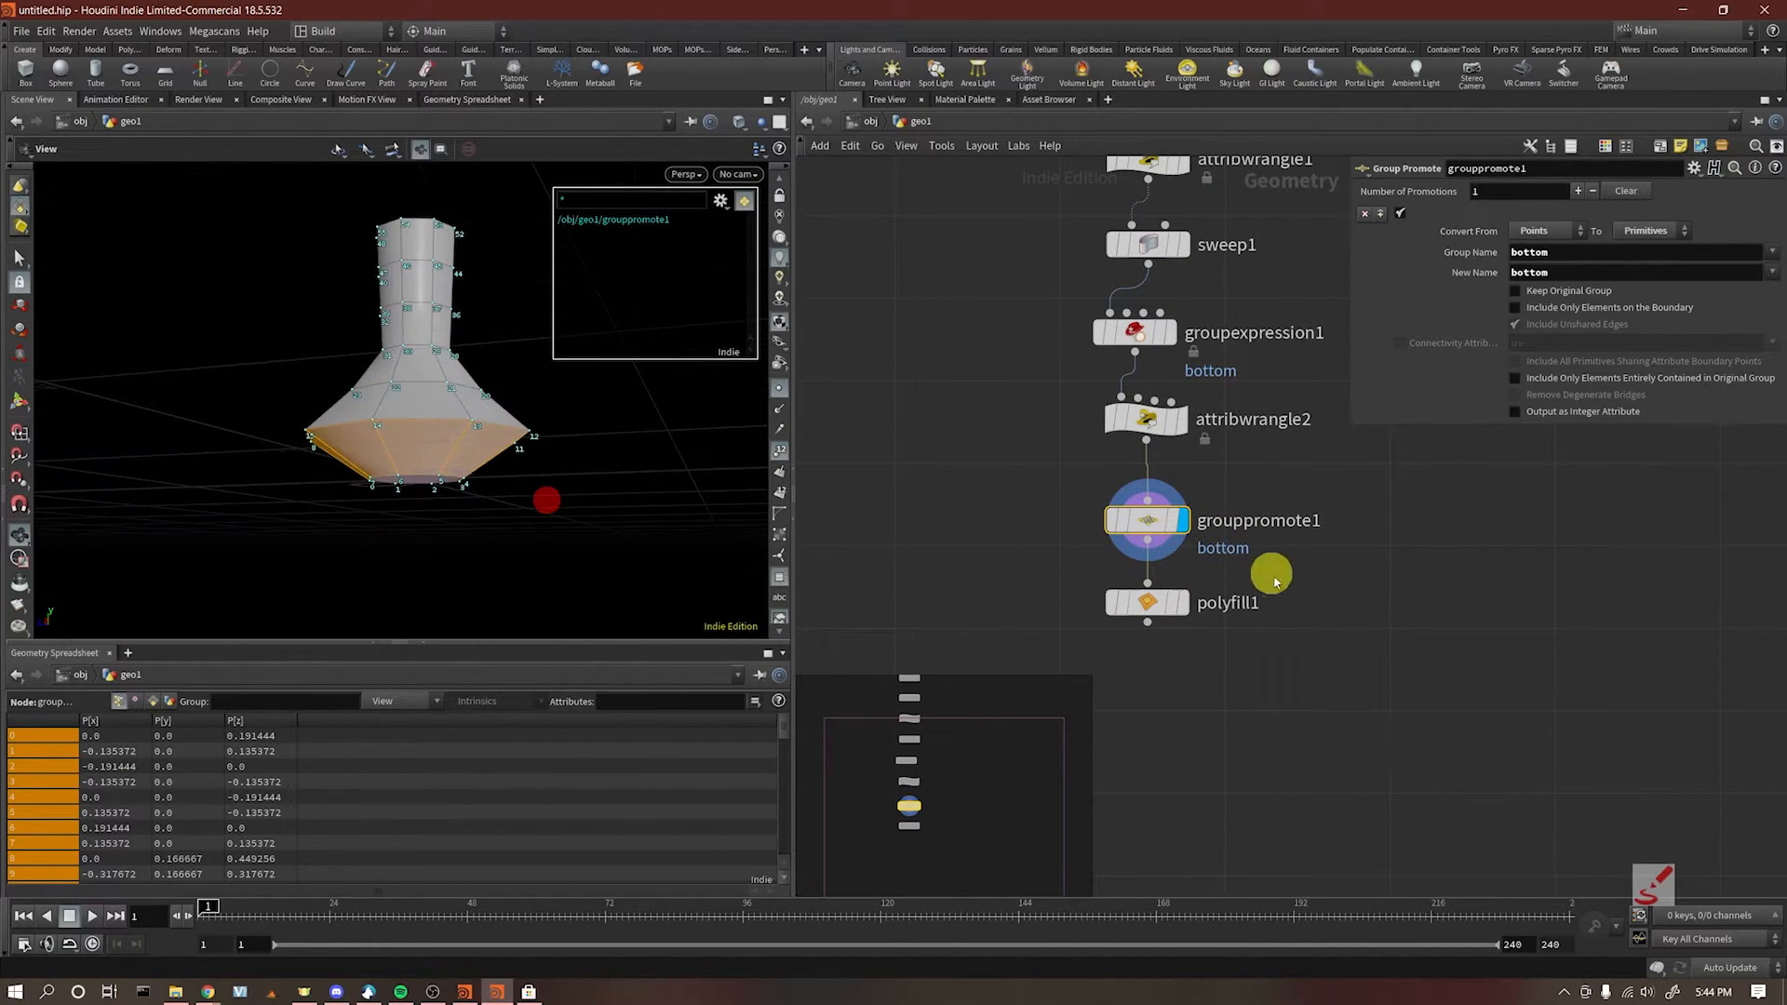
Step: Display polyfill1 and set its Boundary Group to bottom
left_click(1145, 601)
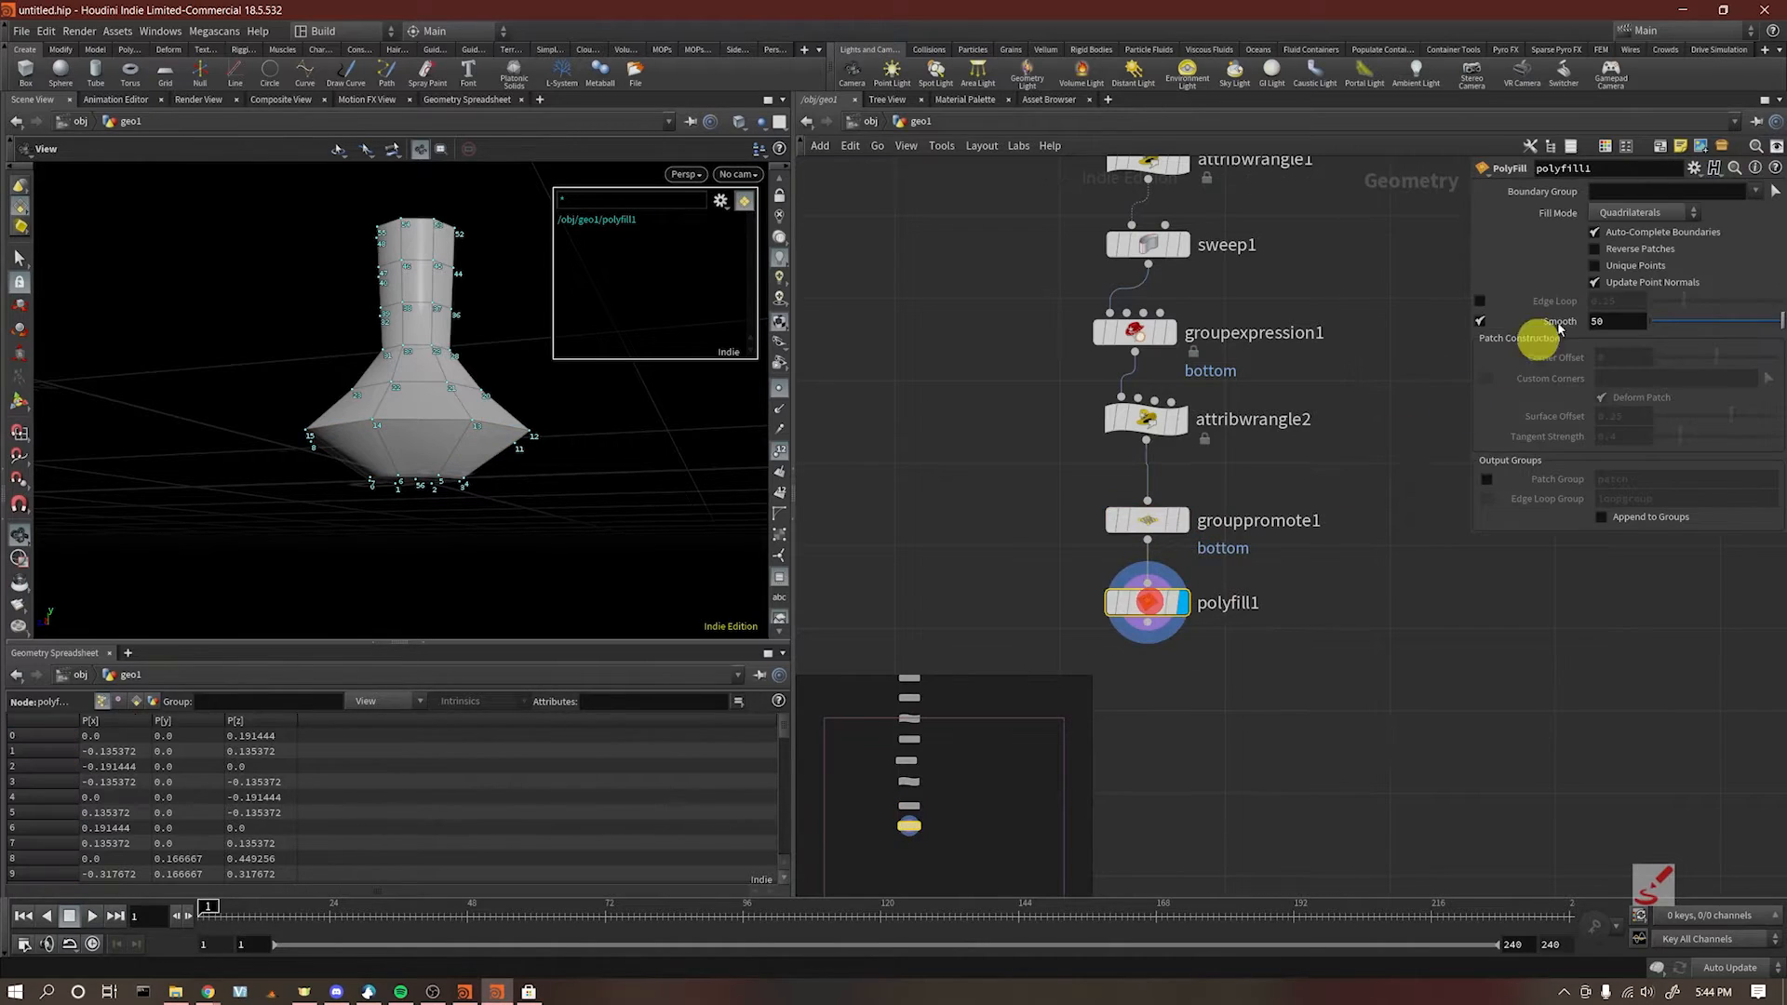
left_click(1753, 192)
left_click(1603, 222)
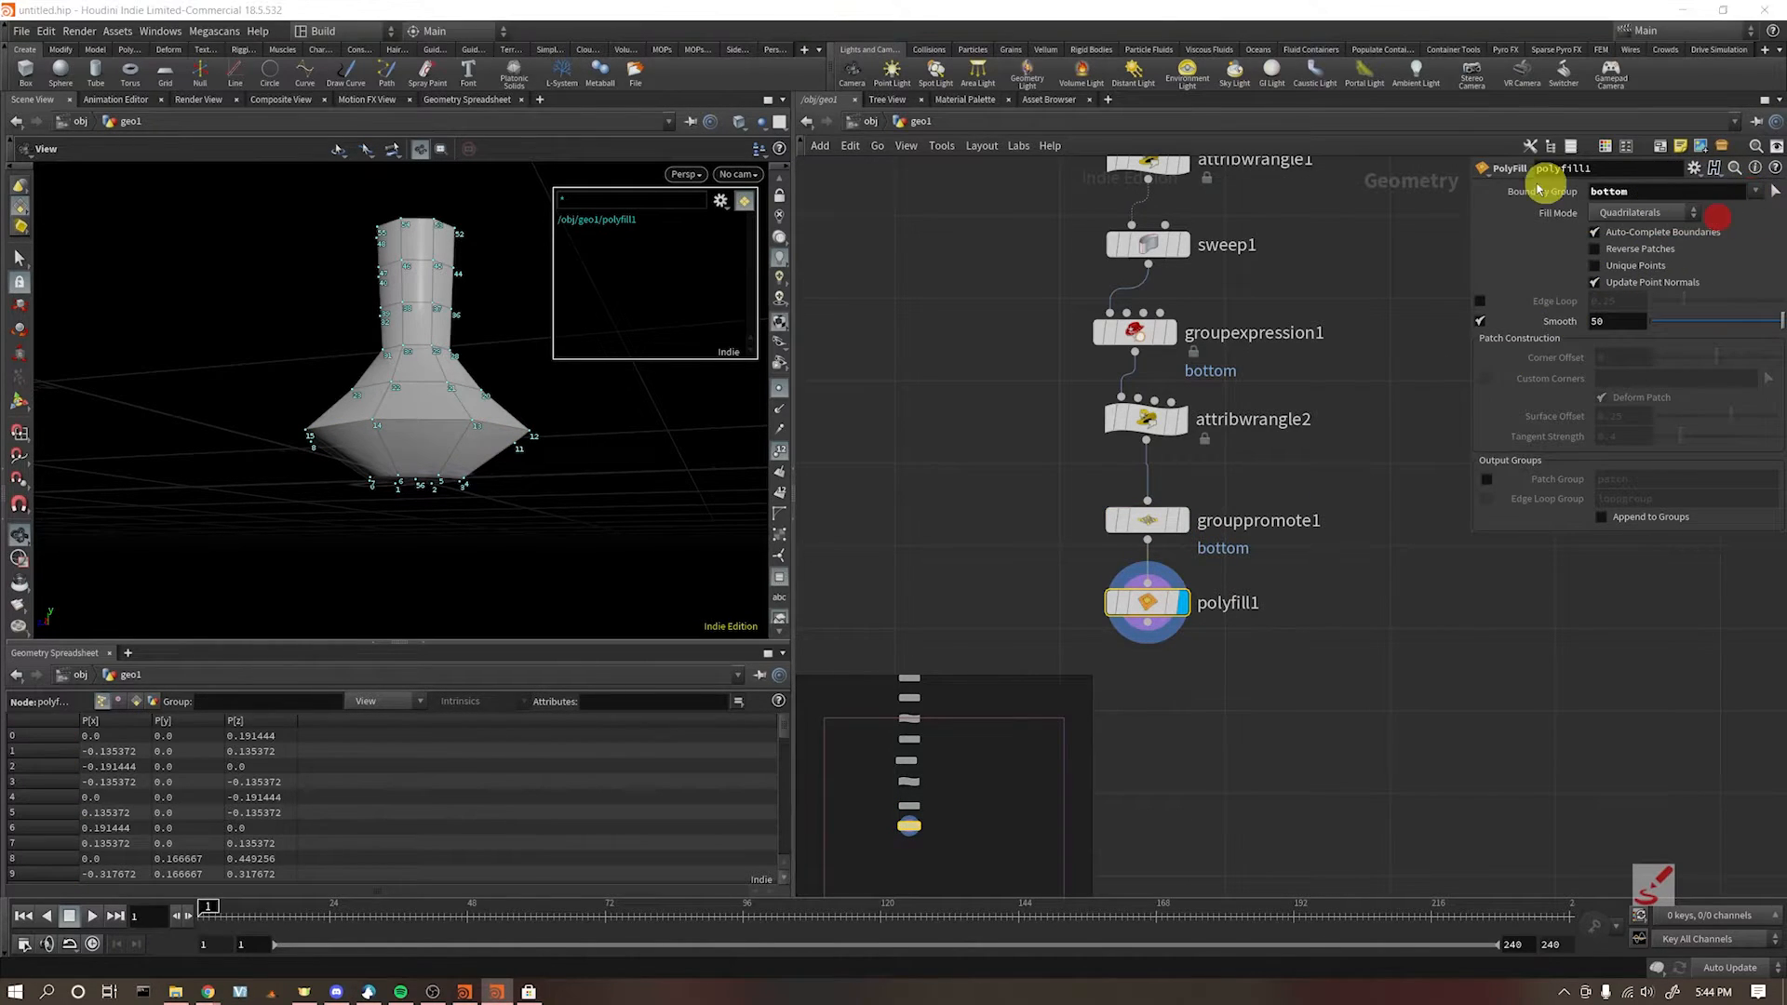
left_click_drag(435, 487, 1069, 531)
left_click_drag(494, 501, 527, 456)
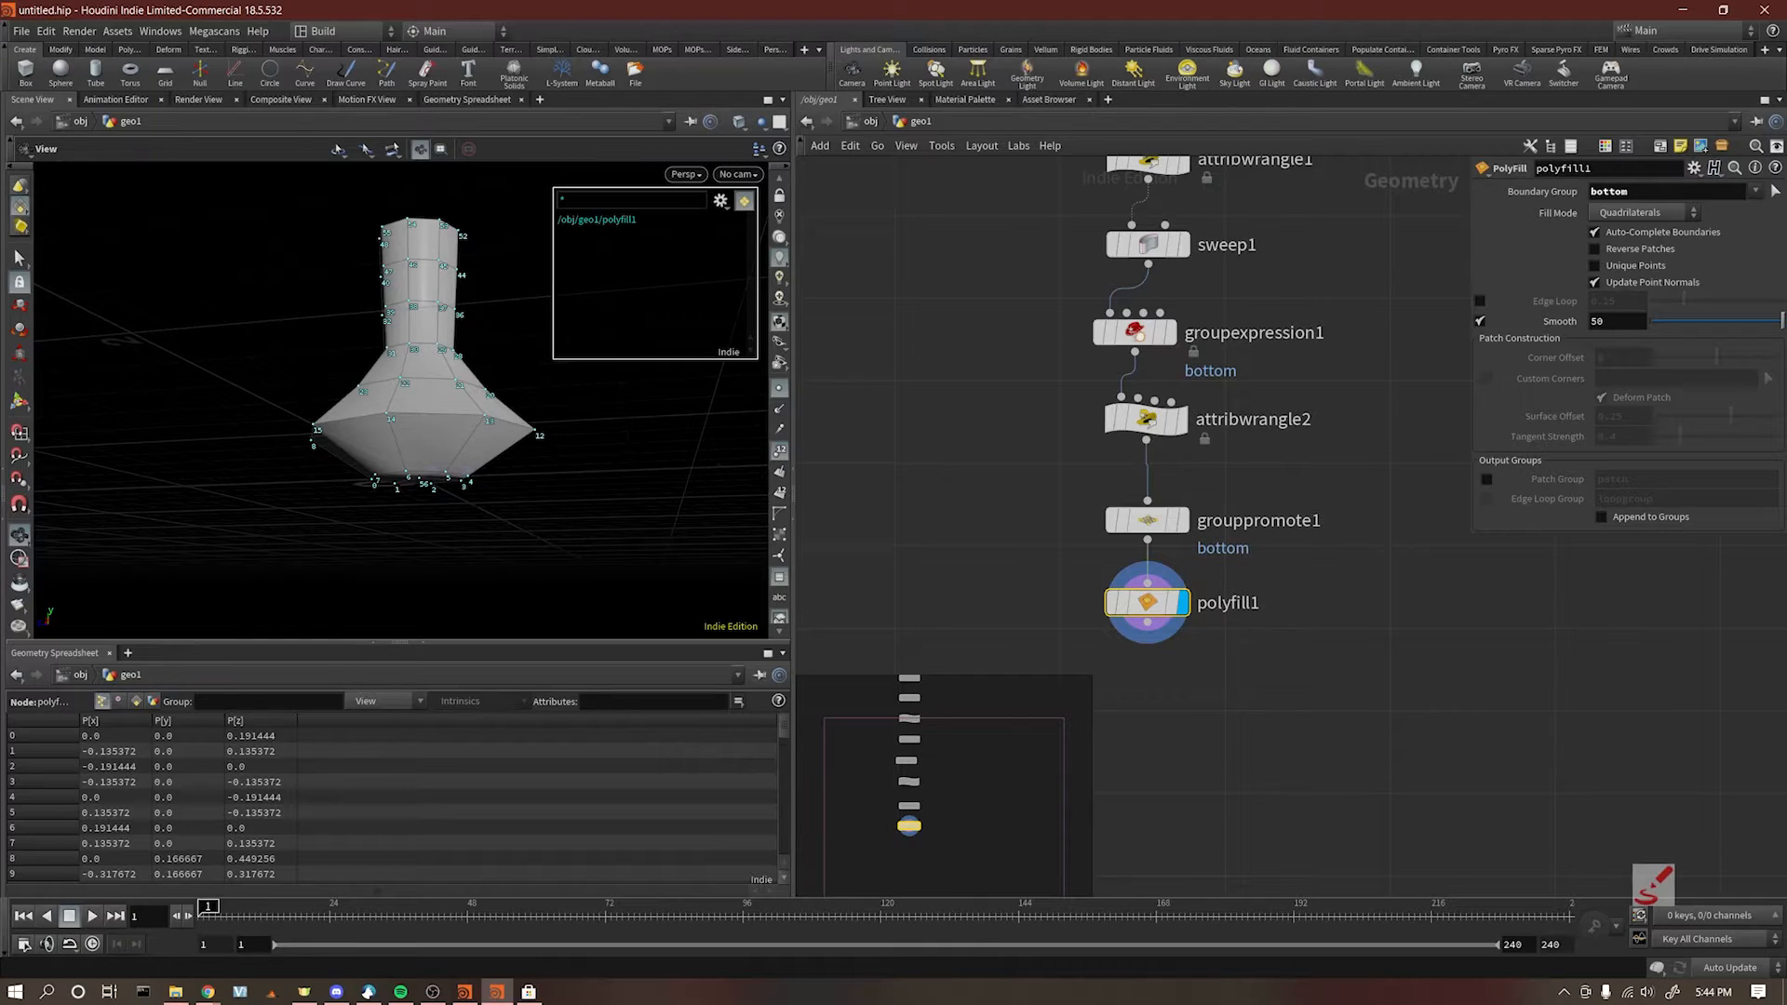
middle_click_drag(1289, 683, 1305, 596)
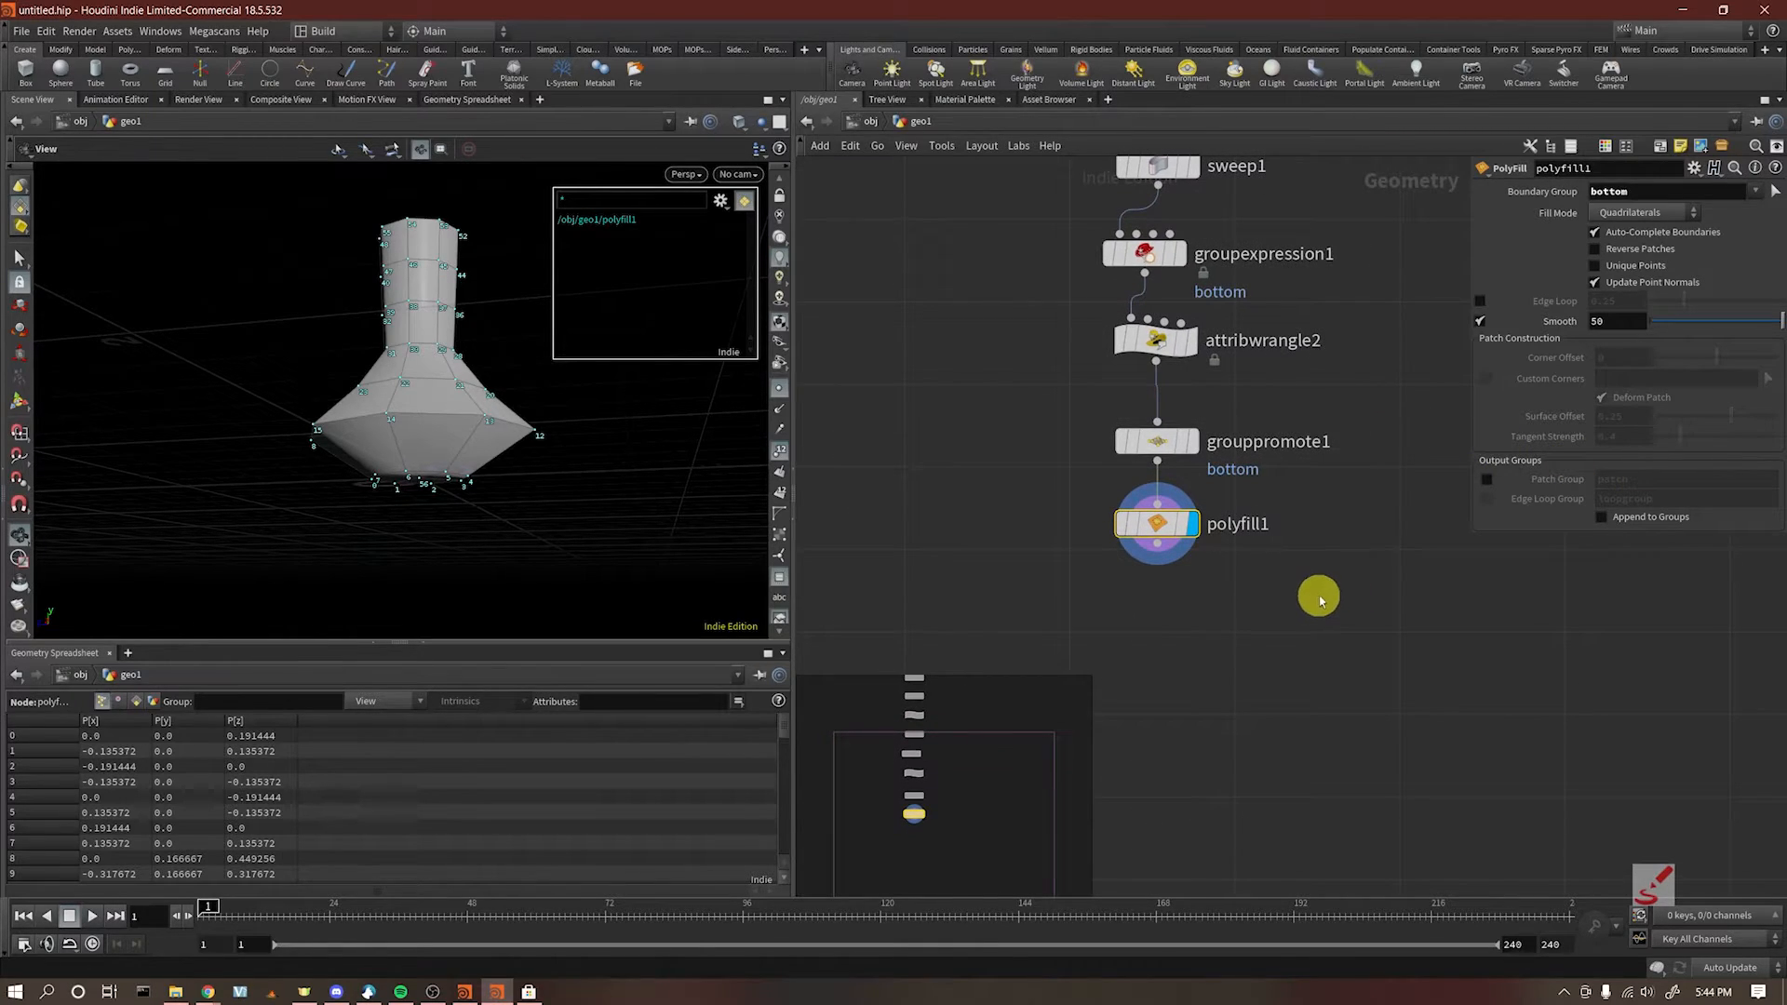
Step: Add a PolyBevel node connected below polyfill1
key("alt+Tab")
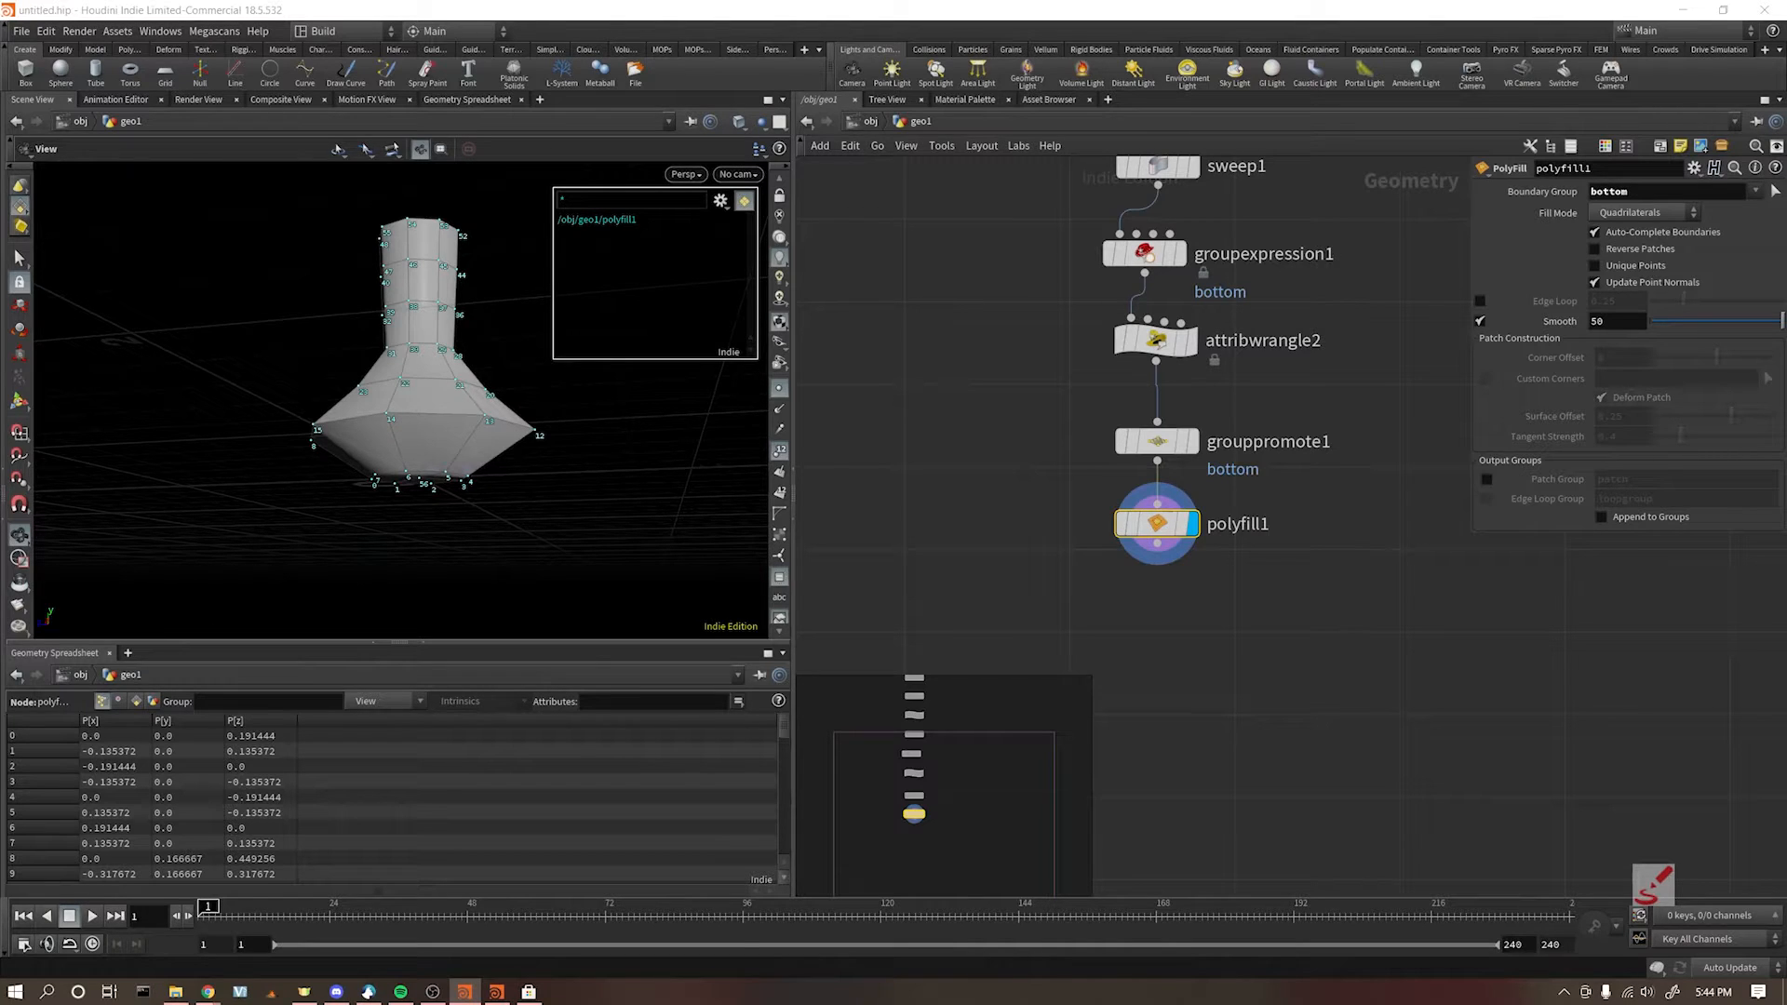
left_click(1148, 581)
key("Tab")
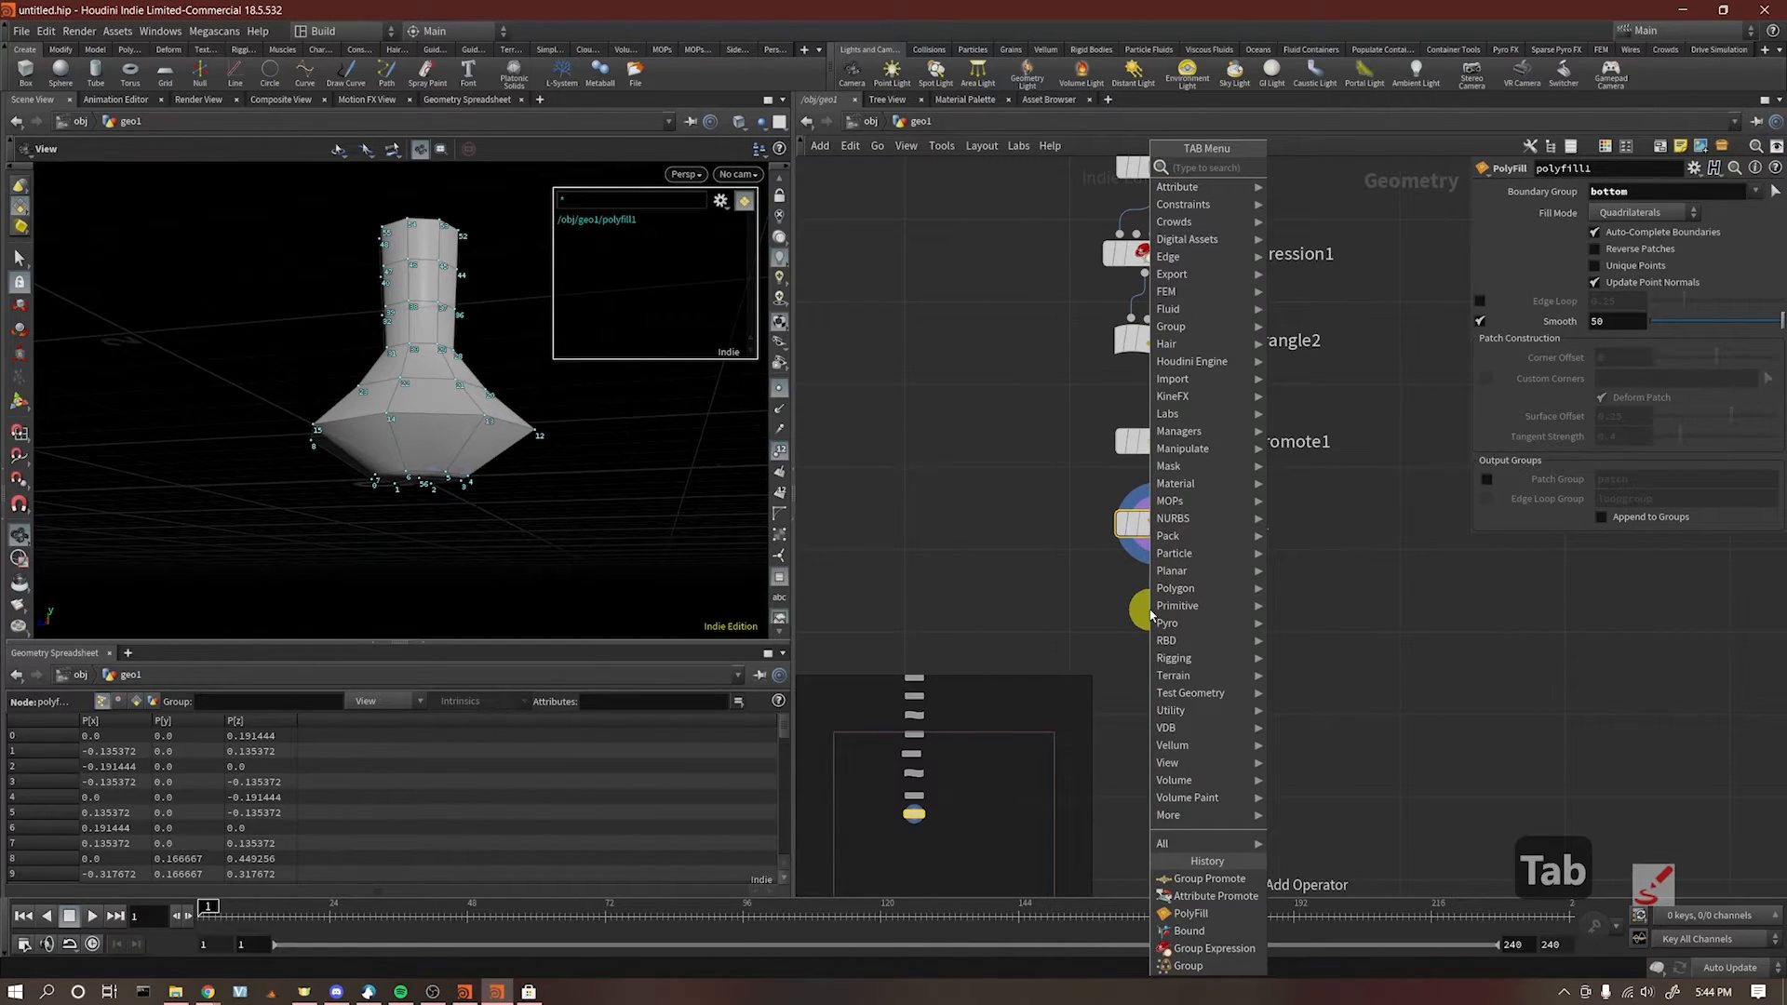
type("bel")
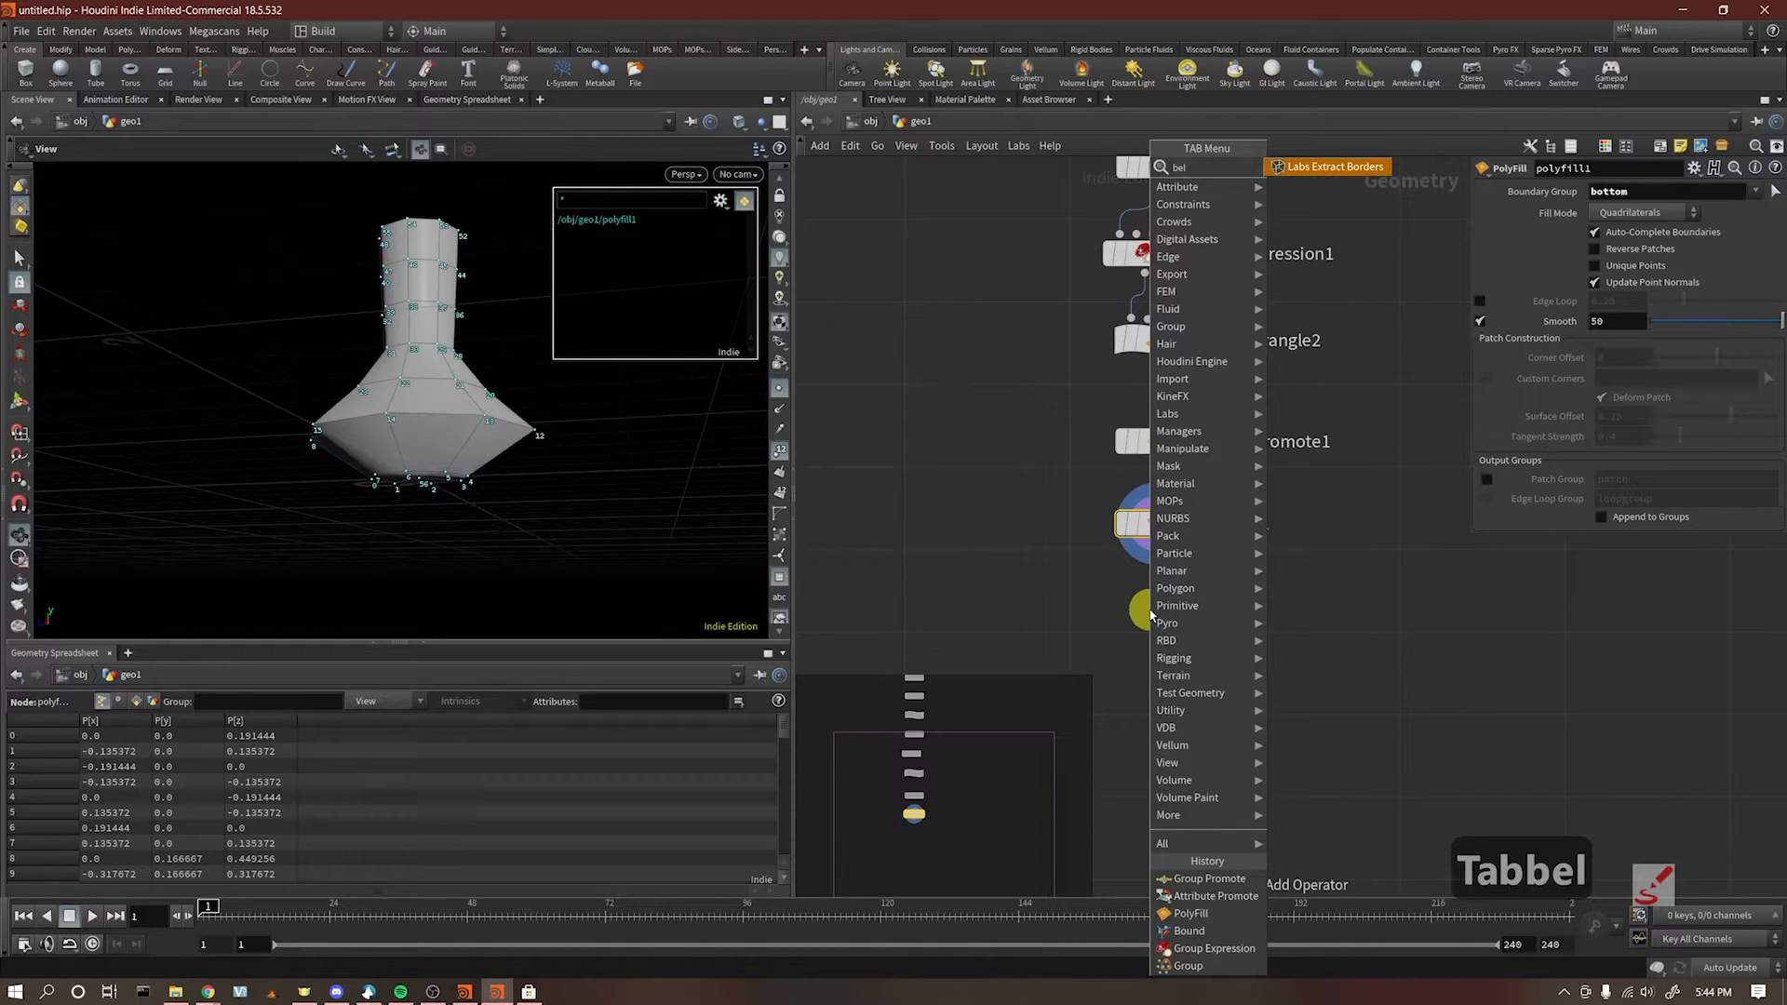
key("BackSpace")
key("BackSpace")
key("BackSpace")
type("bevel")
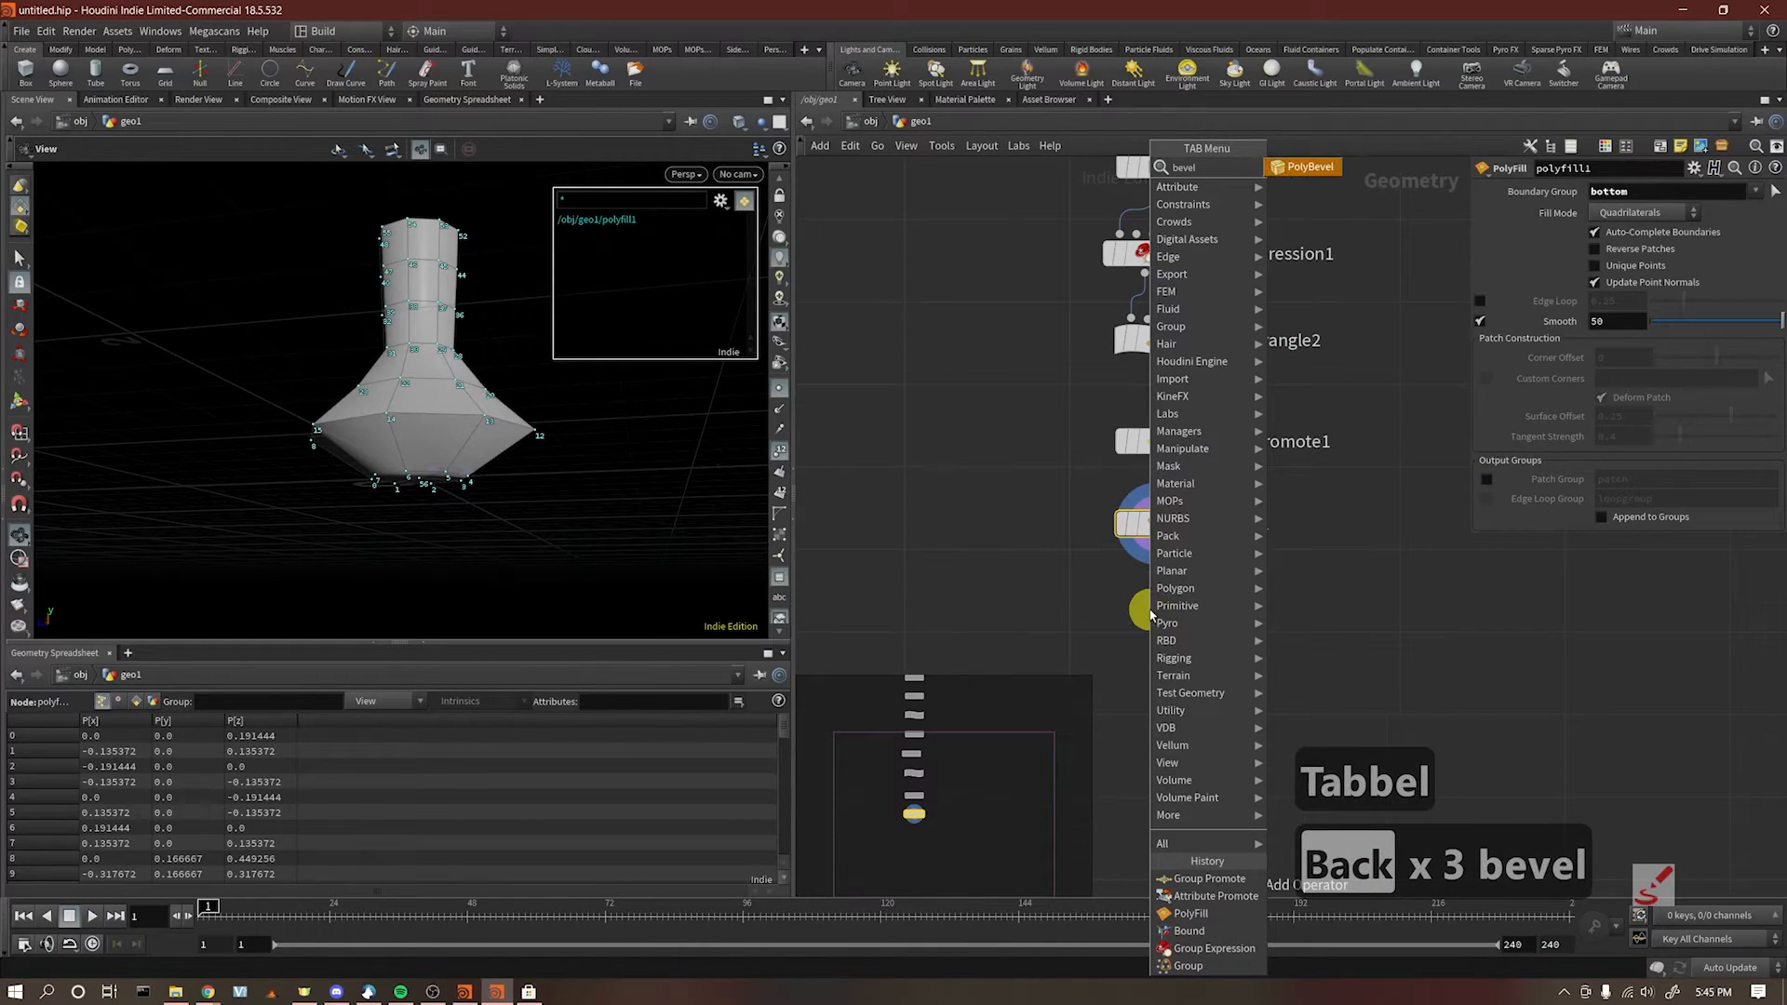
key("Return")
left_click(1171, 612)
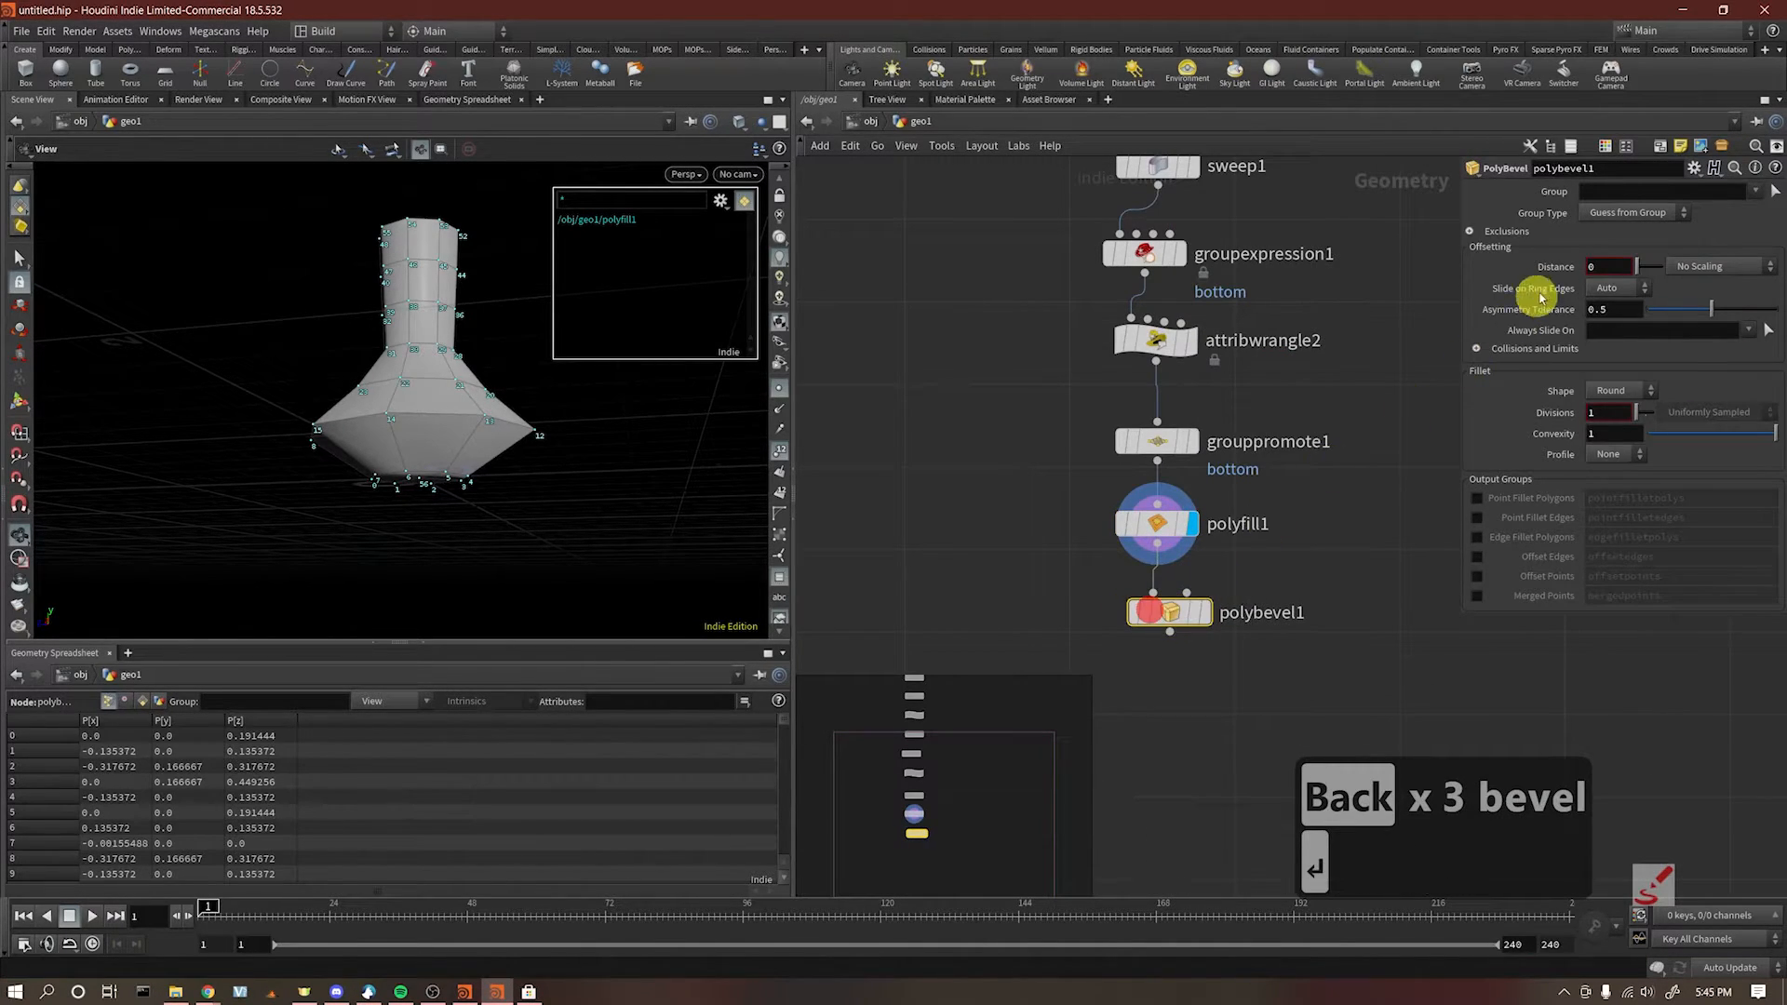
Step: Display polybevel1, restrict its Group to bottom and set its Distance to 0.17
left_click(1741, 206)
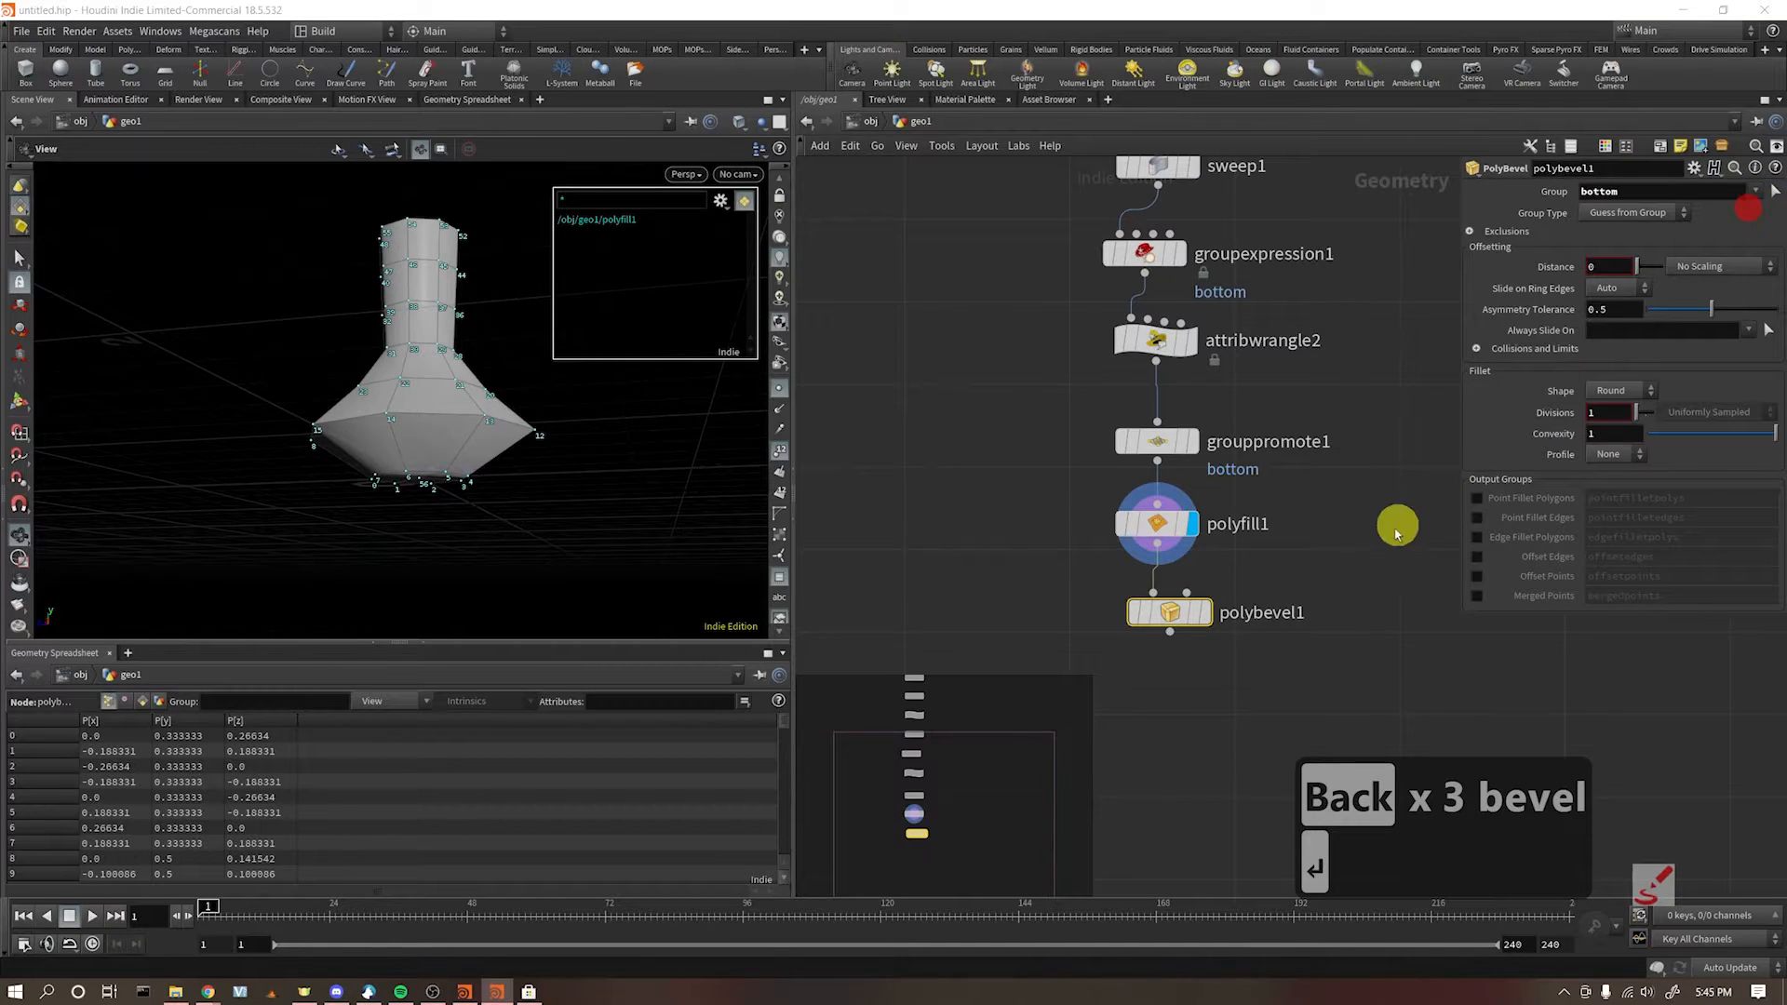
left_click(1203, 612)
left_click_drag(386, 518, 326, 485)
mouse_move(1640, 268)
left_mouse_down()
mouse_move(1624, 268)
mouse_move(1640, 268)
left_mouse_up()
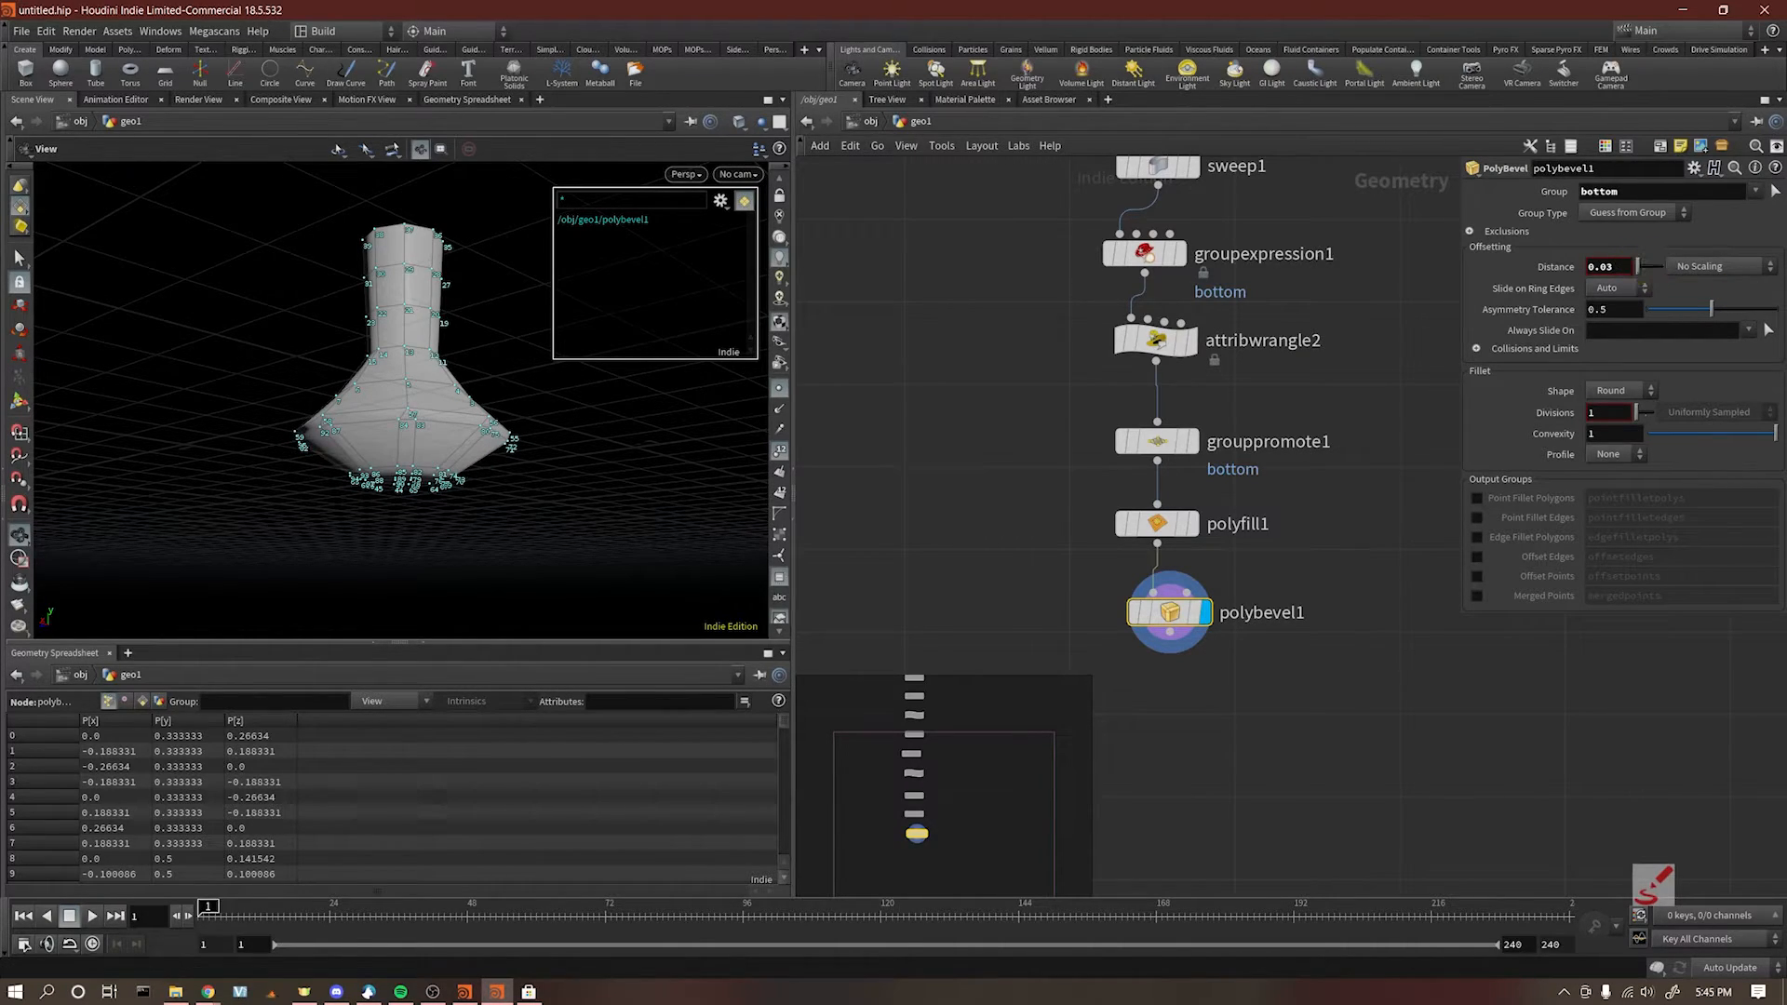
key("alt+Tab")
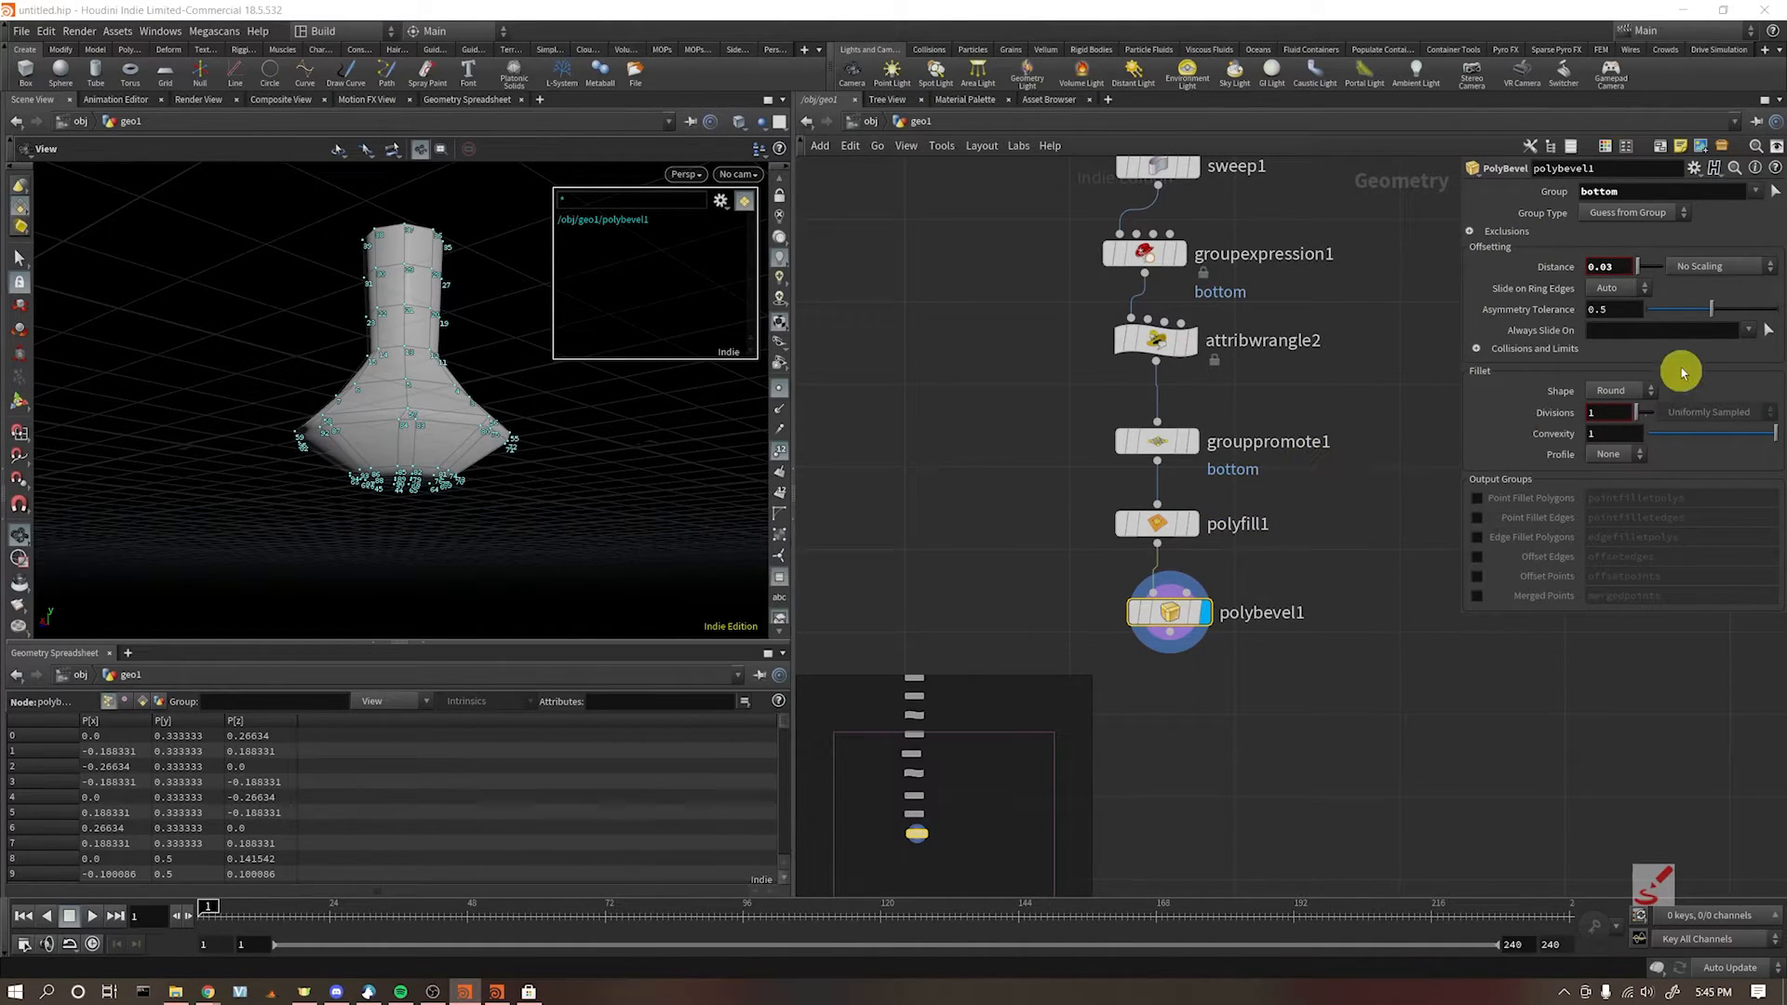
left_click_drag(1642, 272, 1643, 275)
Step: Display polyfill1 and examine the unbevelled bottle and its filled base
left_click_drag(1257, 667, 1150, 615)
left_click_drag(1293, 543, 1083, 506)
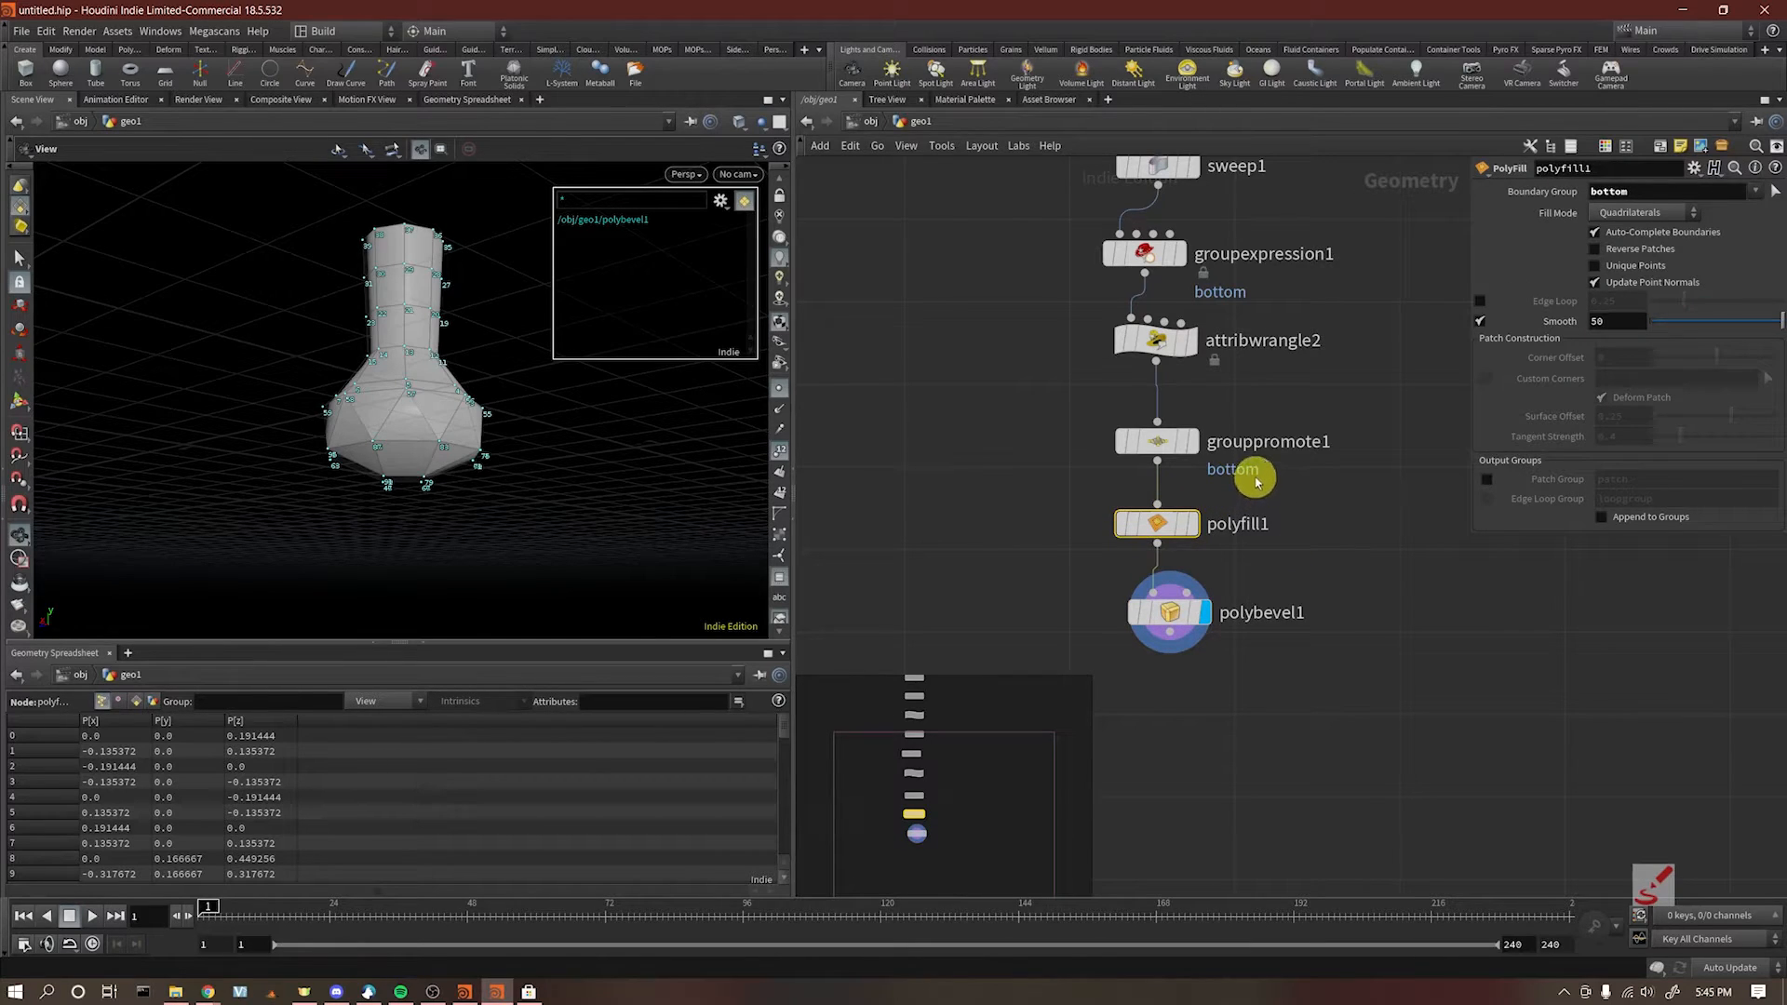
left_click(1193, 523)
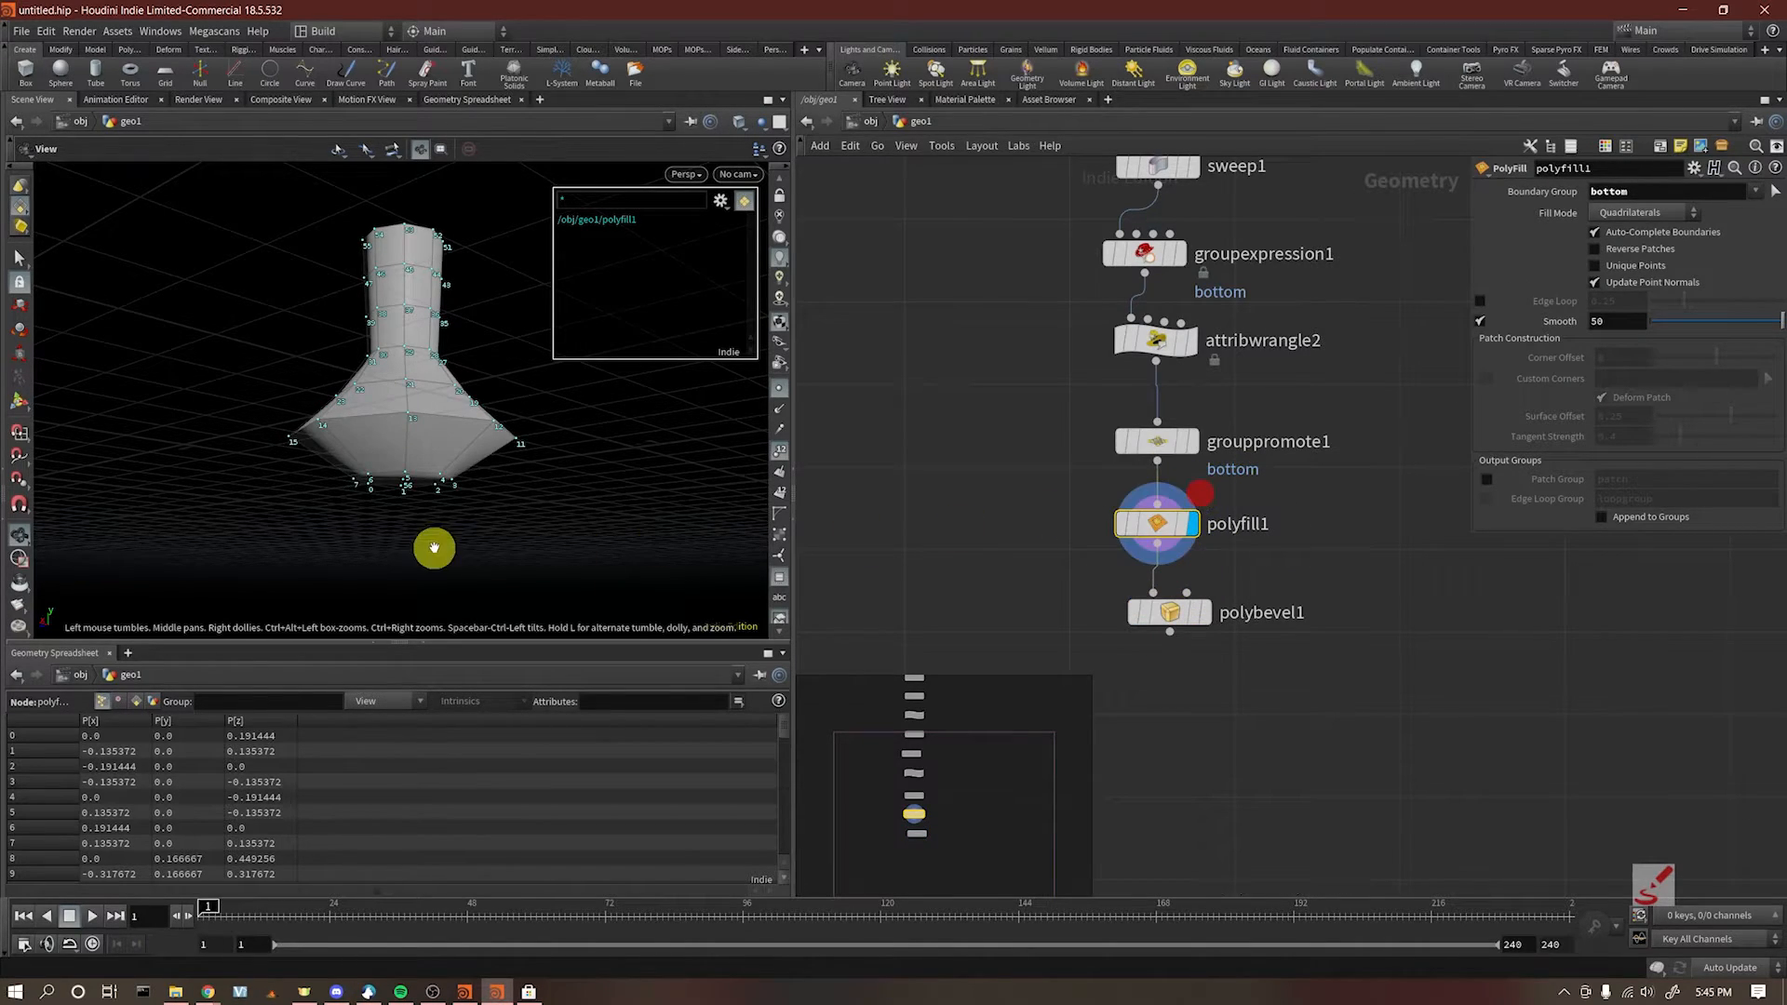
left_click_drag(400, 490, 358, 464)
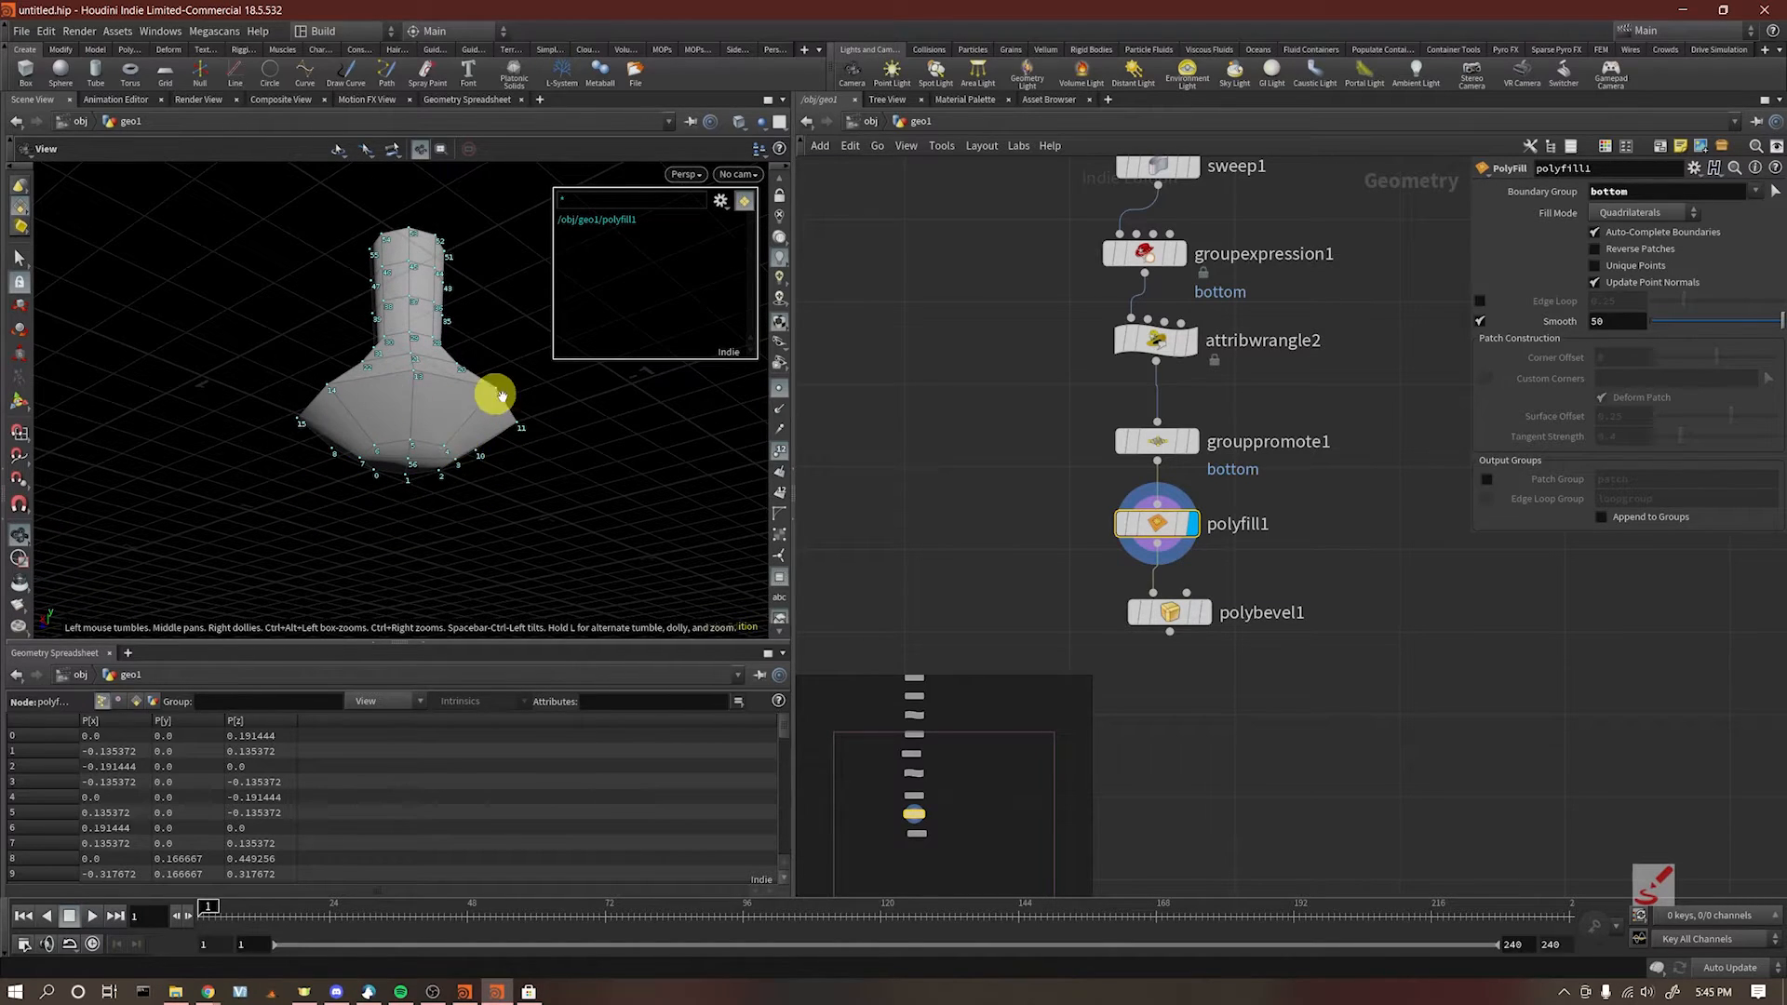
mouse_move(1158, 617)
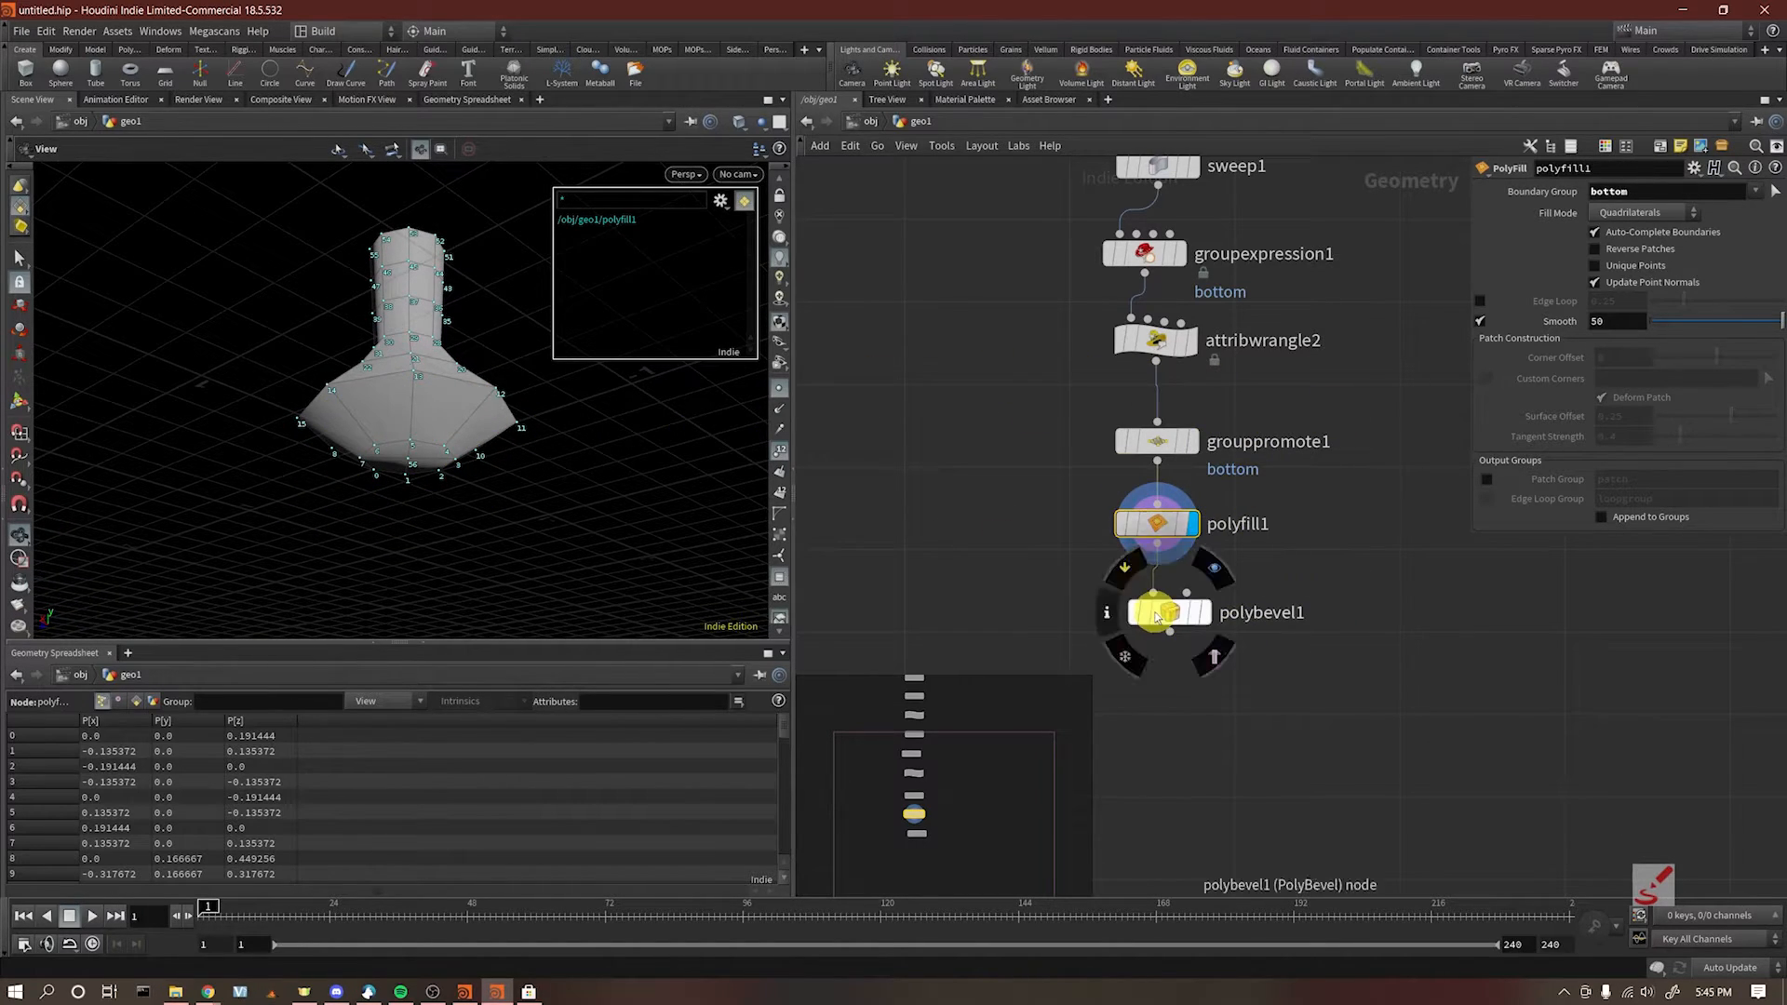
Step: Enable the Patch Group output named patch on polyfill1 and switch the viewport group list to Primitives
left_click(1487, 480)
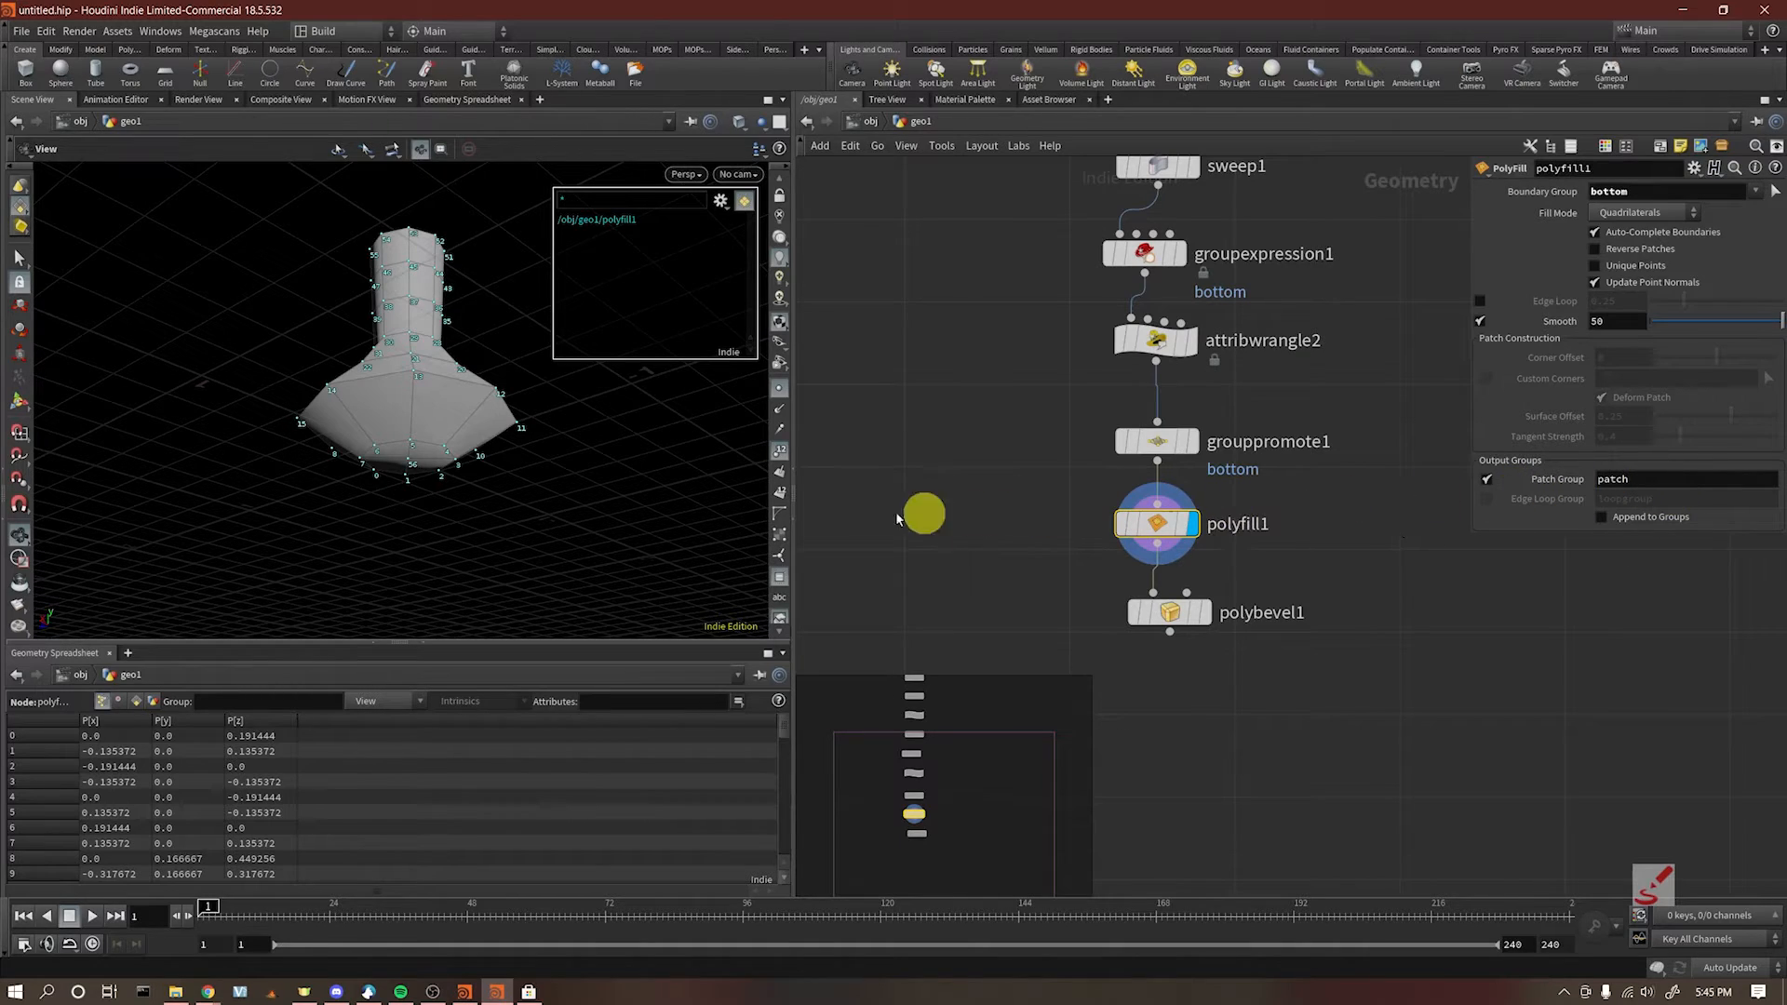
left_click(720, 201)
left_click(777, 238)
mouse_move(650, 246)
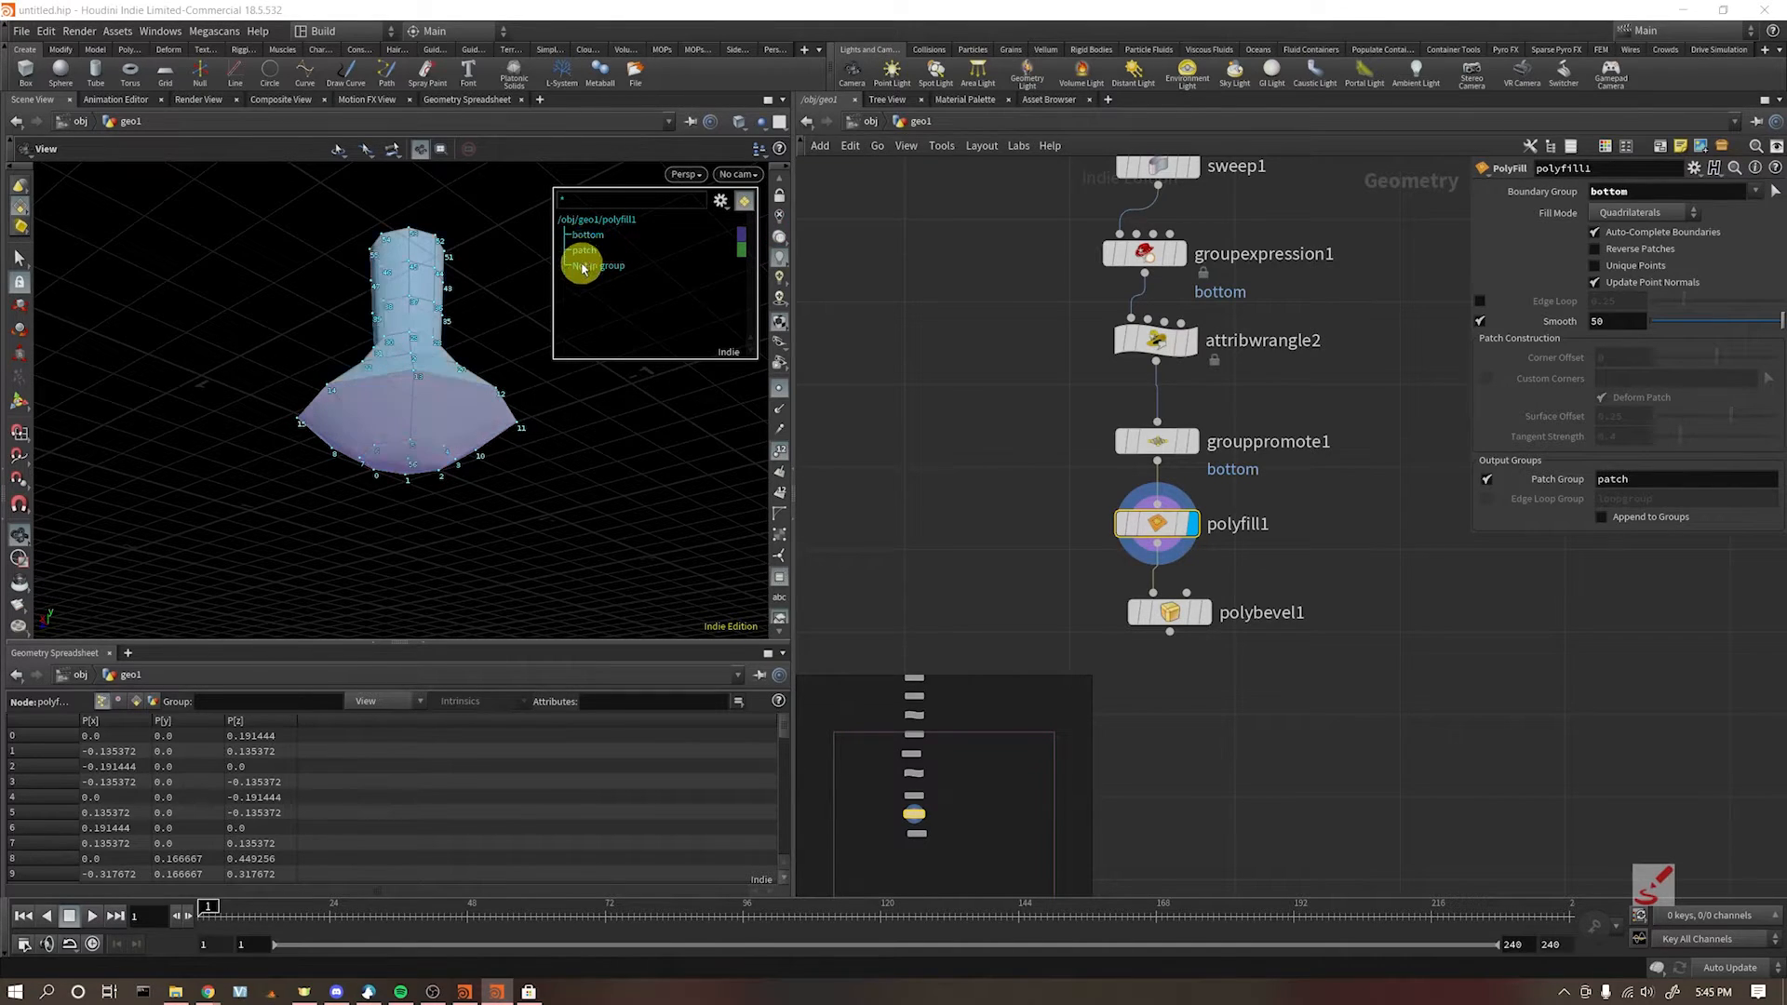
Step: Display polybevel1 and change its Group to patch
left_click(1201, 610)
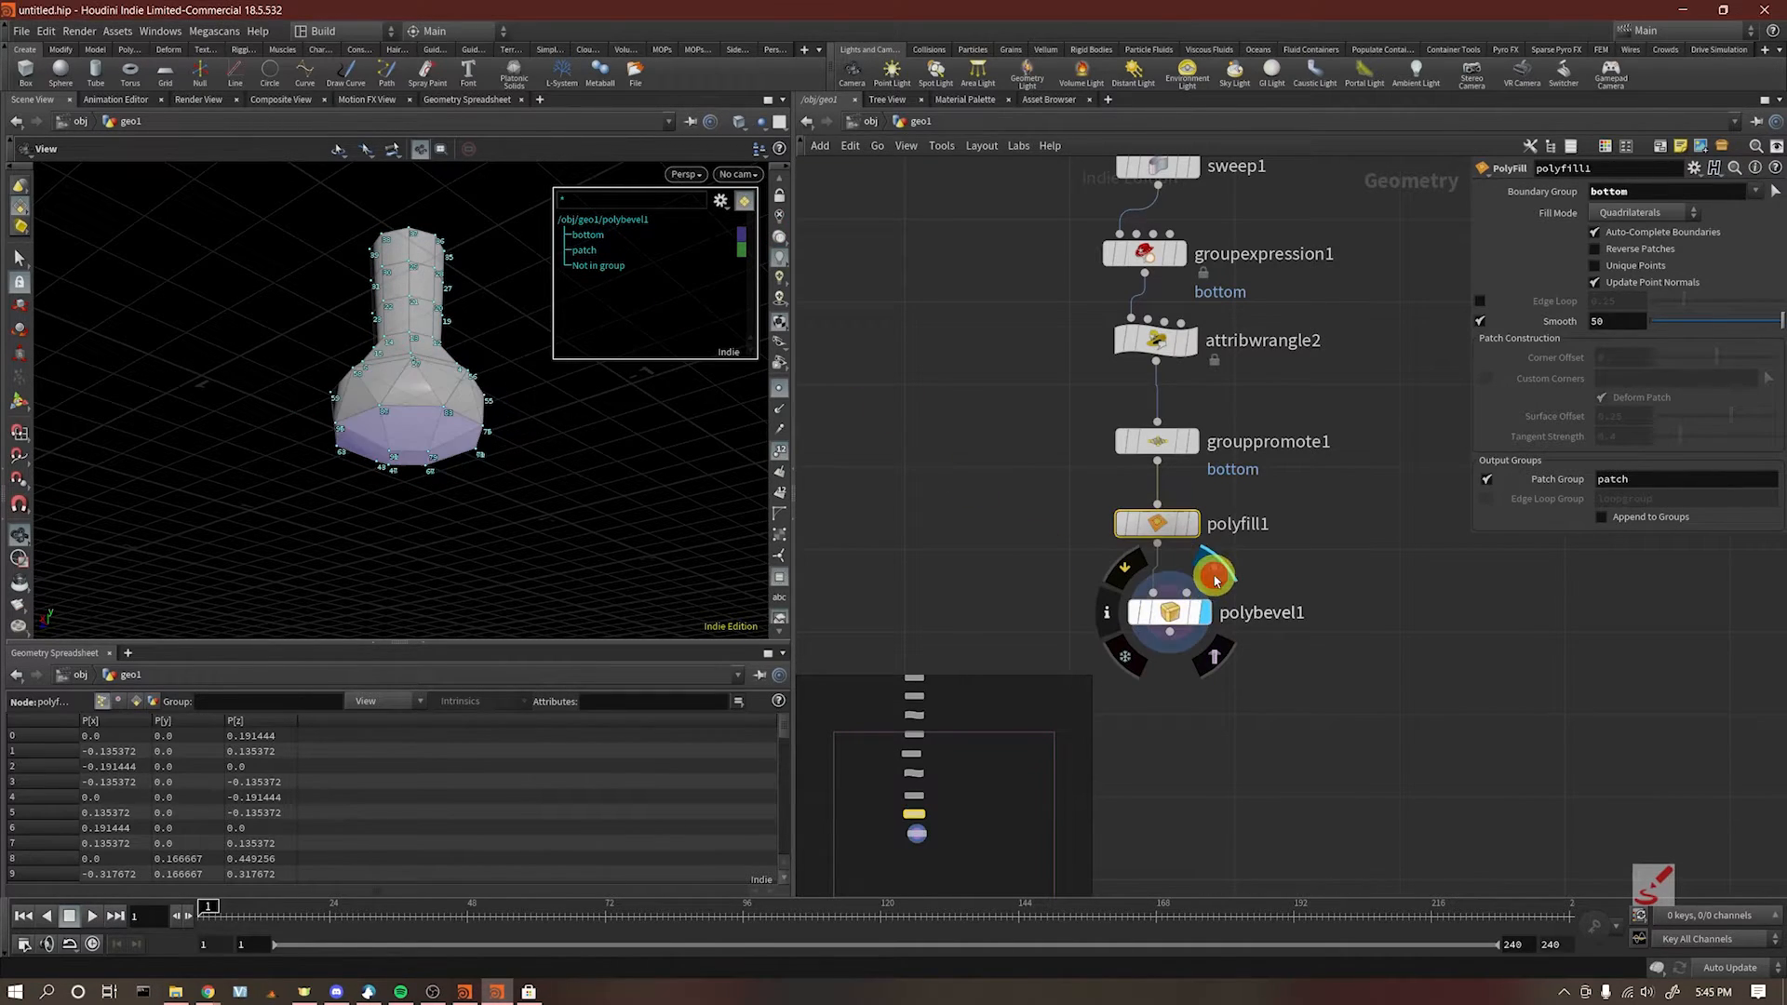
left_click(1170, 614)
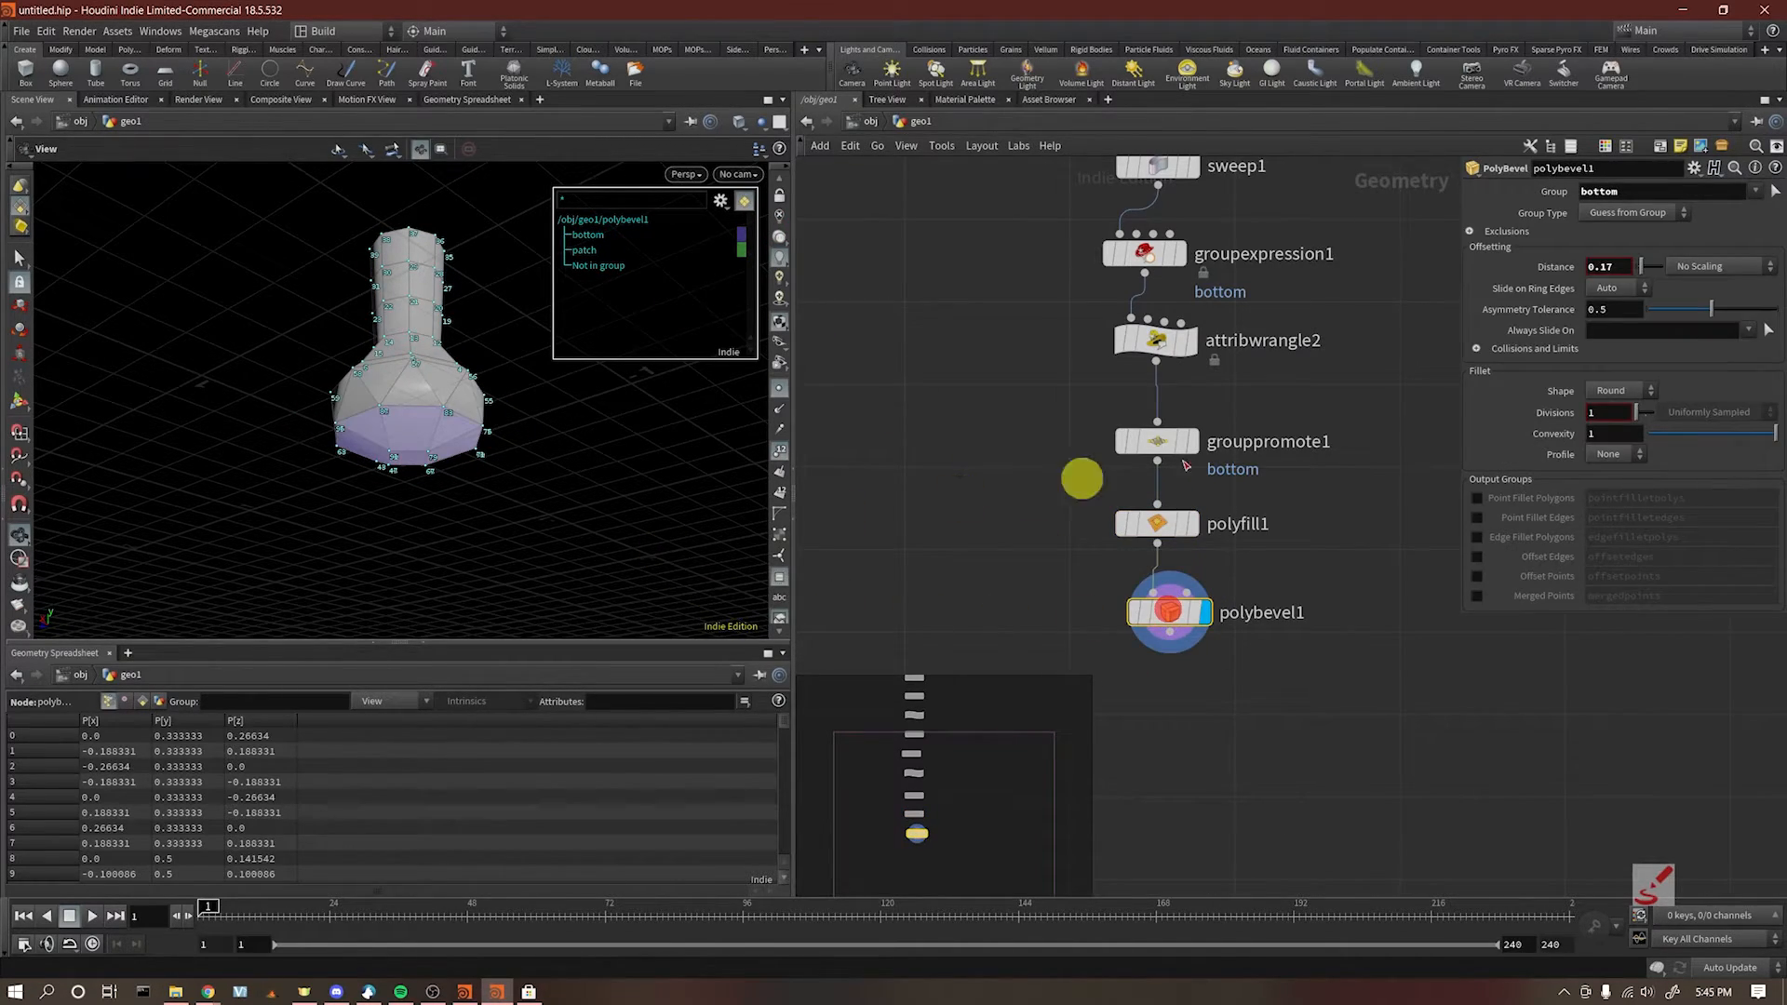
double_click(1675, 193)
type("patch")
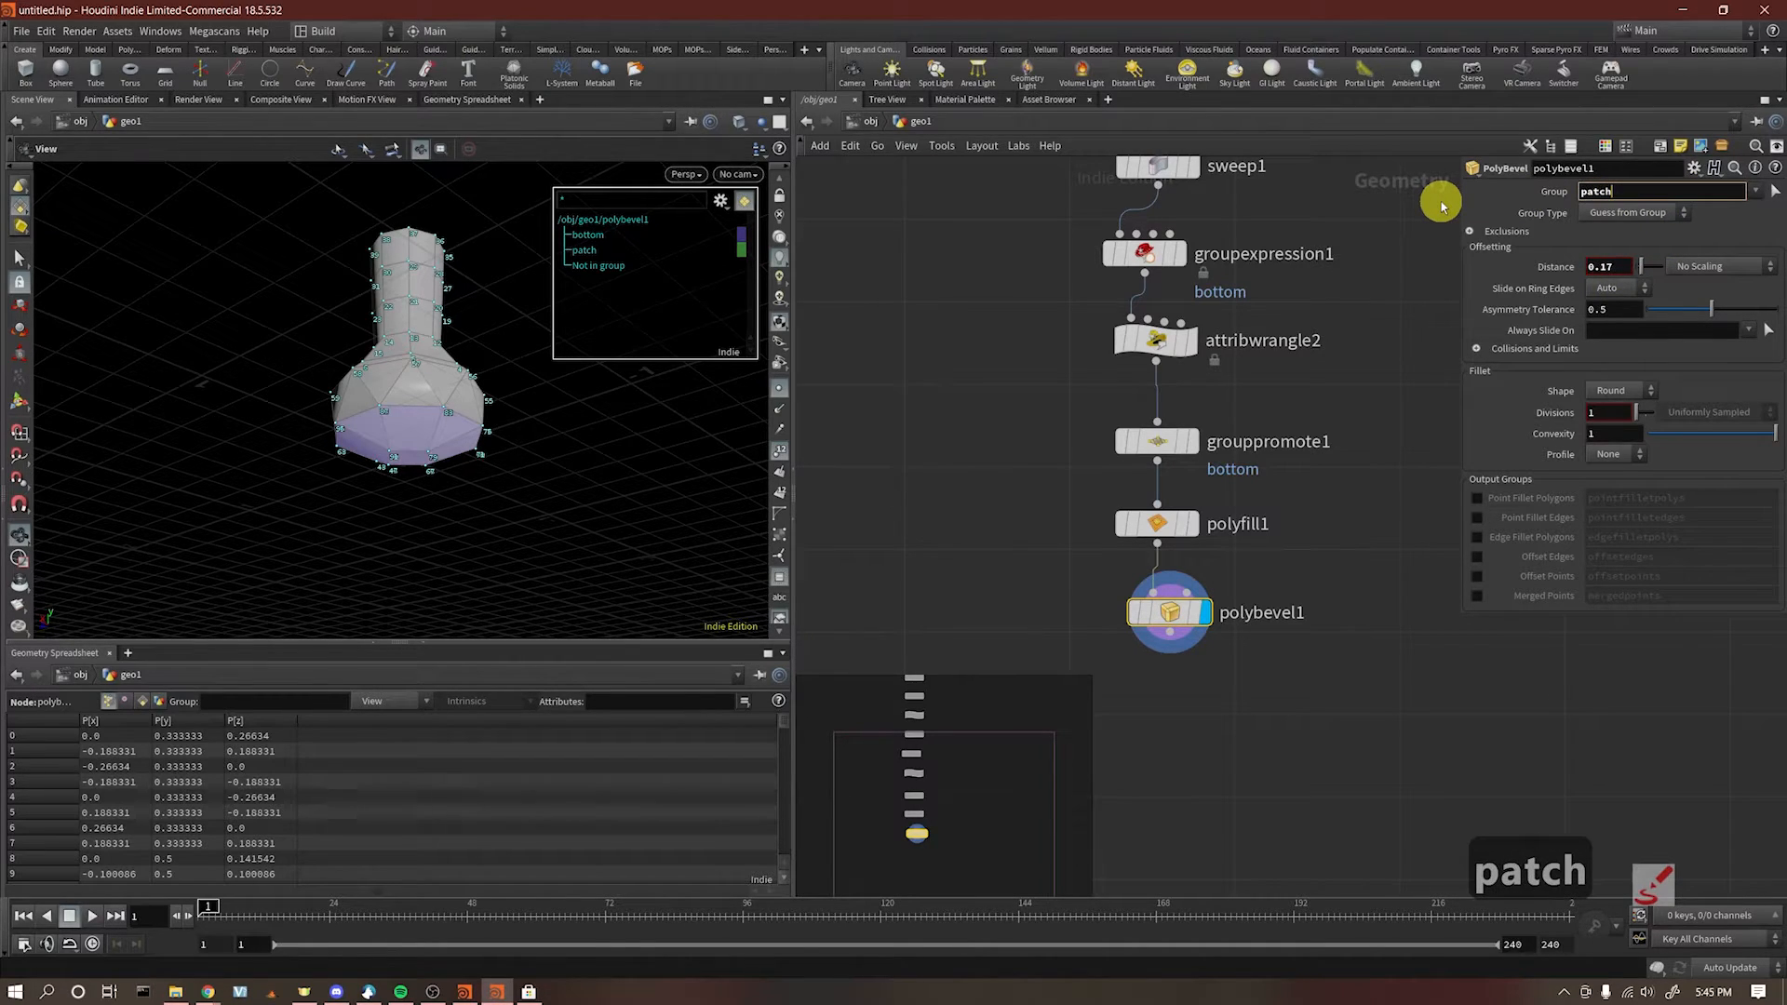
left_click(1404, 740)
left_click_drag(571, 506, 511, 511)
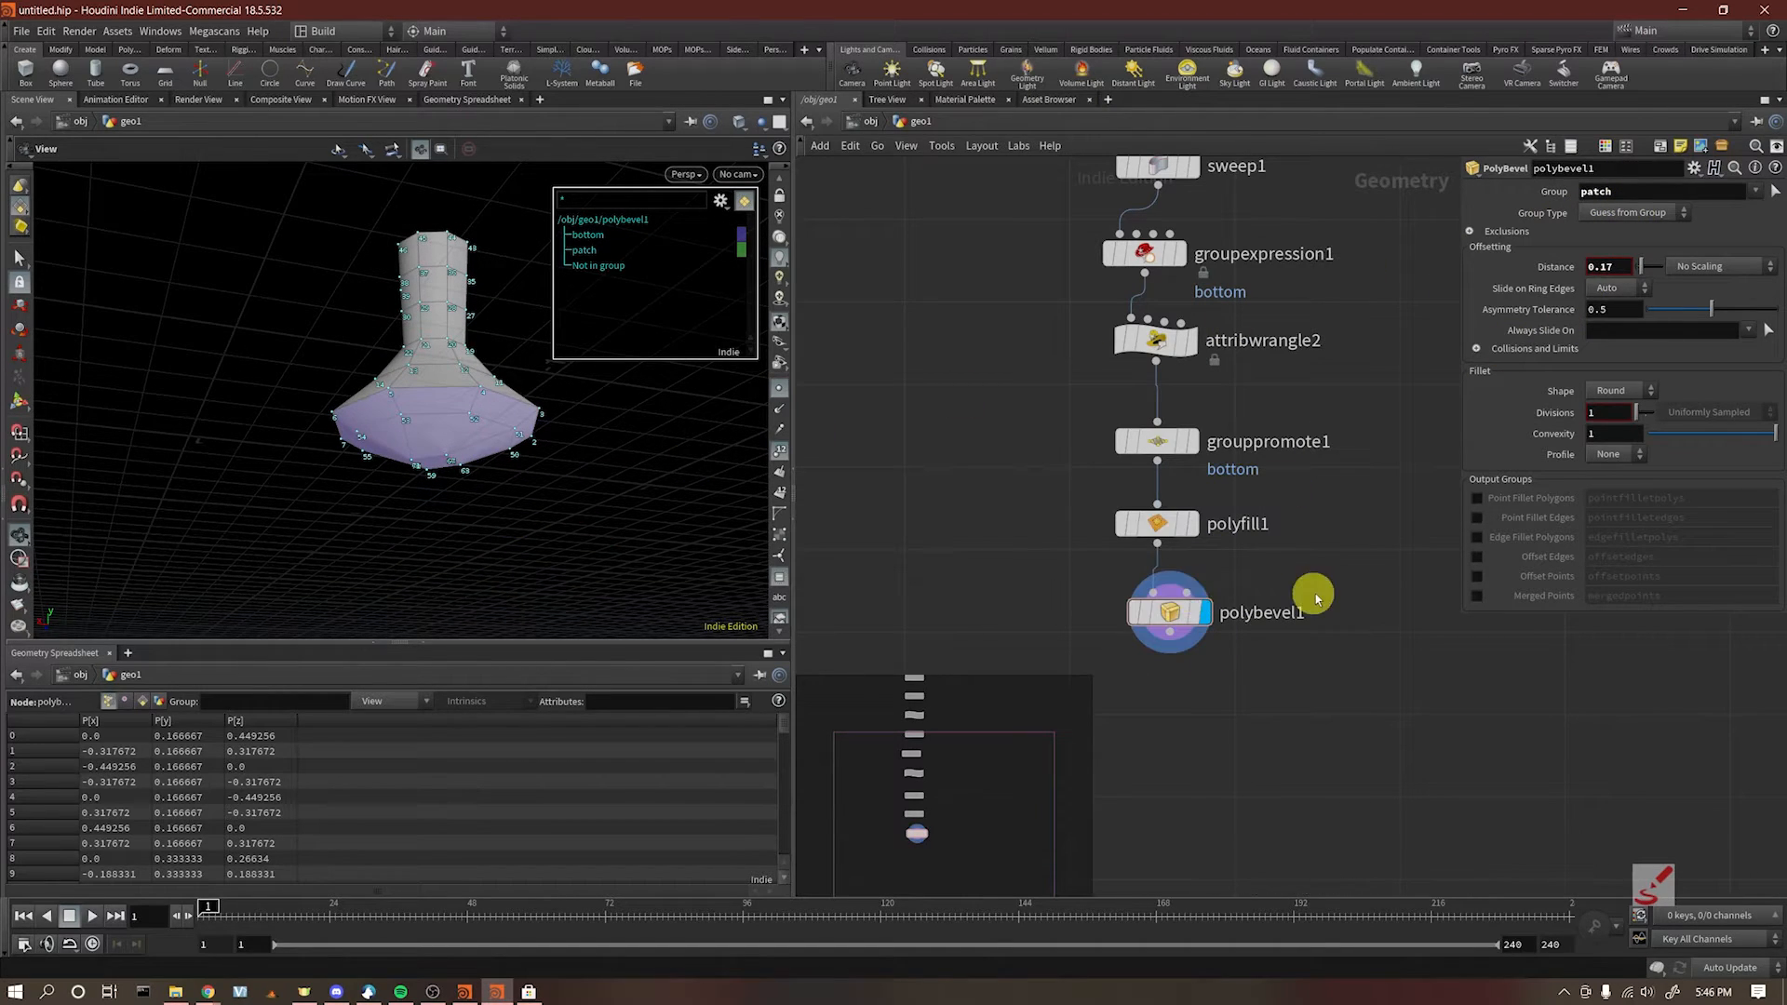
Step: Hide the viewport group list, then set polybevel1's Distance to 0.14 and Divisions to 3
left_click(779, 579)
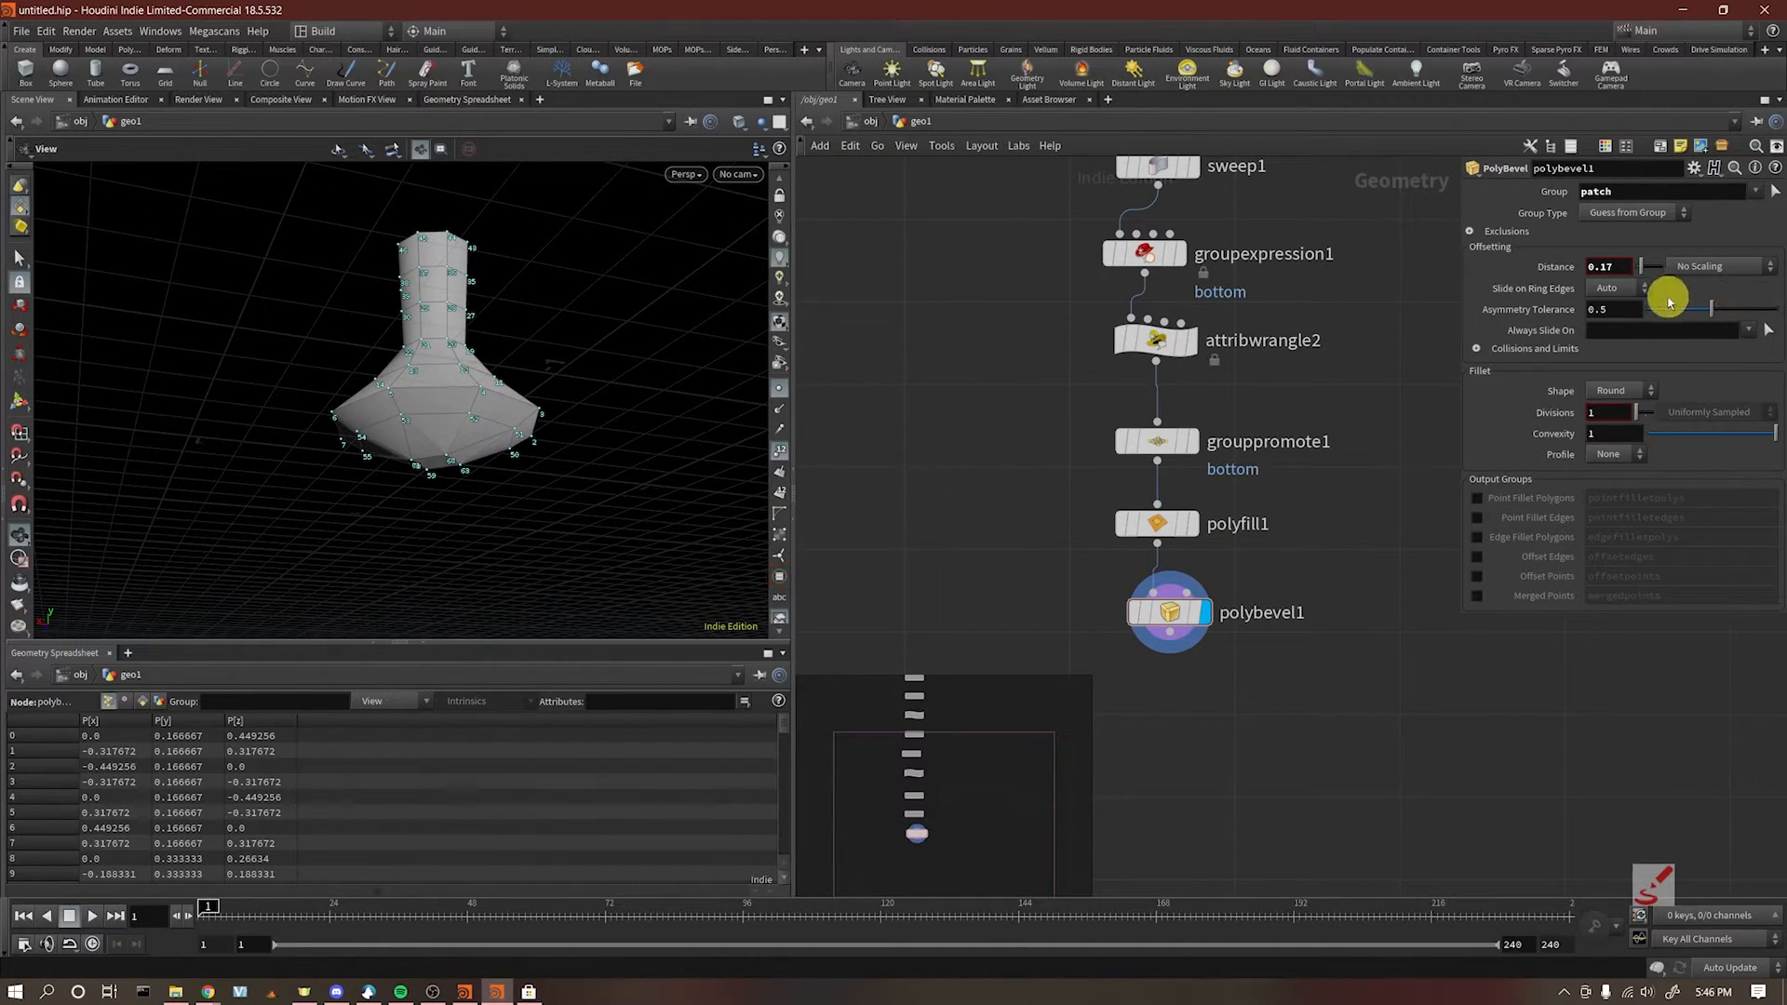
left_click_drag(1649, 270, 1643, 270)
left_click_drag(667, 452, 553, 472)
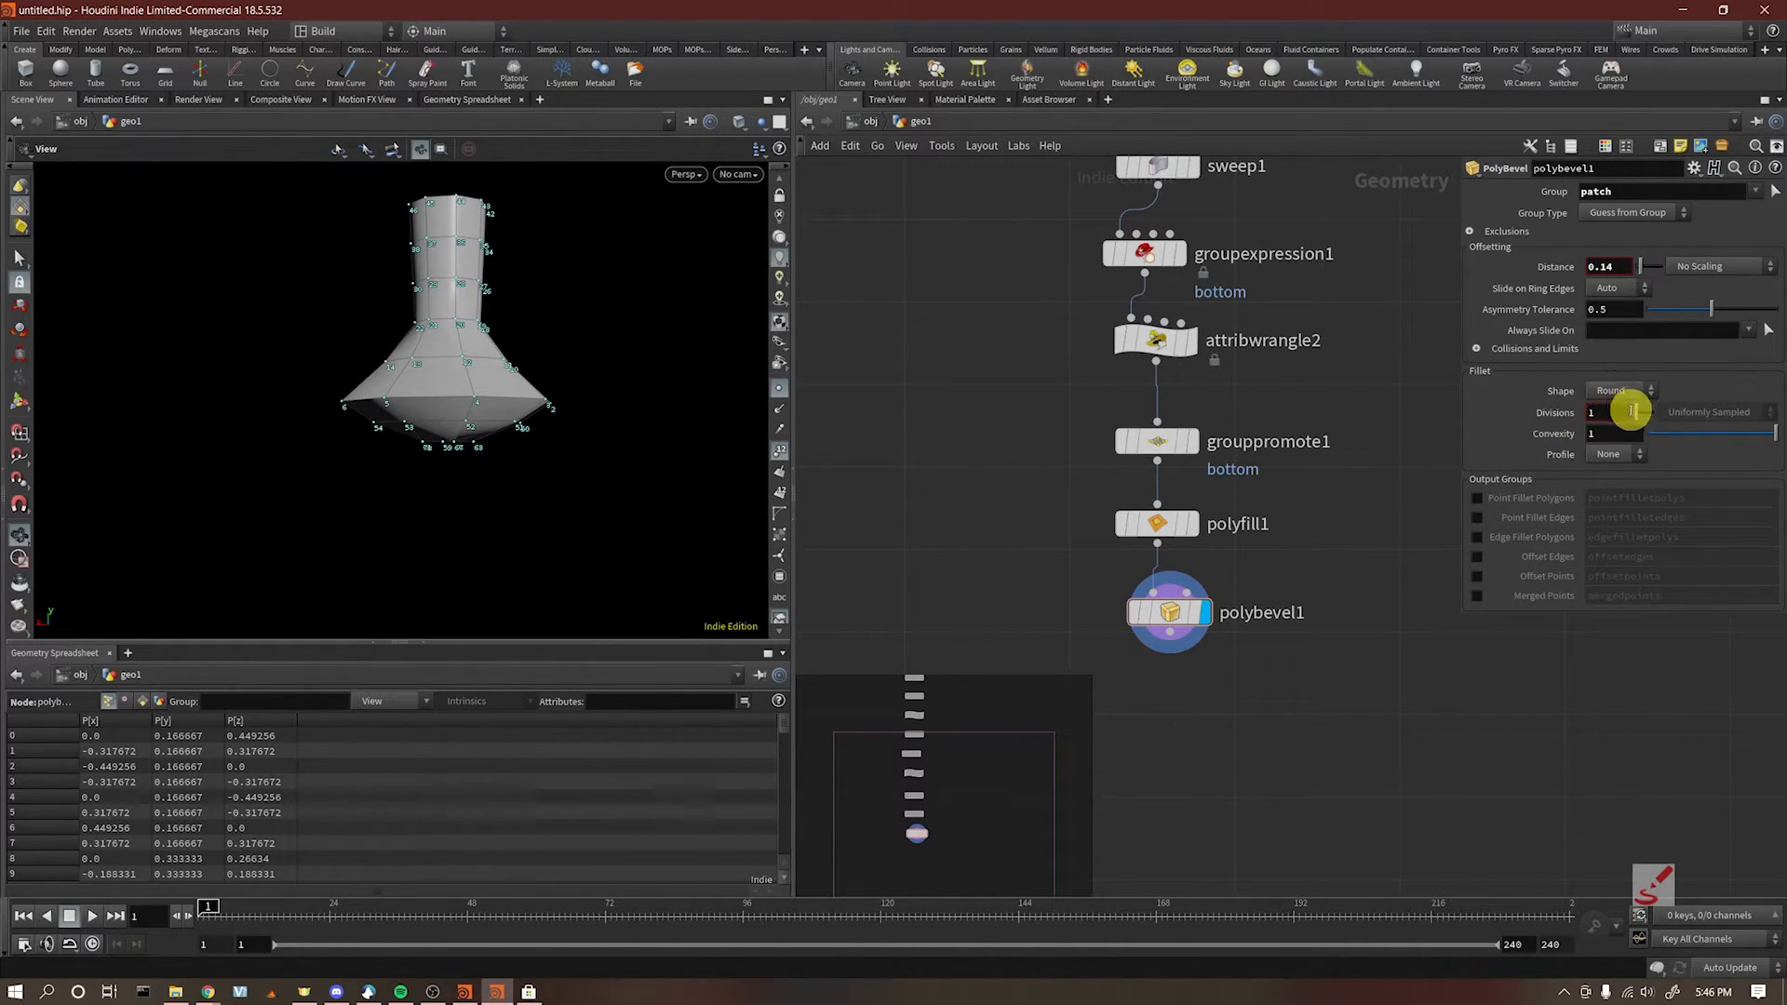
left_click_drag(1638, 415, 1637, 408)
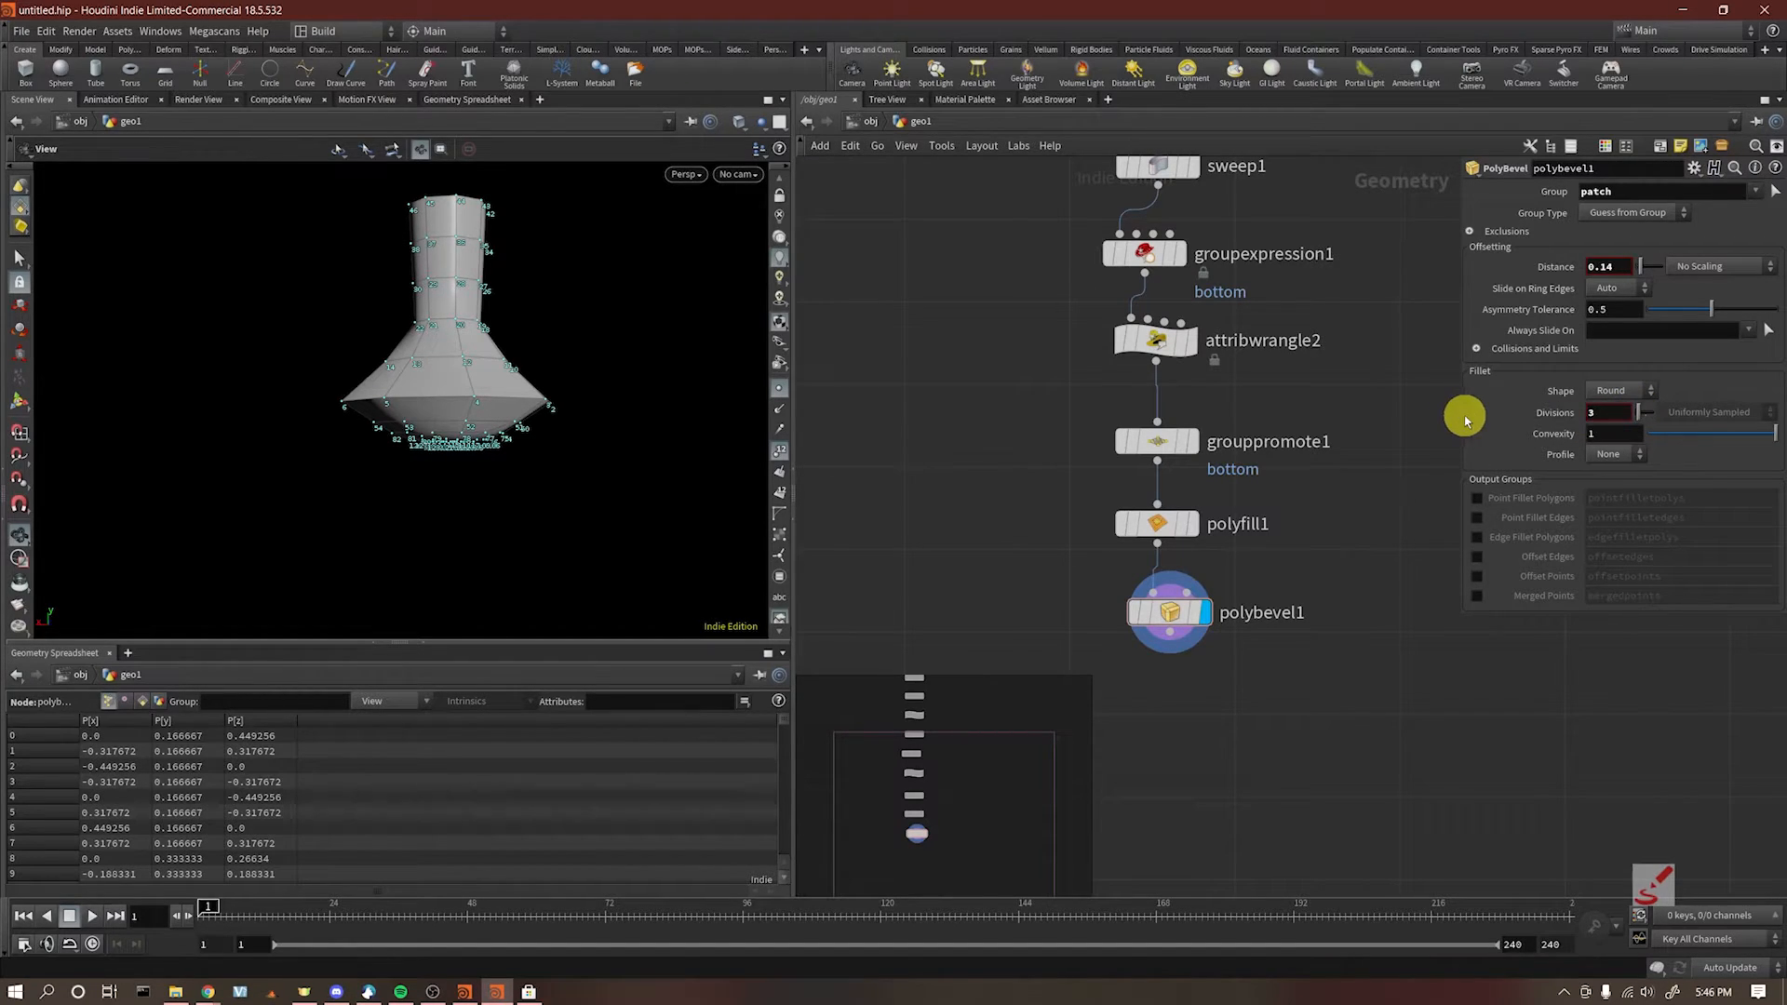
left_click_drag(1459, 417, 1431, 414)
Step: Turn off the viewport point numbers and set polybevel1's Divisions to 4 and Distance to 0.19
left_click(775, 452)
left_click_drag(453, 464, 494, 335)
left_click_drag(1616, 412, 1617, 412)
left_click_drag(1621, 266, 1622, 267)
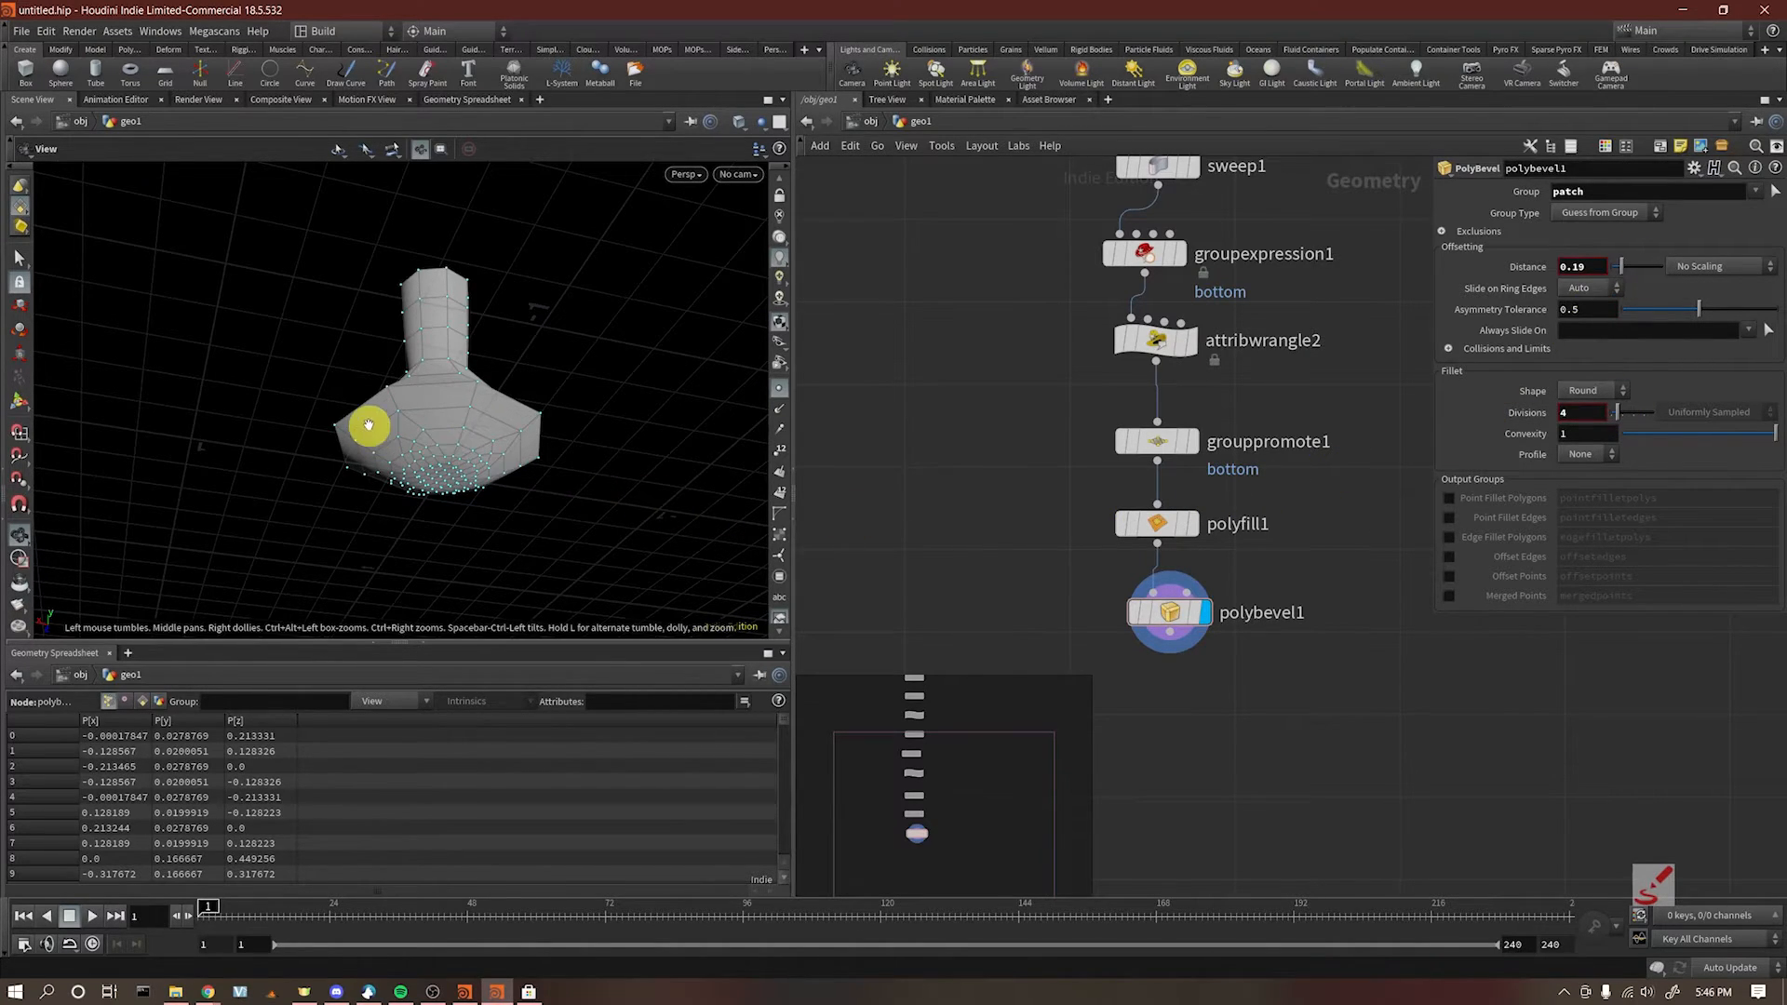
left_click_drag(367, 421, 345, 491)
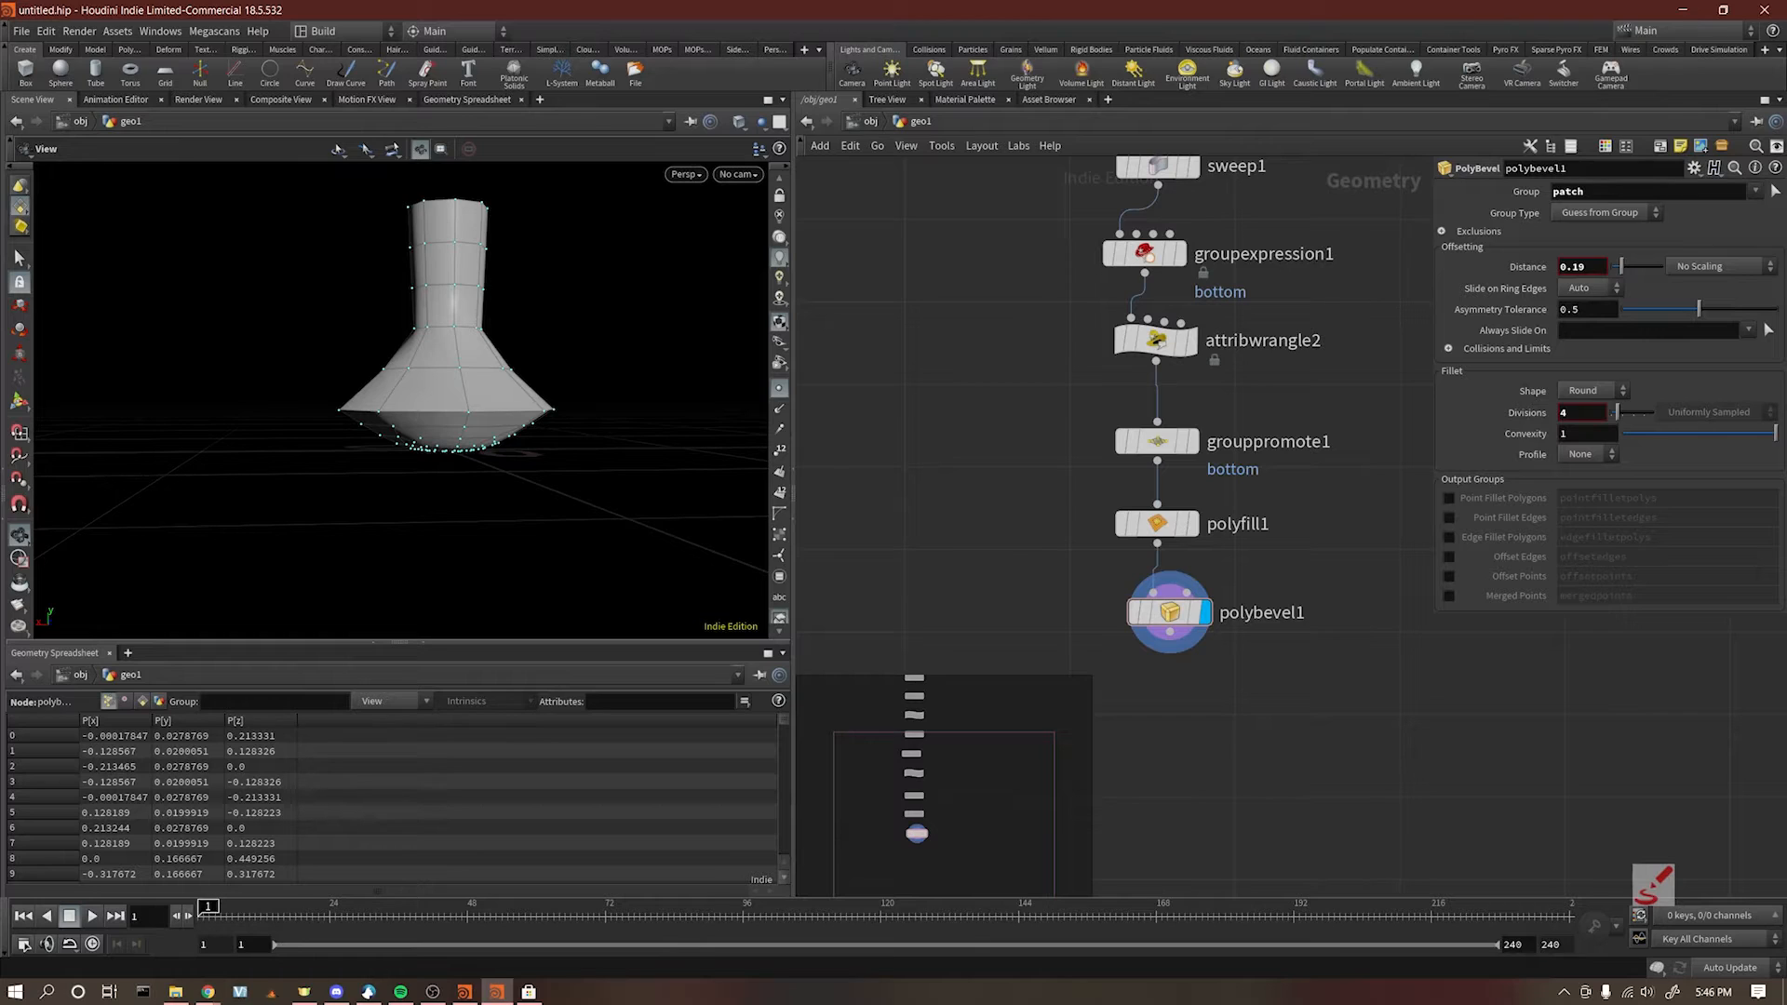
key("alt+Tab")
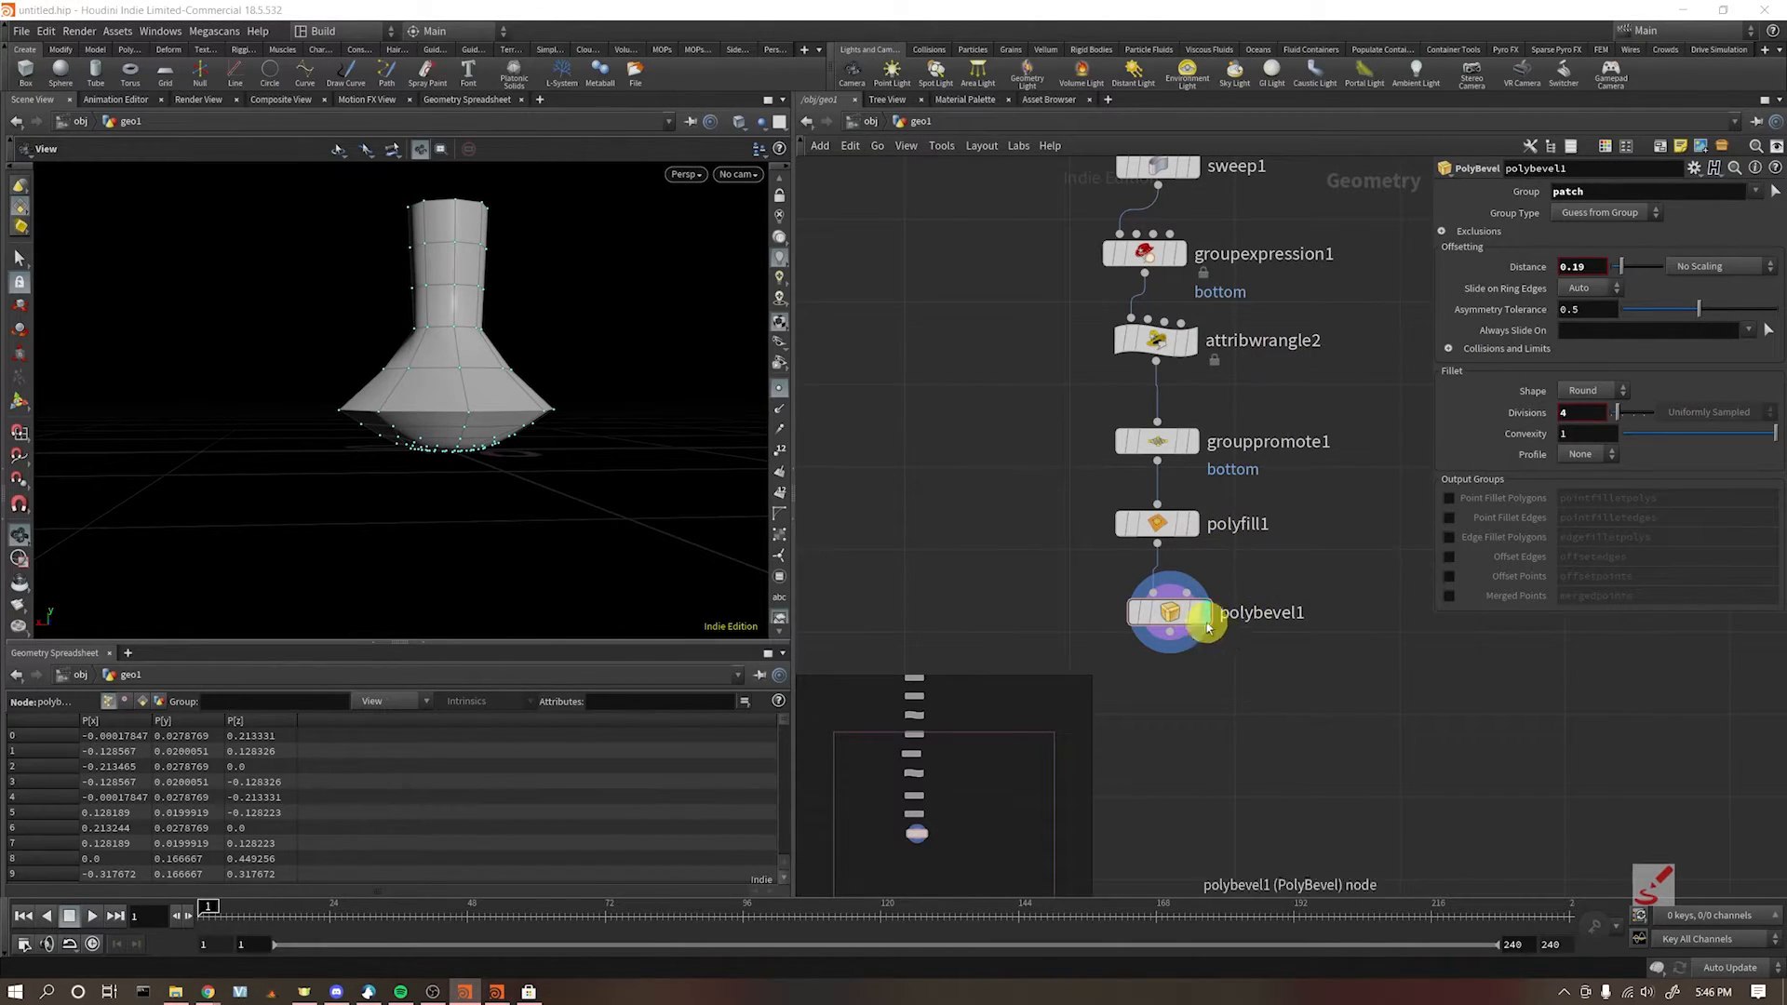
Step: Display polyfill1 and try the Triangle Fan fill mode on the bottle's base
left_click(1180, 526)
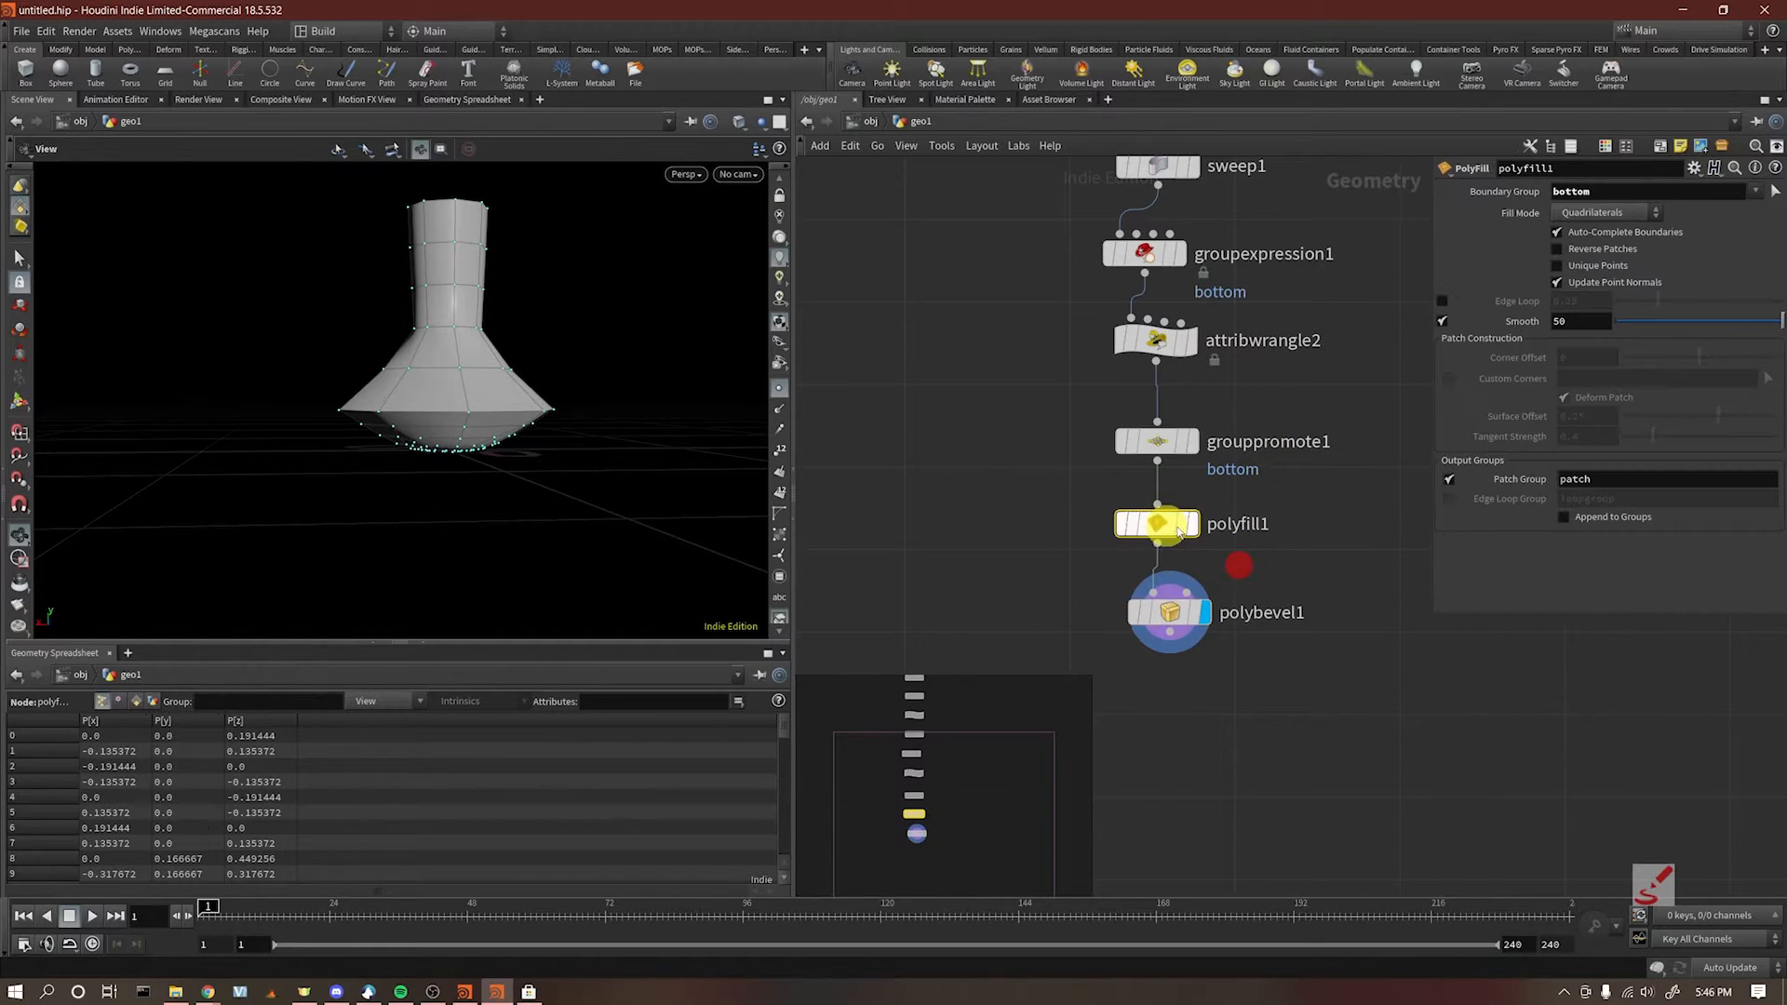
left_click(1650, 214)
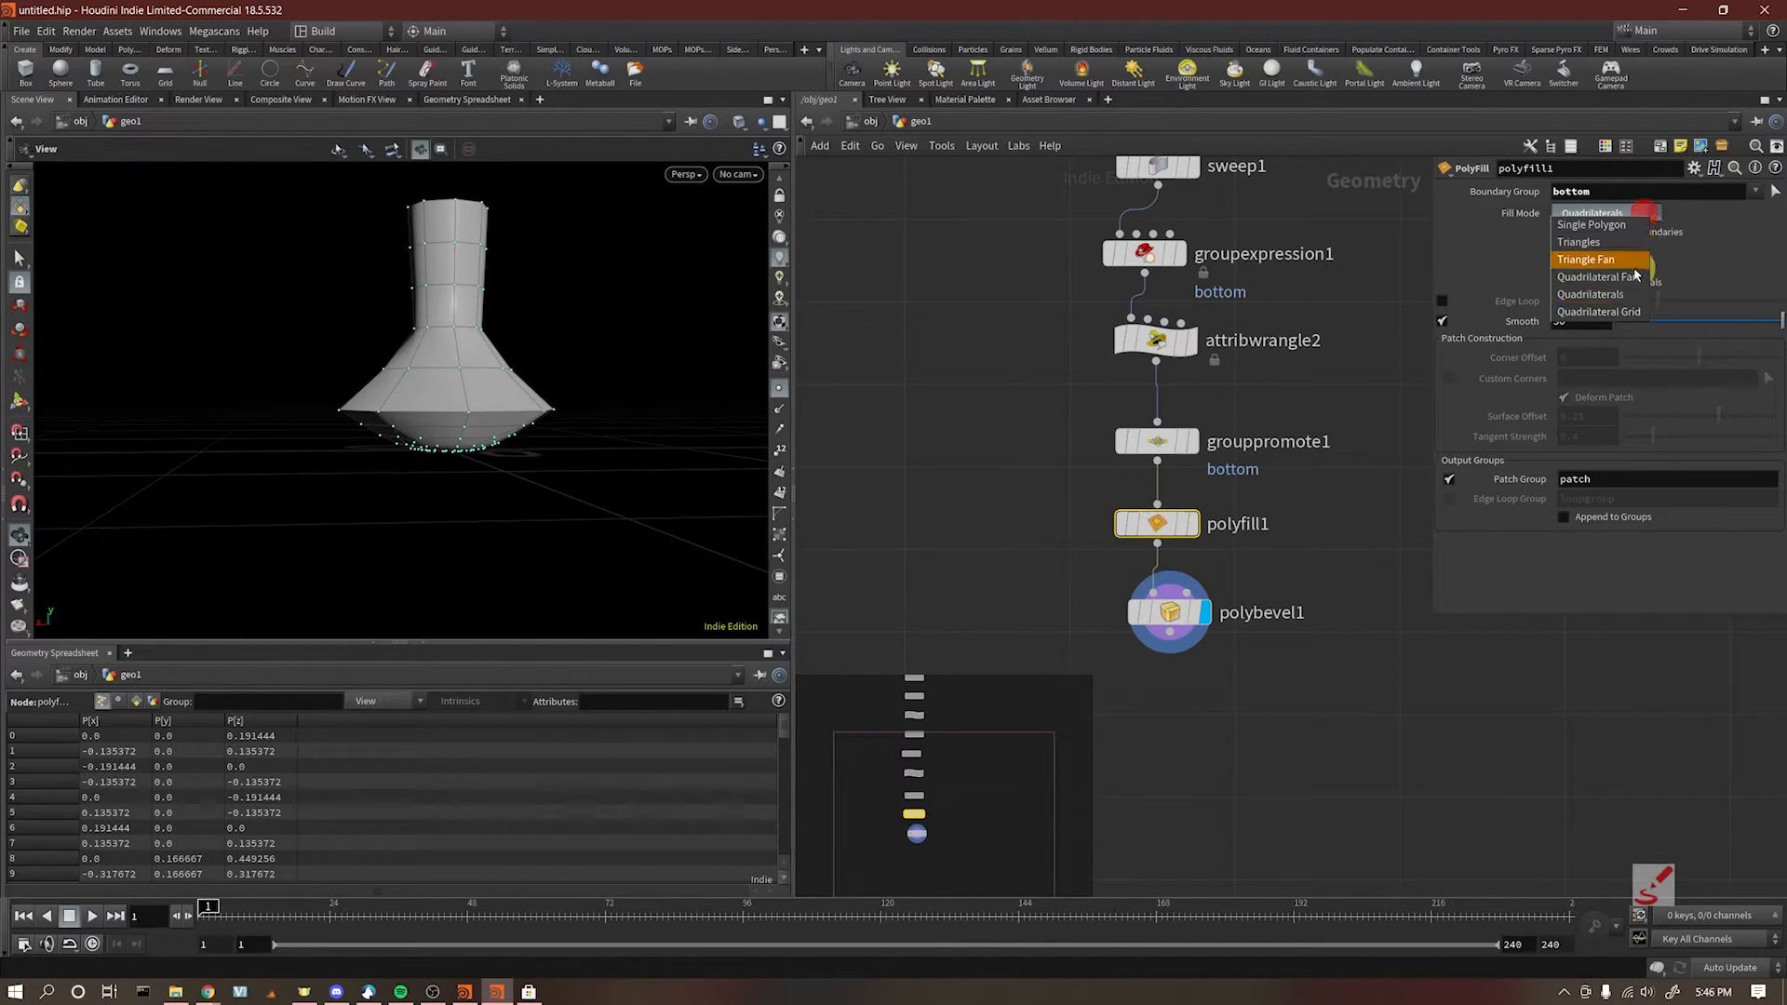
left_click(1297, 527)
left_click_drag(395, 470, 416, 288)
left_click(1597, 213)
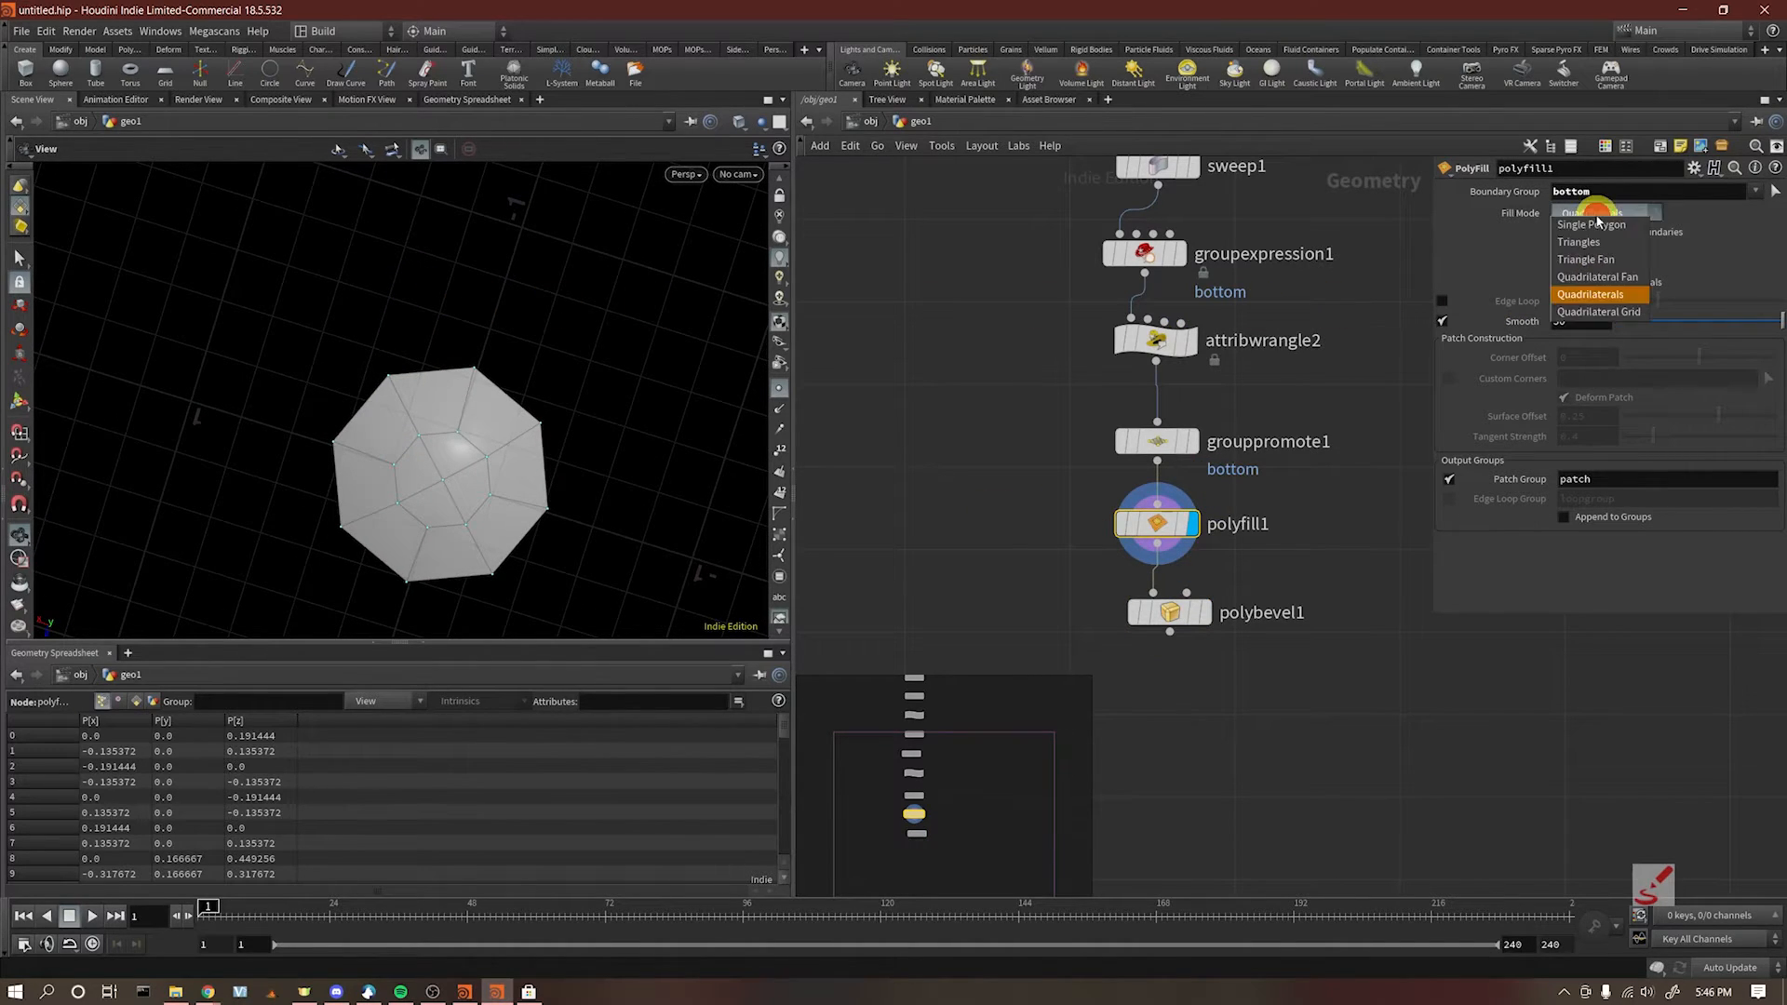
left_click(1599, 260)
Step: Set polyfill1's Fill Mode to Single Polygon
left_click(1621, 215)
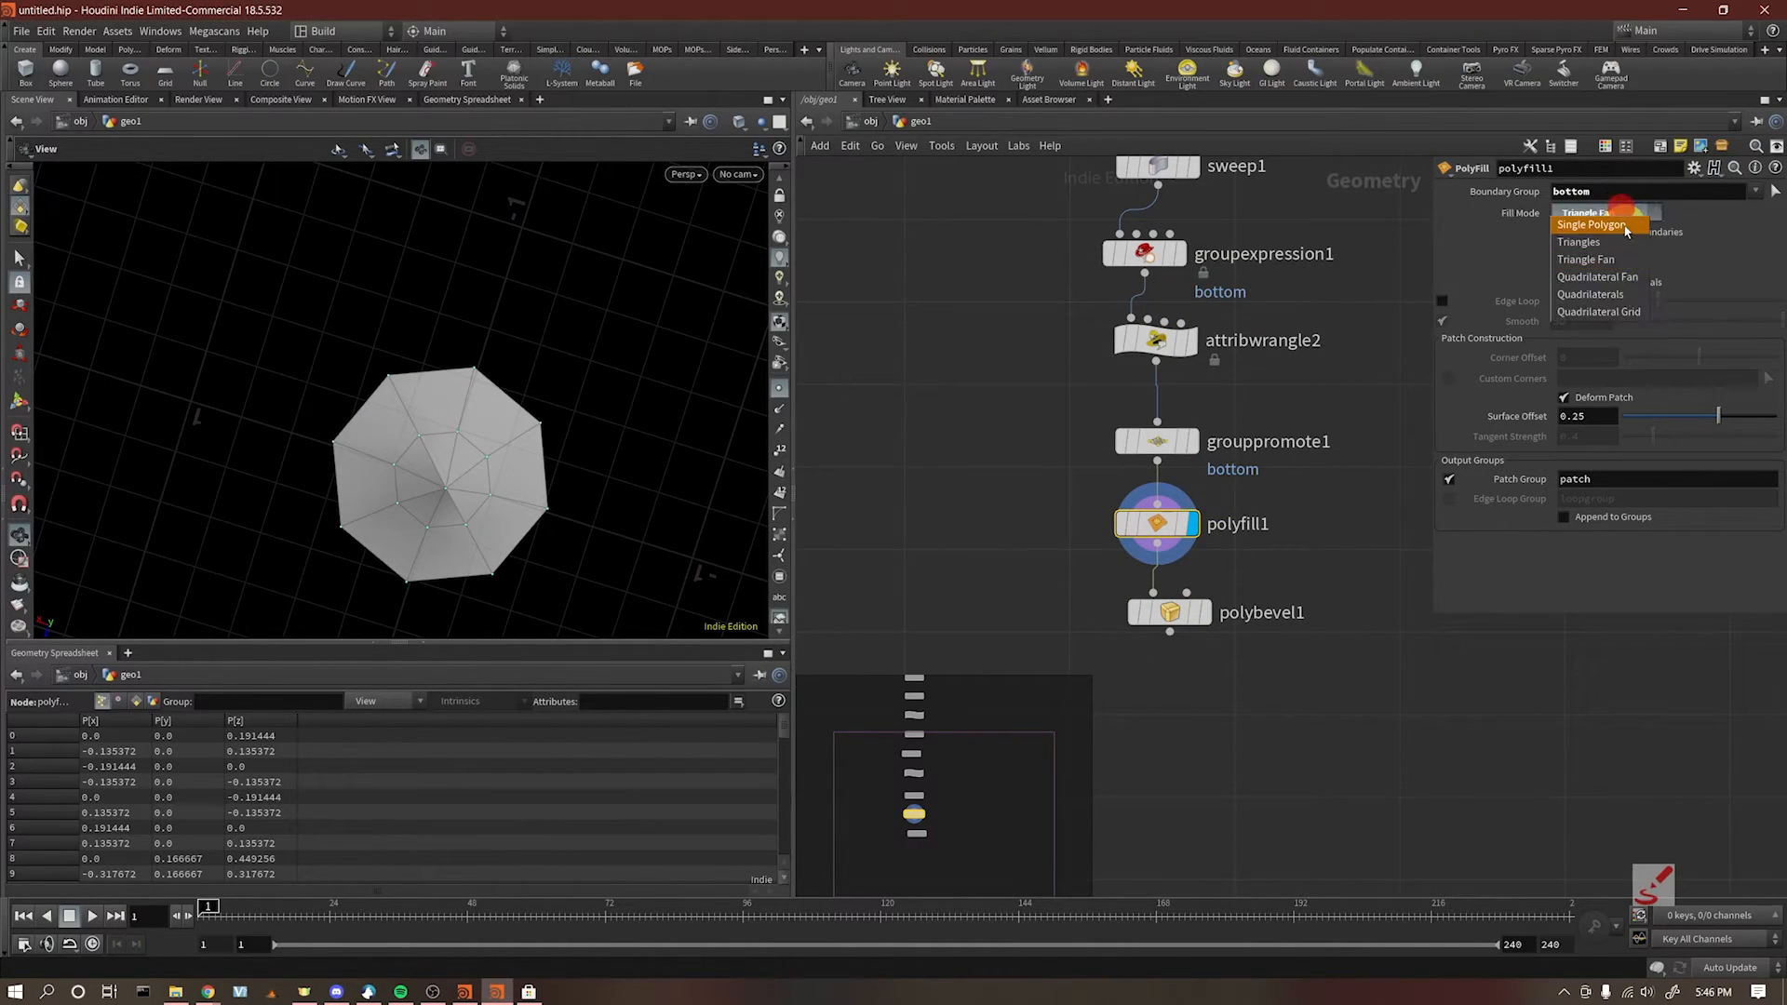
left_click(1609, 197)
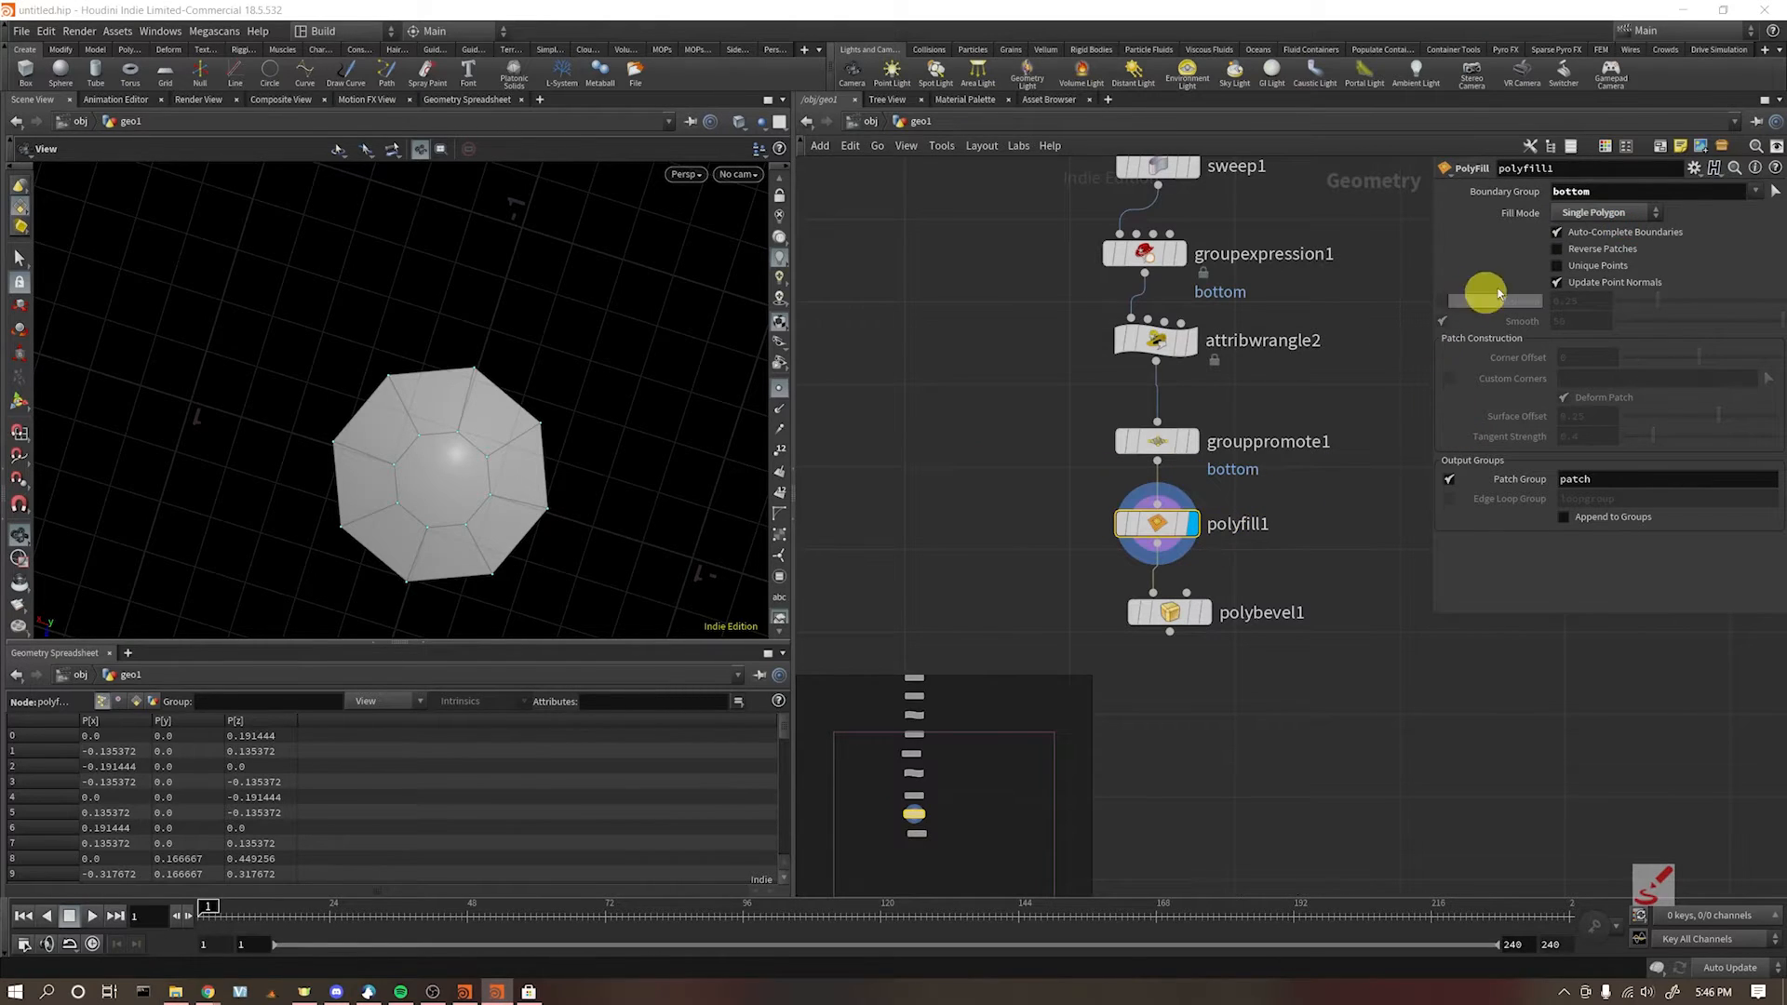
left_click(1620, 213)
left_click(1625, 215)
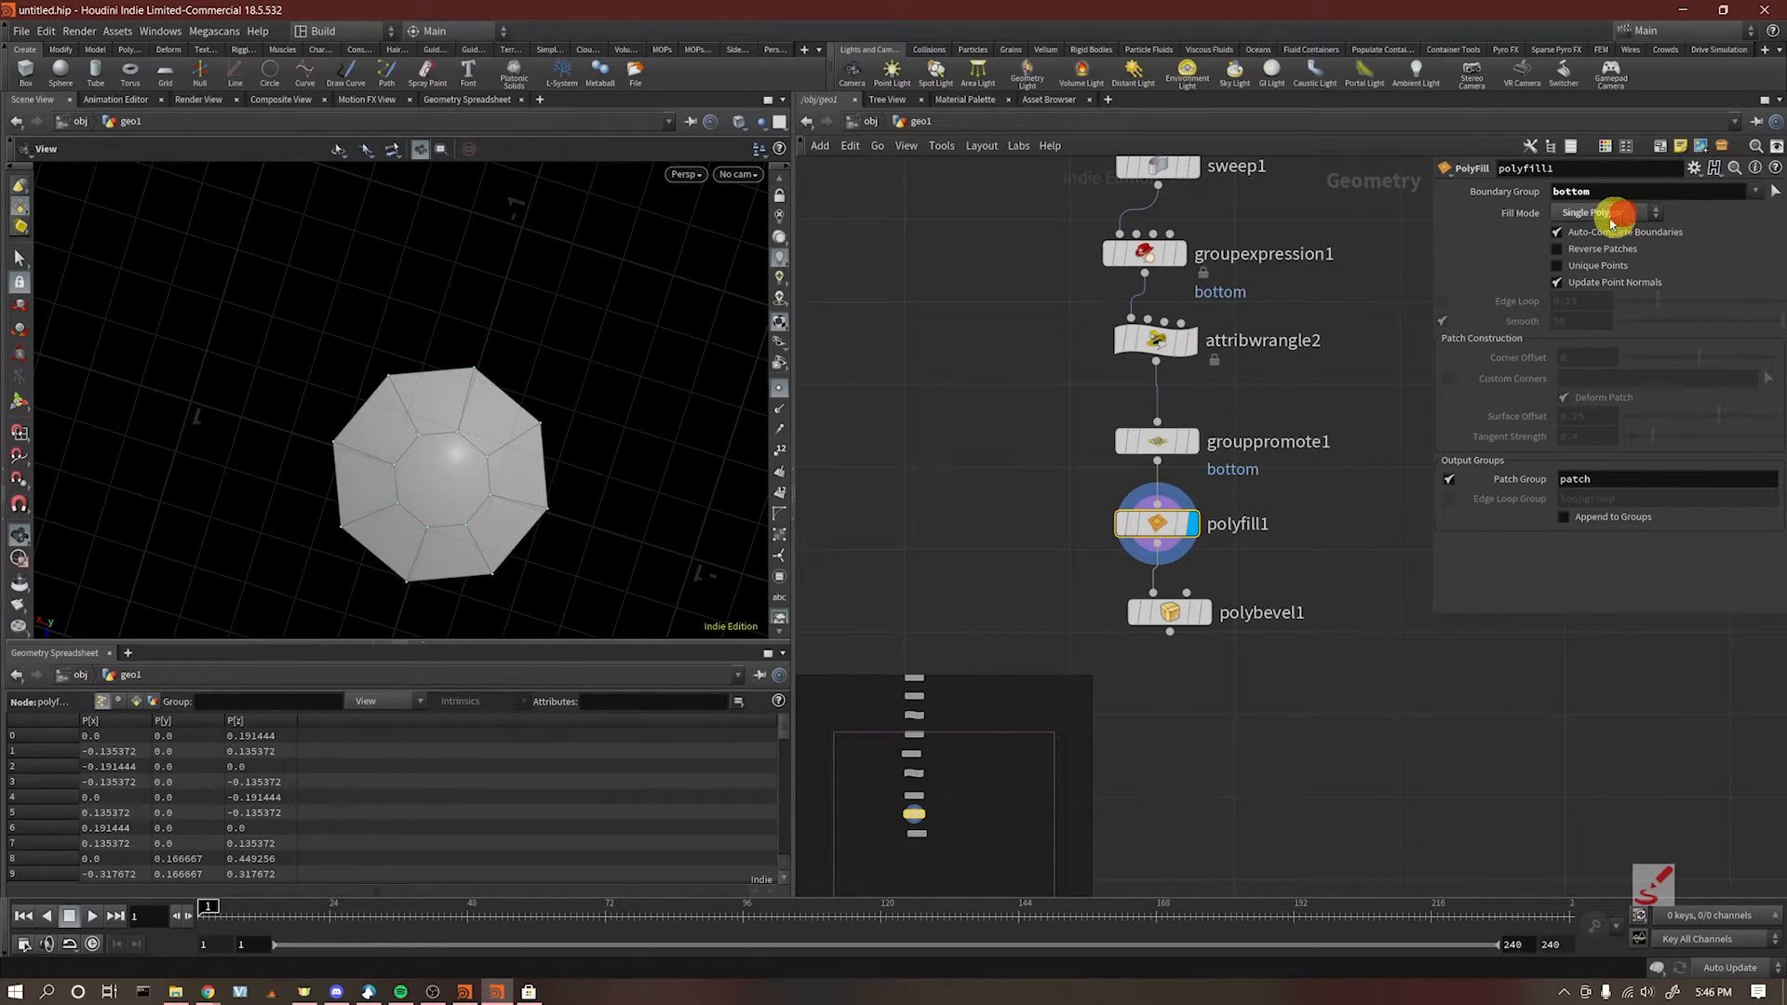
left_click_drag(515, 426, 495, 530)
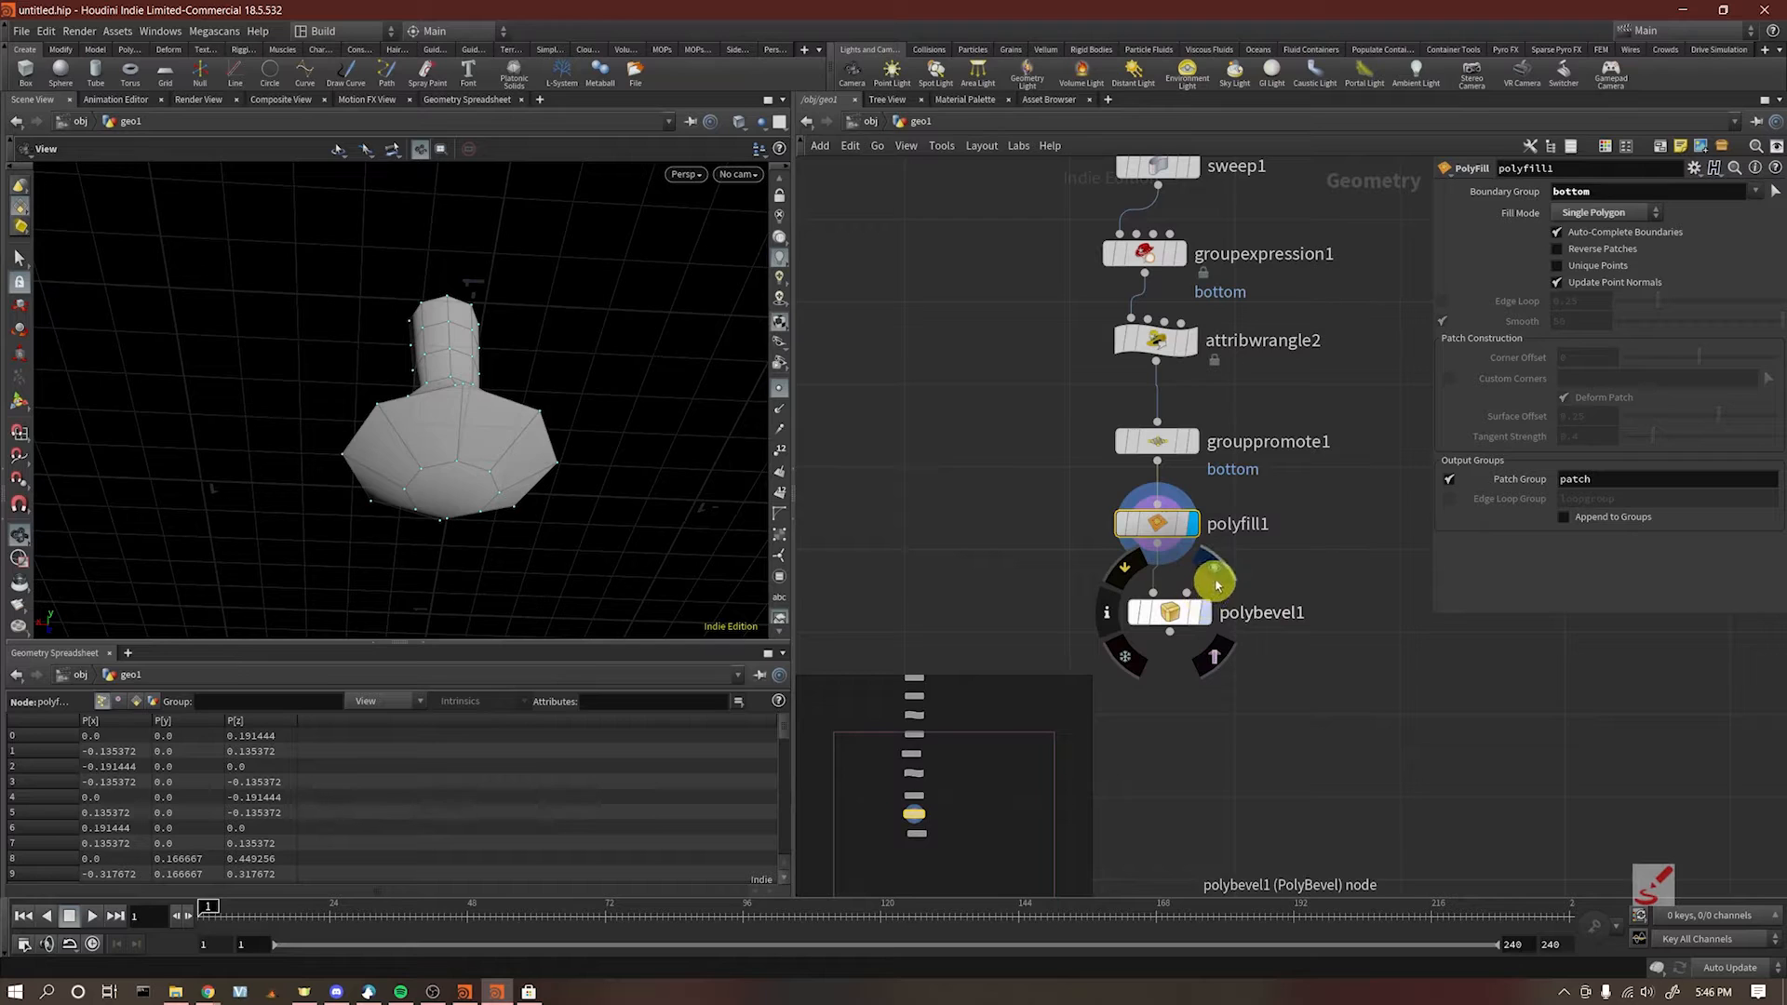
Step: Display polybevel1 and set its Distance to 0.11
left_click(1215, 585)
left_click_drag(729, 523, 371, 507)
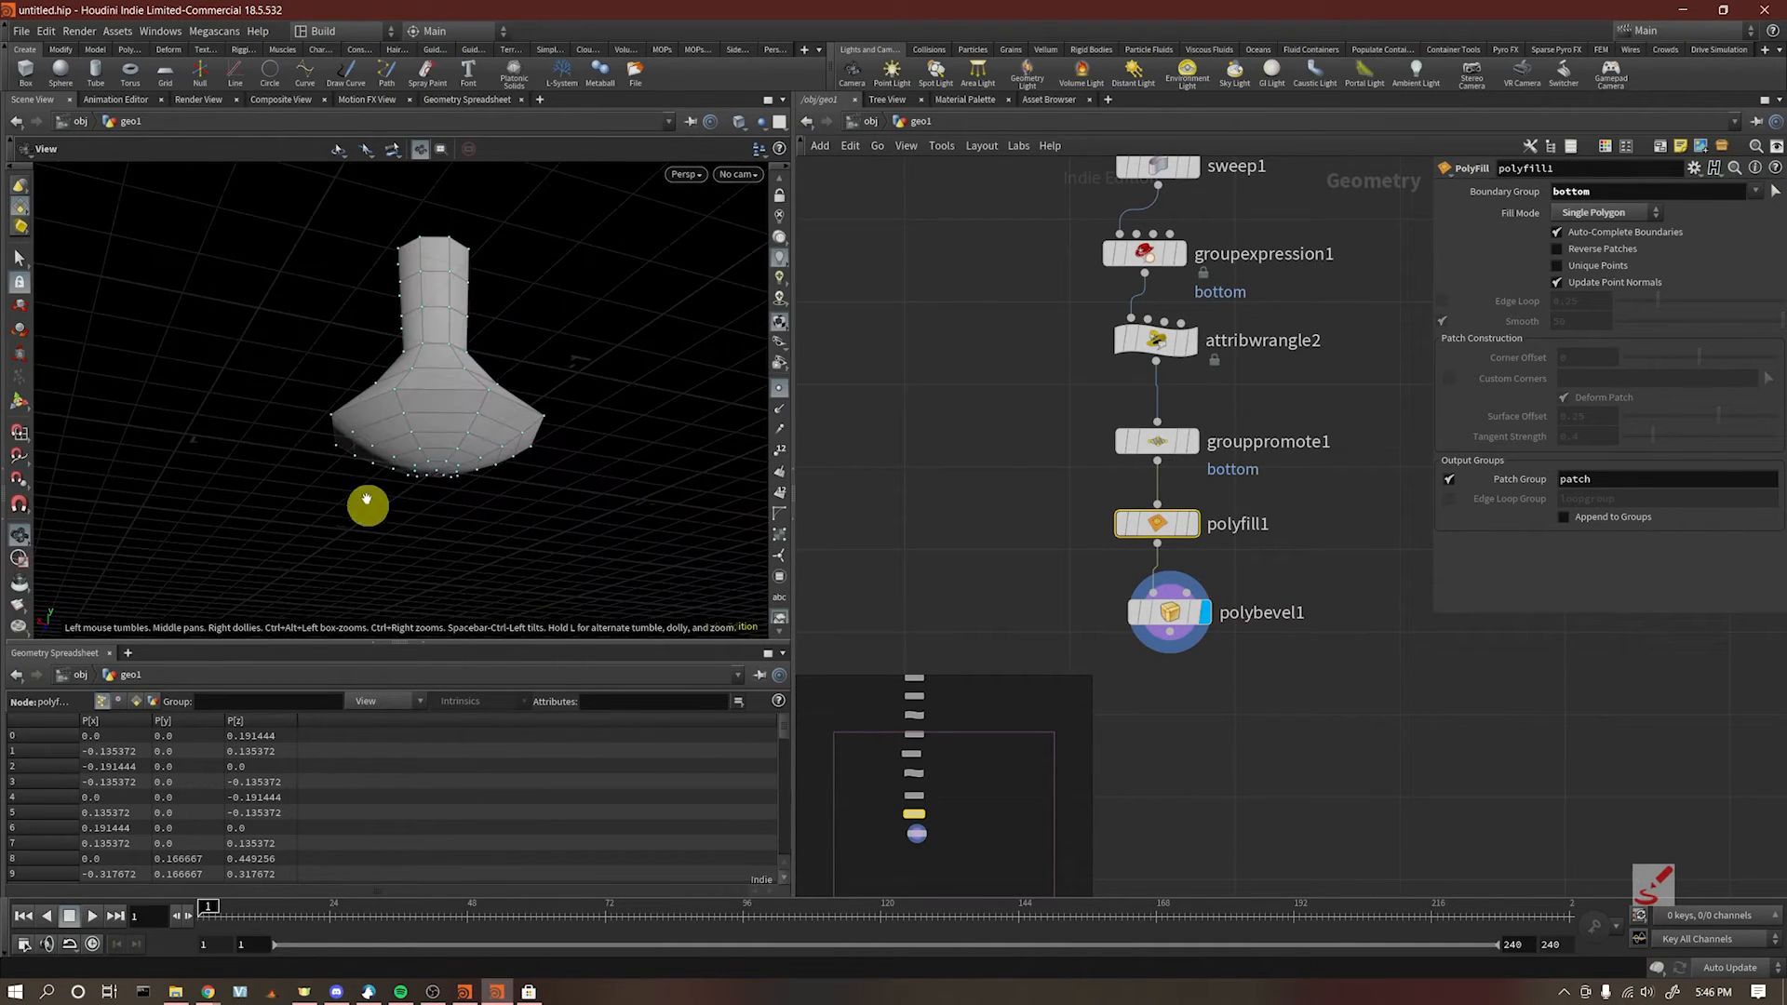
left_click_drag(623, 481, 745, 503)
left_click_drag(1313, 682, 1064, 568)
left_click_drag(592, 425, 656, 503)
left_click_drag(1629, 273, 1625, 273)
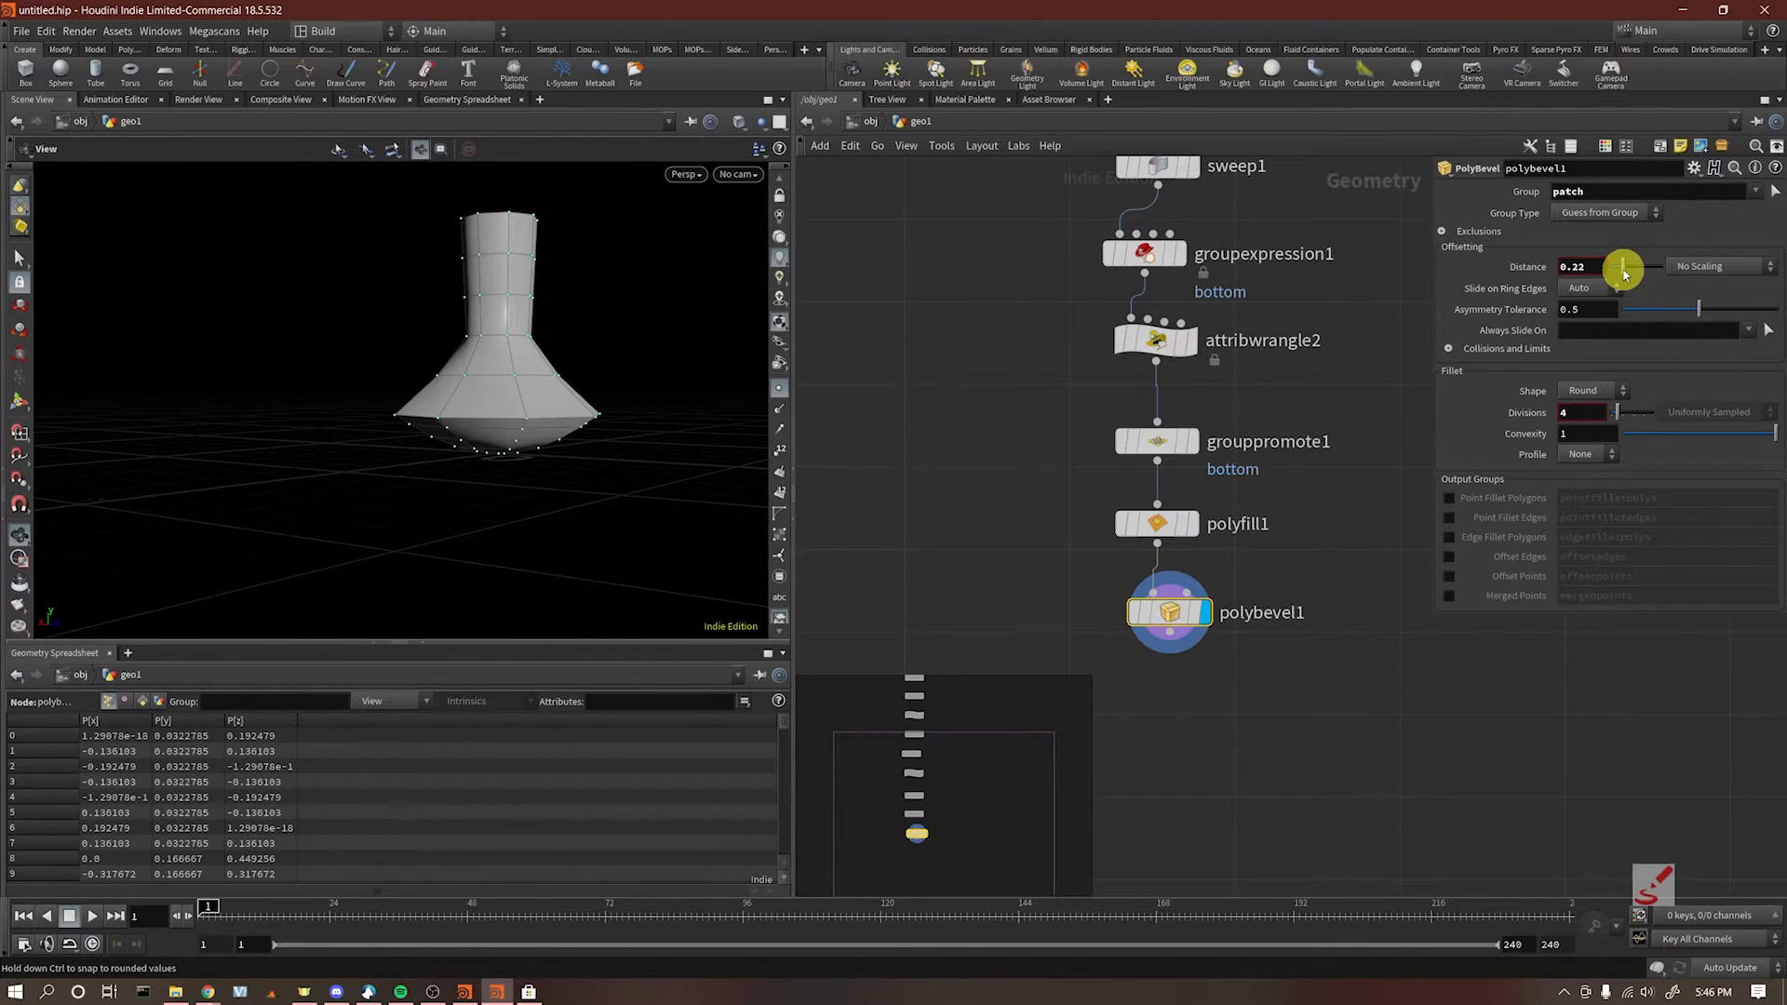
left_click_drag(539, 483, 559, 431)
left_click_drag(1627, 265, 1617, 266)
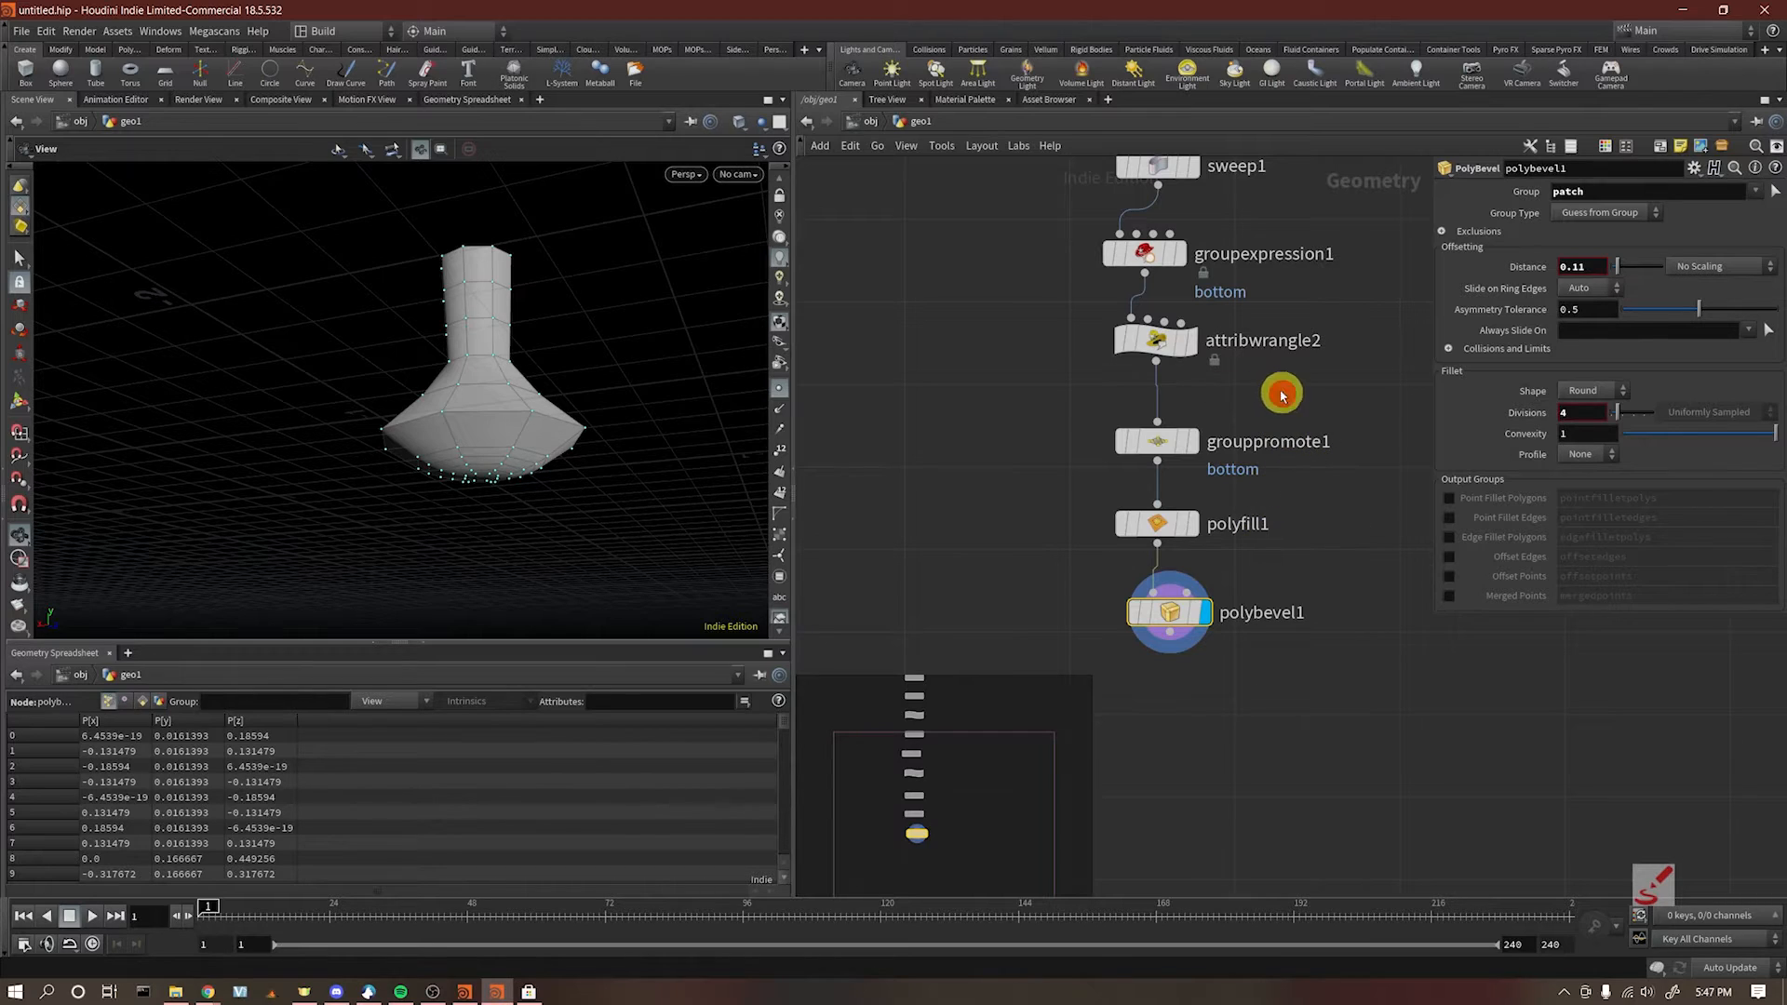
Step: Set the Distance parameter of attribwrangle2 to 0.339 to widen the bottle's base
left_click_drag(1283, 397, 981, 324)
left_click_drag(1663, 471, 1673, 470)
left_click_drag(515, 431, 689, 465)
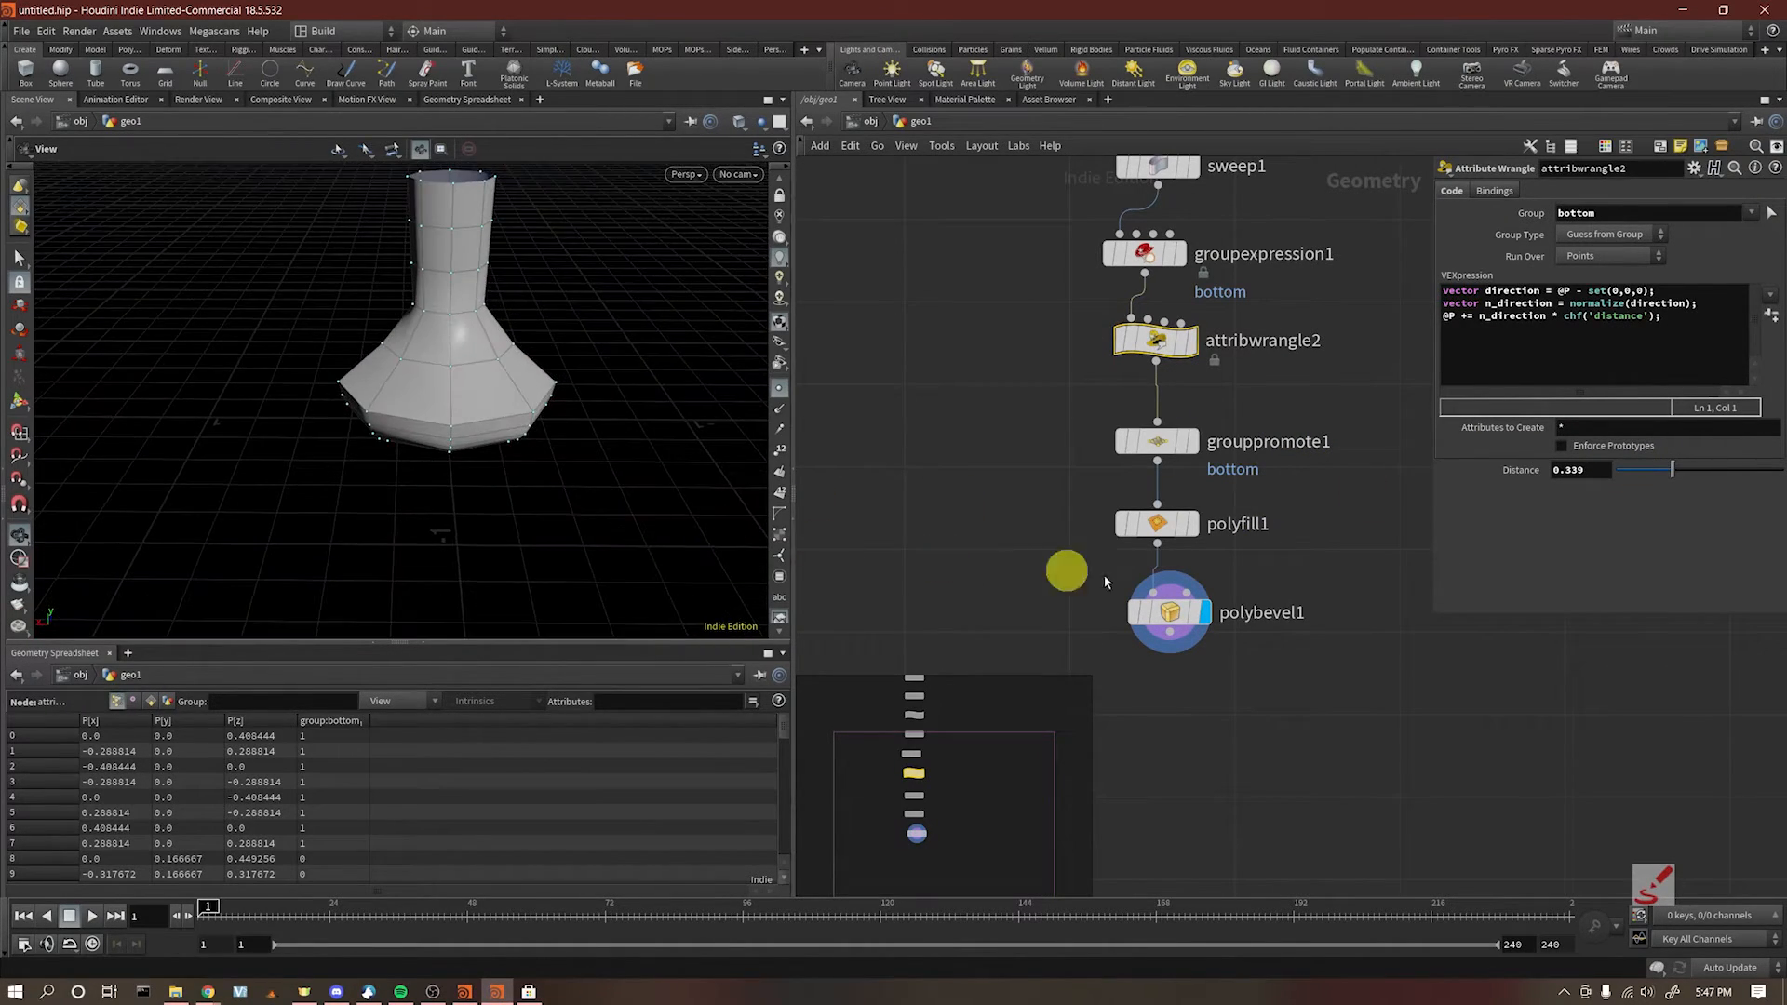
middle_click_drag(1309, 679, 1295, 547)
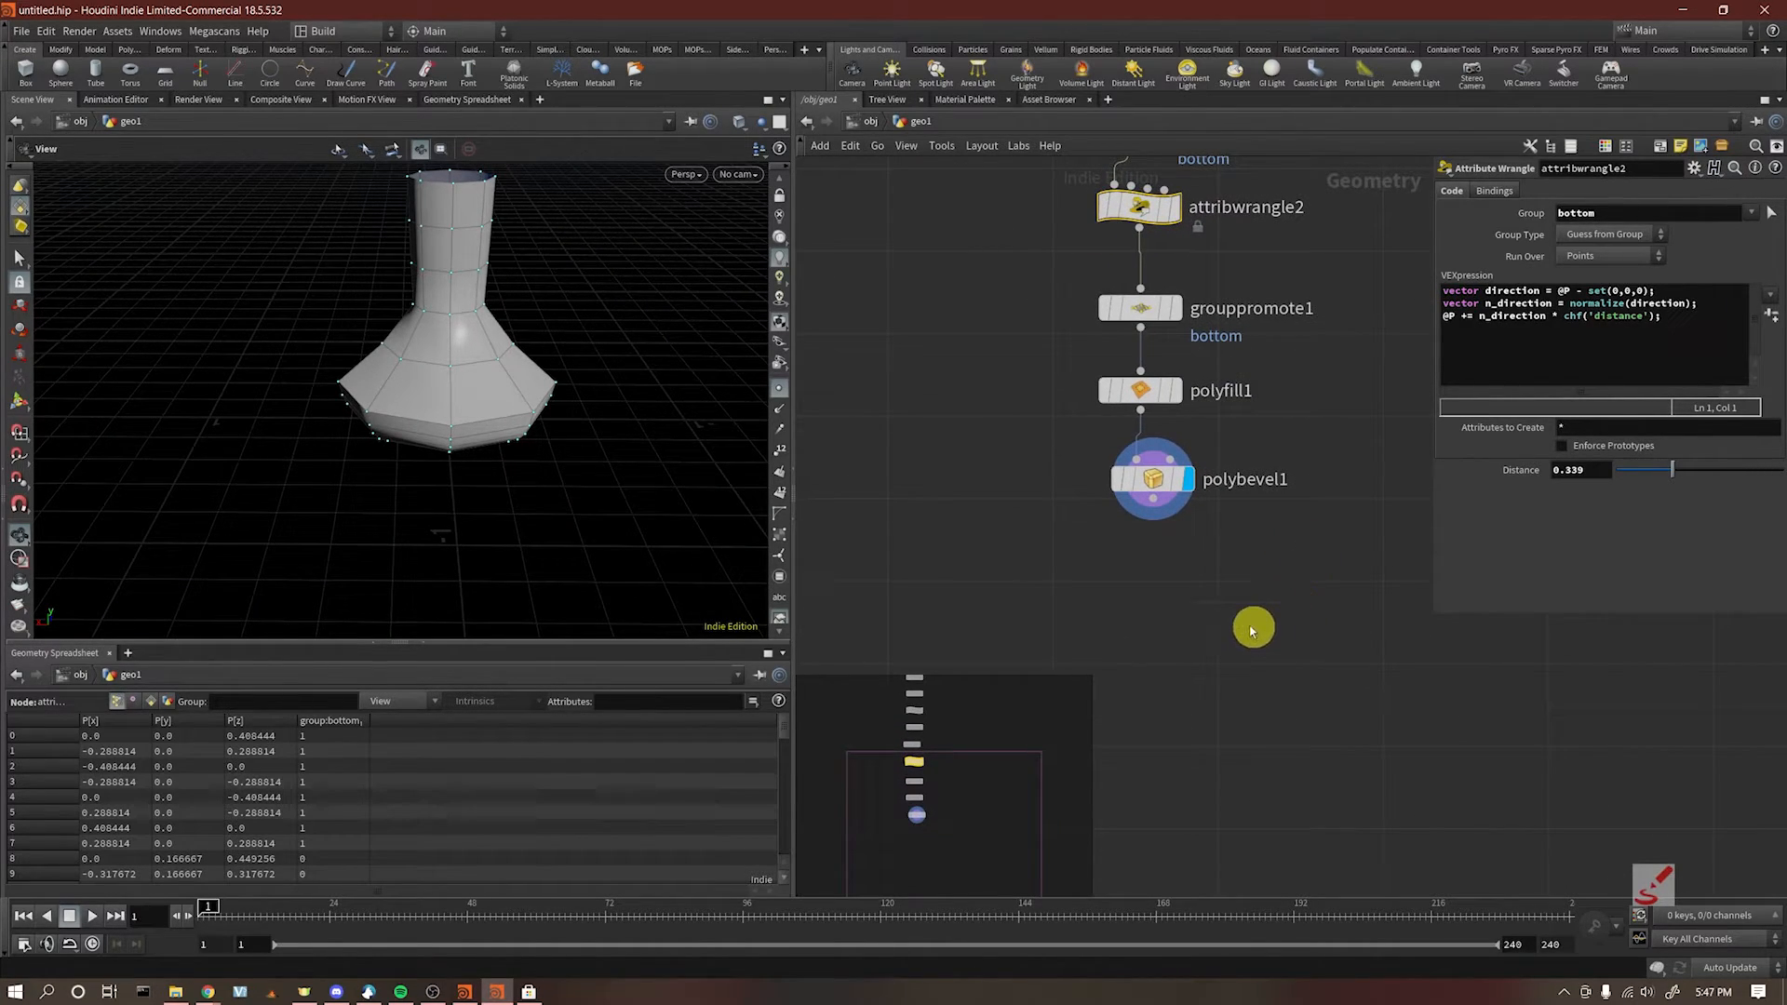
middle_click_drag(1257, 633, 1269, 550)
left_click_drag(1157, 475, 1070, 500)
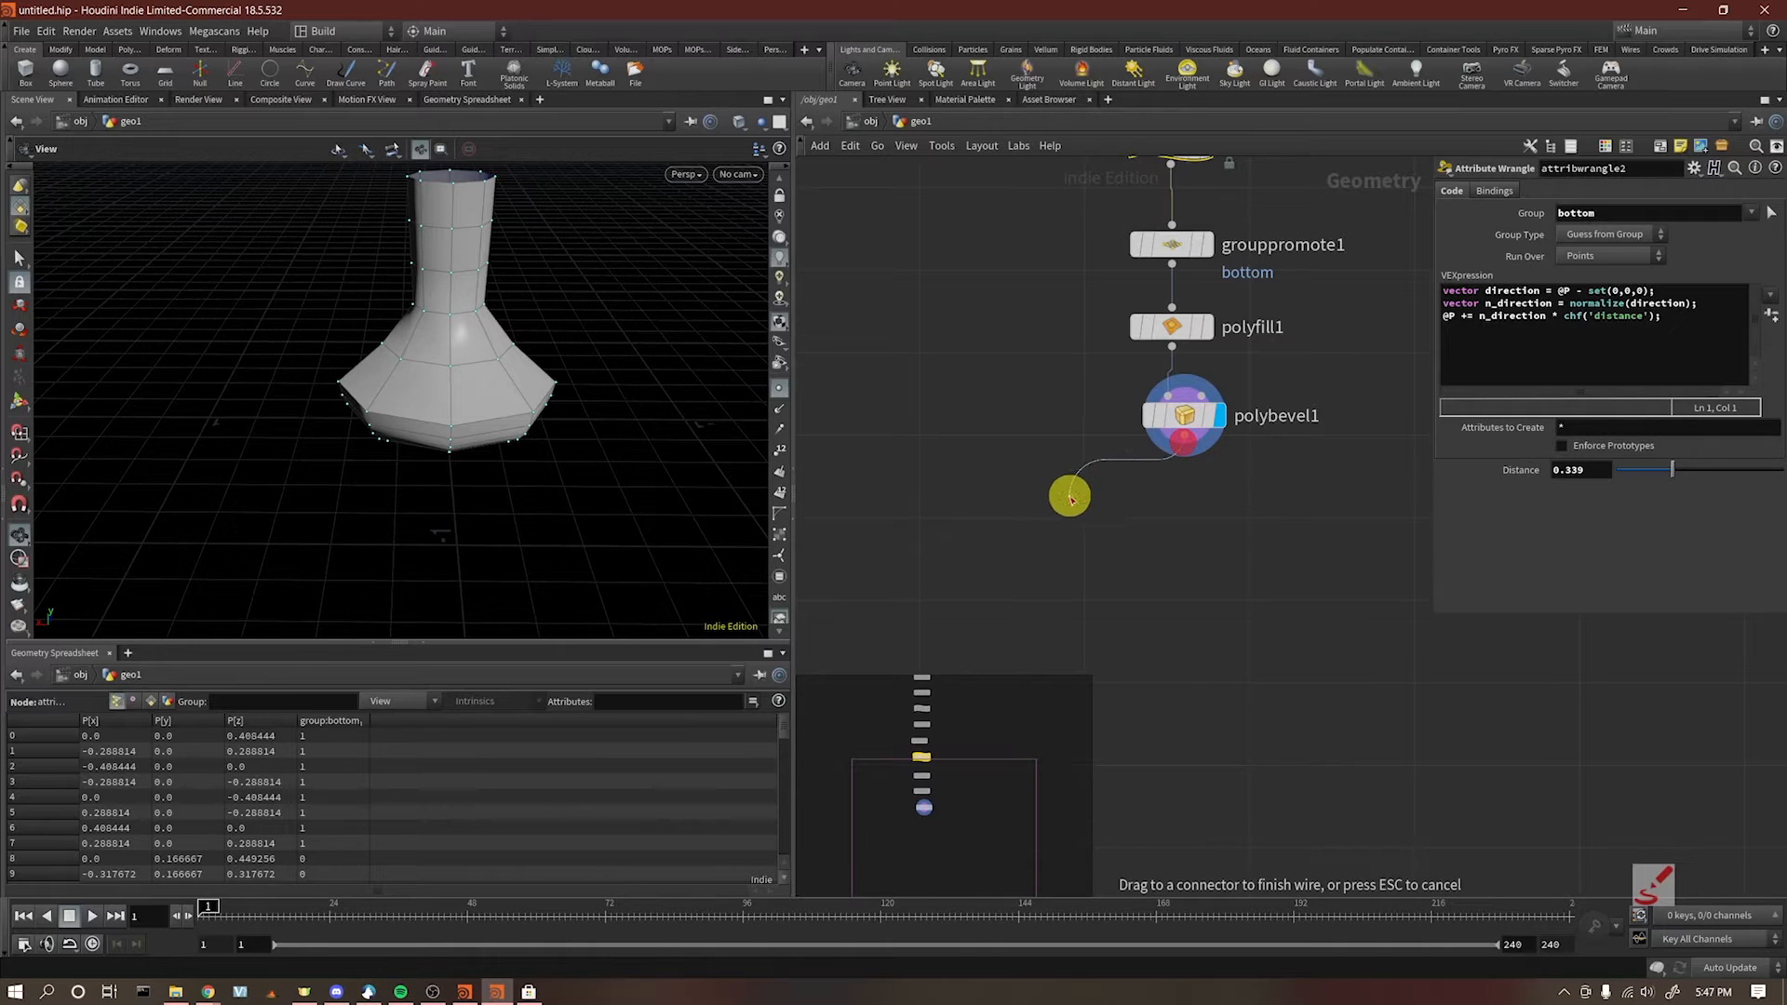
key("alt+Tab")
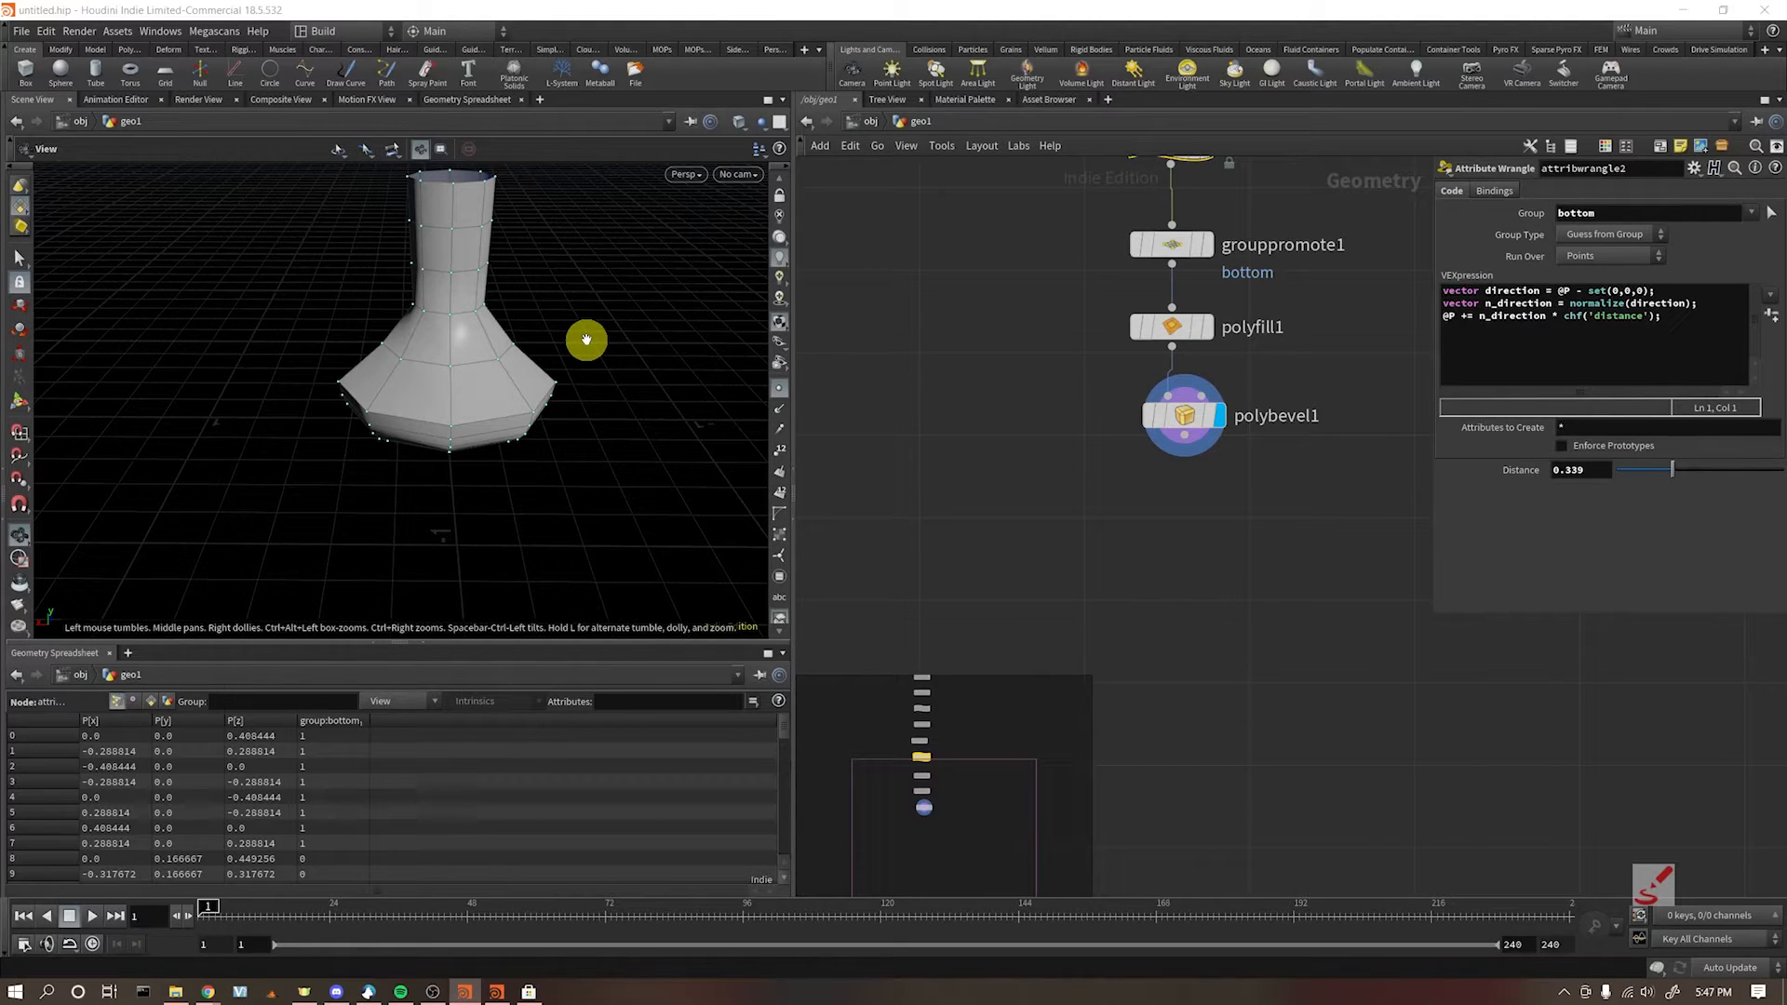
left_click(1185, 437)
left_click(1123, 522)
Step: Align polybevel1 directly beneath polyfill1 in the network
middle_click_drag(549, 340, 537, 428)
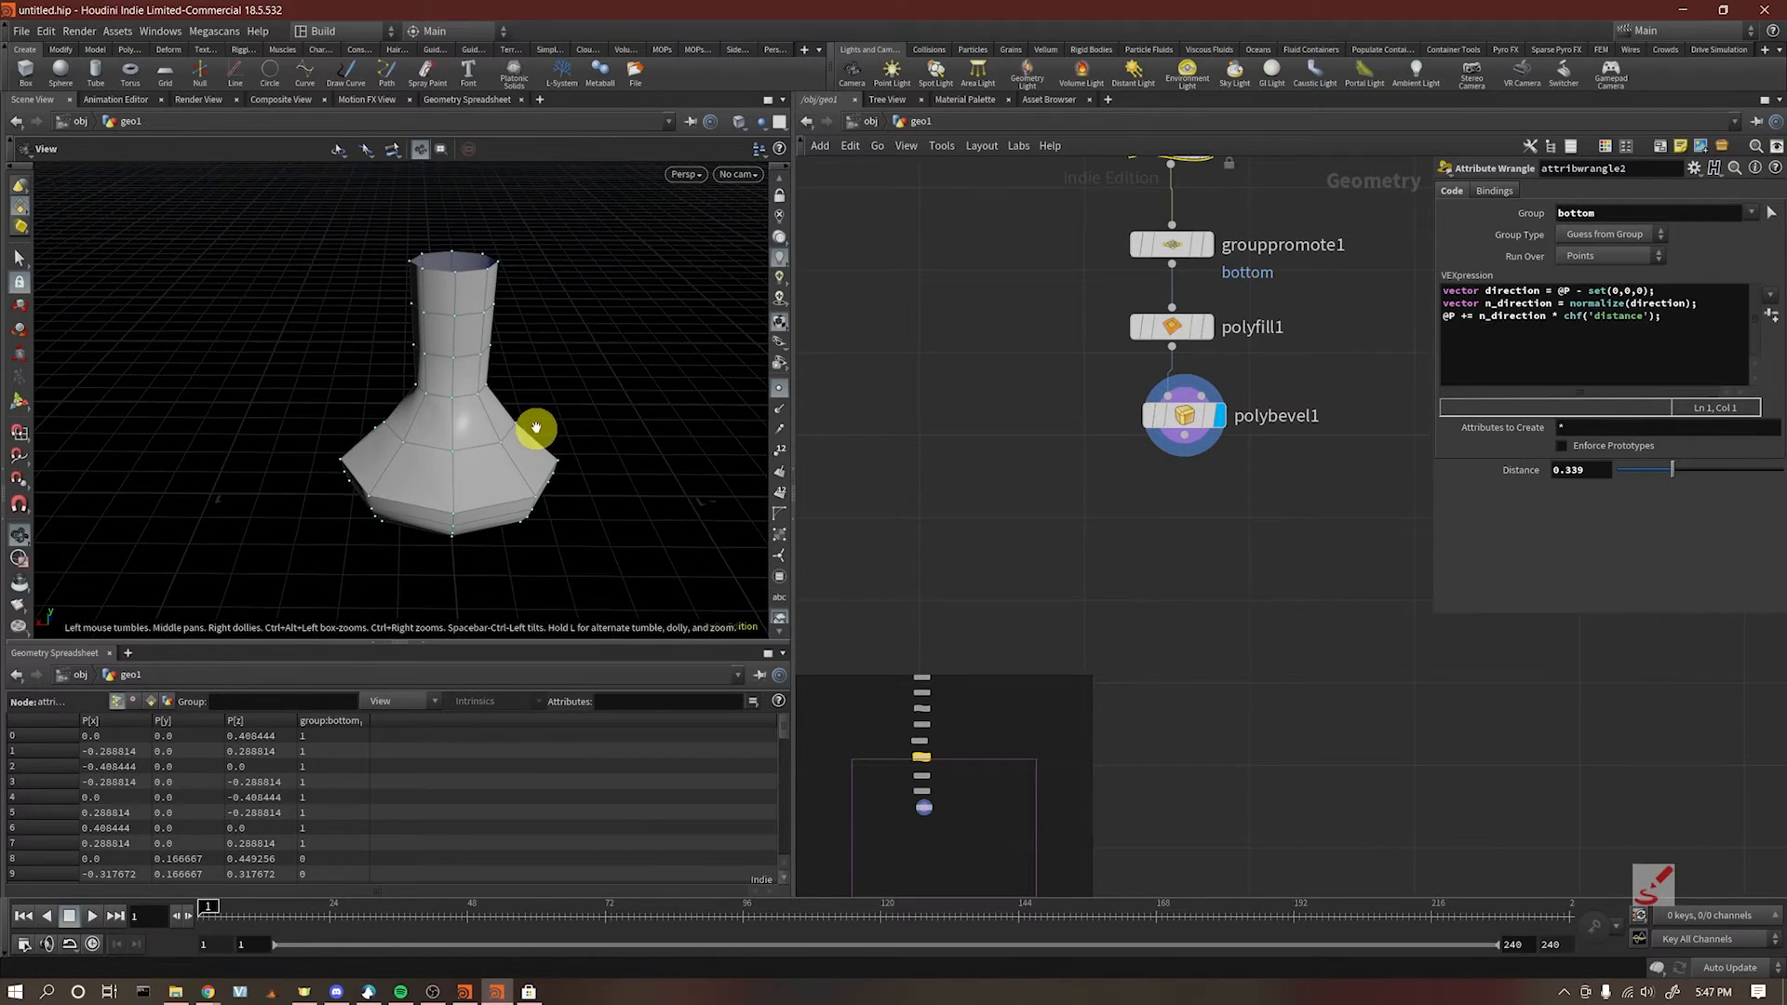
left_click_drag(537, 429, 522, 371)
left_click_drag(401, 294, 499, 311)
middle_click_drag(1029, 399, 1030, 527)
left_click_drag(1300, 618, 1165, 442)
key("a")
left_click(987, 425)
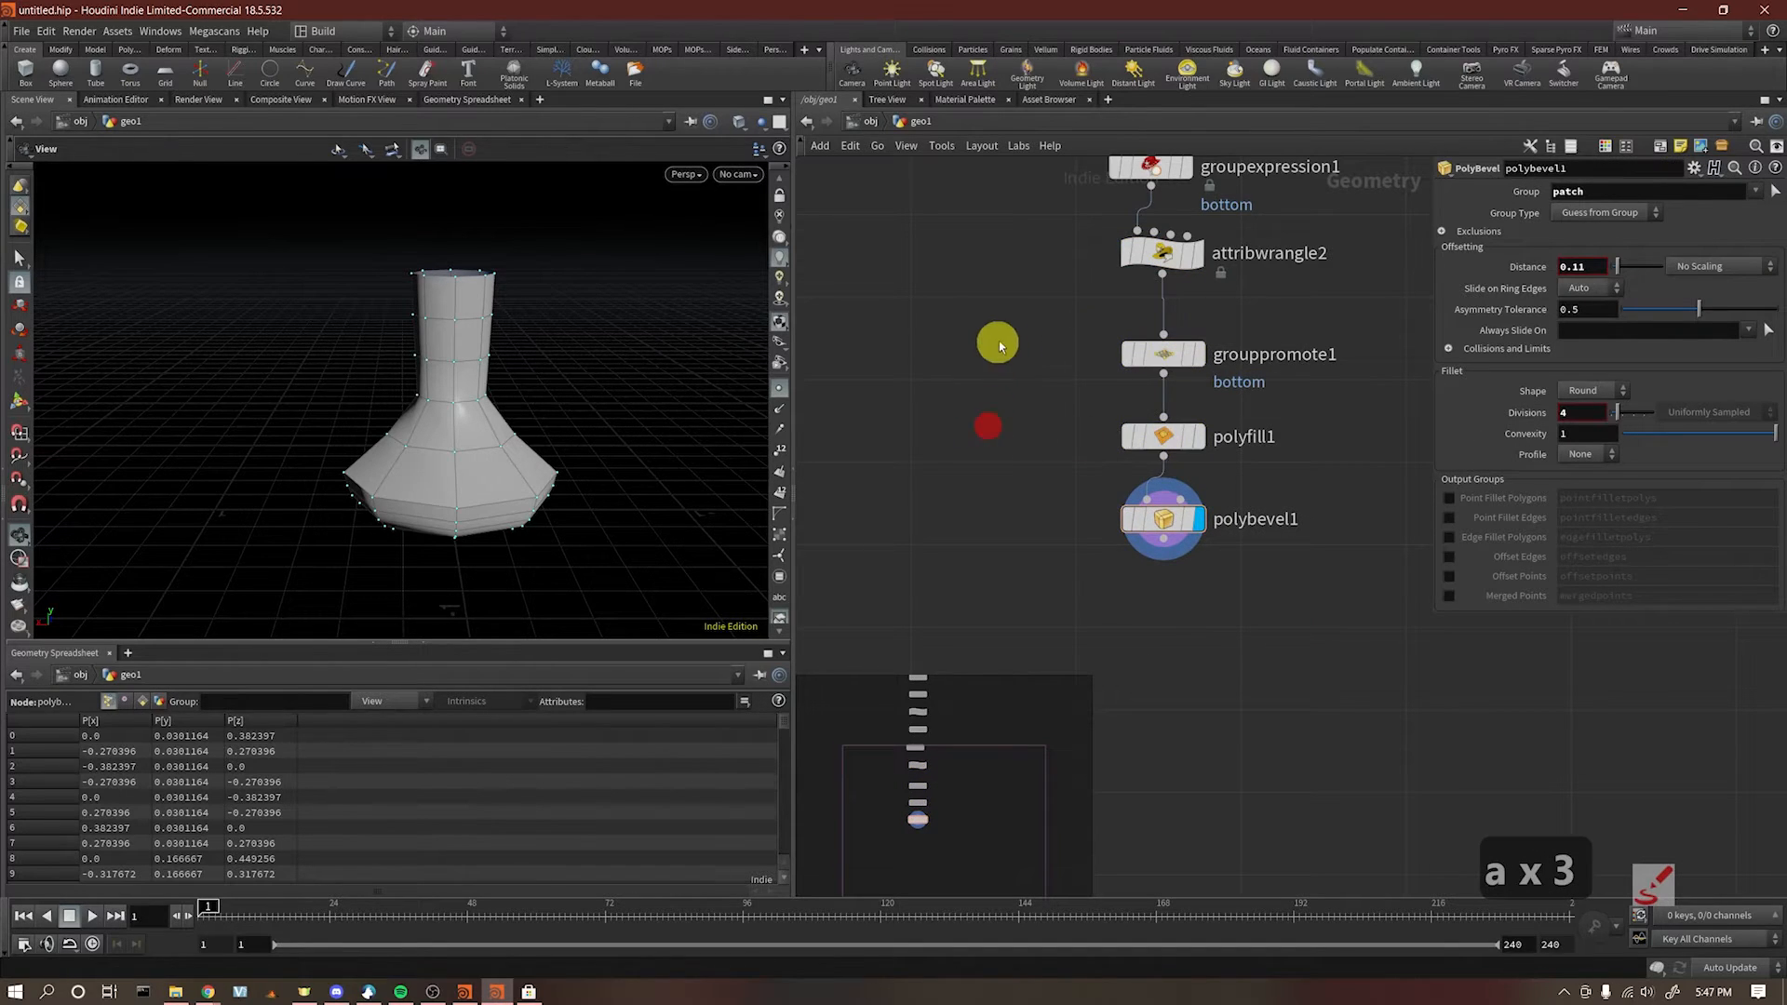
middle_click_drag(996, 350, 1001, 443)
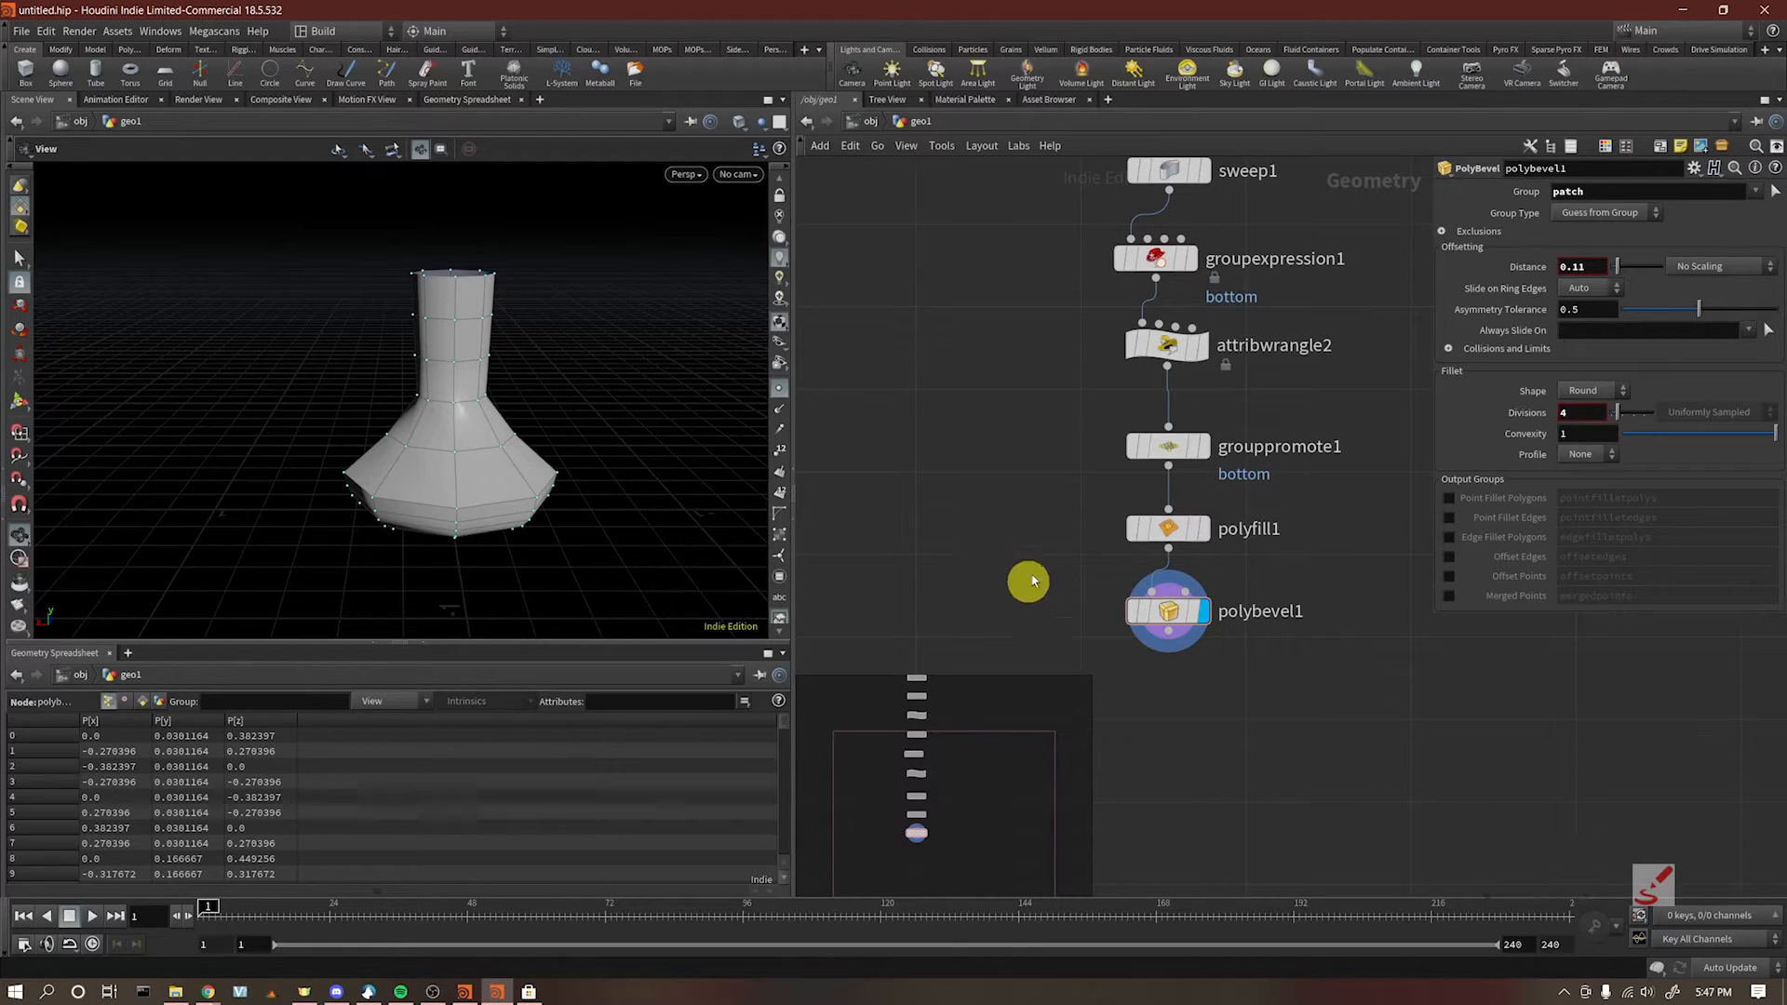
Step: Duplicate groupexpression1 below polybevel1, connect the copy to polybevel1's output and display it
mouse_move(1172, 266)
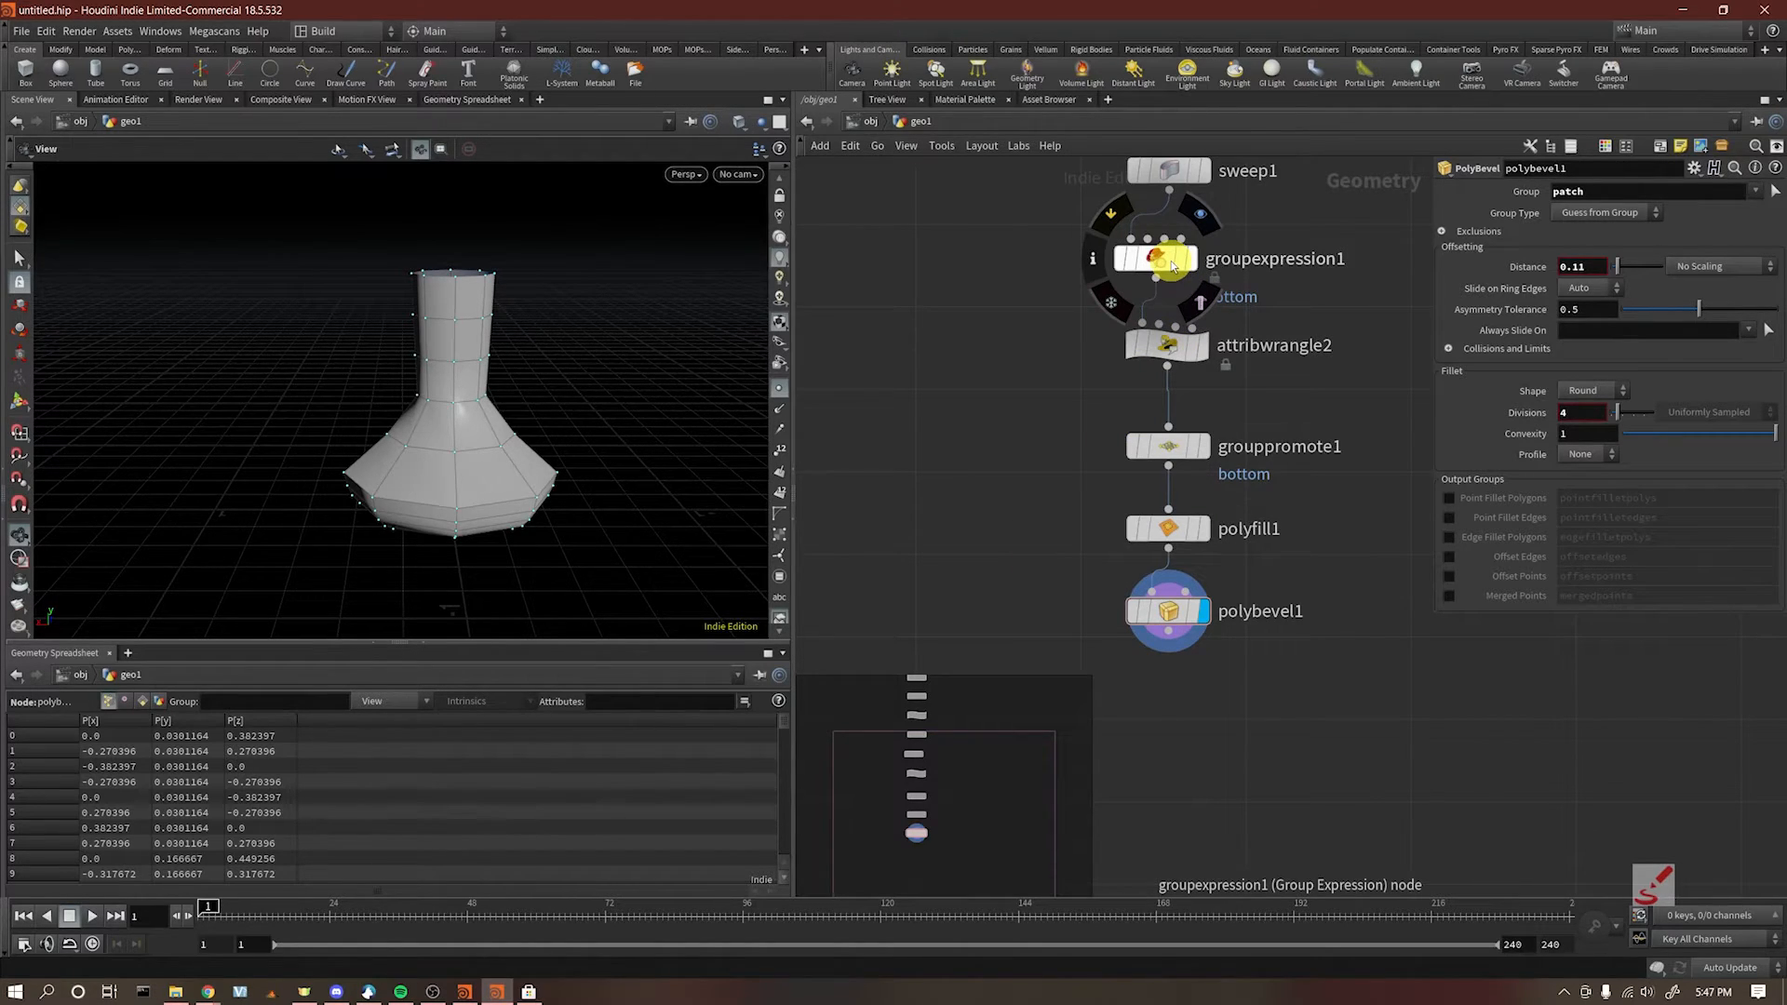
left_click_drag(1172, 265, 1174, 702, "alt")
left_click_drag(1157, 258, 1414, 659, "alt")
key("ctrl+z")
left_click_drag(1170, 633, 1183, 703)
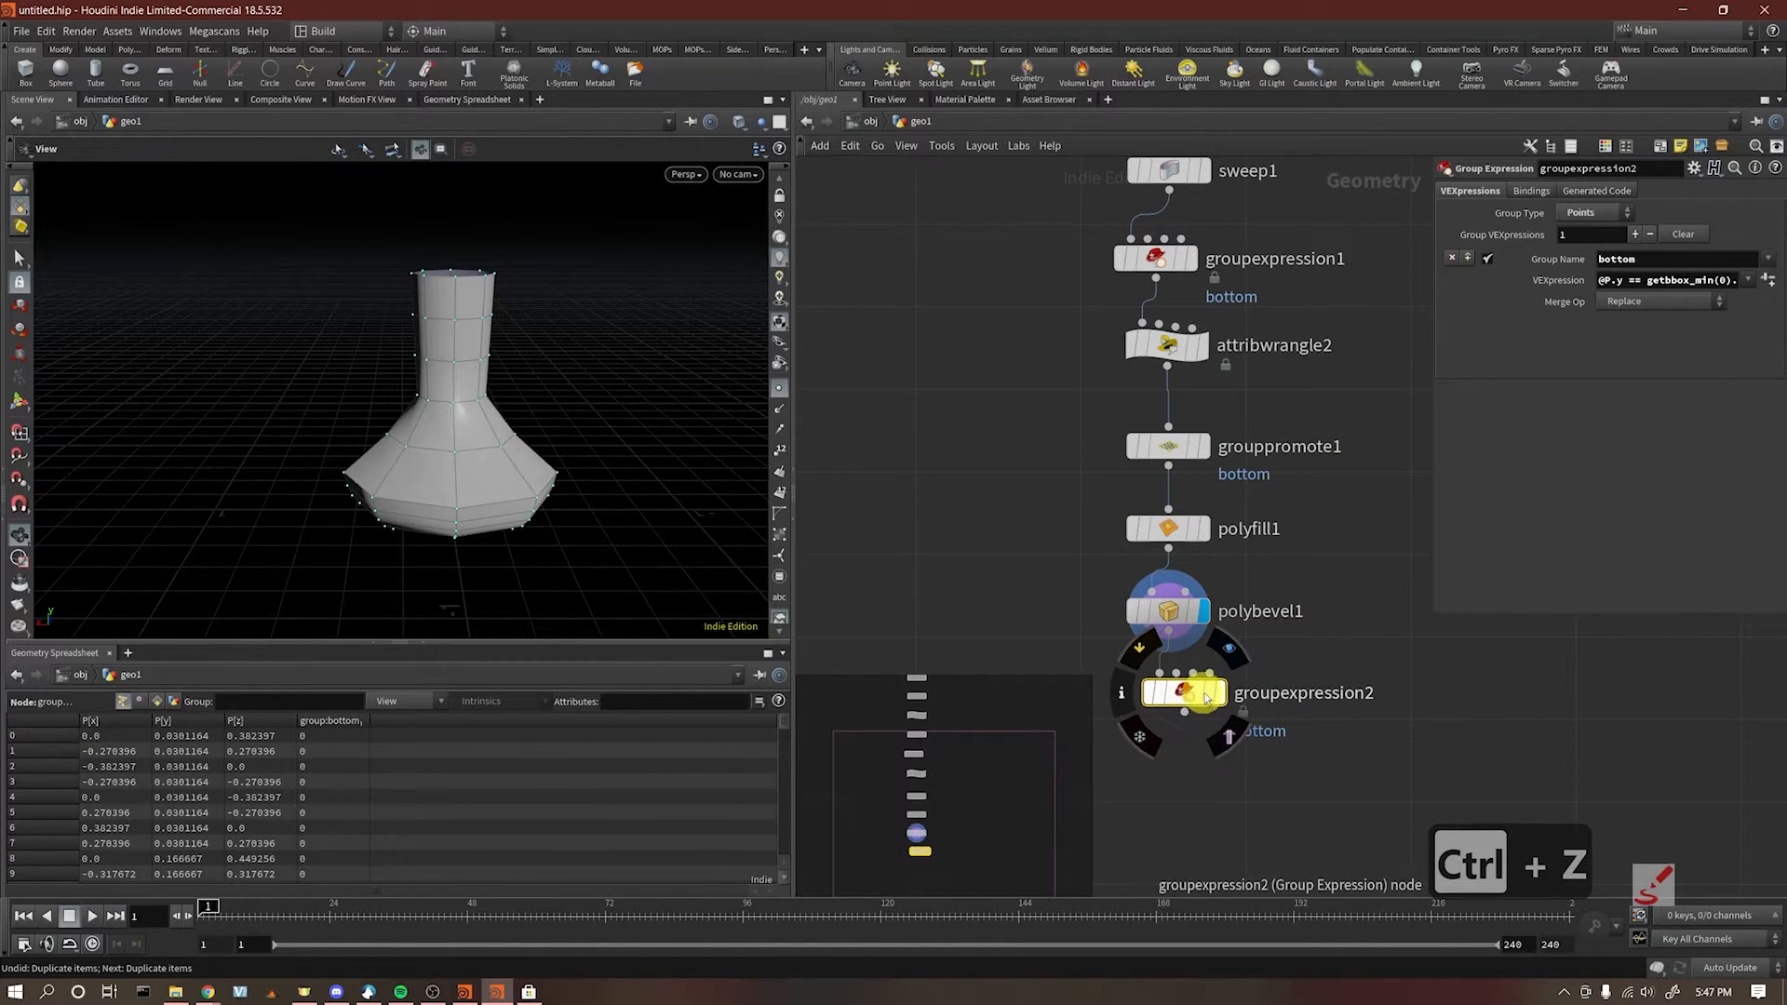
left_click(1239, 652)
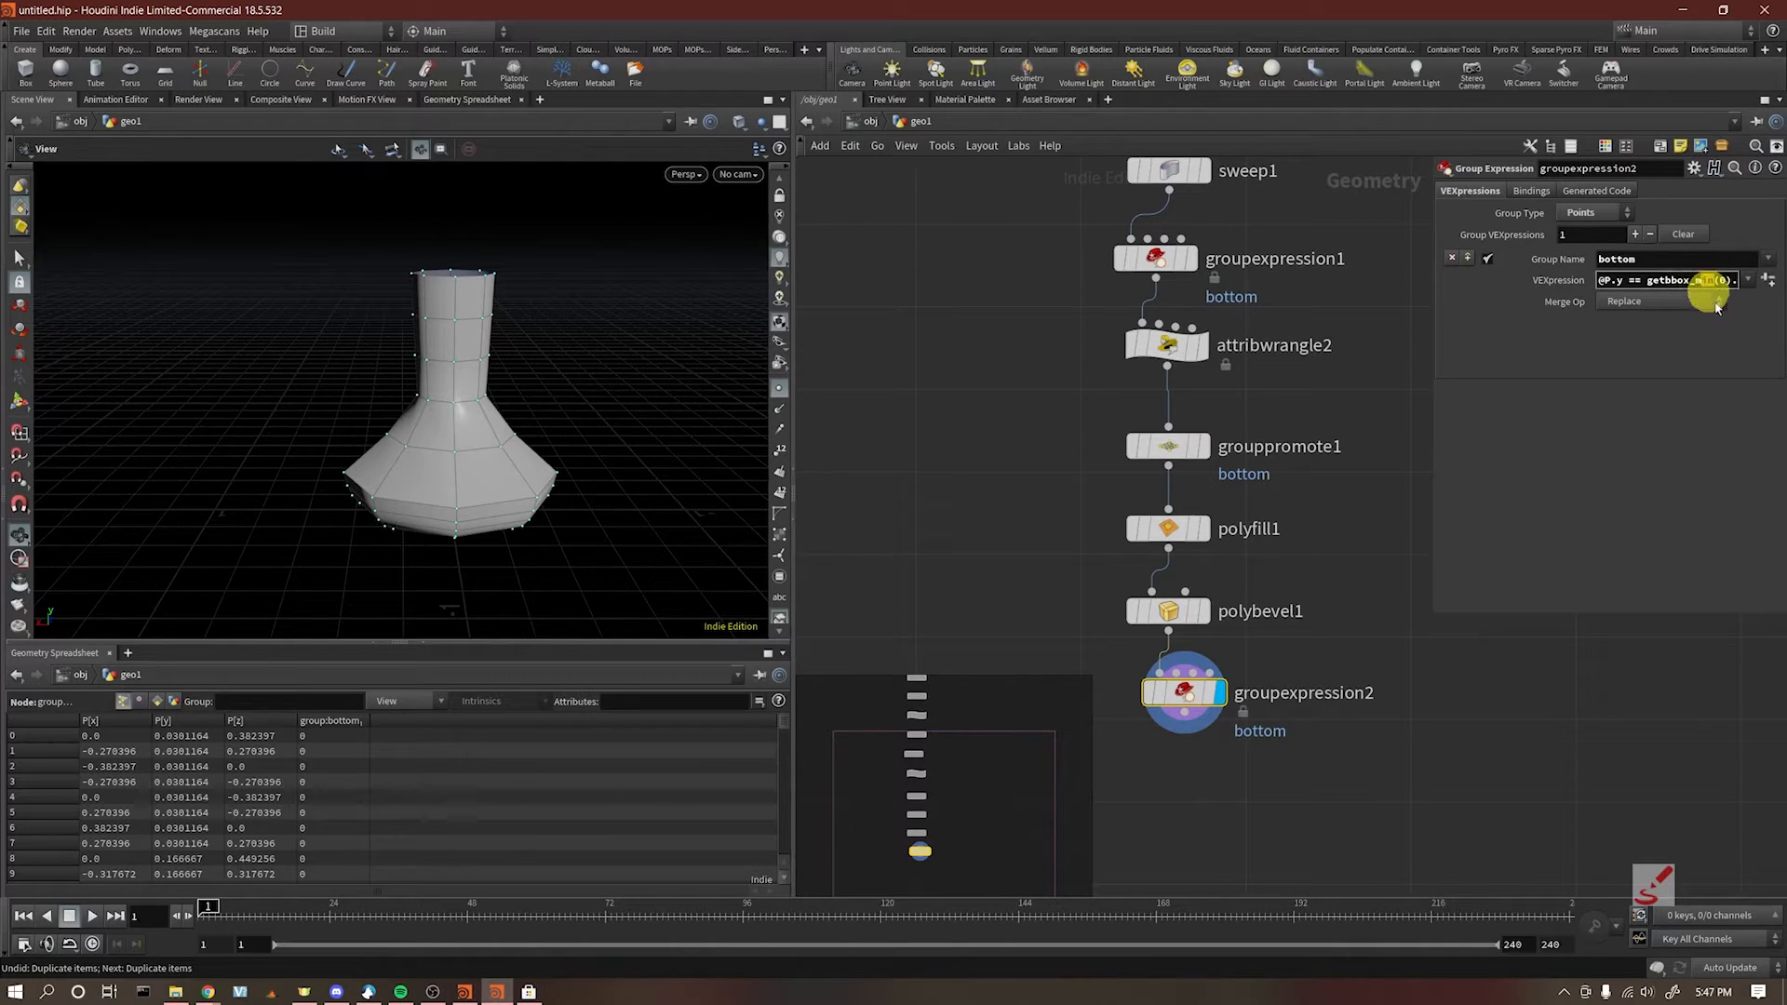
Step: Change groupexpression2's VEXpression to use getbbox_max(0) and set its Group Name to top
type("ax")
left_click(1683, 258)
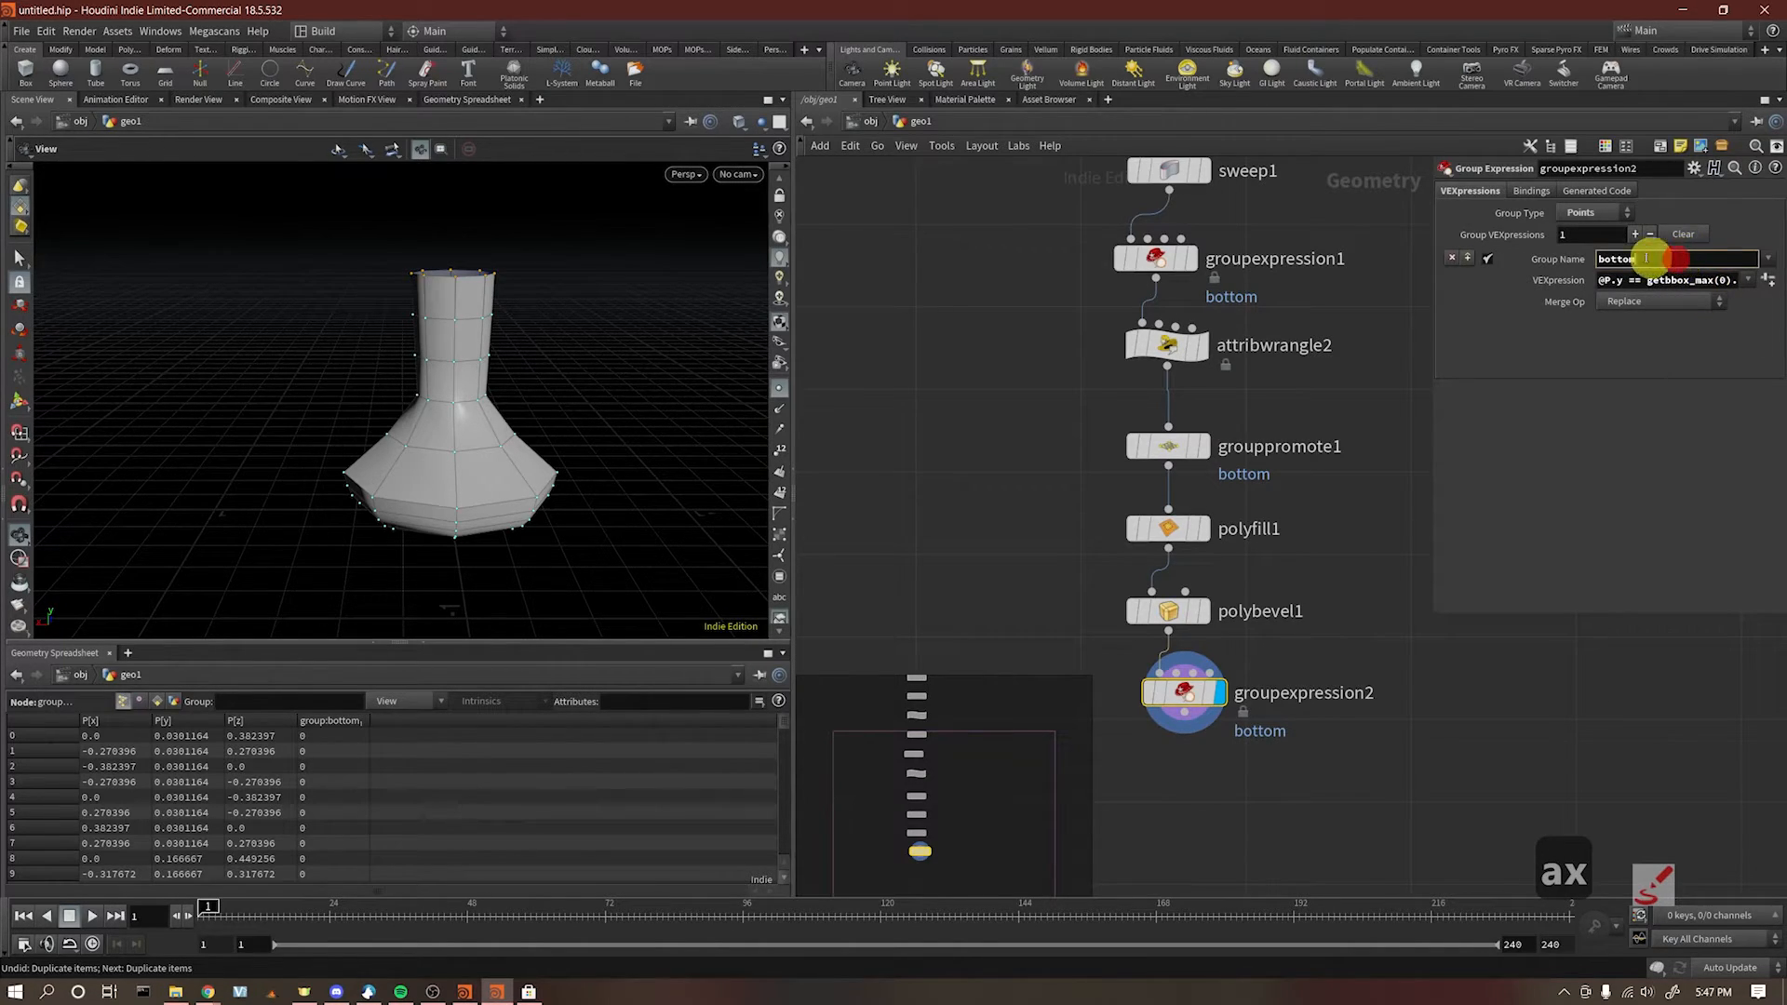
type("top")
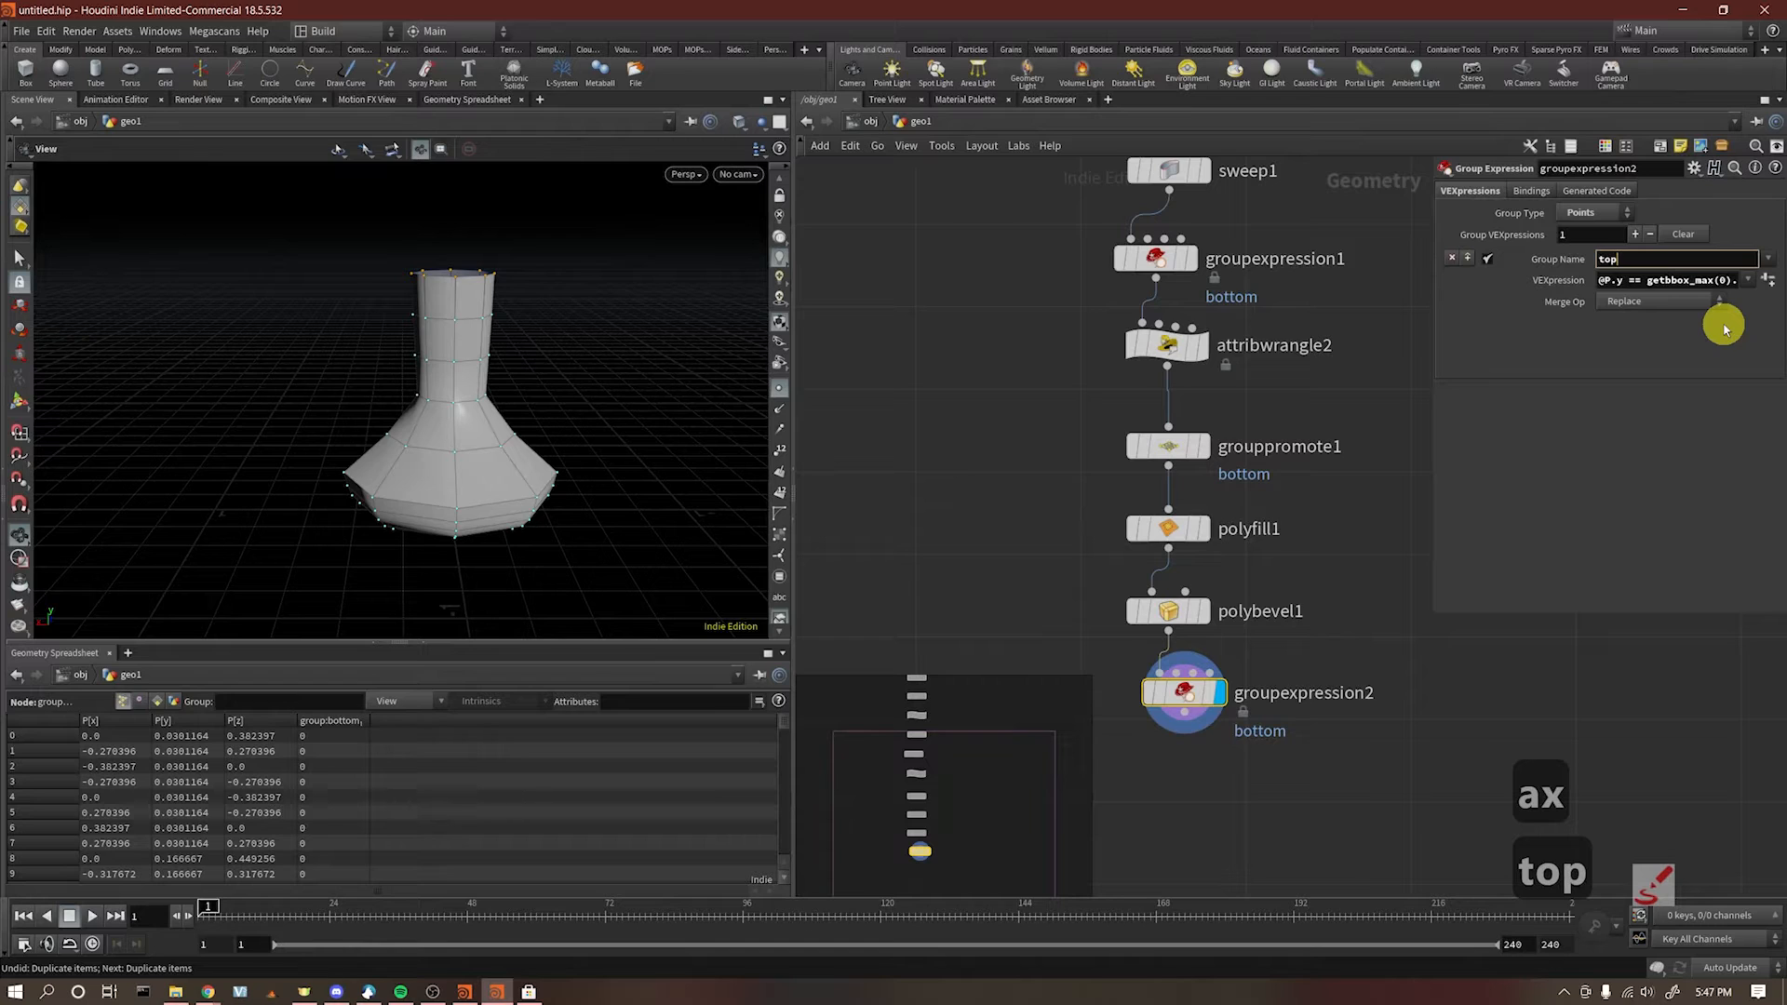
left_click(1430, 700)
left_click_drag(516, 324, 399, 256)
right_click_drag(399, 258, 590, 264)
middle_click_drag(592, 515, 505, 368)
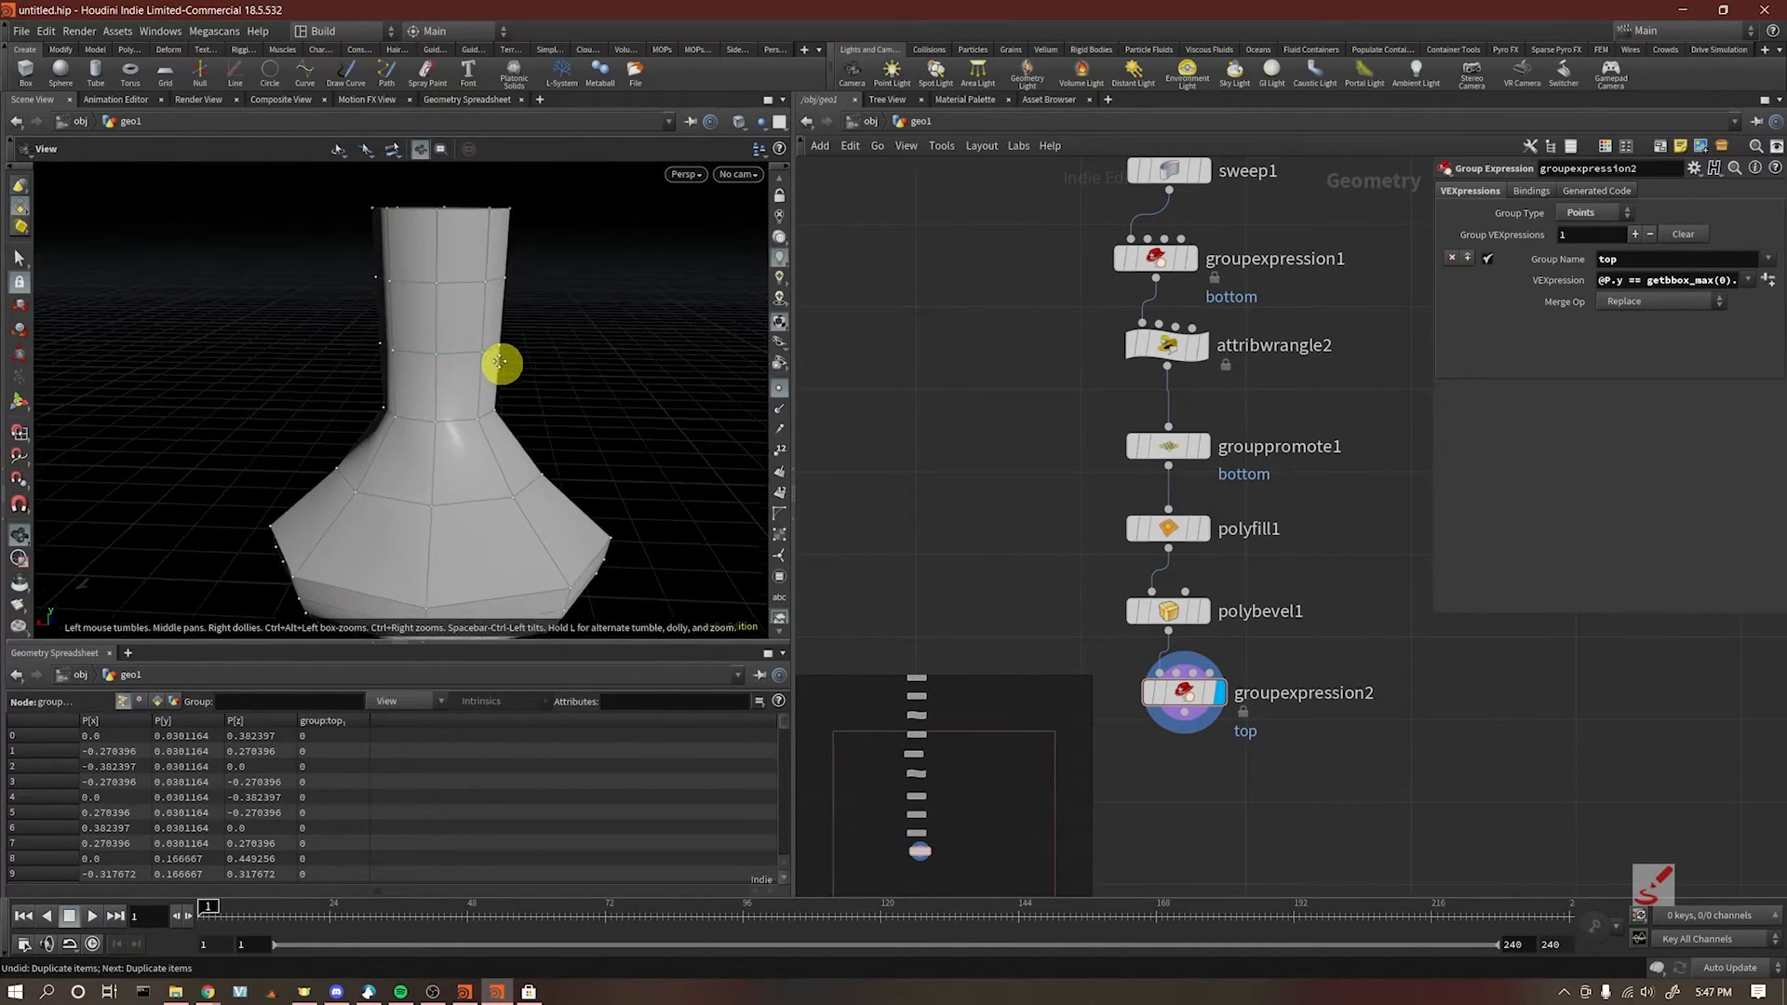
Step: Move groupexpression2 to the left of the main node column, below polybevel1, leaving it connected
middle_click_drag(1316, 751, 1378, 677)
right_click_drag(628, 496, 489, 489)
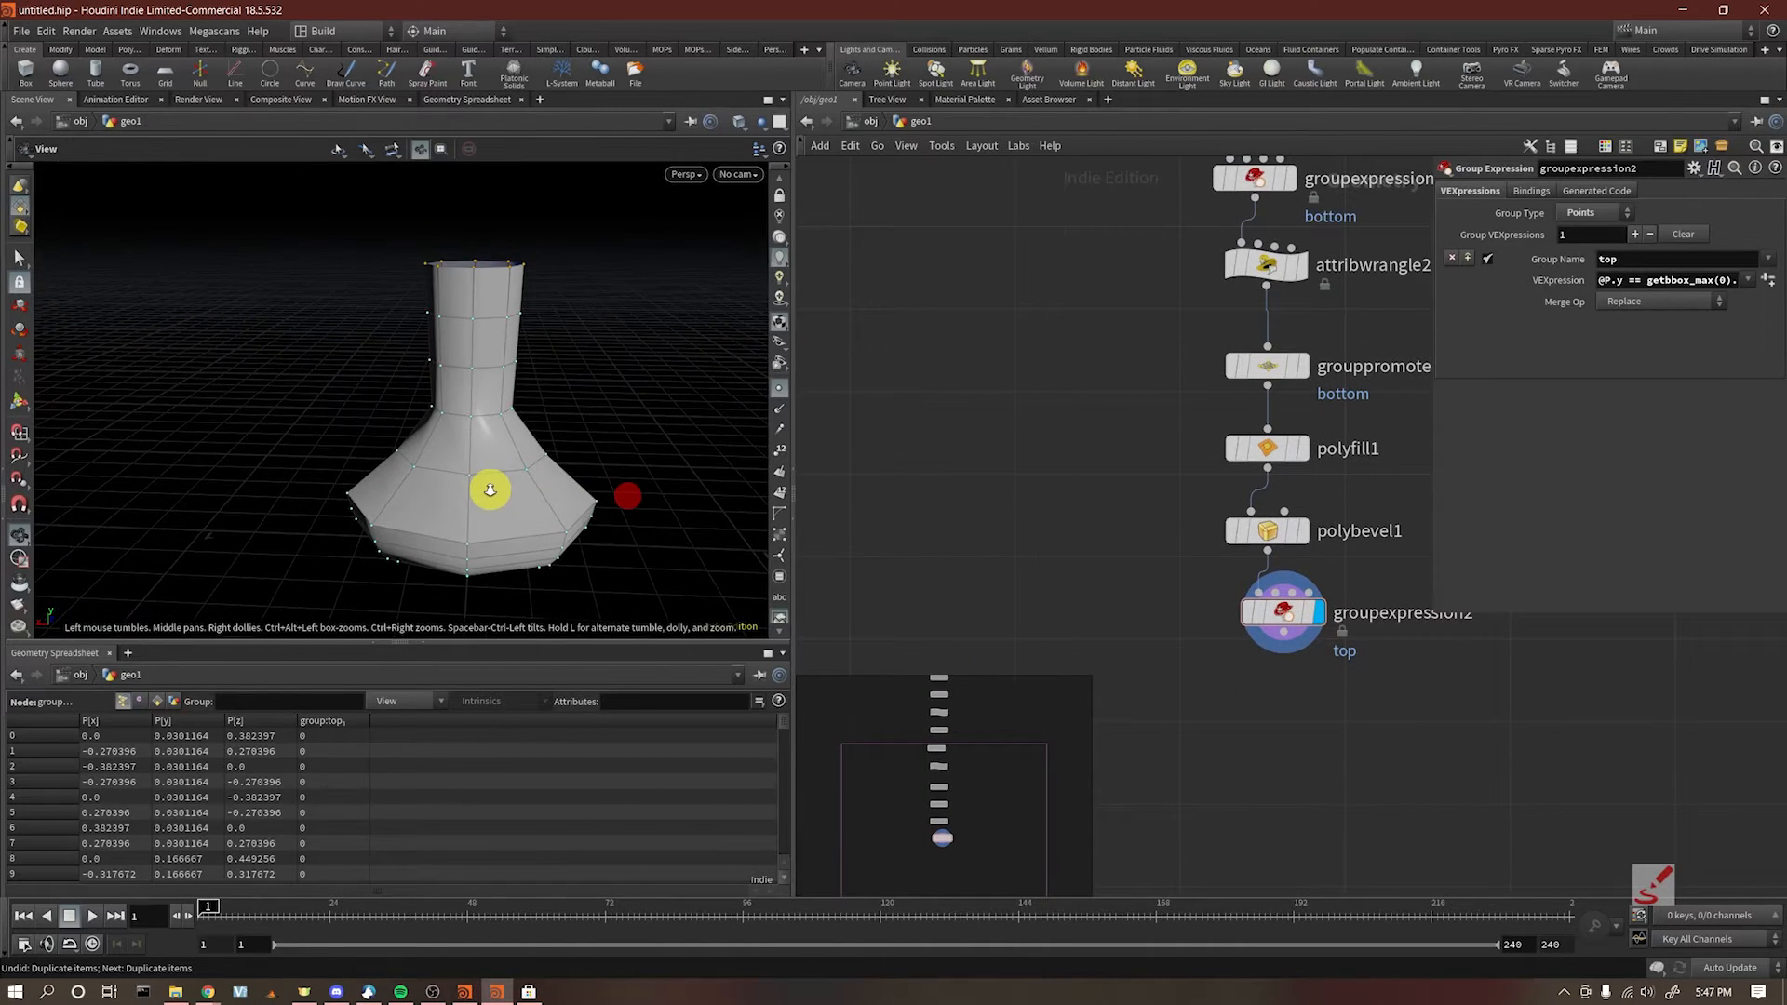
middle_click_drag(1241, 738, 1253, 652)
left_click_drag(1290, 524, 951, 520)
middle_click_drag(1037, 593, 1125, 431)
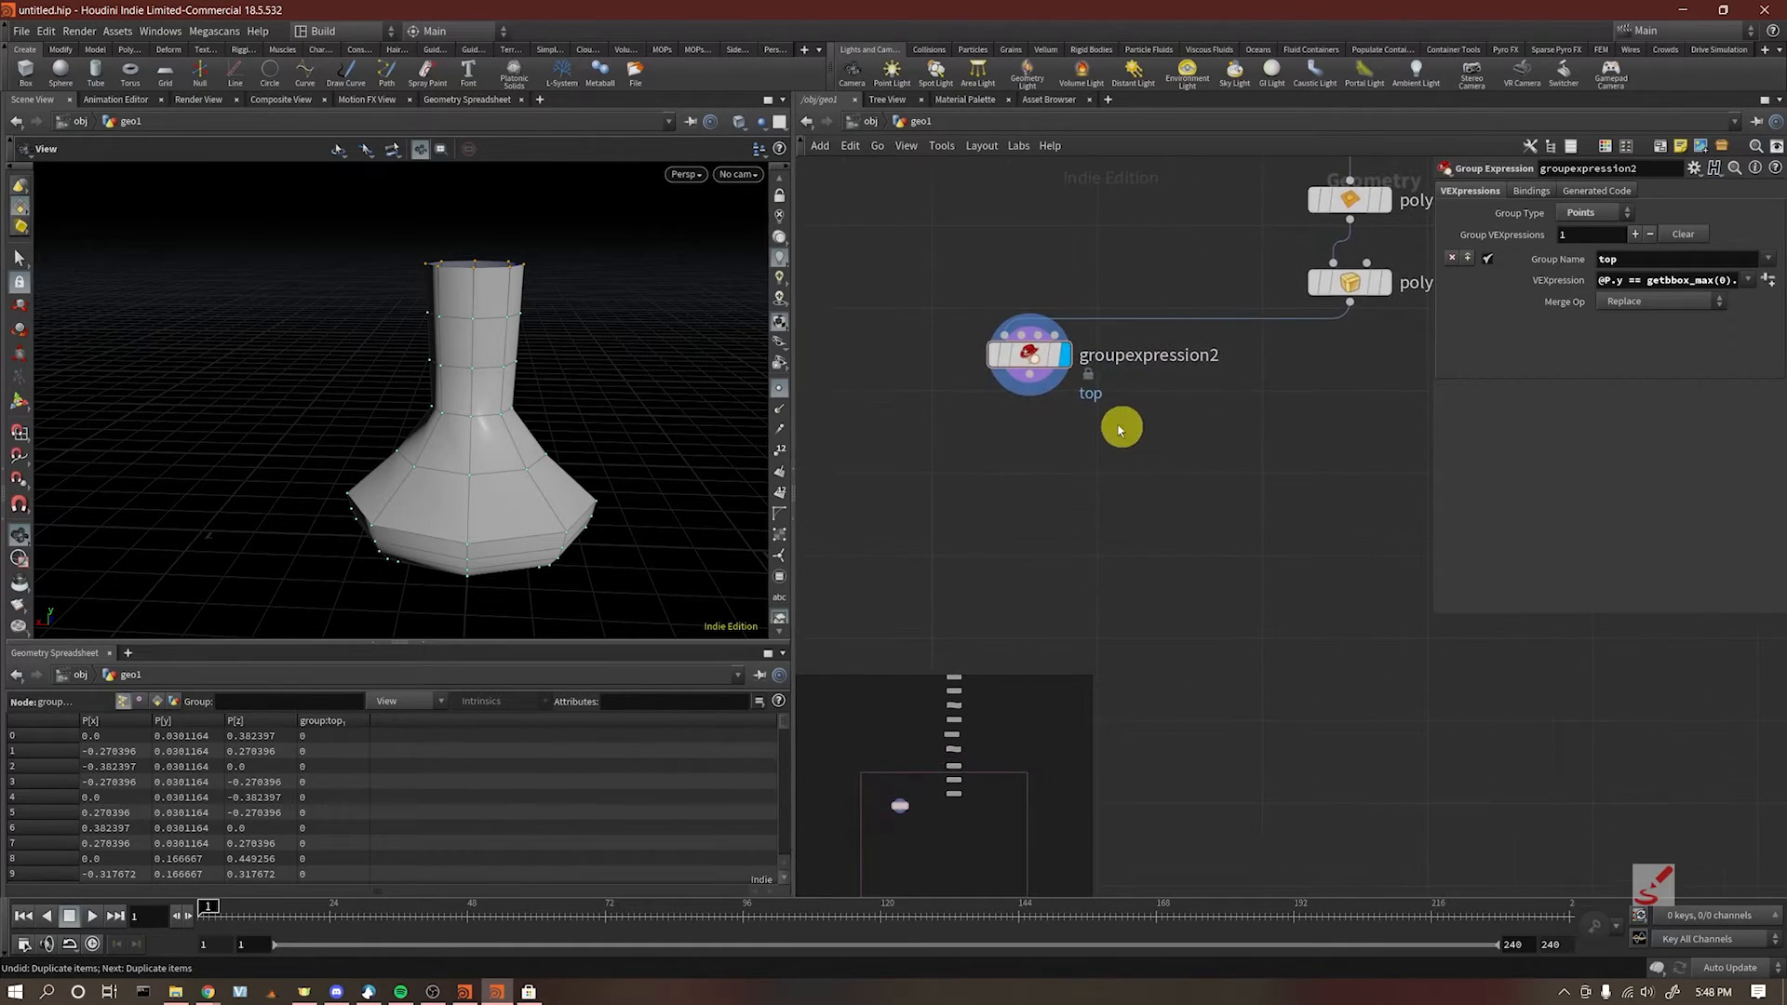
Step: Create a network box around groupexpression2, enlarge it downward and title it Lip
scroll(983, 375, "down", 3)
left_click(937, 279)
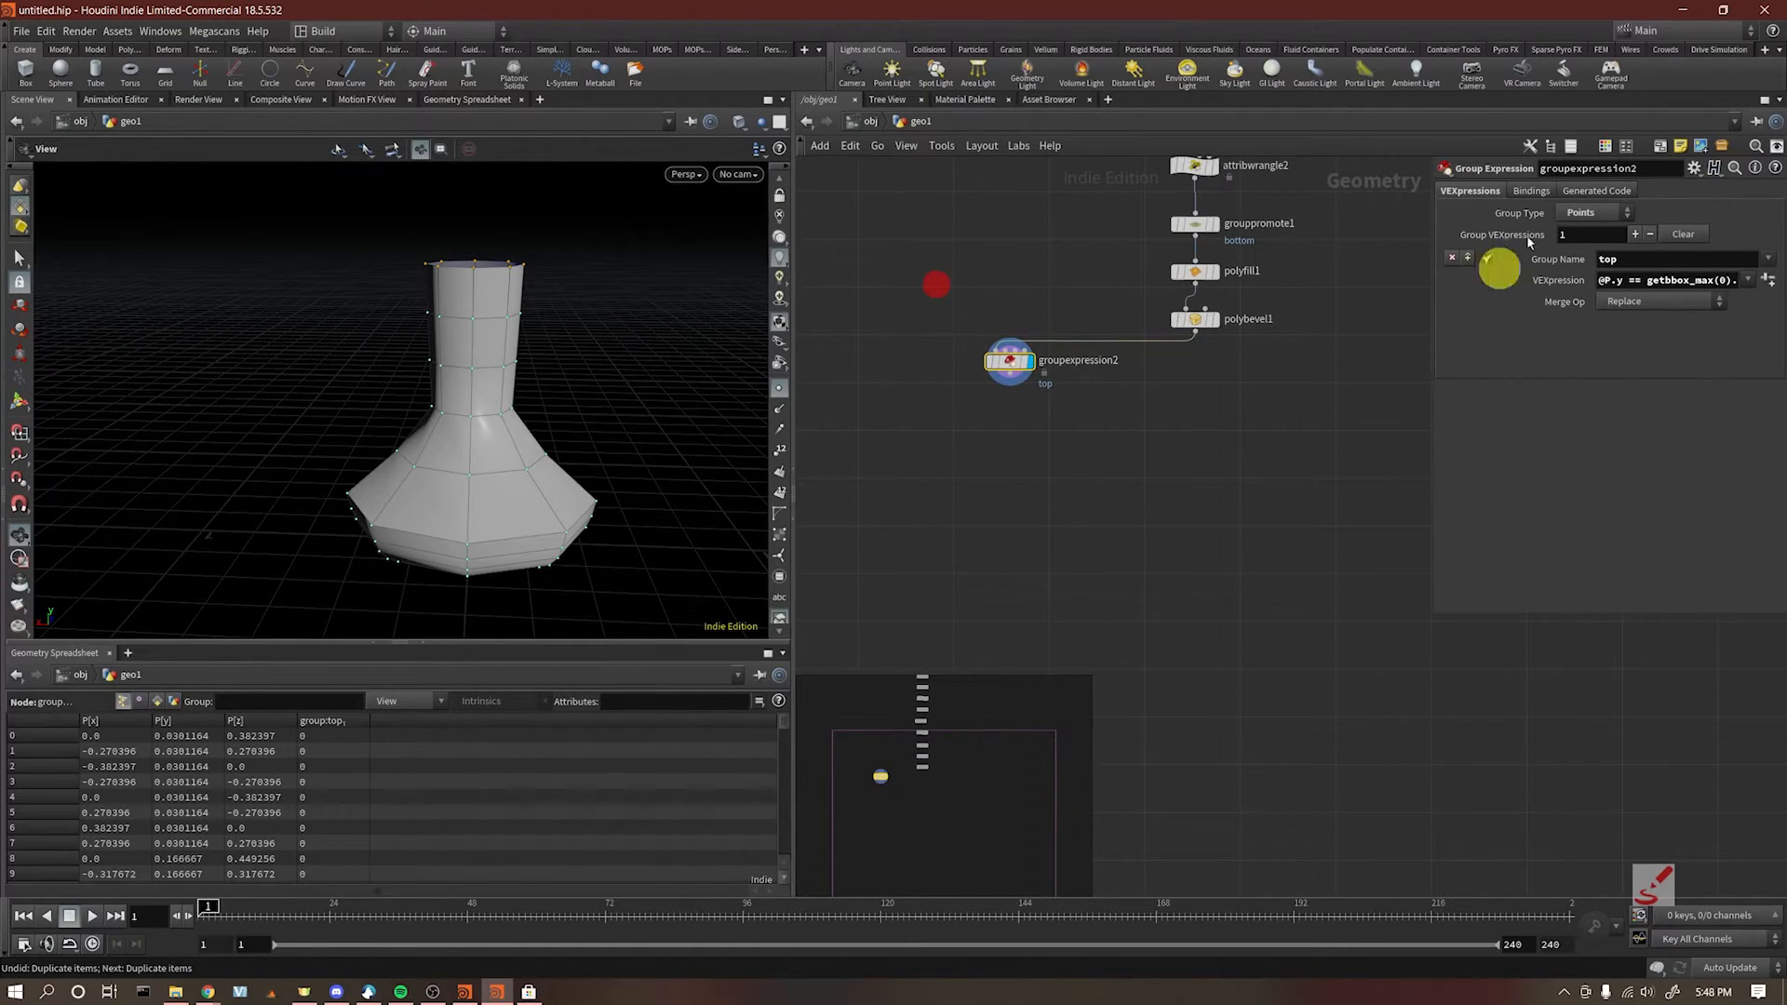
left_click(1662, 147)
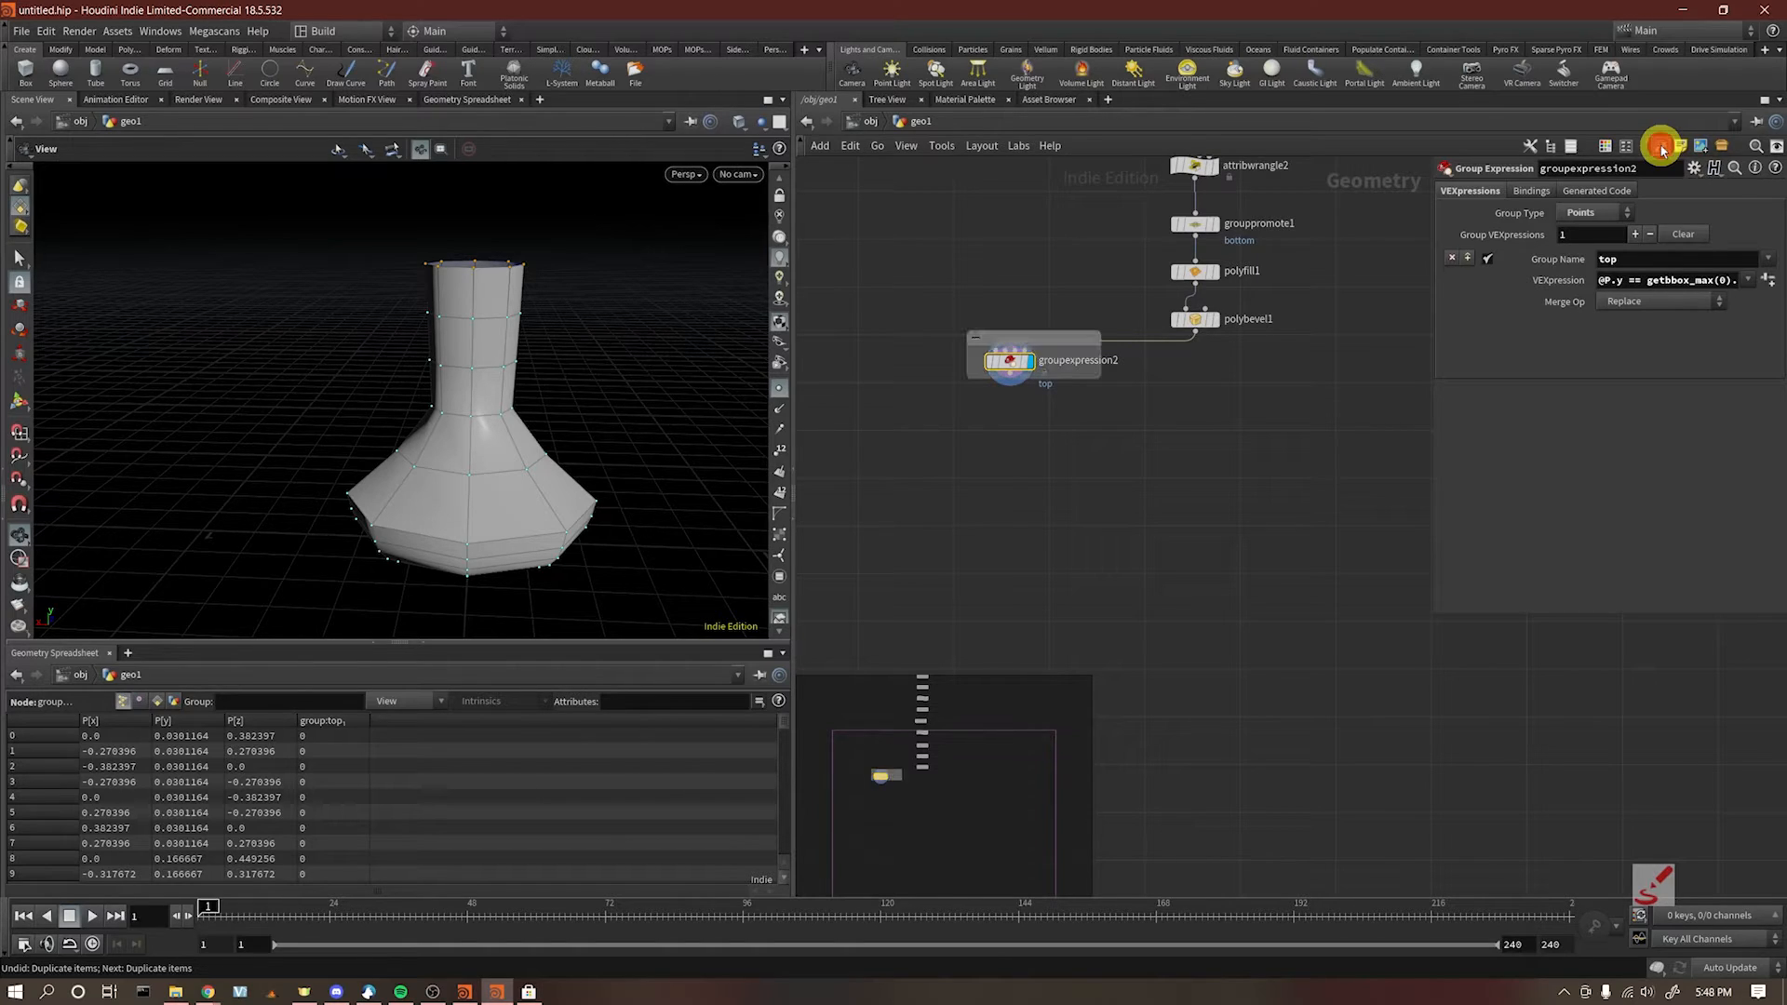
left_click_drag(1094, 374, 1141, 563)
double_click(1079, 337)
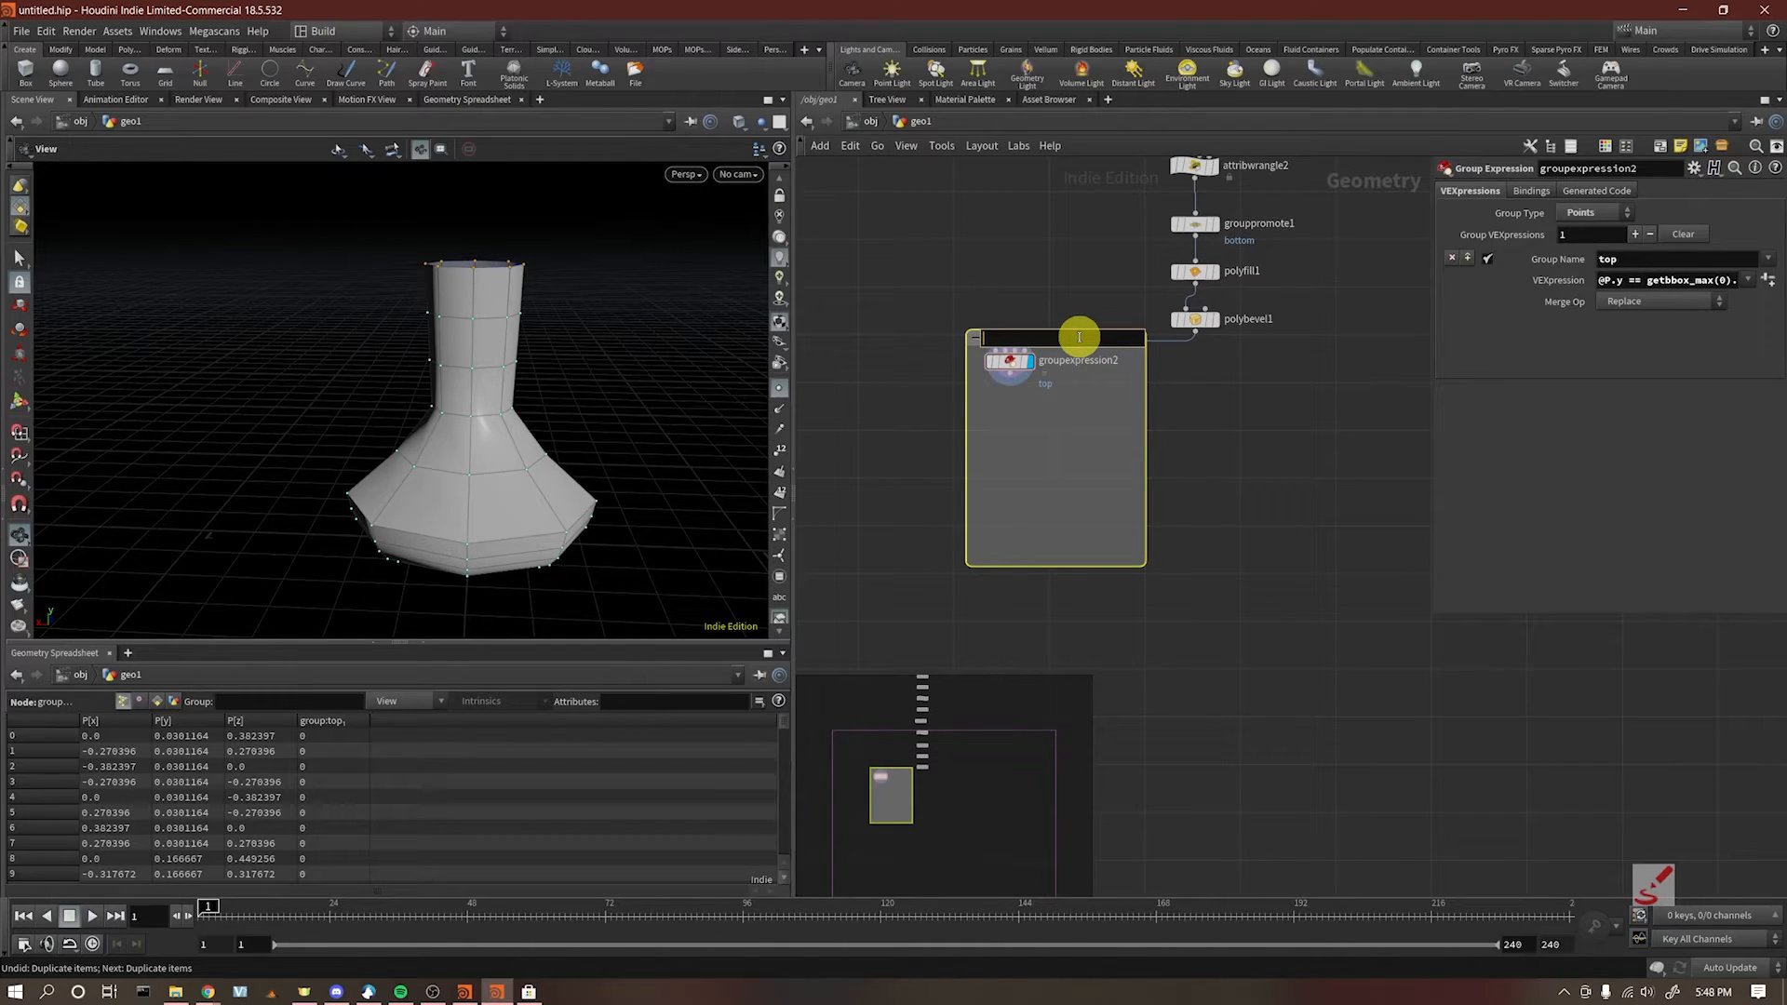
type("Lip")
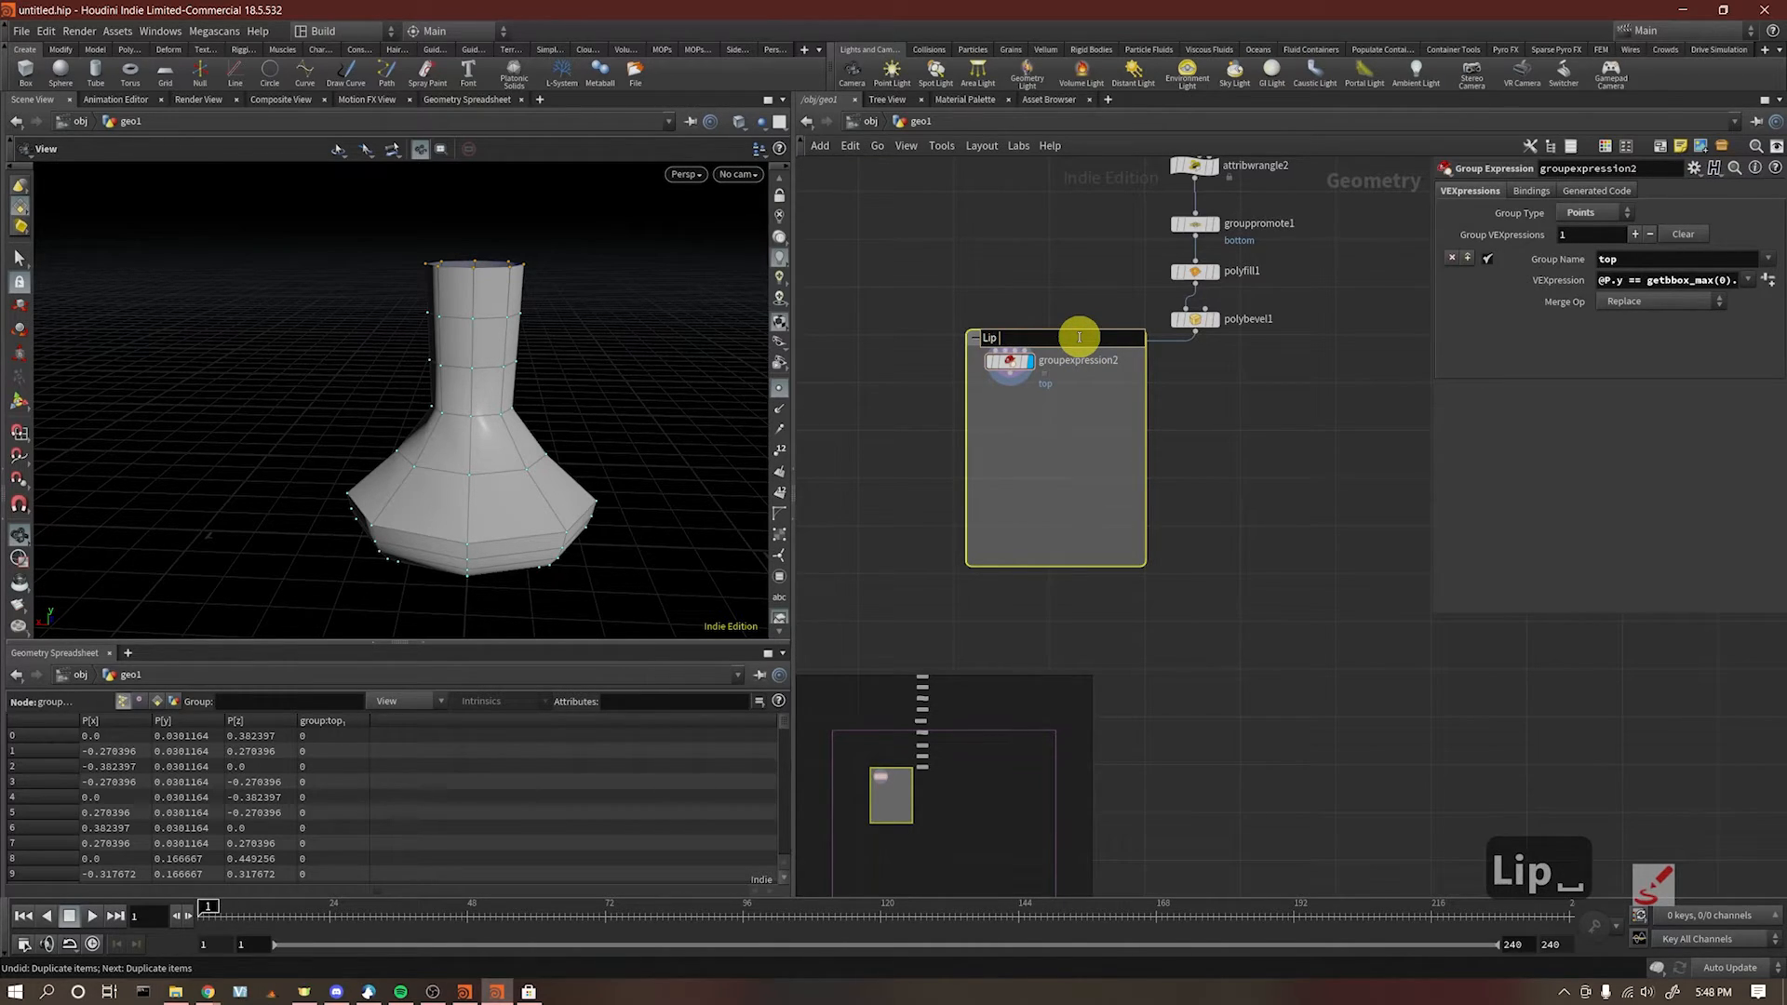
left_click(1231, 534)
Step: Add a Delete node below groupexpression2 inside the Lip box, connected to its output
left_click_drag(1013, 361, 1016, 421)
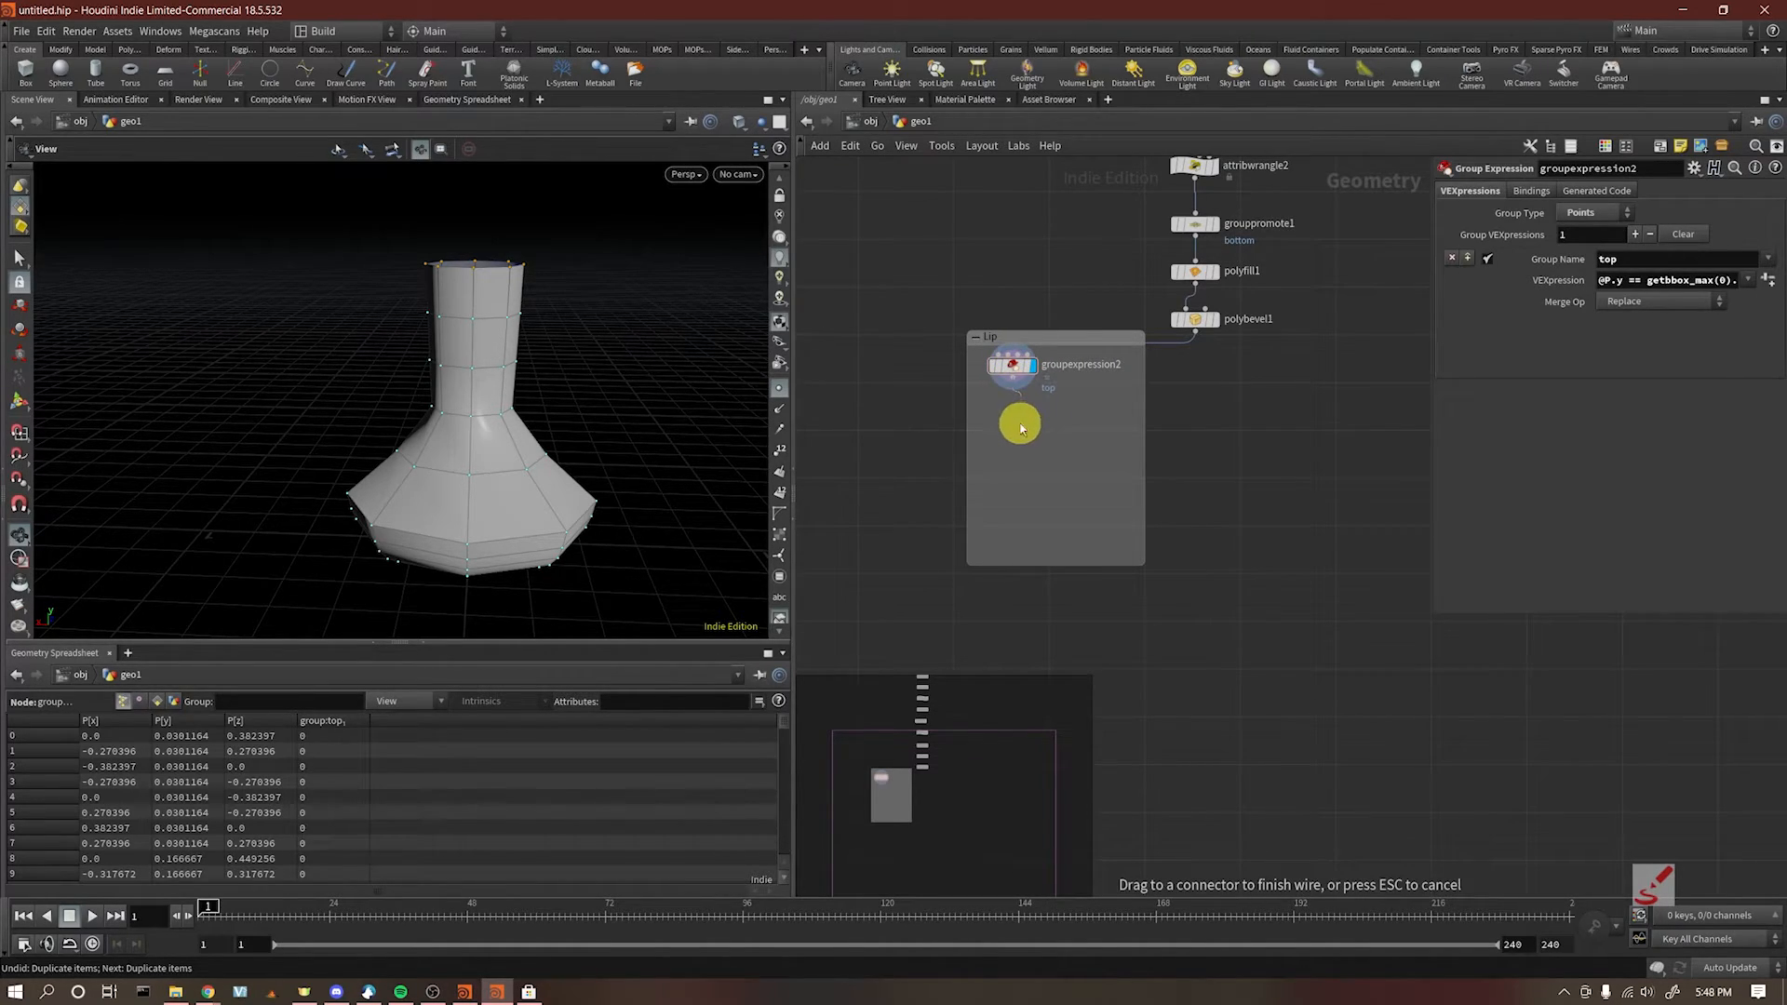
key("Tab")
type("delete")
key("Return")
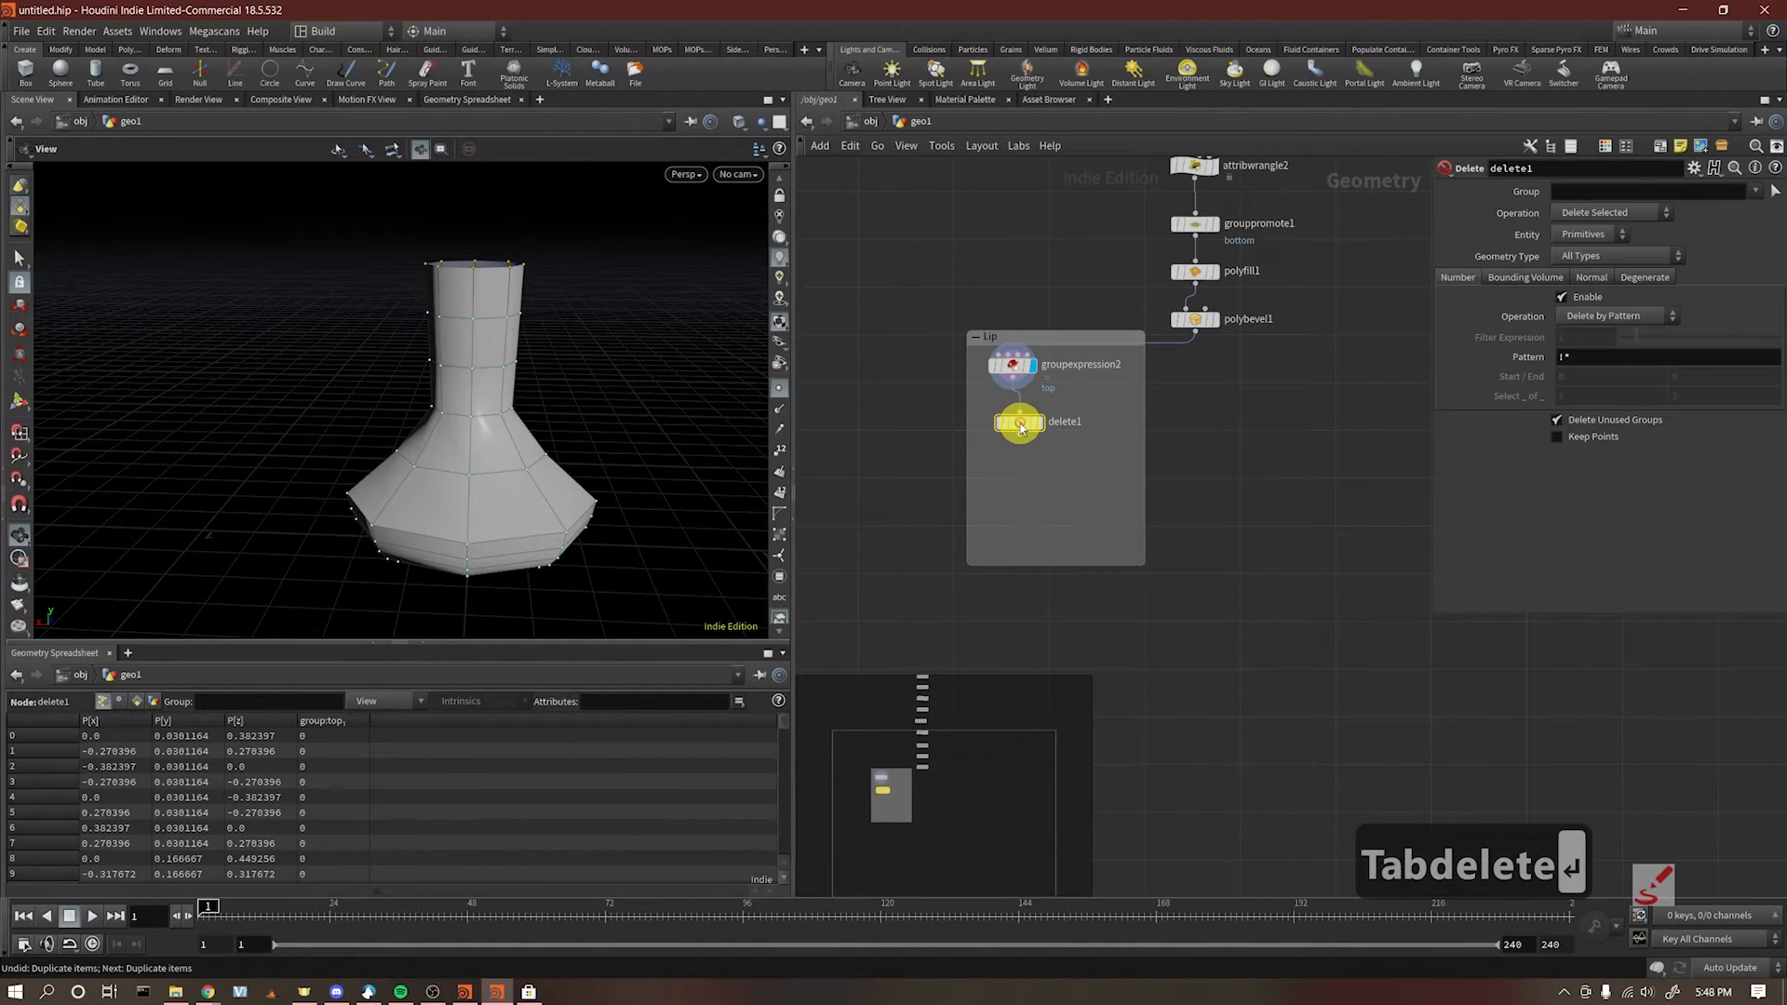
left_click_drag(1020, 424, 1014, 416)
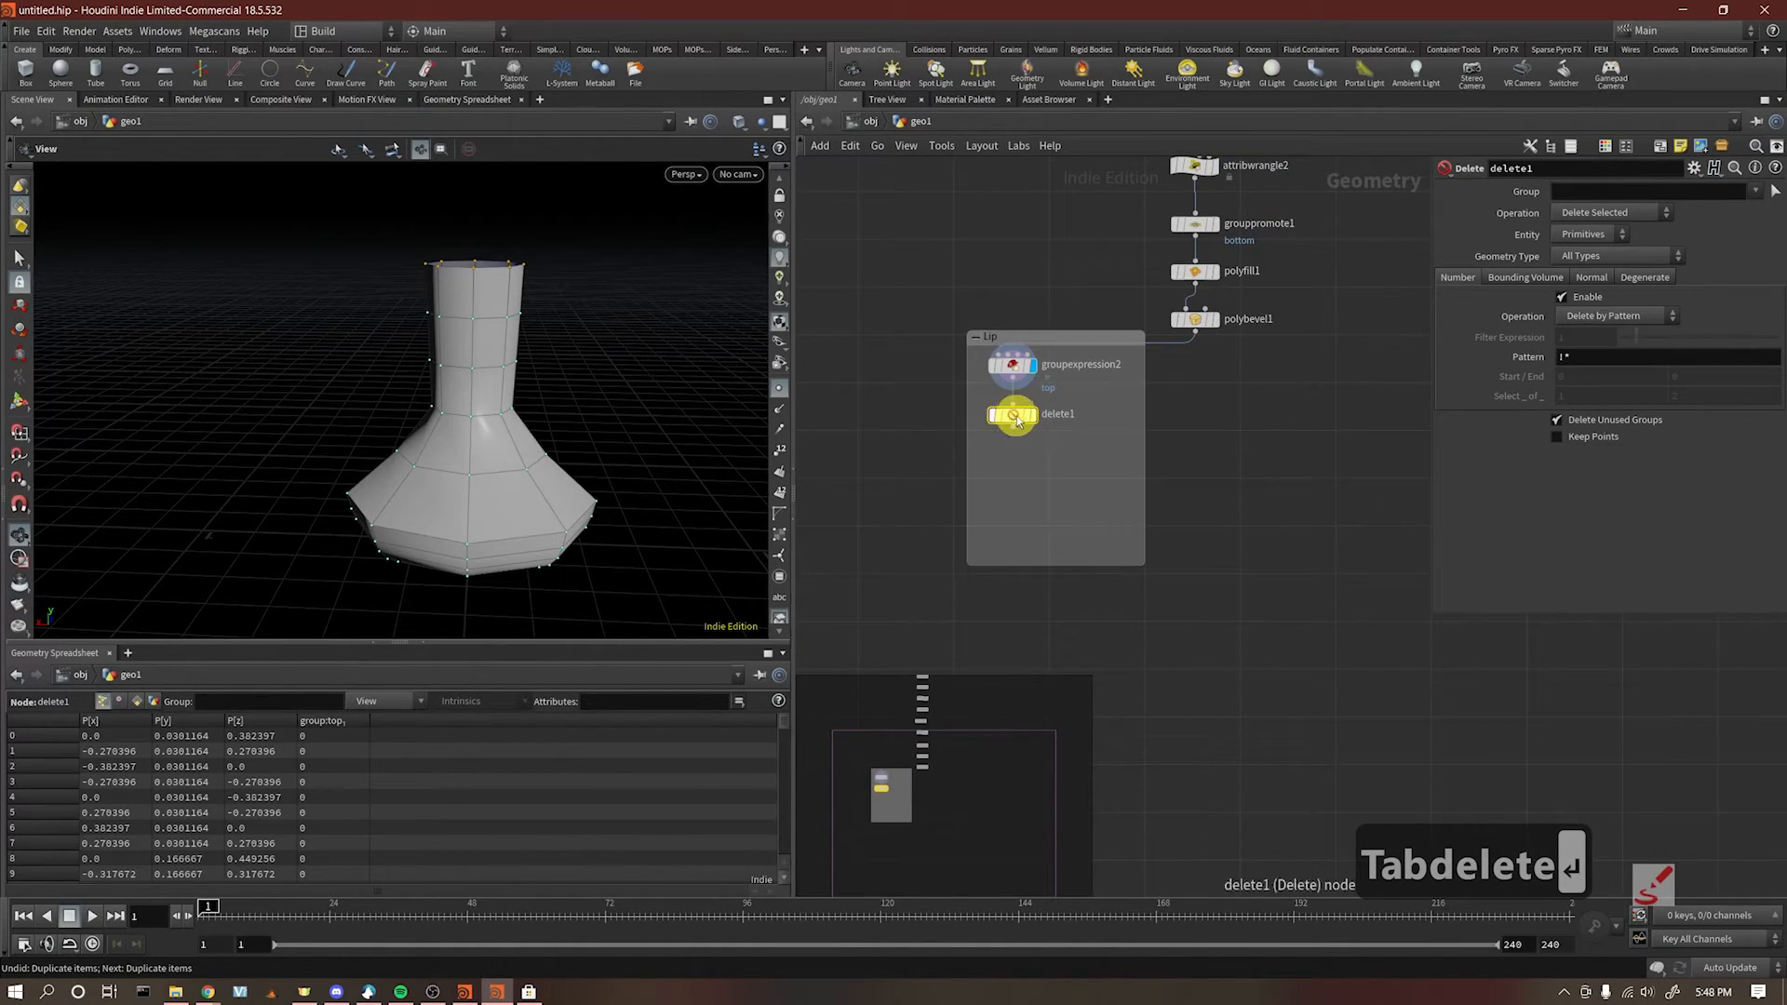
Step: Set delete1's Entity to Points, display the node and choose top as its Group
left_click(1605, 236)
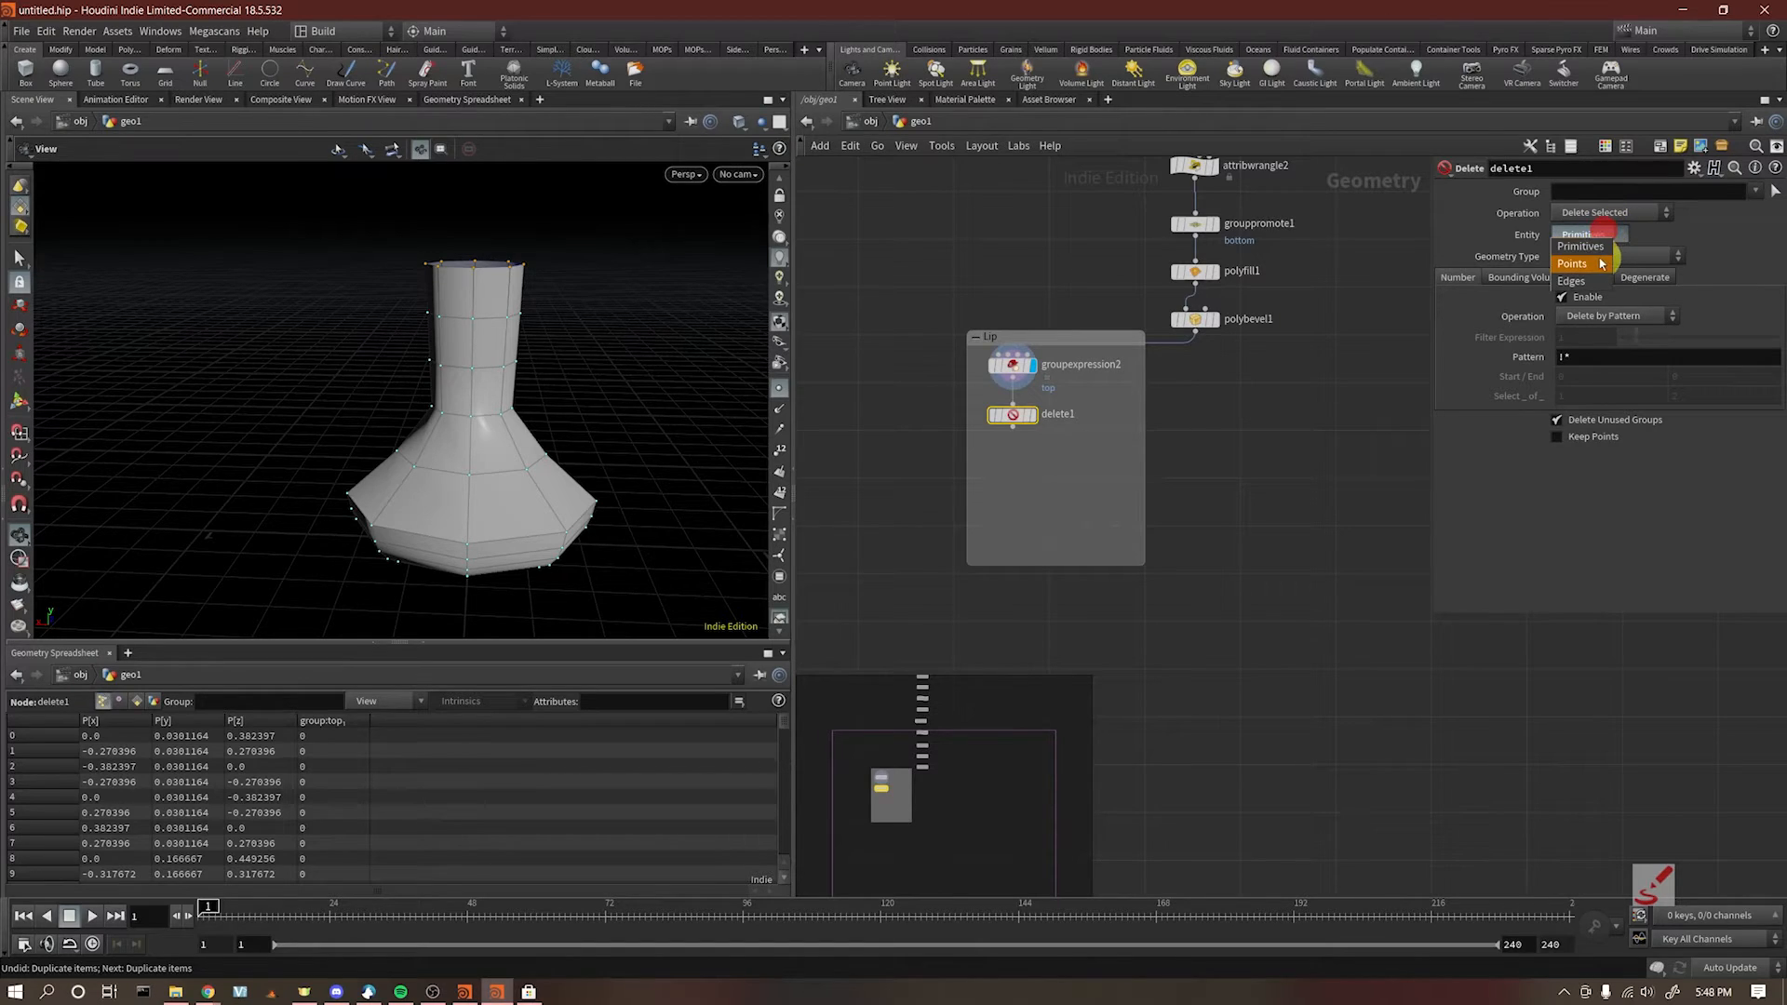
left_click(1594, 256)
left_click(1754, 193)
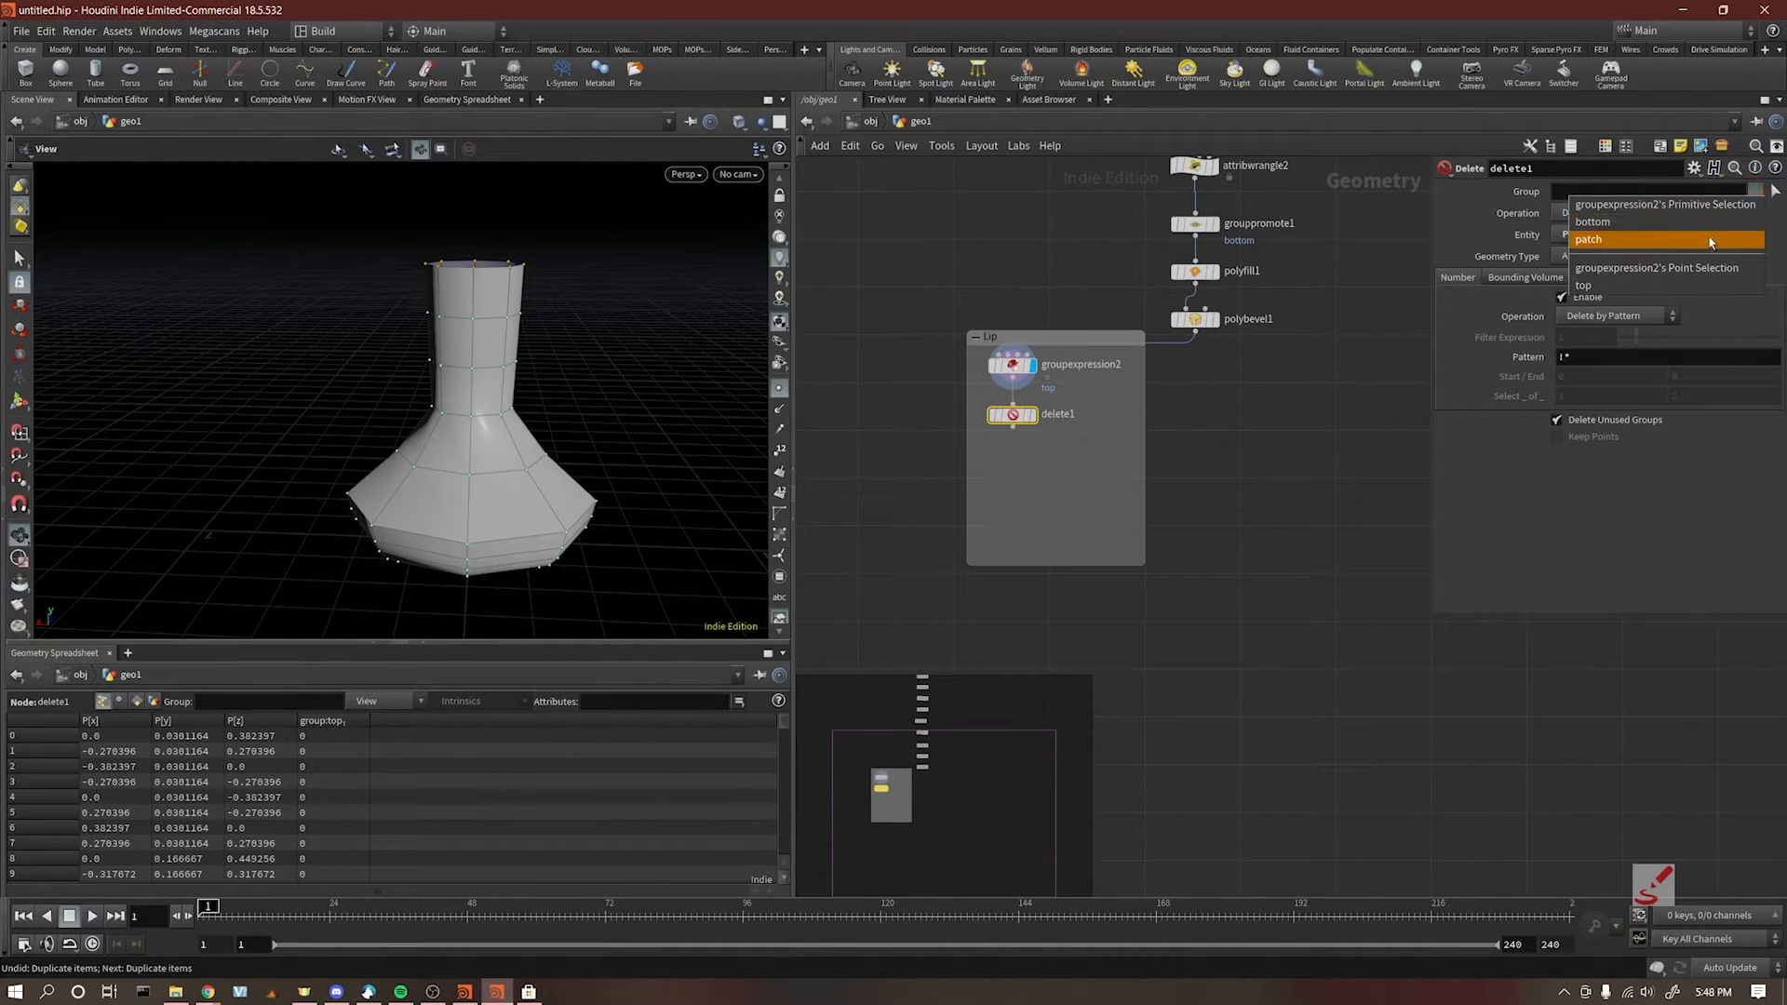
left_click(1521, 228)
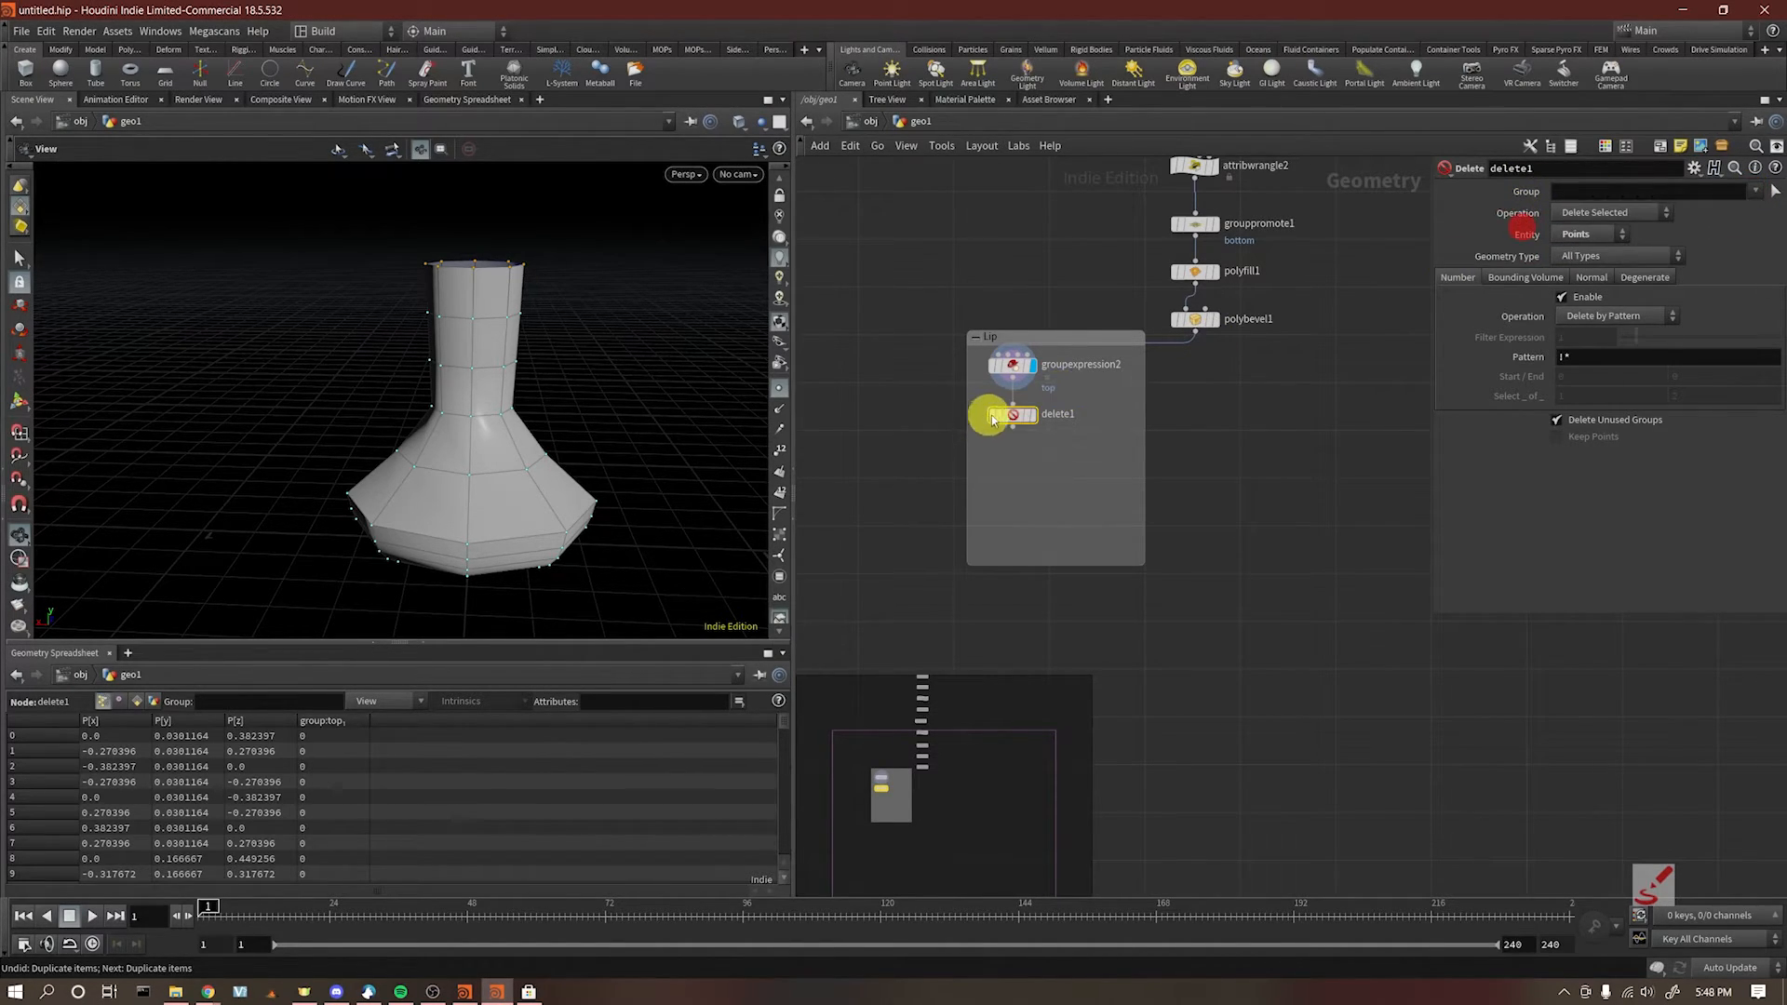
left_click(1036, 412)
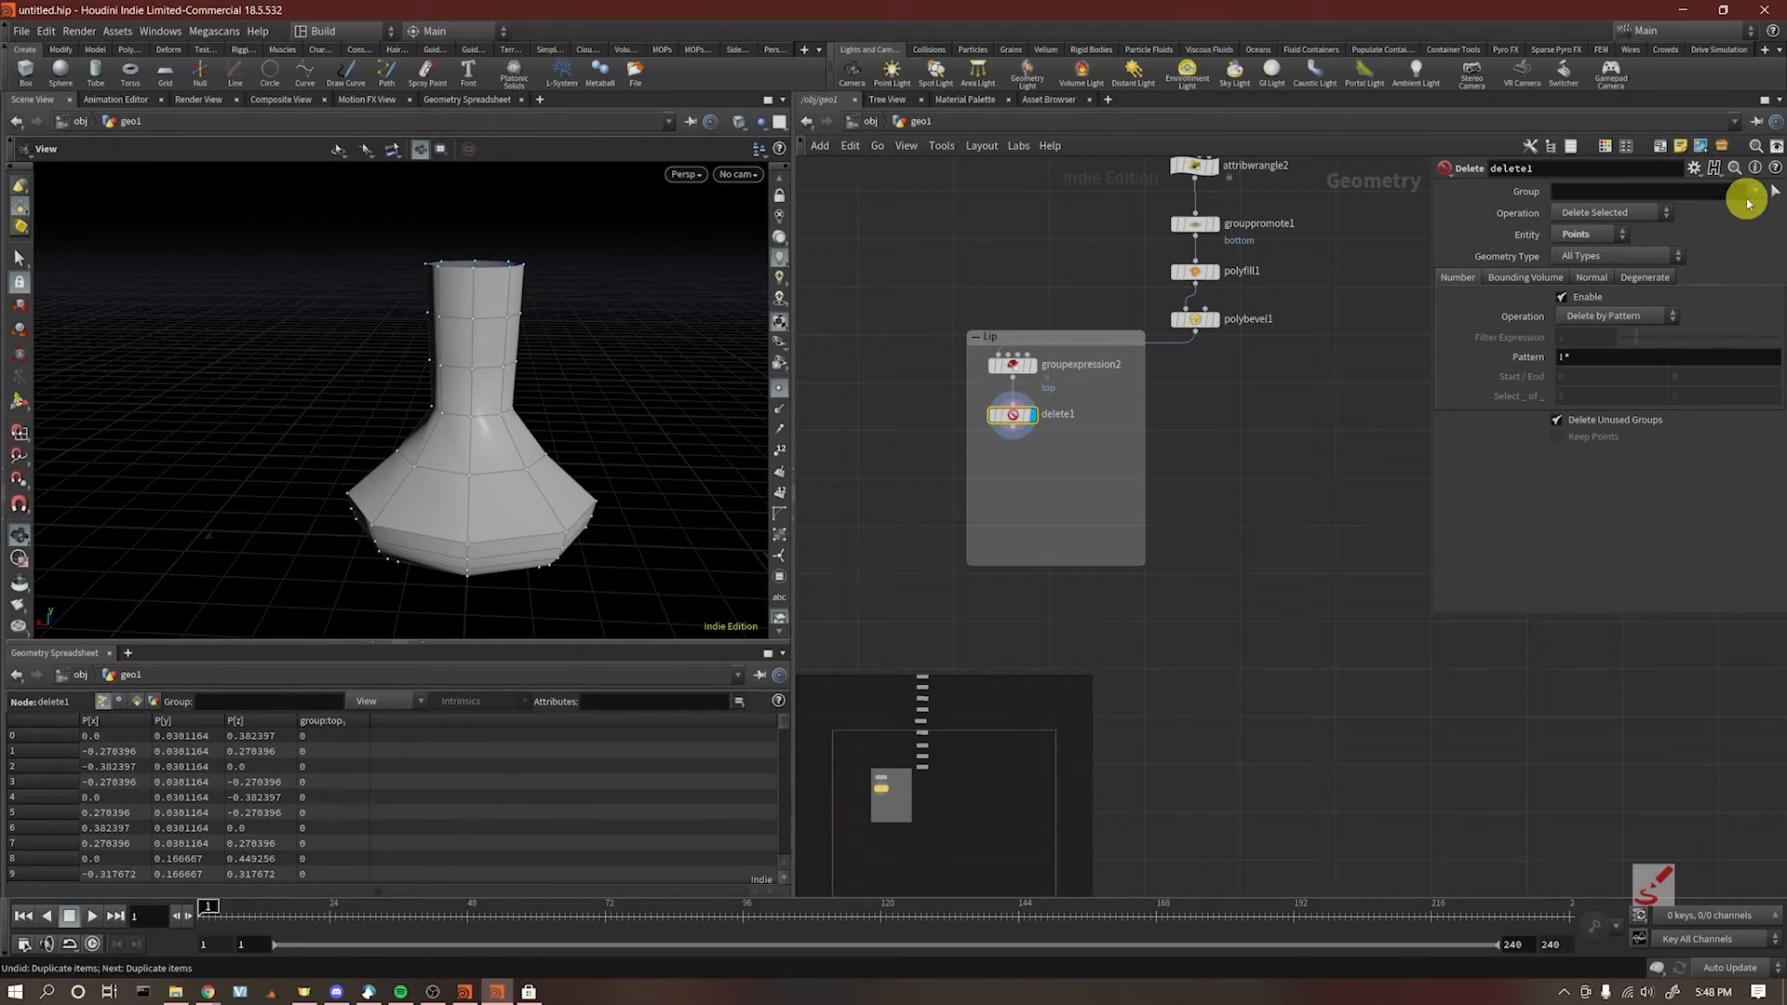
left_click(1748, 196)
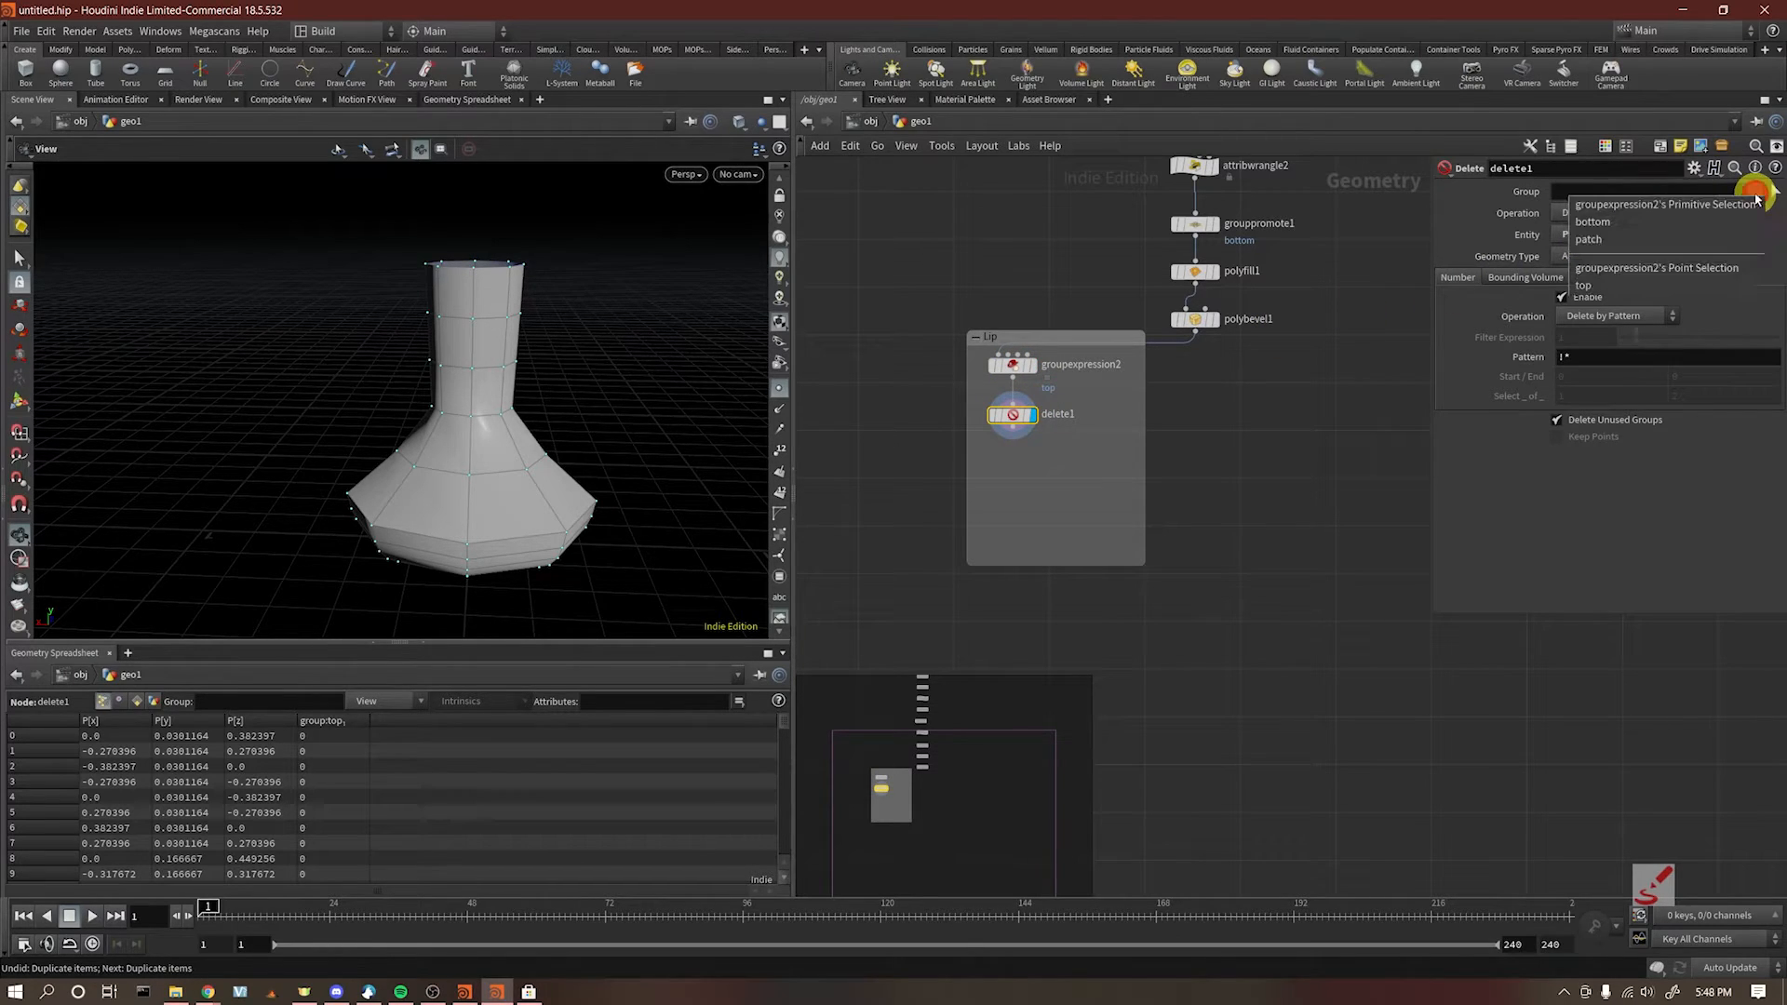
left_click(1669, 288)
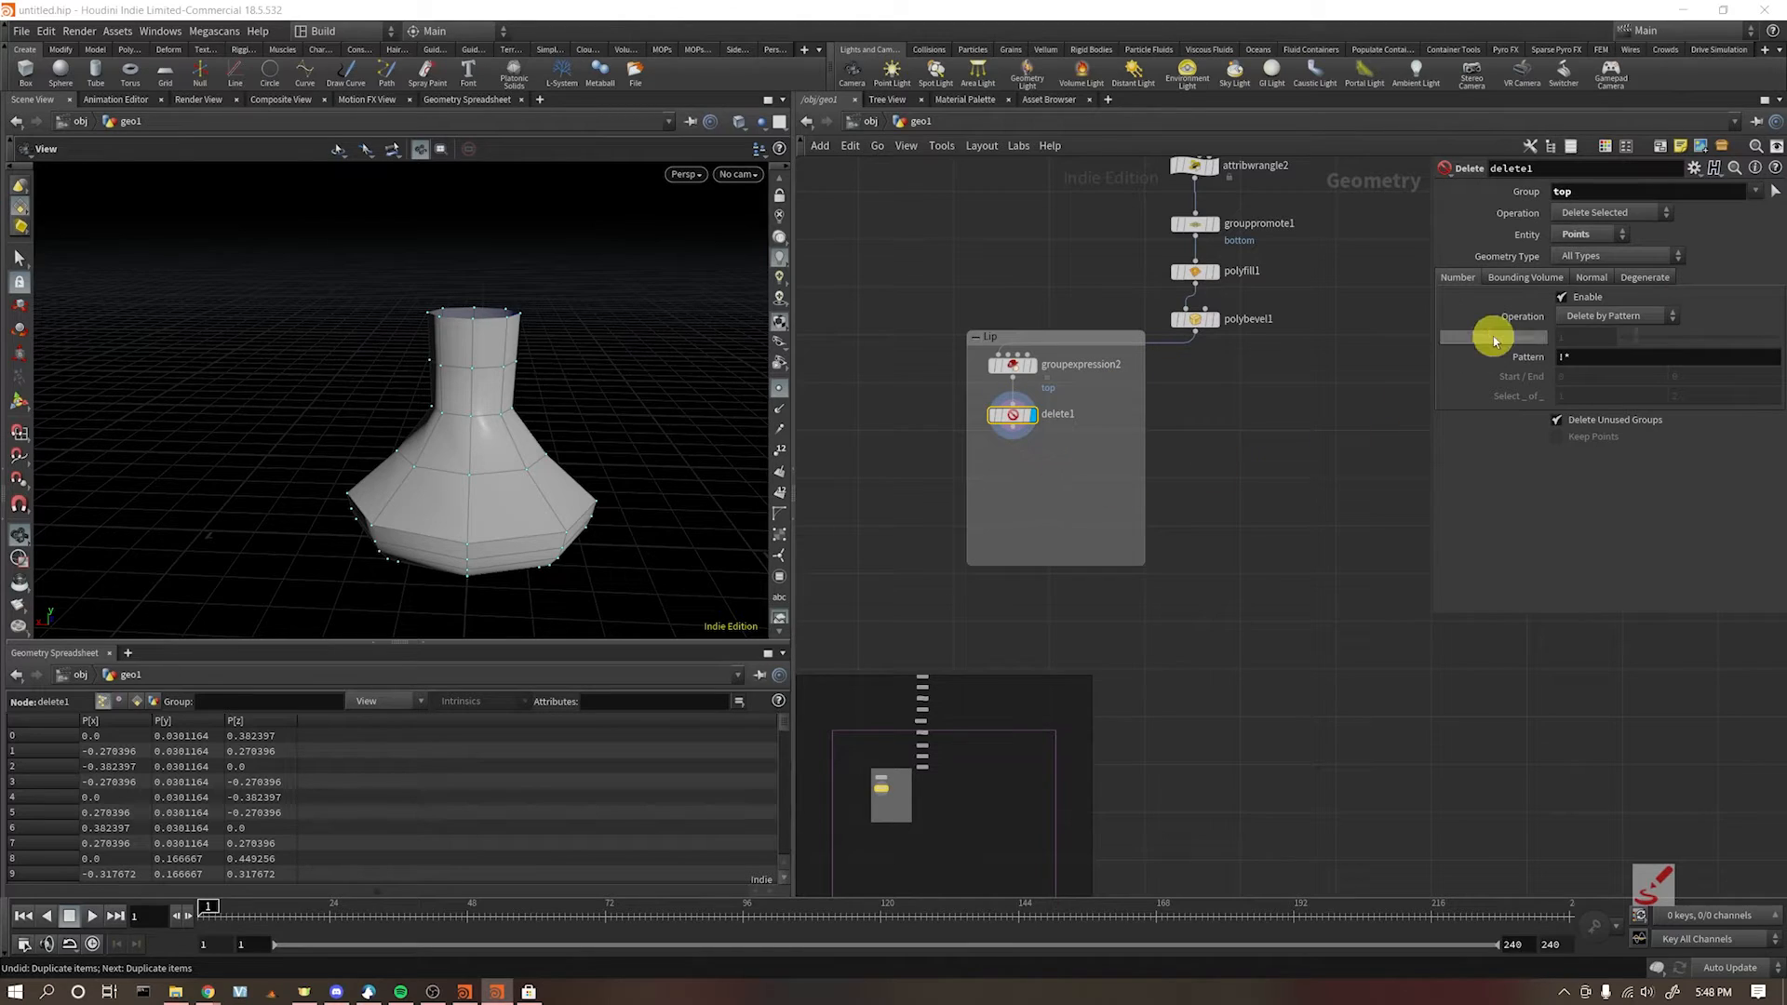
left_click_drag(466, 391, 591, 403, "alt")
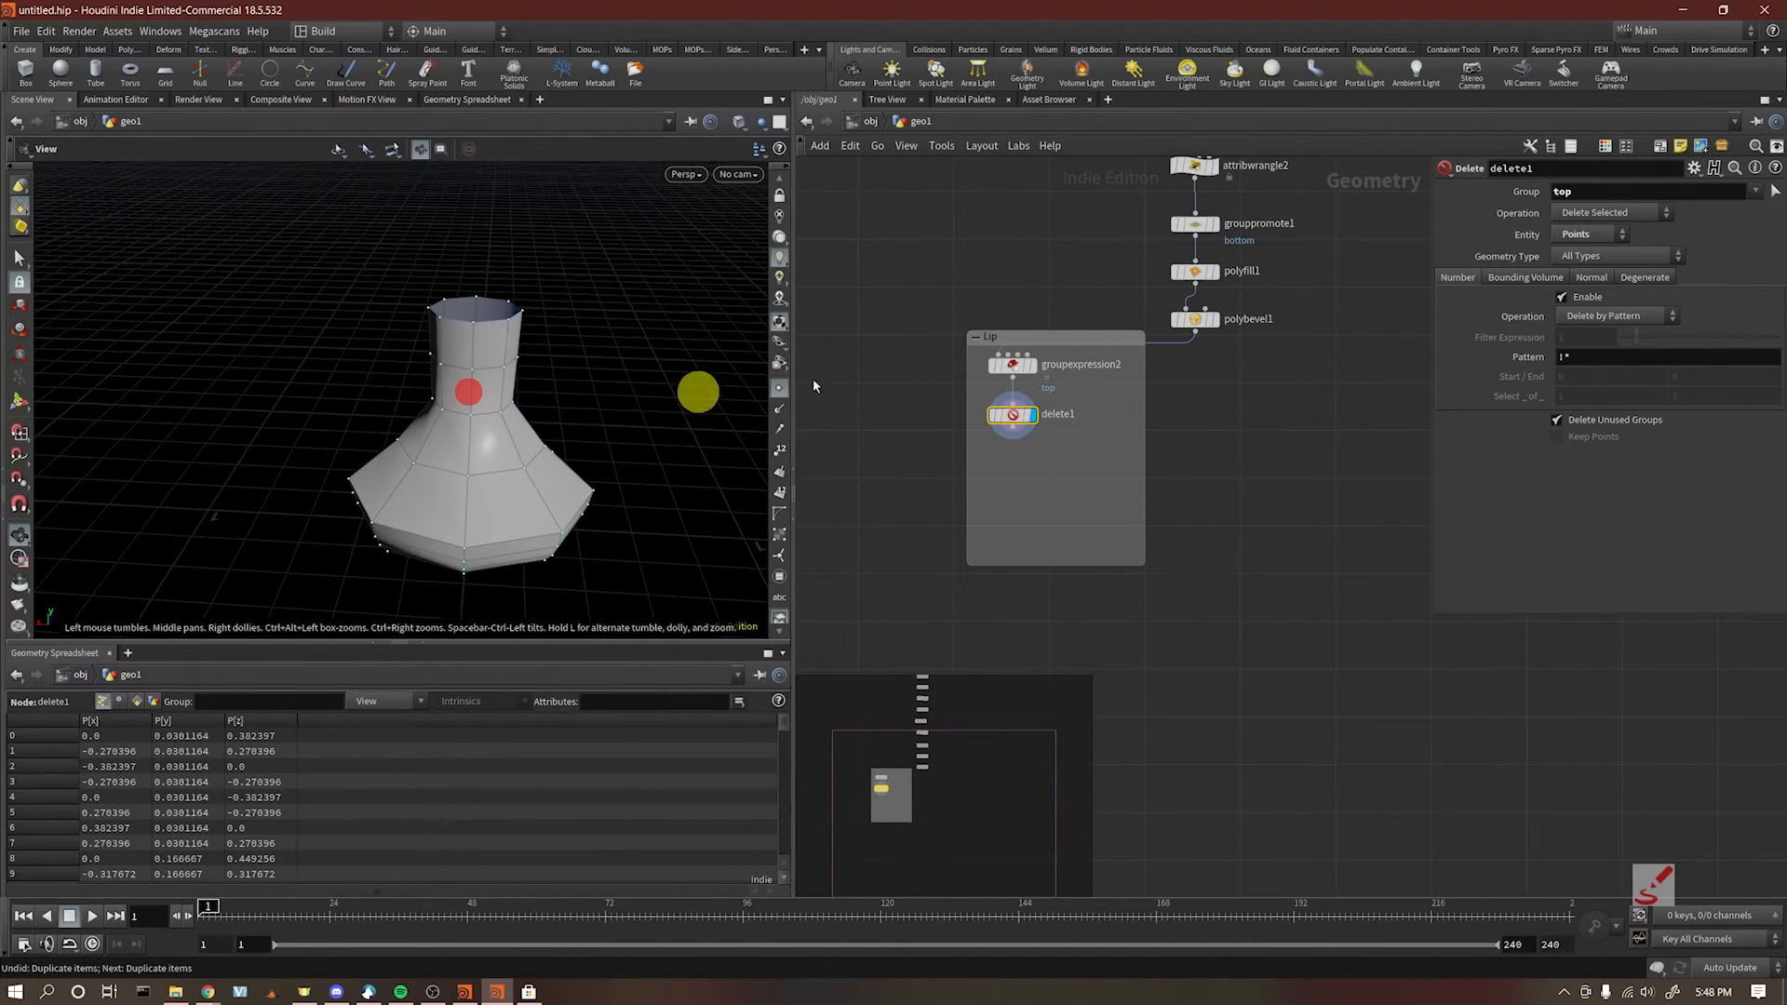
Step: Change delete1's Operation to Delete Non-Selected
left_click(1583, 215)
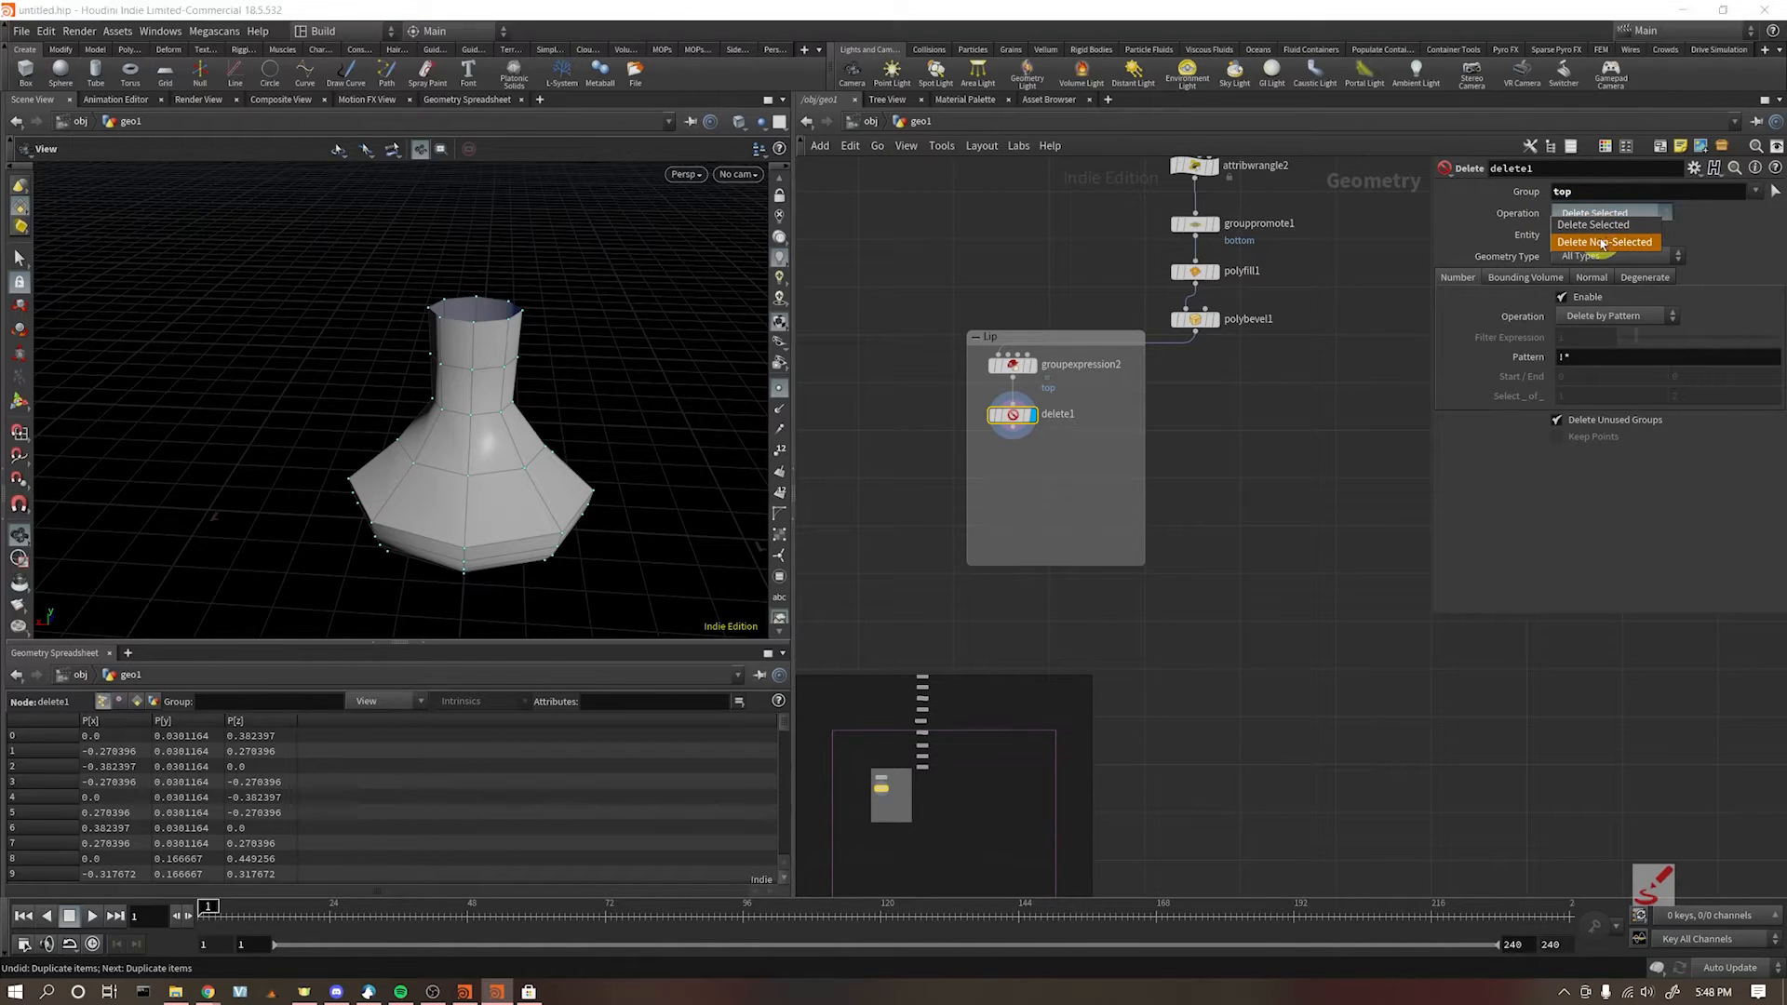
left_click(1602, 242)
left_click_drag(528, 337, 581, 326, "alt")
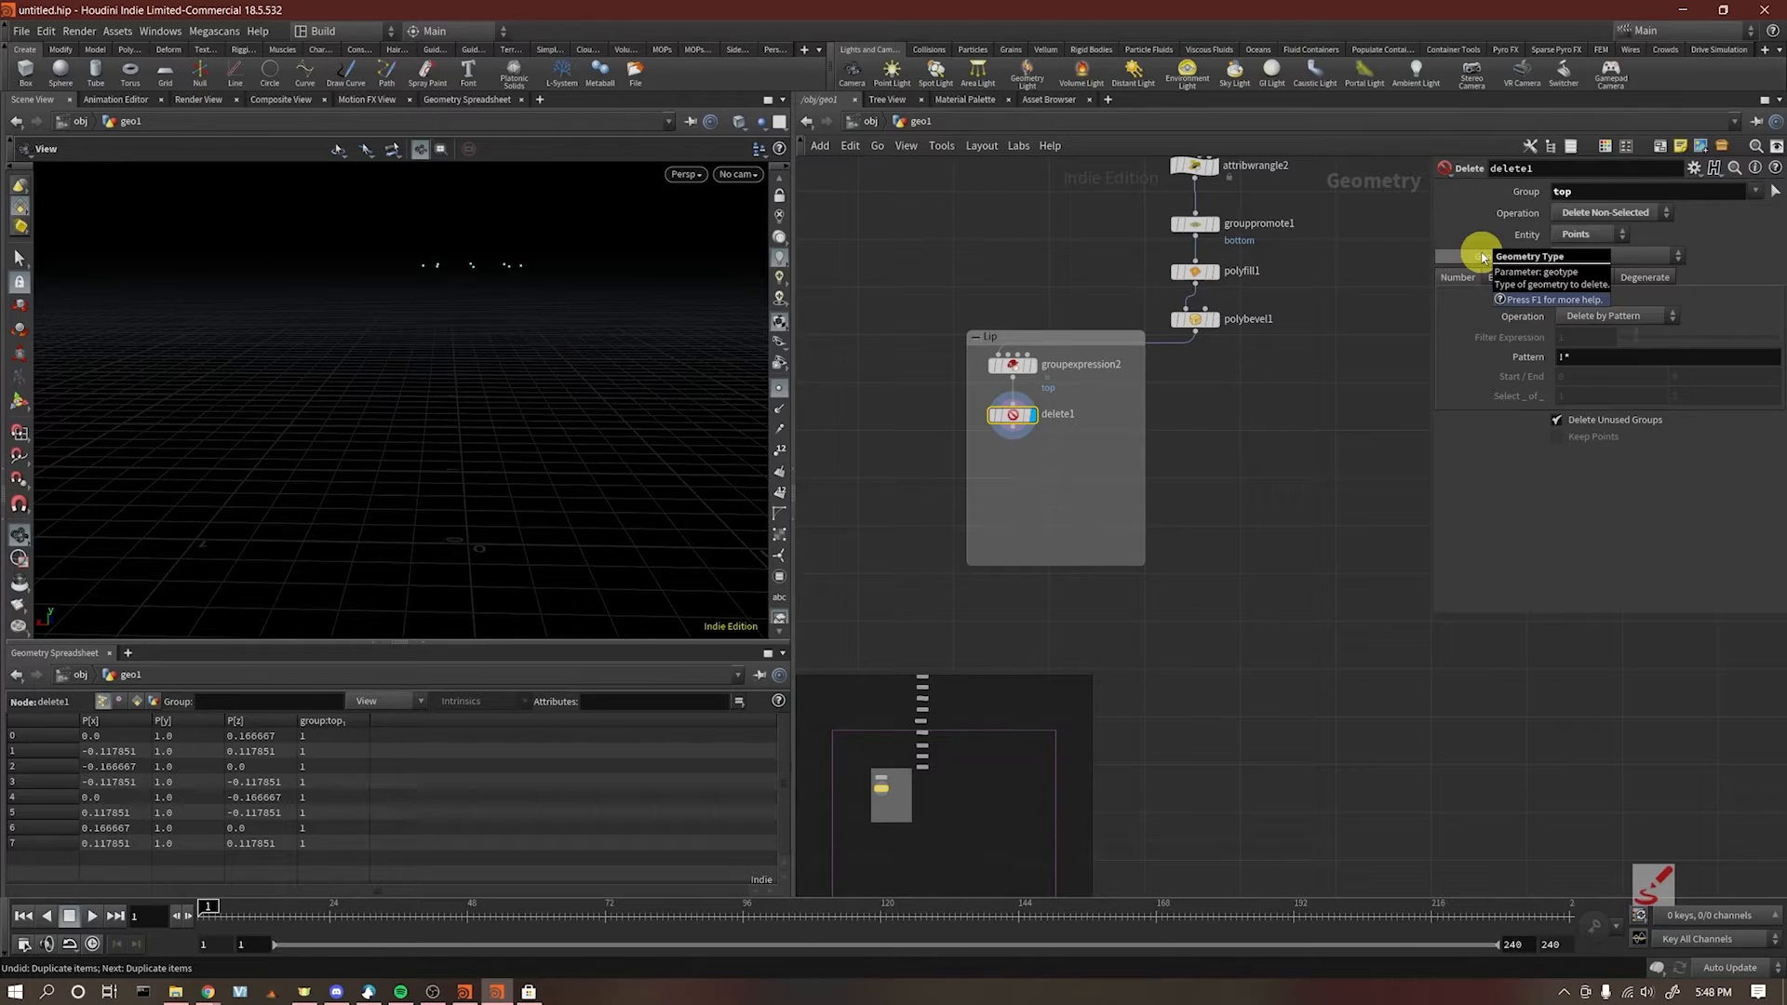
left_click_drag(1012, 428, 1019, 463)
key("Tab")
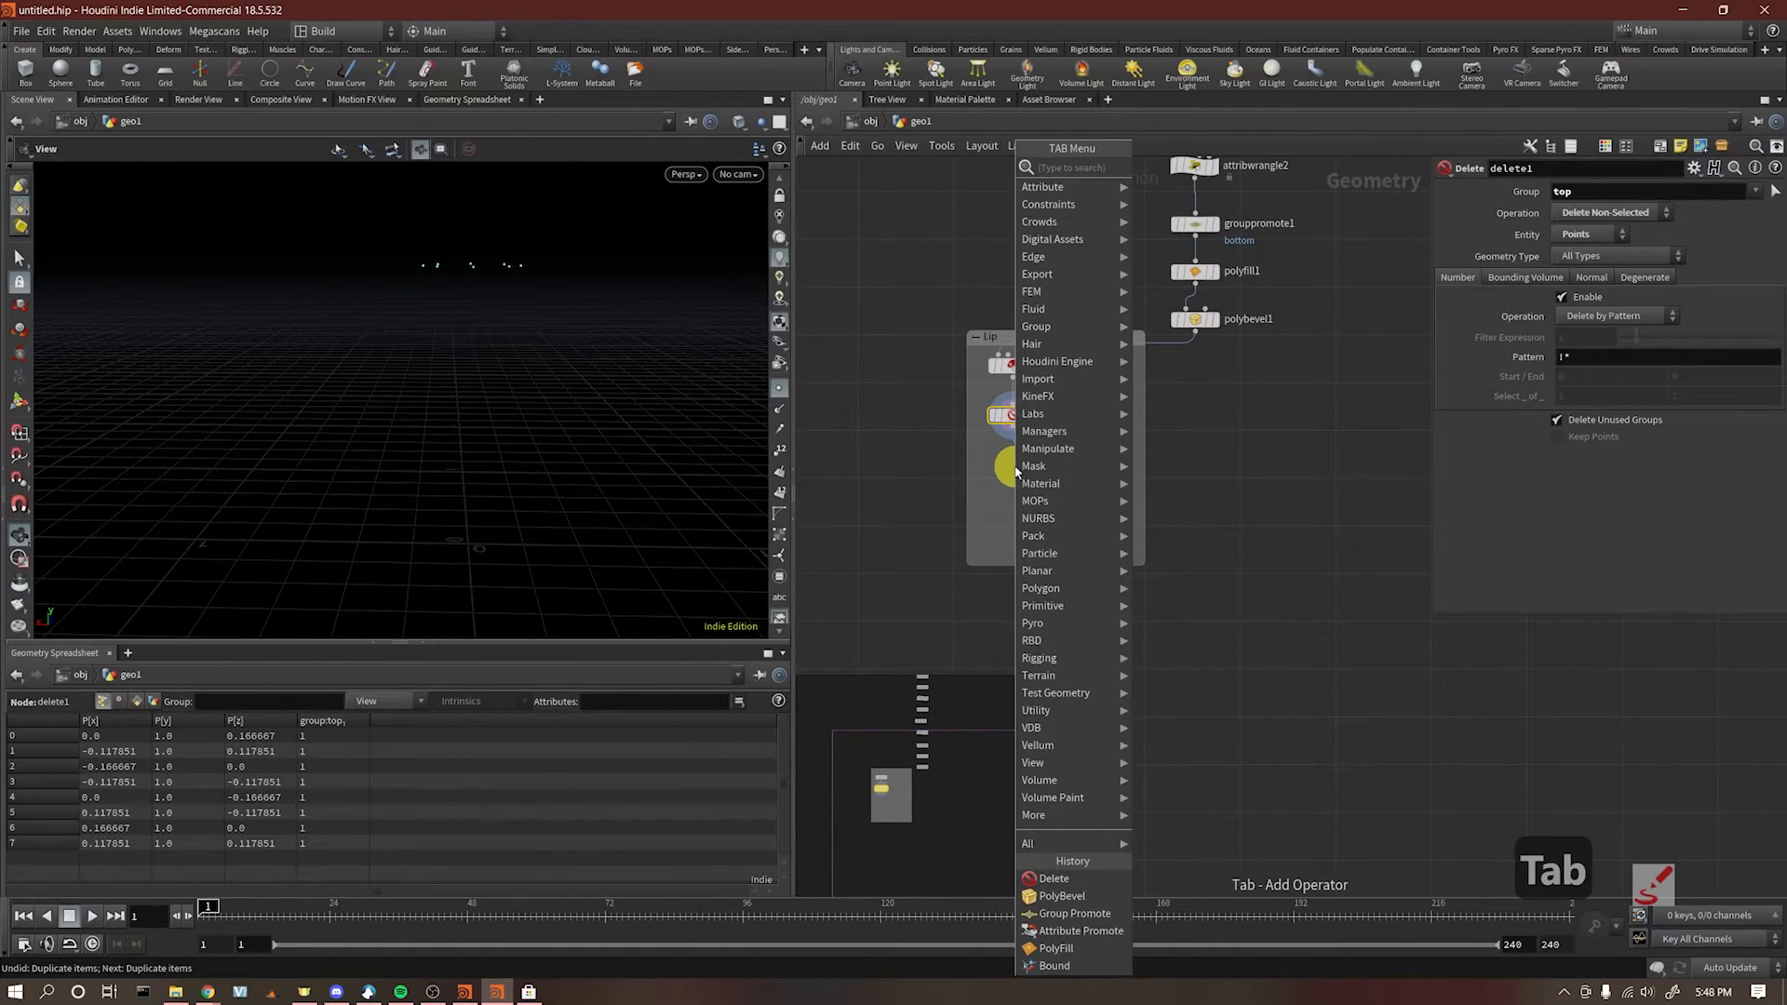
left_click(880, 269)
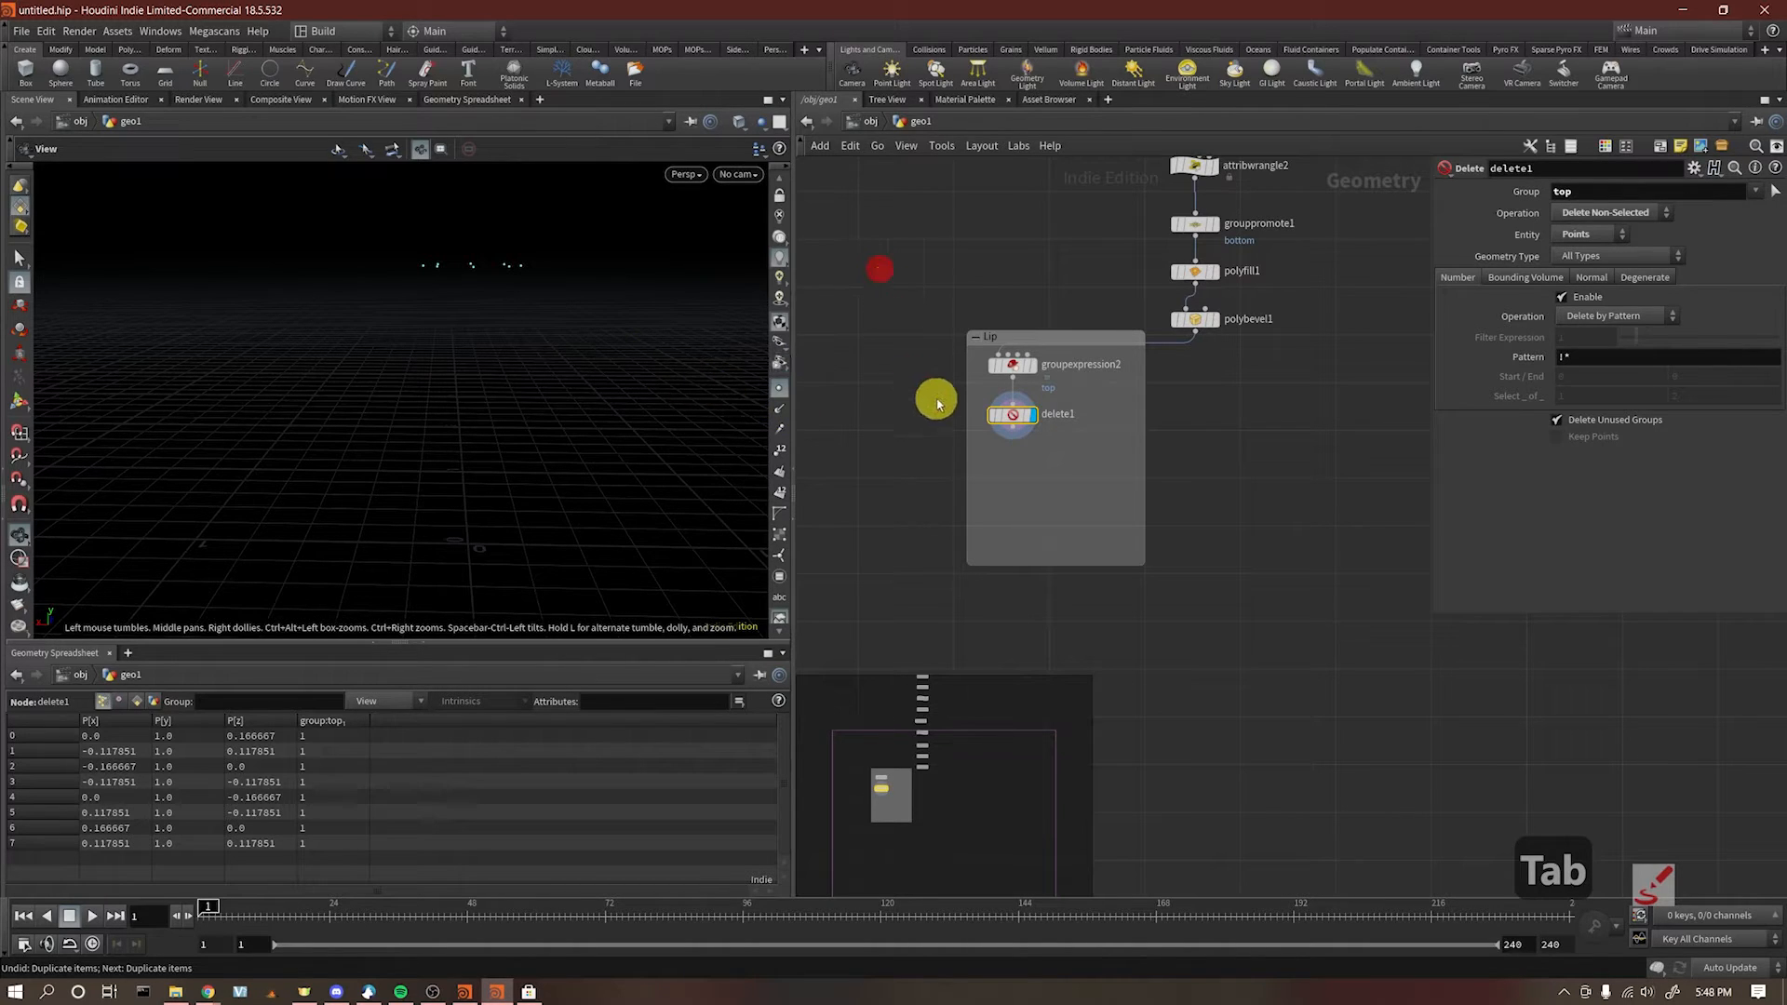
Step: Add a Sweep node connected to delete1's output and display it
left_click_drag(1024, 435, 1058, 473)
key("Tab")
type("s")
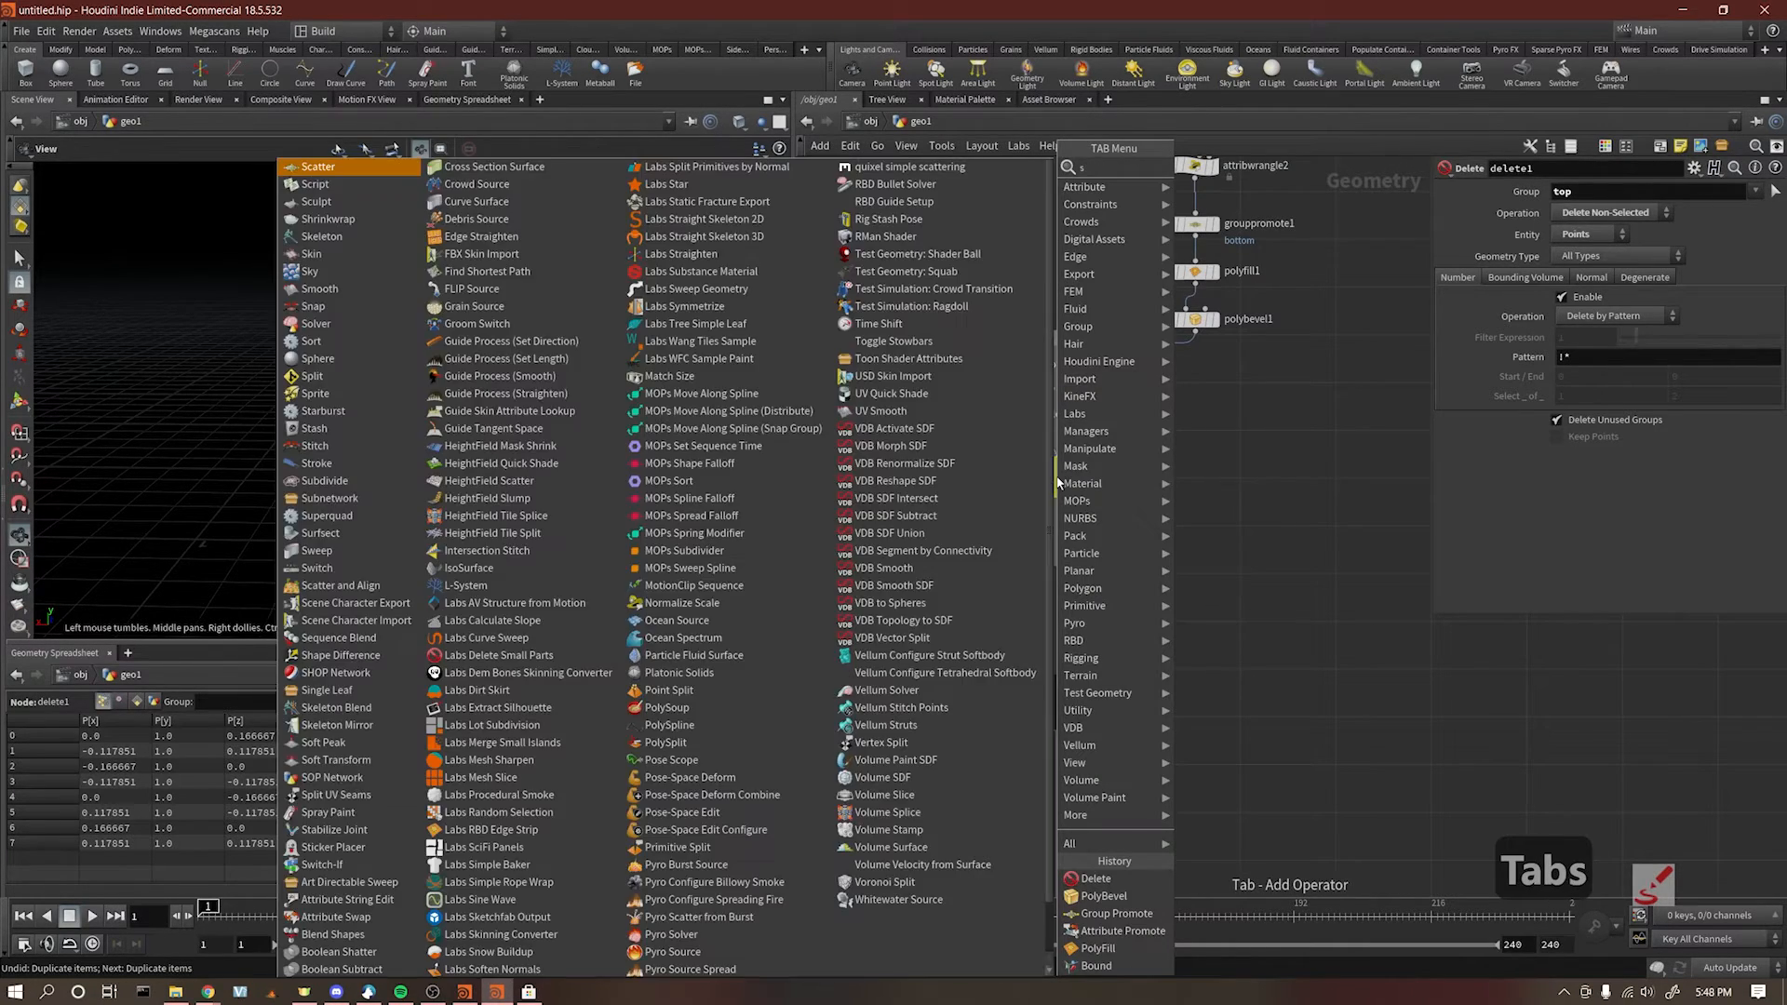
type("weep")
key("Return")
left_click(1077, 476)
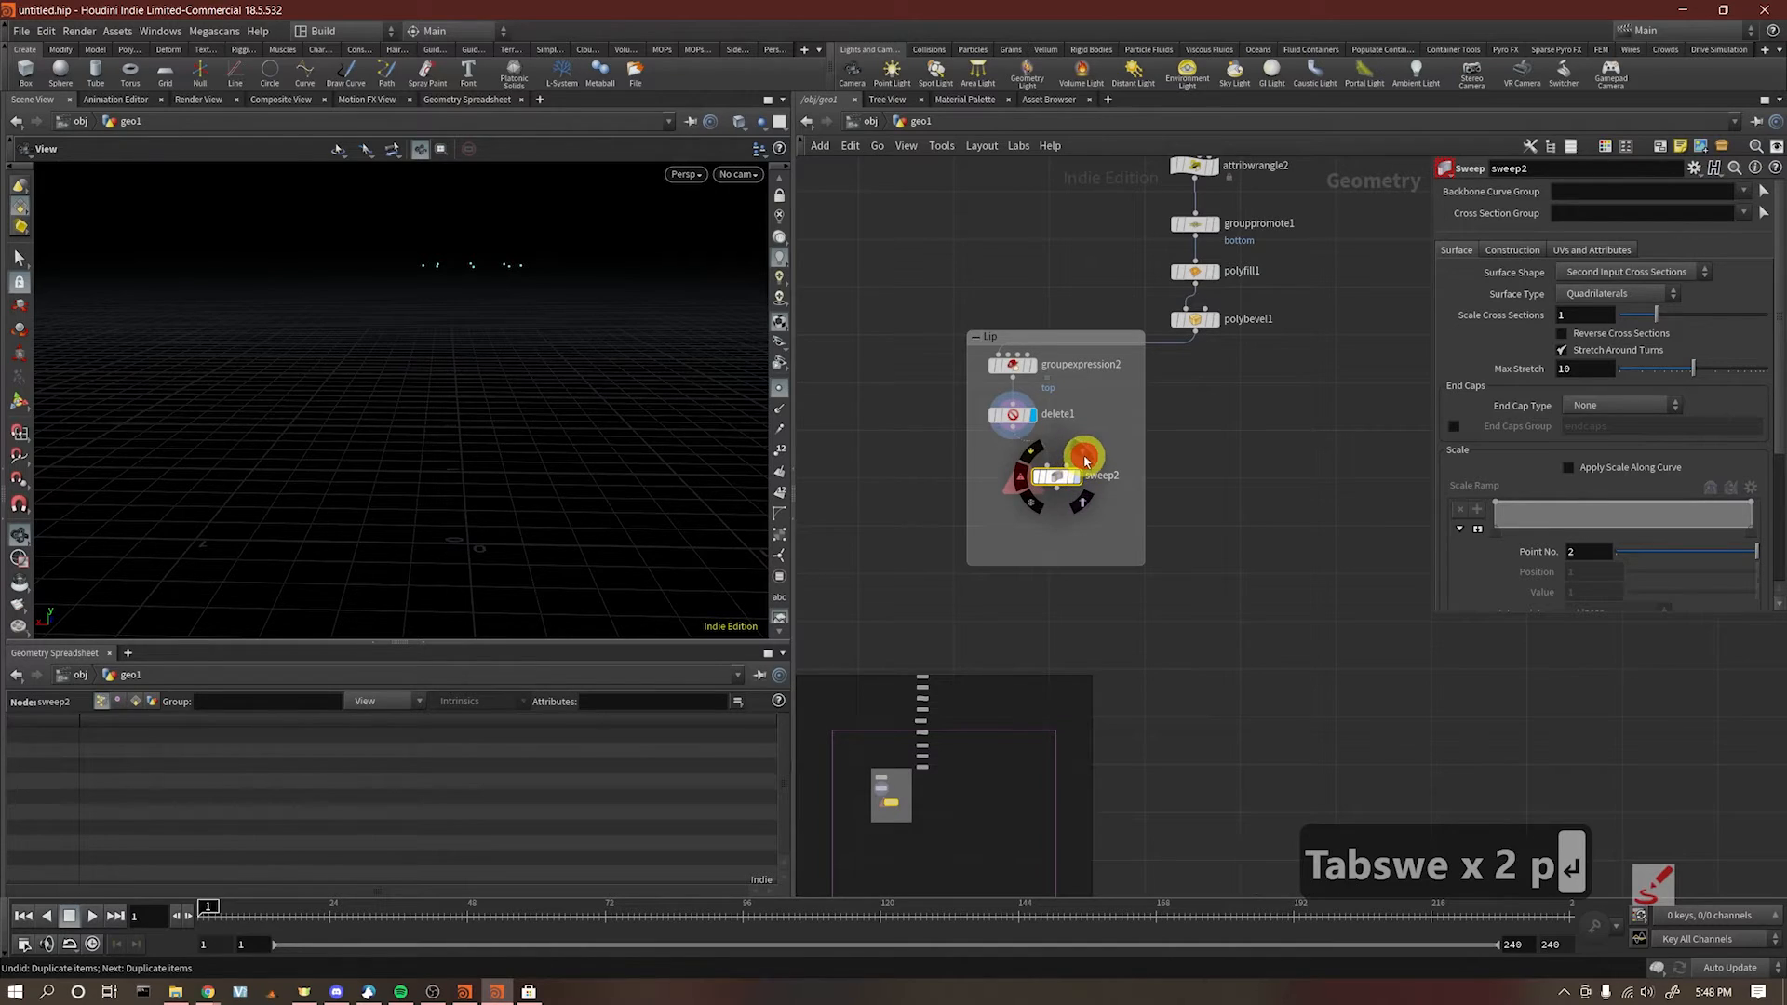
Step: Set sweep2's Surface Shape to Round Tube and move the node lower in the Lip box, leaving a gap below delete1
left_click(1605, 297)
left_click(1608, 271)
left_click(1607, 300)
left_click_drag(1061, 474, 1045, 519)
left_click_drag(599, 363, 599, 410)
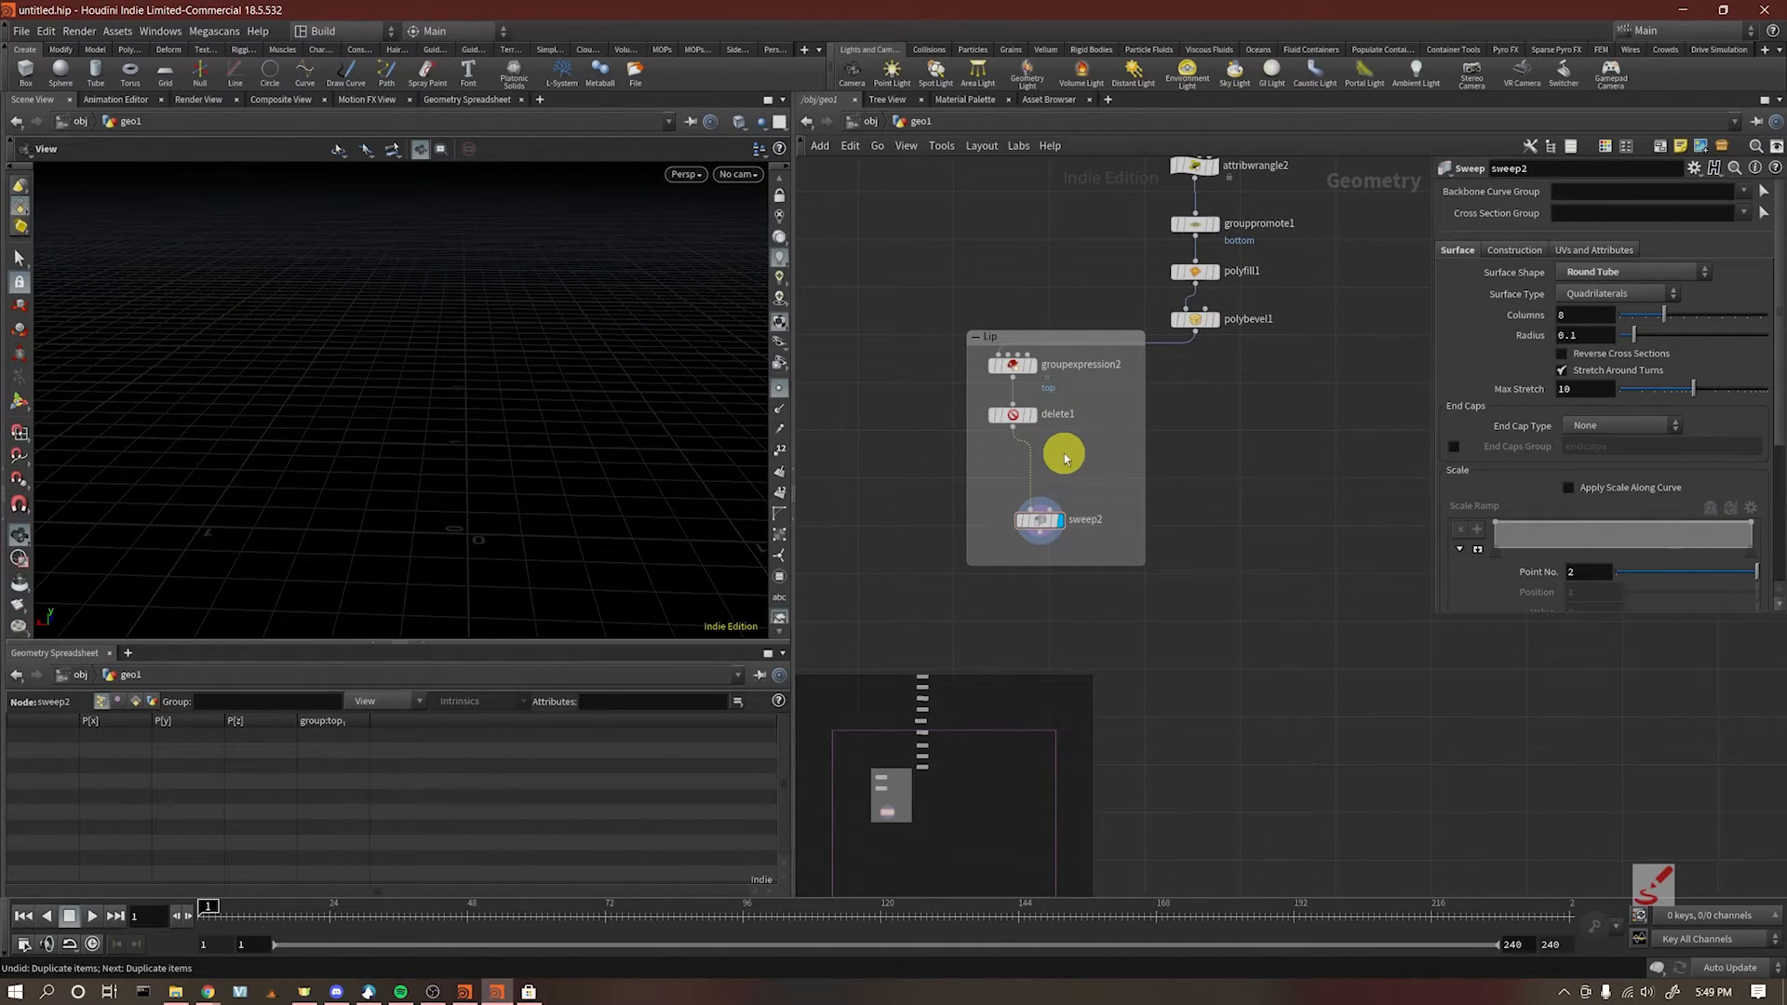
Step: Insert an Add node on the wire between delete1 and sweep2
key("Tab")
type("add")
key("Return")
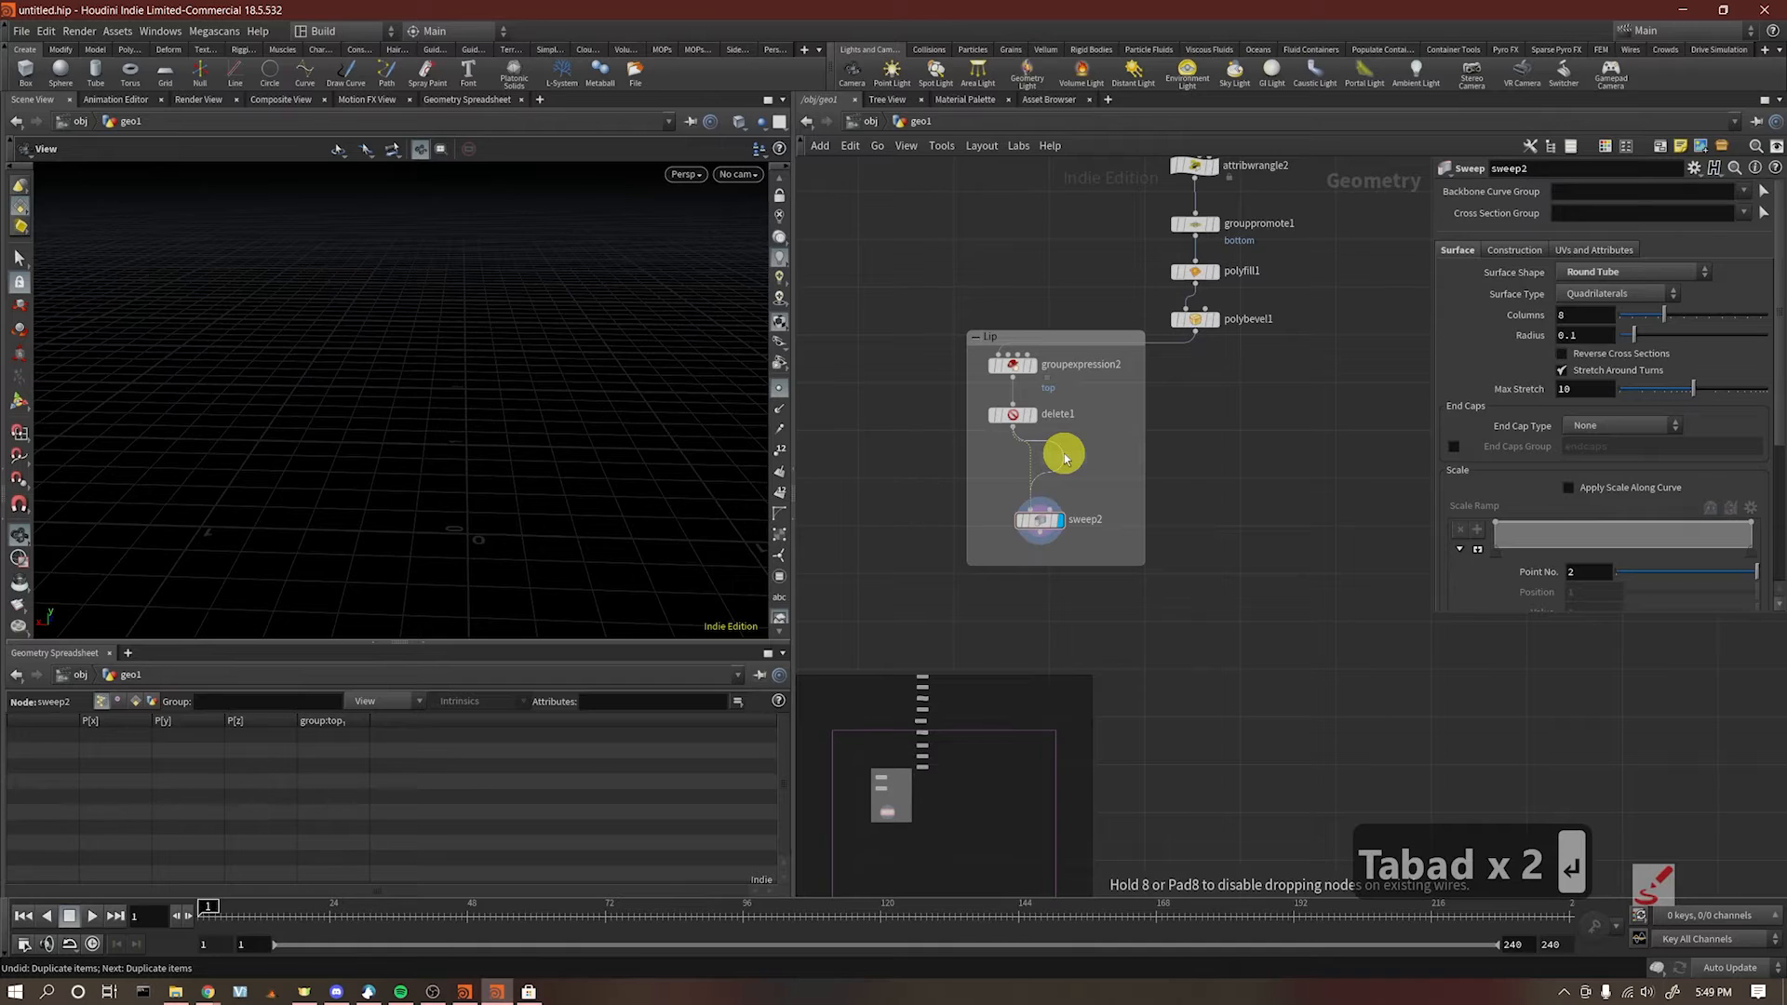
left_click(1017, 465)
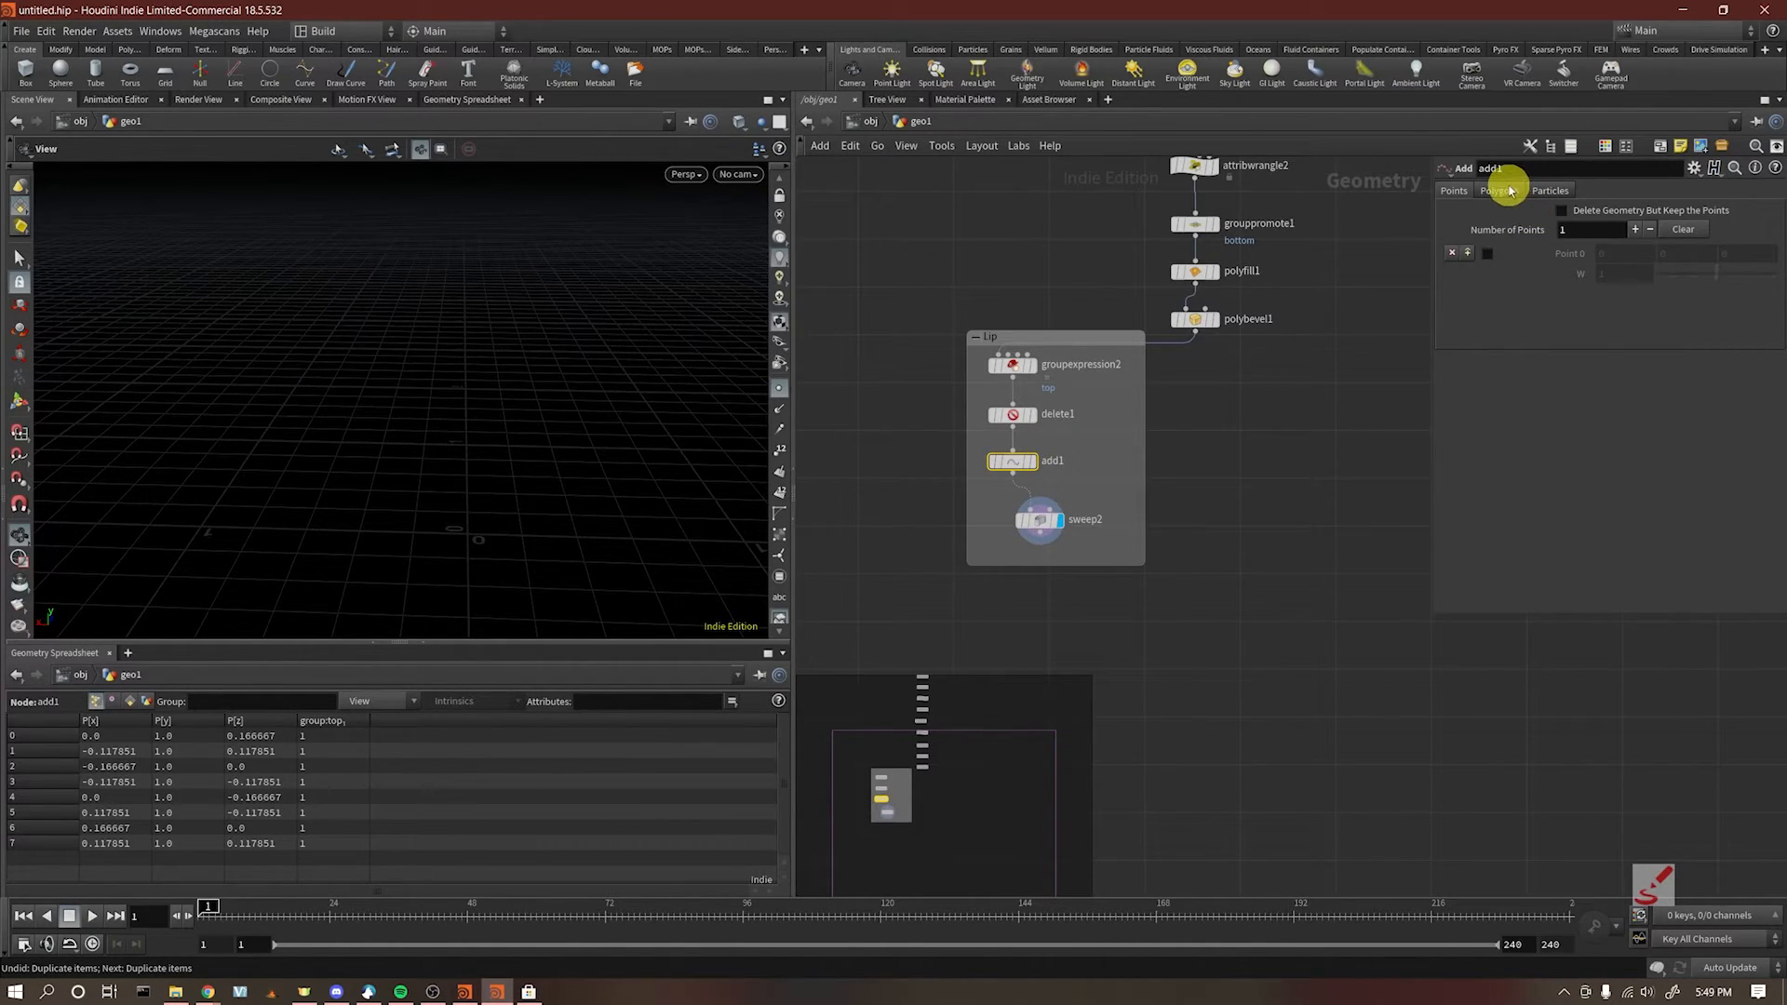
Step: Set add1 to create a closed polygon By Group from all points, with the Group left blank
left_click(1570, 192)
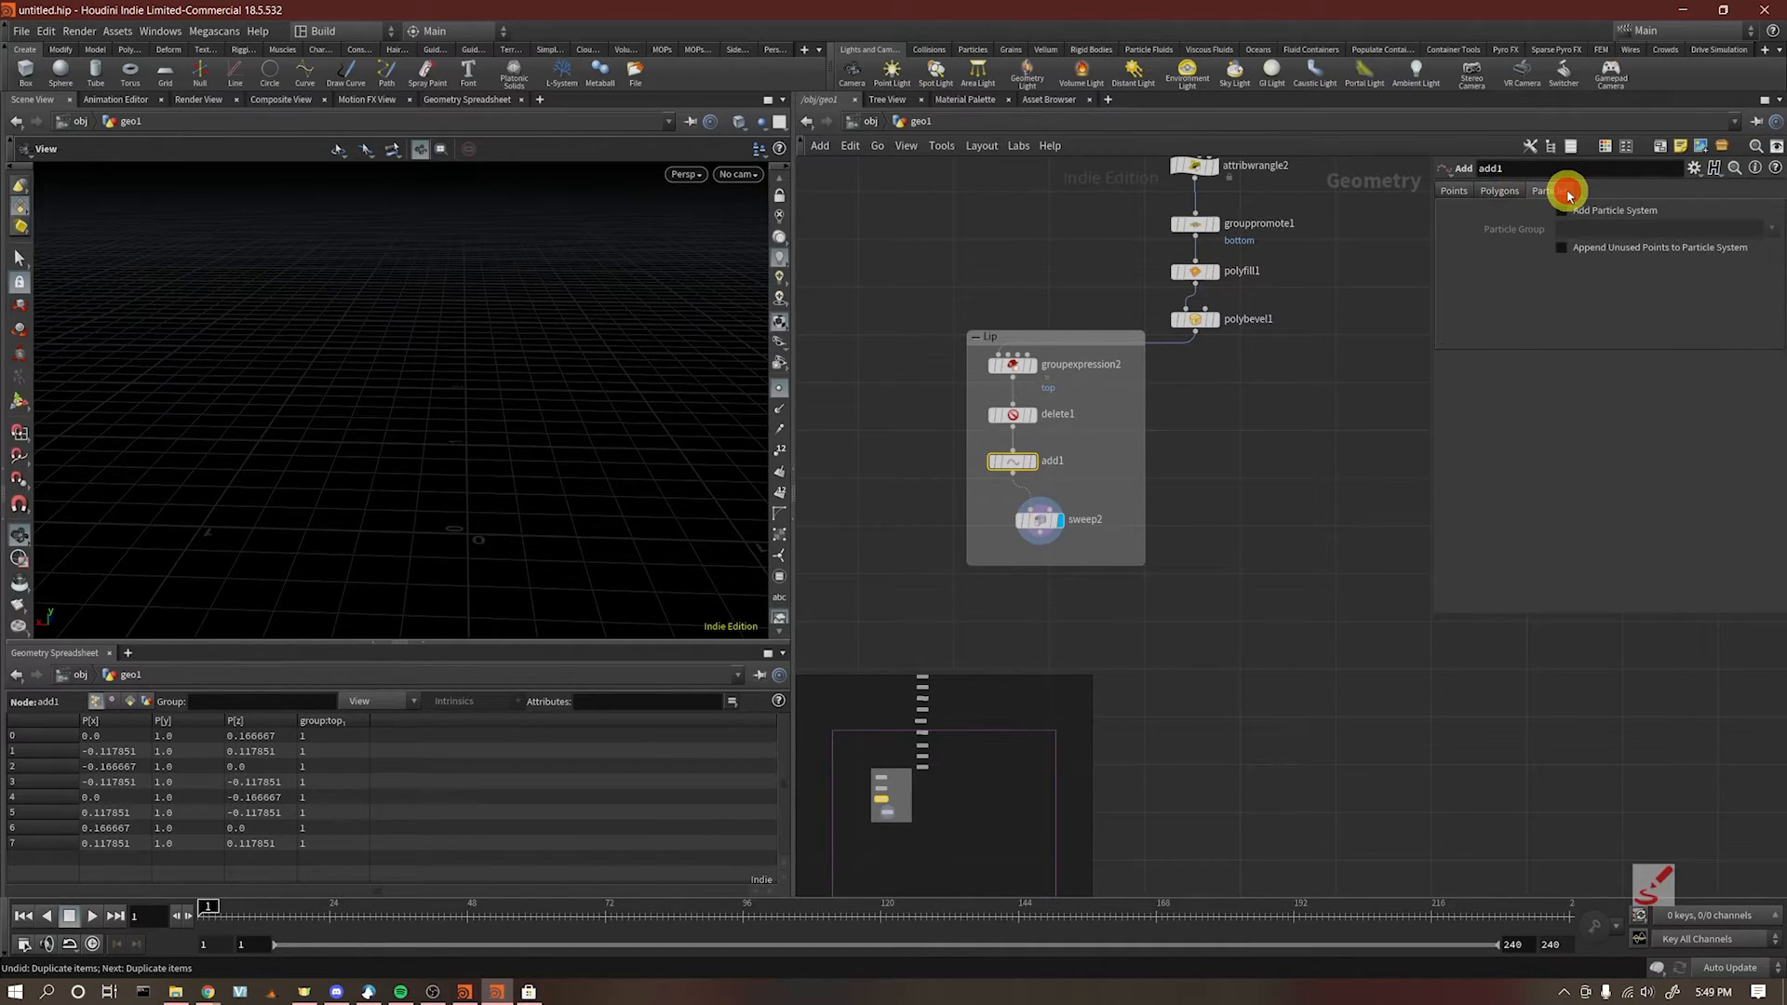
left_click(1500, 191)
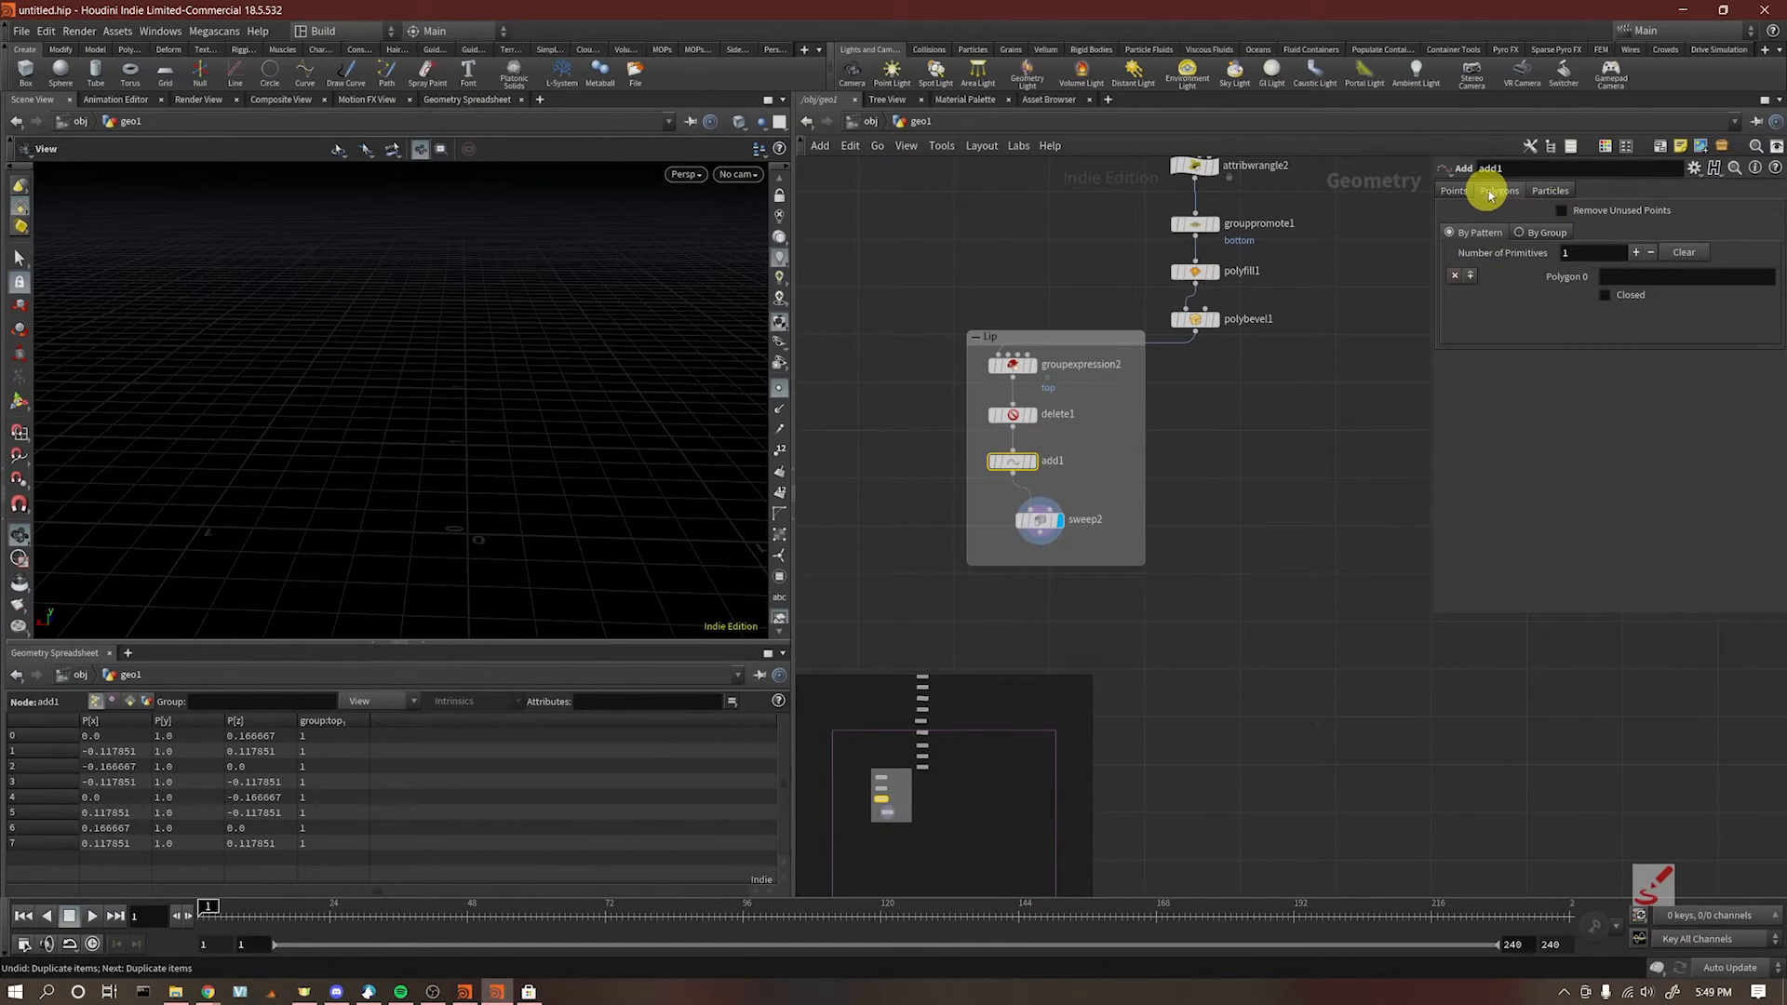
left_click(1545, 232)
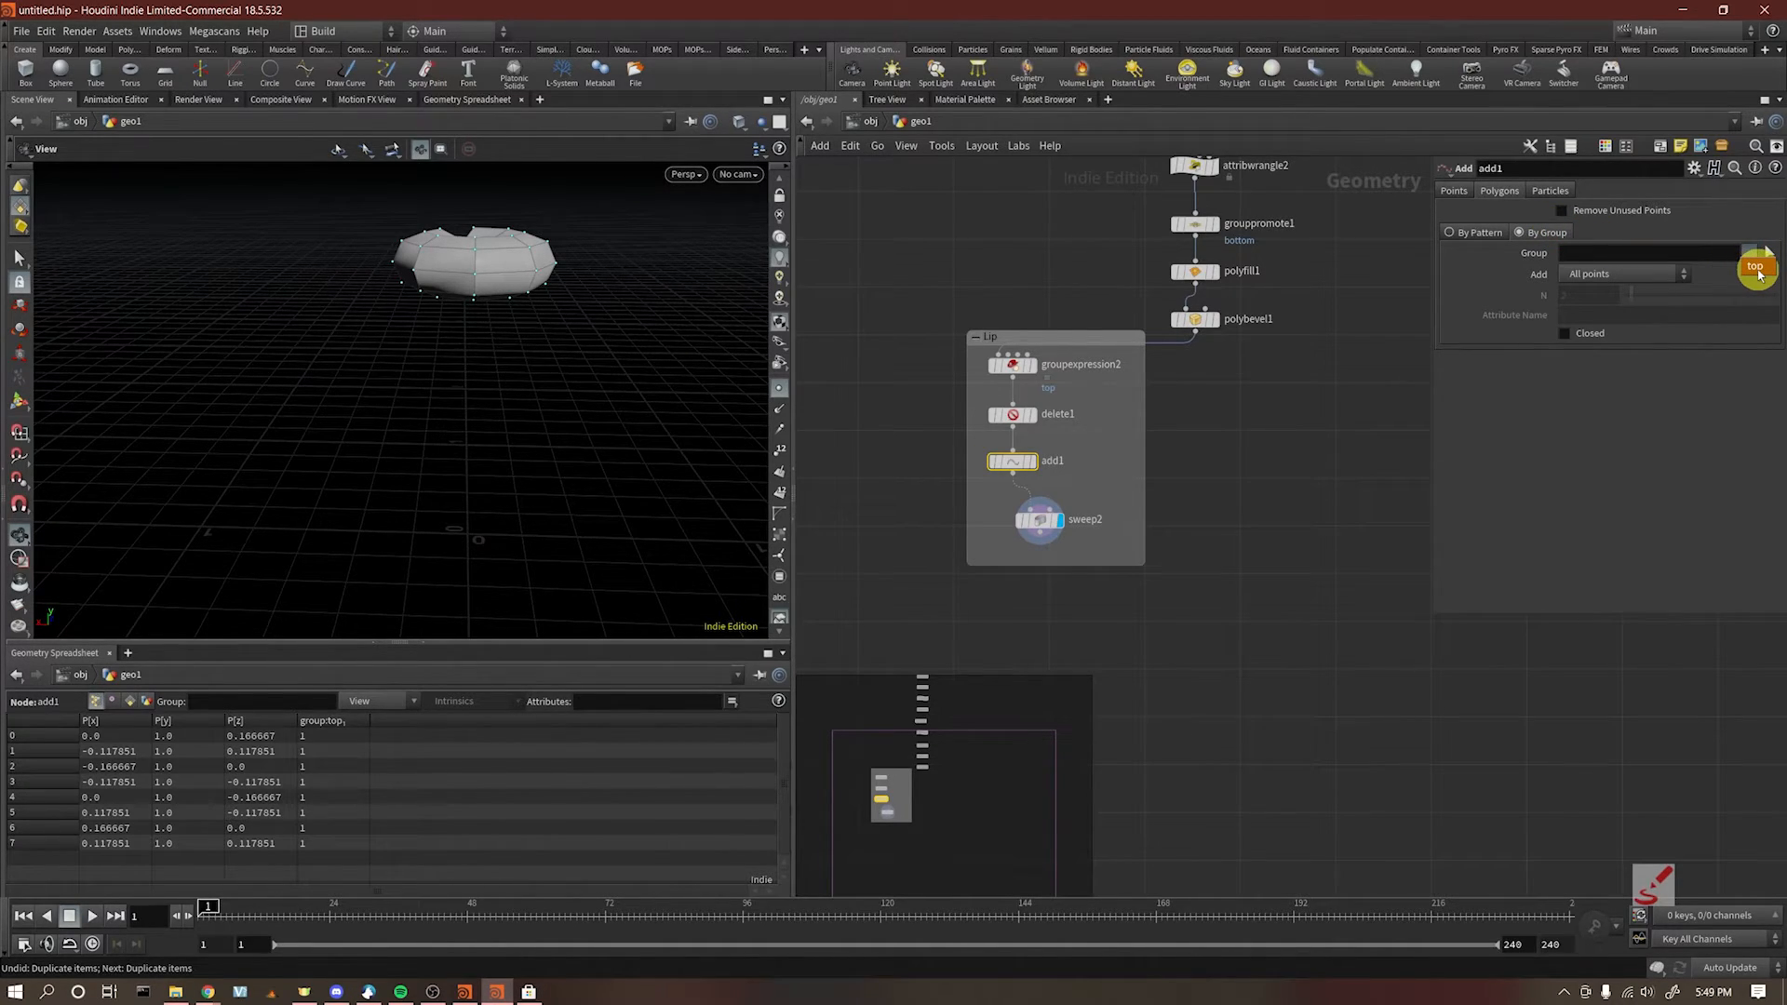
left_click(1756, 268)
left_click_drag(477, 253, 577, 279)
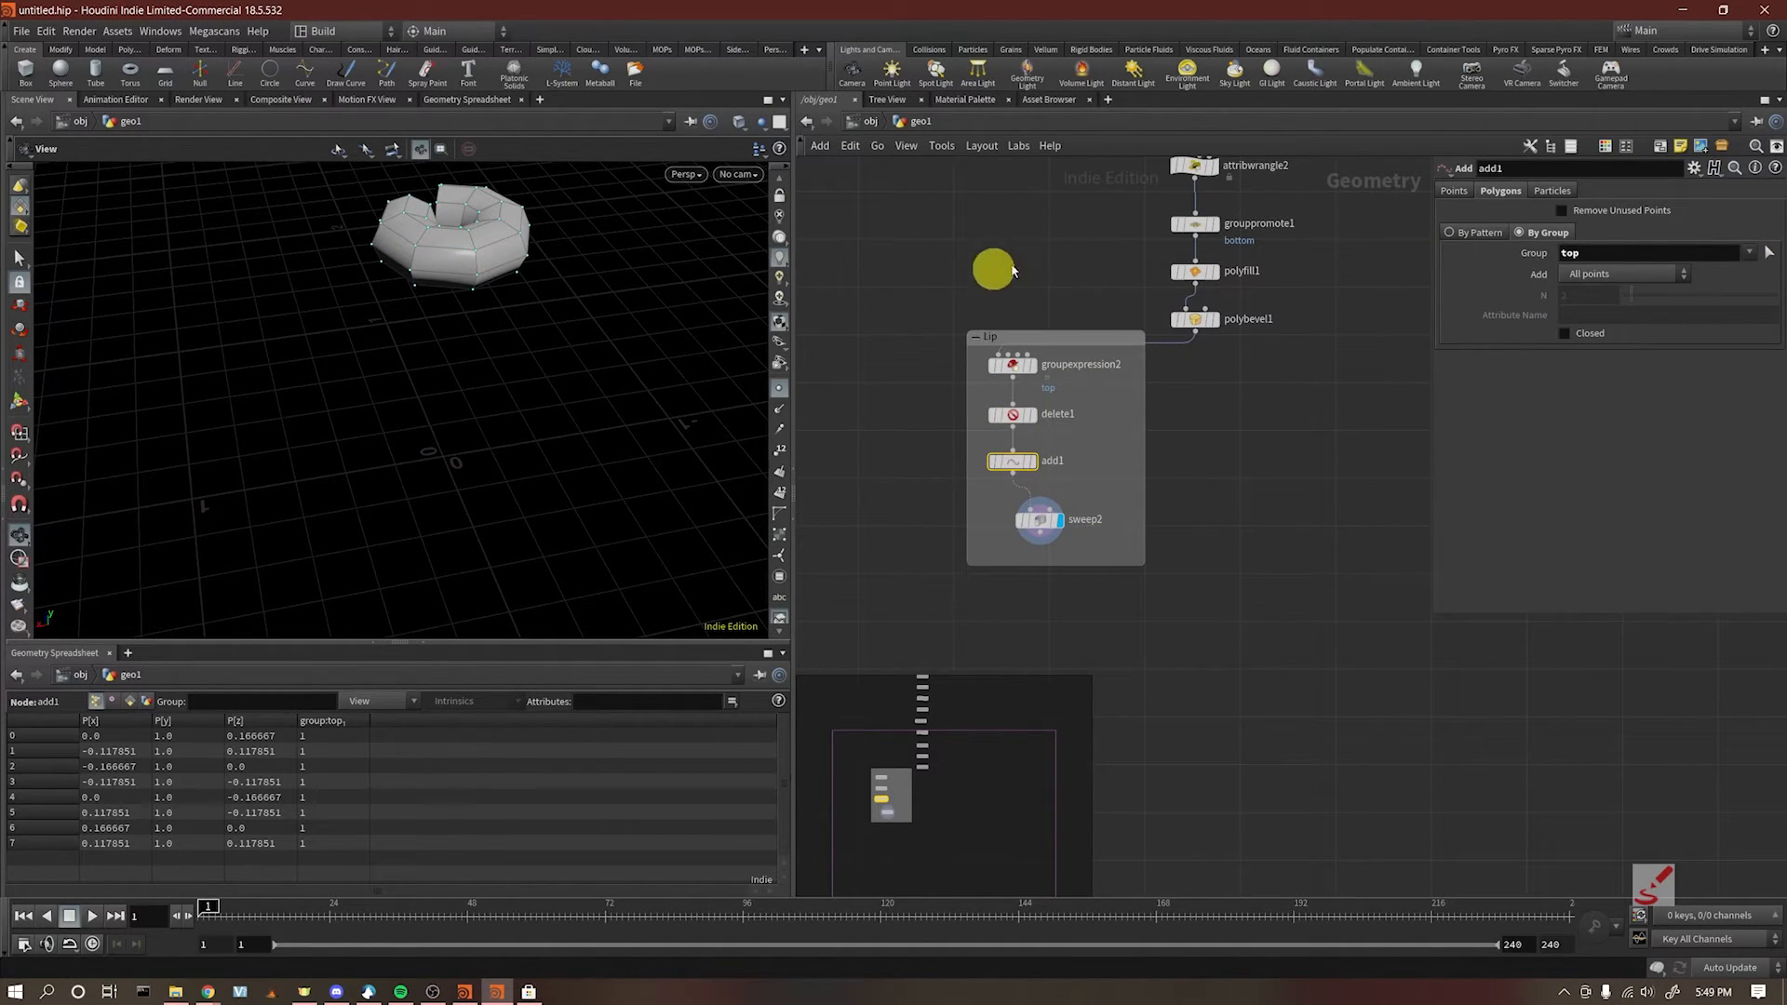
left_click_drag(1726, 257, 1499, 249)
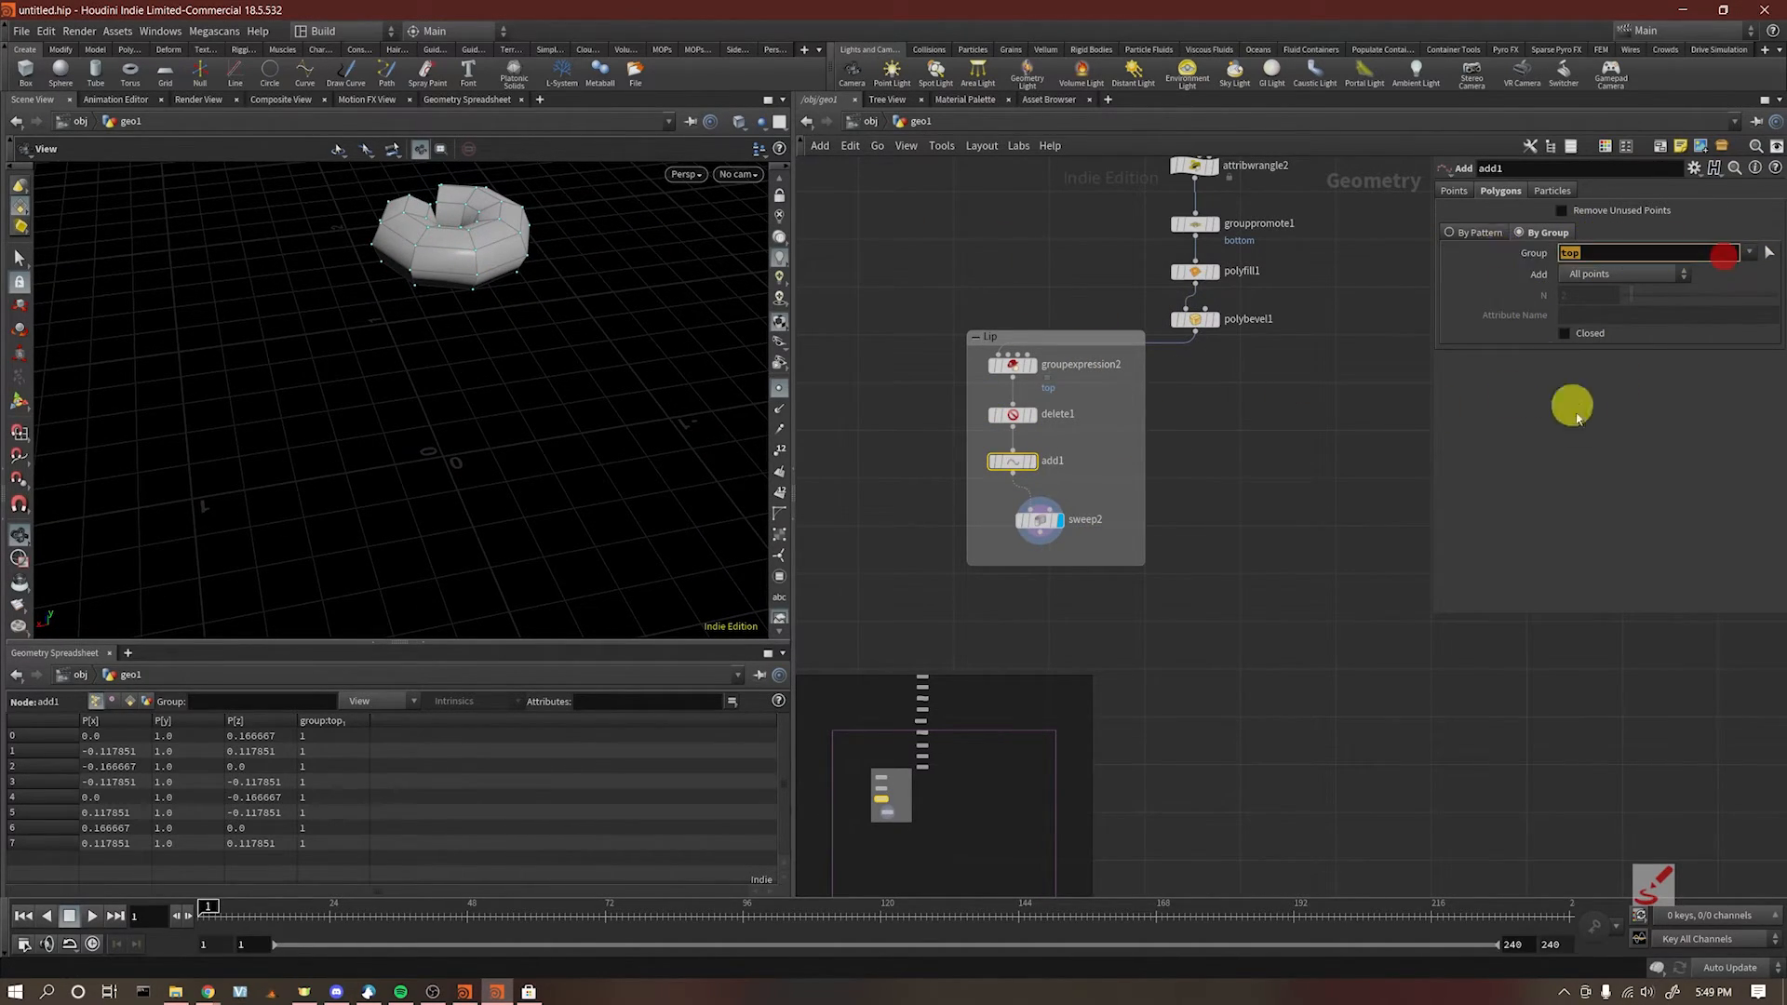
key("BackSpace")
left_click(1689, 424)
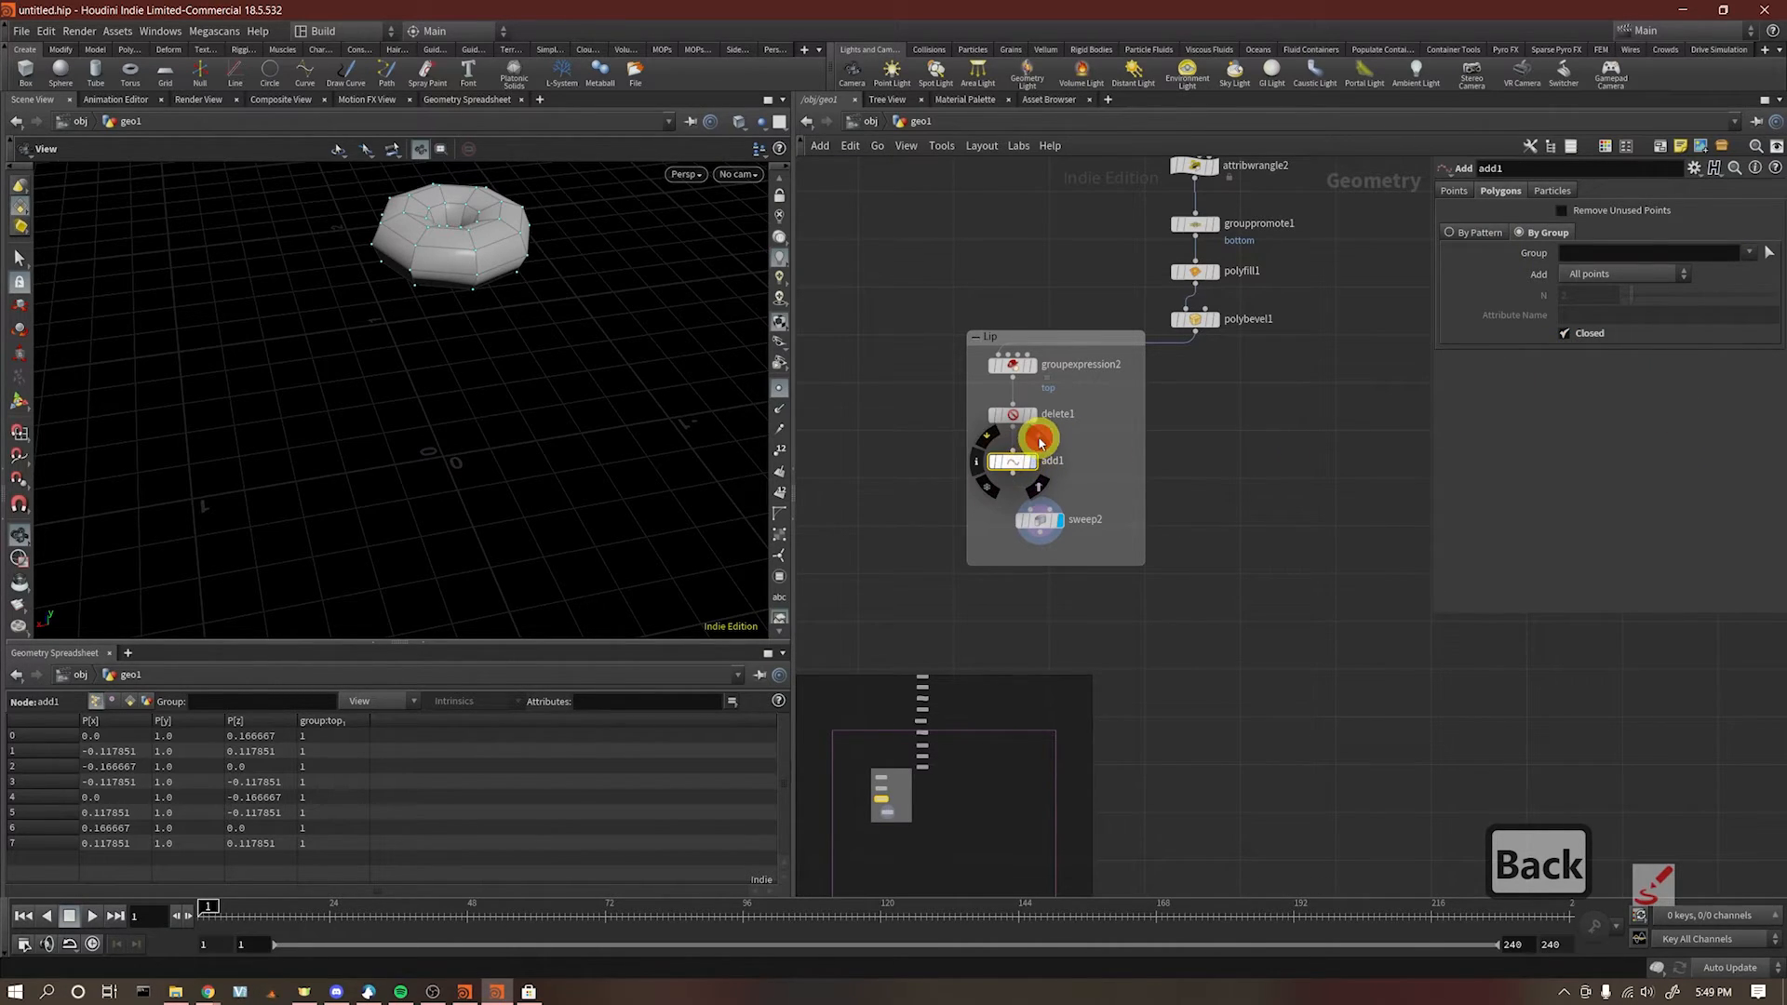
Step: Display add1 to inspect its polygon, and return the display to sweep2 to examine the tube and its parameters
left_click(1040, 443)
left_click_drag(535, 263, 496, 410)
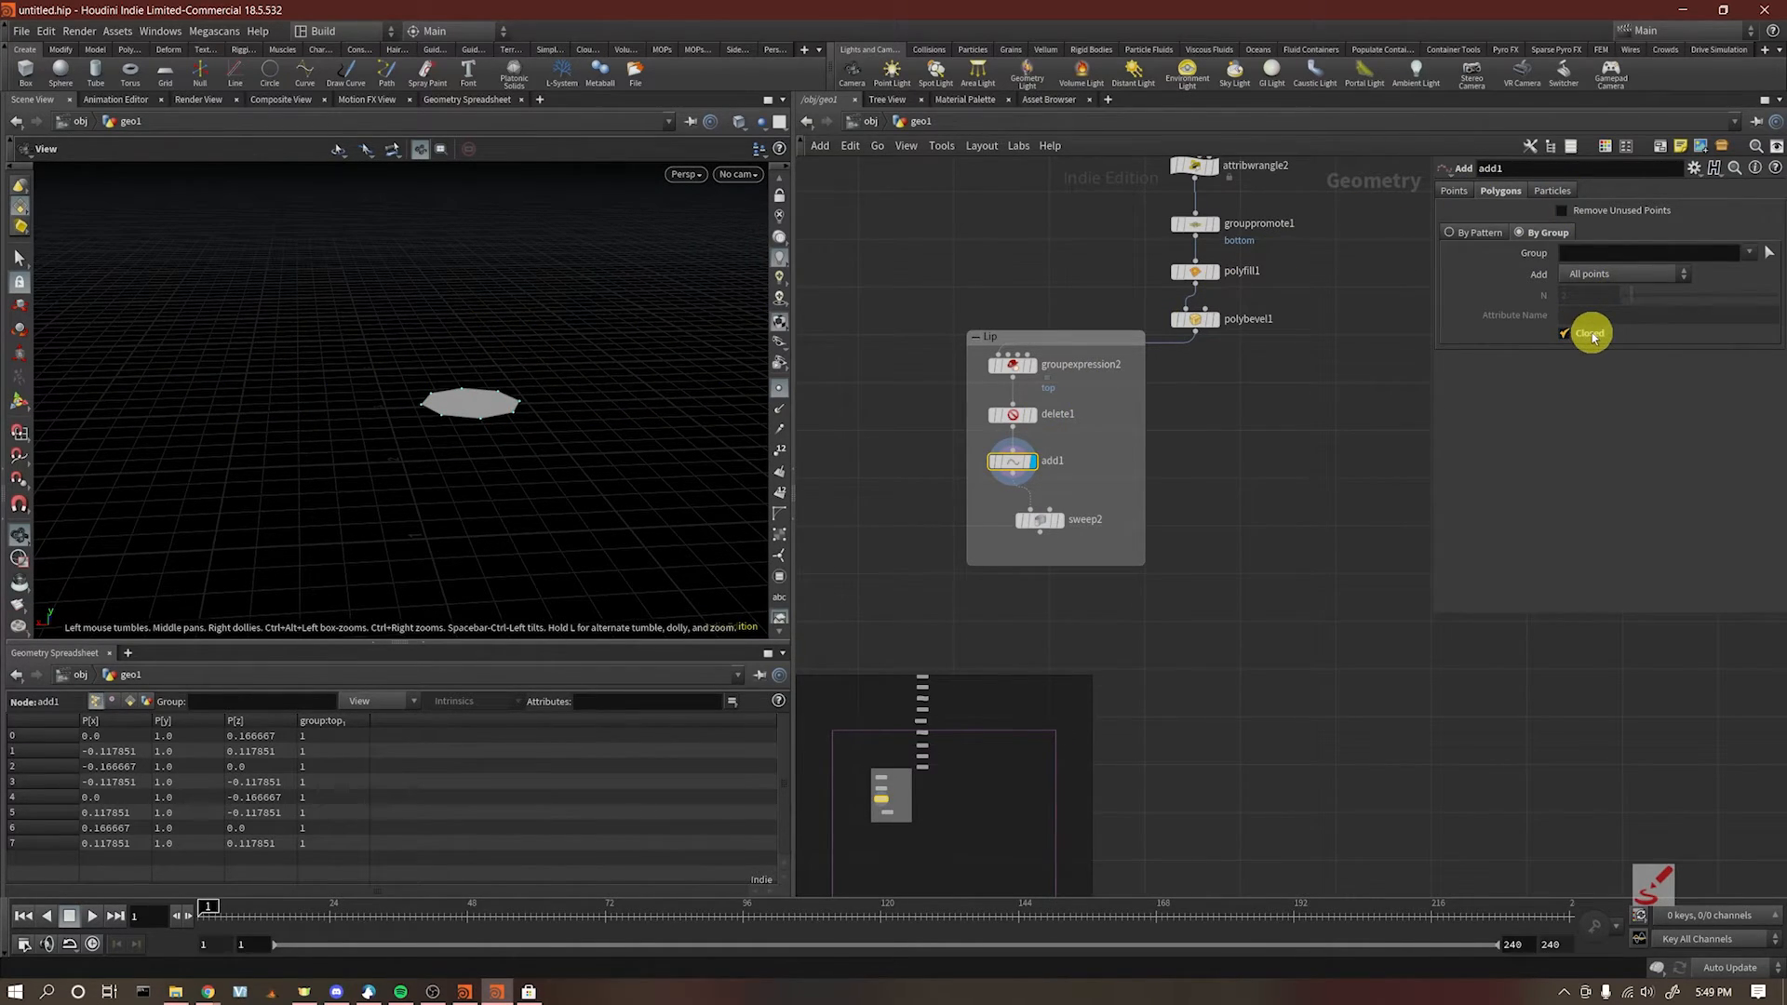
left_click(1068, 502)
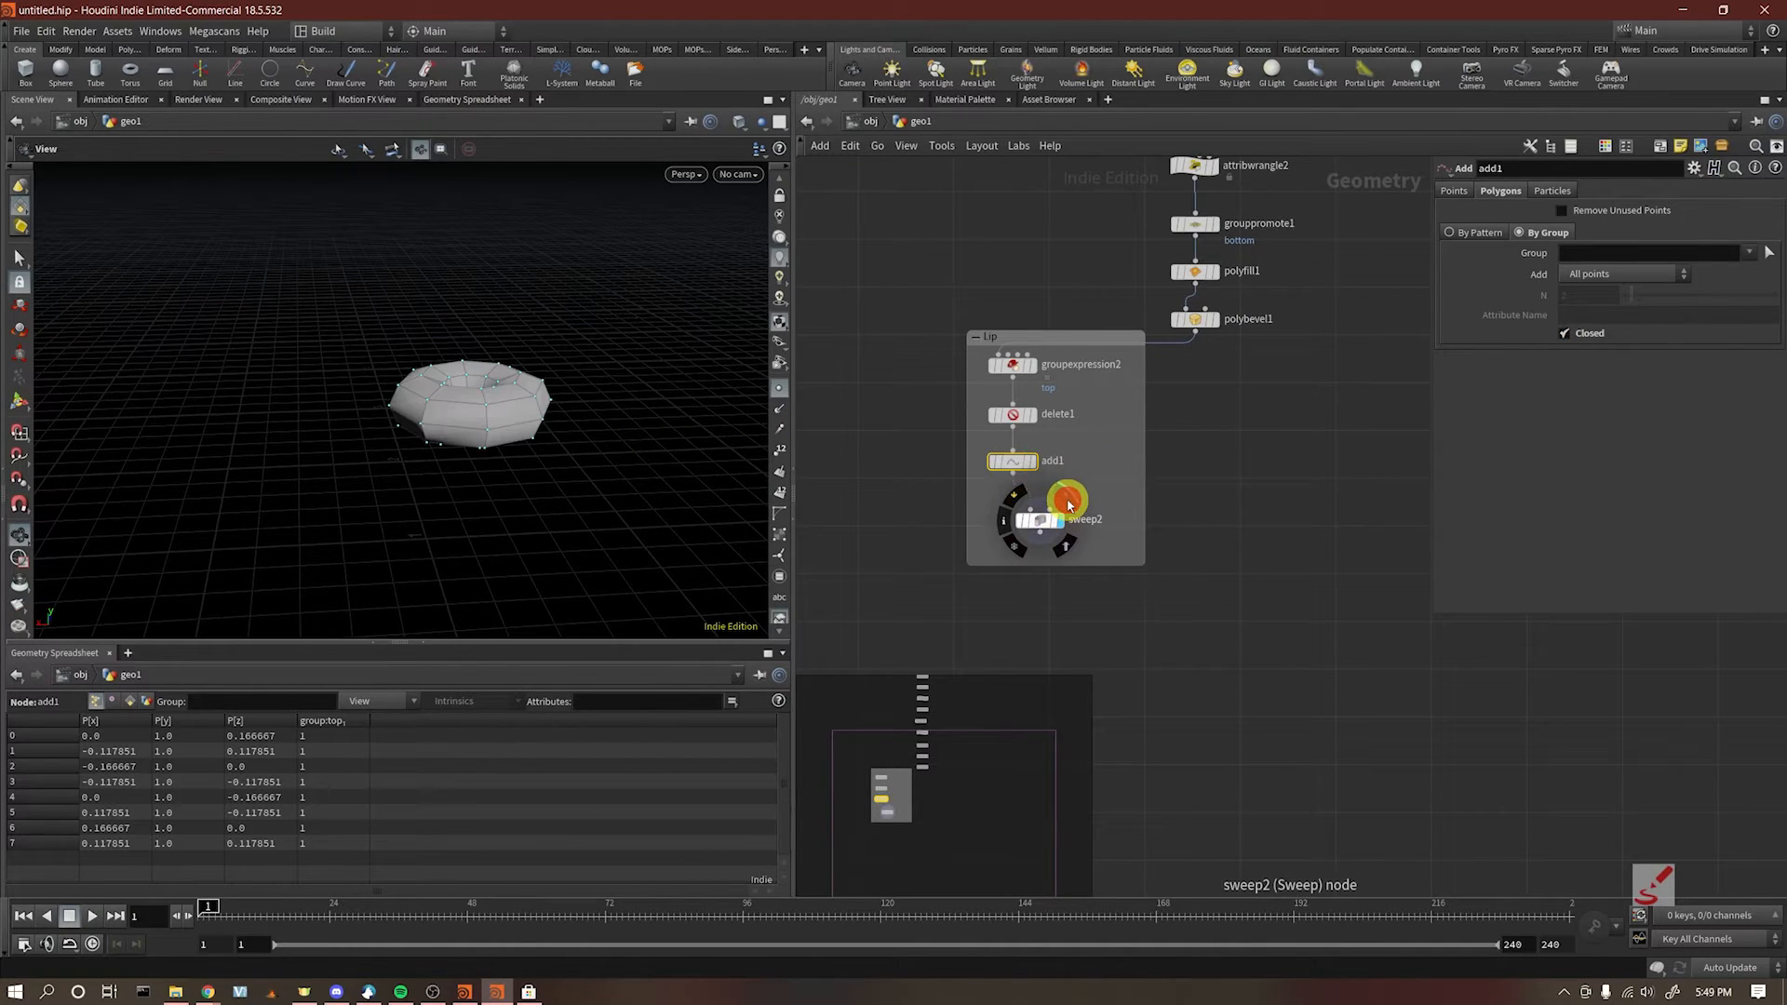
left_click_drag(519, 367, 549, 400)
left_click_drag(1125, 553, 1011, 518)
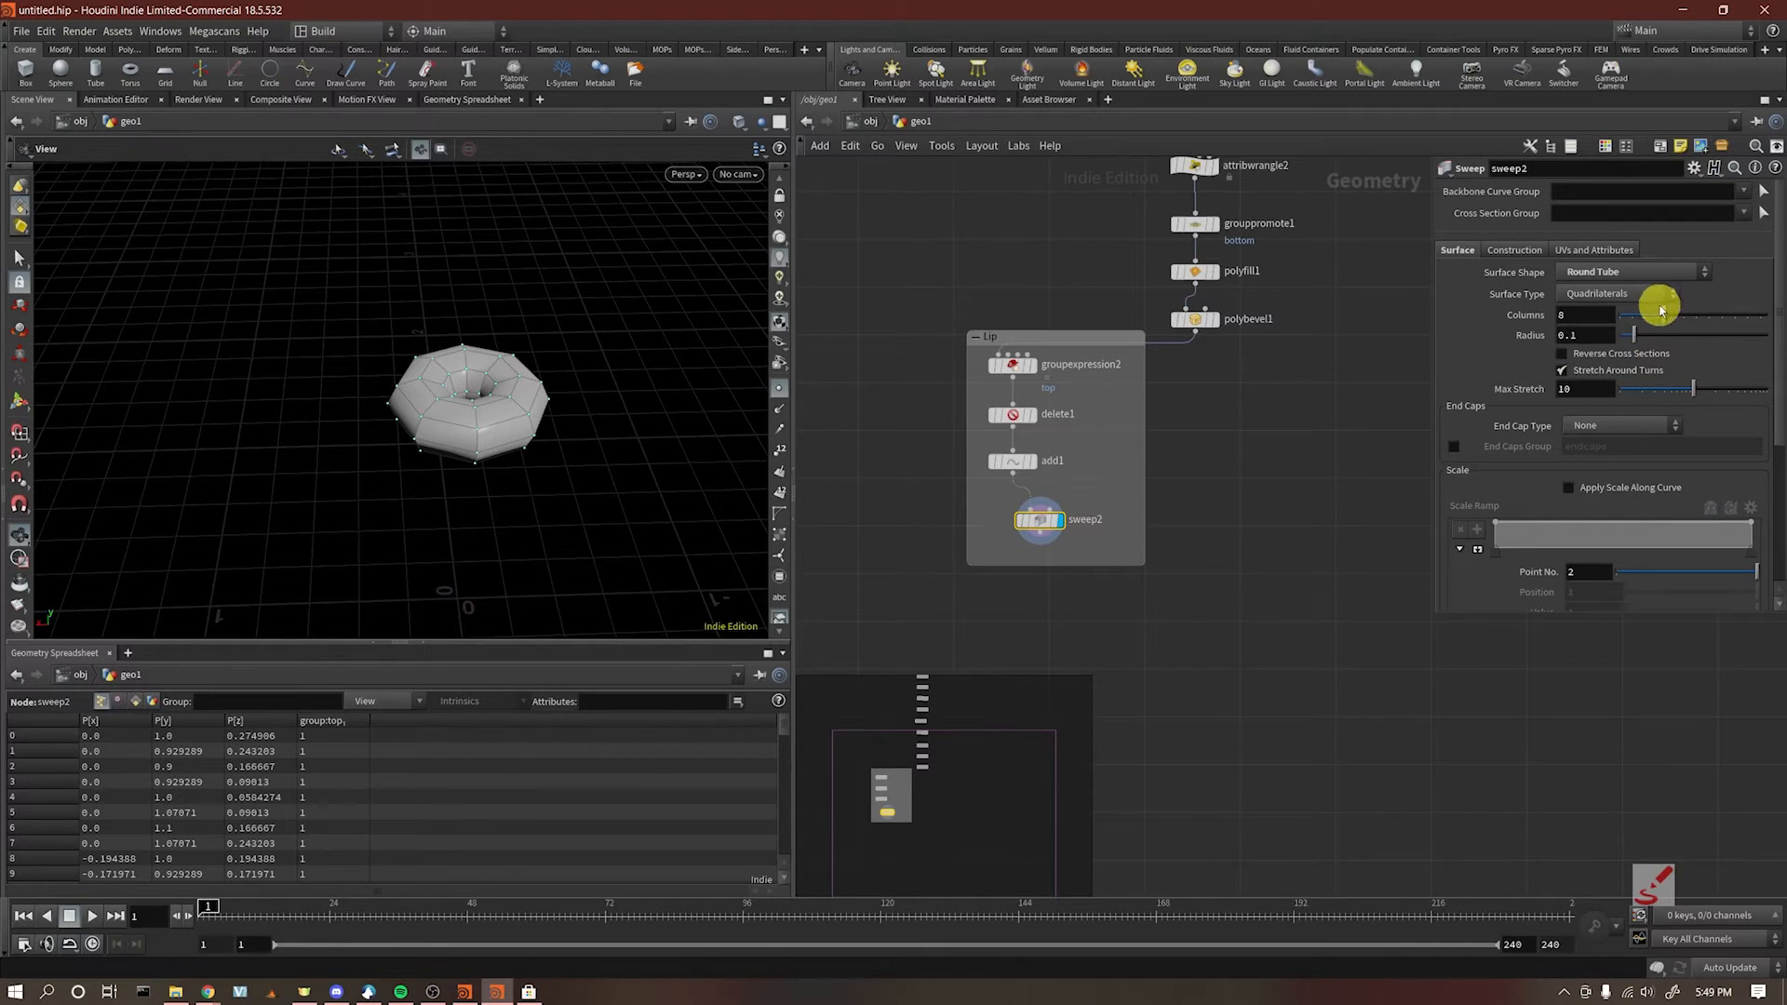
Step: Add a Torus node beside the Lip box, unconnected to the other nodes
key("Tab")
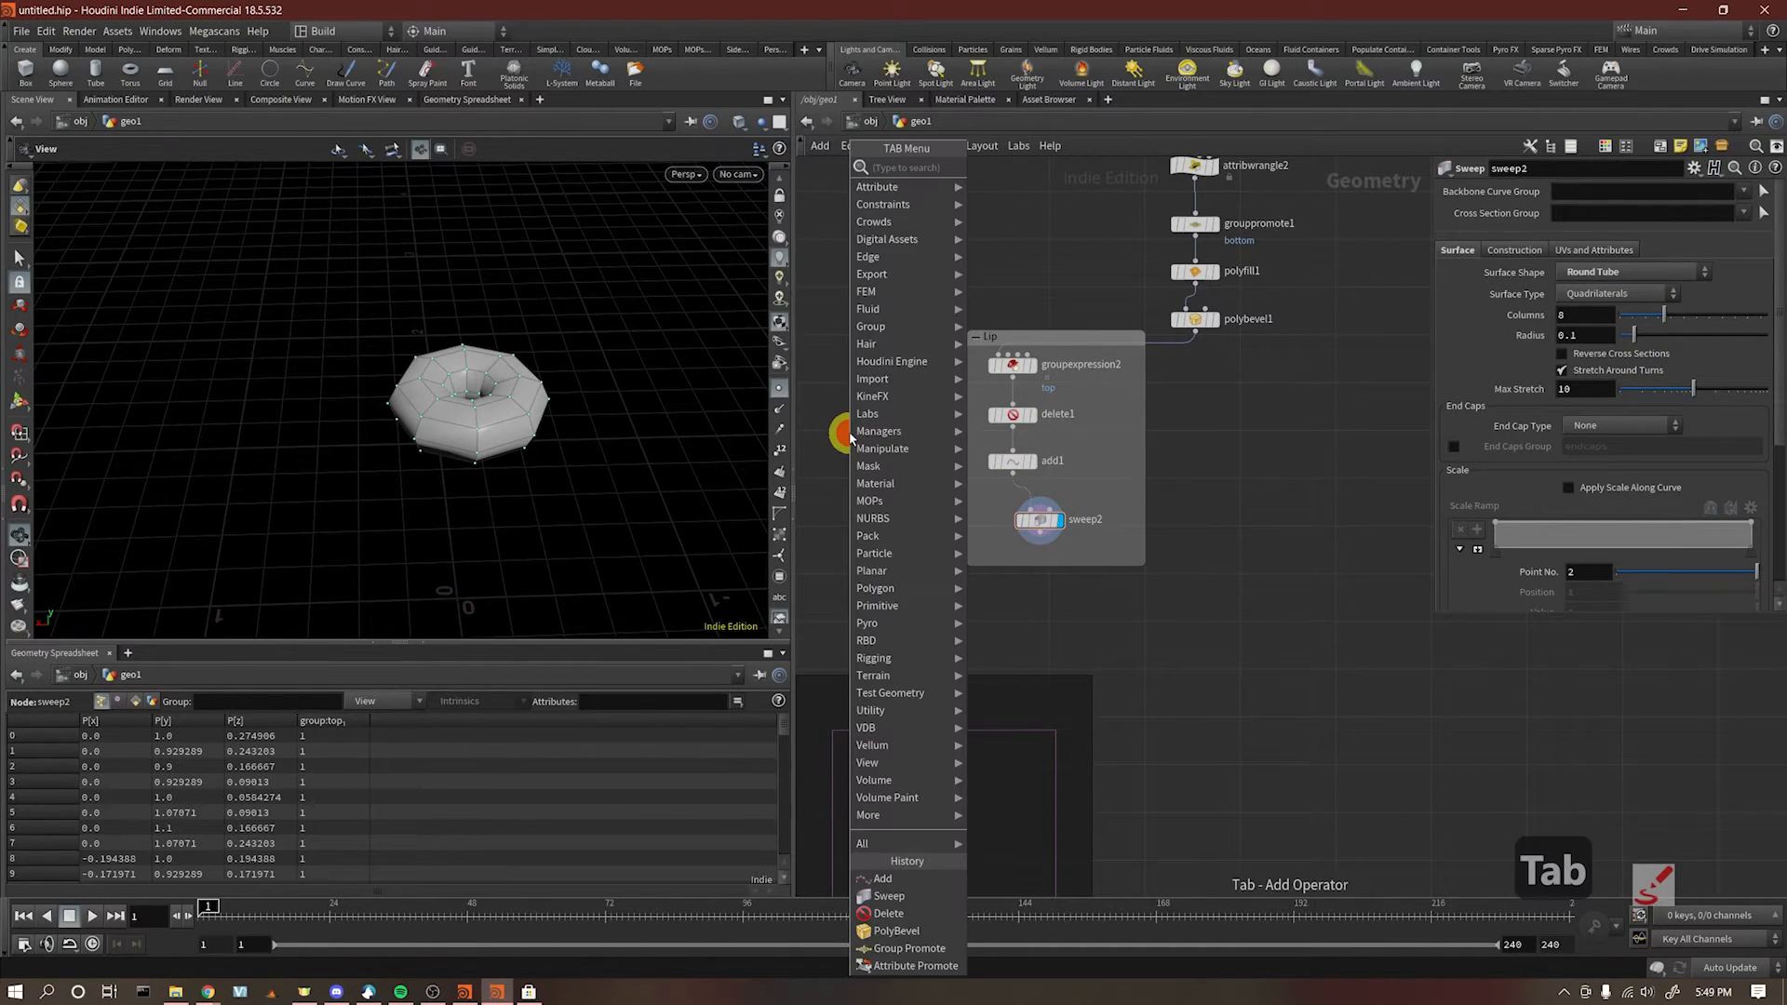
type("tor")
key("Return")
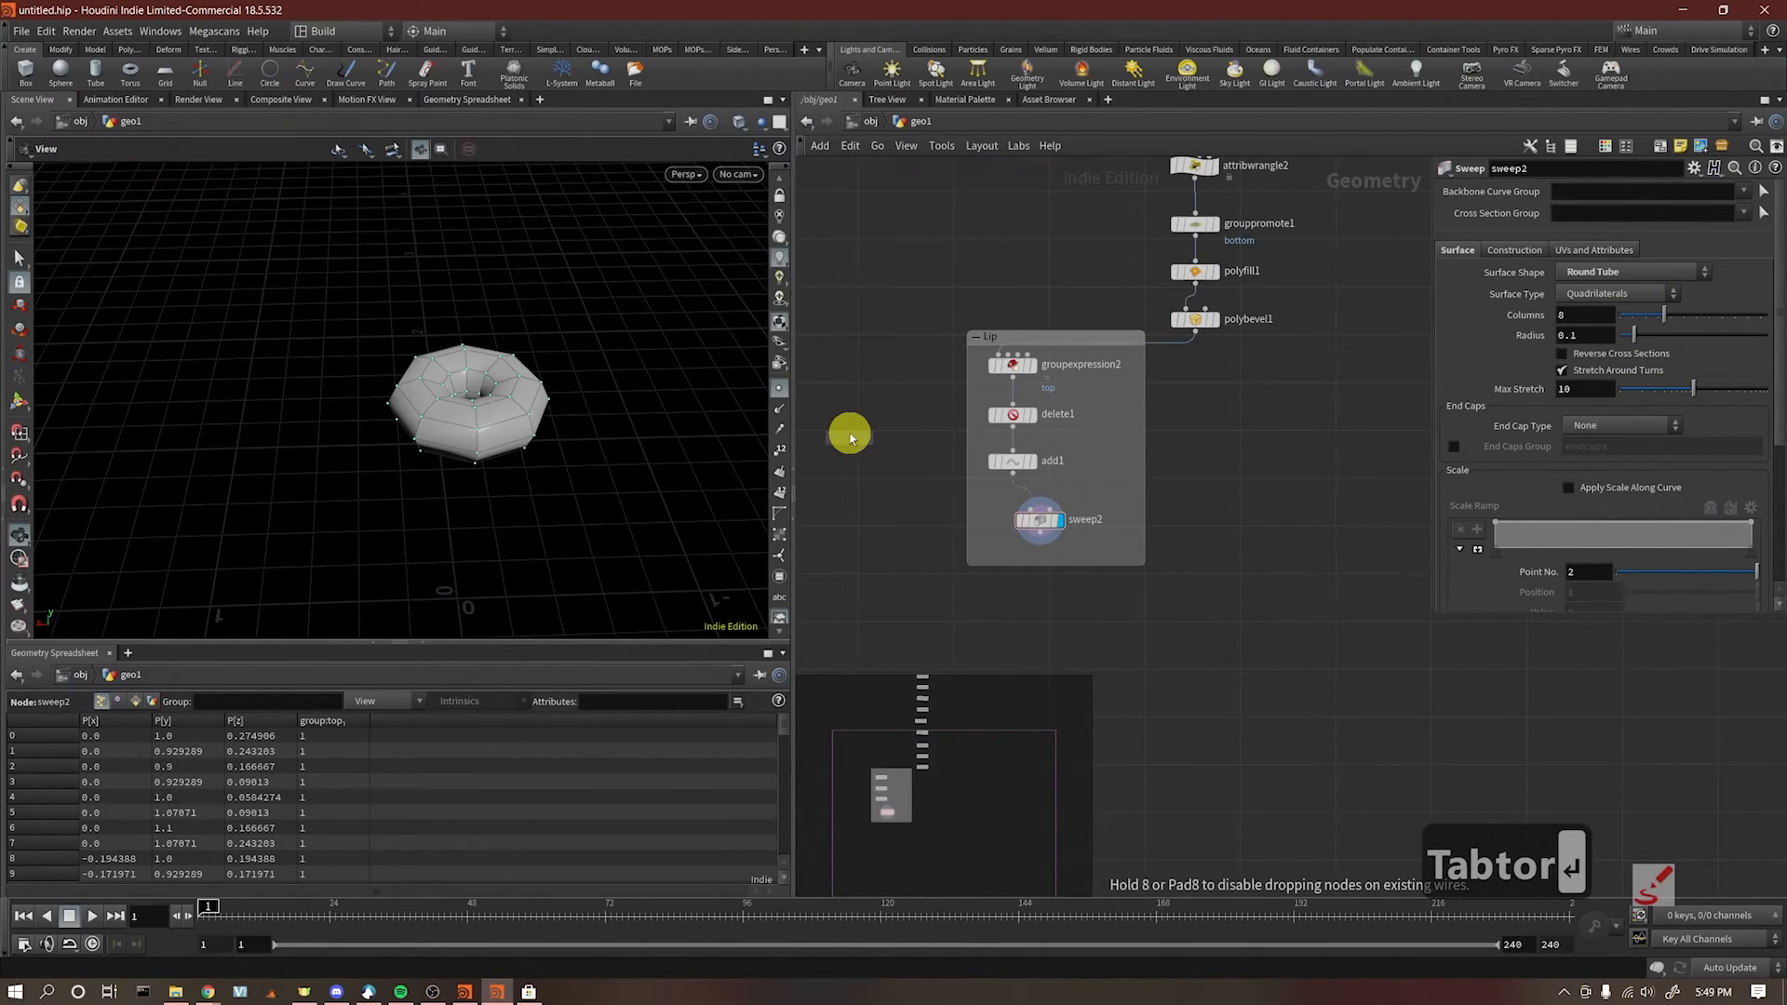
left_click(852, 437)
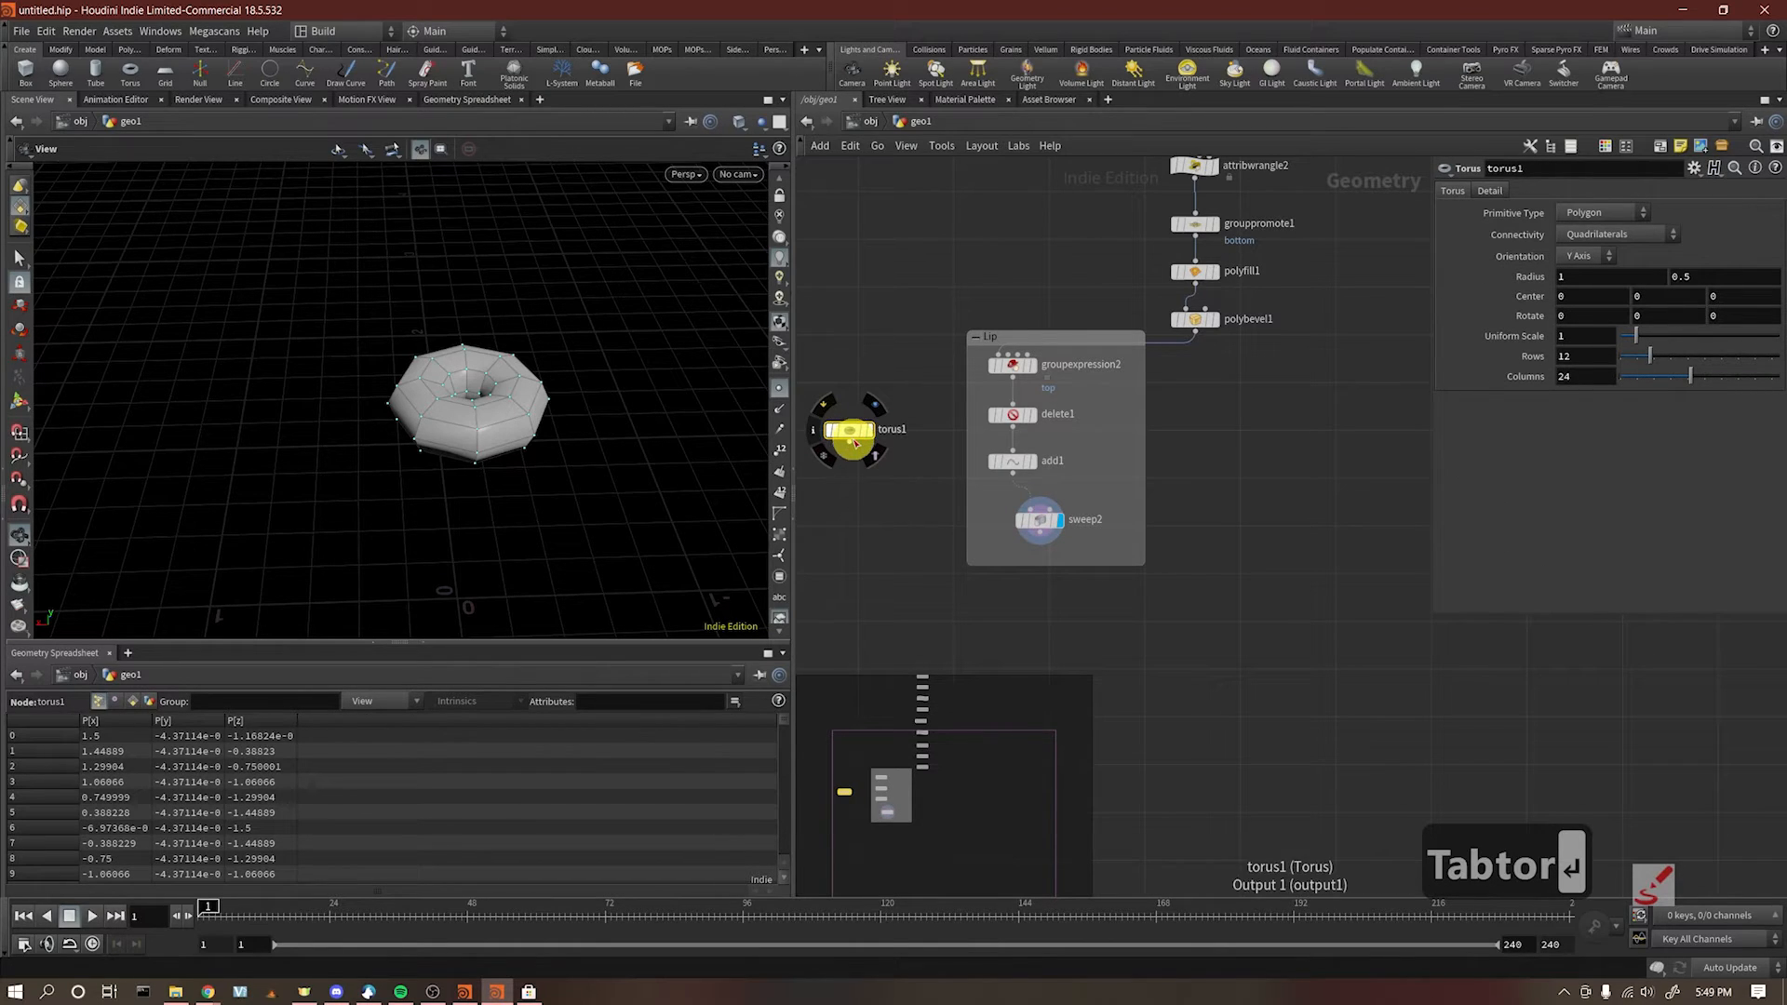
Step: Display torus1 to view its shape, and delete the node from the network
left_click(870, 430)
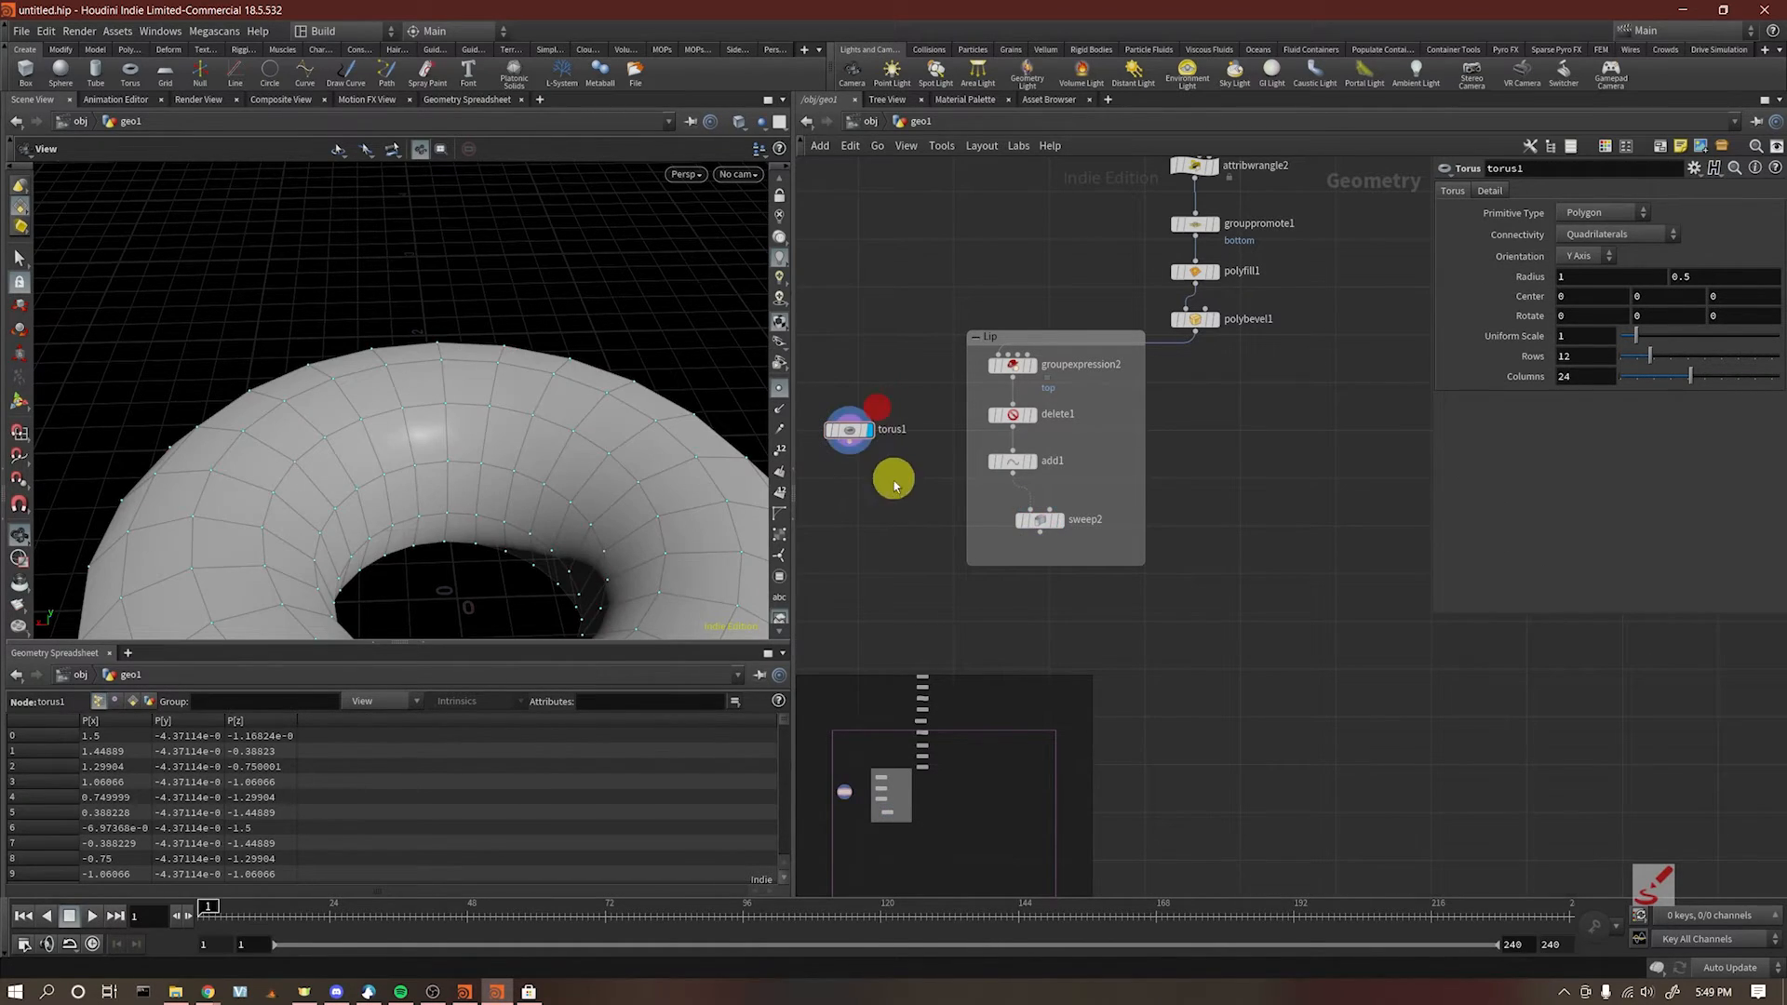
key("Delete")
left_click_drag(1040, 519, 1028, 519)
scroll(1238, 396, "up", 1)
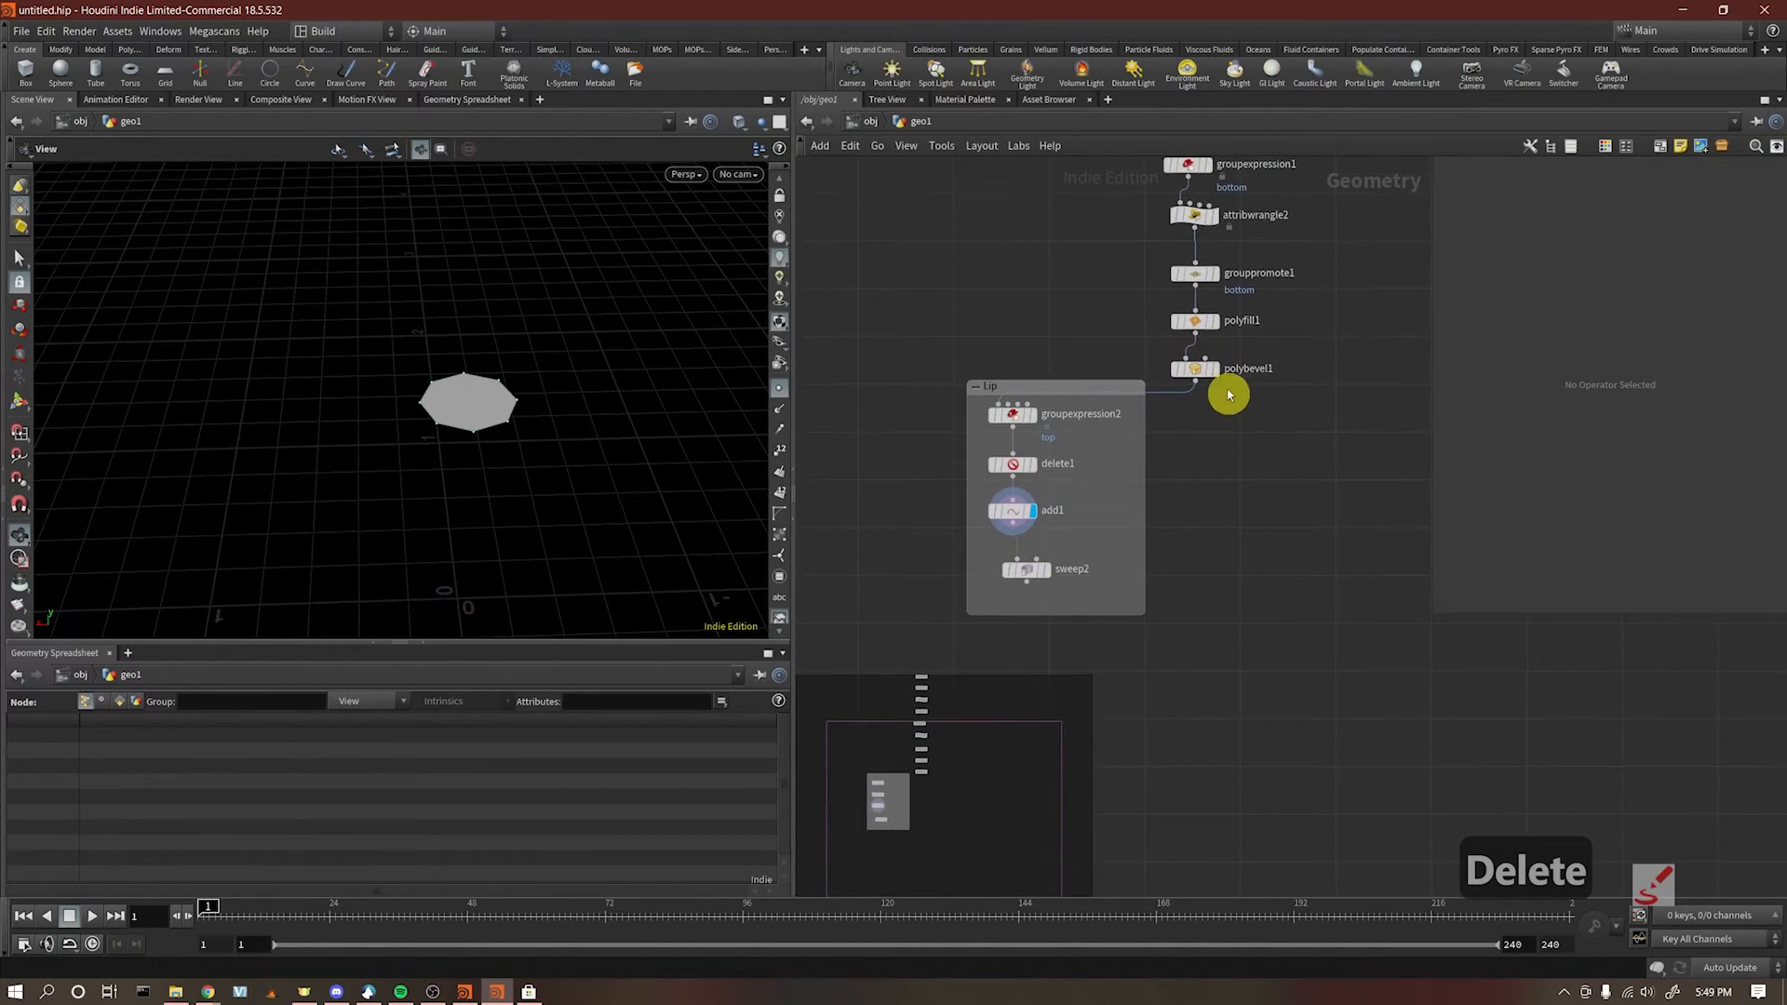
Step: Display polybevel1 to view the whole bottle, and return the display to sweep2
left_click(1225, 354)
left_click_drag(571, 563, 479, 410)
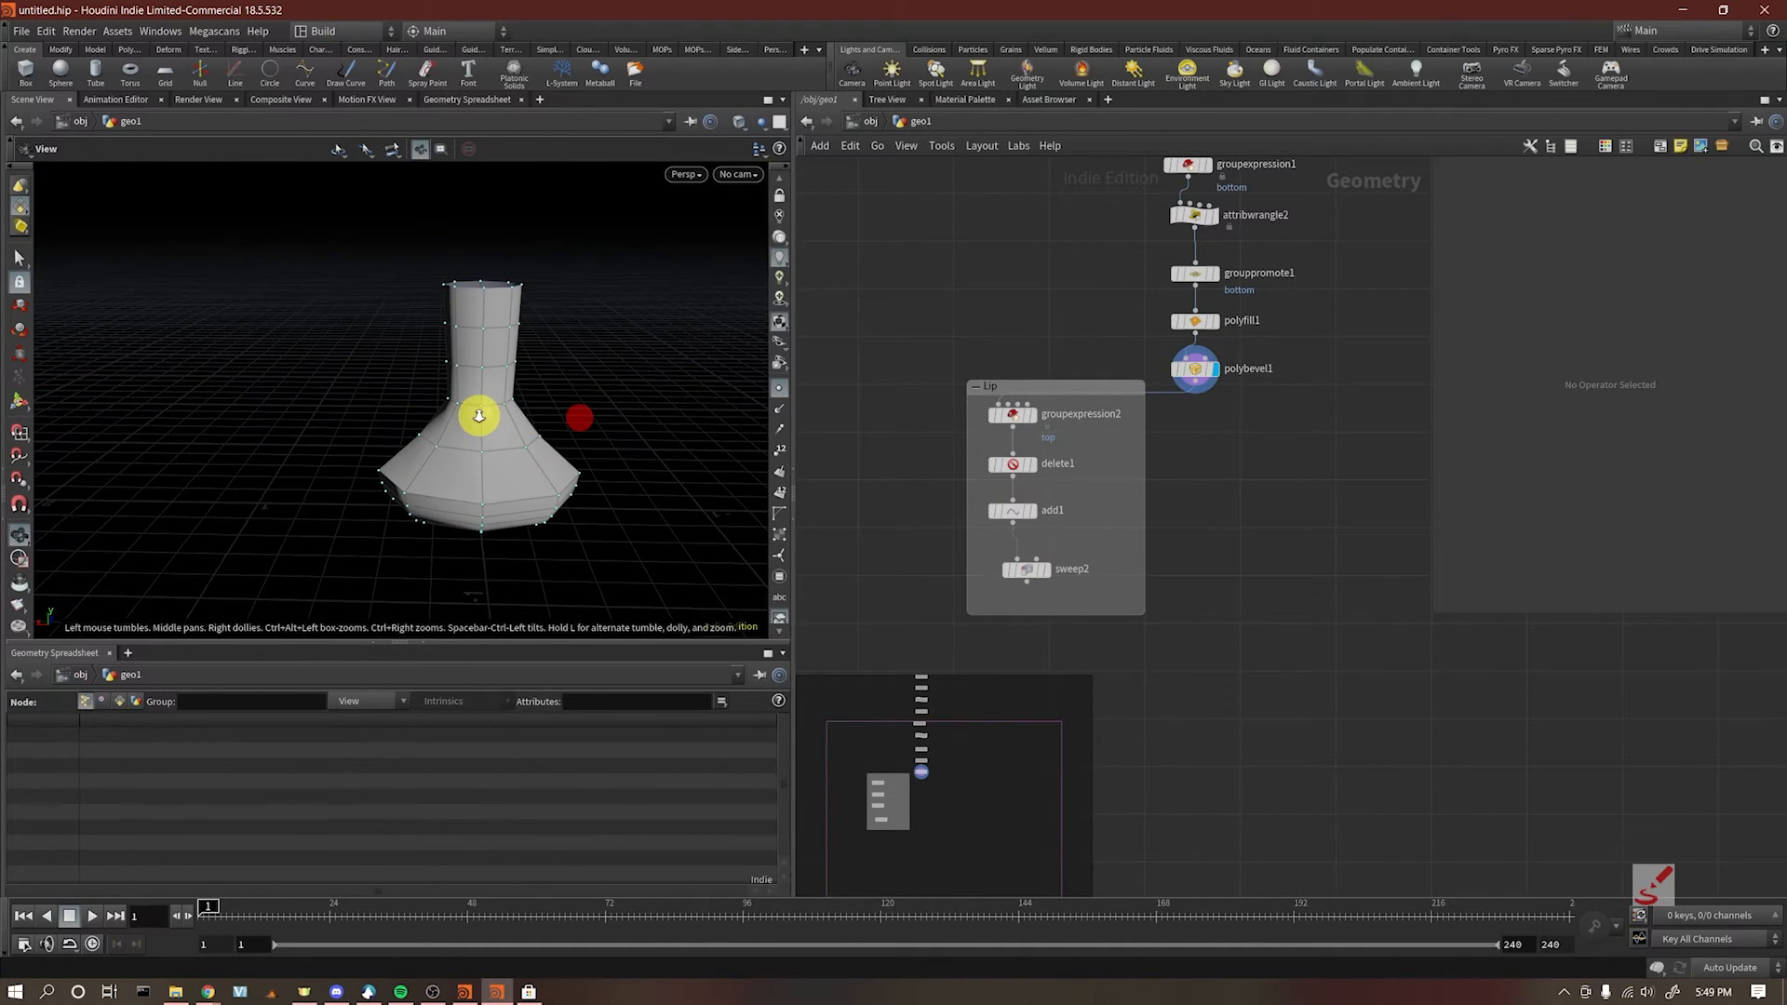
left_click(1064, 551)
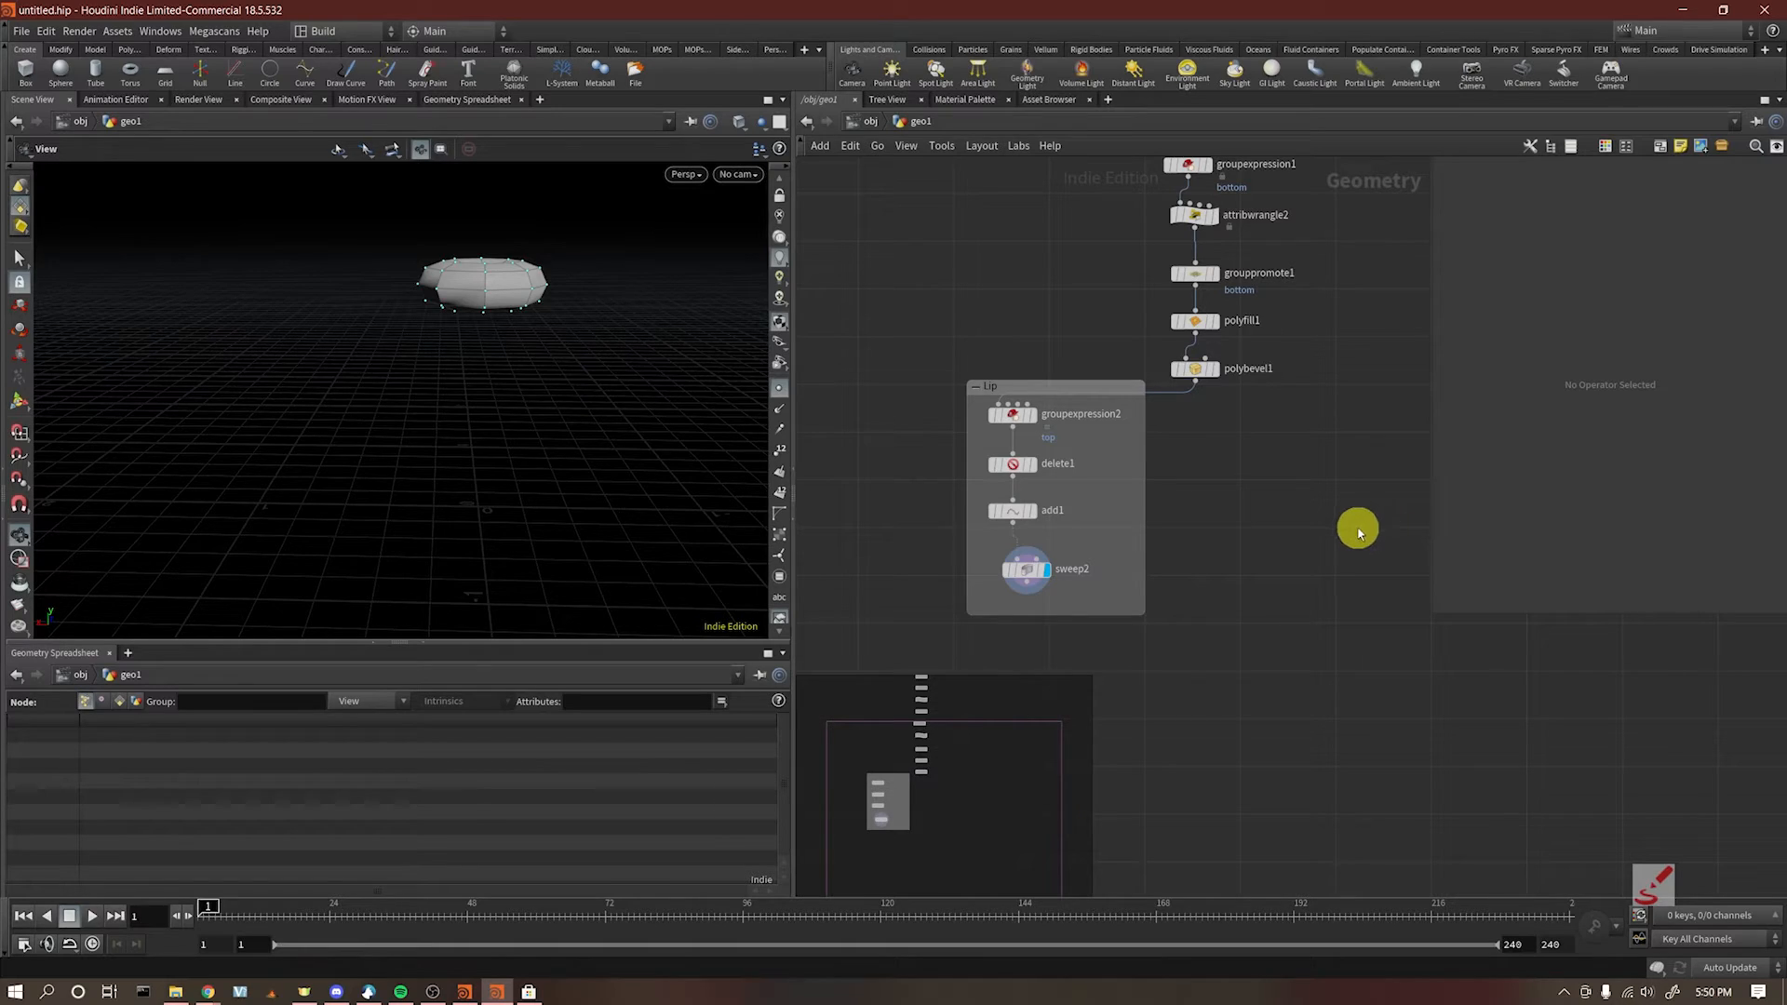
left_click_drag(1025, 568, 1032, 566)
left_click(1103, 510)
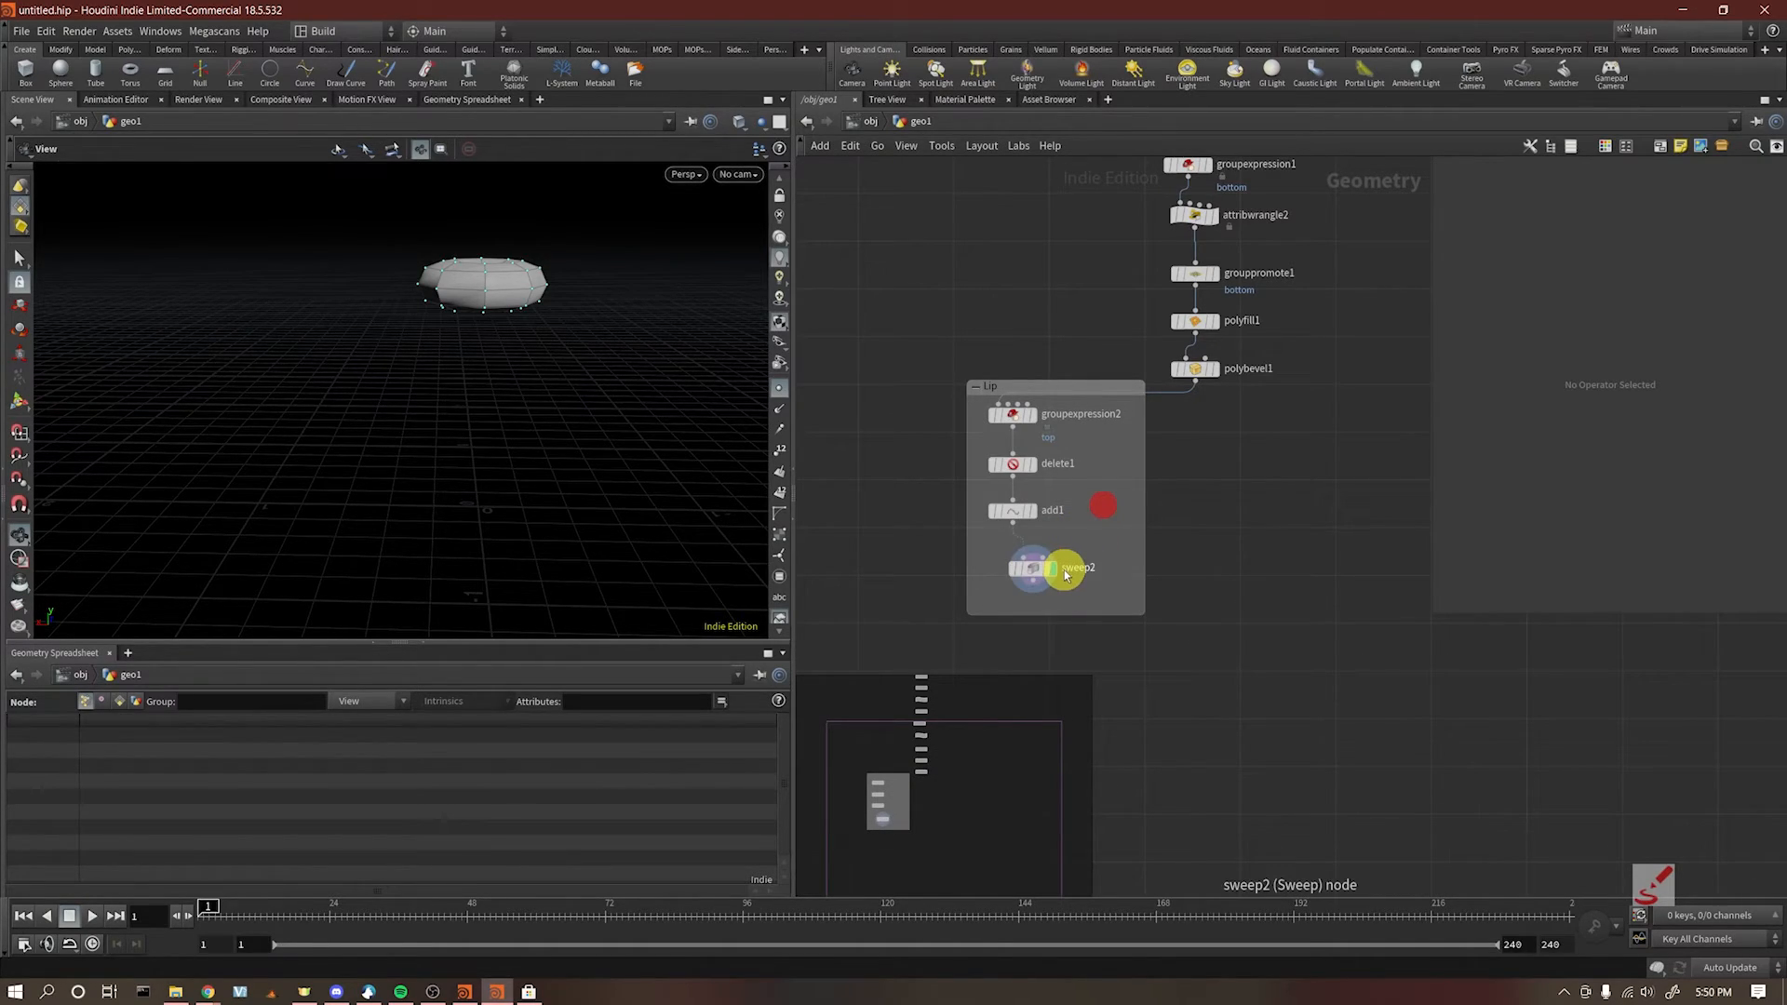
left_click(1034, 570)
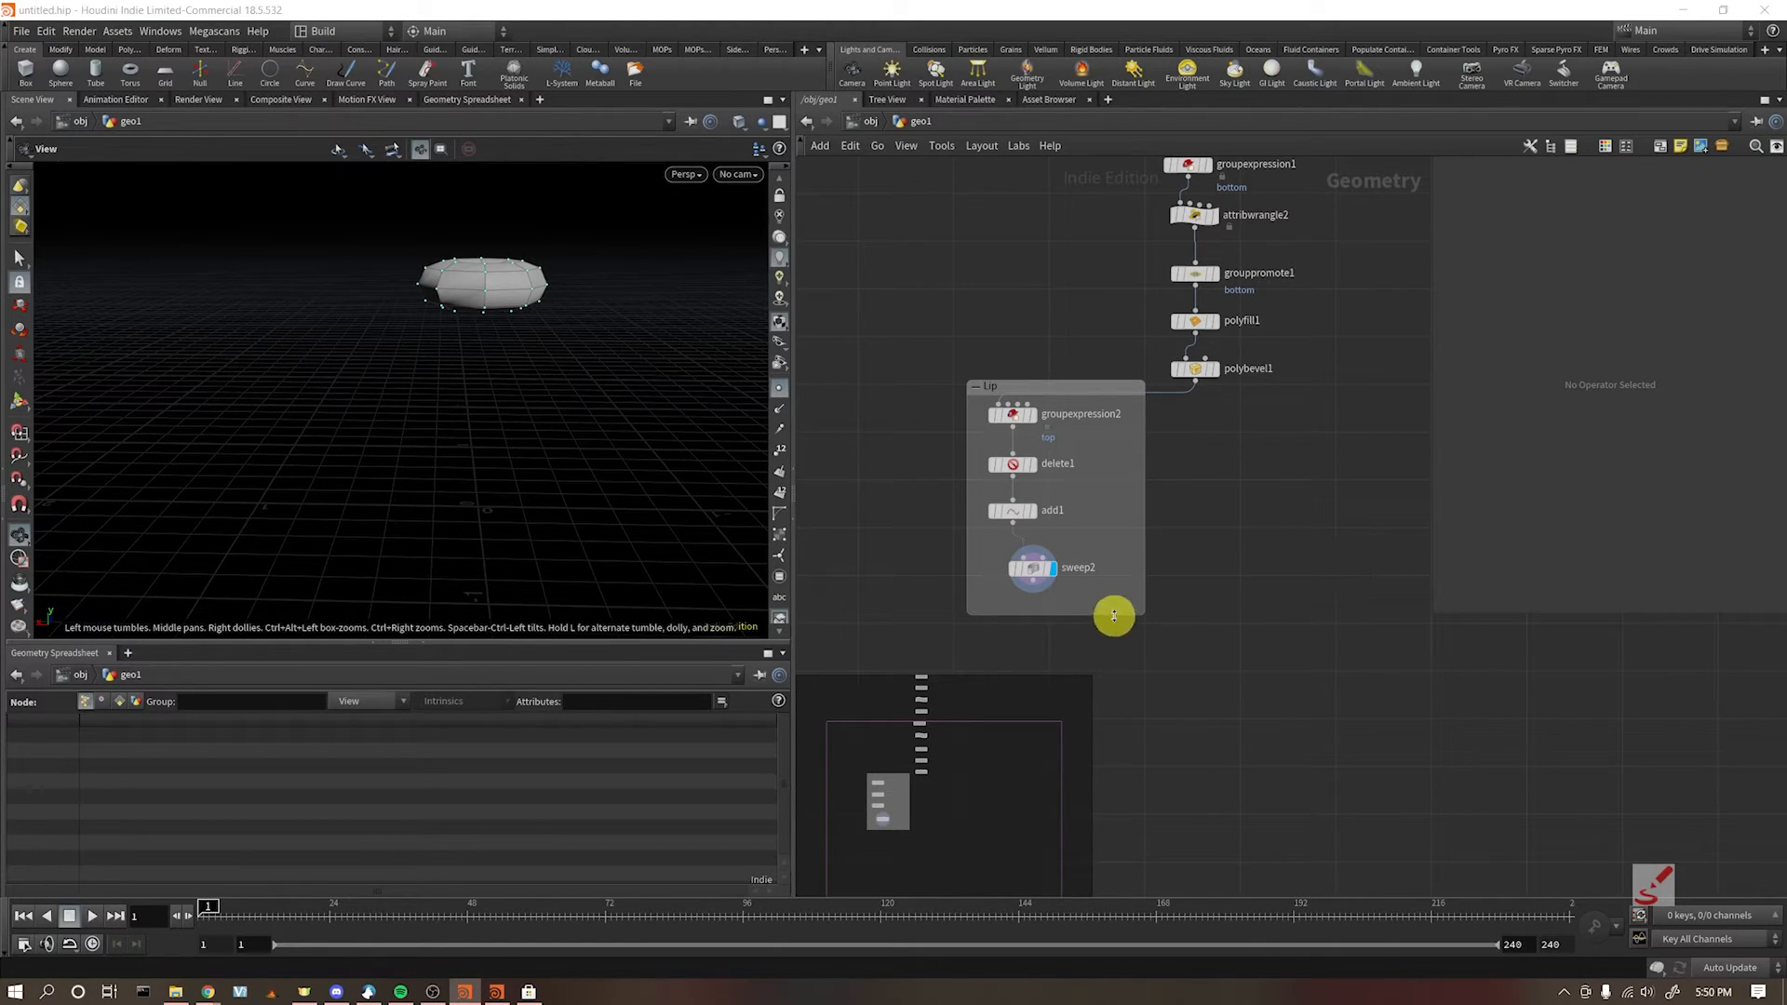
Step: Combine sweep2 and polybevel1 in a new Merge node placed below the Lip box, and display the merged bottle
left_click_drag(1031, 578, 1061, 577)
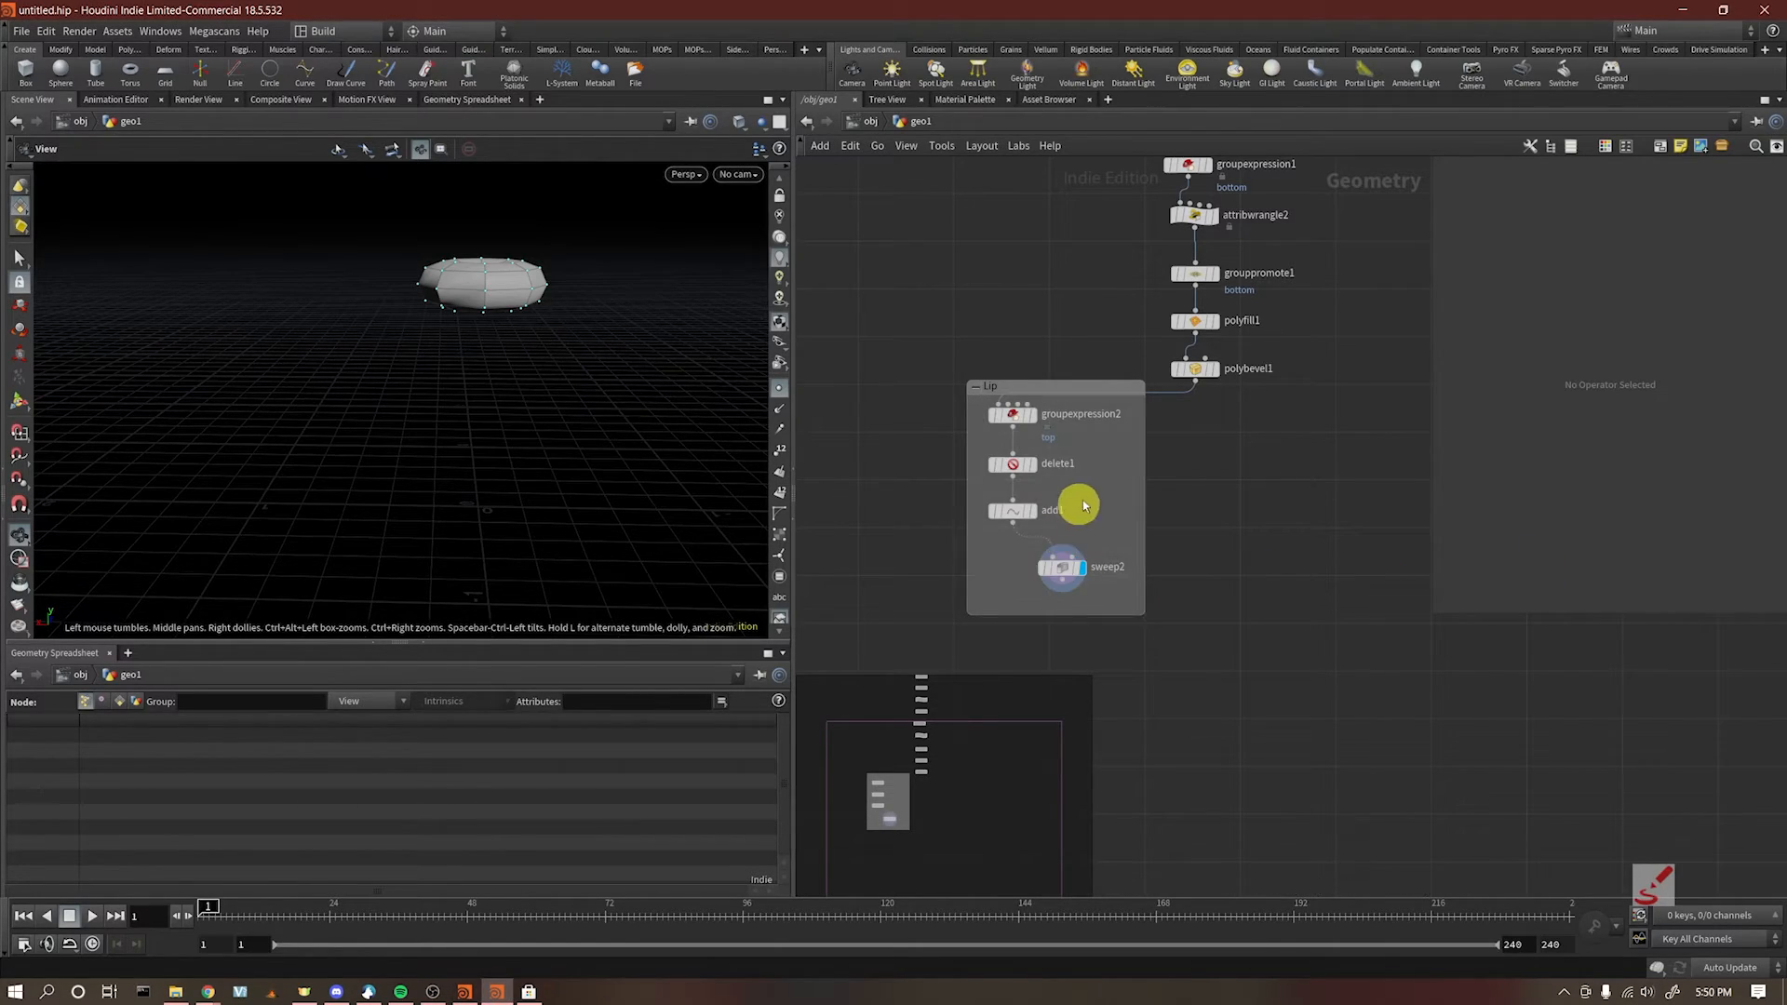
left_click(1064, 589)
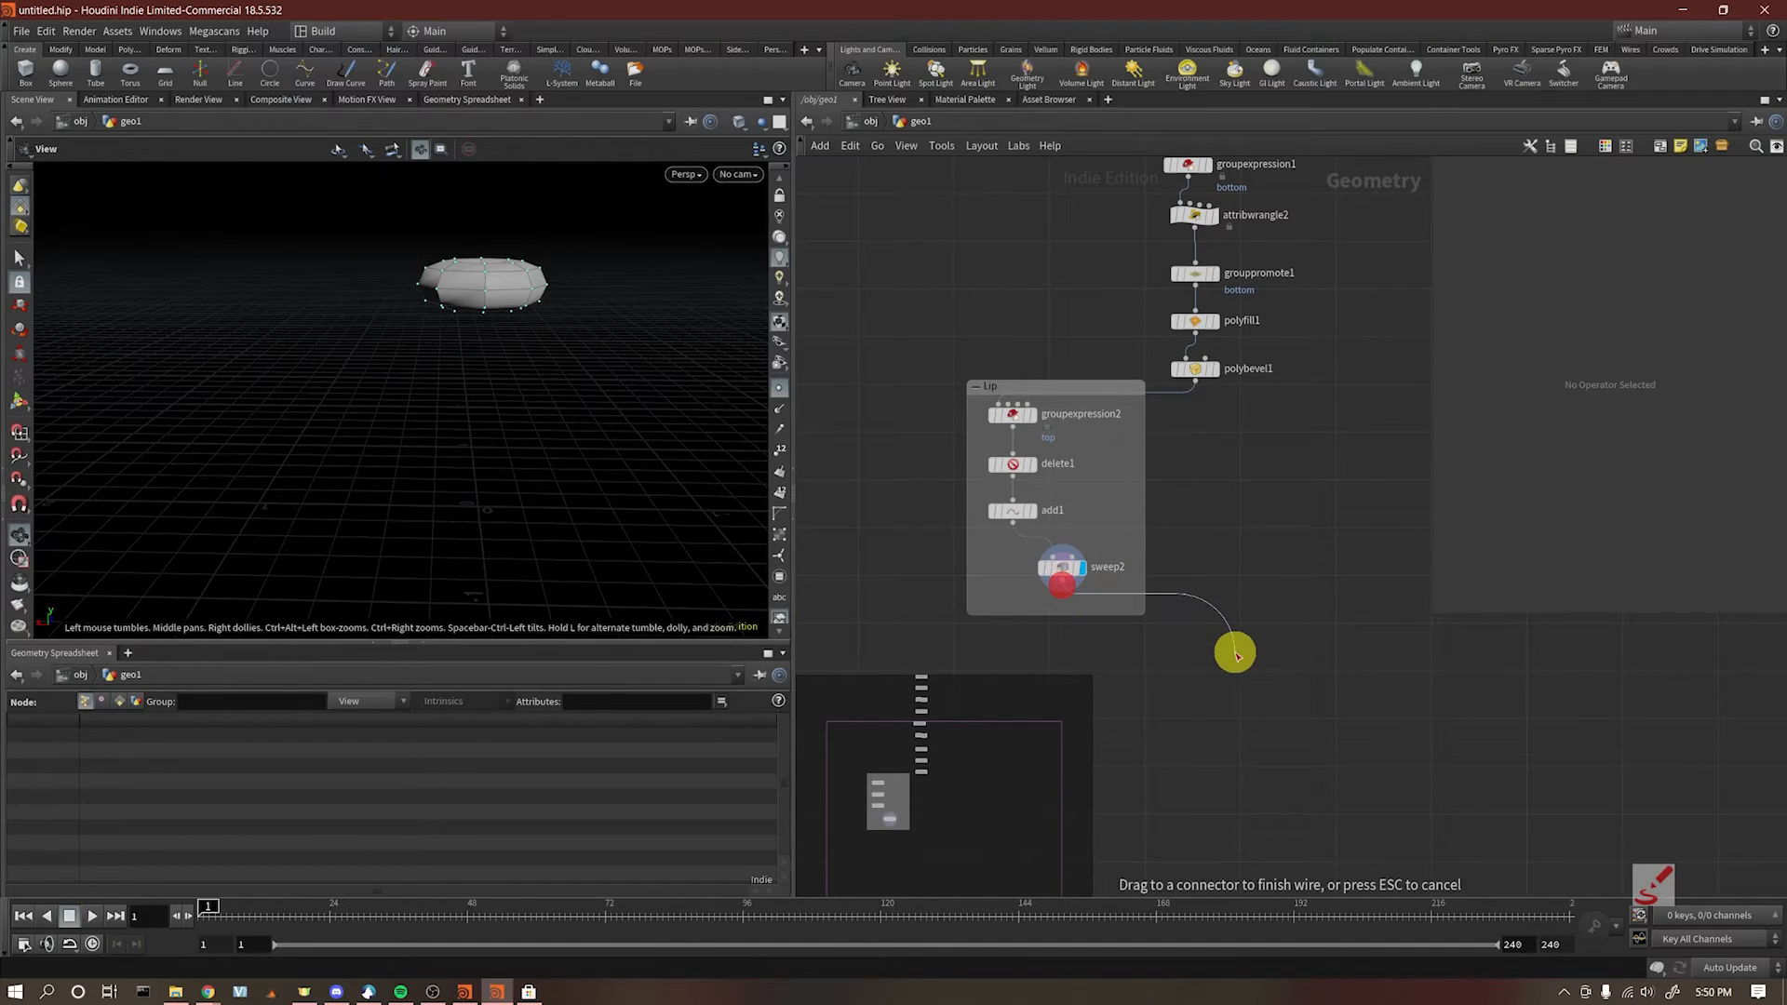
key("Tab")
type("merge")
key("Return")
left_click(1236, 655)
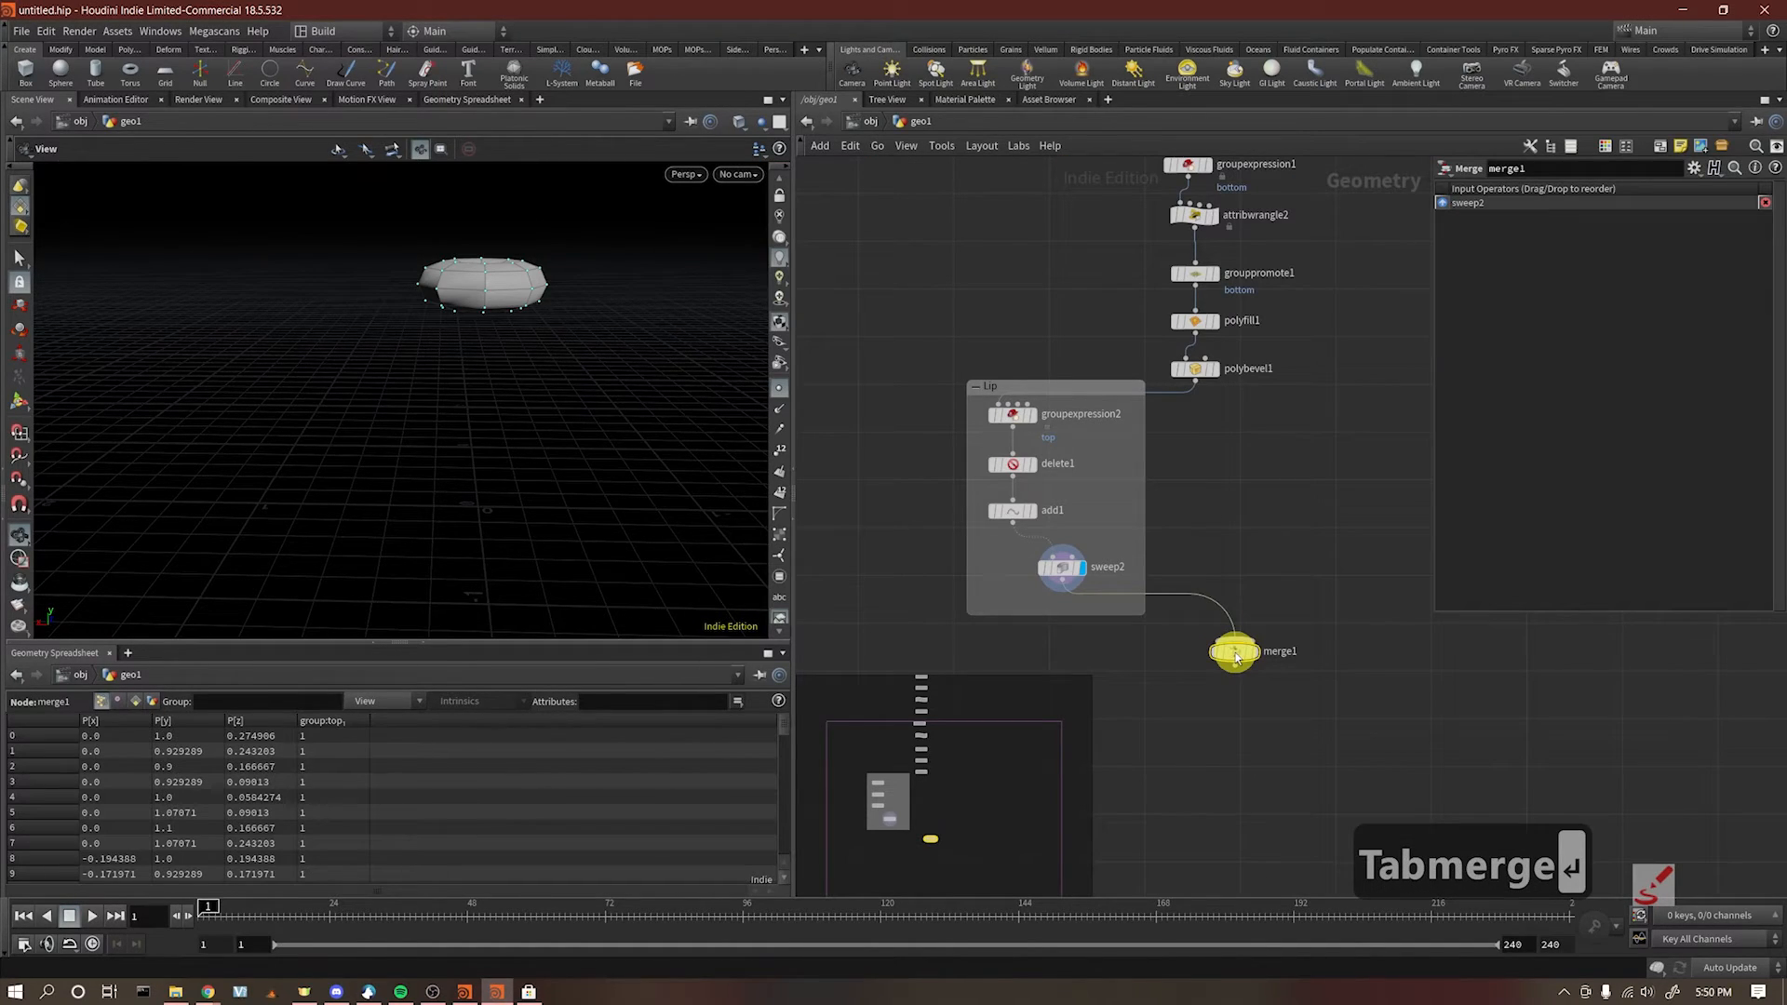
left_click(1196, 382)
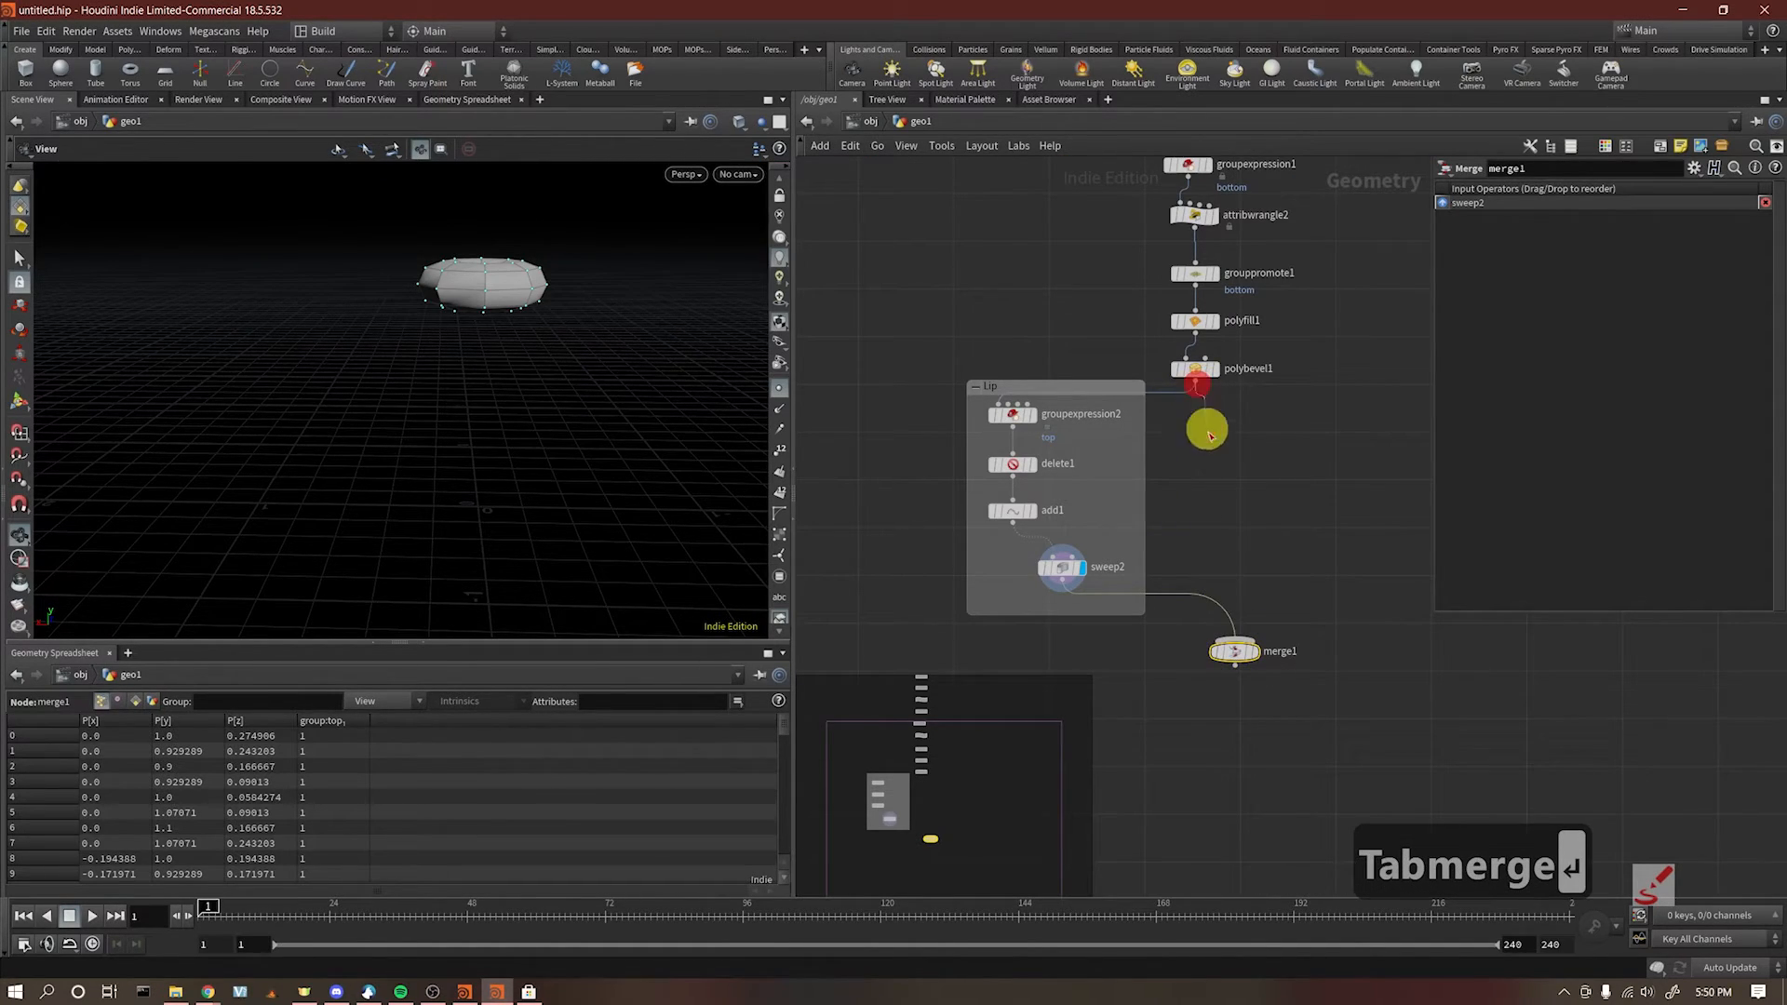
left_click(1241, 644)
left_click_drag(558, 456, 577, 493)
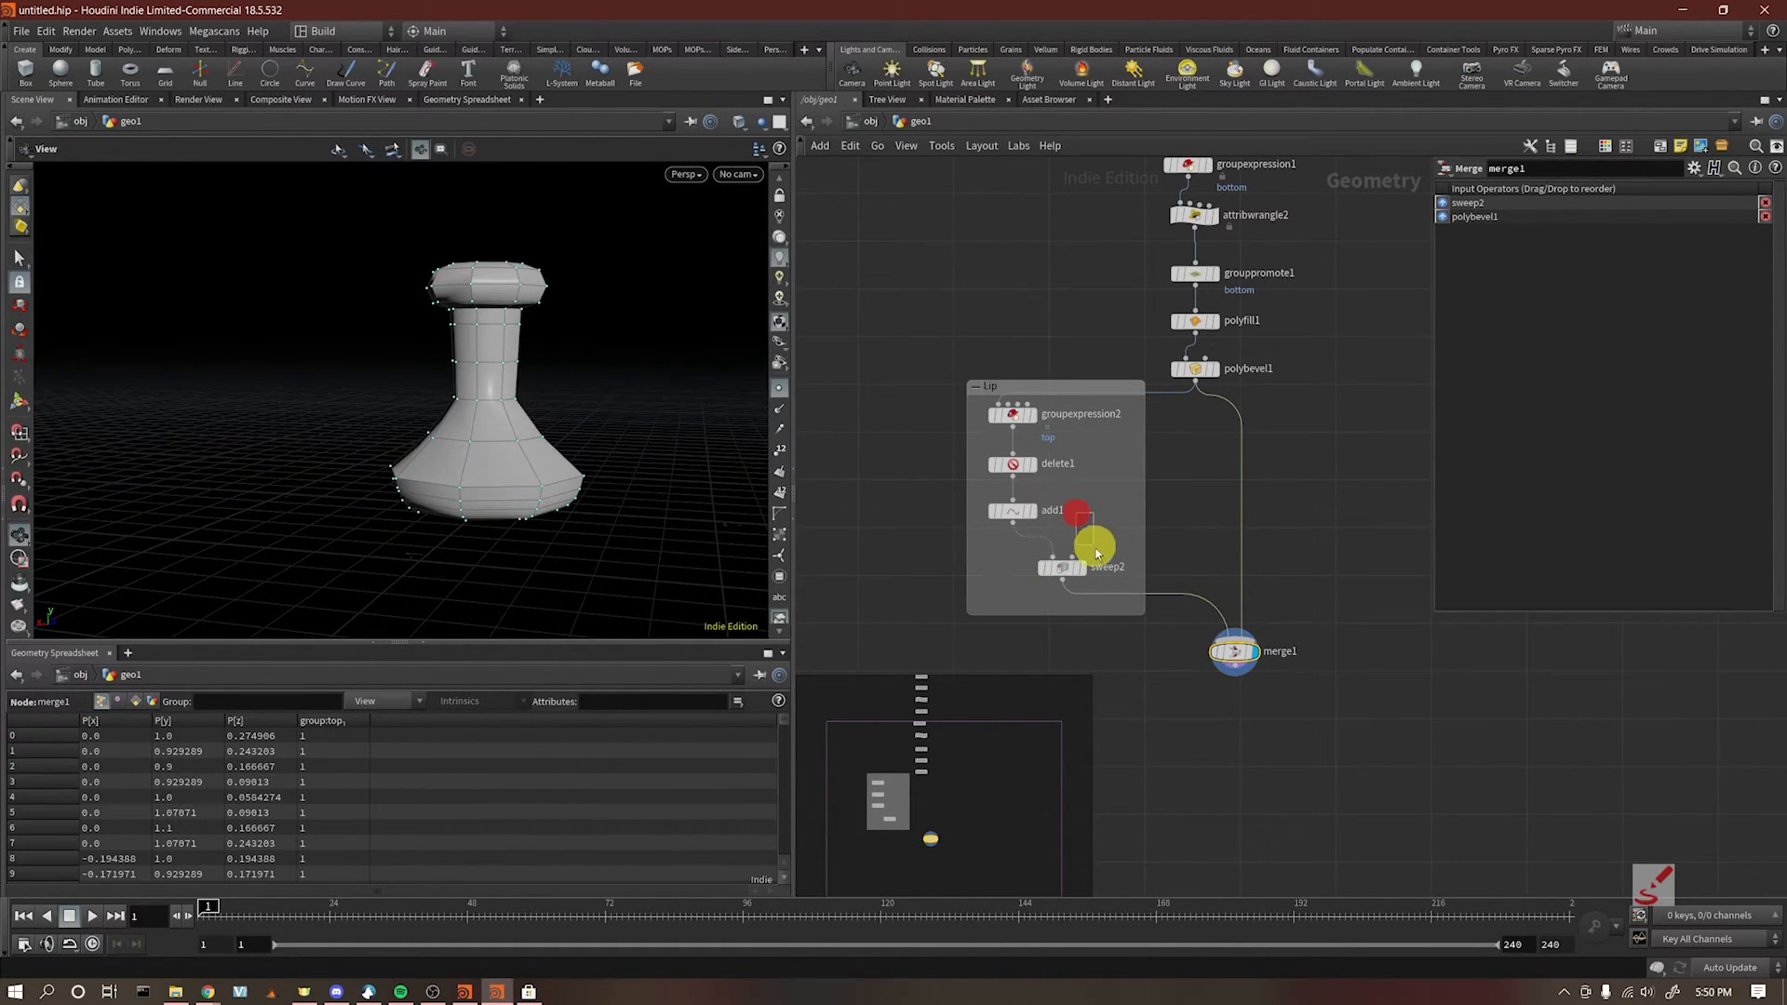
Step: Select sweep2 to show its parameters, and reposition the node beneath add1 inside the Lip box
left_click(1066, 570)
middle_click_drag(1031, 584, 1051, 478)
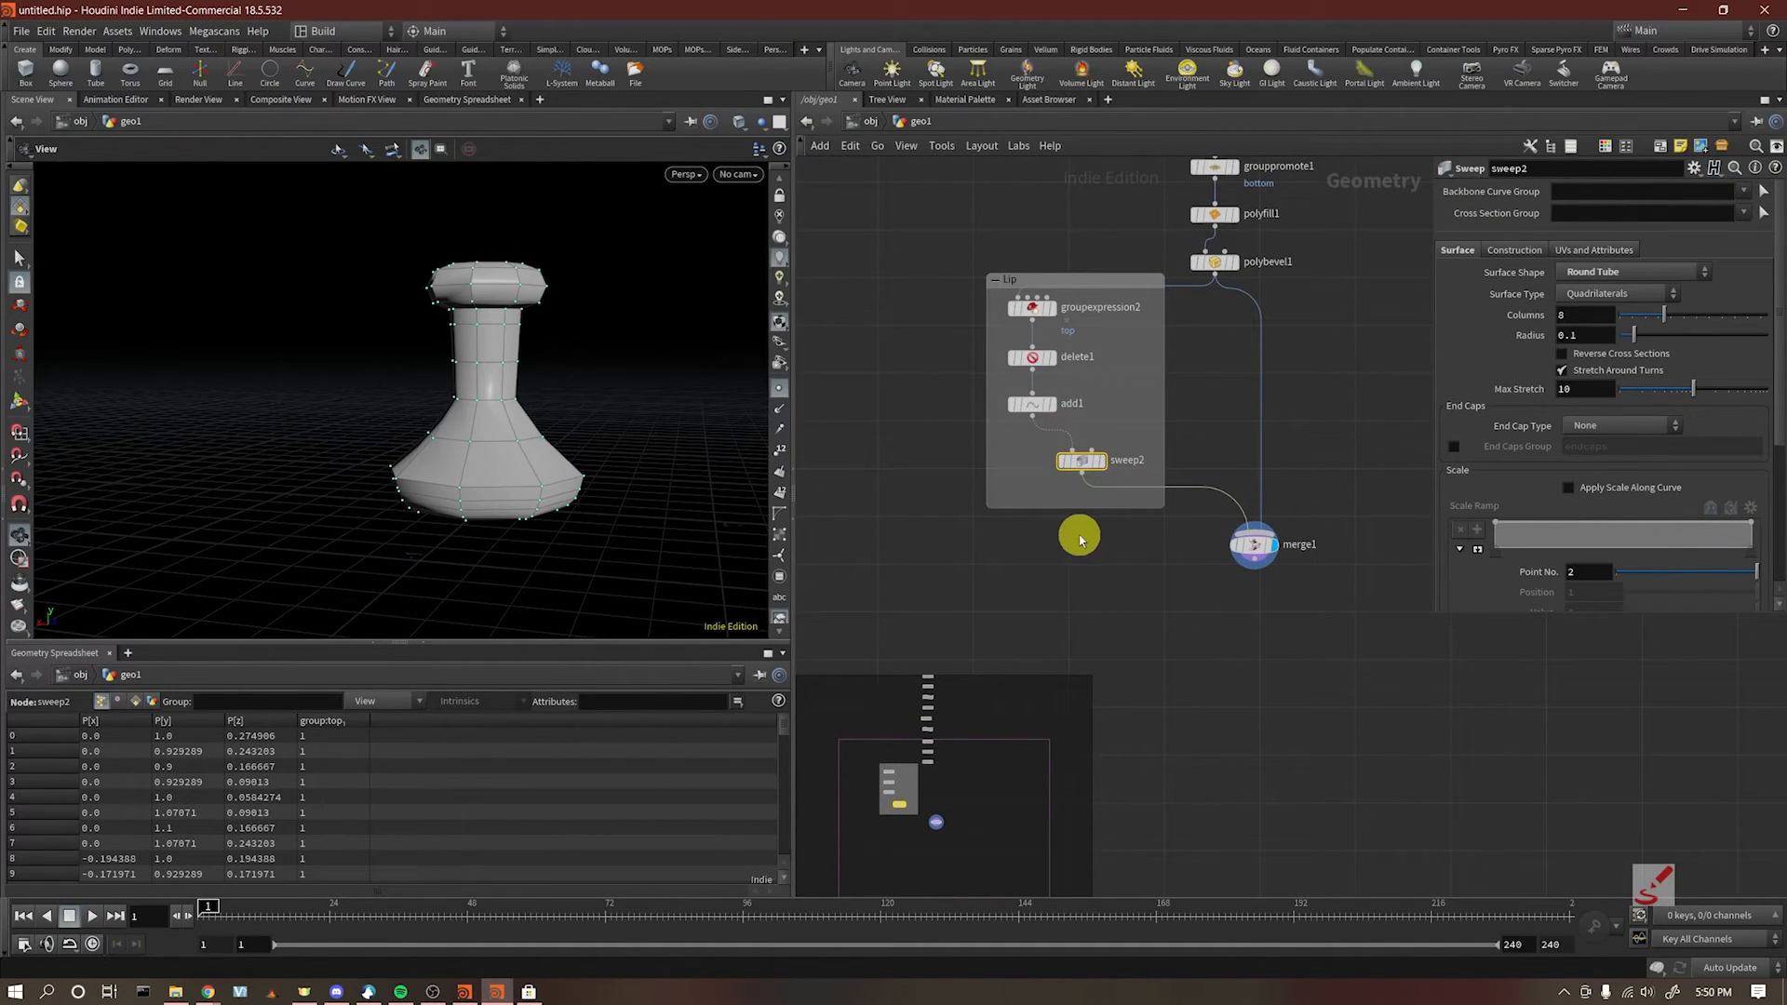
key("alt+Tab")
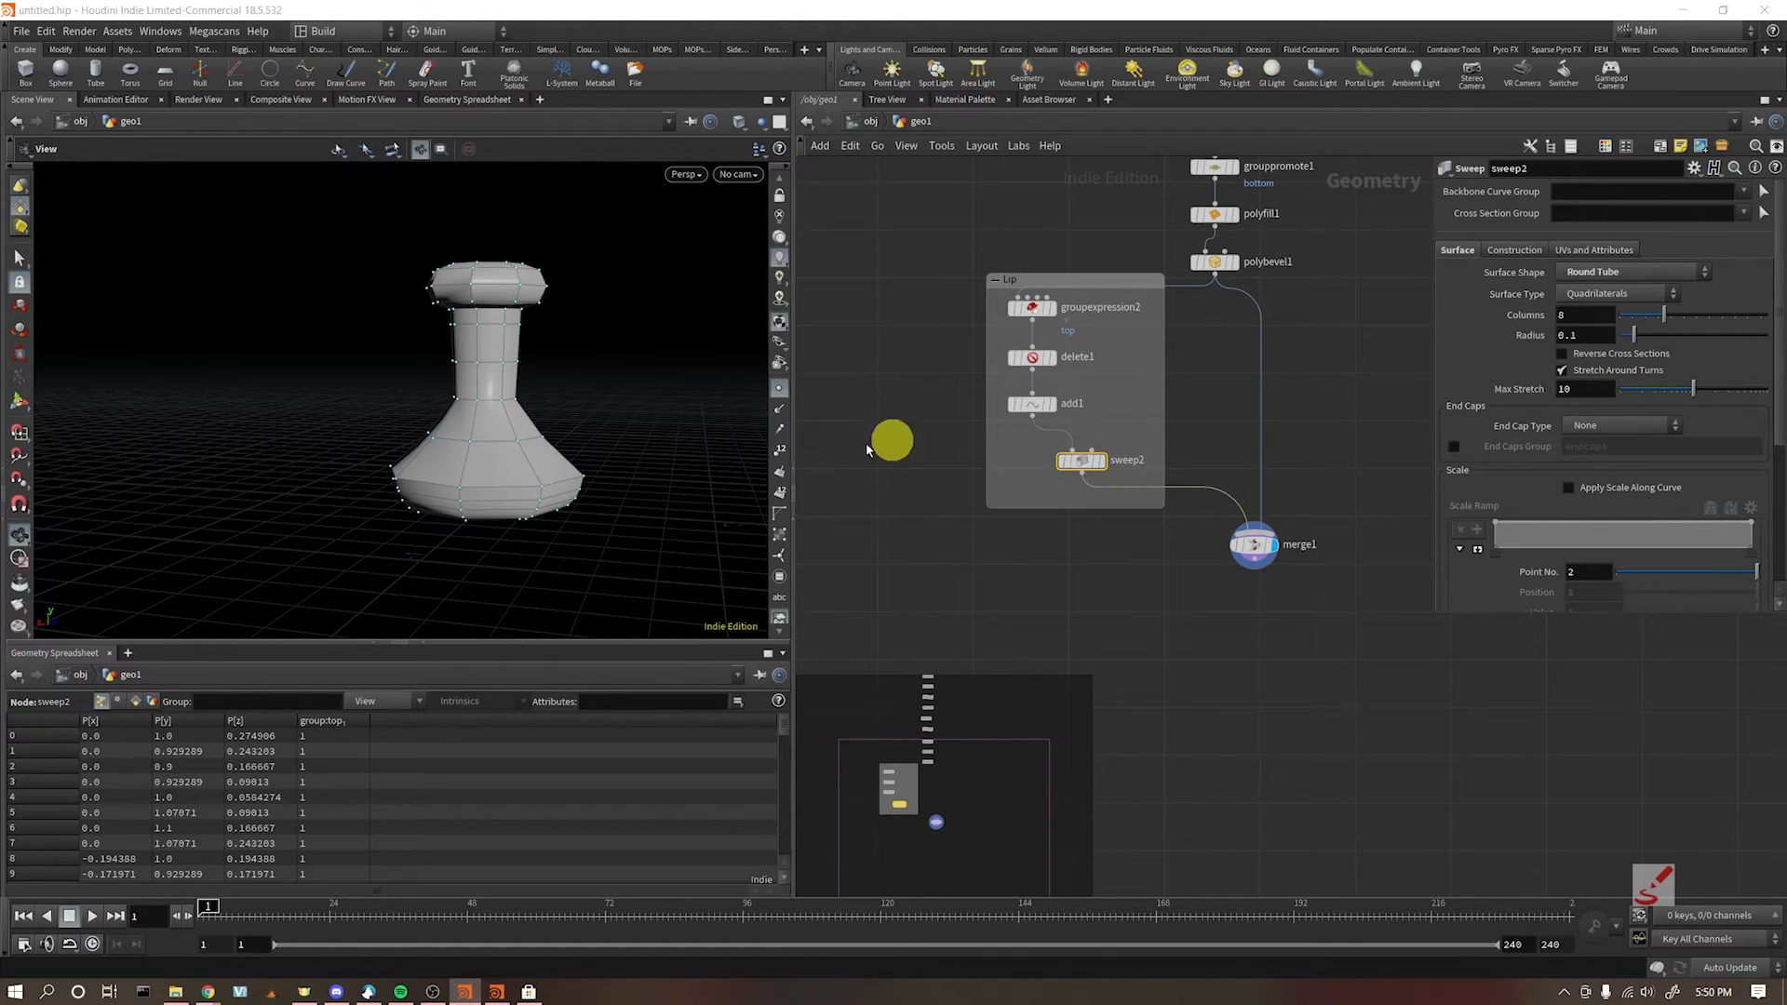
left_click_drag(534, 486, 569, 502)
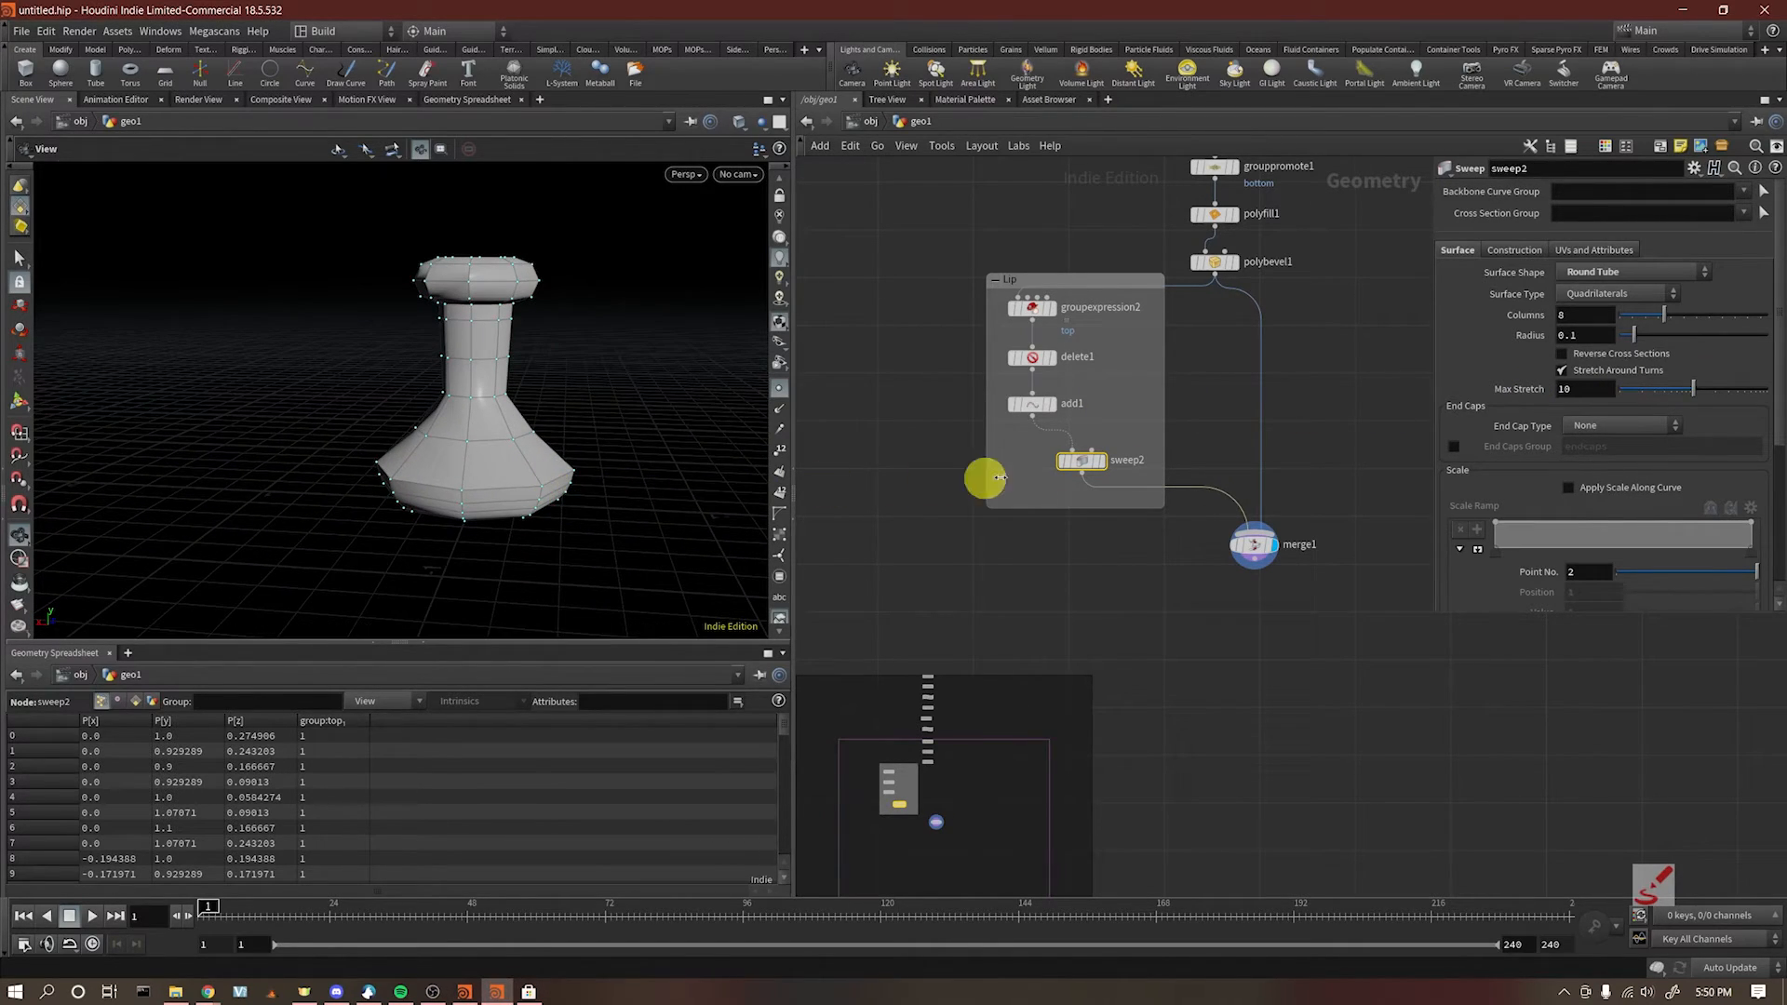
key("alt+Tab")
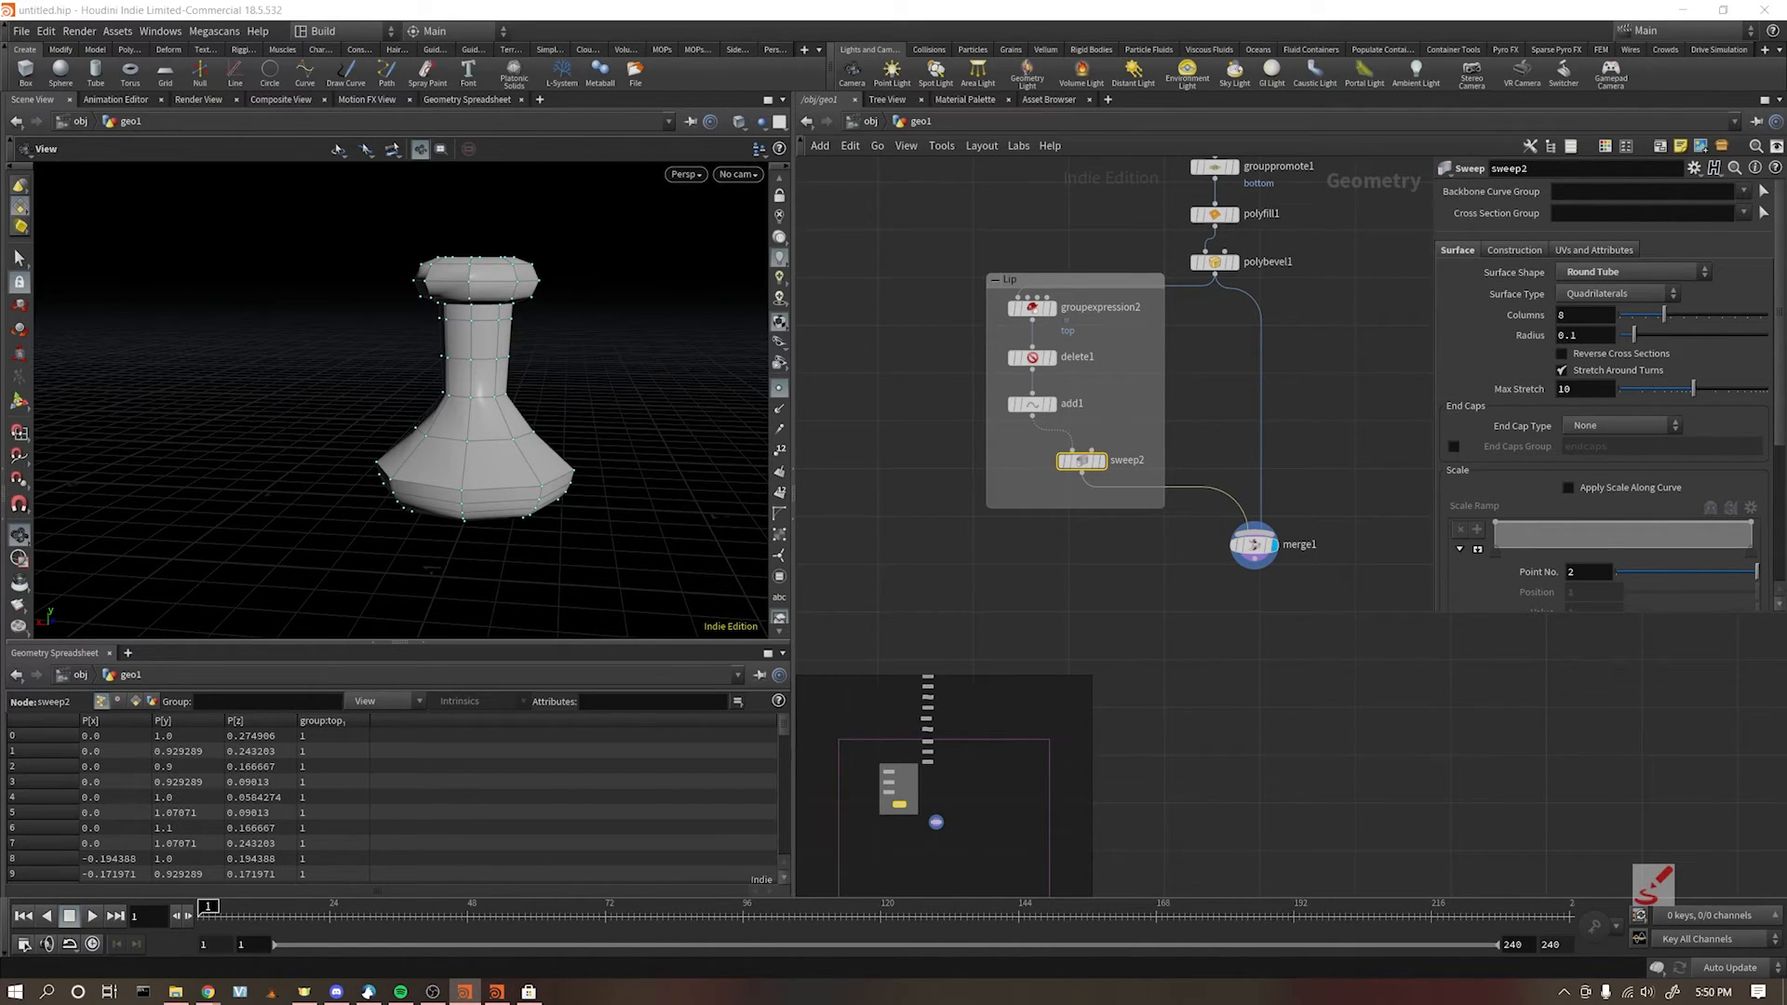
left_click_drag(1095, 468, 1061, 465)
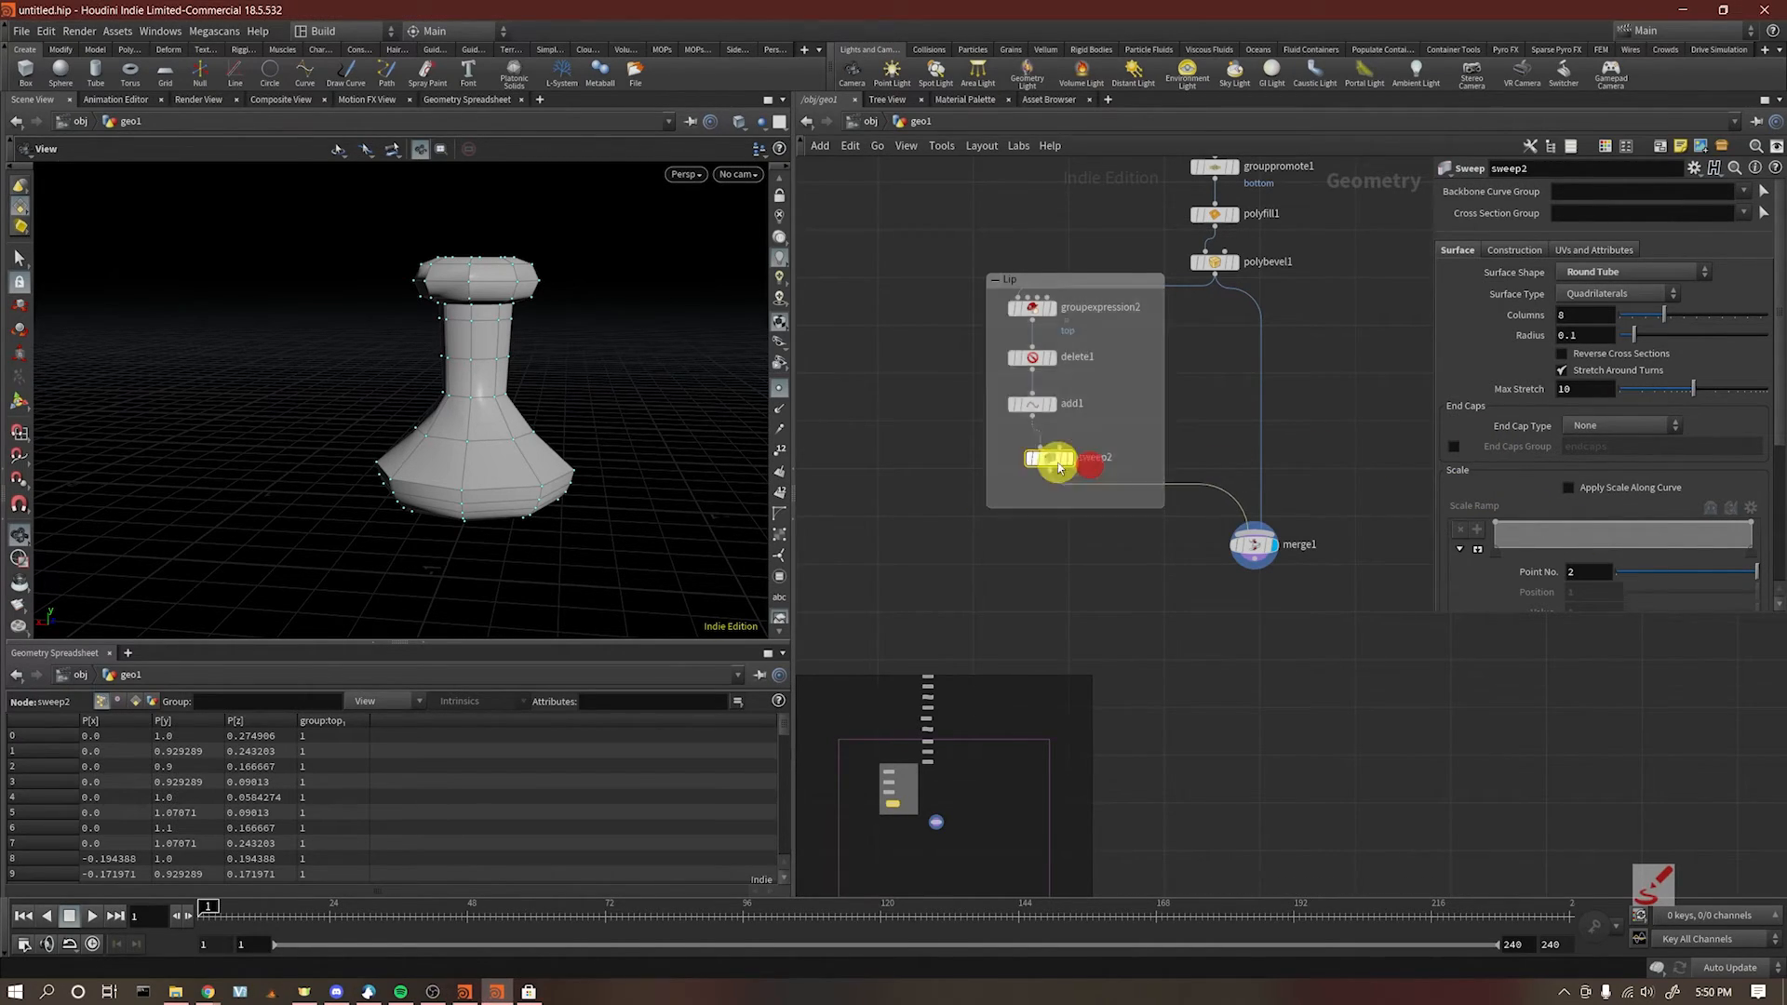
middle_click_drag(1273, 431, 1256, 489)
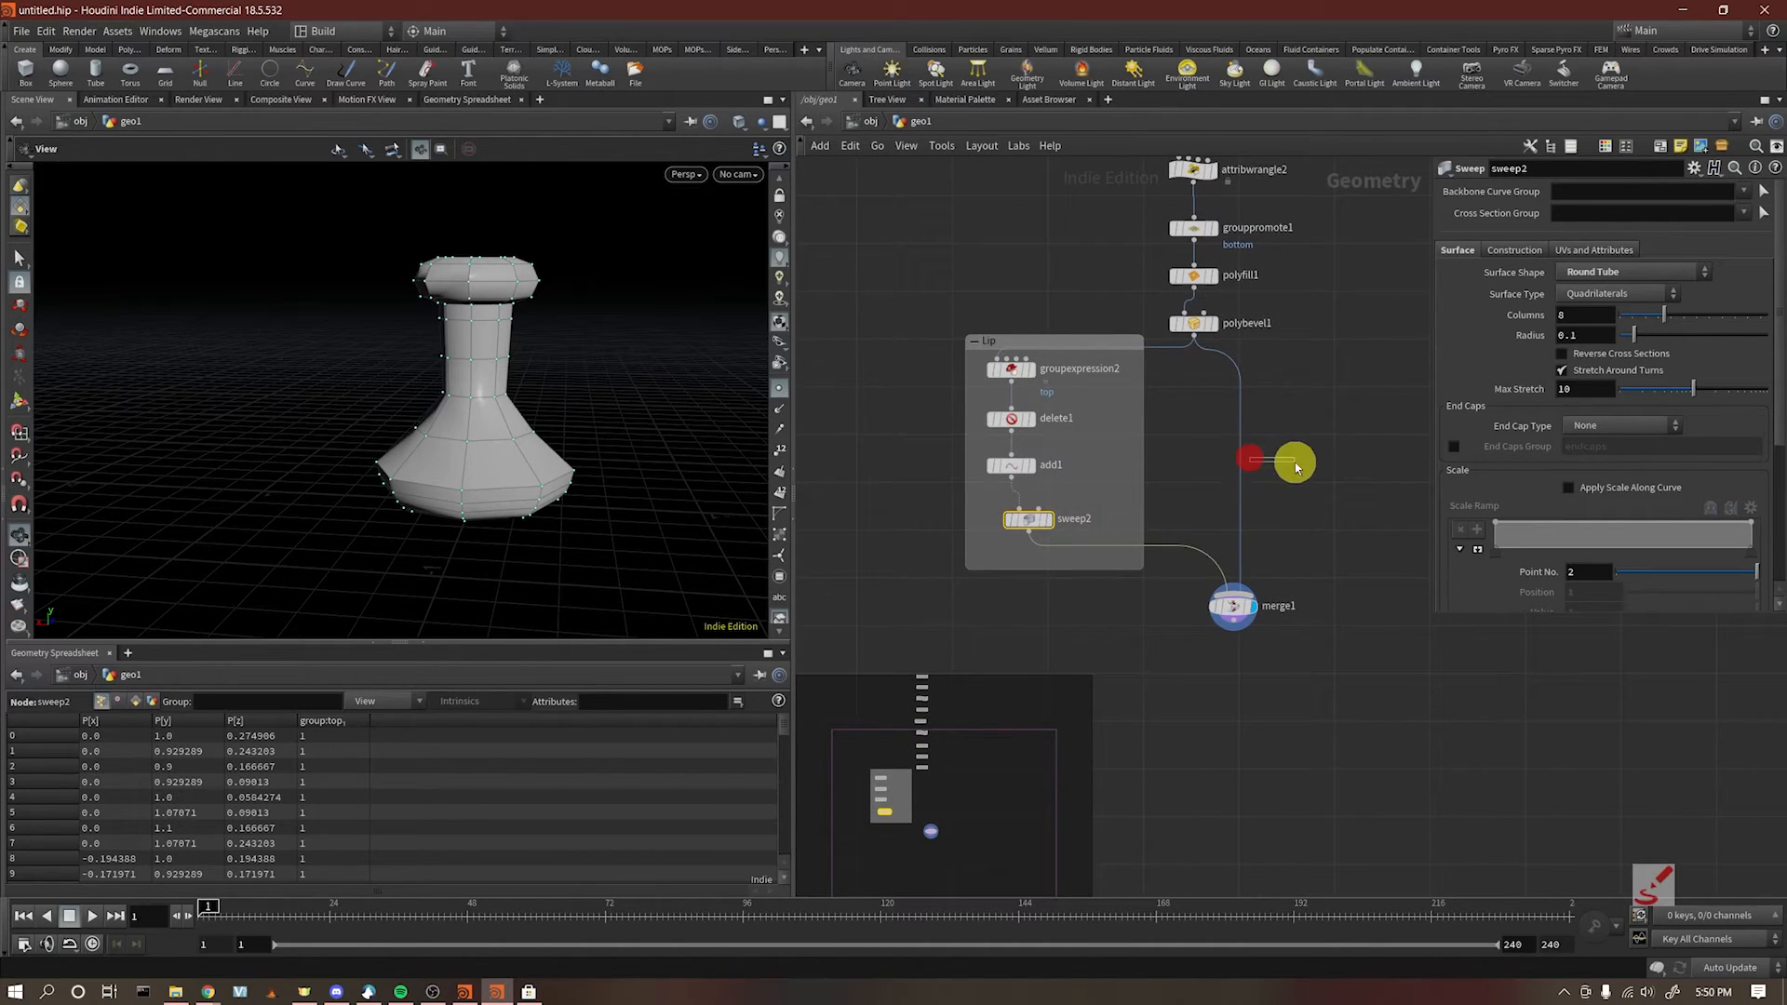
middle_click_drag(1305, 403, 1308, 483)
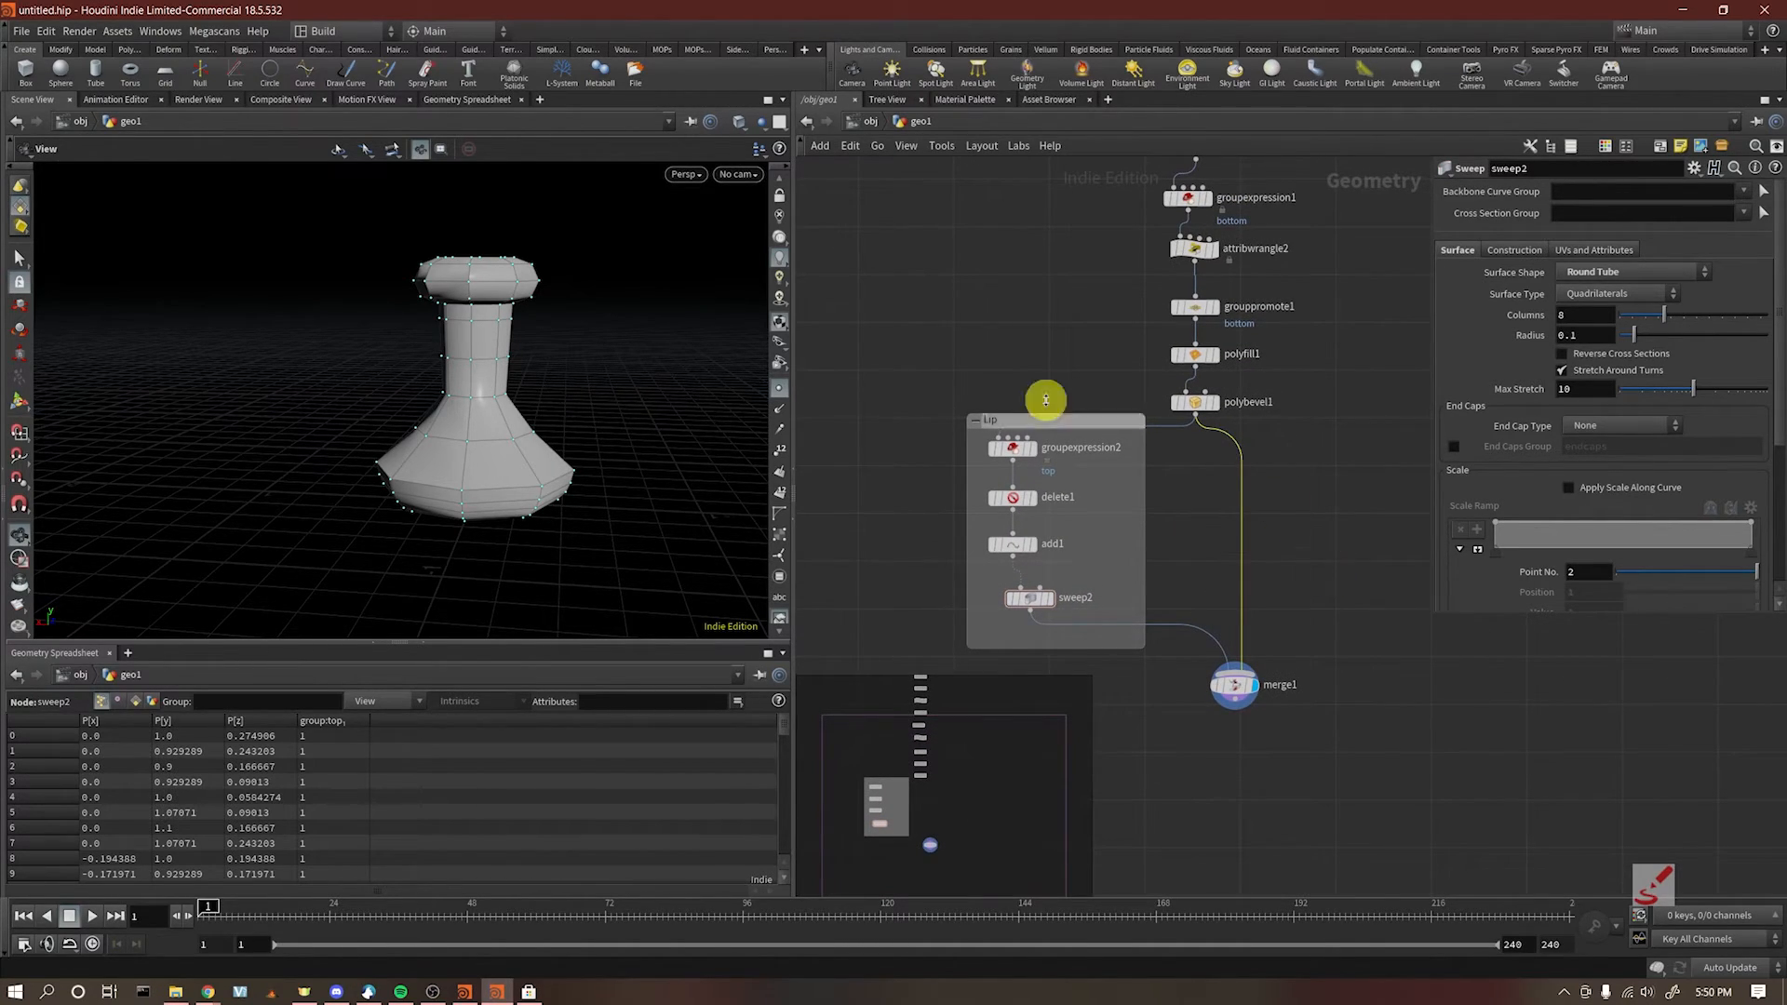
Step: Enable the Game Tools shelf set
left_click(812, 54)
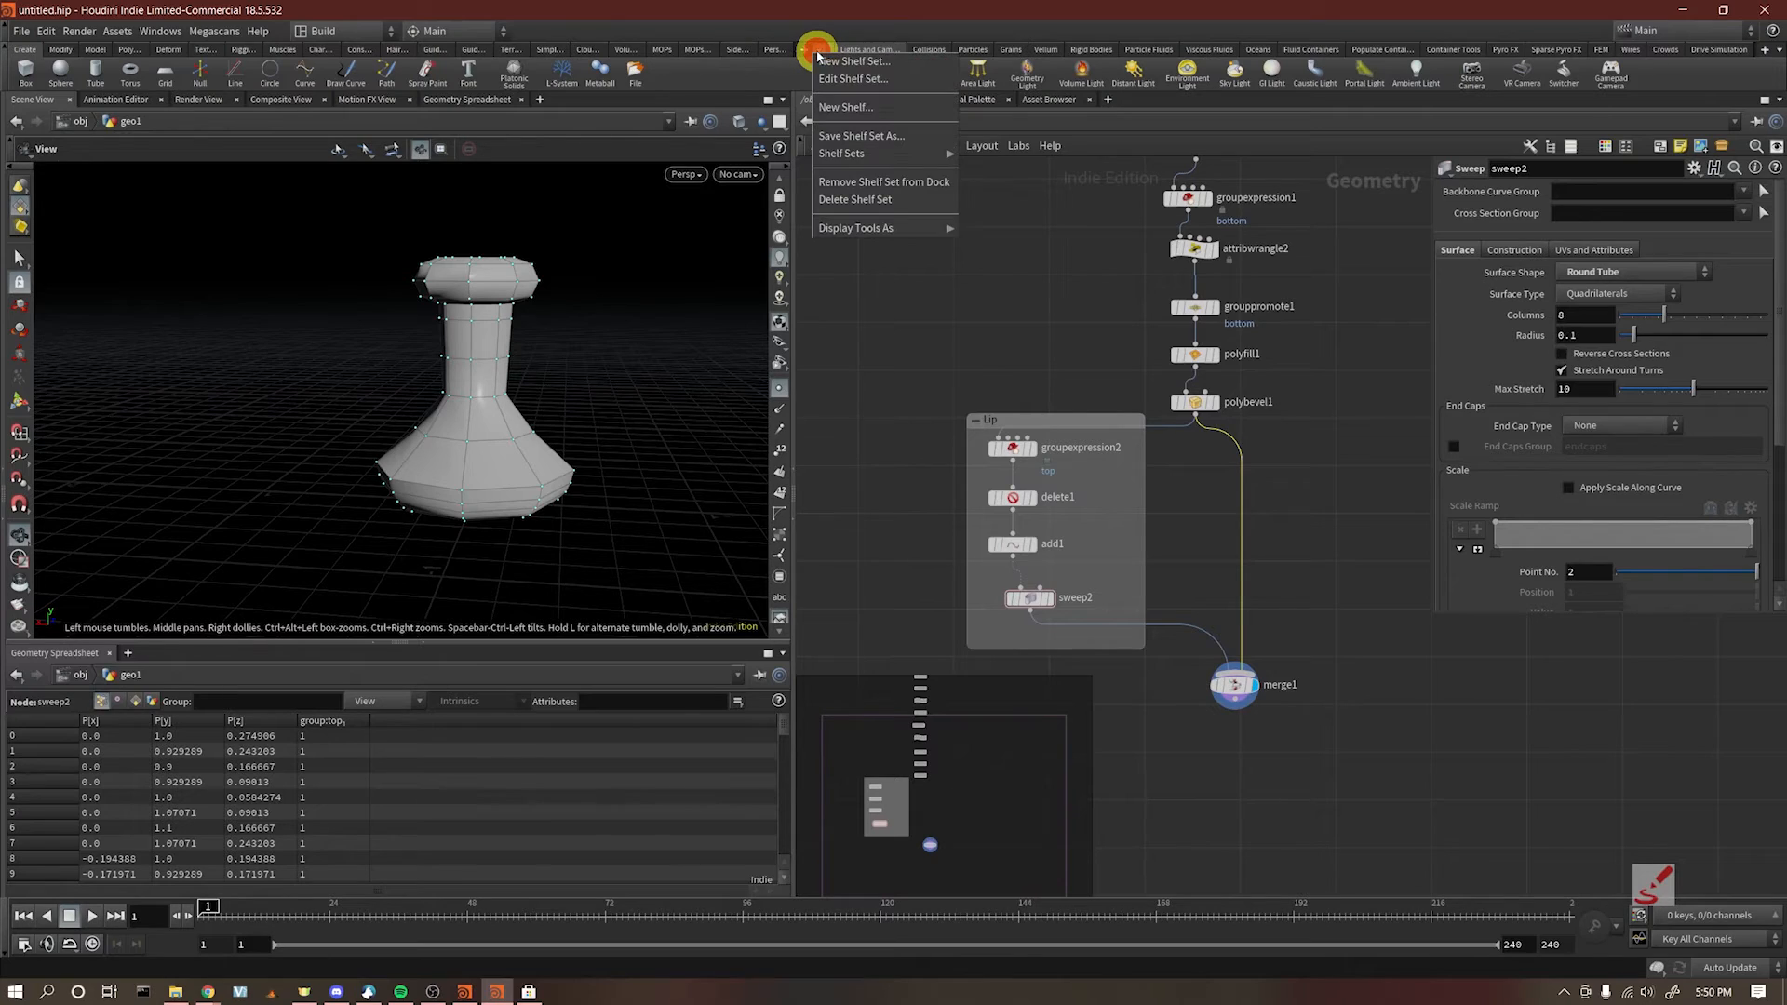
mouse_move(901, 155)
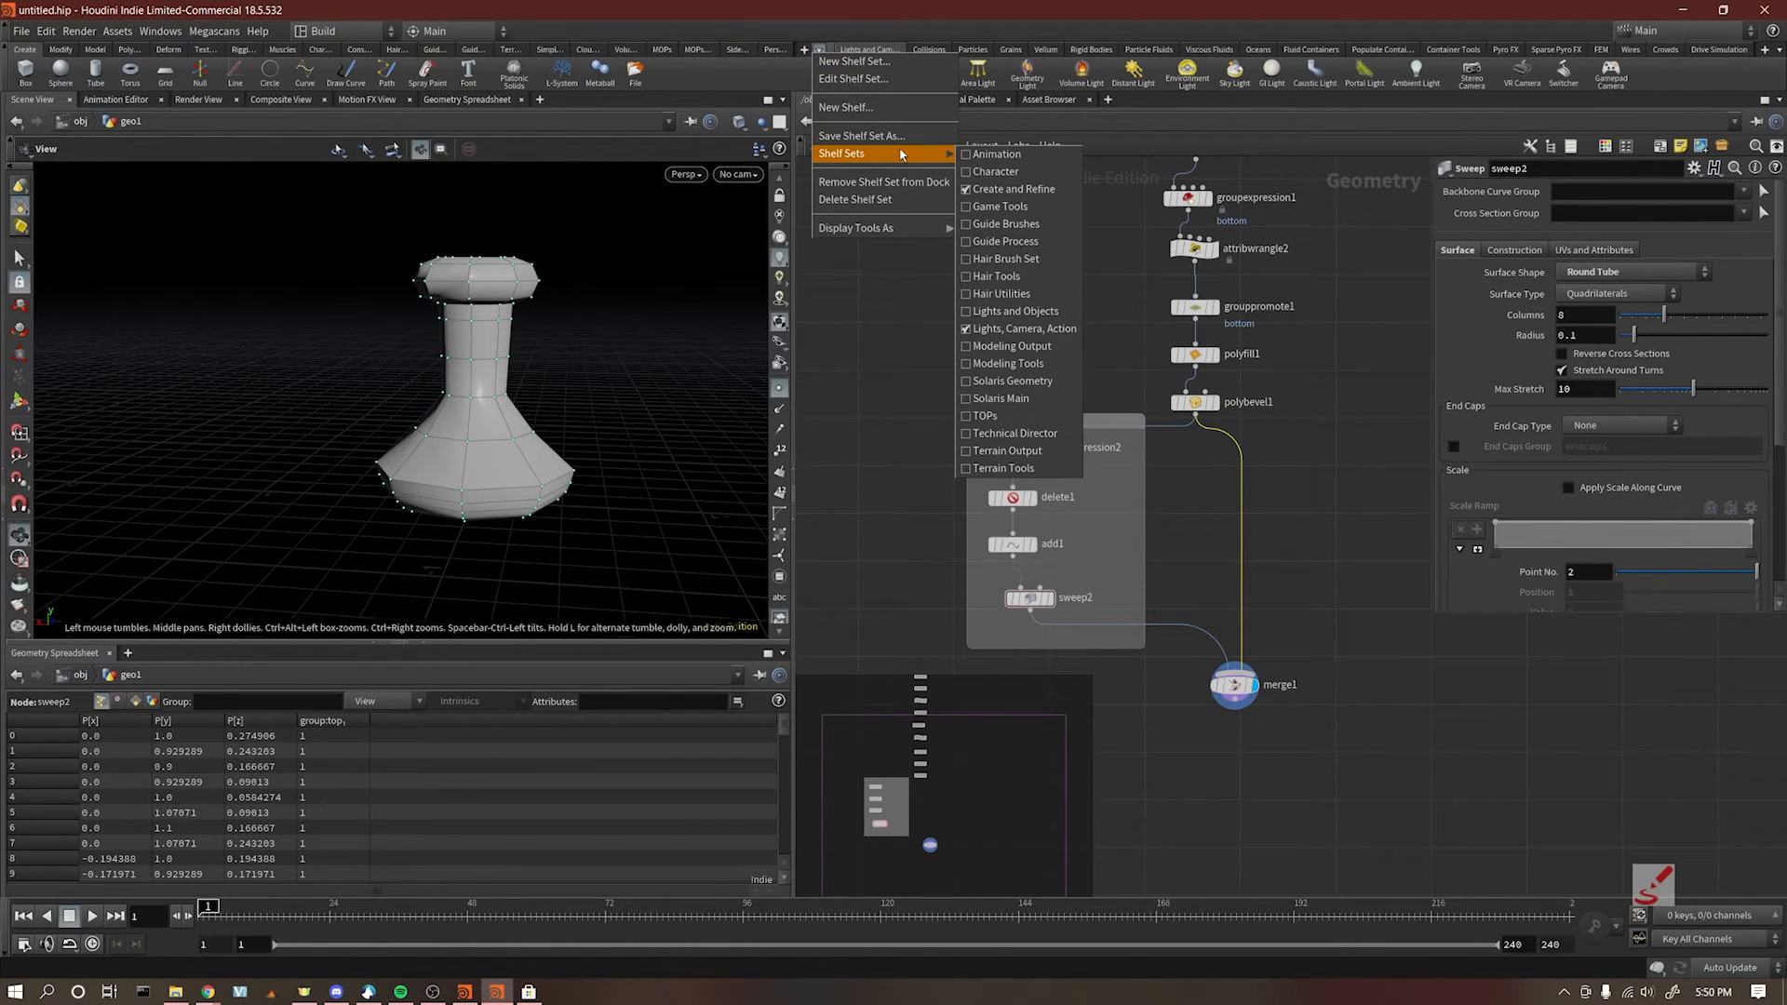
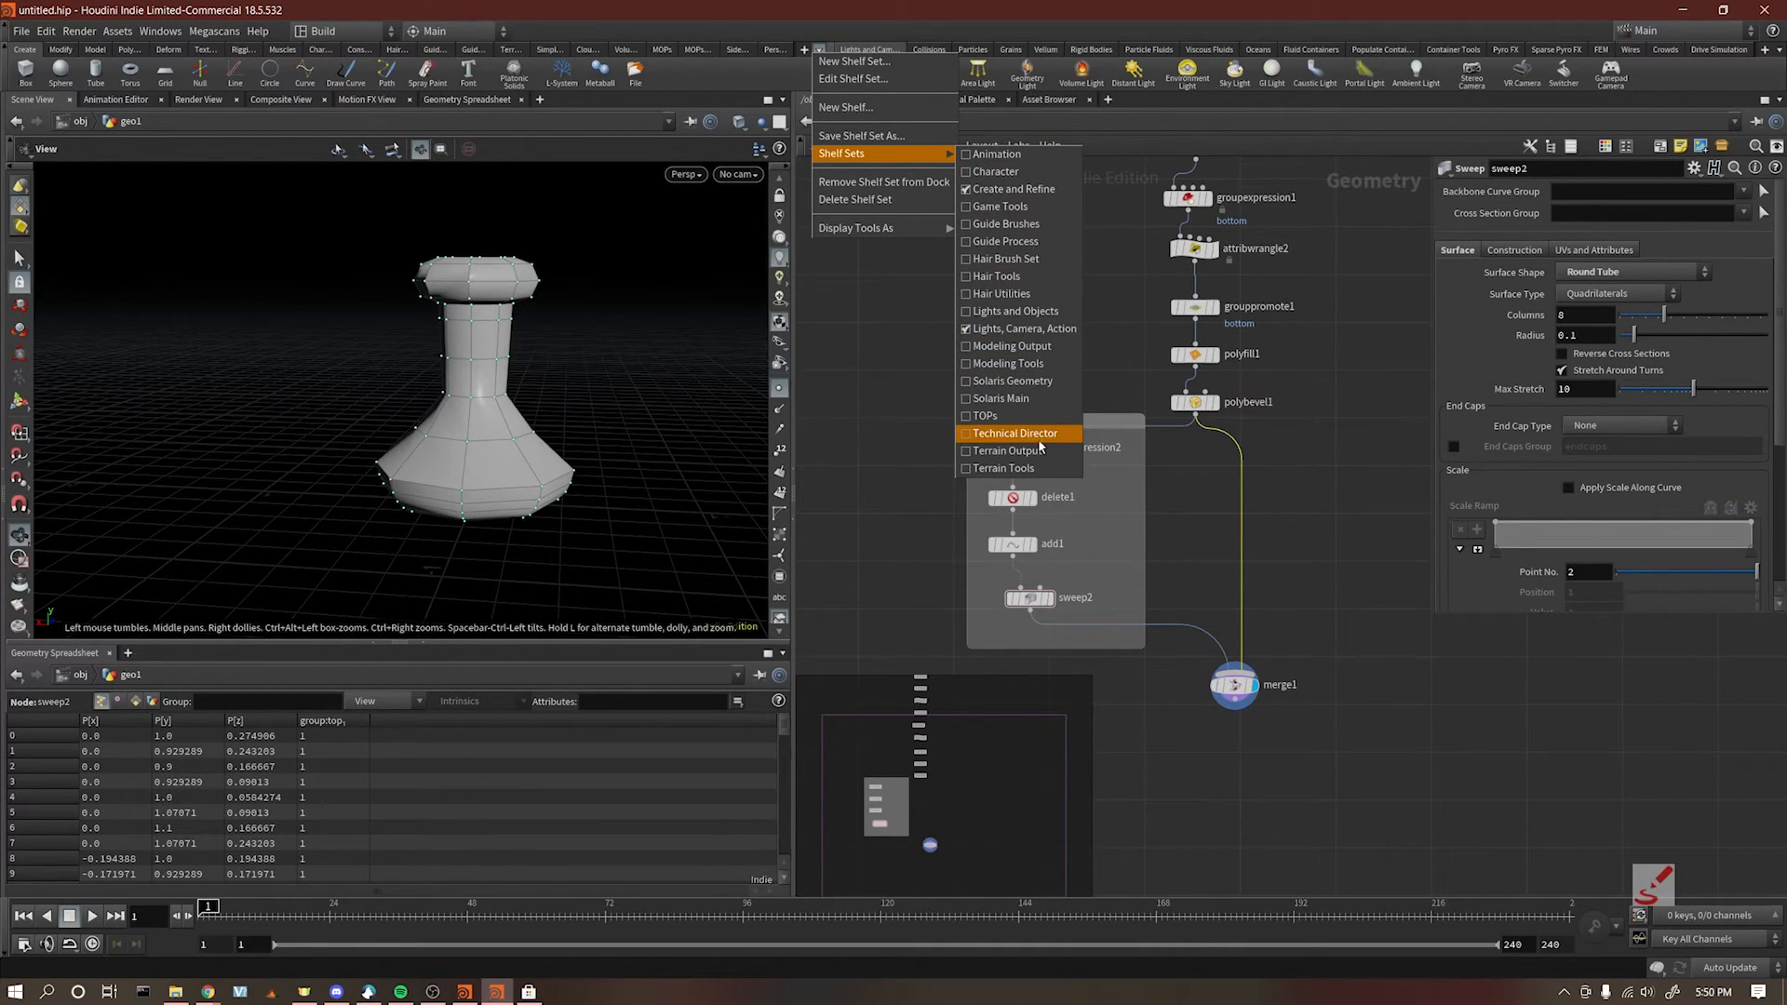
left_click(1016, 208)
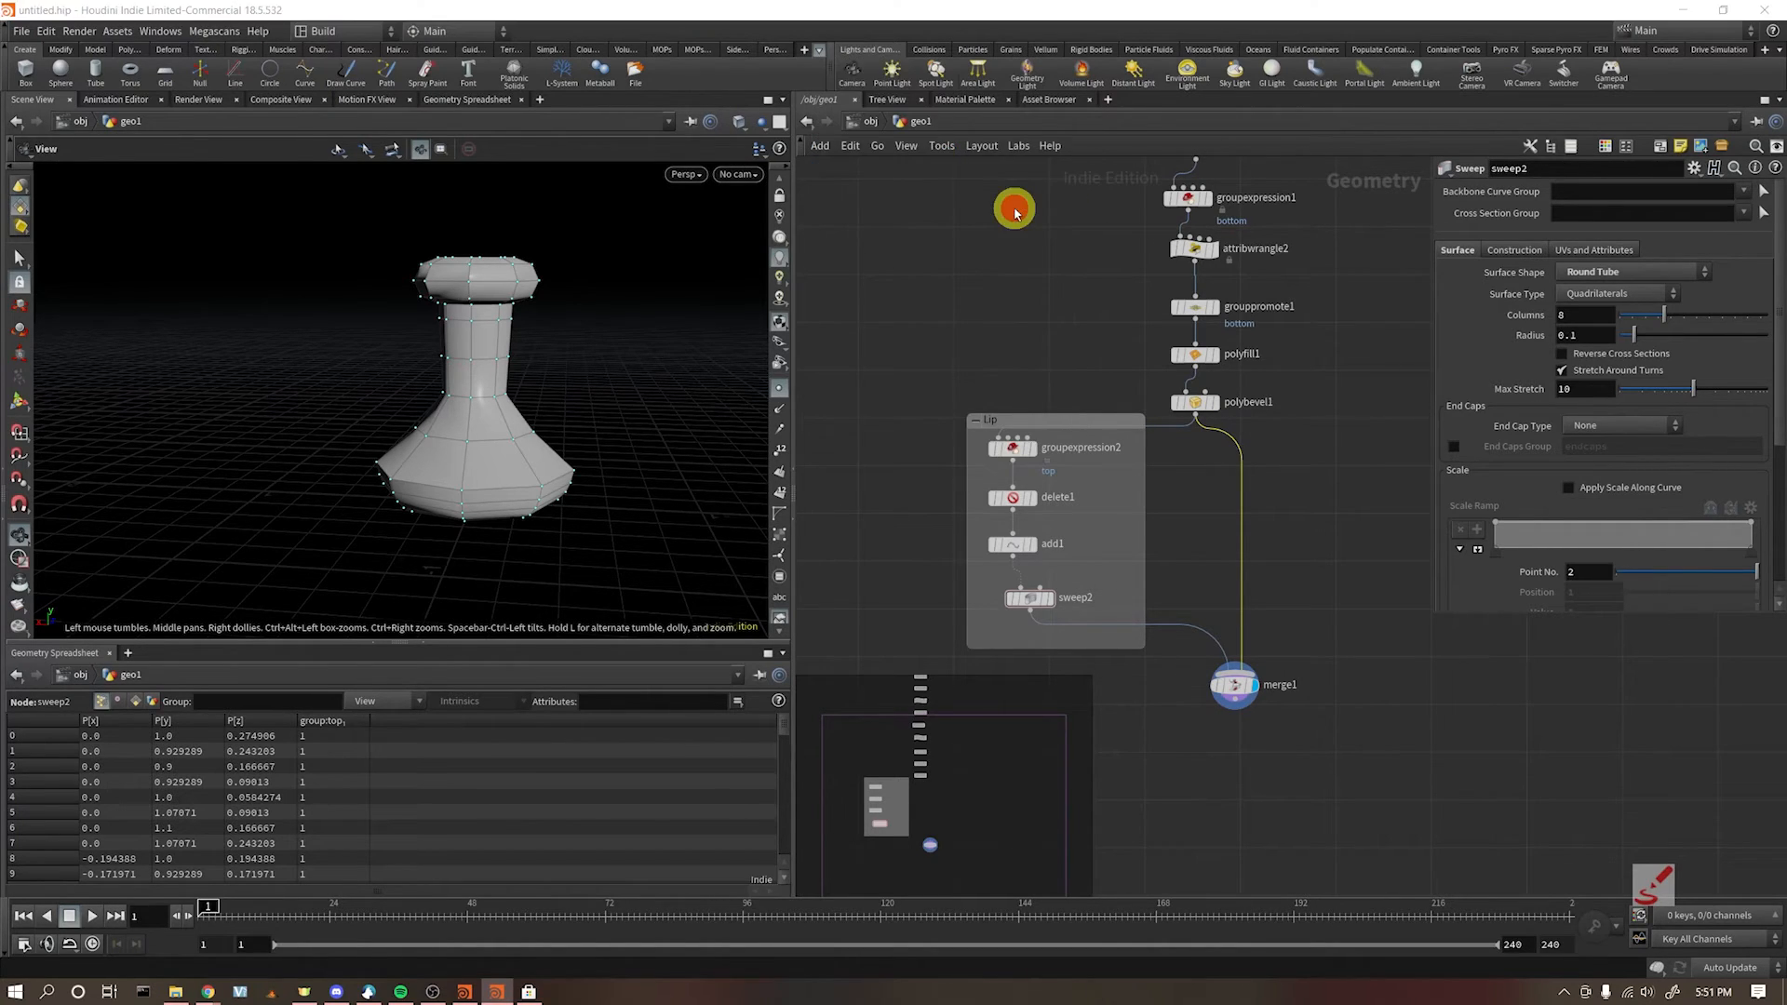
left_click(818, 52)
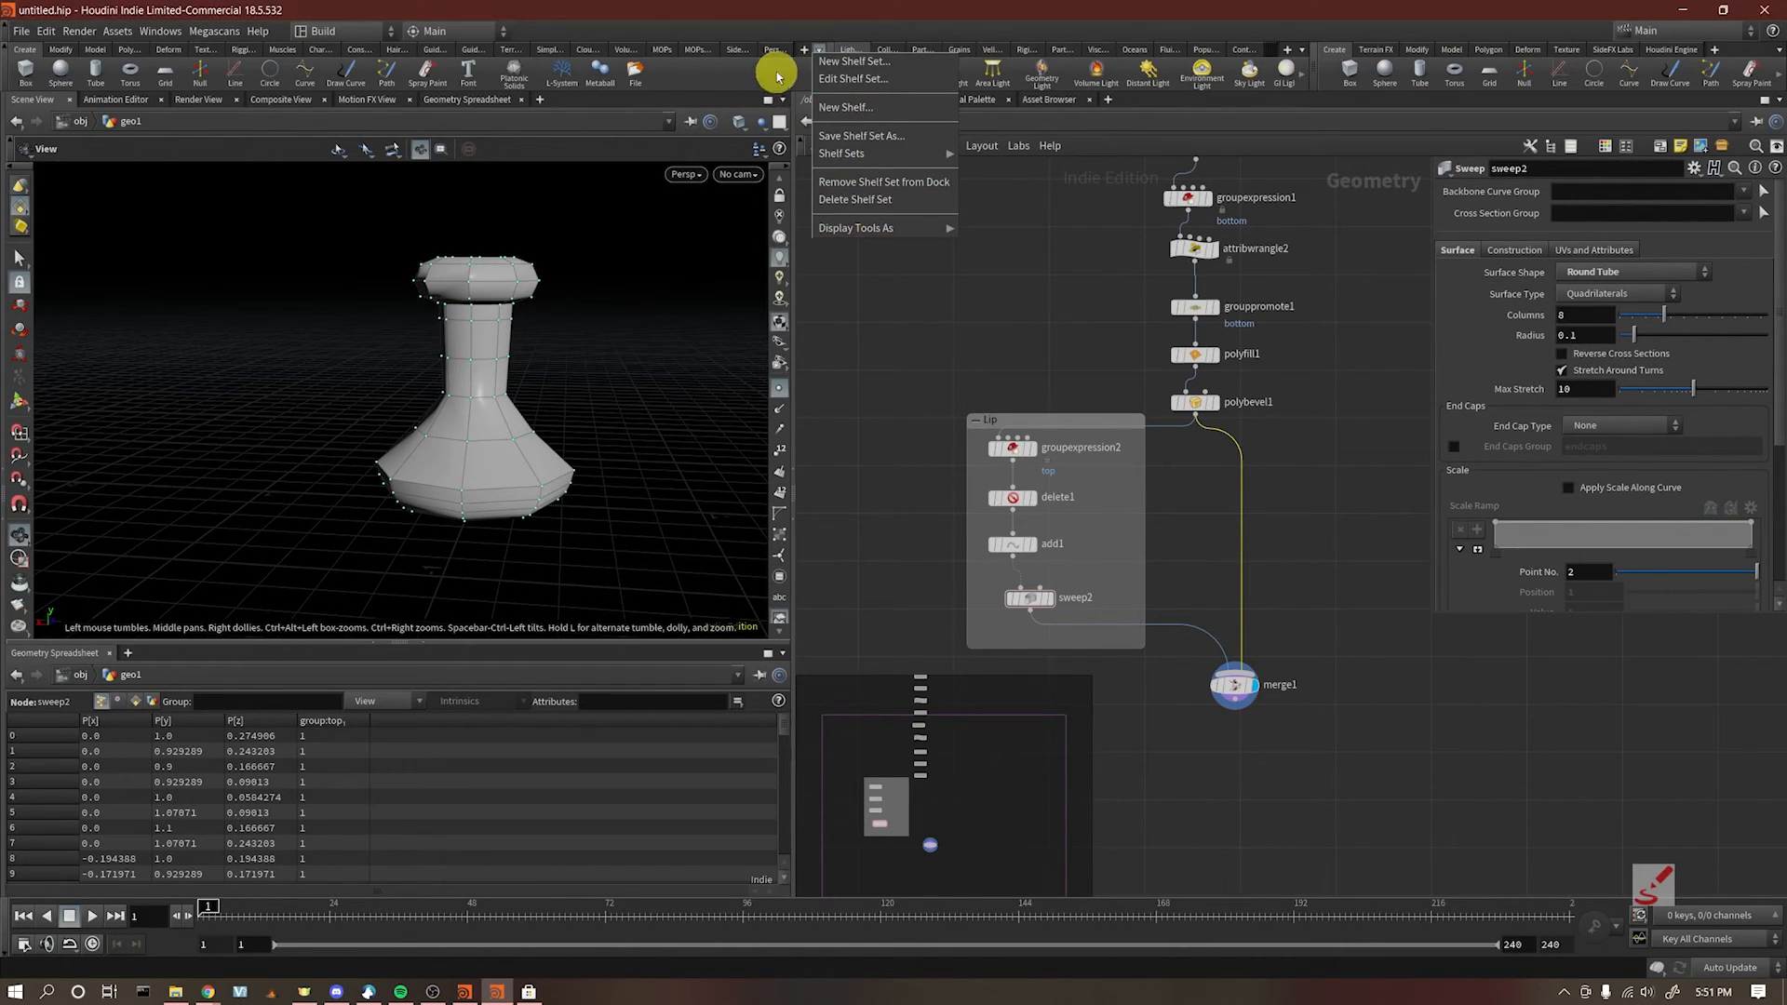
Step: Remove the SideFX Labs shelf from the Create and Refine shelf set
left_click(806, 50)
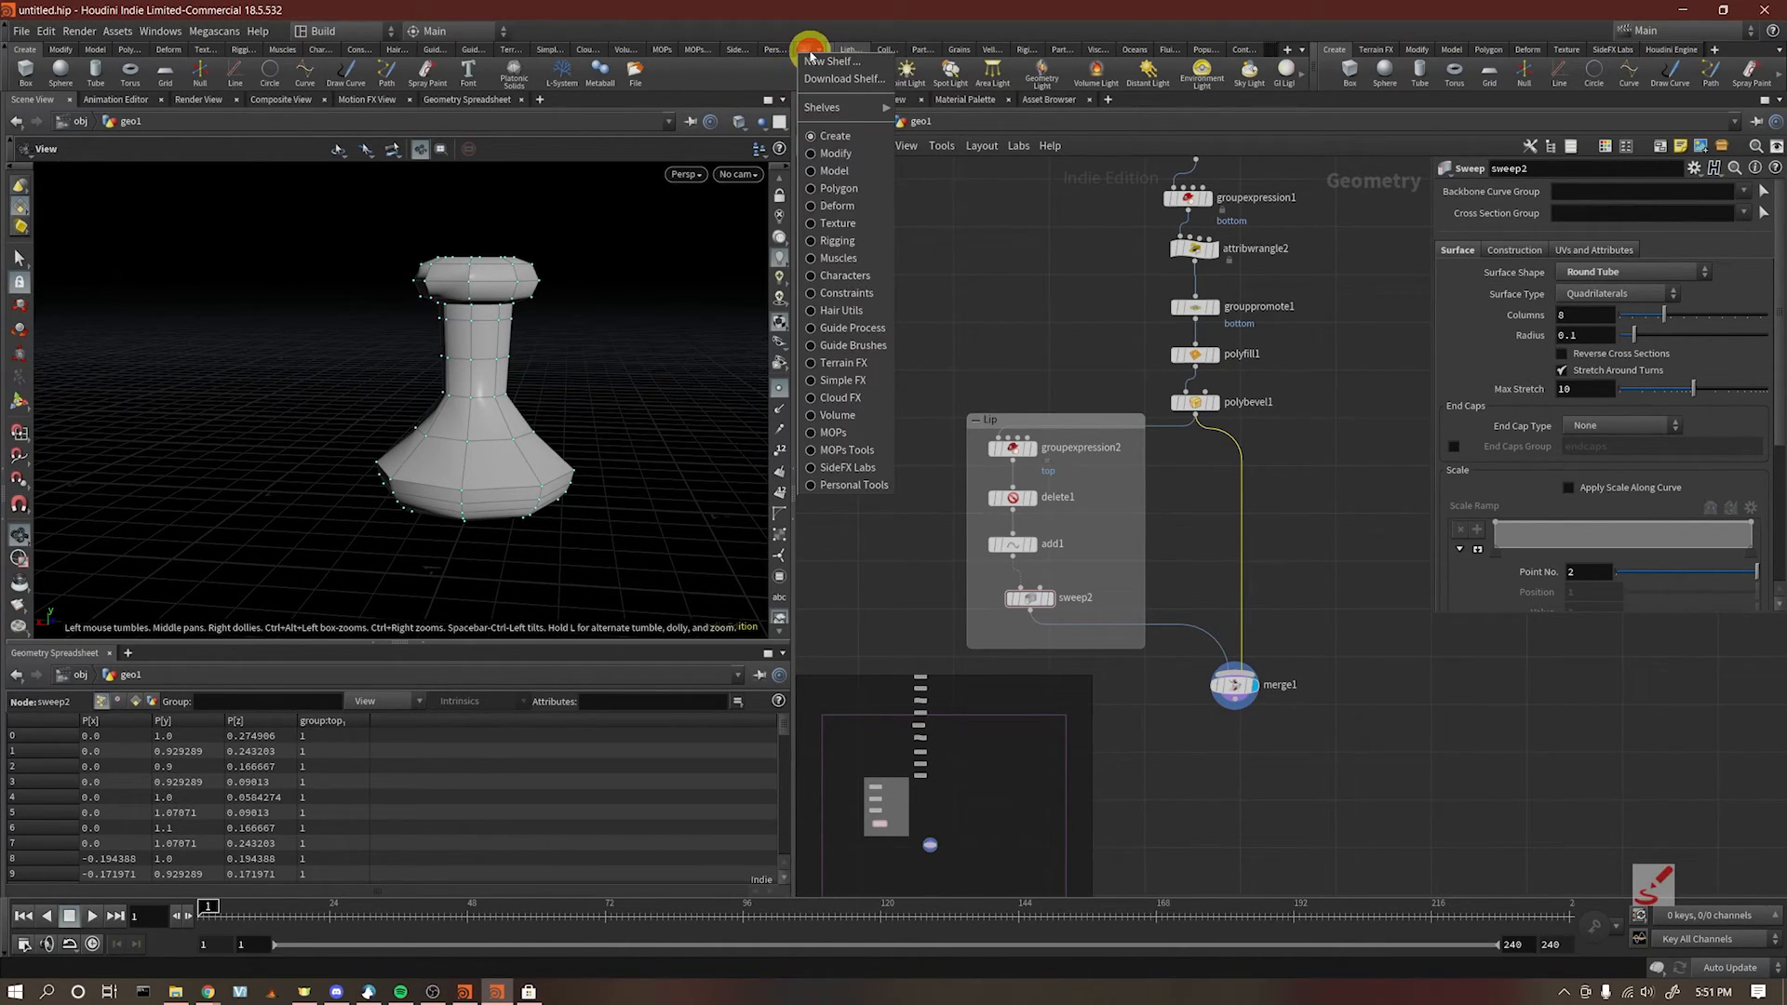
left_click(742, 79)
left_click(805, 51)
mouse_move(845, 110)
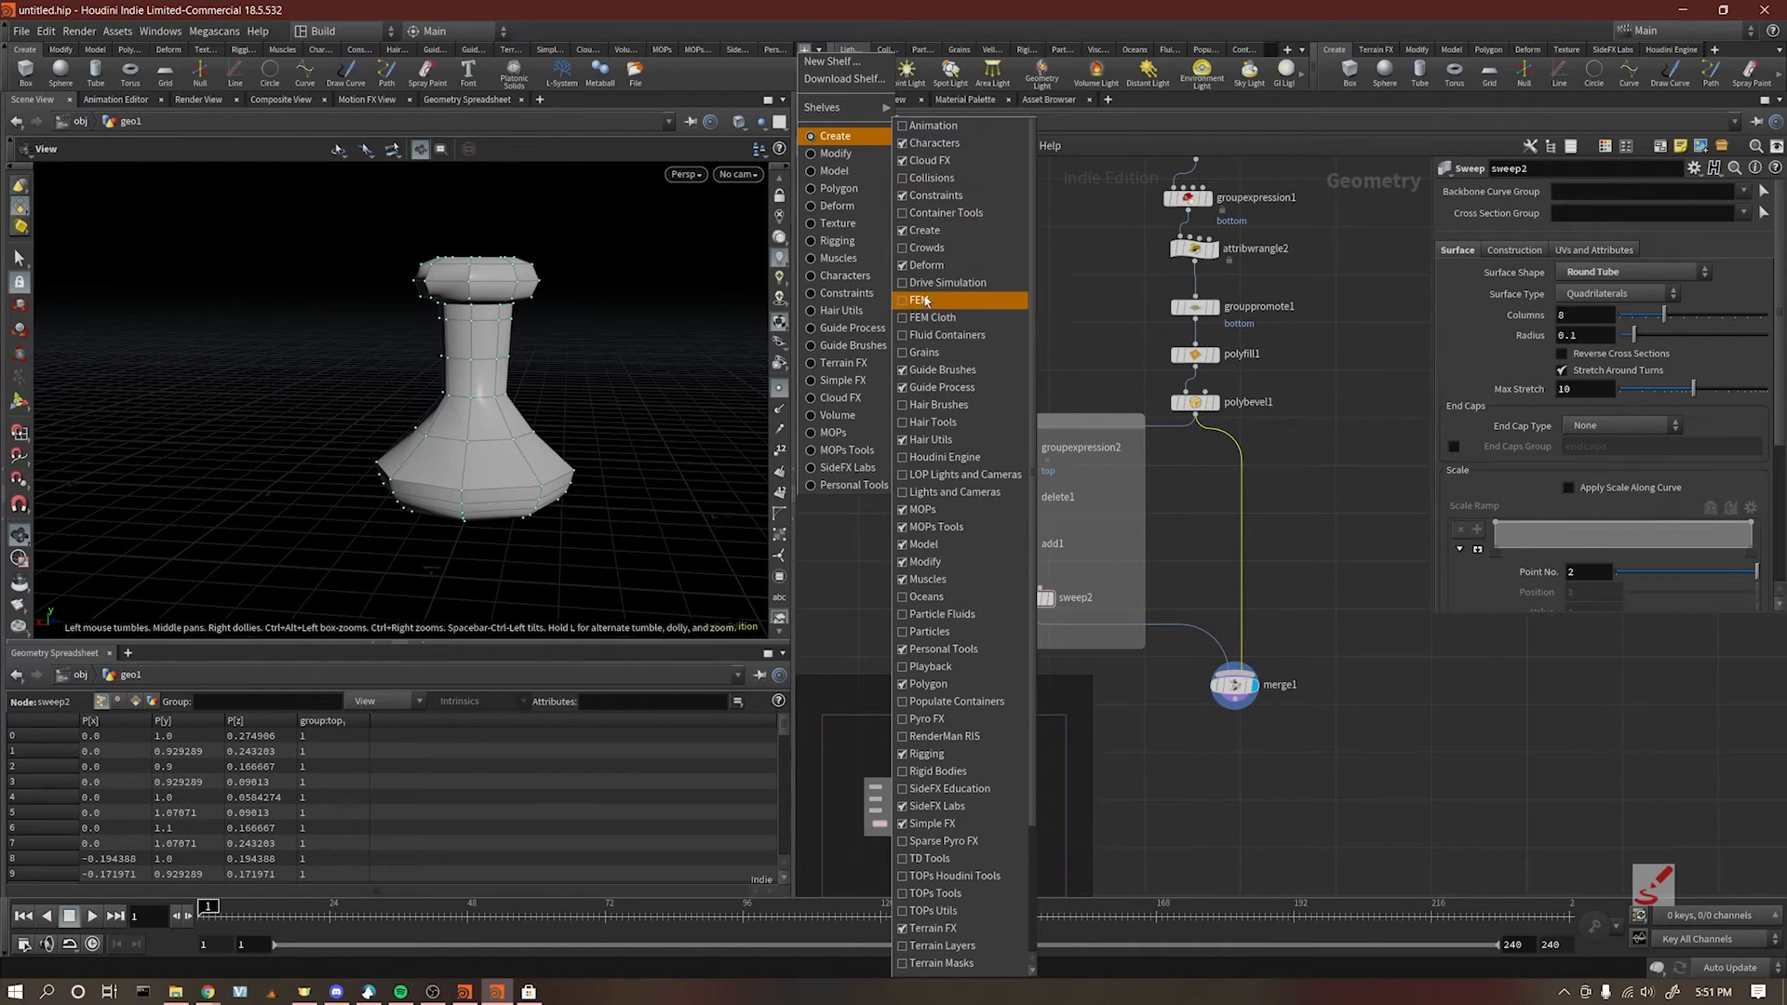
scroll(955, 485, "down", 2)
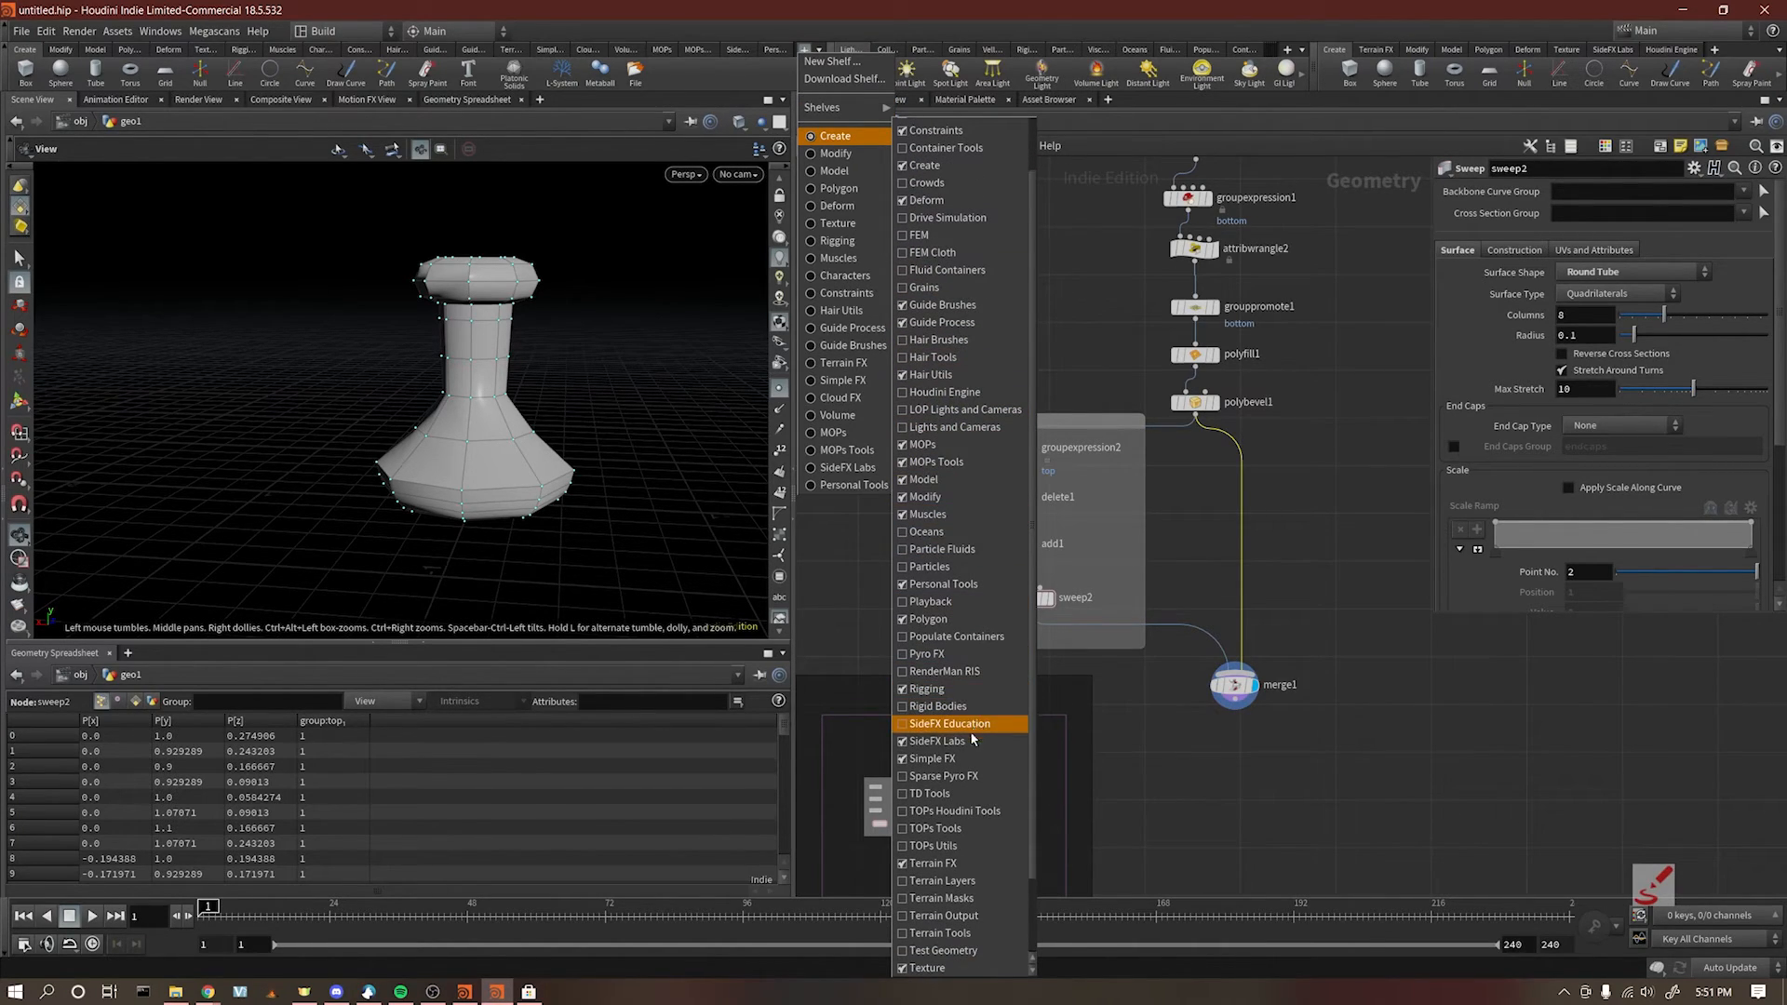
left_click(951, 744)
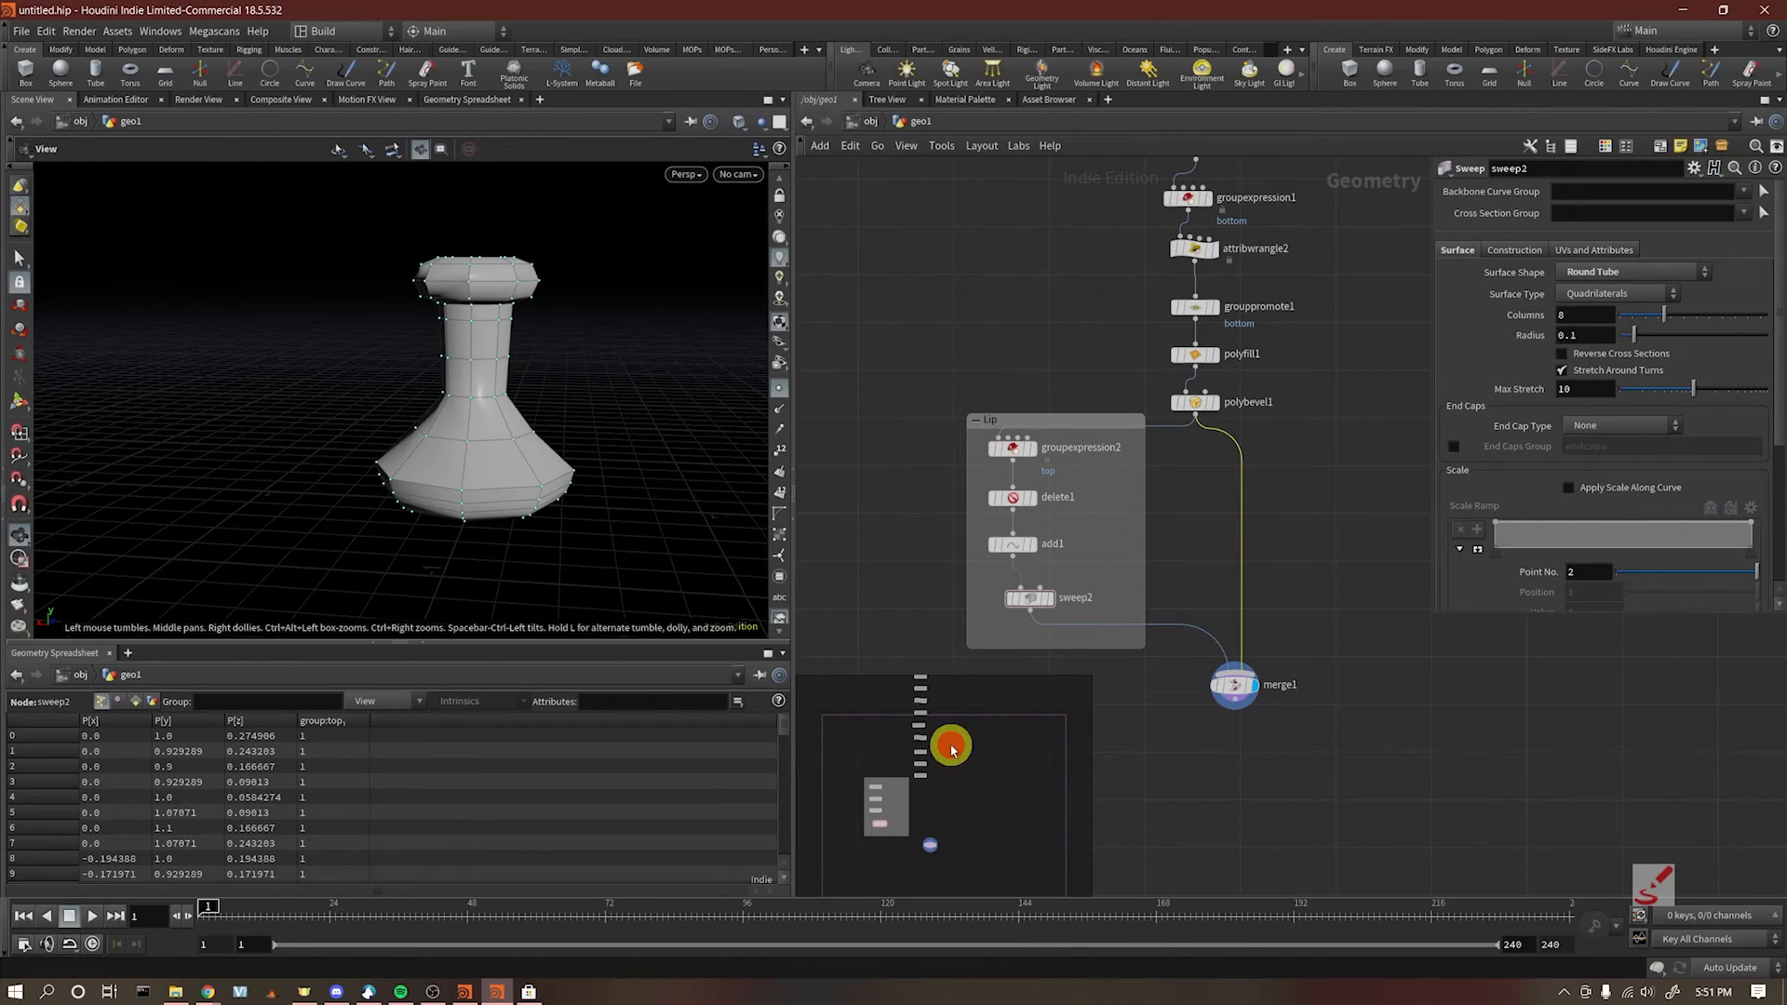
Step: Add the SideFX Labs shelf back to the shelf set, and view its Update Toolset dialog without changing the release
left_click(801, 56)
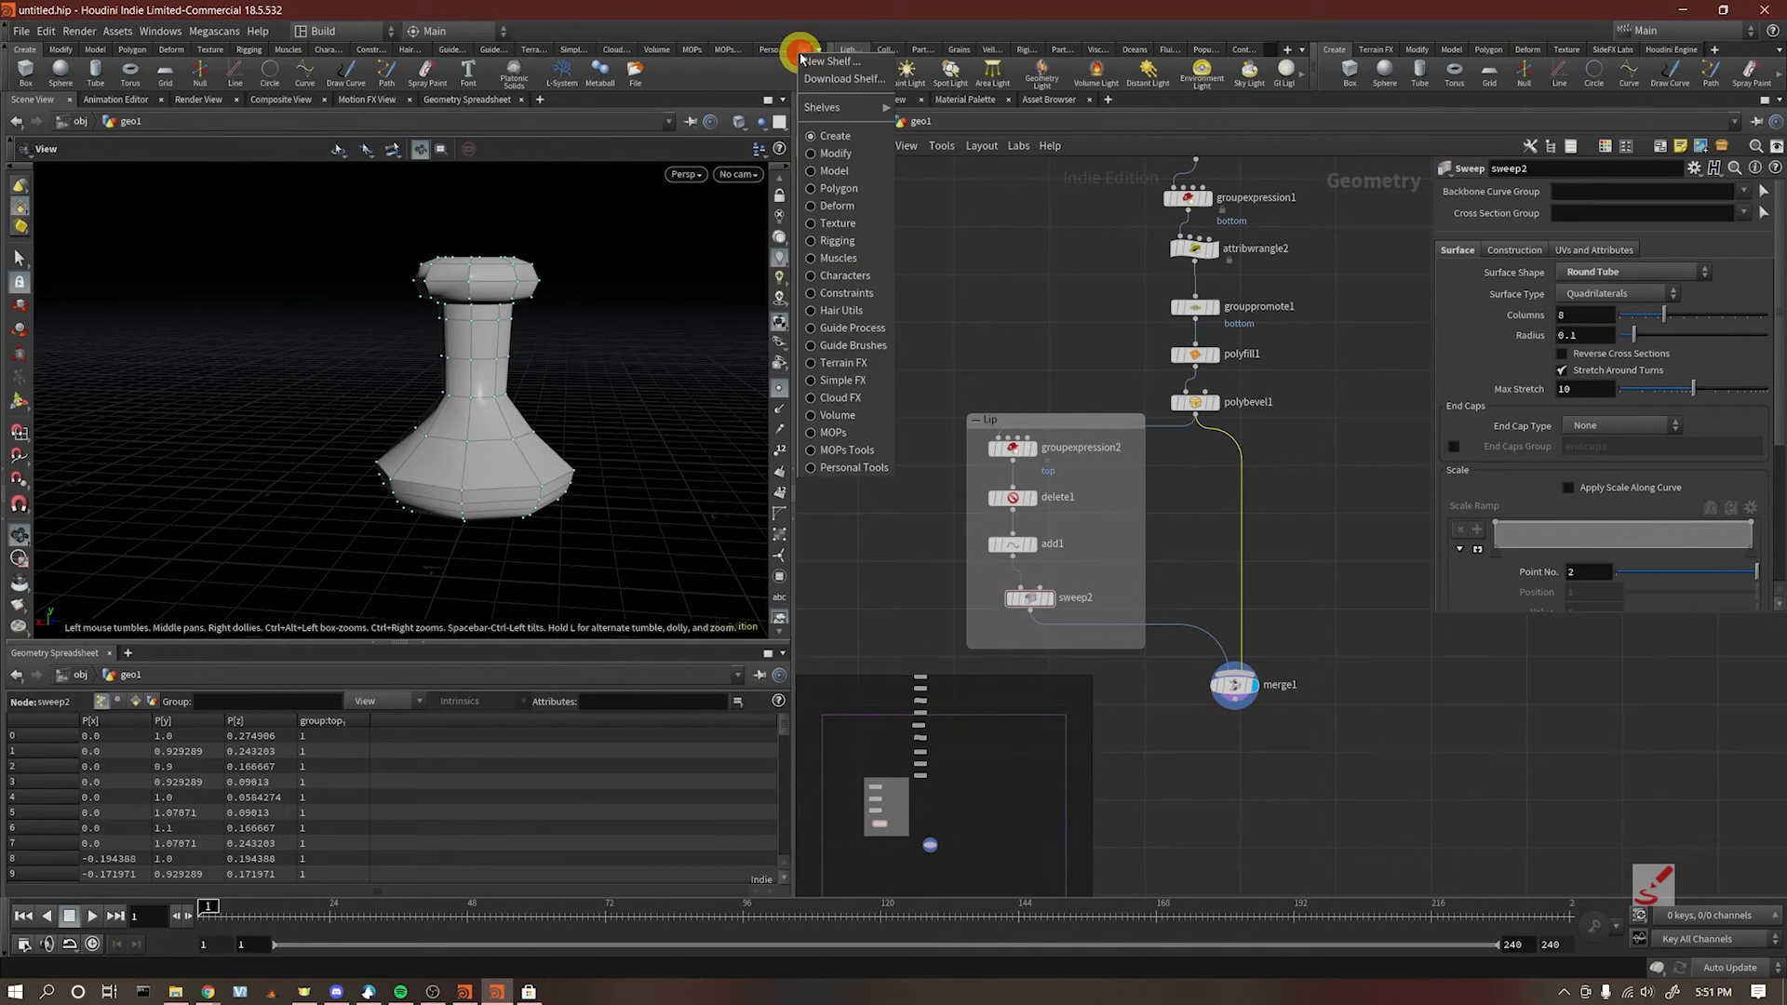
left_click(960, 812)
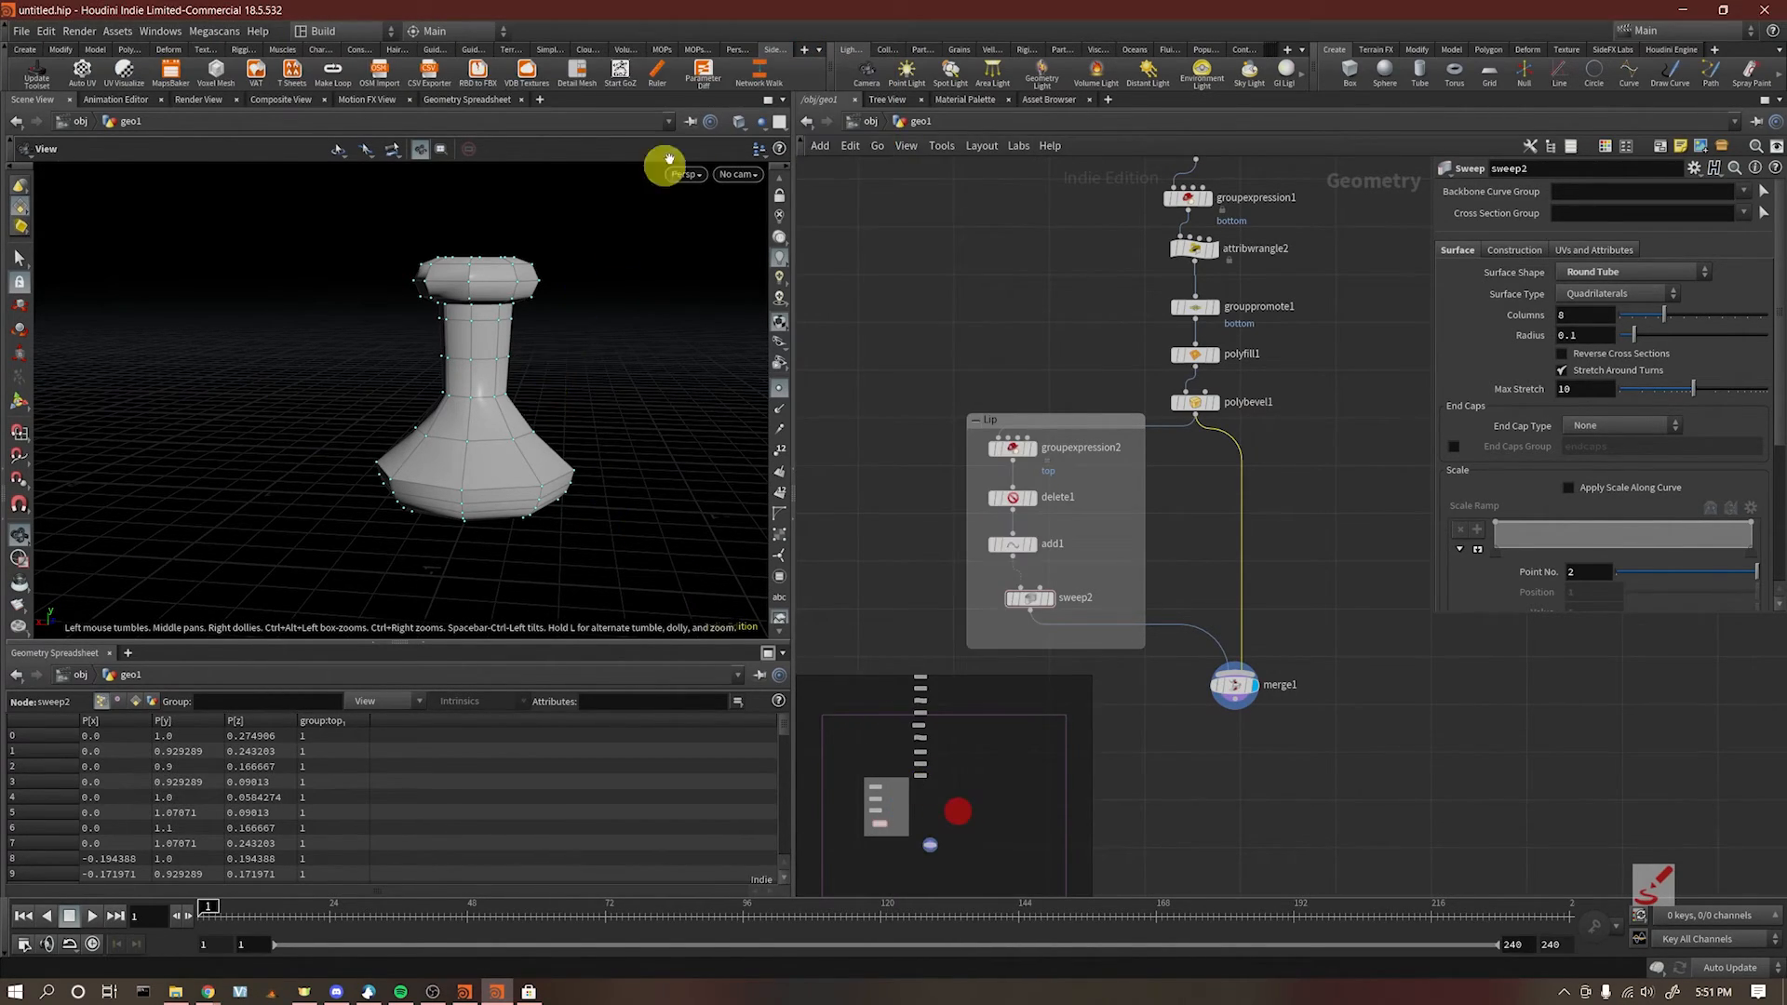
left_click(34, 73)
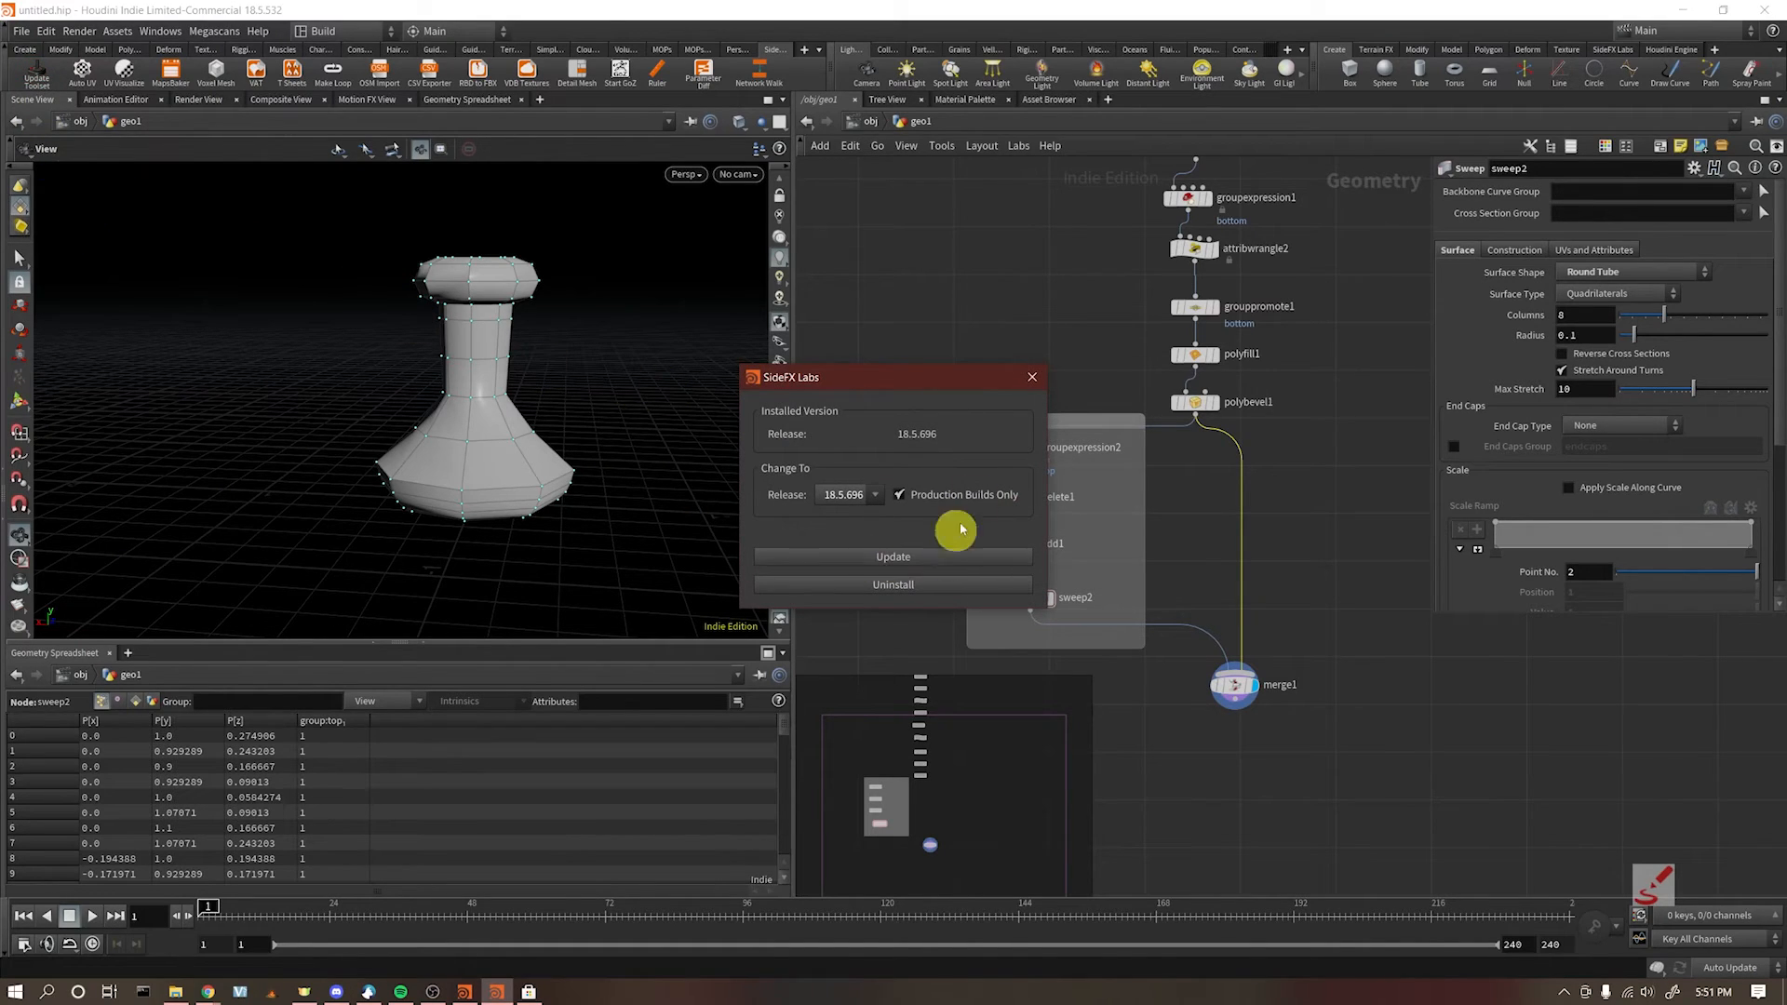
left_click(1031, 377)
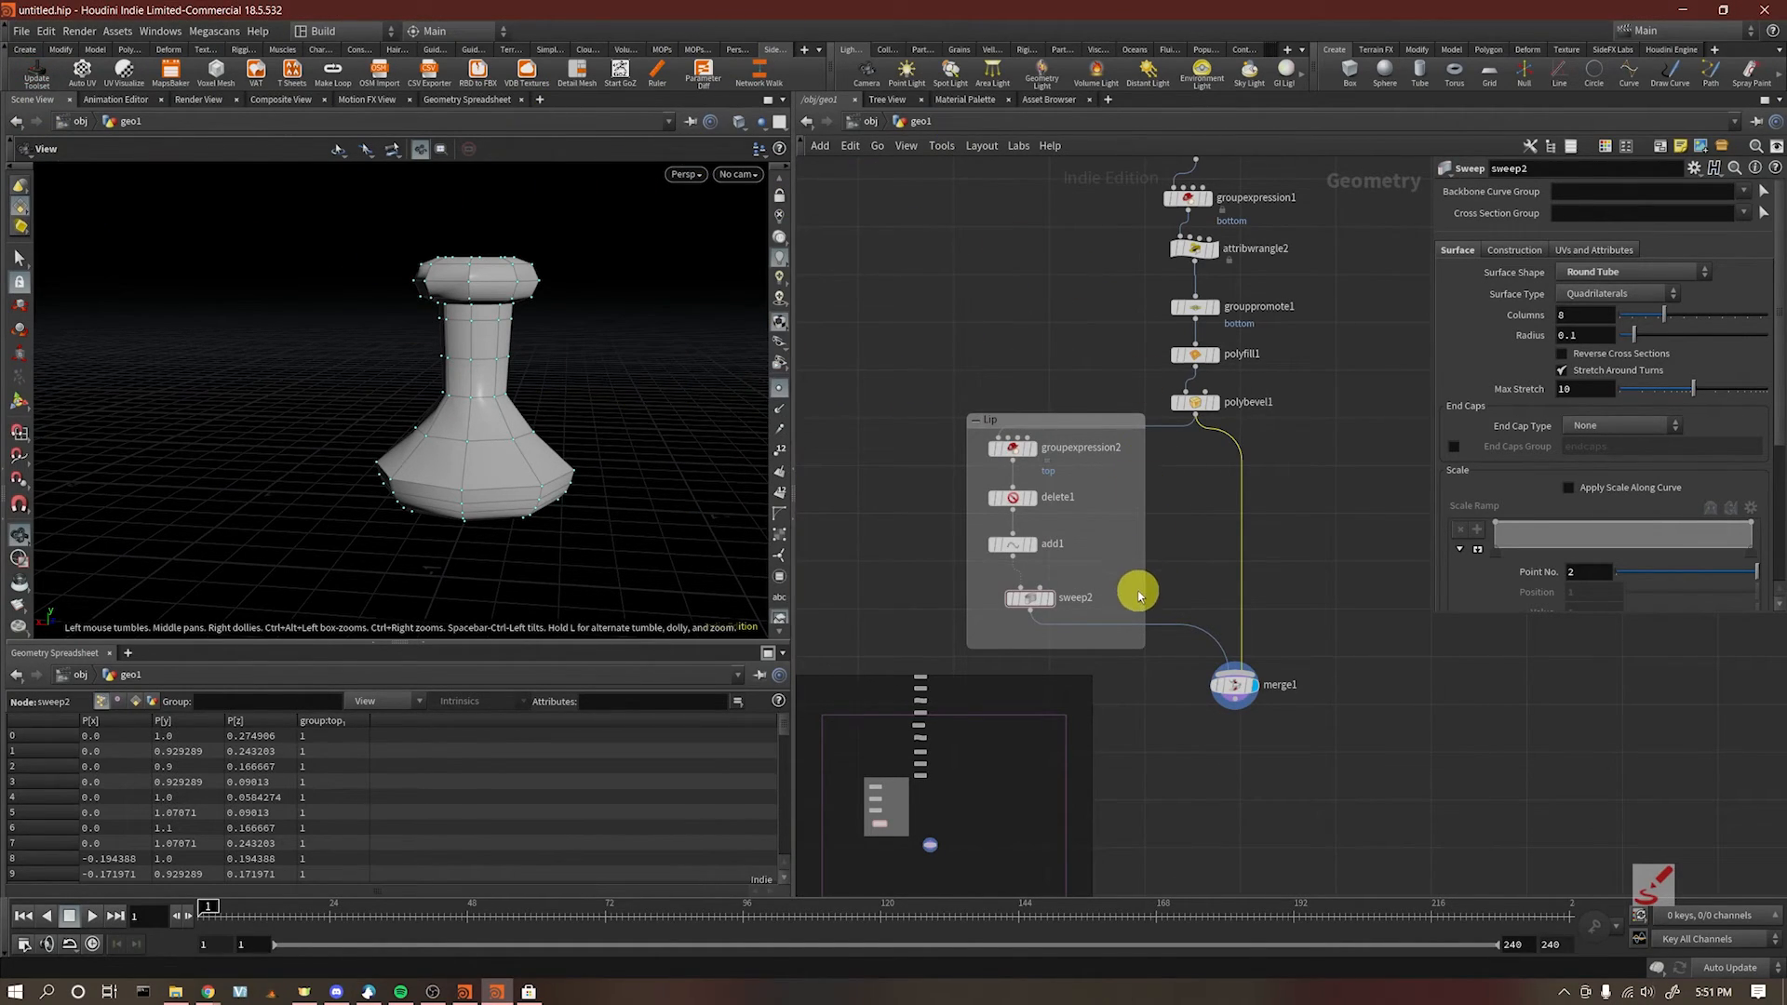
Step: Insert a Labs Color Gradient node on the wire between polybevel1 and merge1
key("Tab")
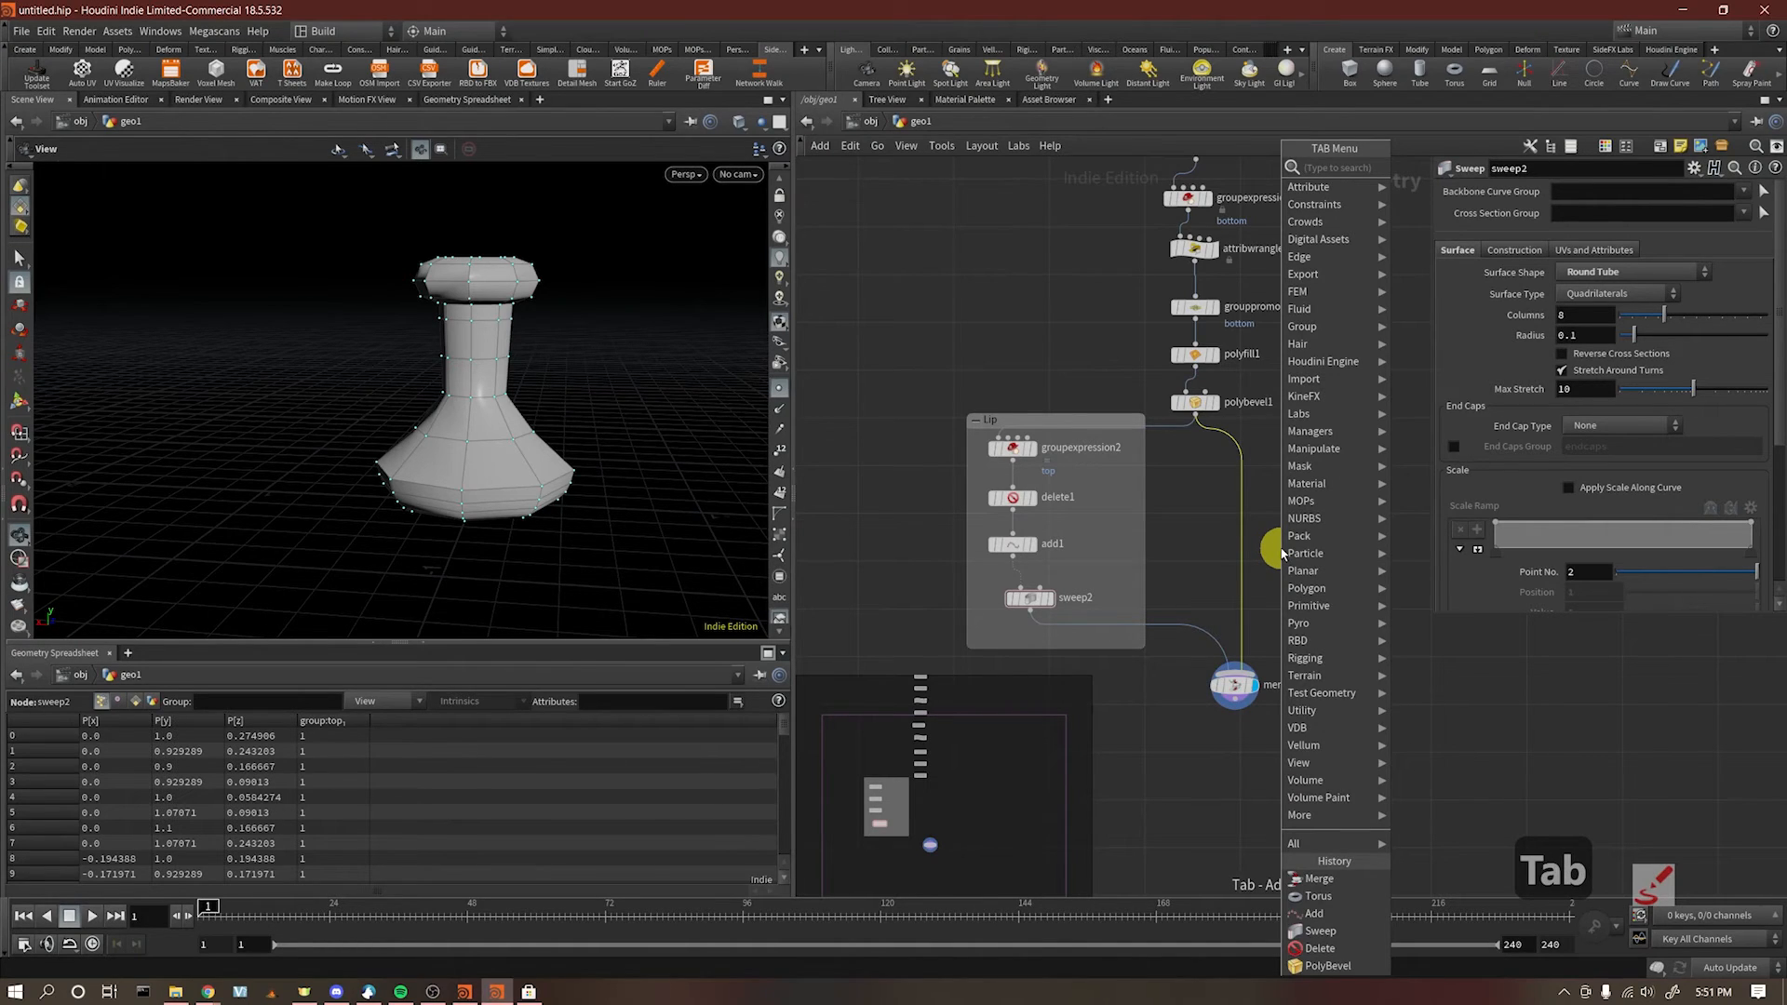
type("color gra")
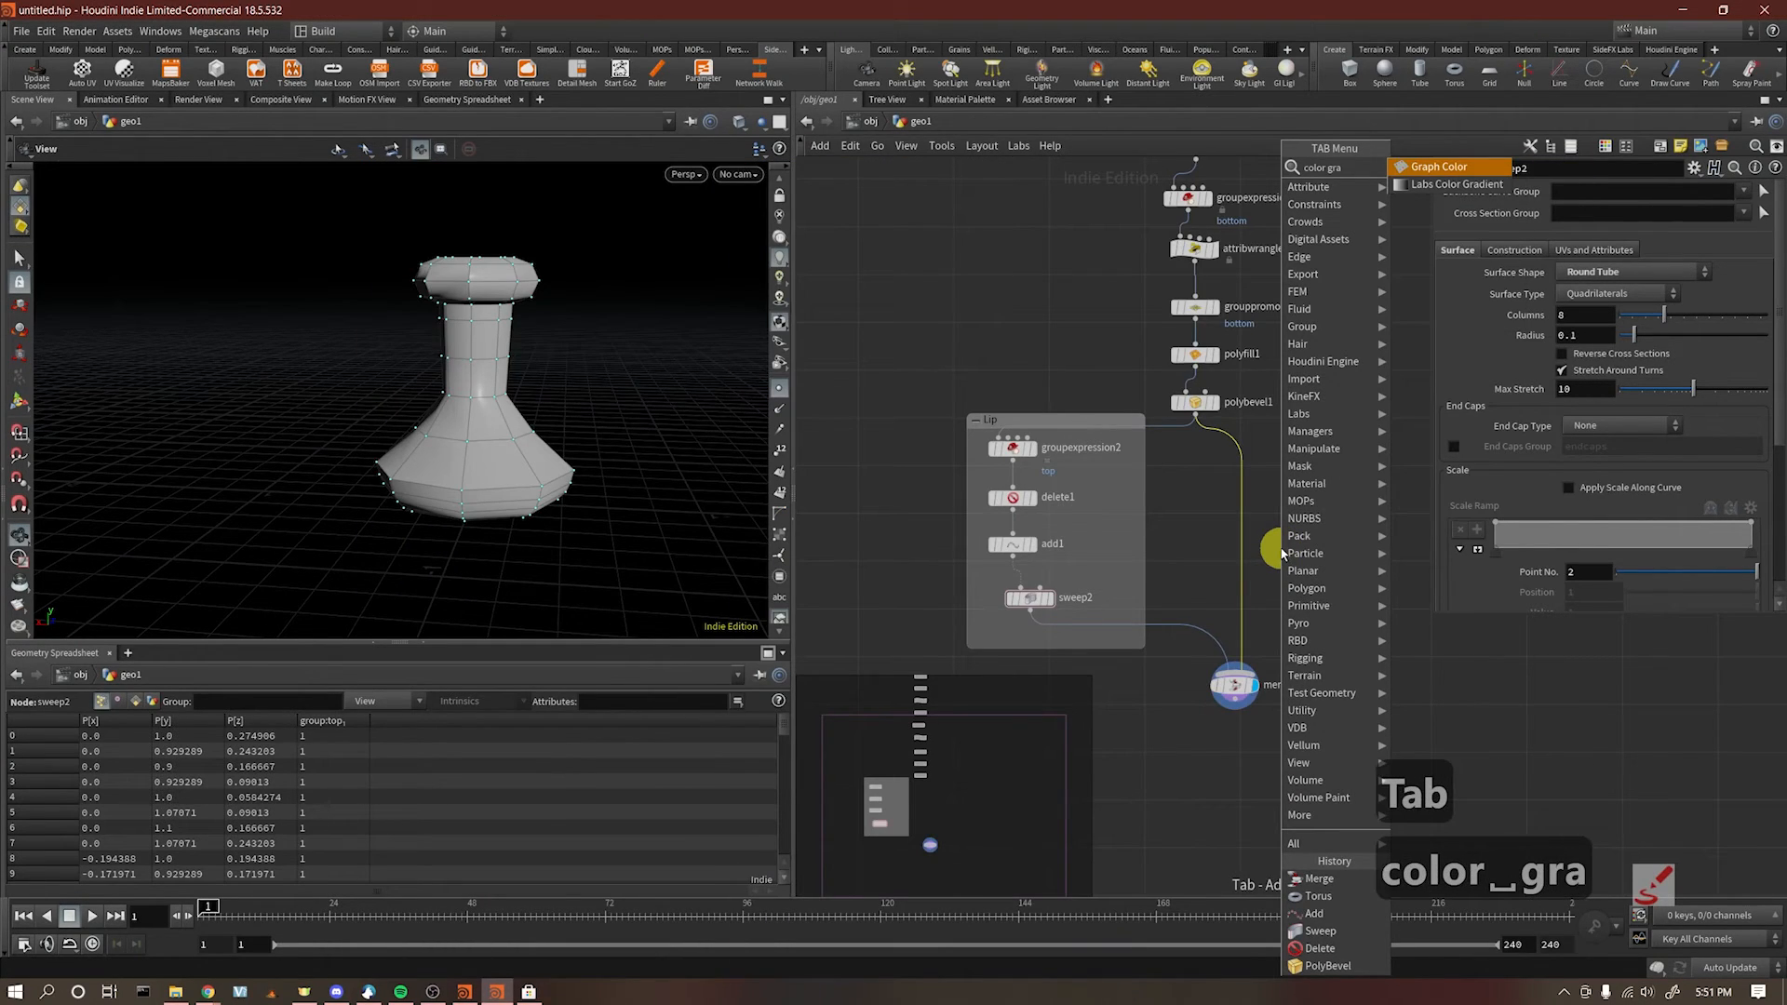
key("Return")
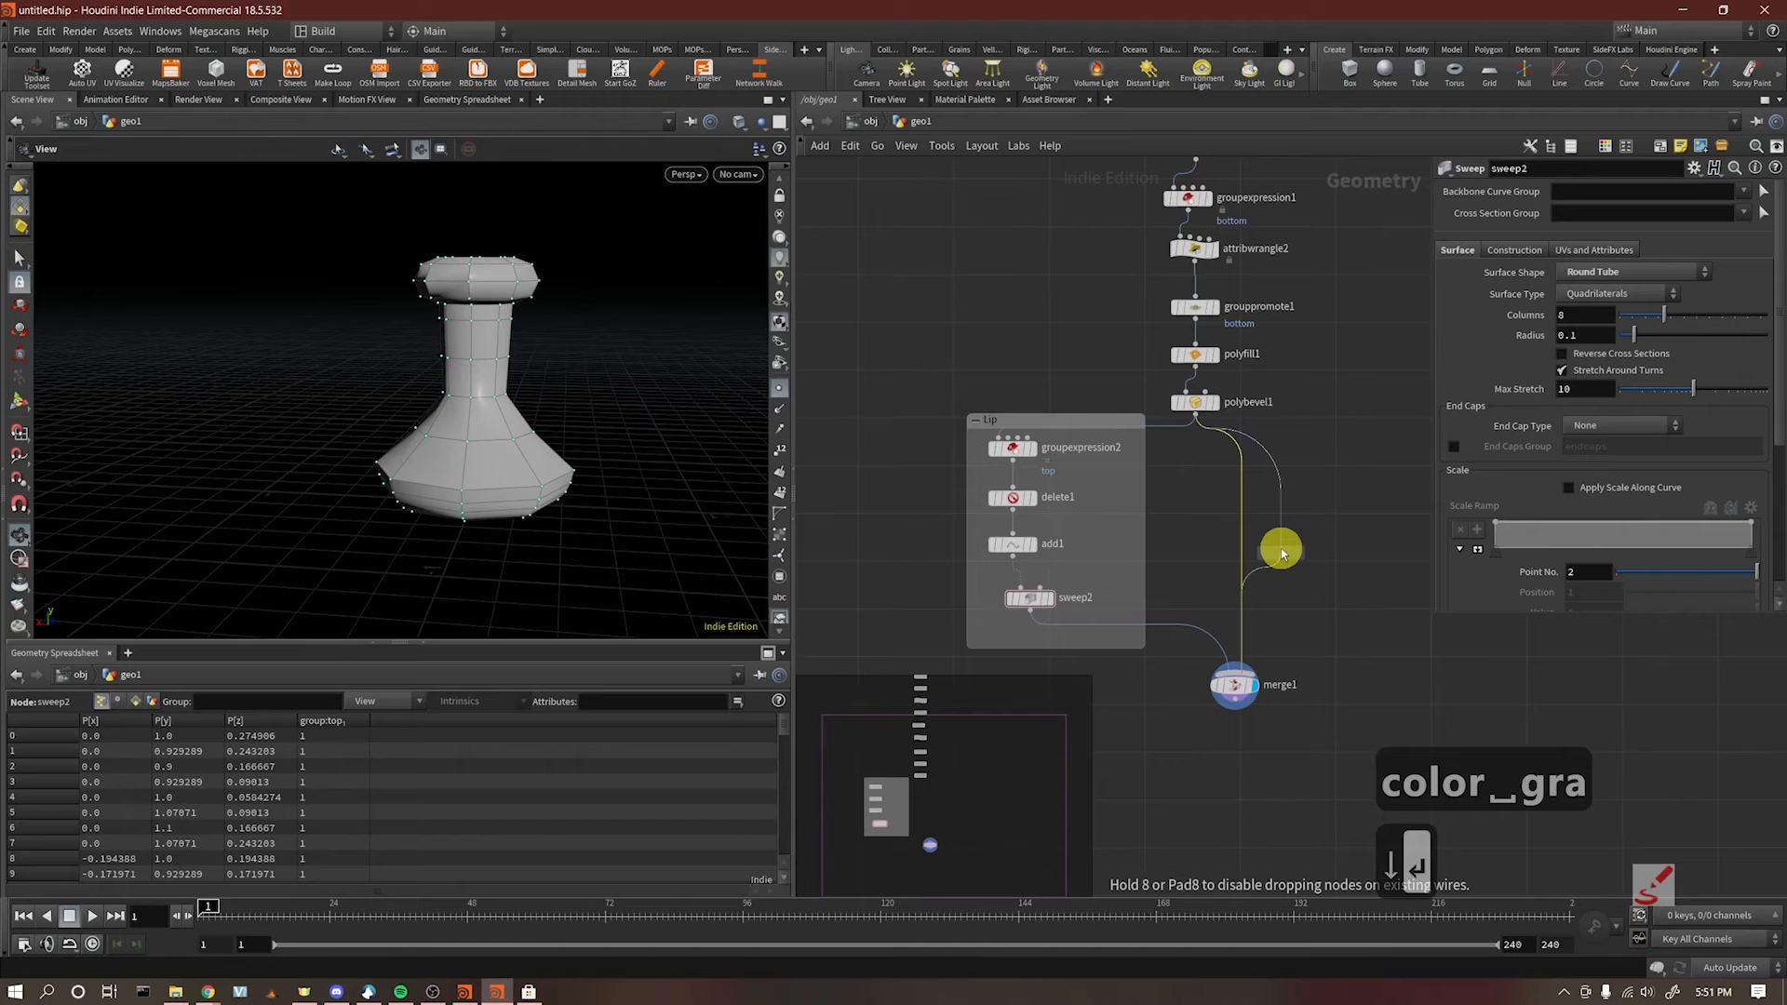
left_click(1238, 566)
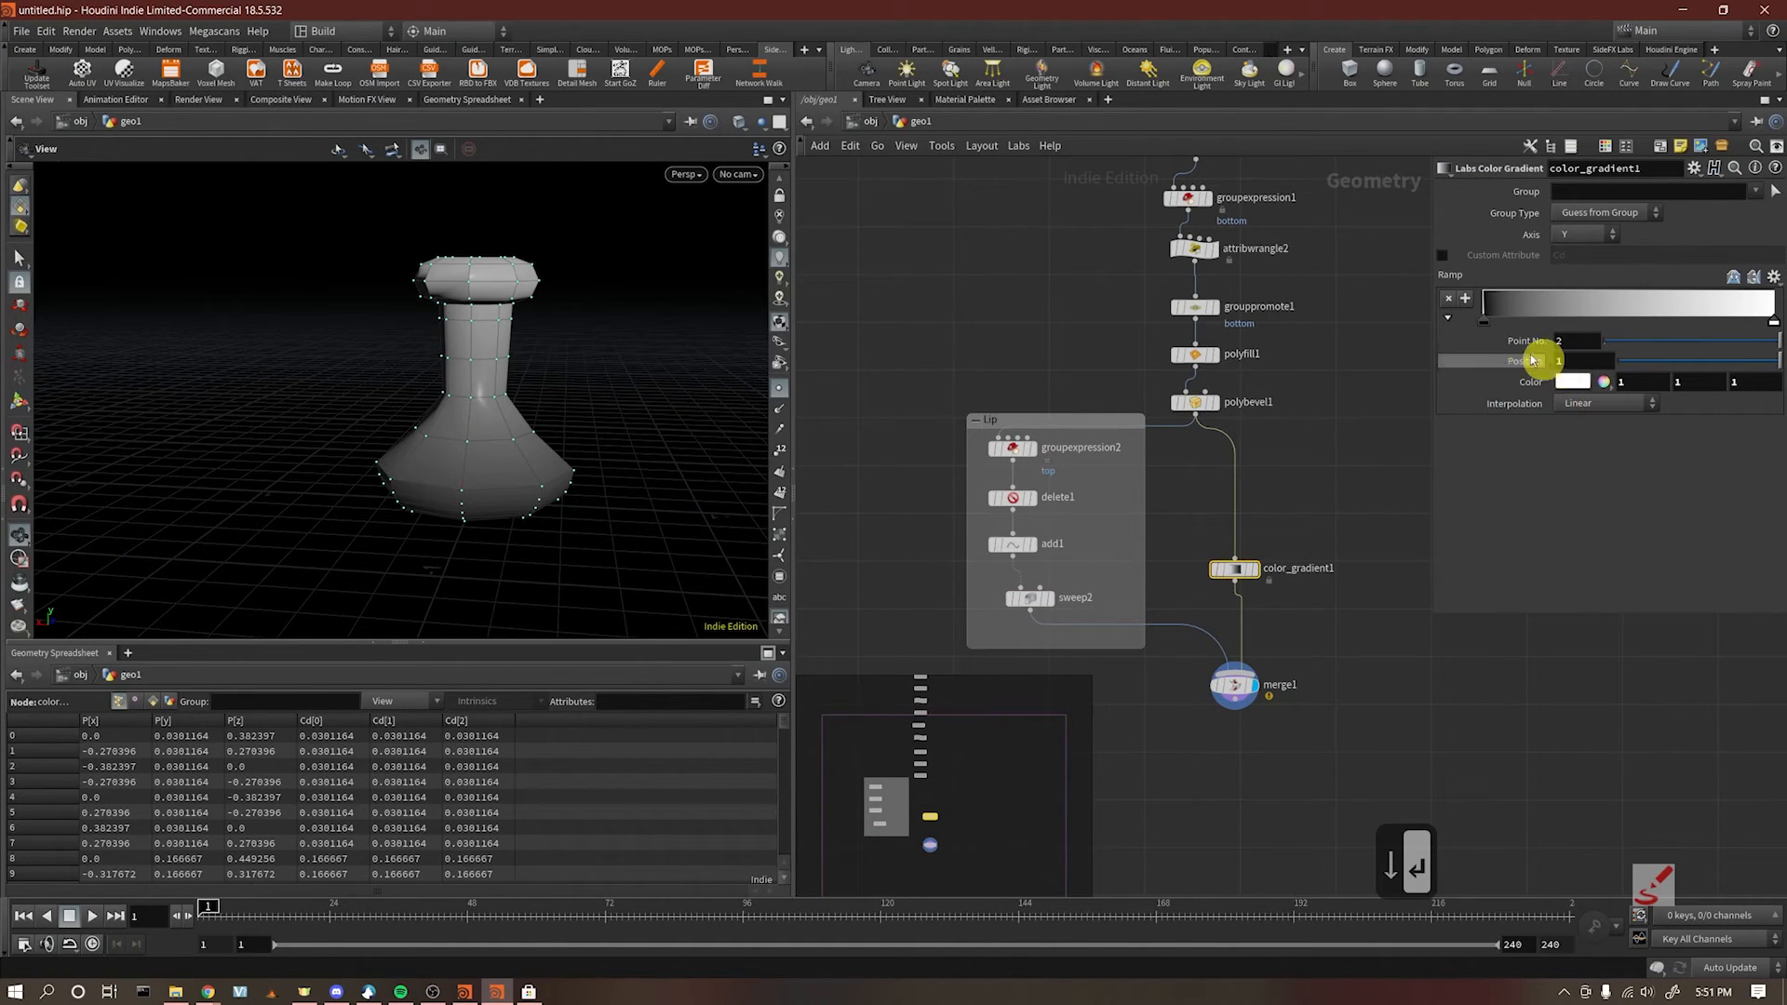
Step: Set the color_gradient1 ramp's start color to a muted teal of 0.075, 0.3, 0.3
left_click(1485, 321)
left_click(1571, 381)
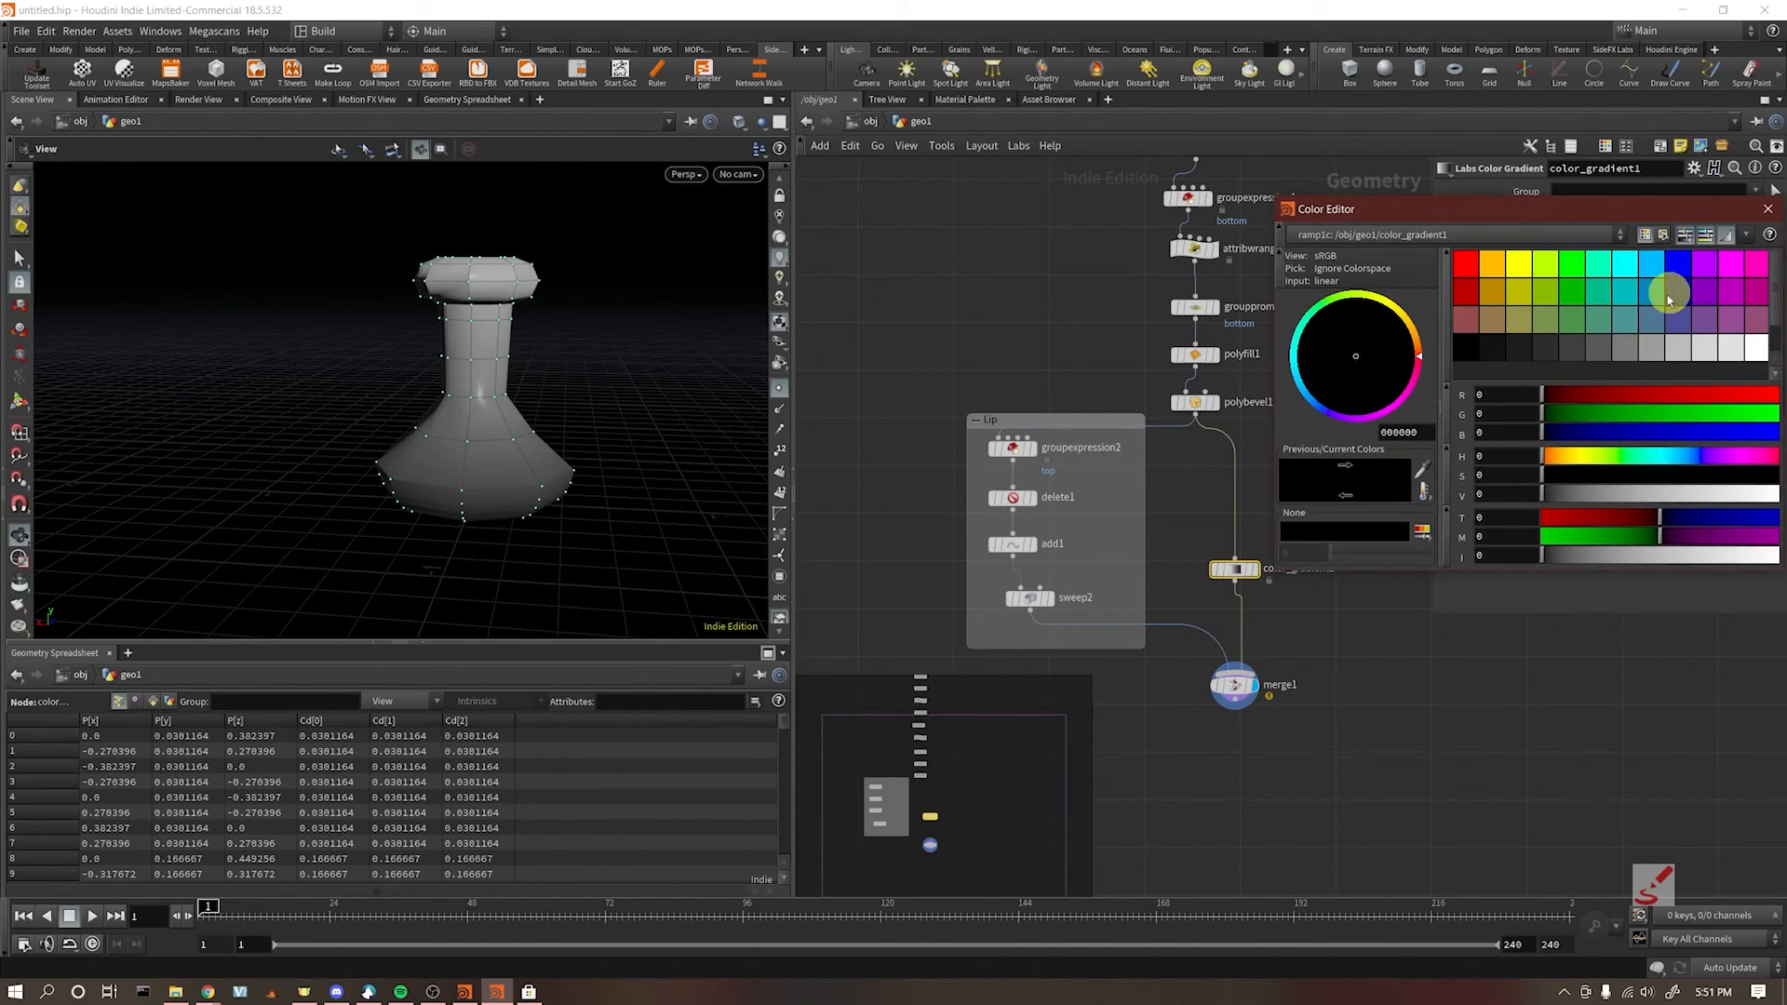
left_click(1627, 295)
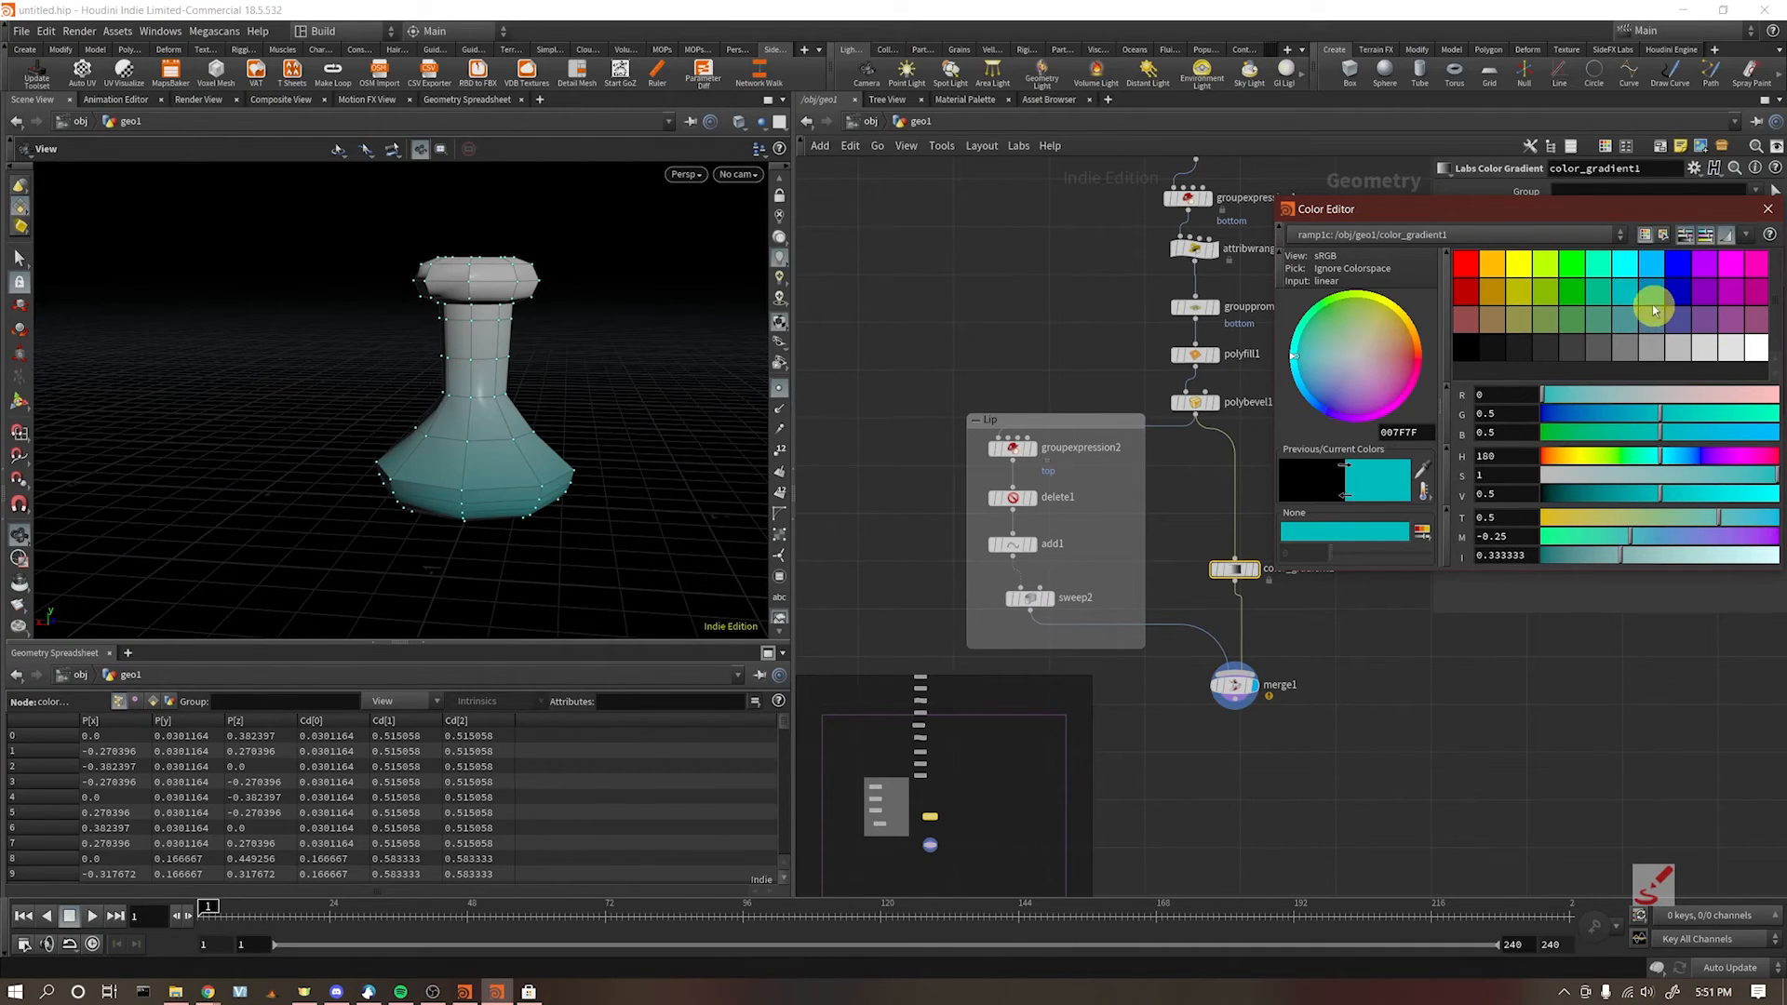
left_click(1625, 320)
left_click_drag(1751, 199, 1757, 225)
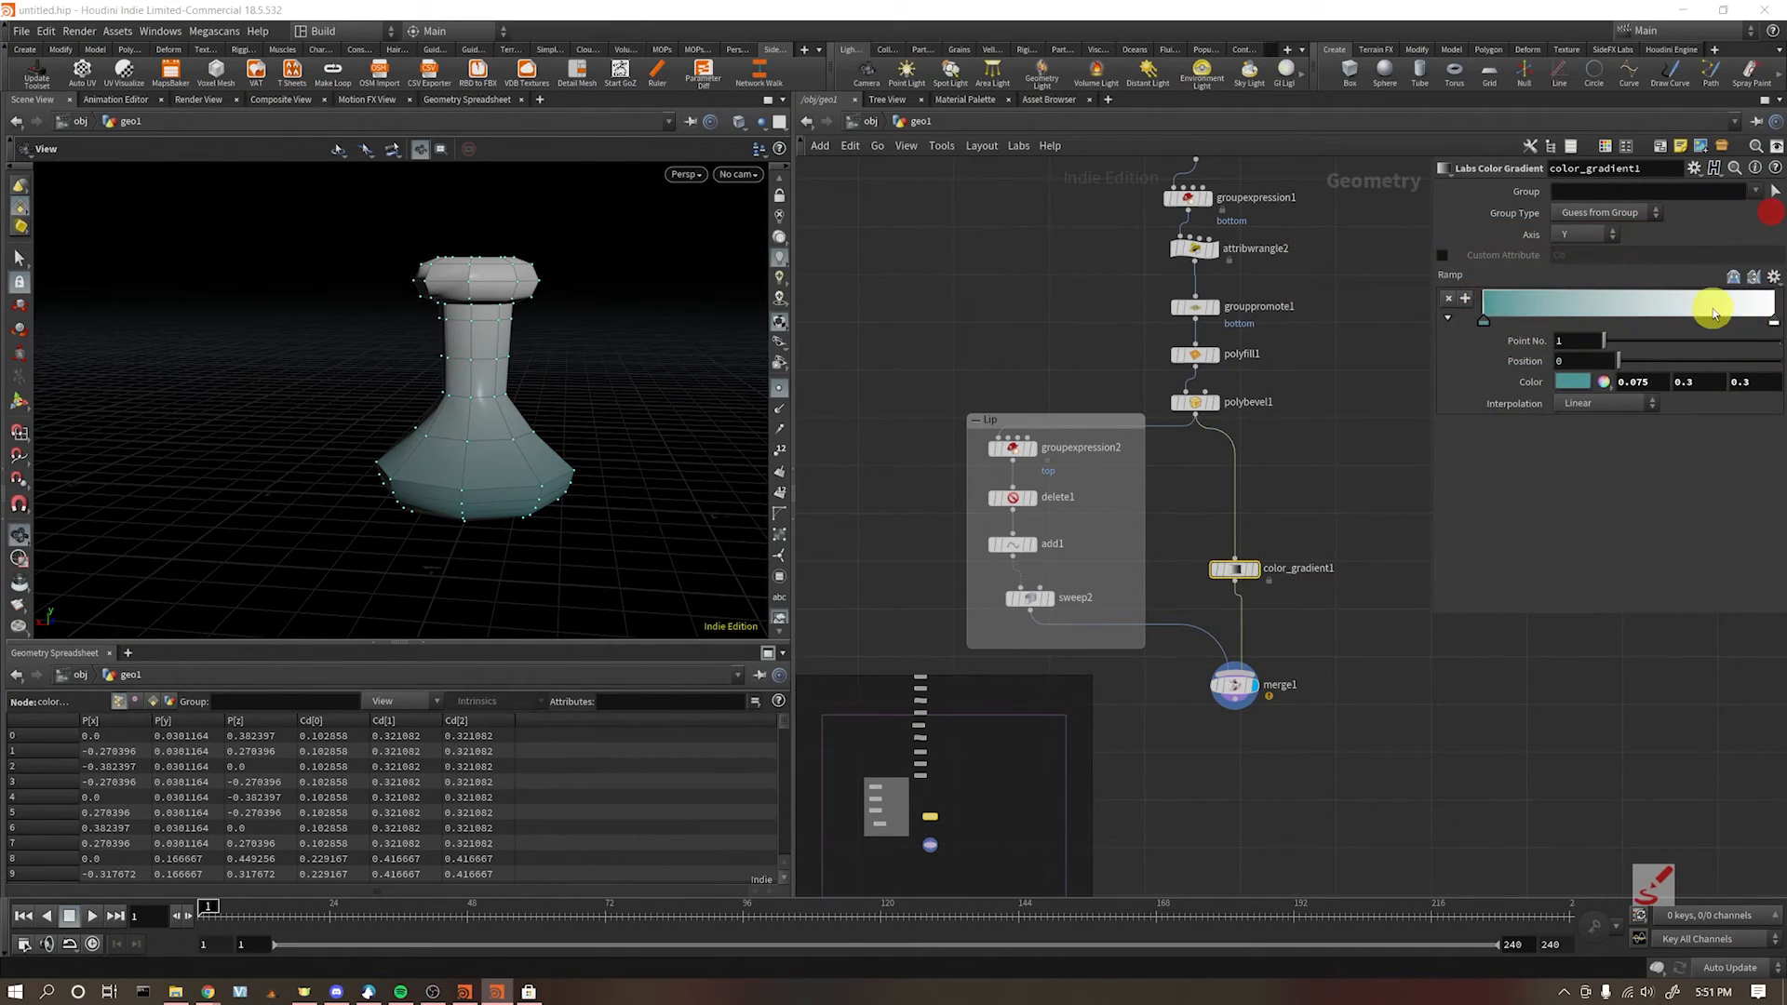
Step: Set the gradient ramp's end color to a pale cyan of 0.766, 1, 1
left_click(1772, 323)
left_click(1579, 381)
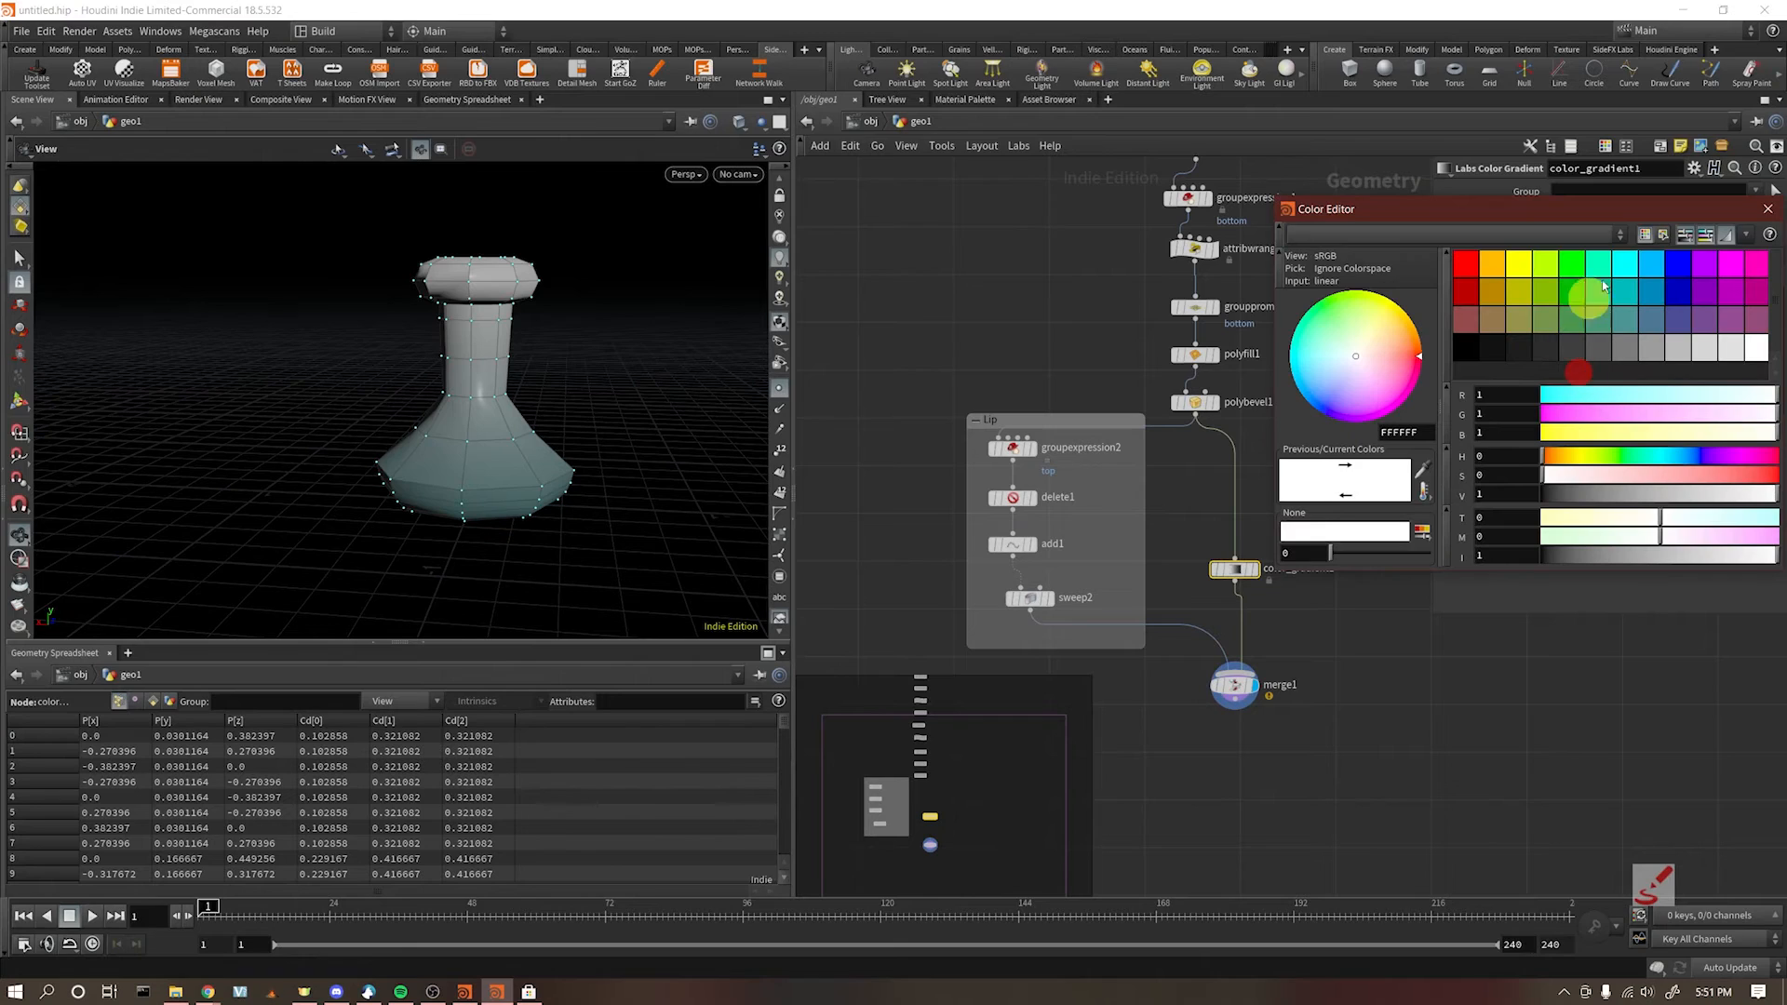
left_click(1629, 270)
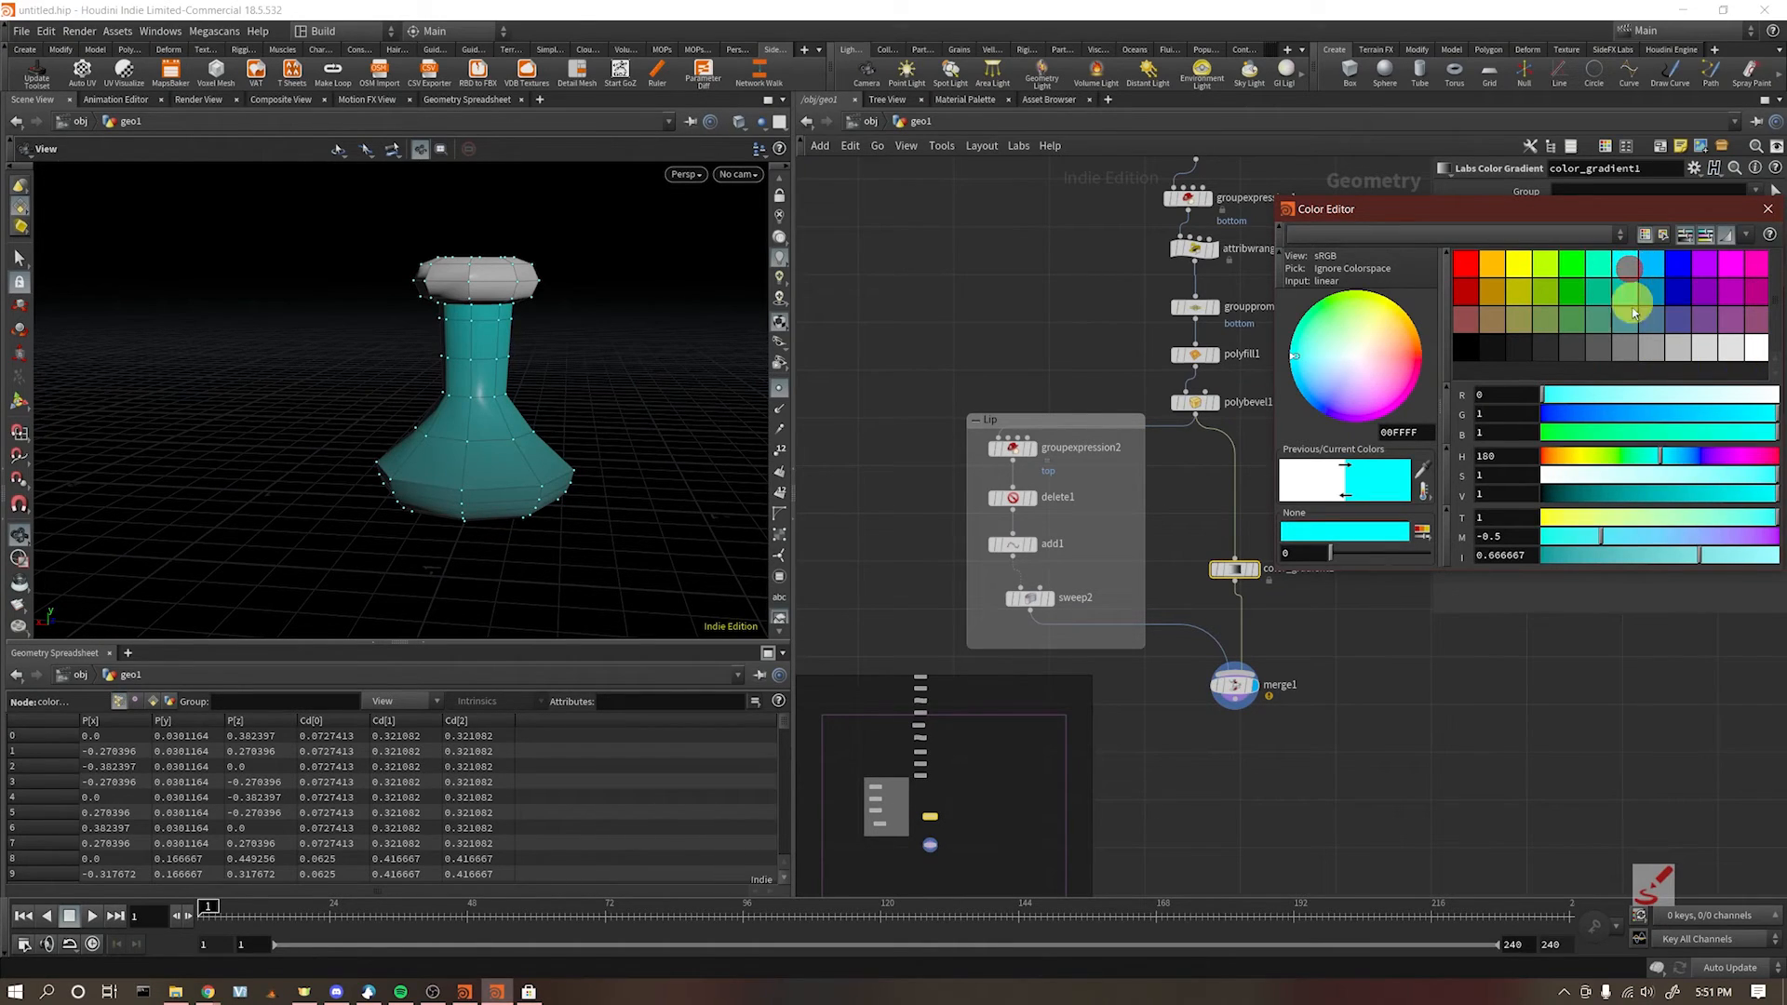
left_click_drag(1635, 476, 1600, 476)
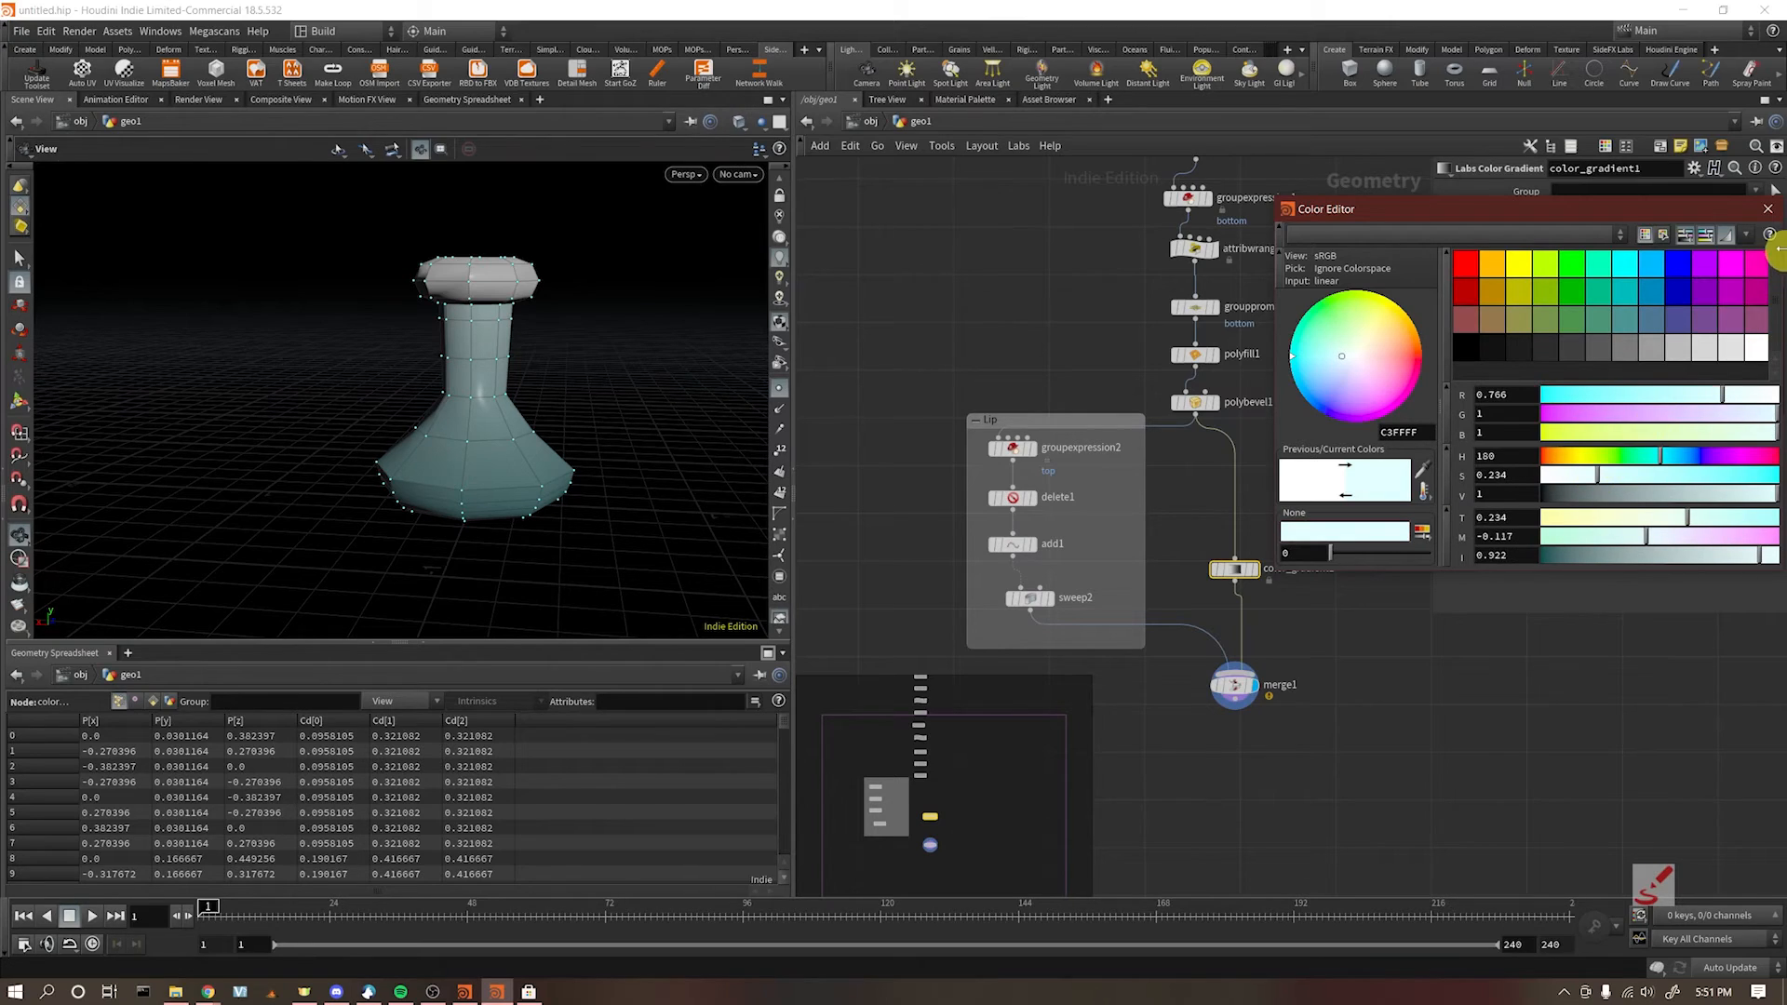
left_click(1769, 213)
Step: Move color_gradient1 to after merge1, wire polybevel1 directly into merge1, and display the gradient's result
left_click(1260, 563)
left_click_drag(1243, 562, 1250, 605)
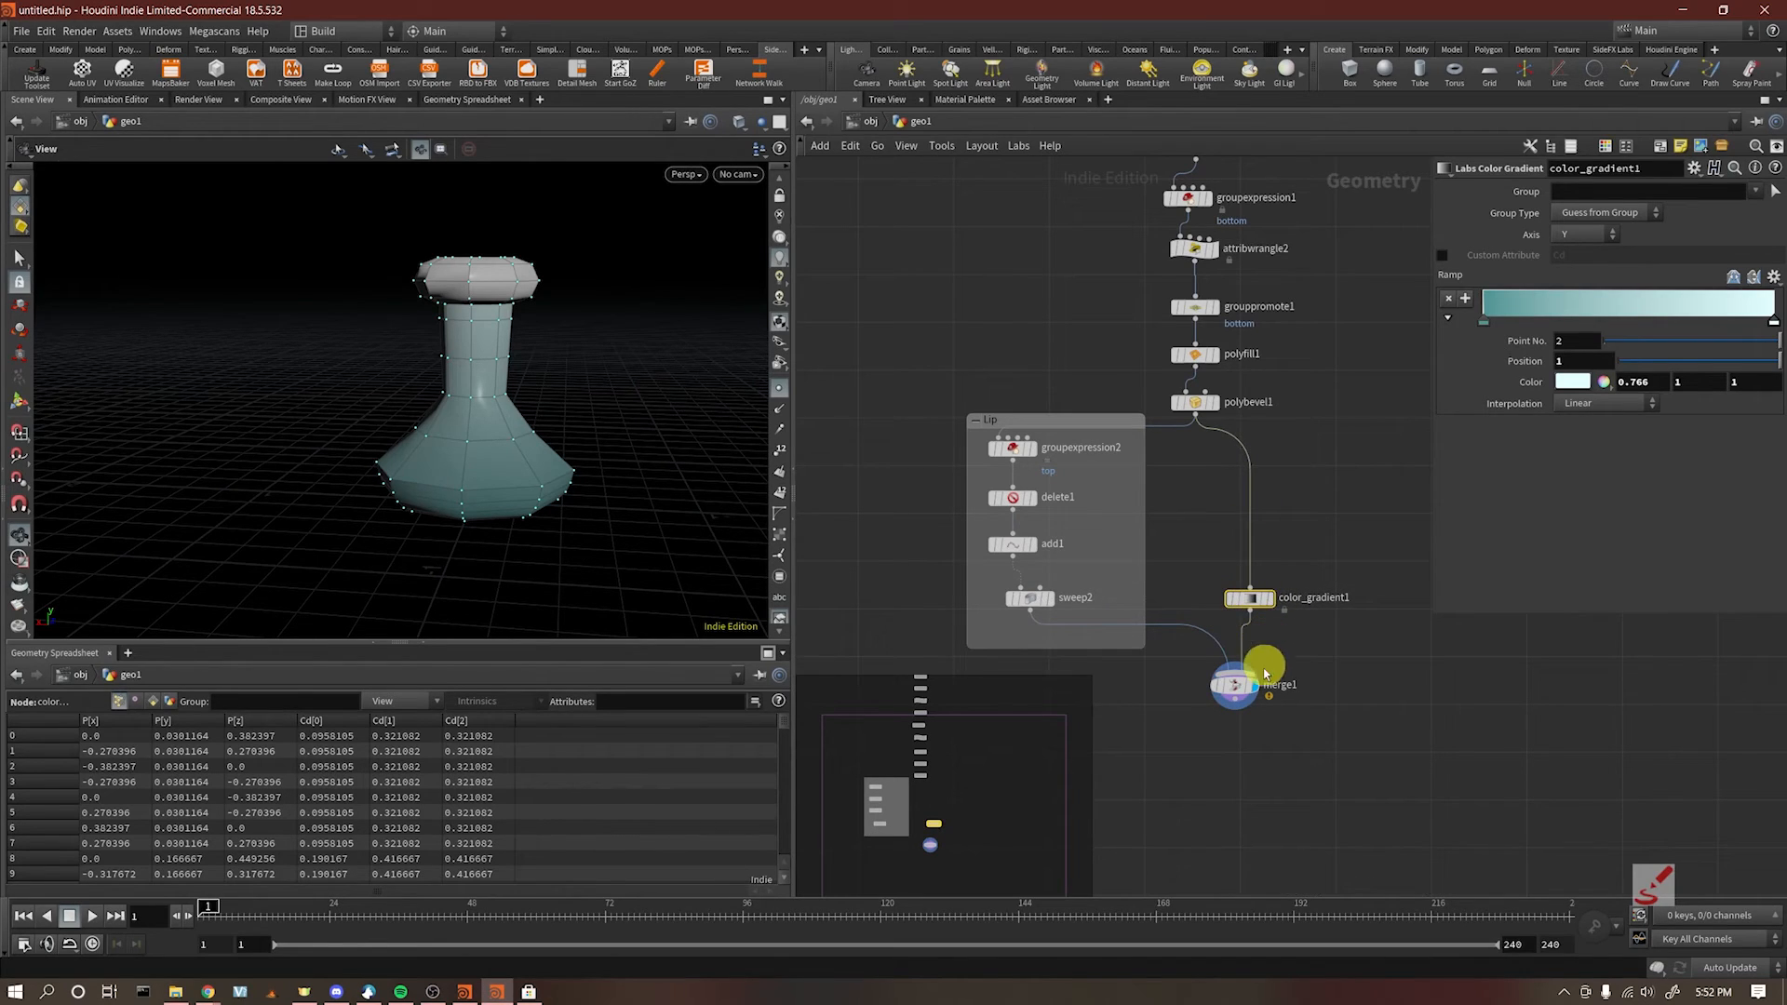
left_click_drag(1253, 704, 1302, 777)
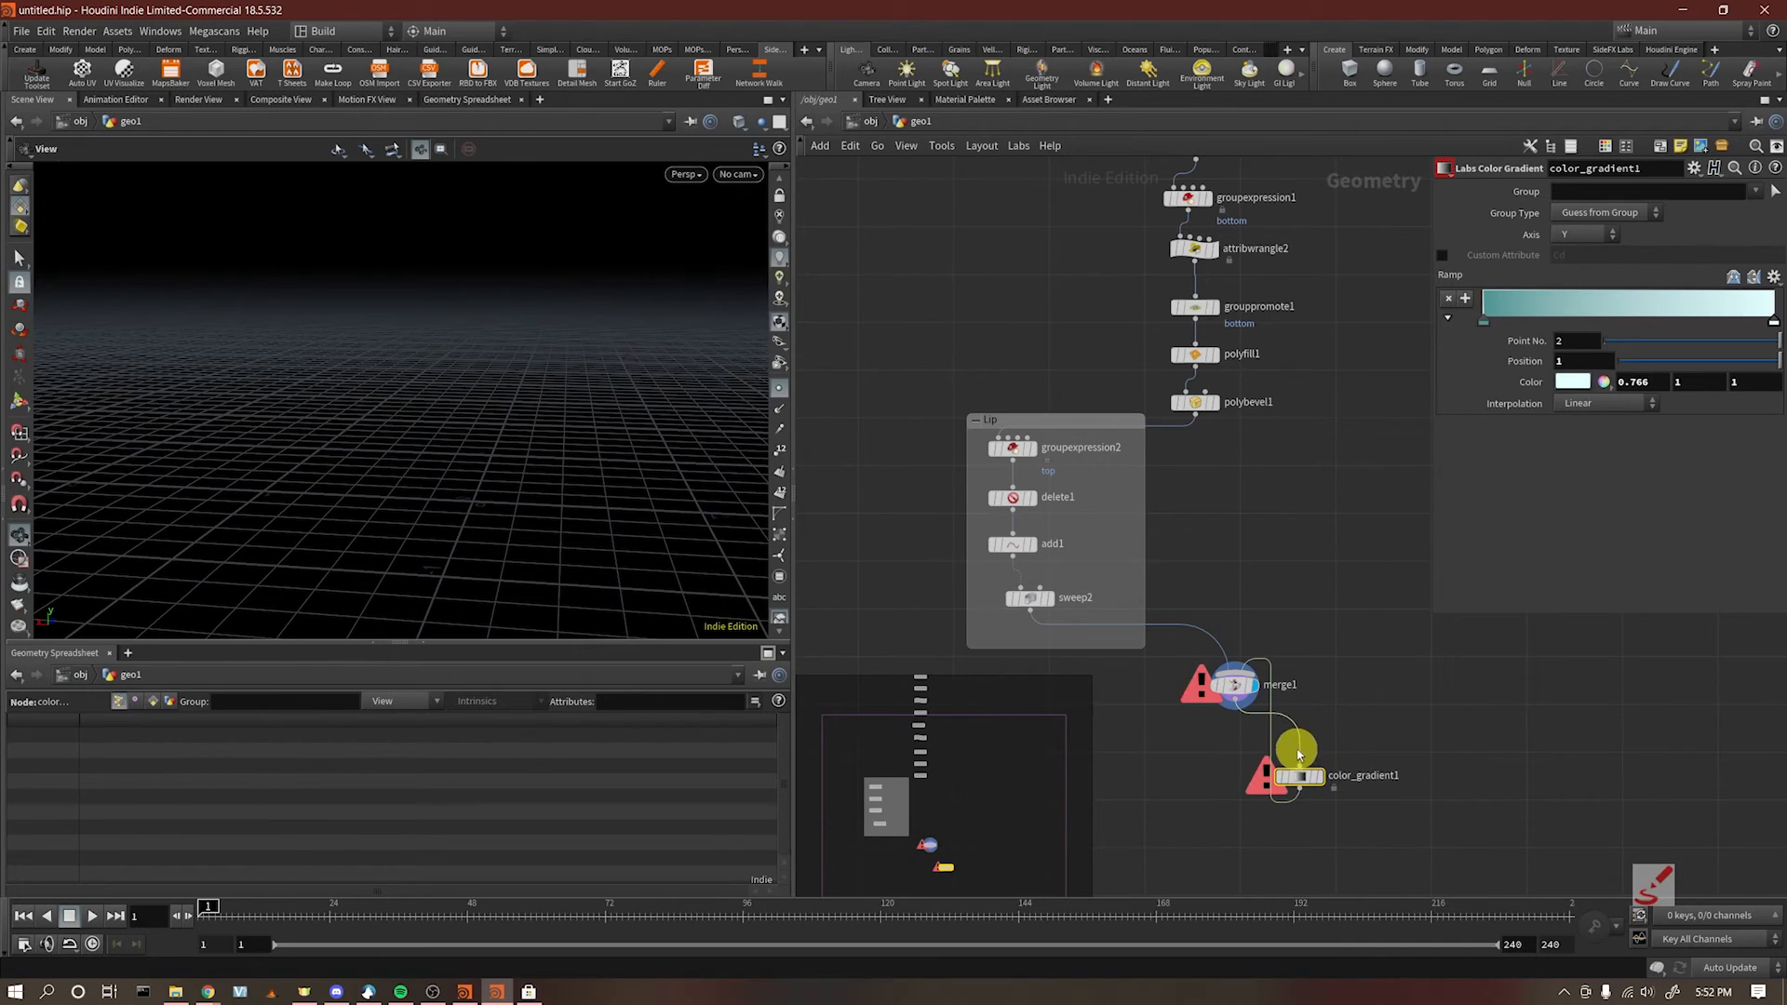
mouse_move(1195, 412)
left_mouse_down()
mouse_move(1248, 639)
mouse_move(1289, 690)
mouse_move(1261, 697)
left_mouse_up()
key("y")
left_click_drag(1300, 777, 1253, 753)
left_click(1280, 727)
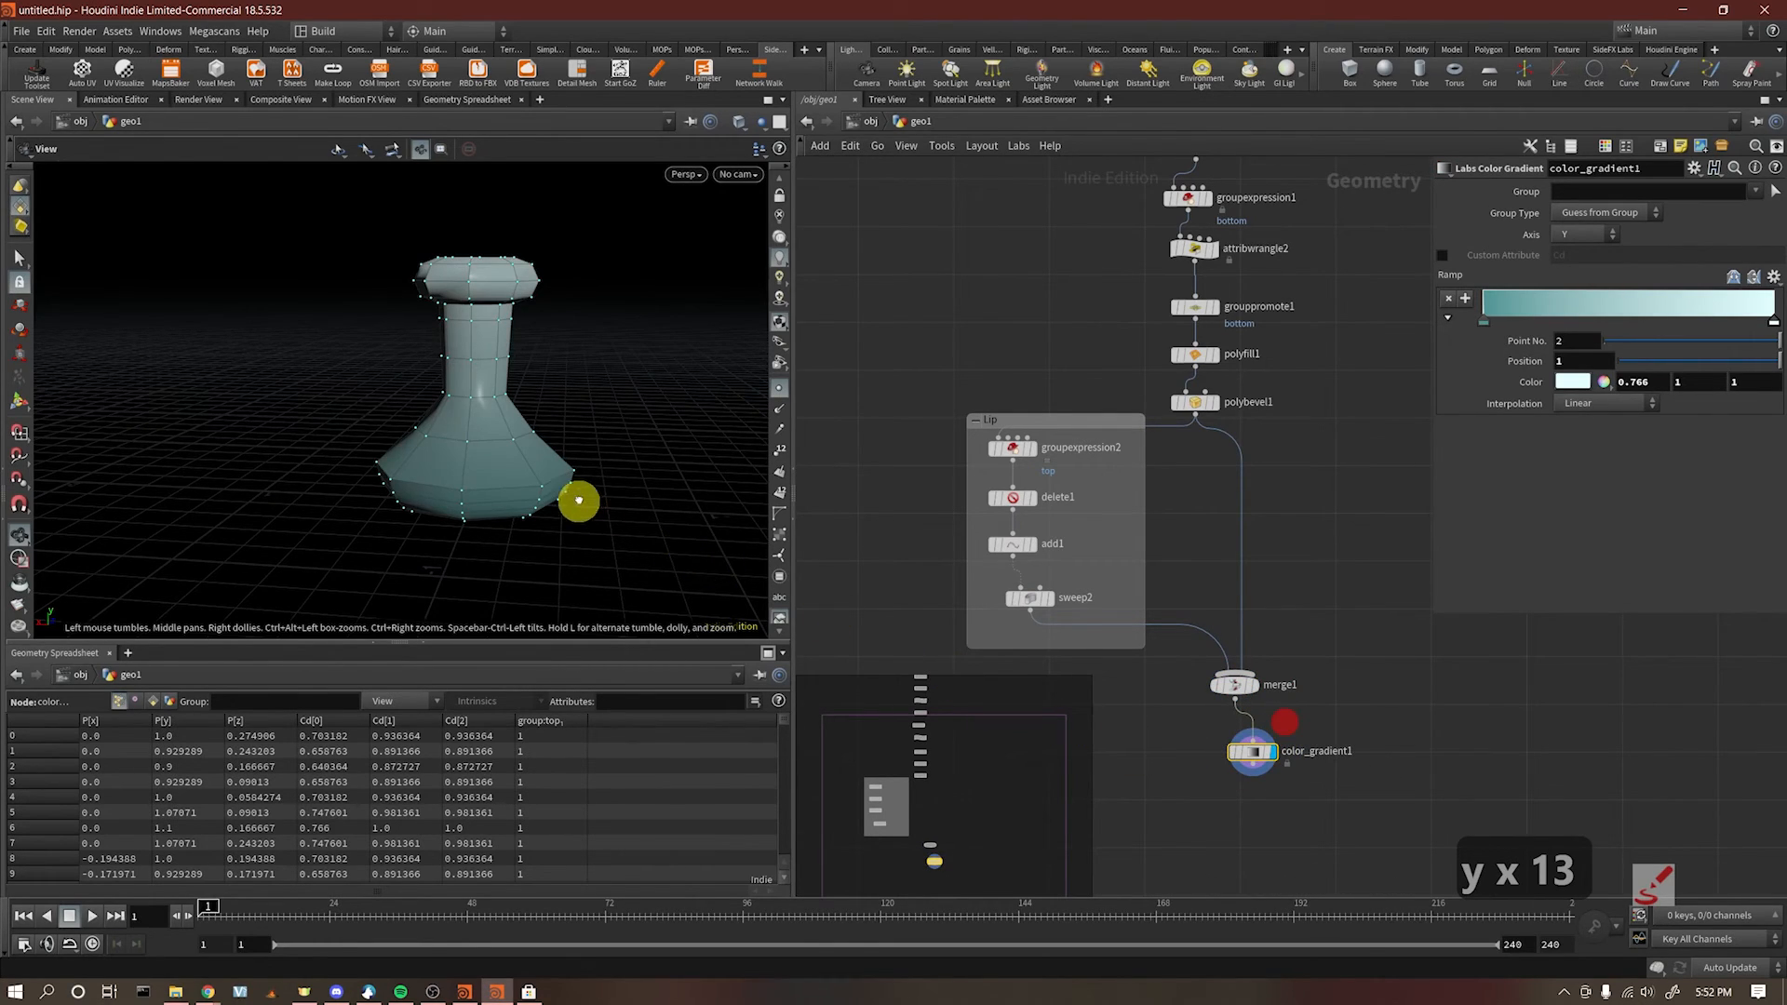
left_click_drag(581, 501, 611, 531)
Step: Append an Attribute Wrangle node below color_gradient1 and start editing its VEX expression
mouse_move(1257, 768)
left_mouse_down()
mouse_move(1243, 748)
mouse_move(1244, 776)
left_mouse_up()
key("Tab")
type("aw")
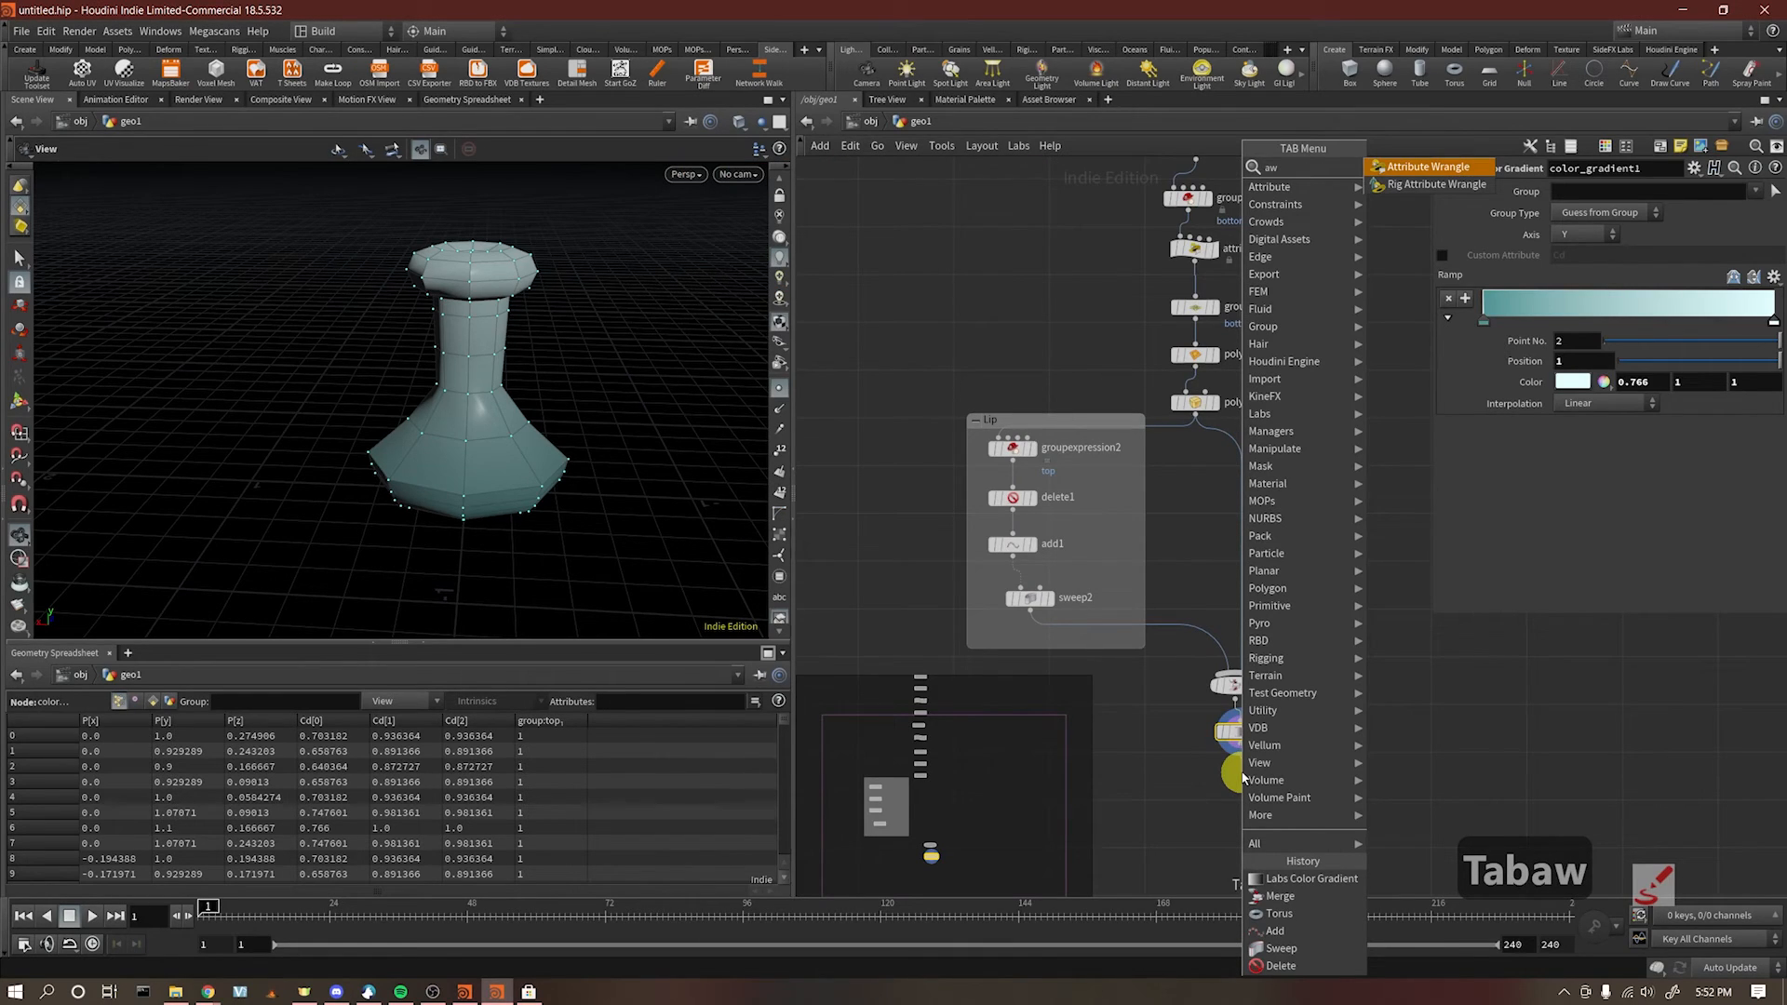
key("Return")
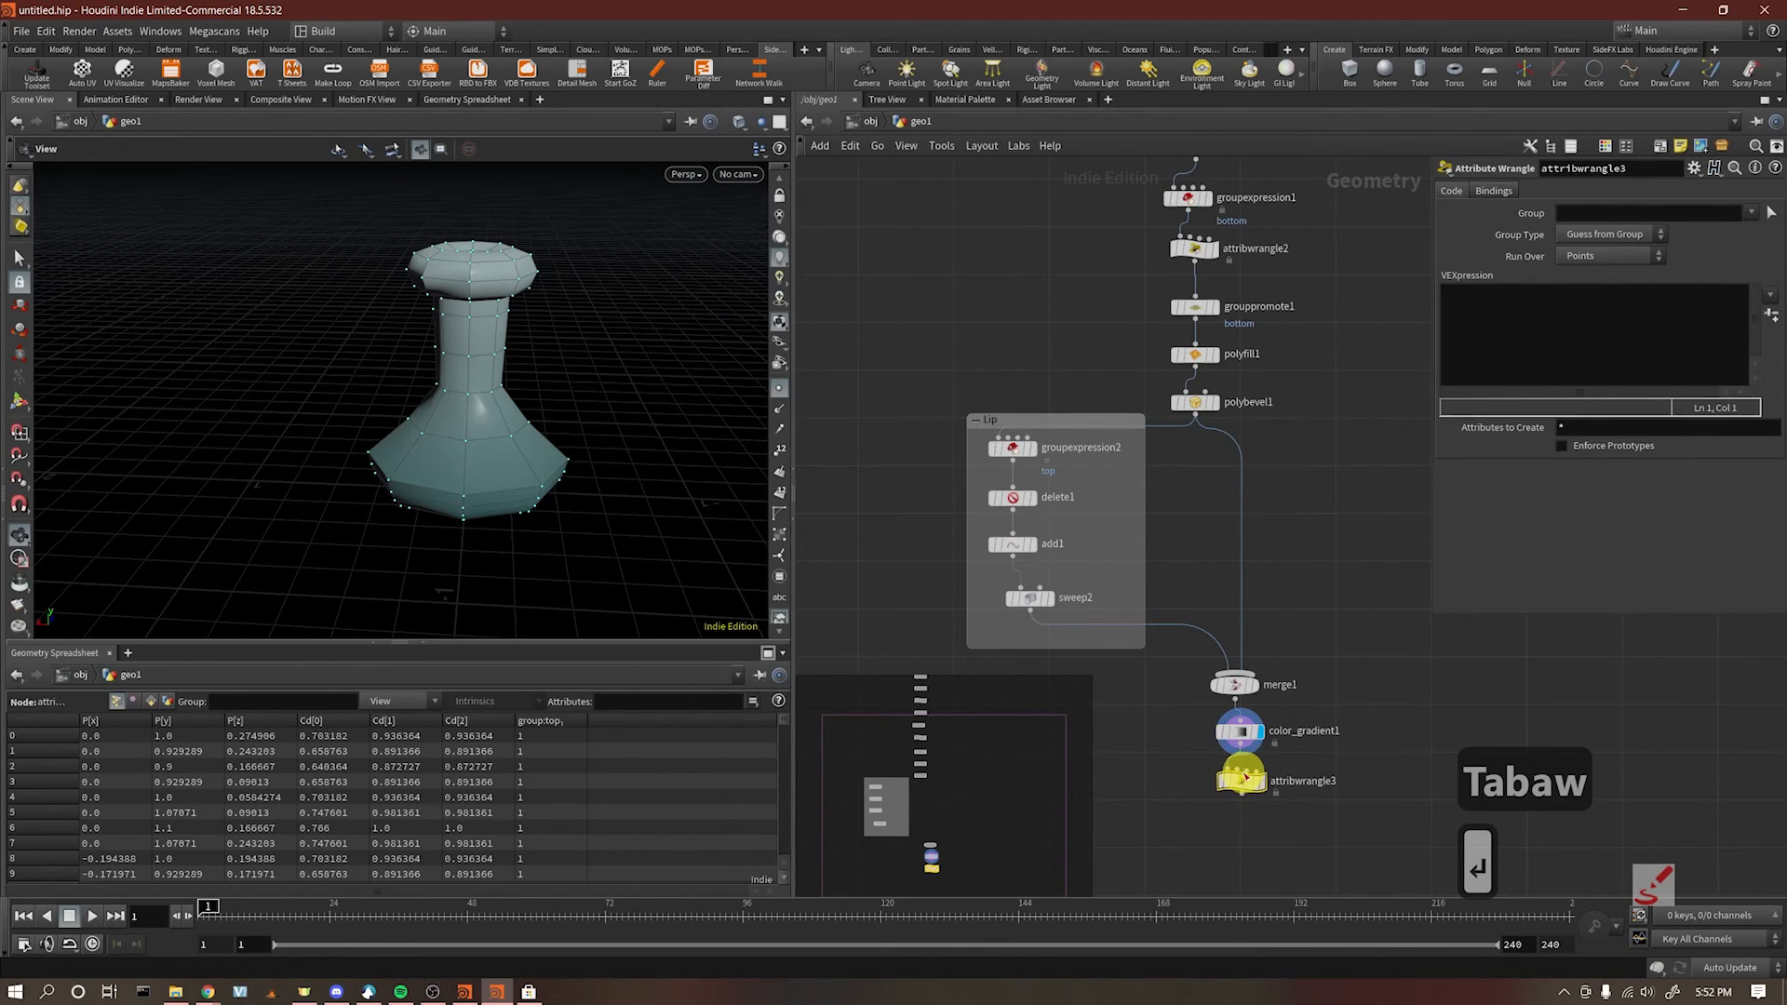
left_click(1551, 305)
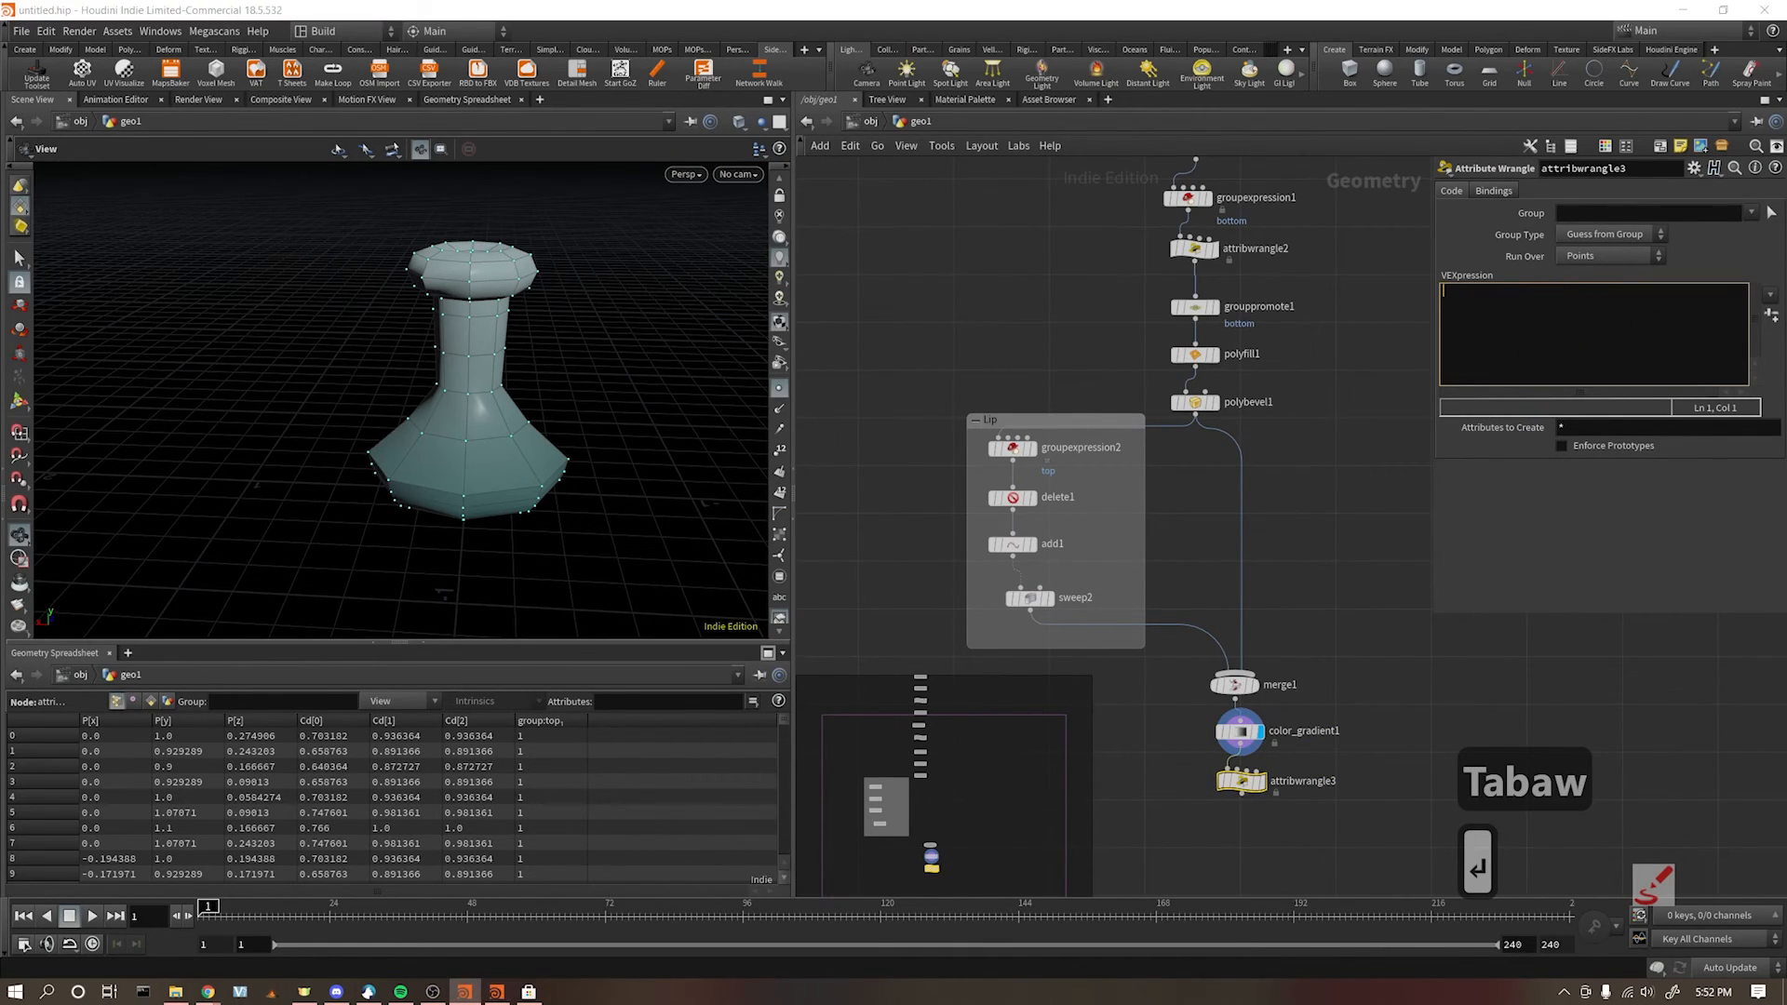
left_click(1520, 327)
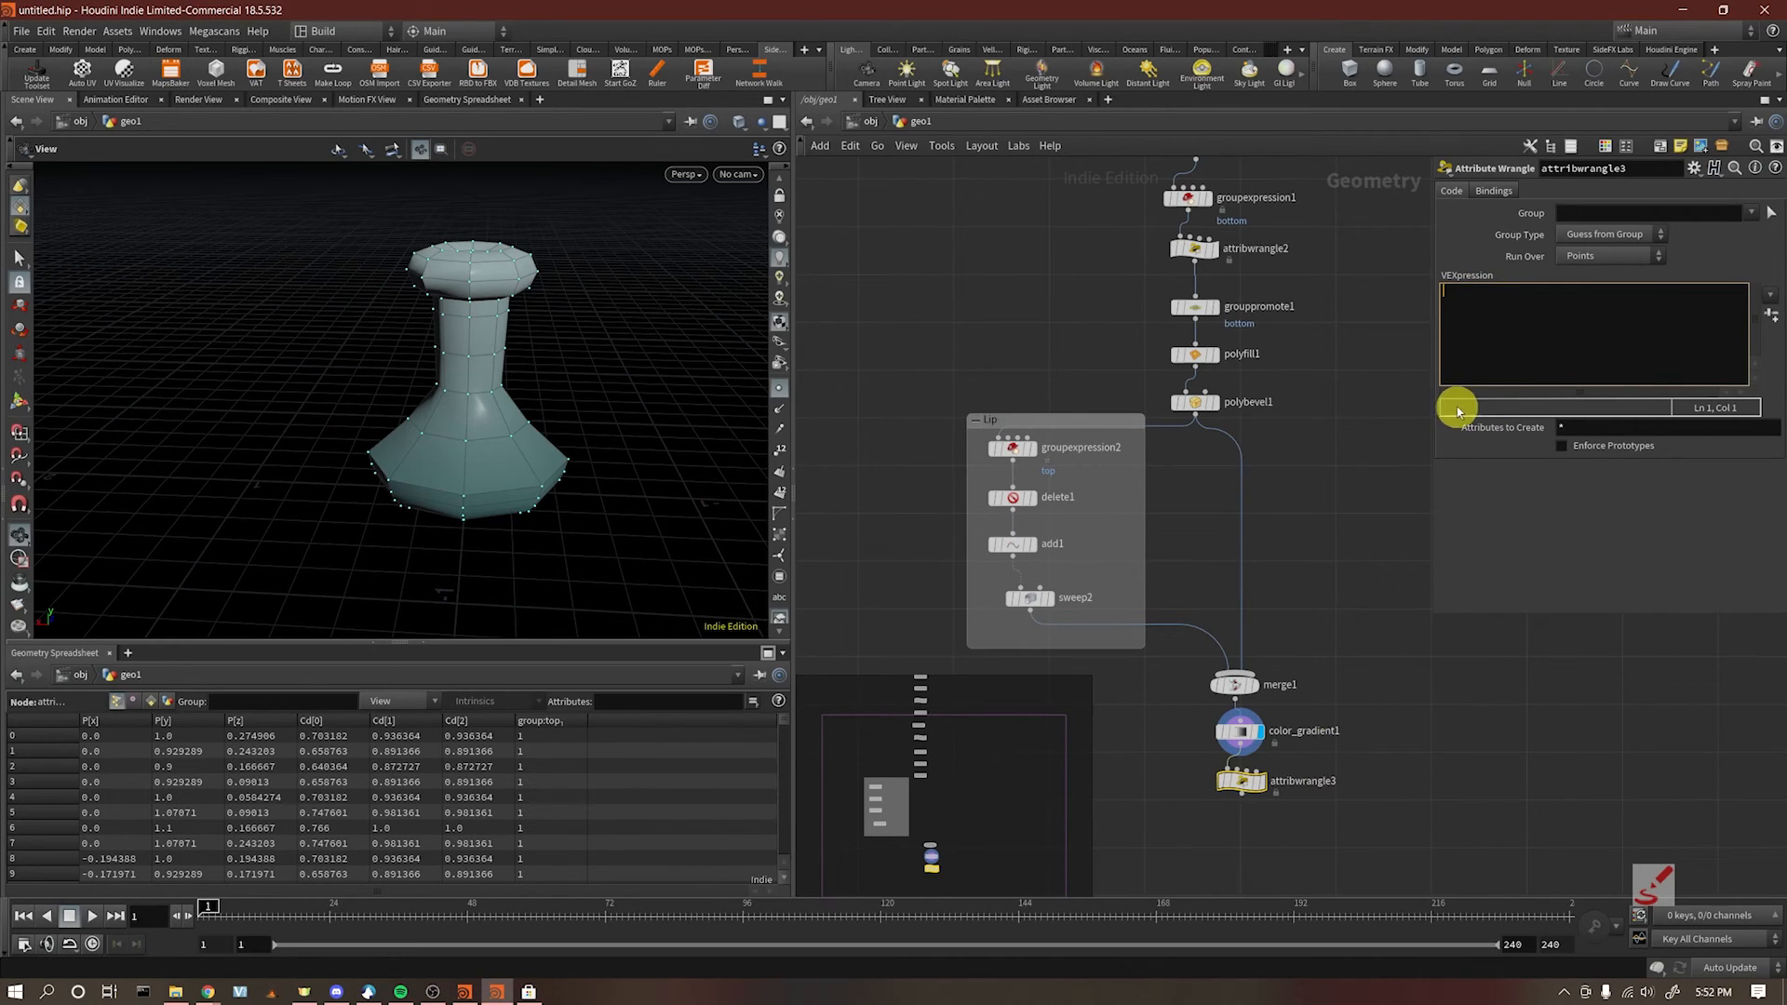
type("@")
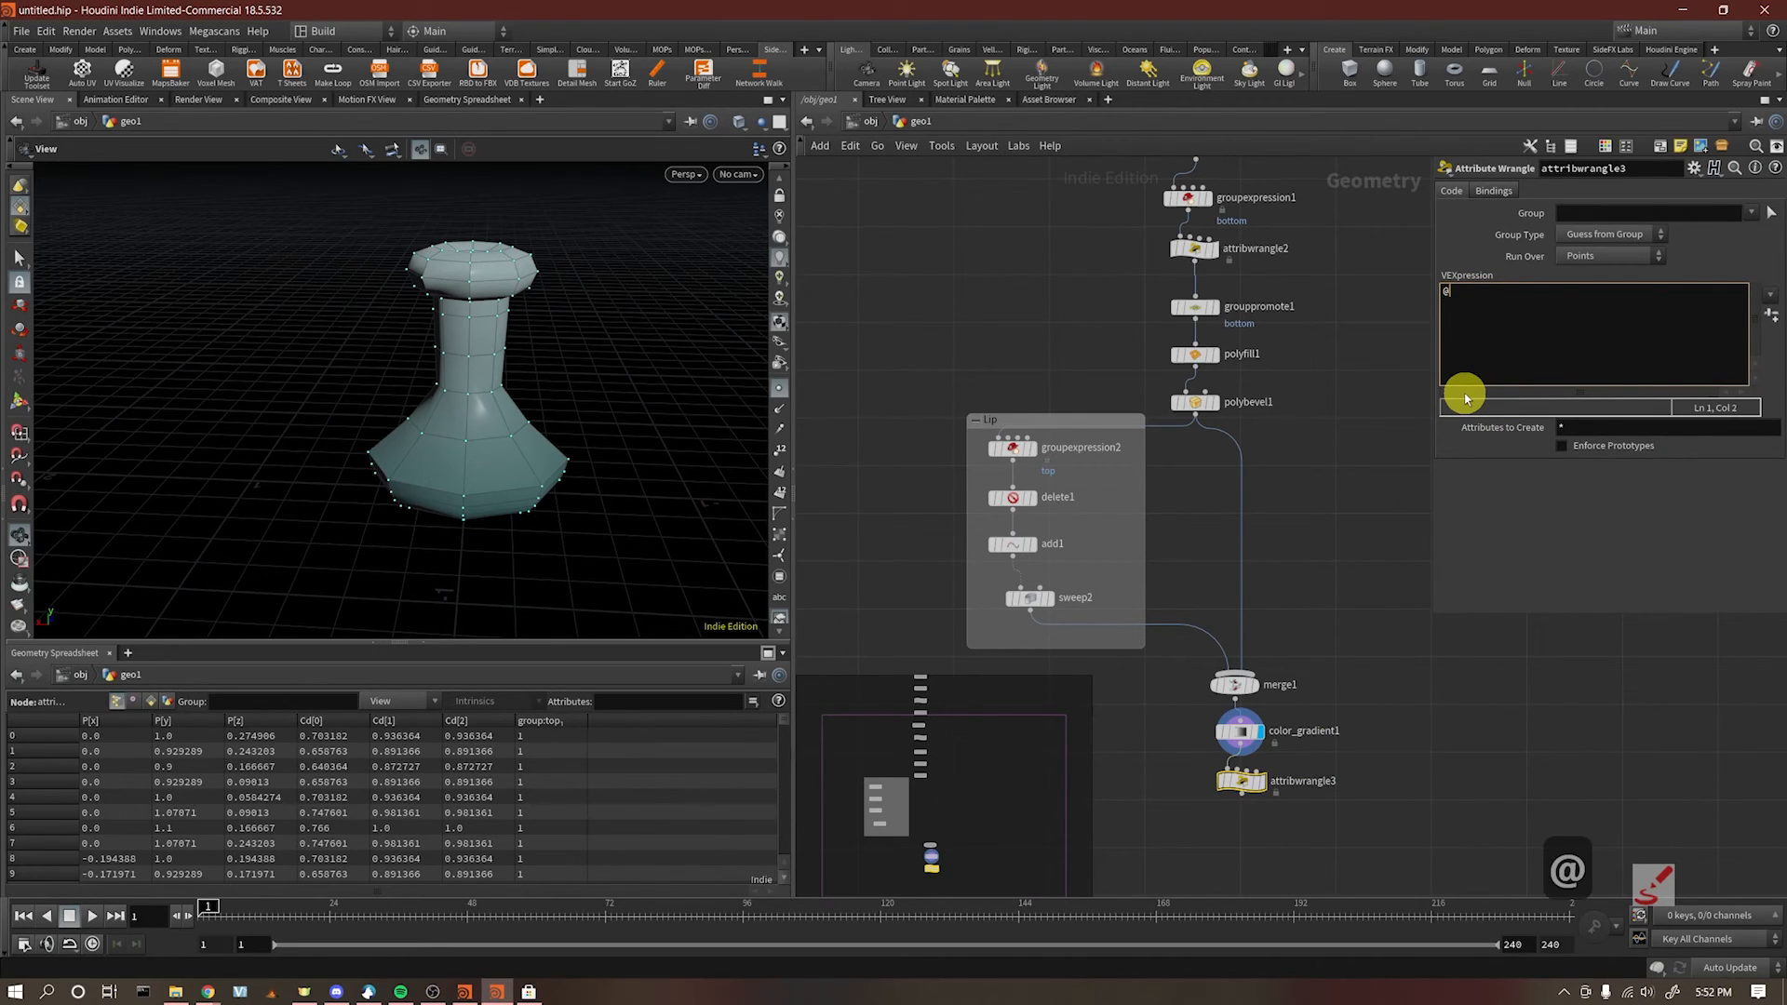
key("BackSpace")
type("f")
key("BackSpace")
type("@Alpha")
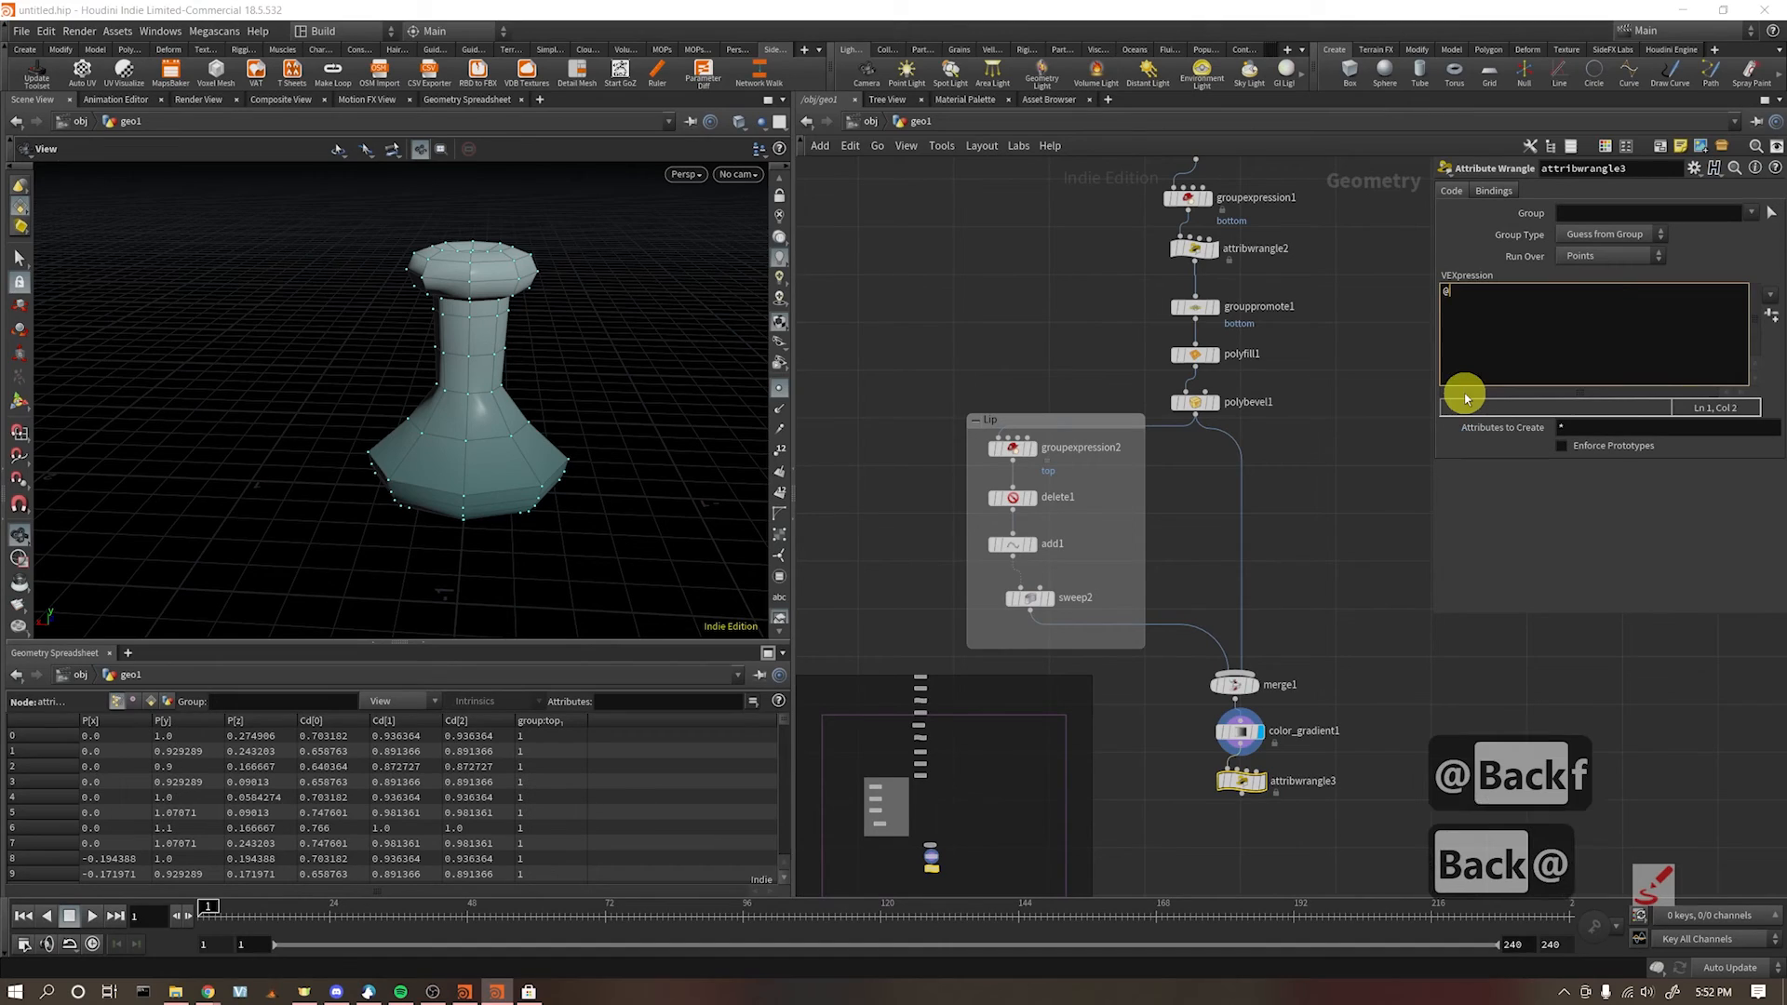
type(" = .6;")
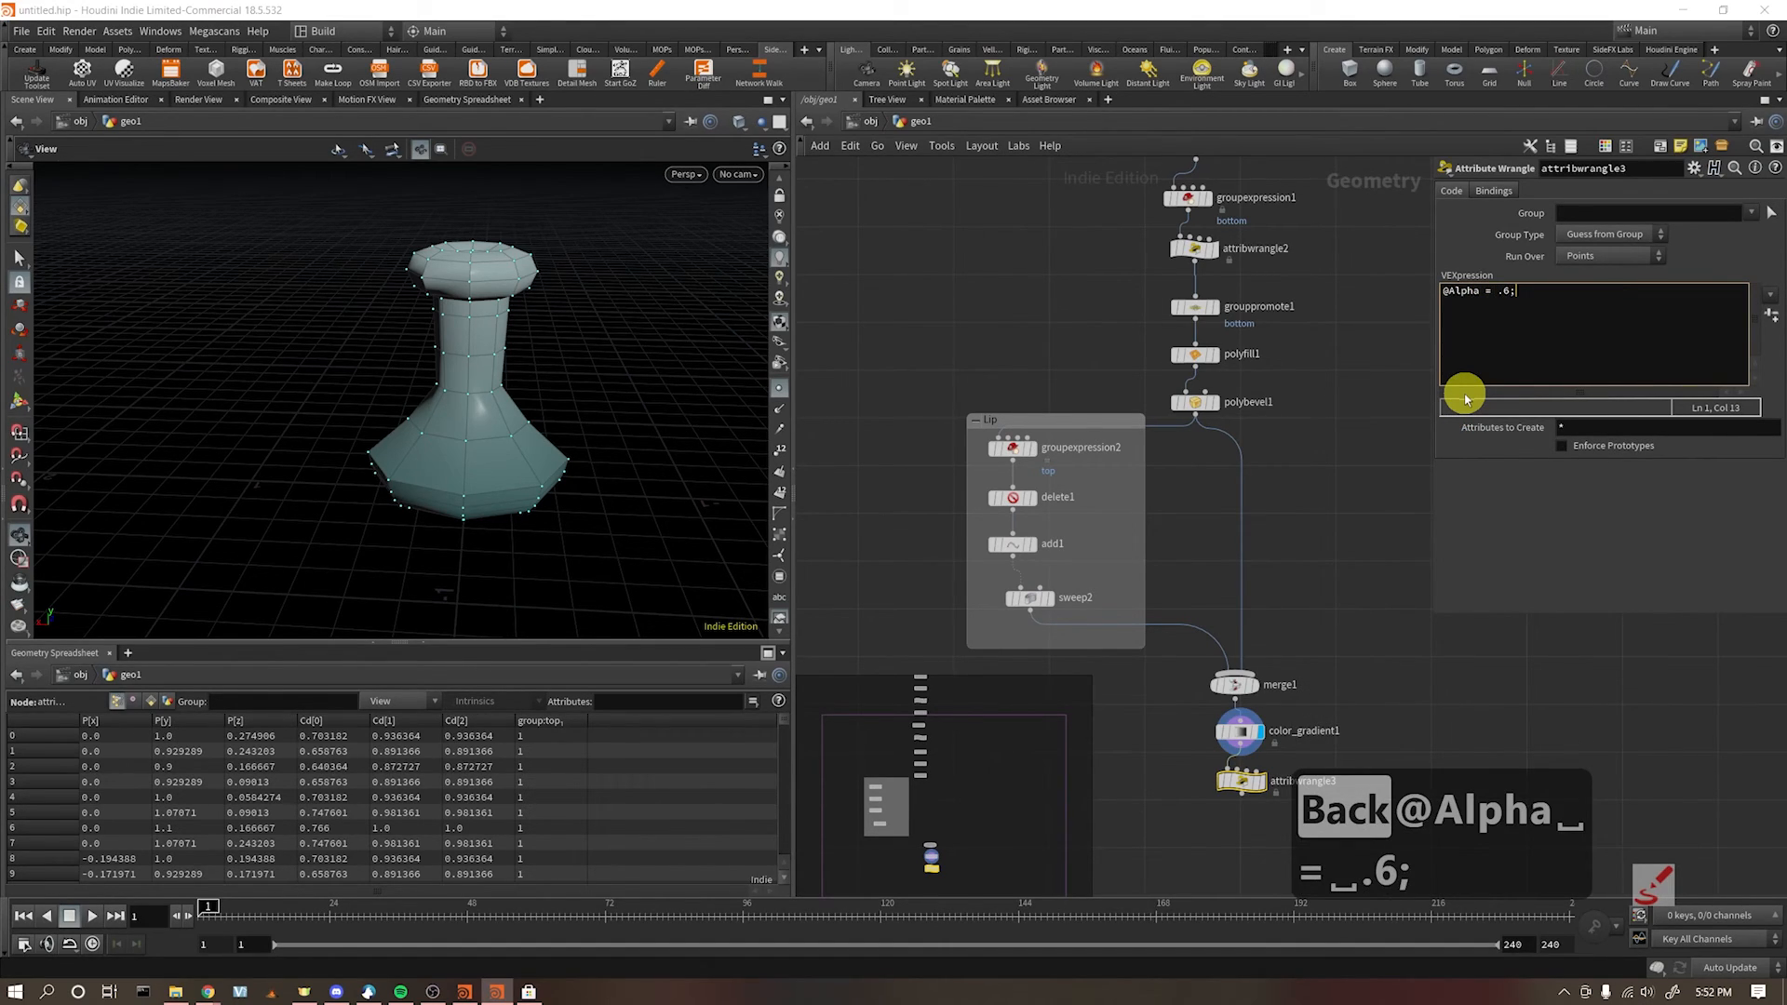
left_click(1312, 652)
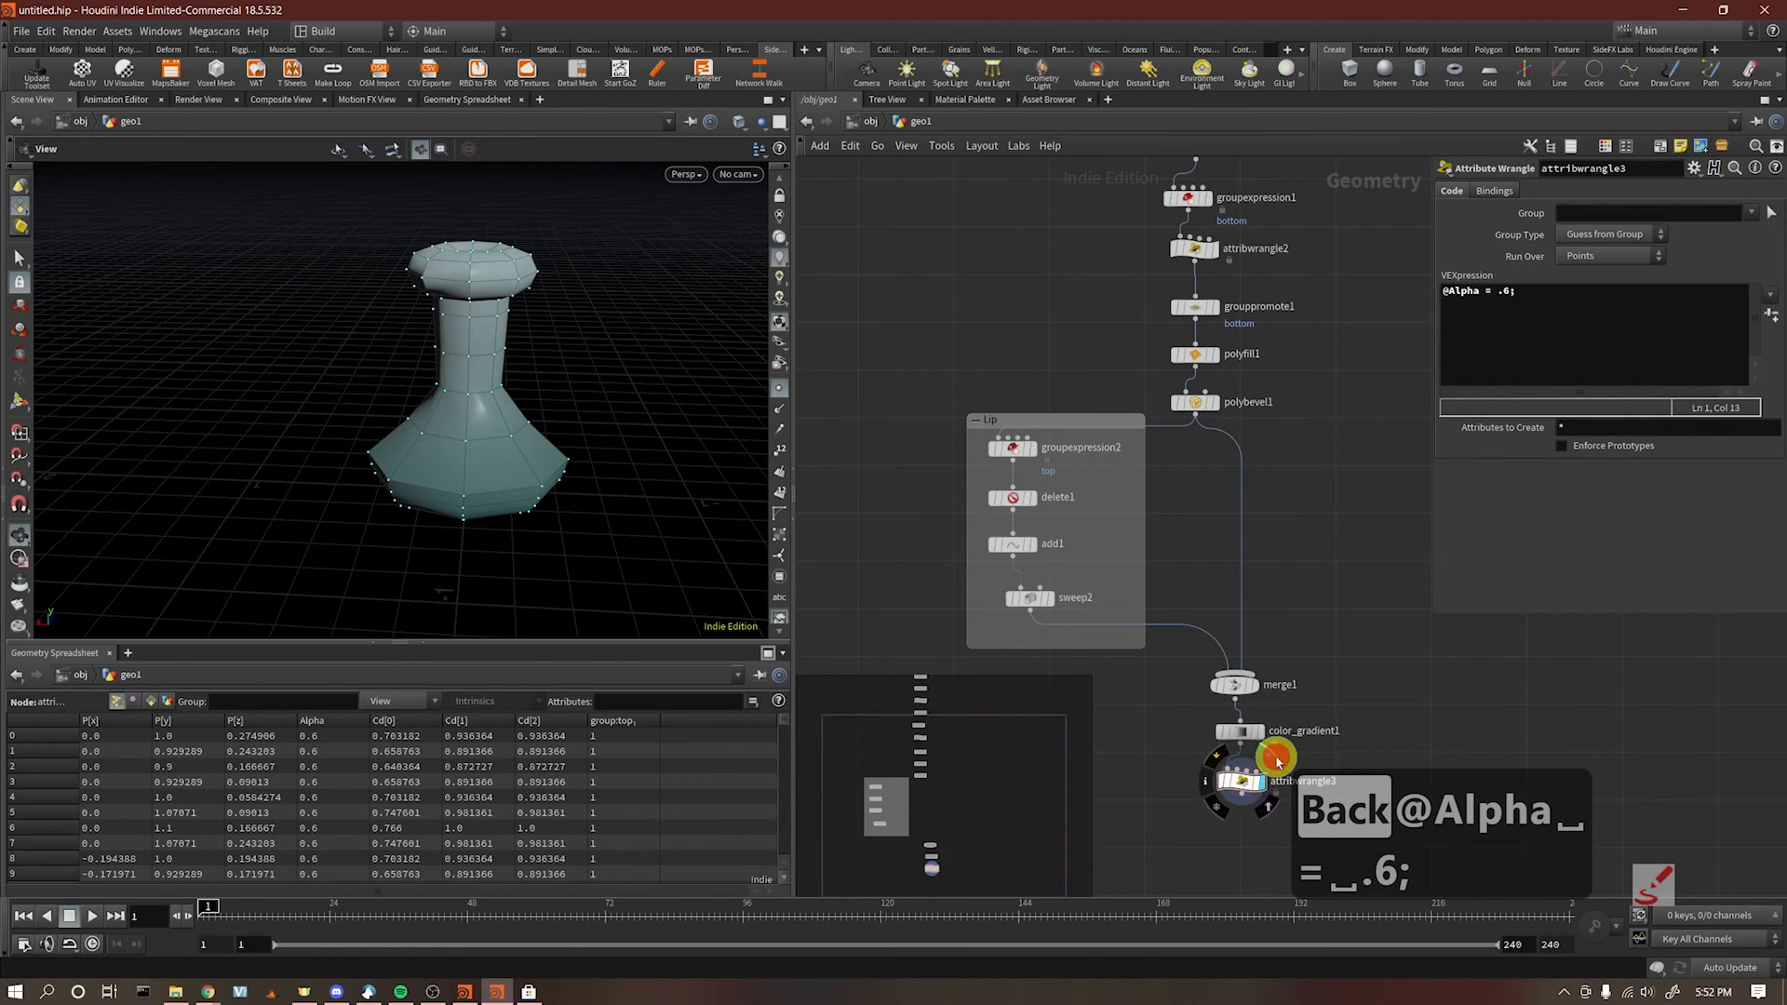
left_click(1277, 759)
left_click_drag(591, 487, 612, 452)
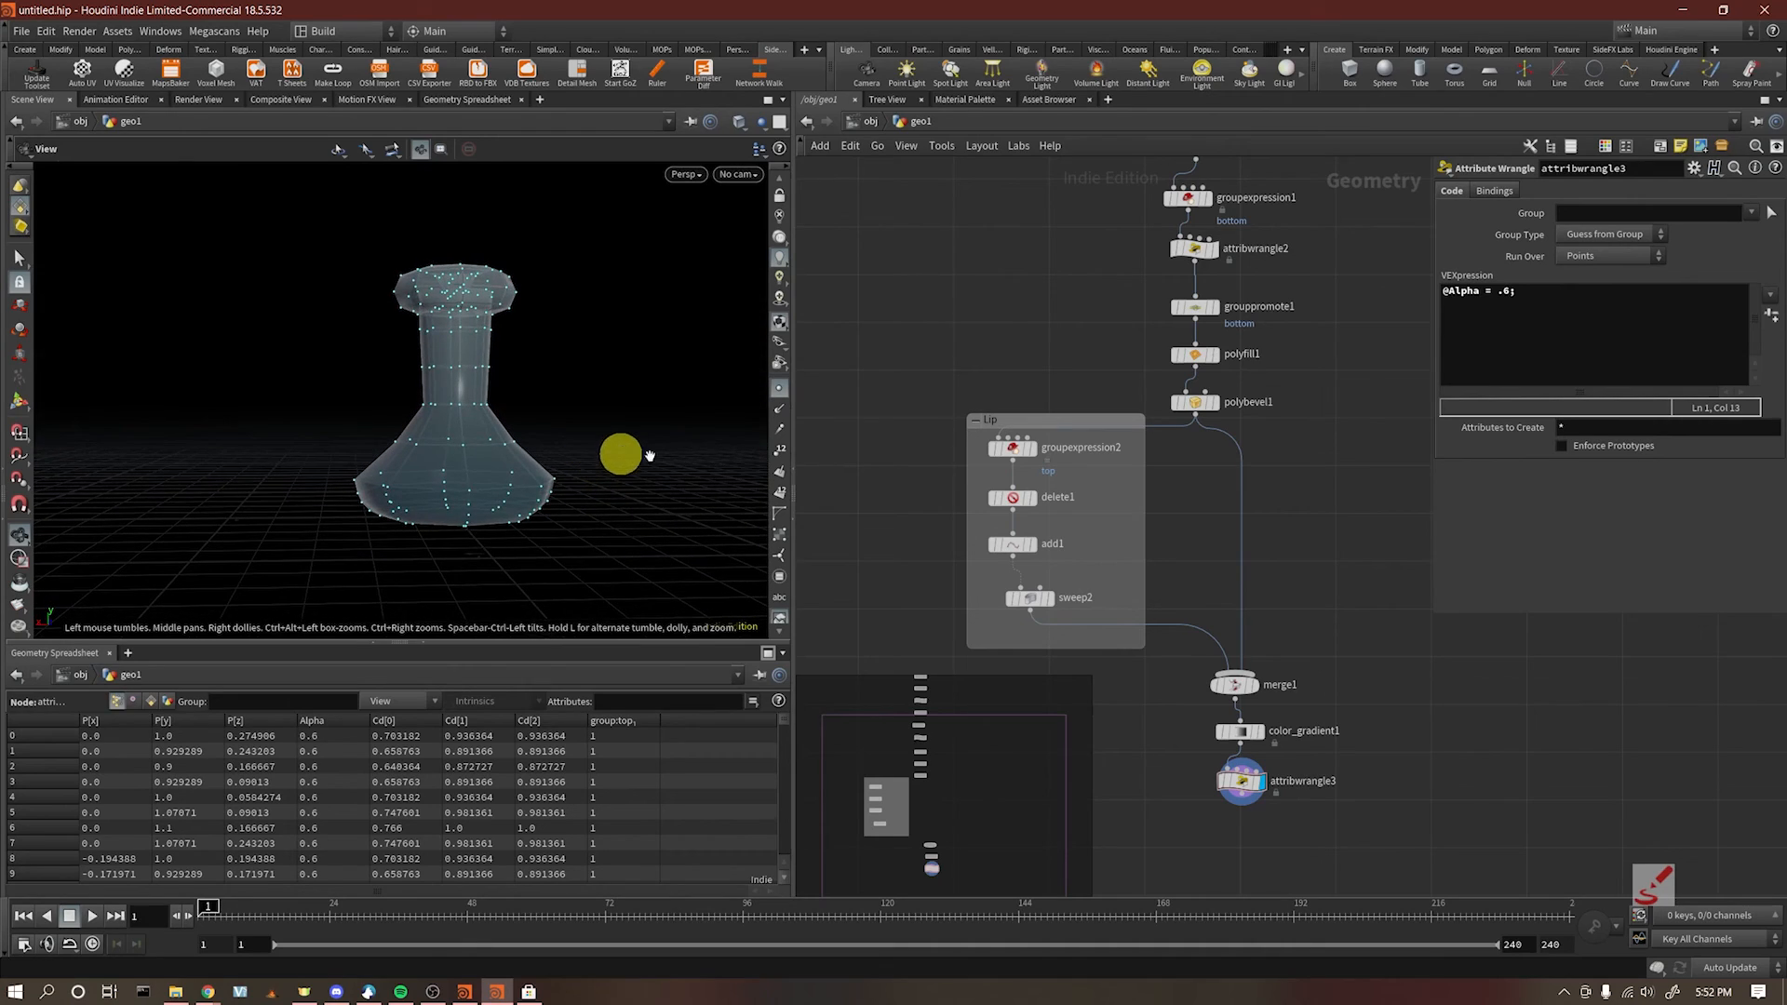
Step: Declare Alpha explicitly as a float by adding the type prefix, making the expression f@Alpha = .6;
left_click(1445, 294)
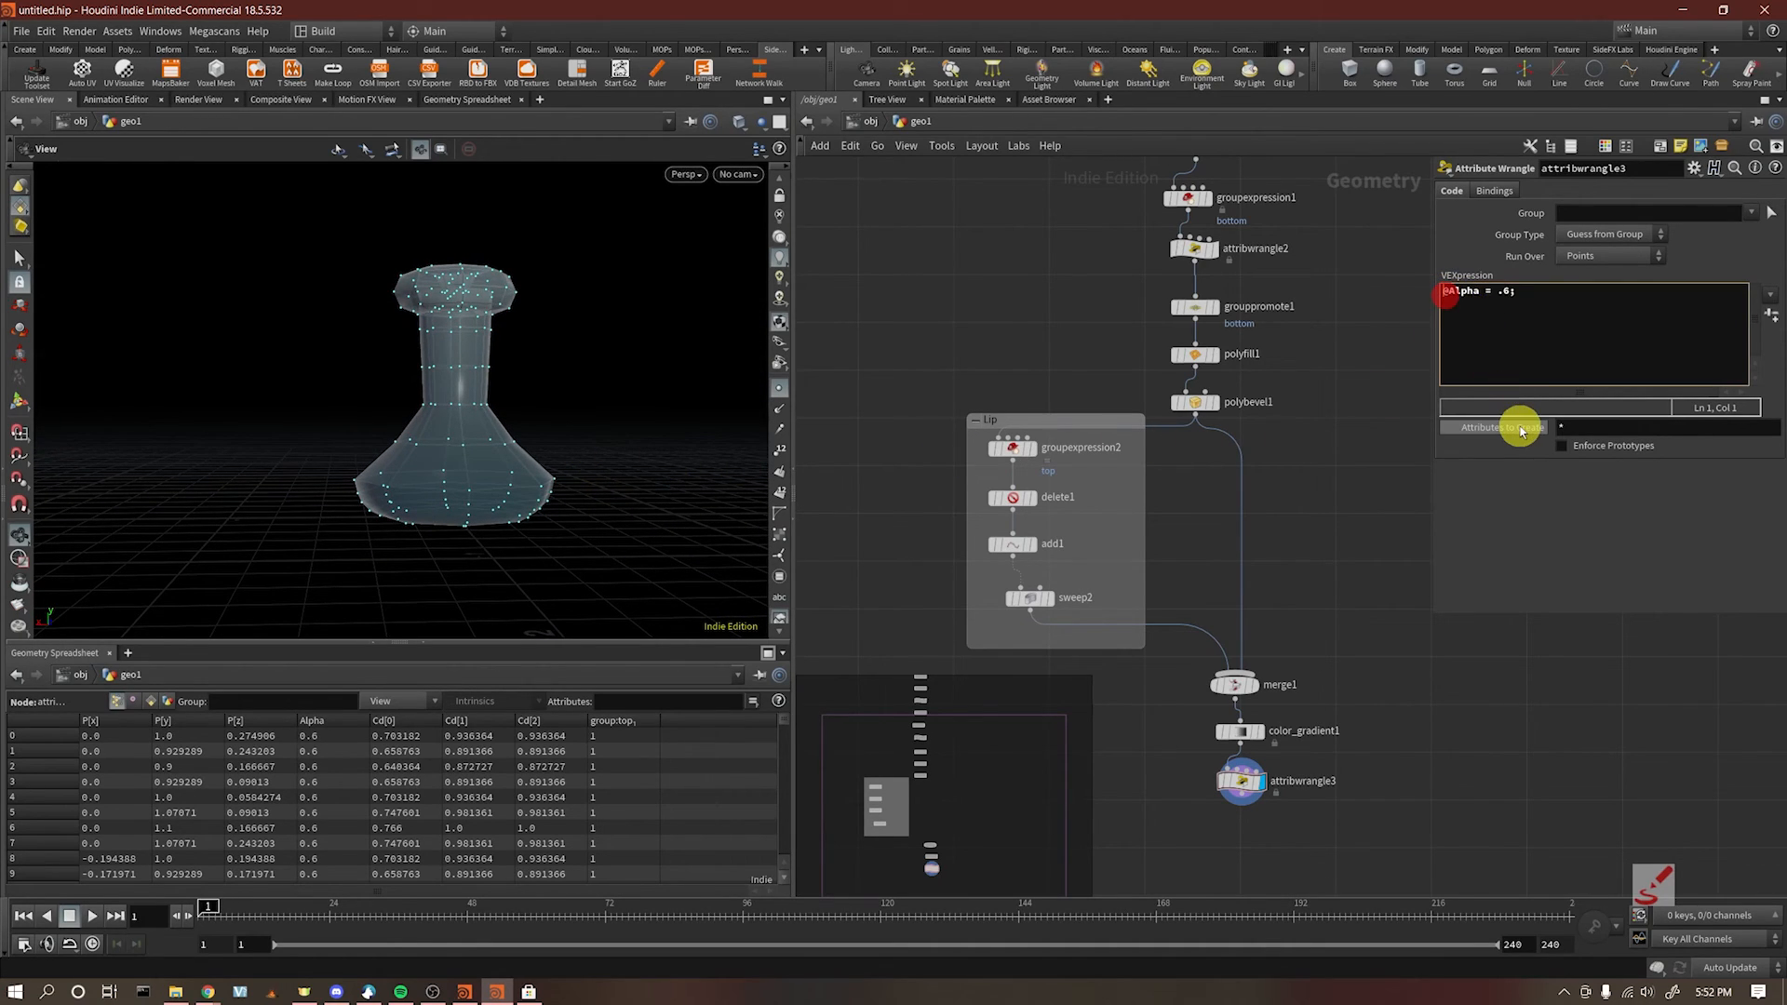
type("f")
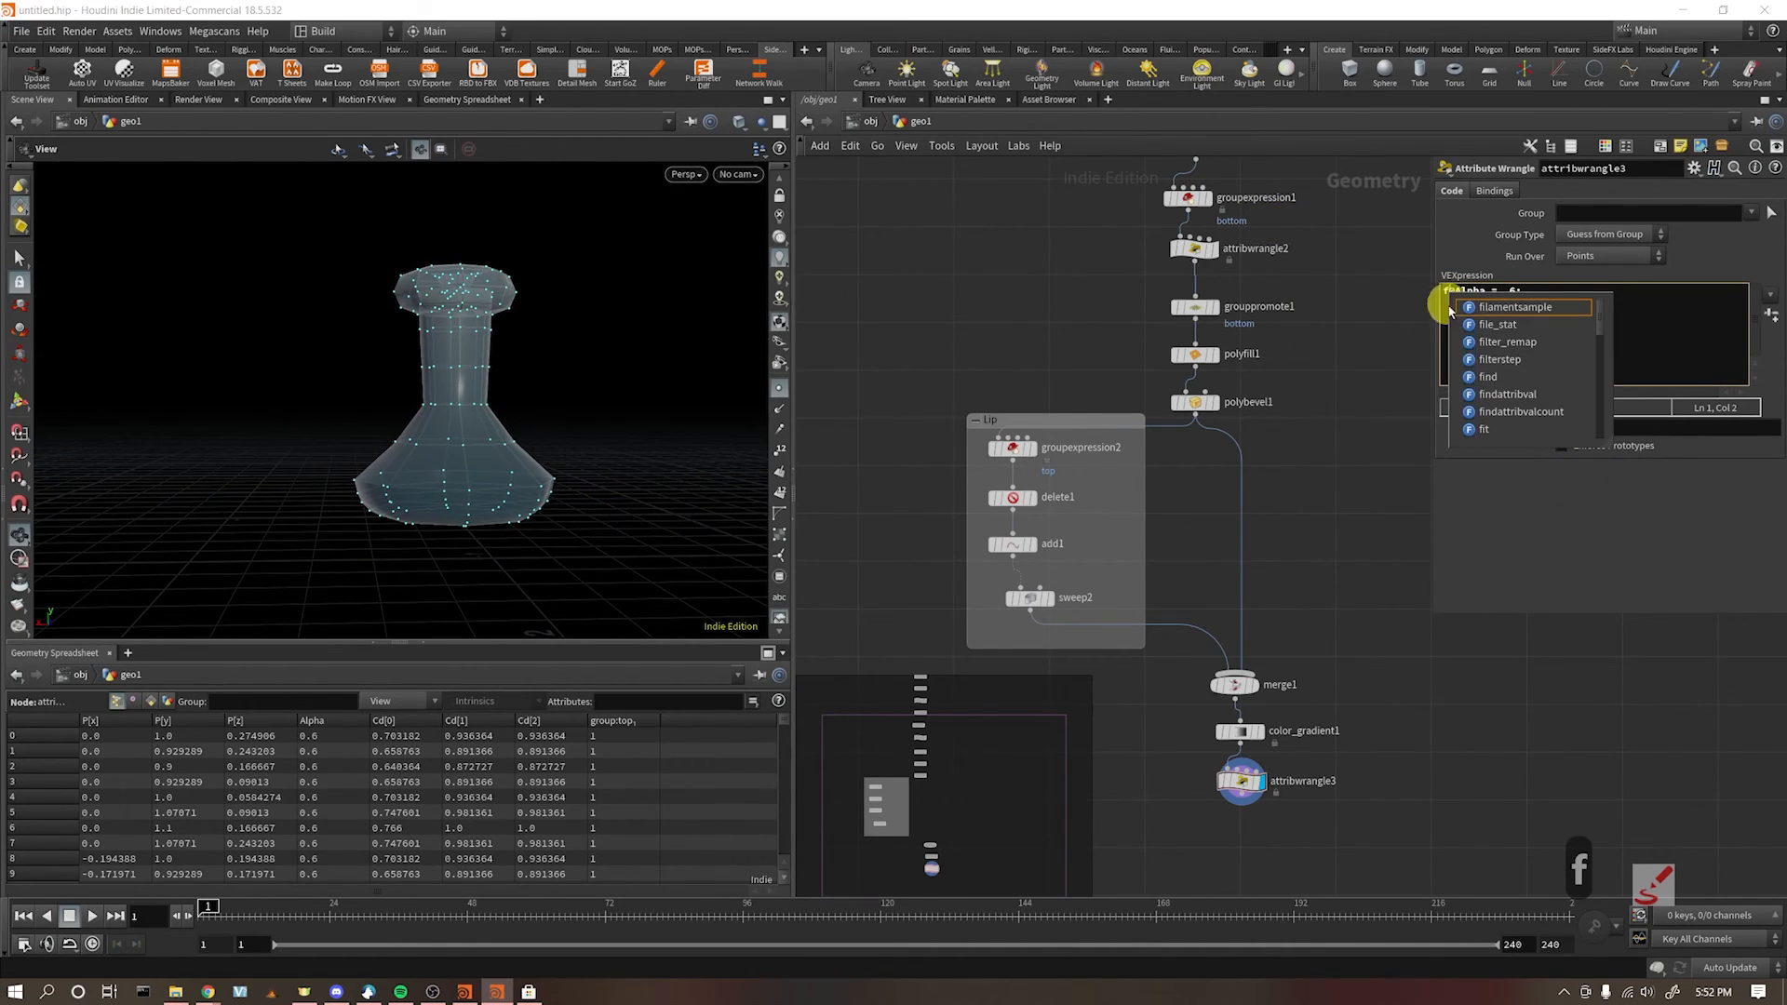
left_click(1360, 454)
left_click(1449, 292)
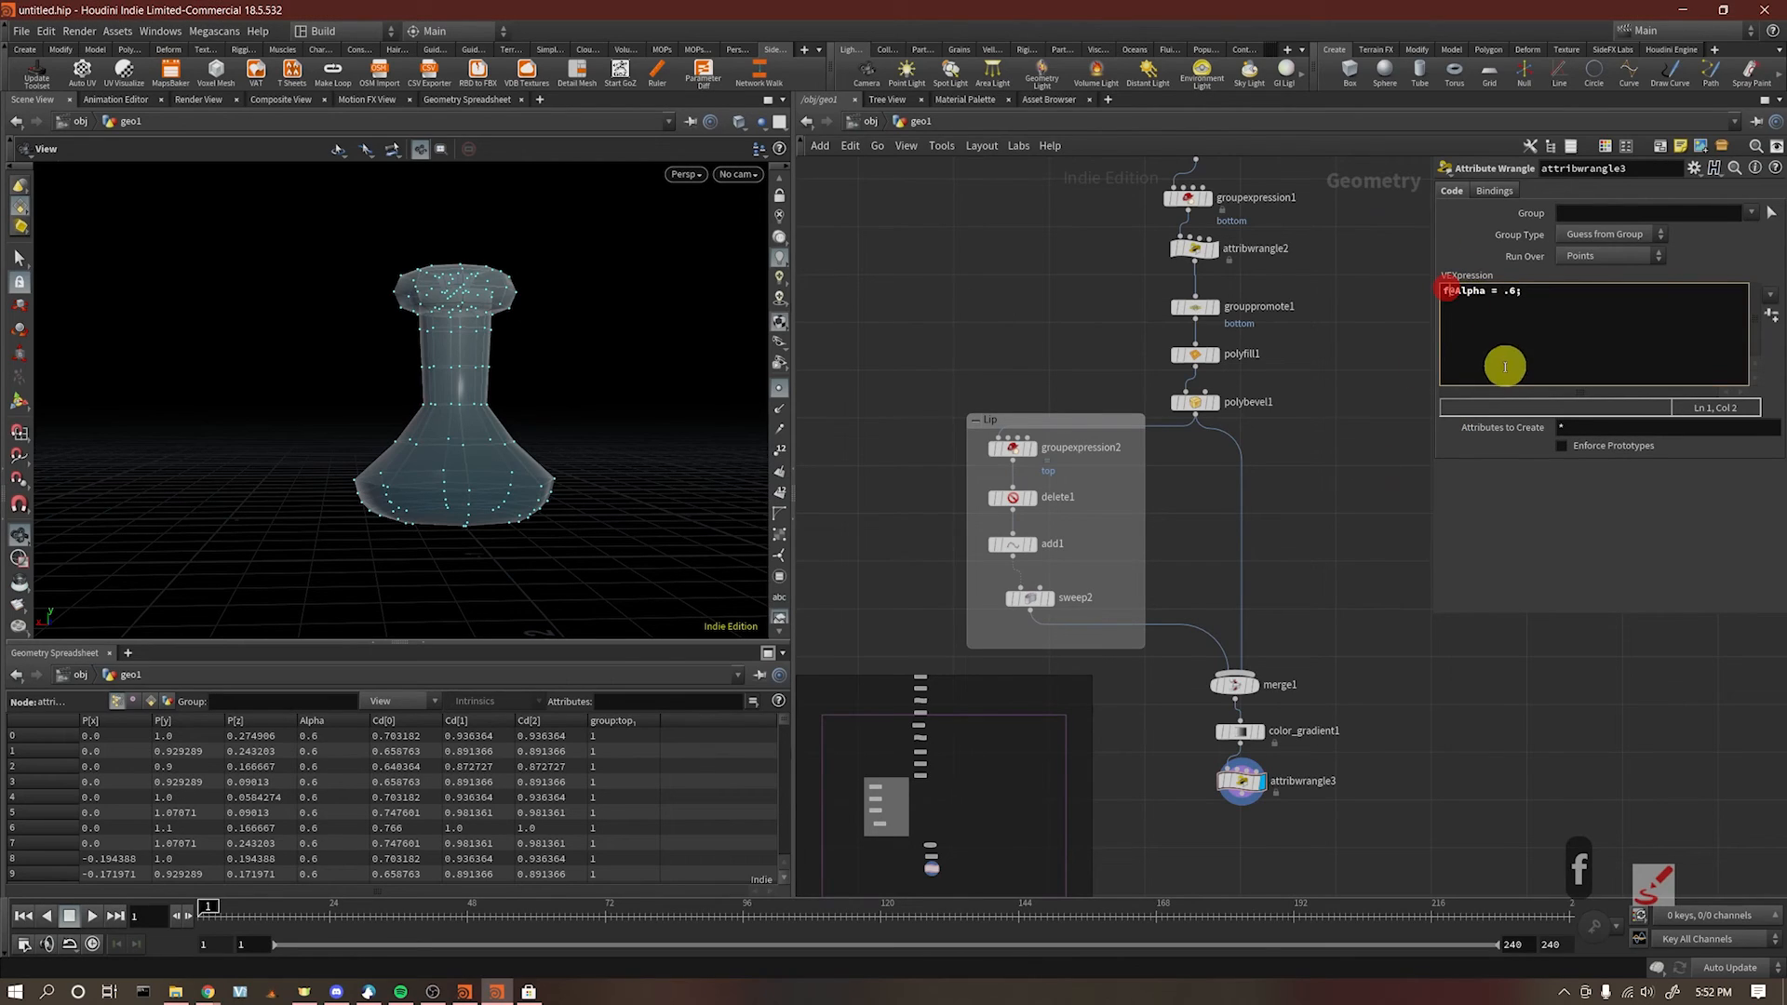
key("BackSpace")
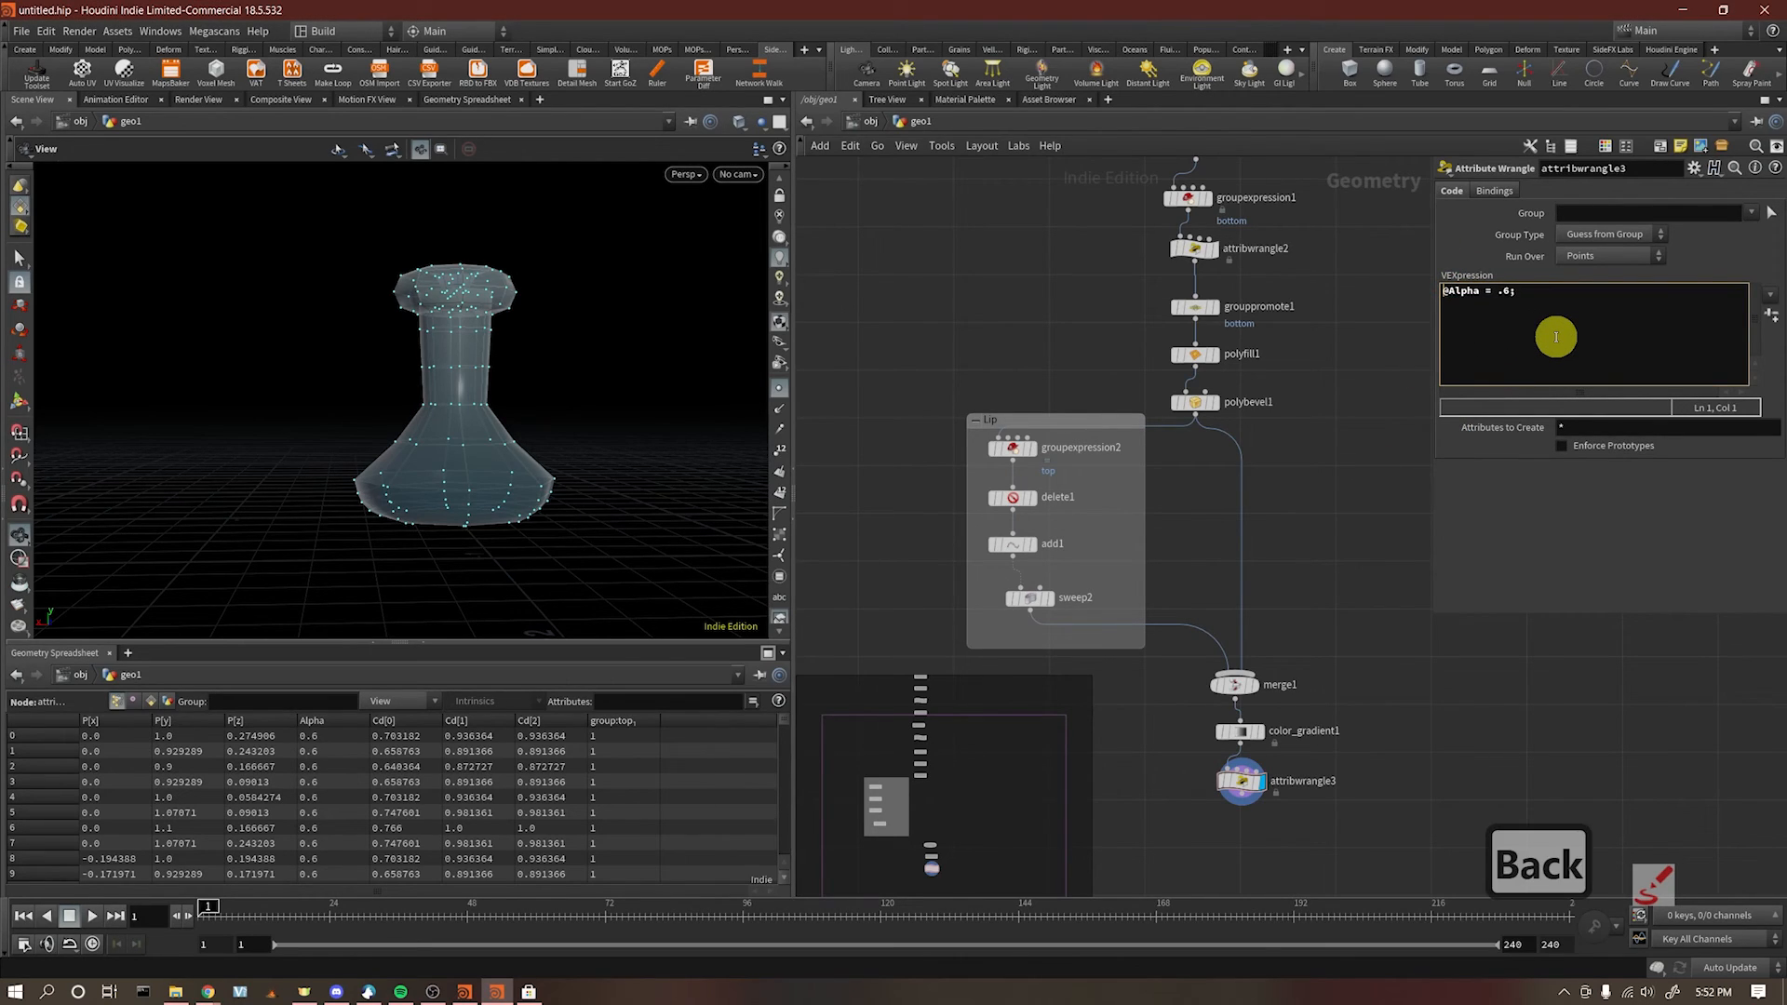
type("f")
key("BackSpace")
type("f")
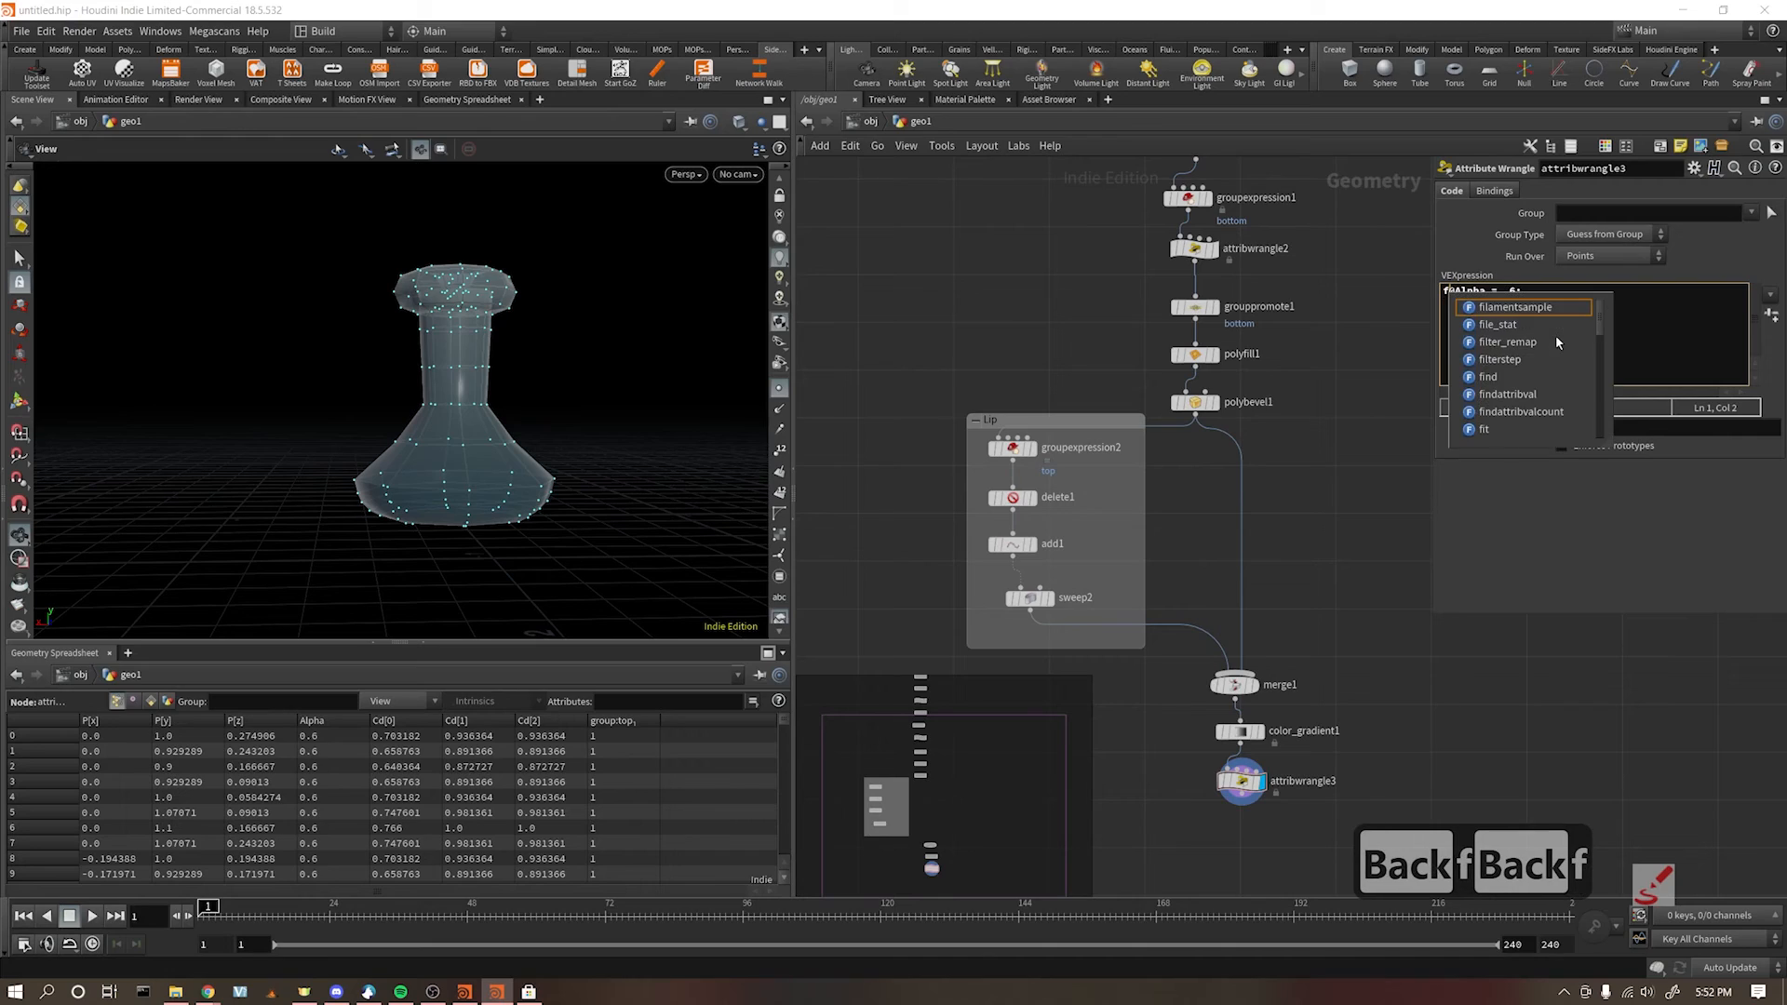
key("Right")
key("Left")
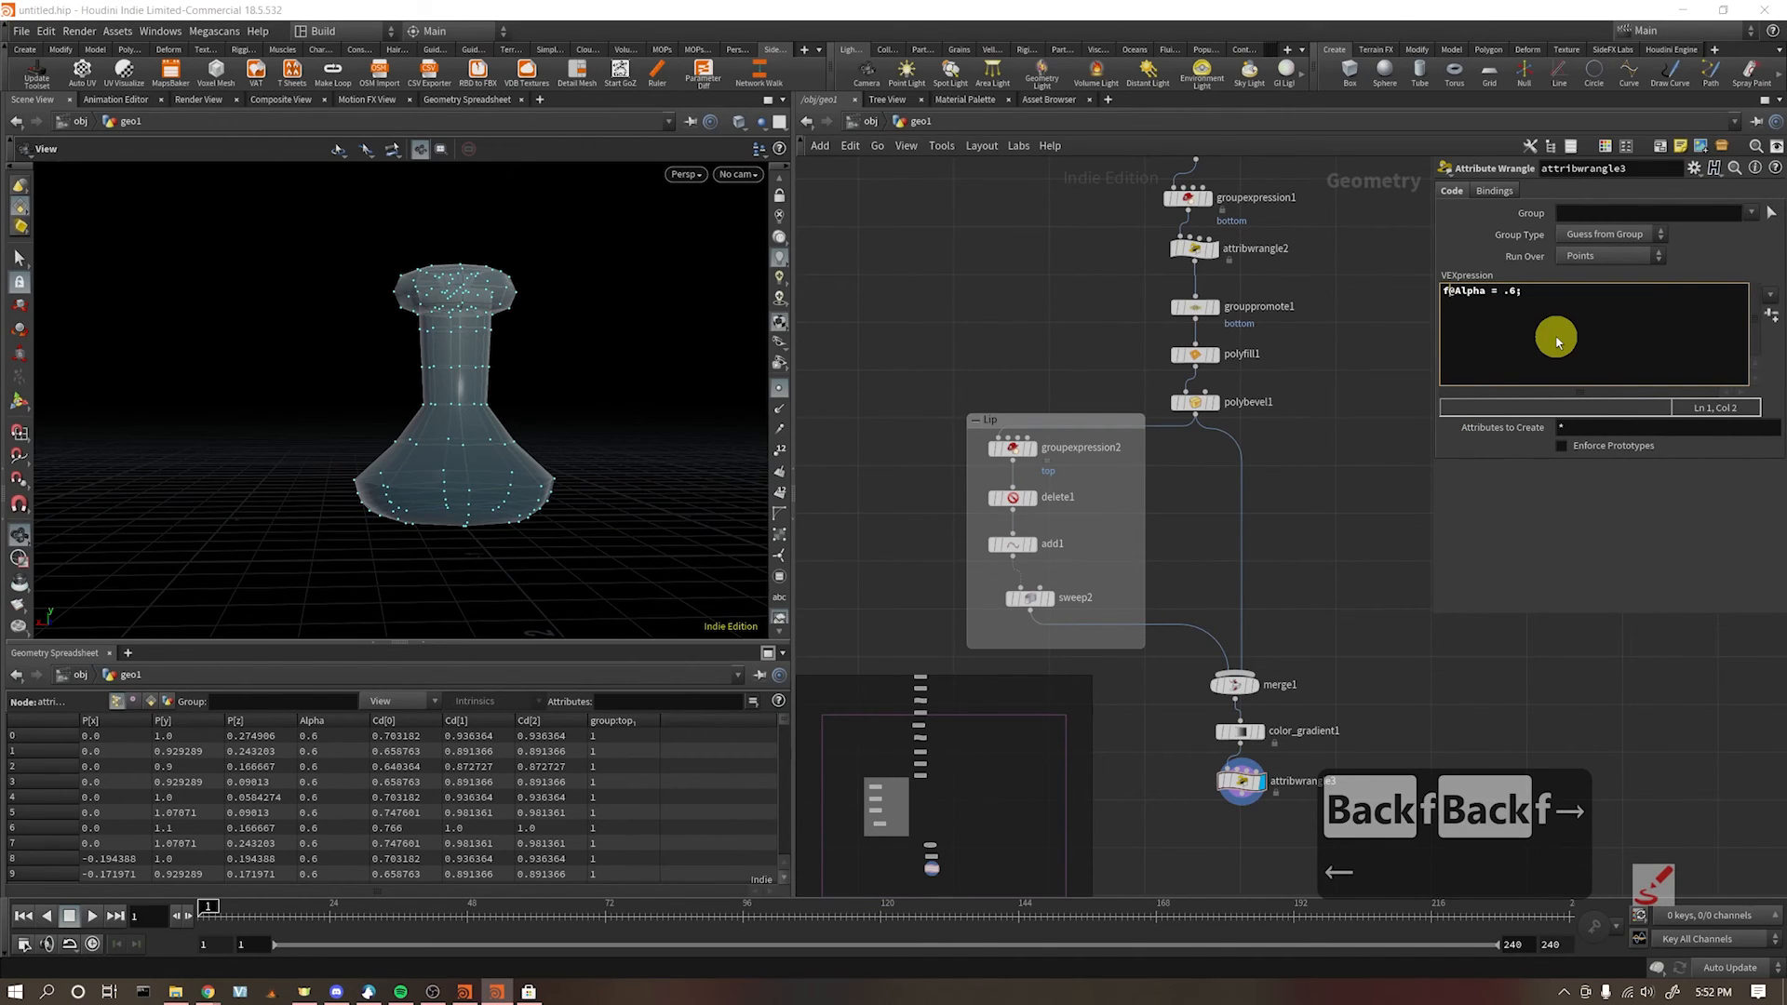
key("BackSpace")
type("f")
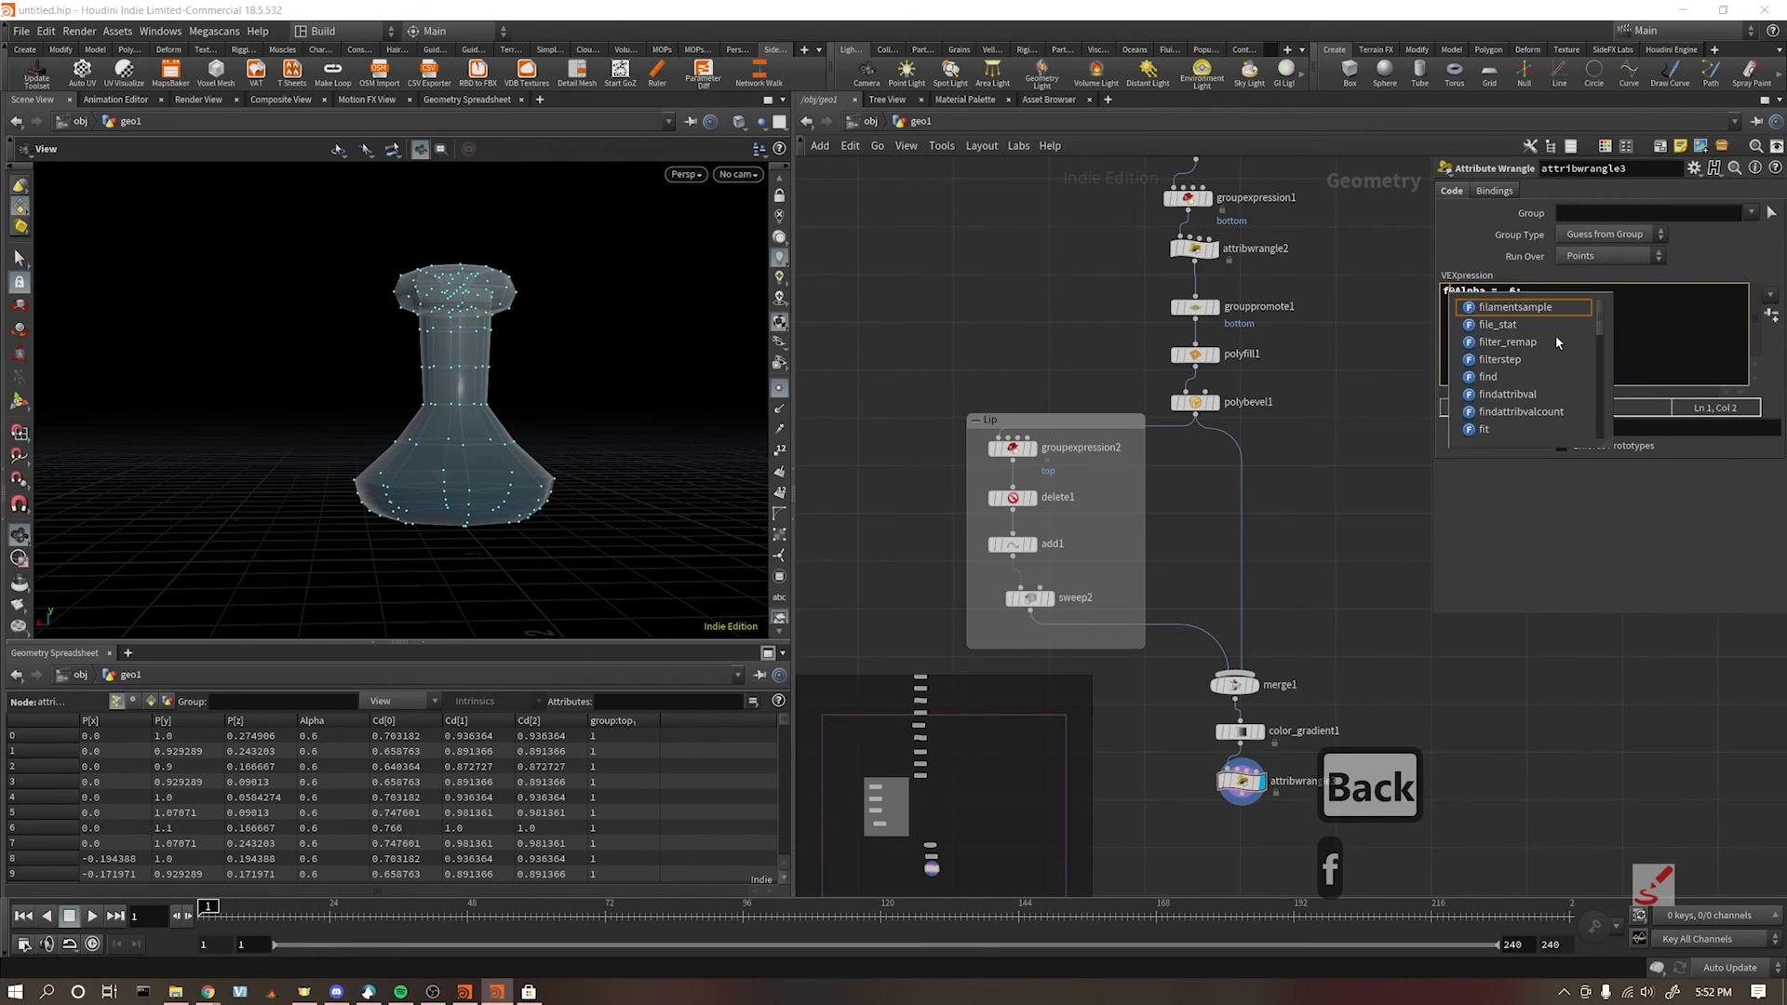
key("BackSpace")
type("v")
key("BackSpace")
type("i")
key("BackSpace")
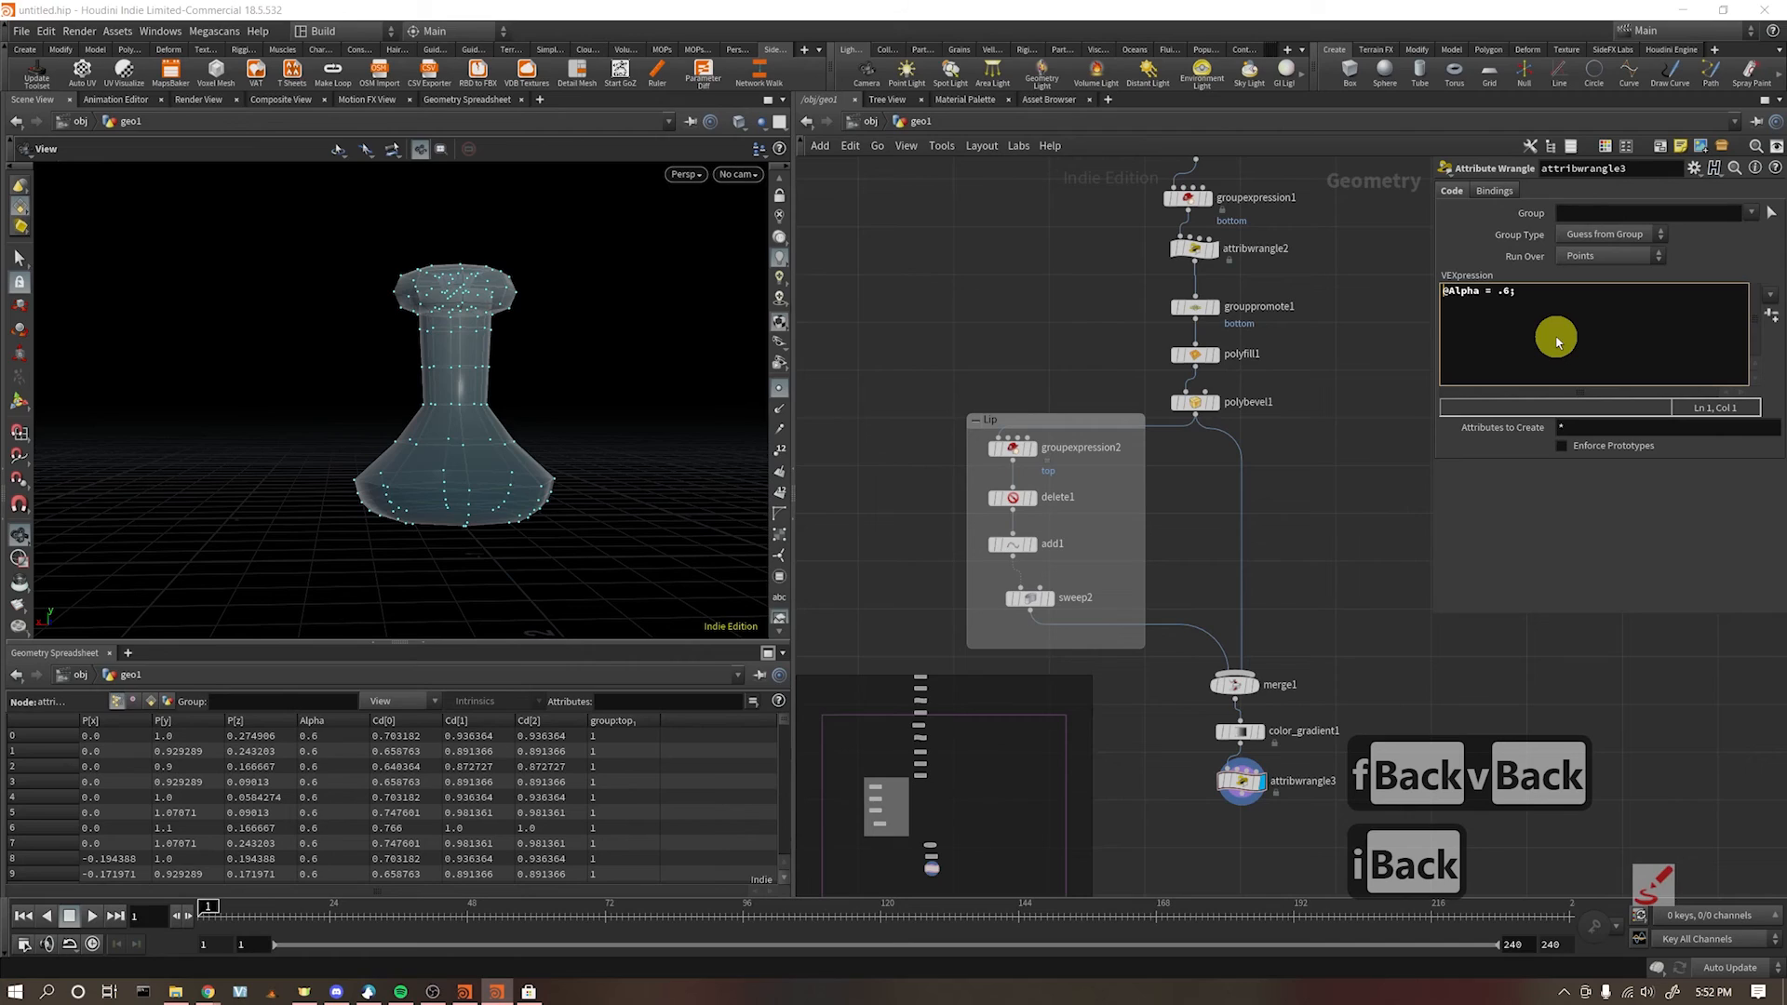
type("f")
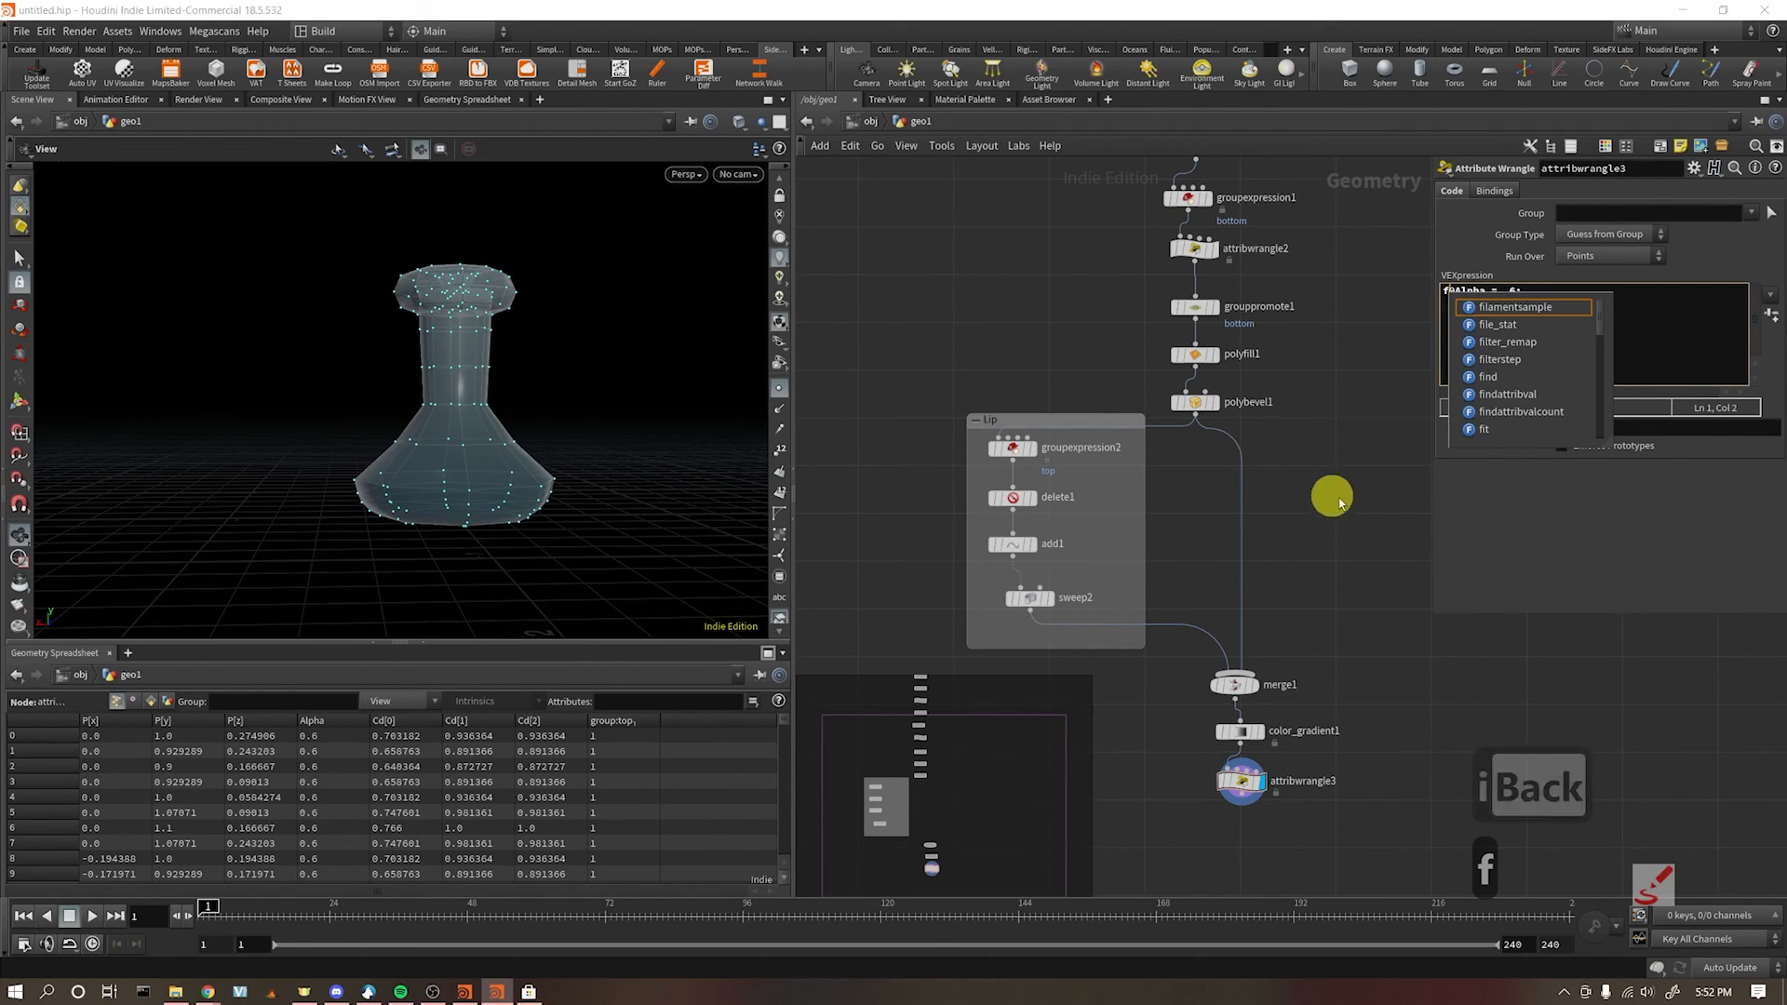
left_click(1356, 514)
left_click(1324, 564)
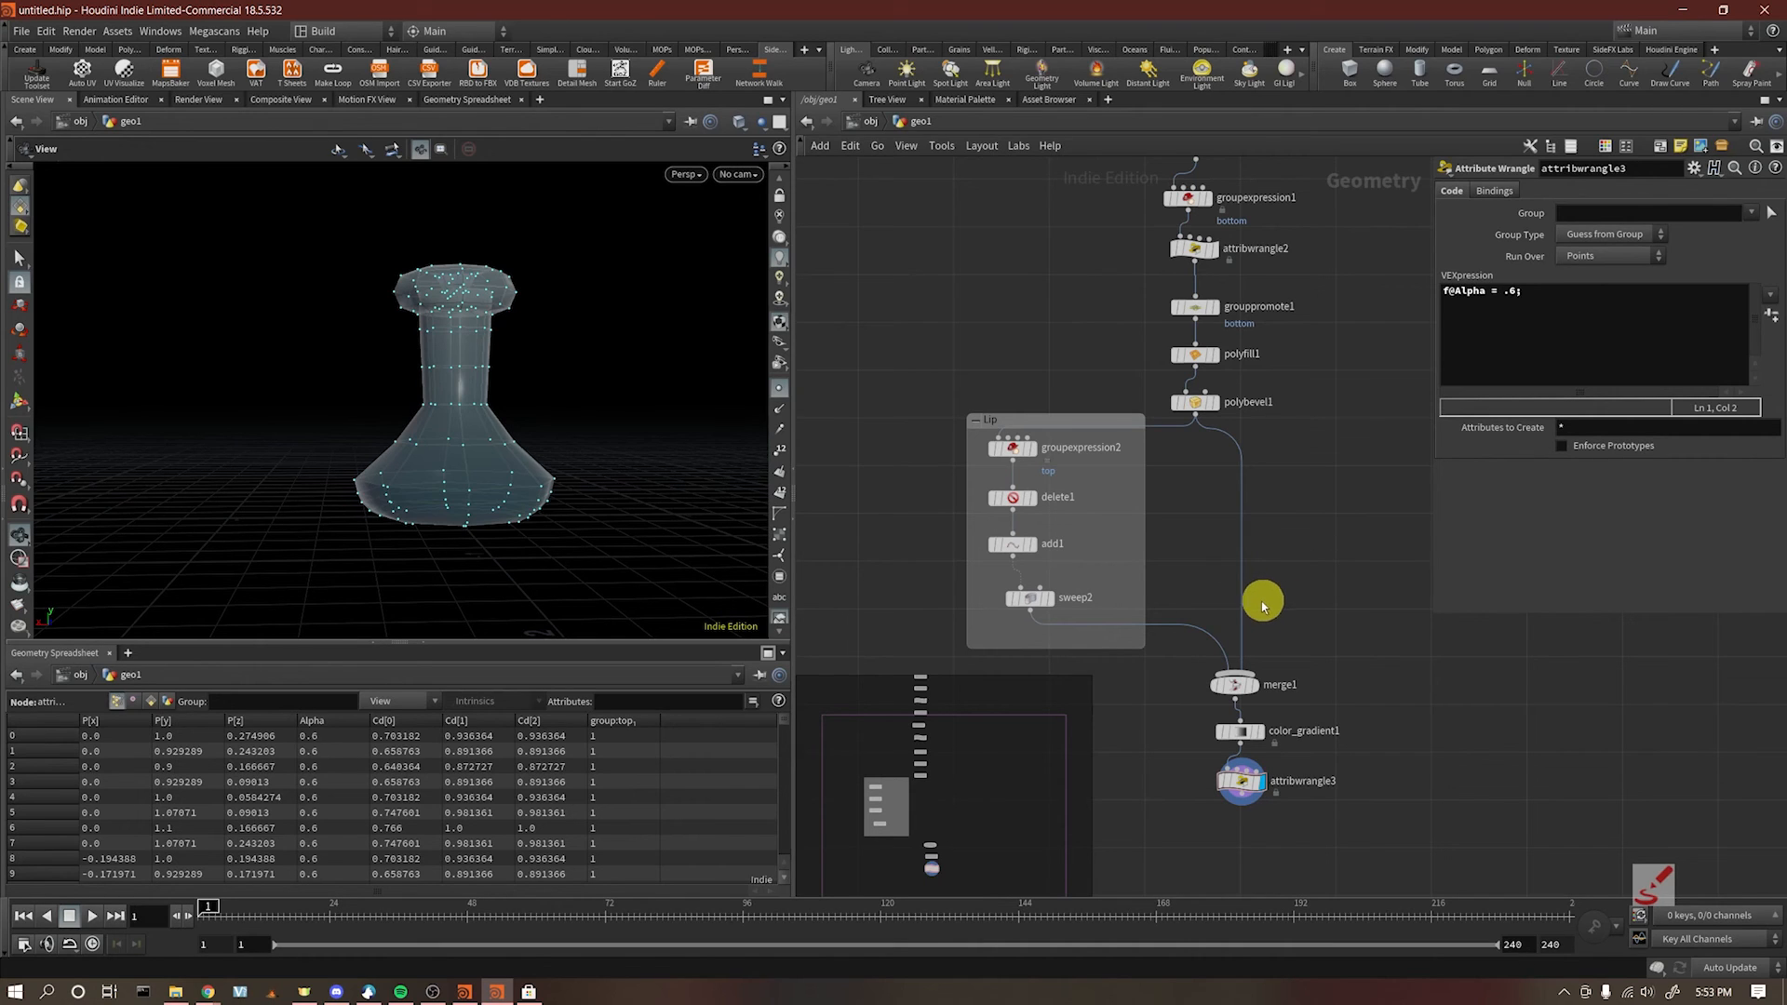
Step: Branch a Boolean node off the output of attribwrangle2, placing it beside polyfill1
left_click_drag(494, 445, 549, 445)
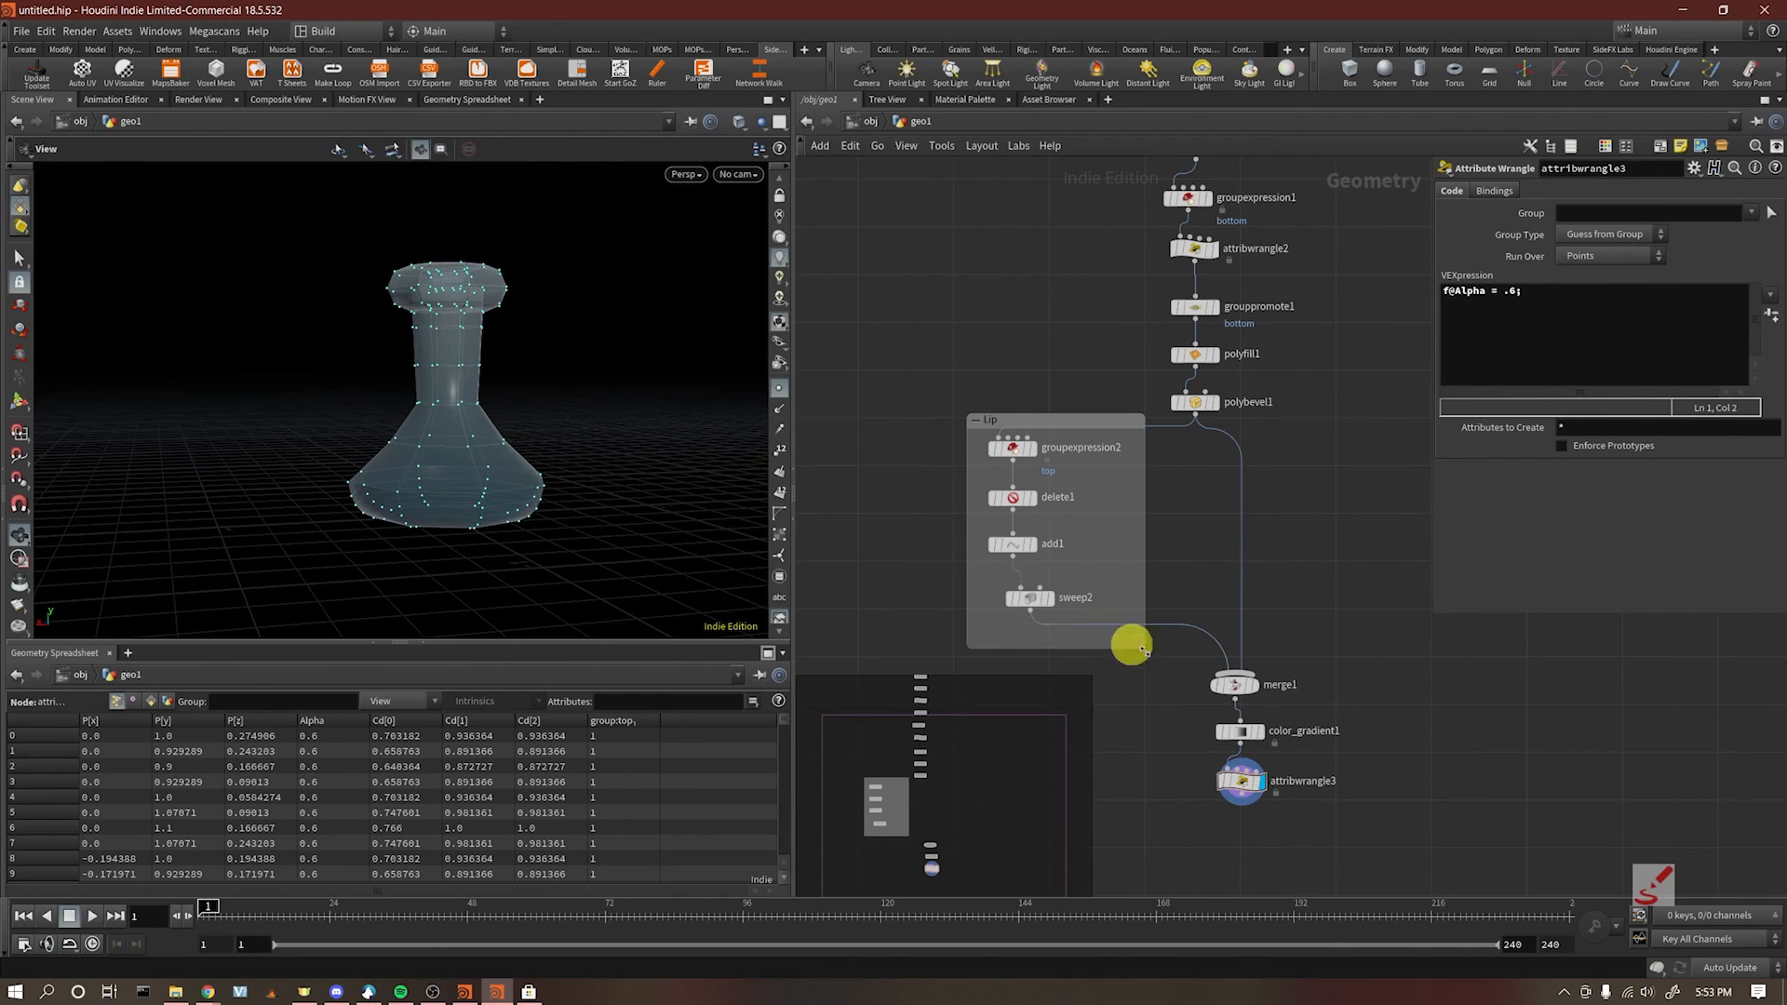
middle_click_drag(1336, 618, 1300, 574)
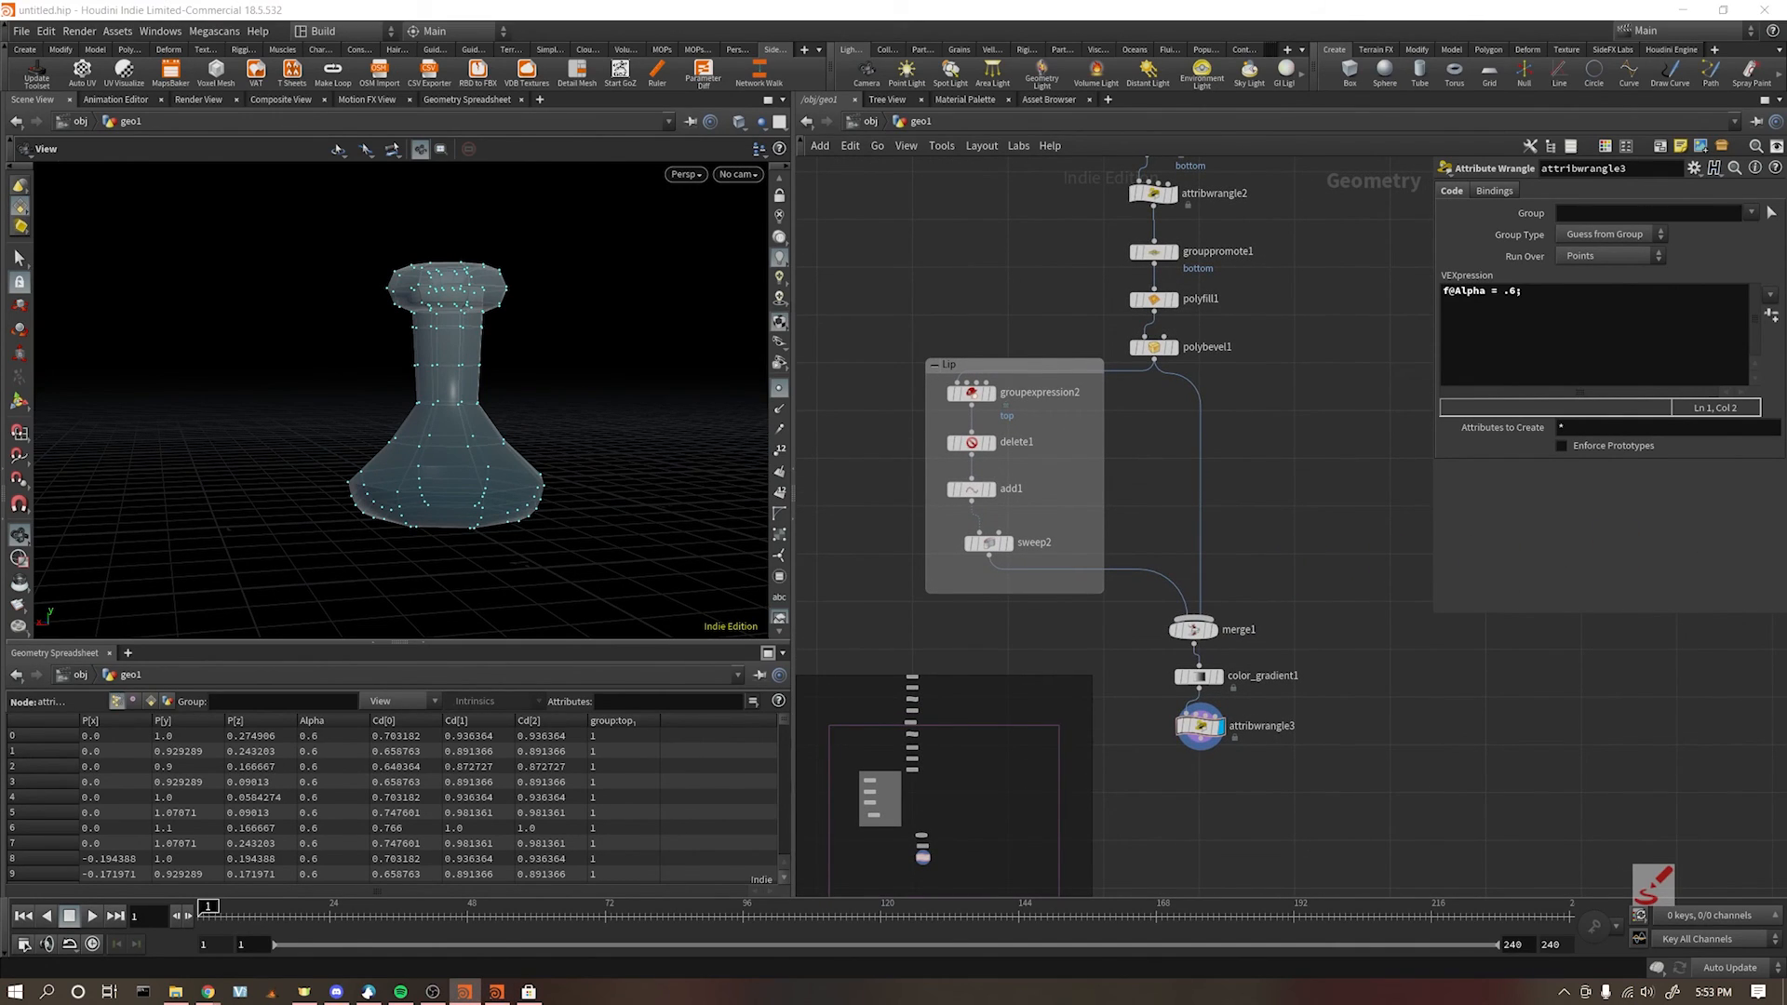
middle_click_drag(1256, 471, 1136, 564)
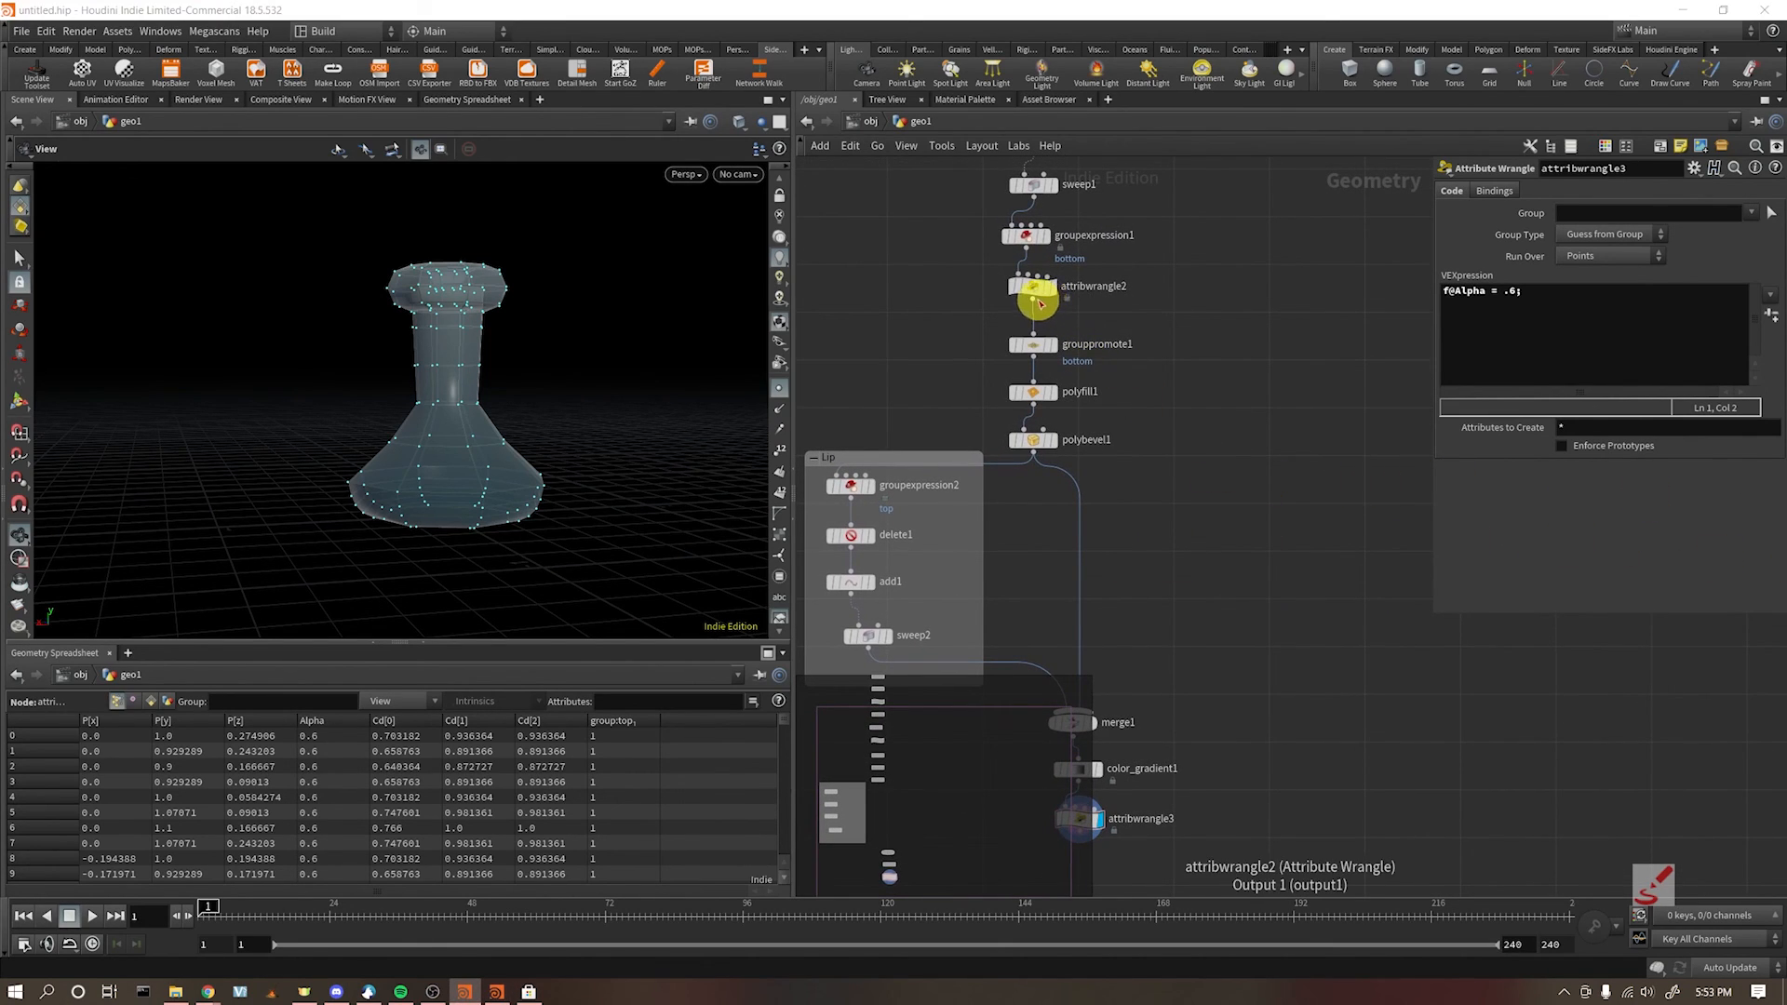
left_click(1038, 299)
left_click(1215, 427)
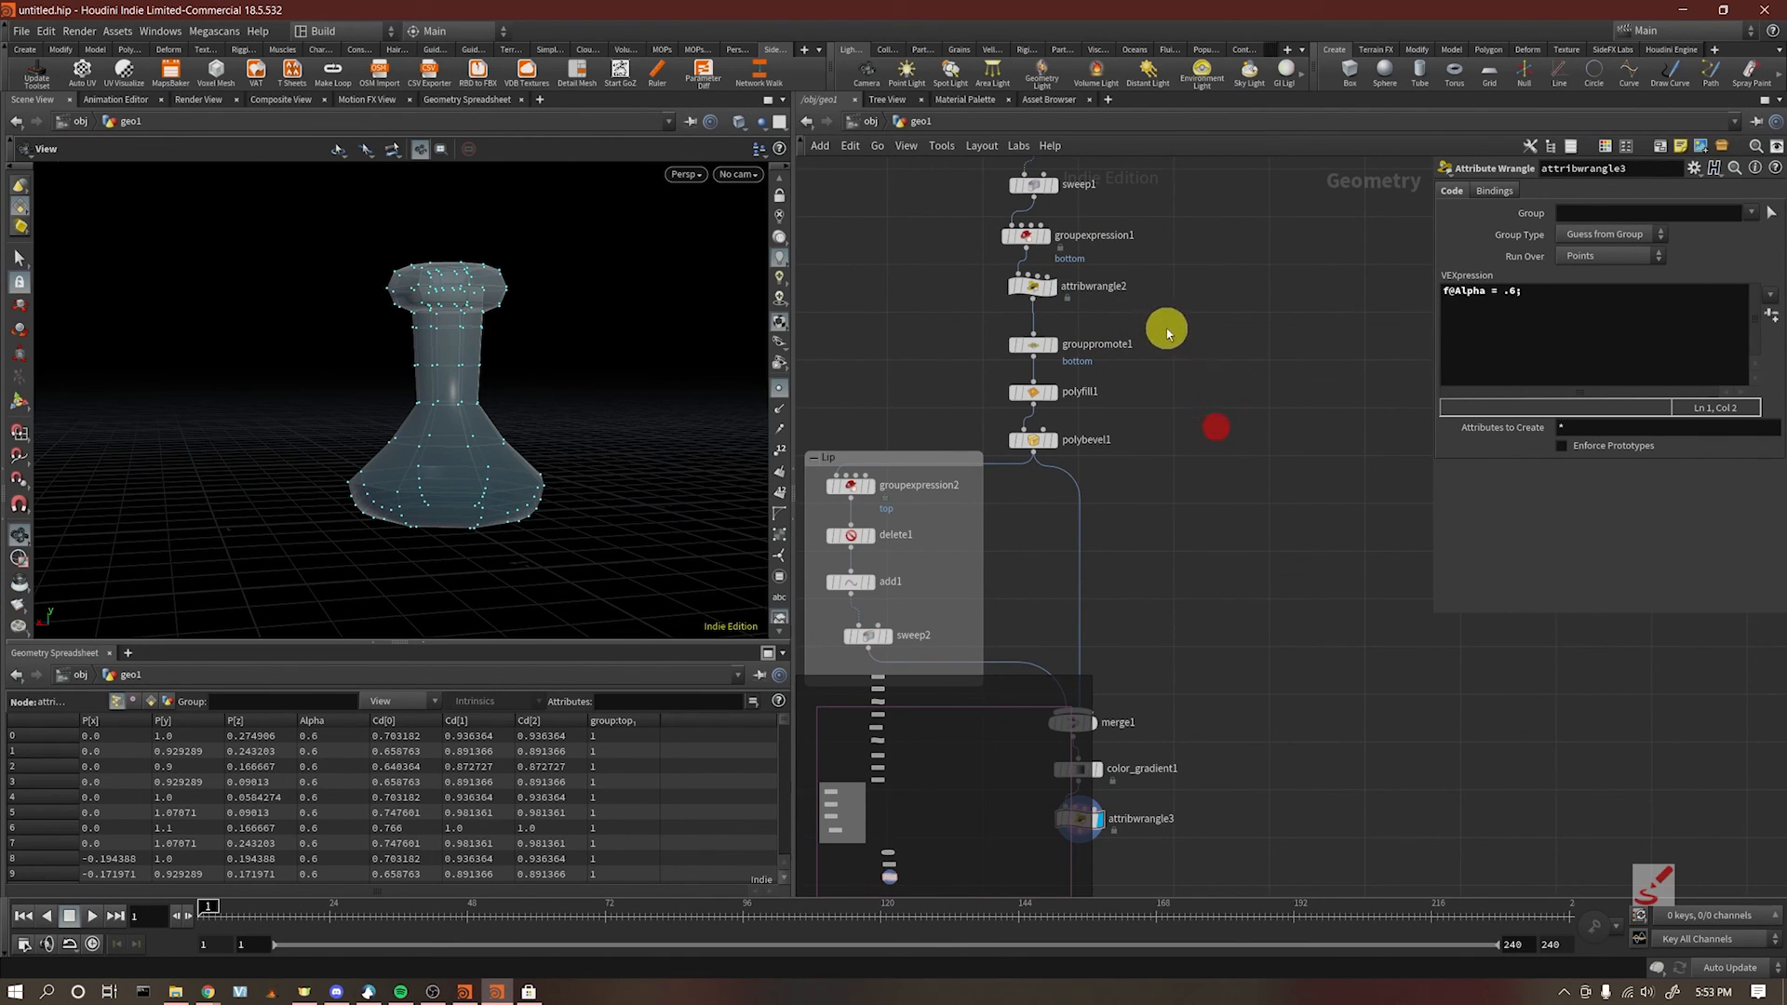
left_click(1038, 302)
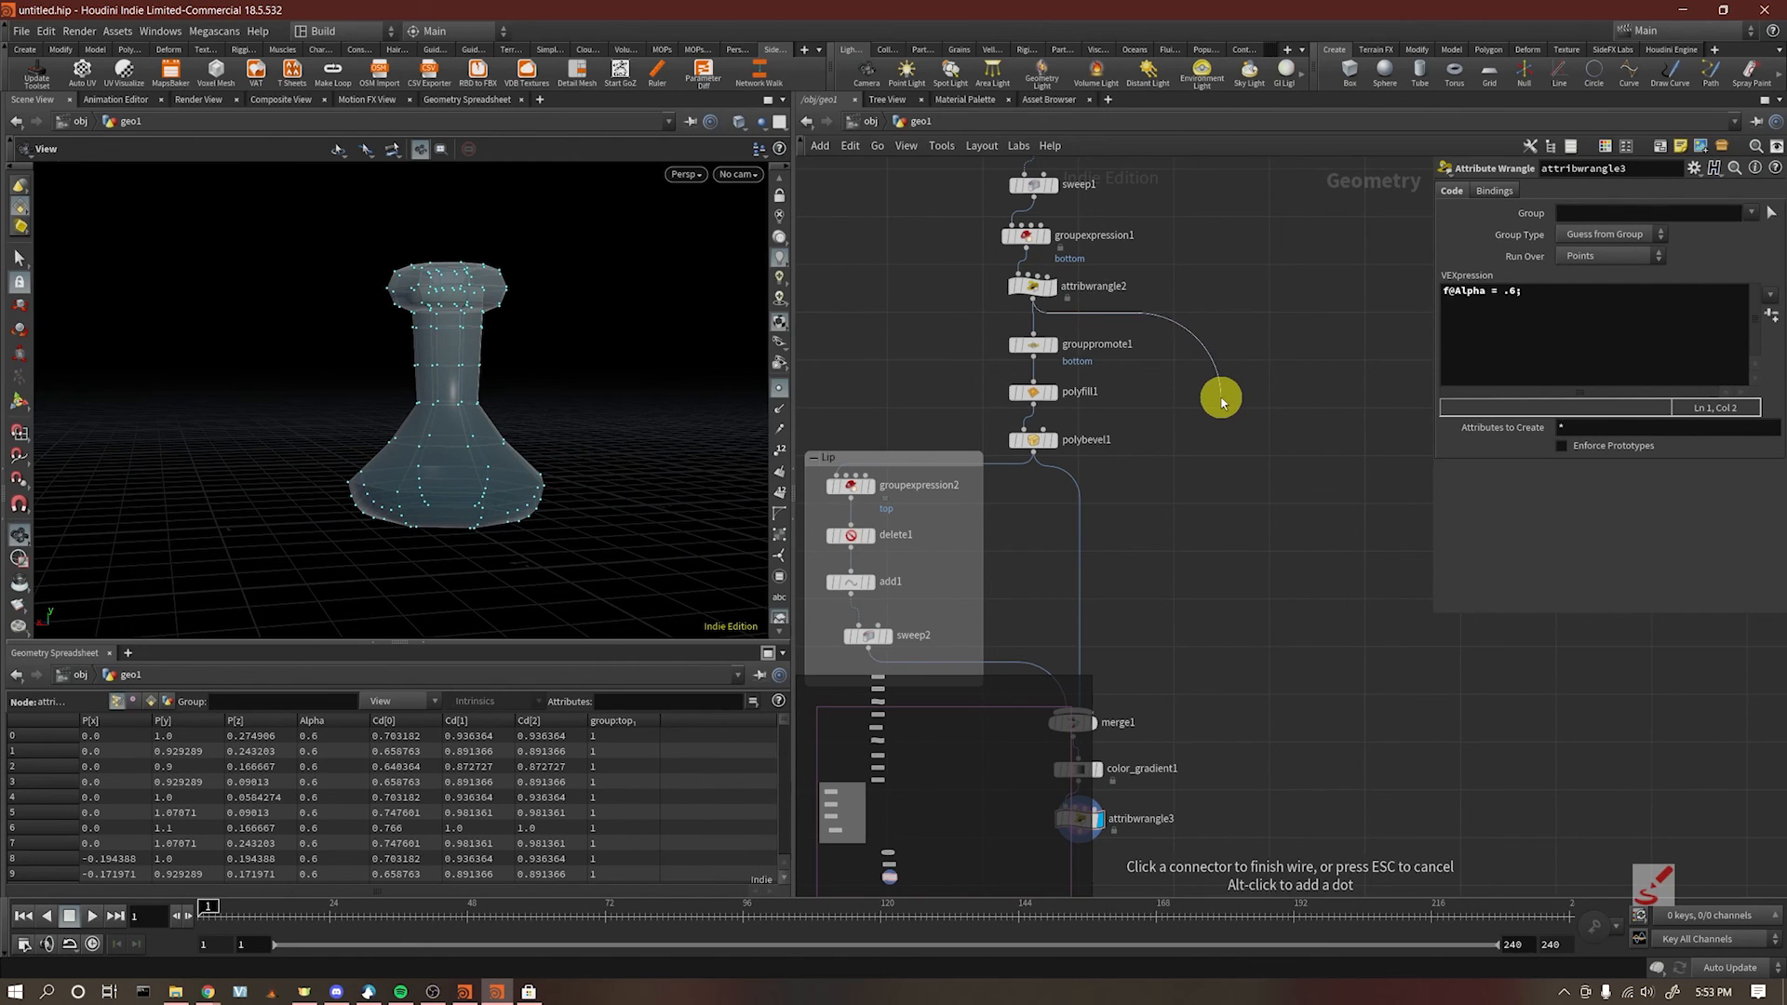
key("Tab")
type("boolean")
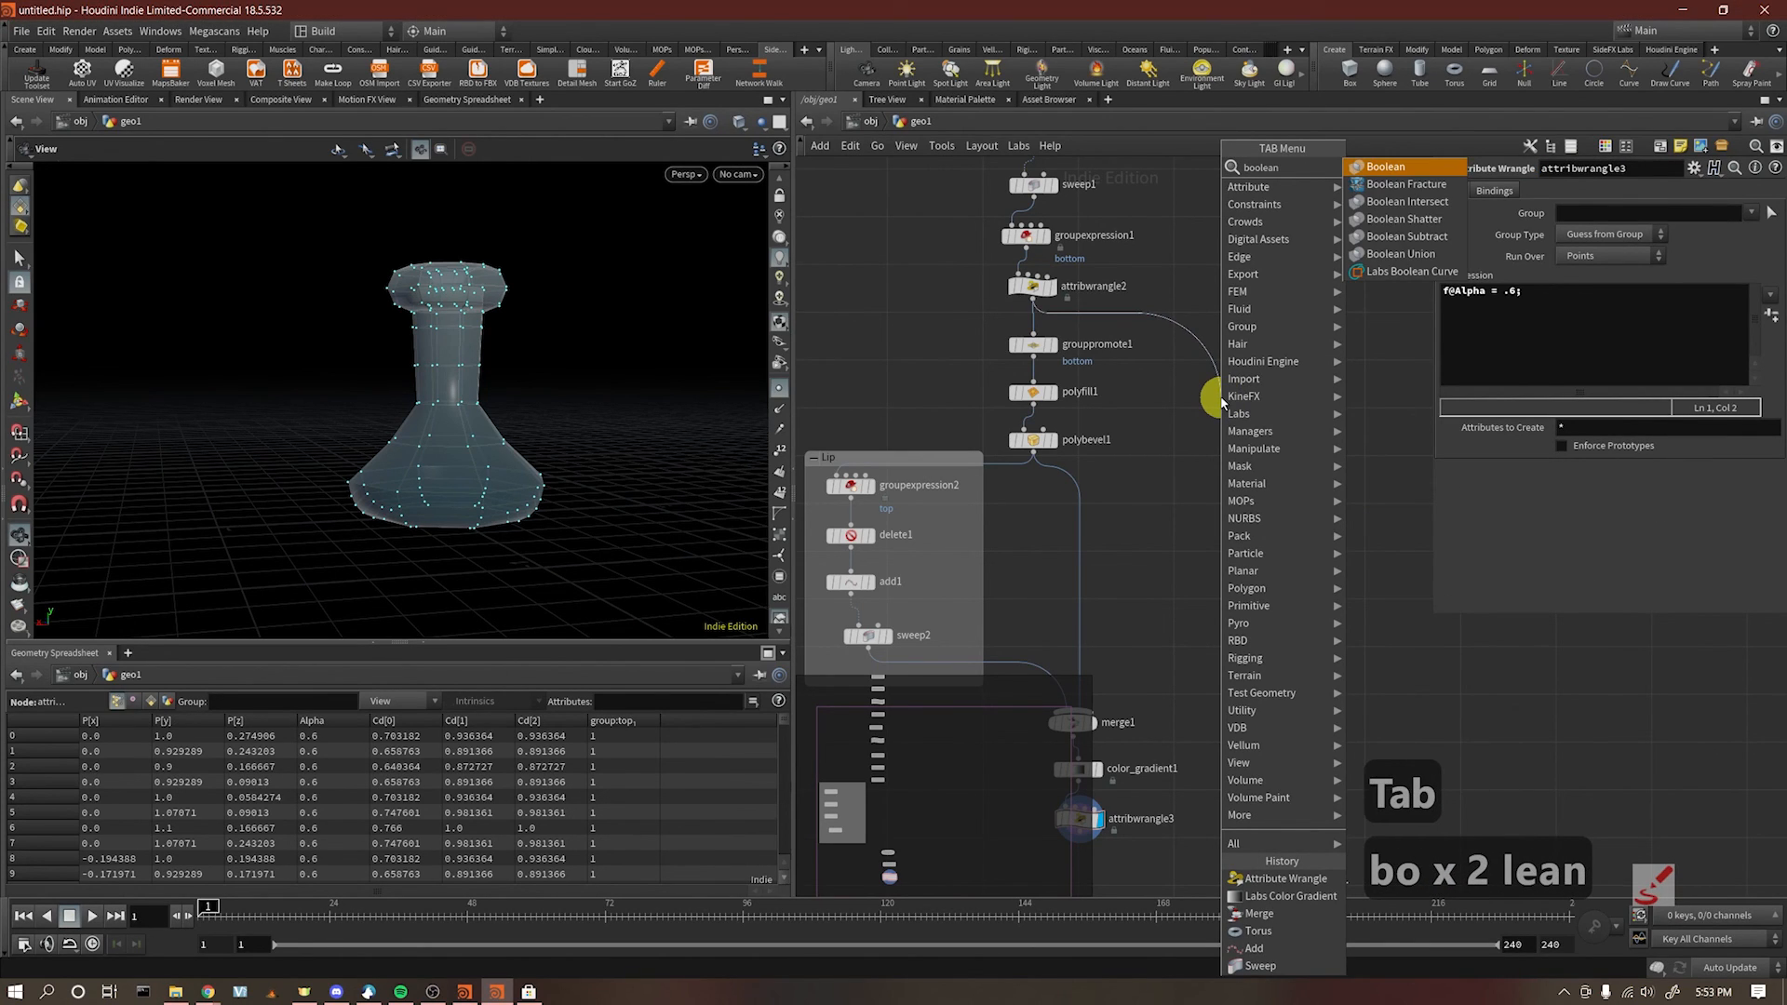
key("Return")
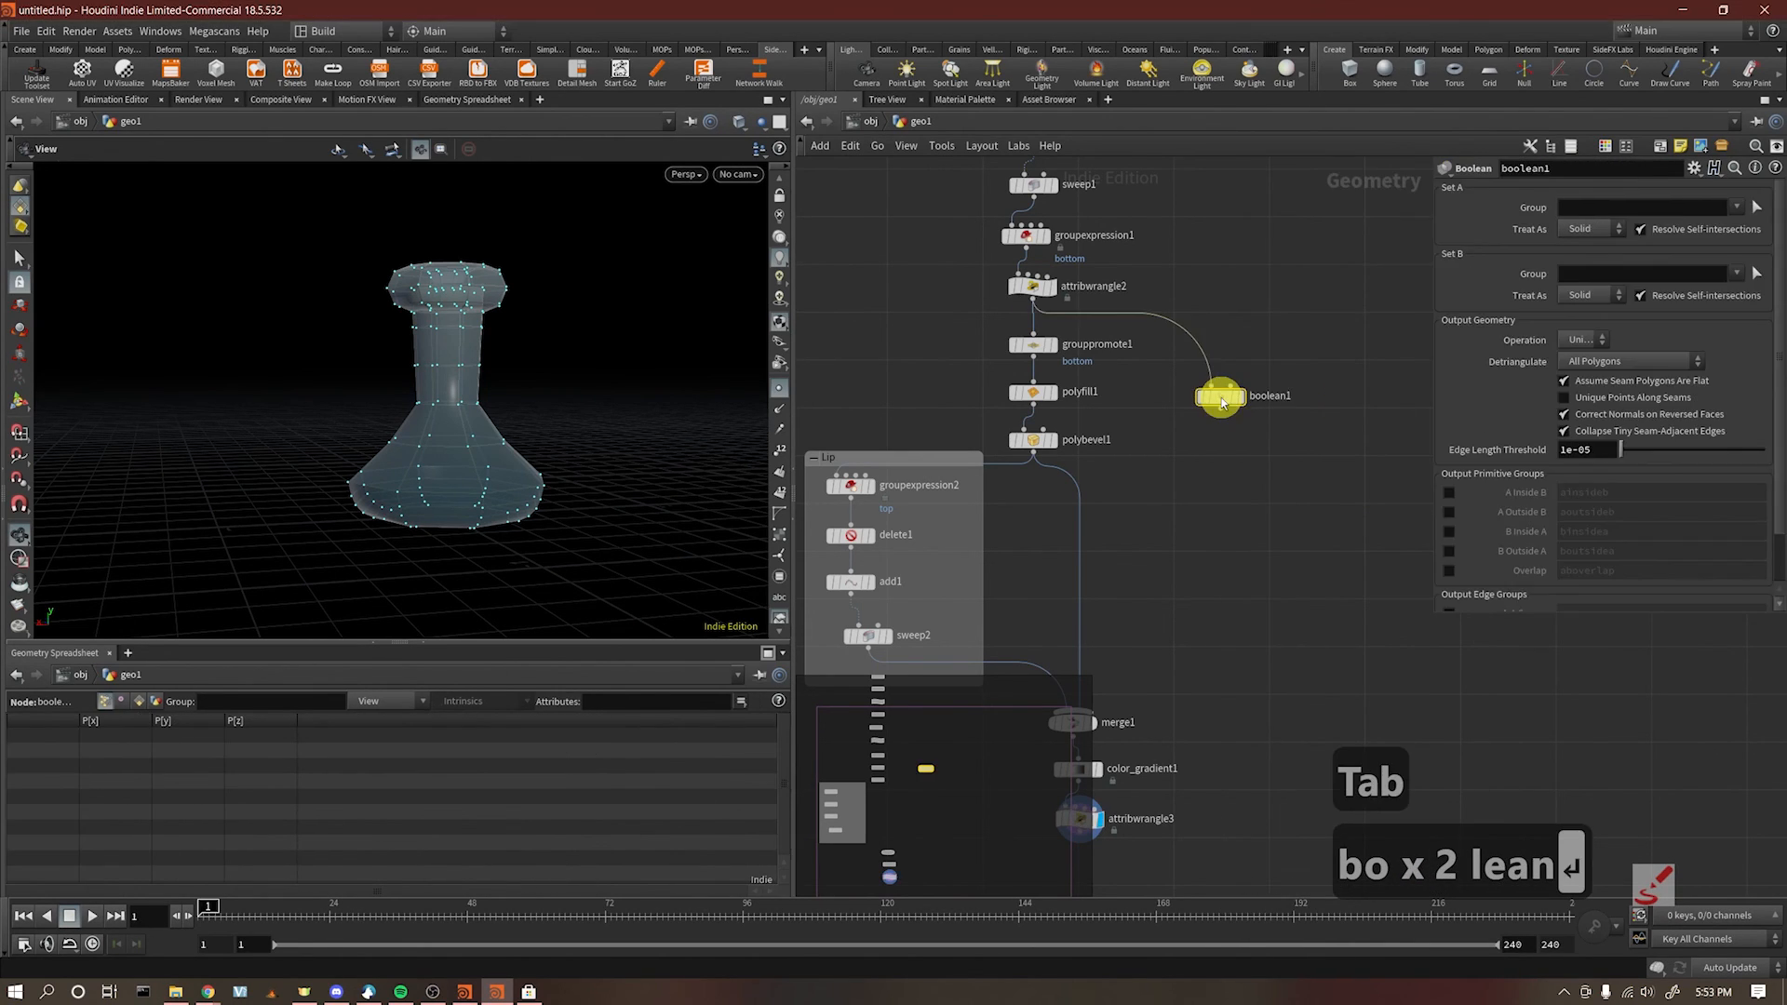
Step: Move the Boolean node slightly down so it sits to the side of polybevel1
left_click(1226, 427)
left_click_drag(1226, 426, 1222, 456)
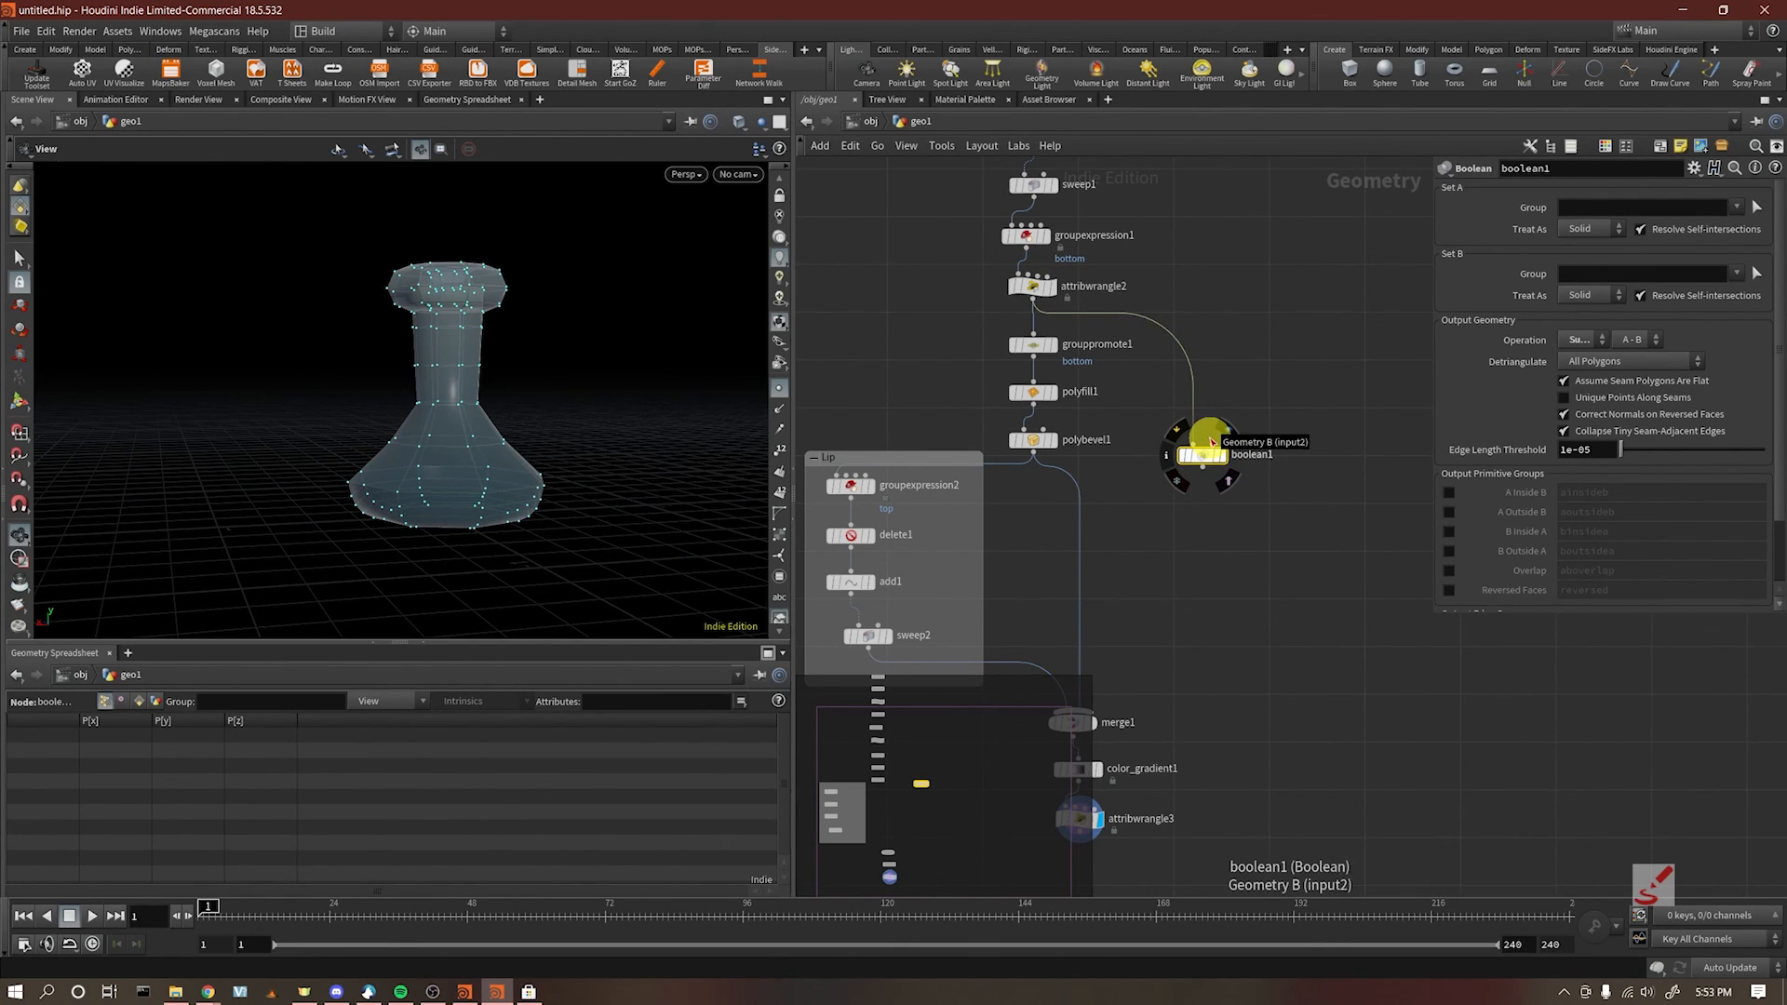
middle_click_drag(1271, 422, 1313, 374)
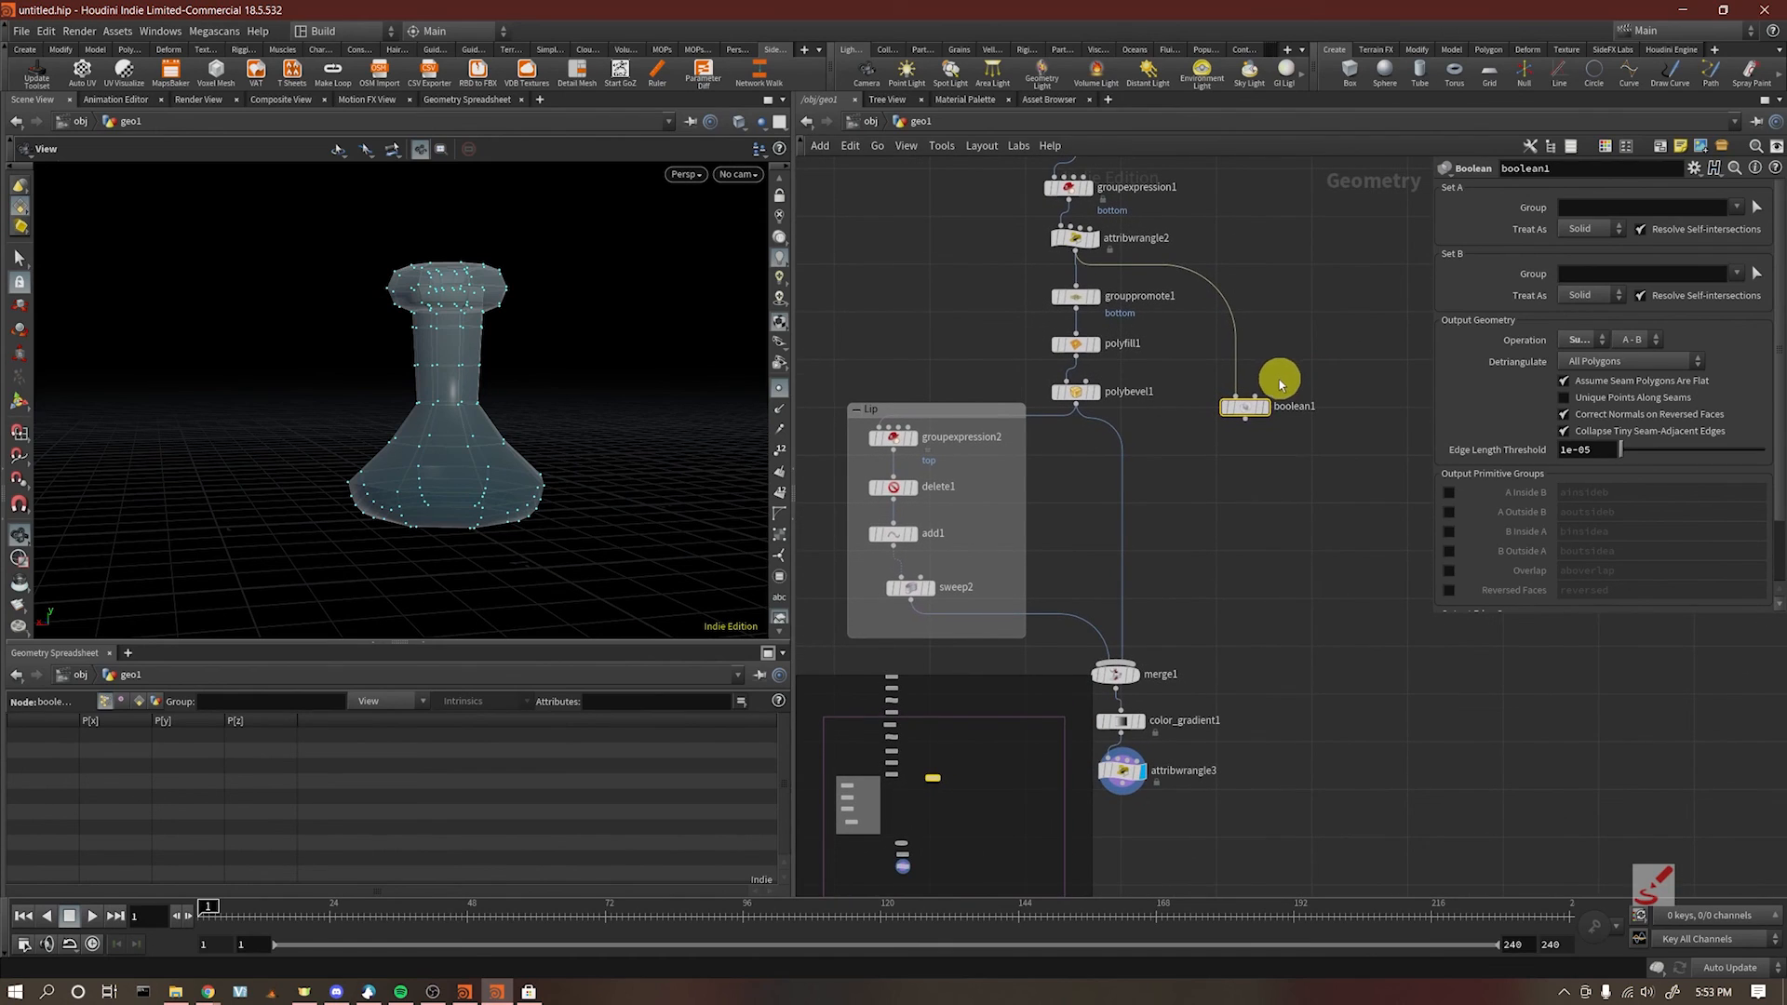
Step: Add a Box node wired into the second input of boolean1 and display the Boolean's result
left_click(1256, 398)
key("Tab")
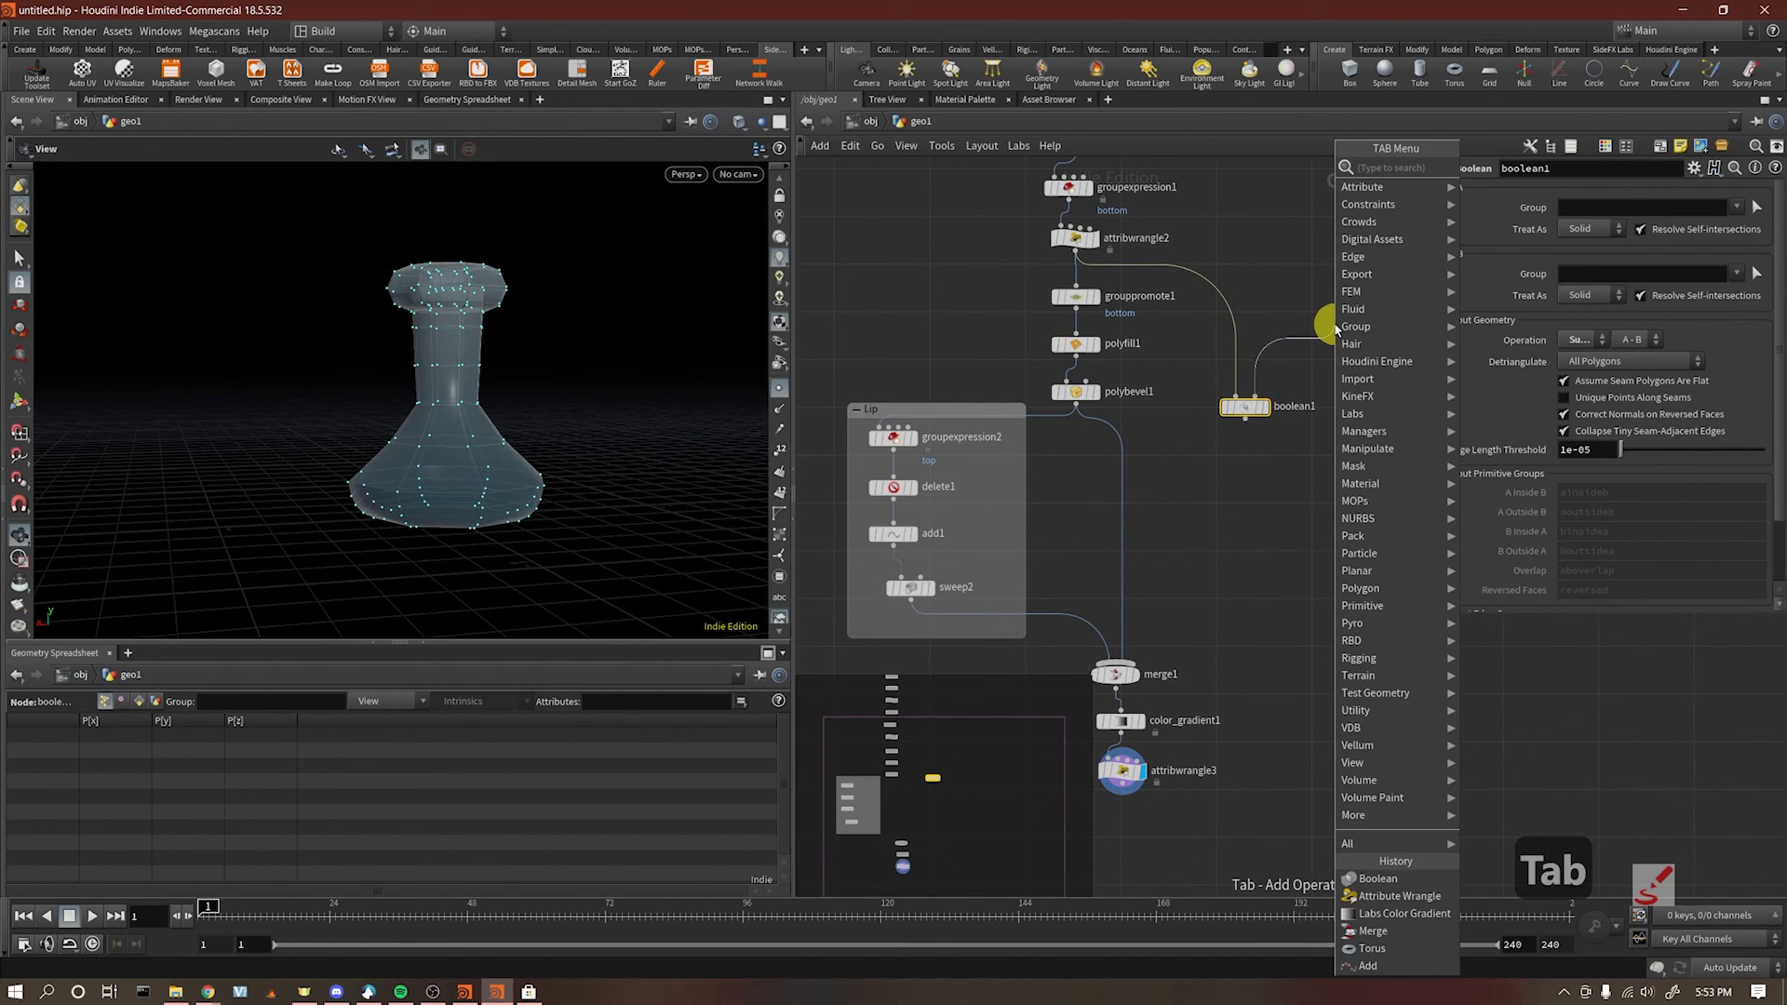
type("box")
key("Return")
left_click(1334, 321)
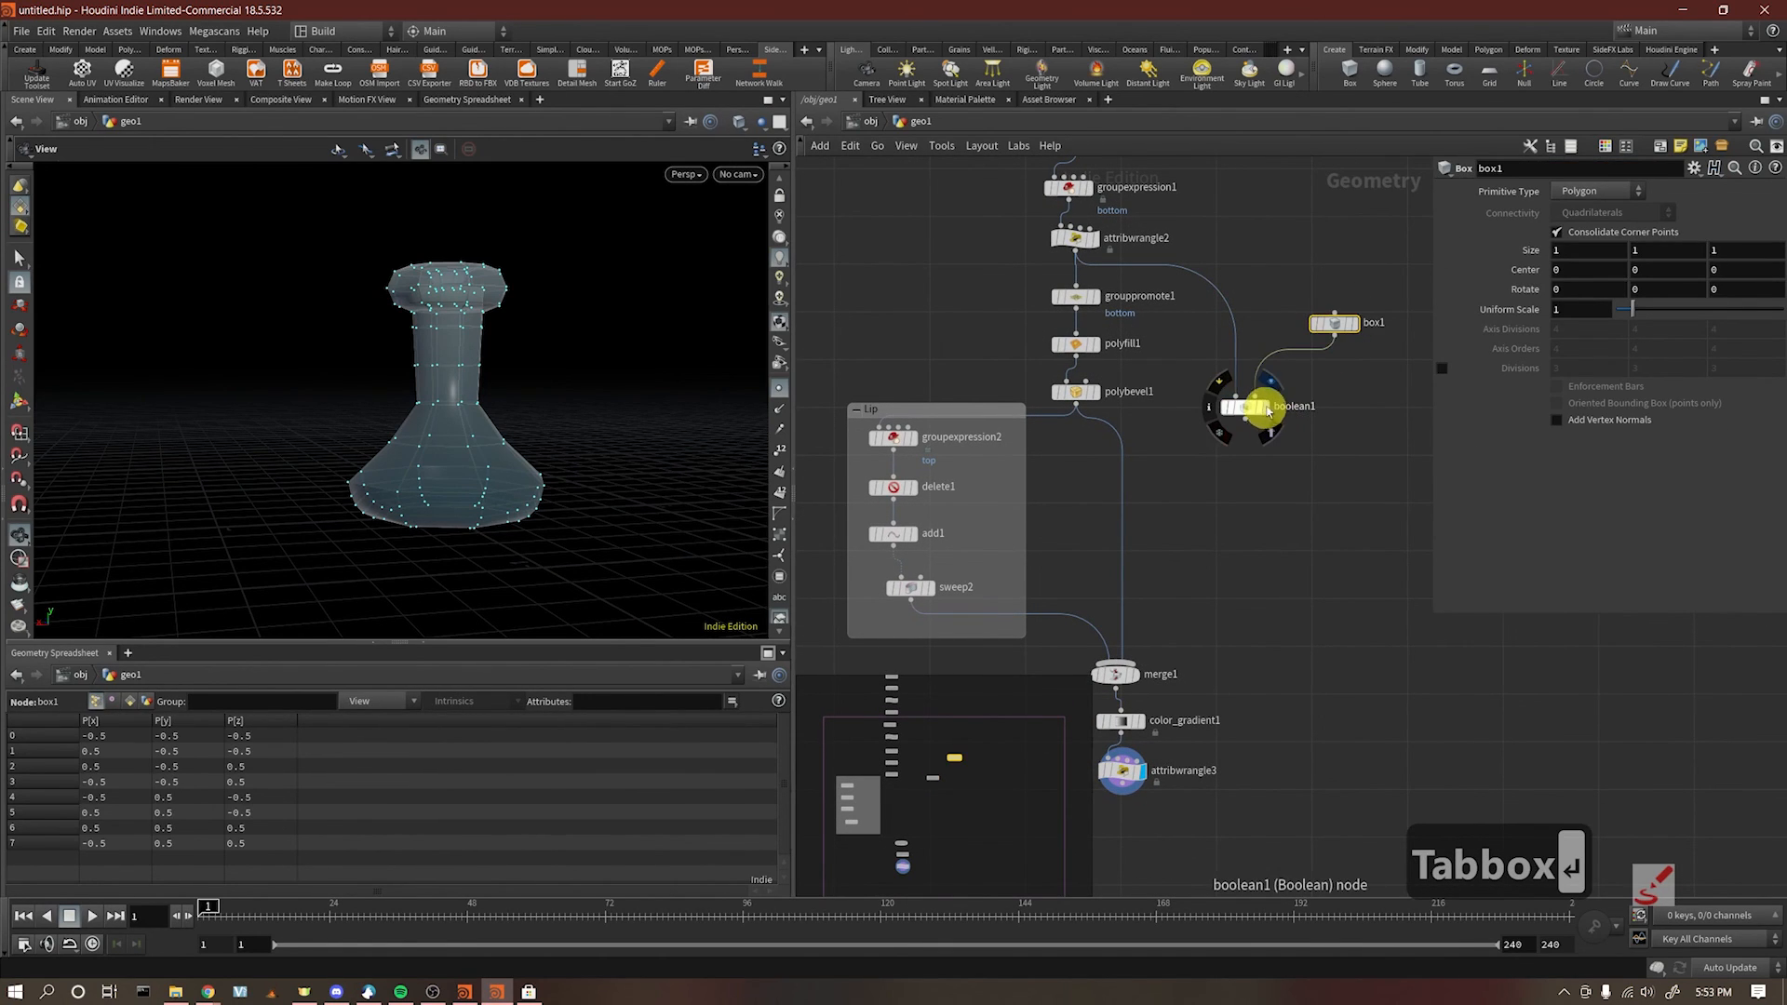
left_click(1273, 390)
middle_click_drag(1226, 292, 1212, 375)
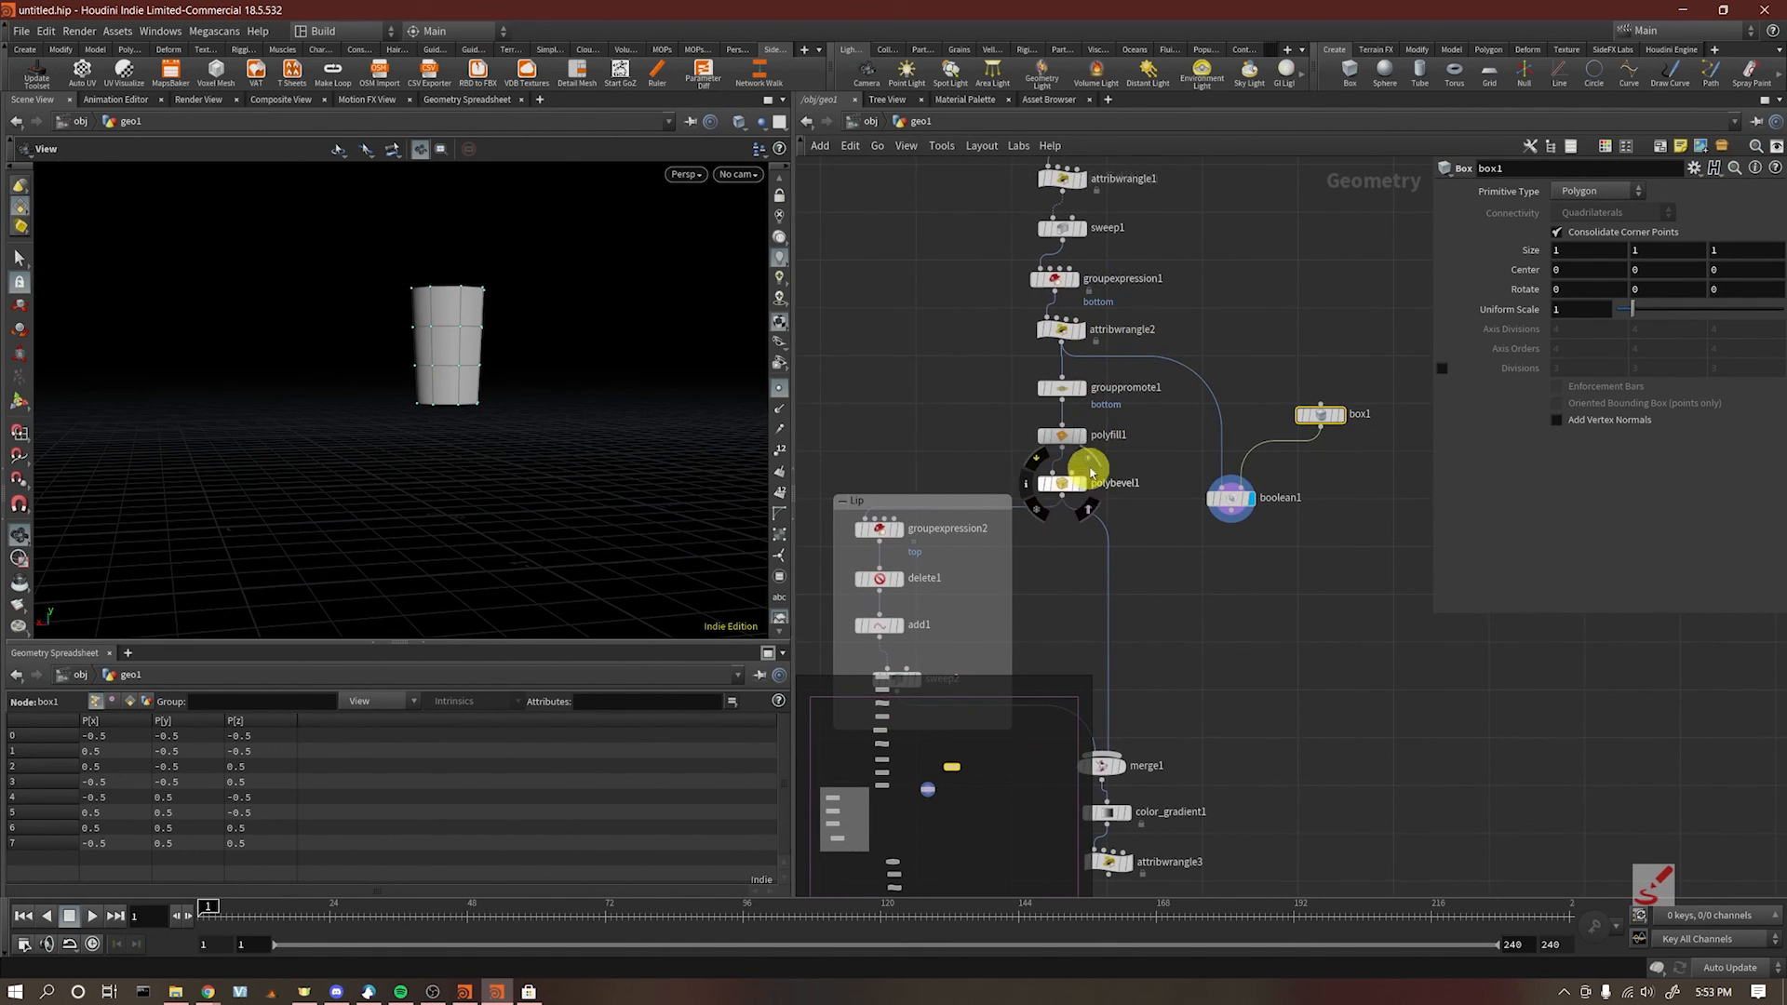
left_click(434, 993)
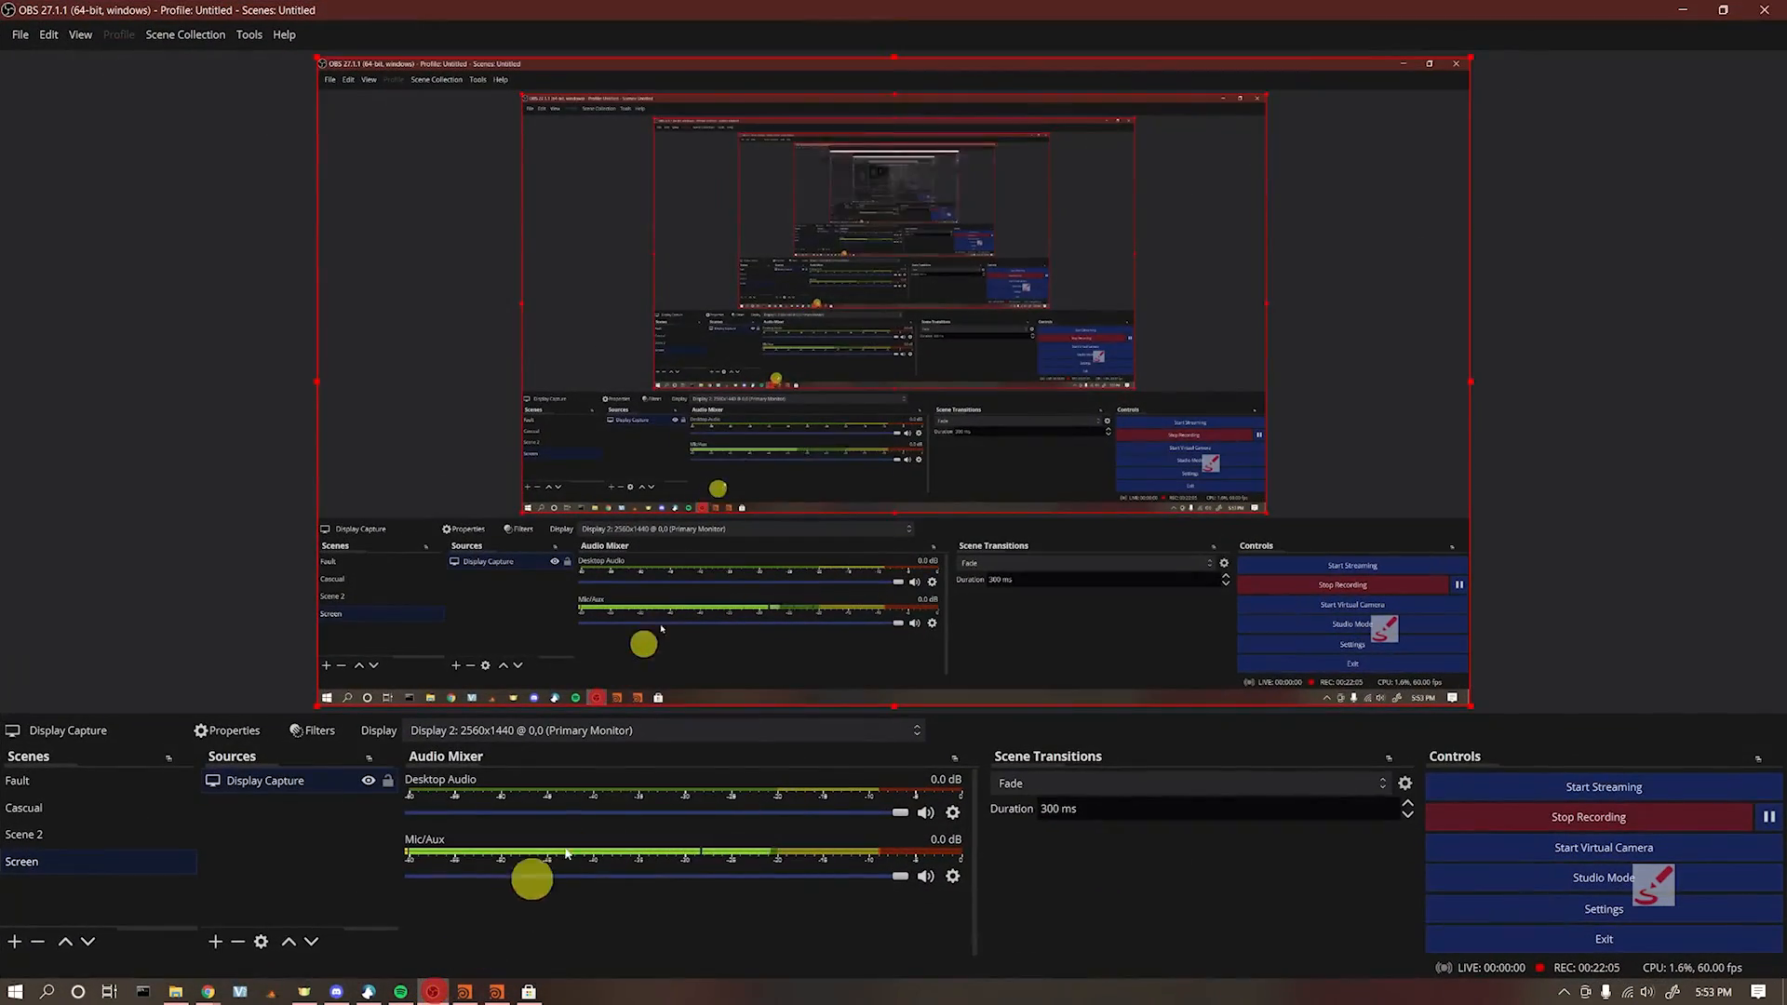